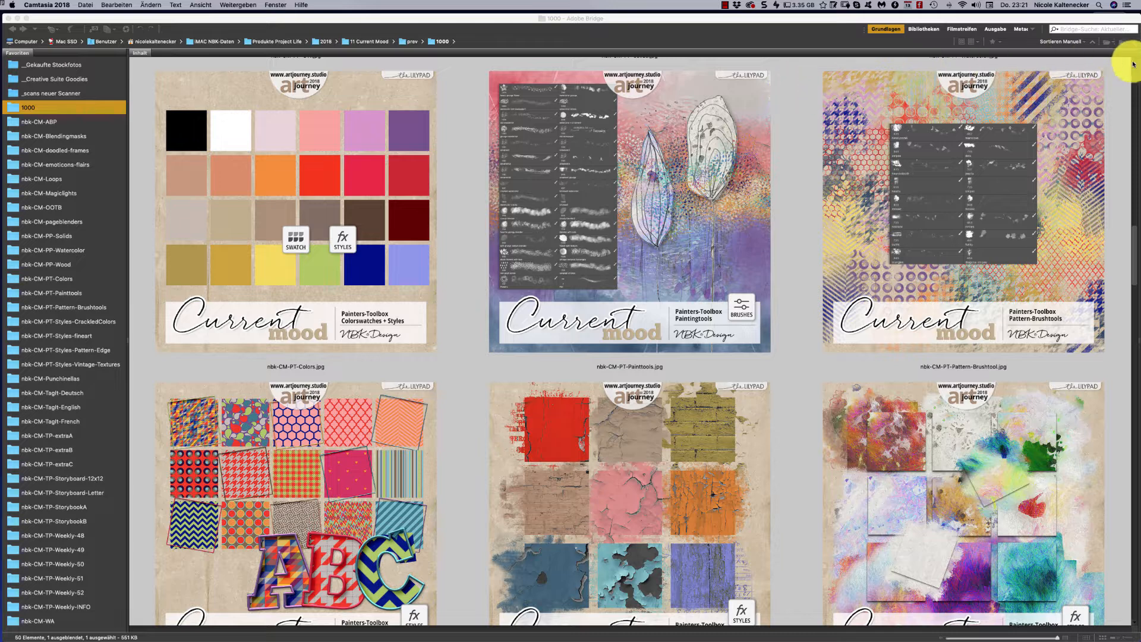
Step: Look through the Current Mood Painters-Toolbox preview images in the 1000 folder, covering swatches, brushes and styles
click(1135, 233)
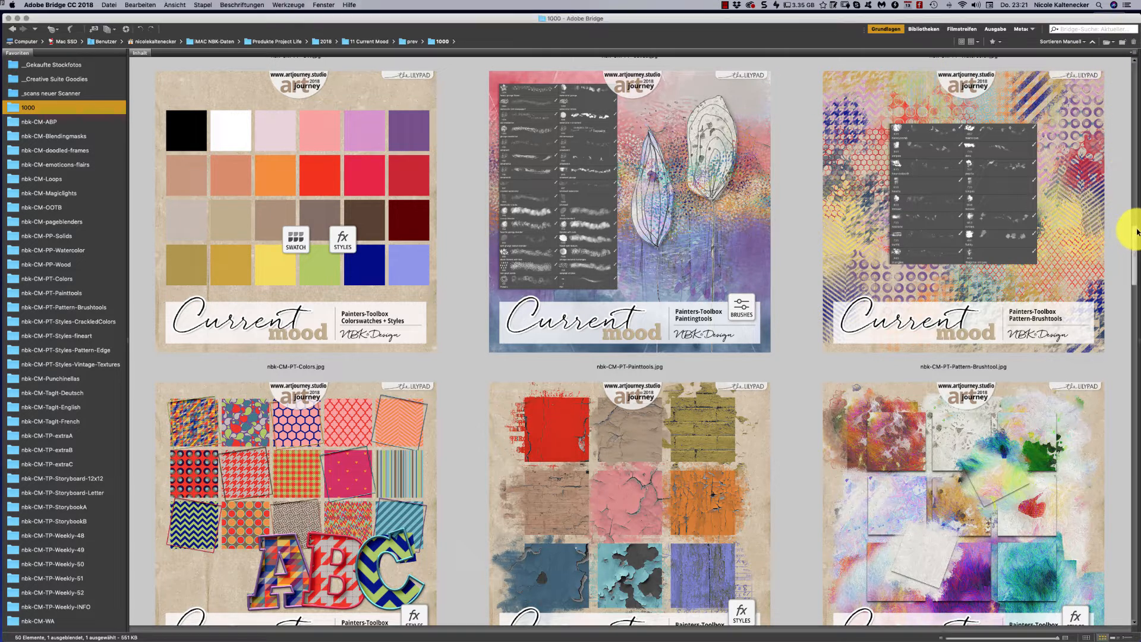
scroll(1135, 233, down, 1)
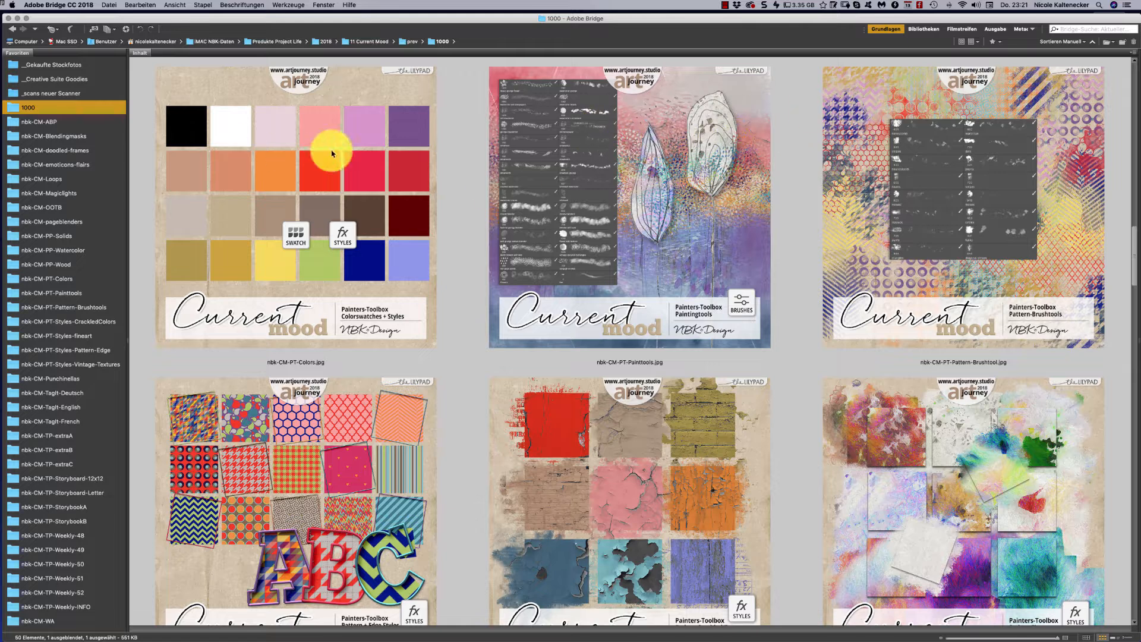
scroll(1126, 235, down, 1)
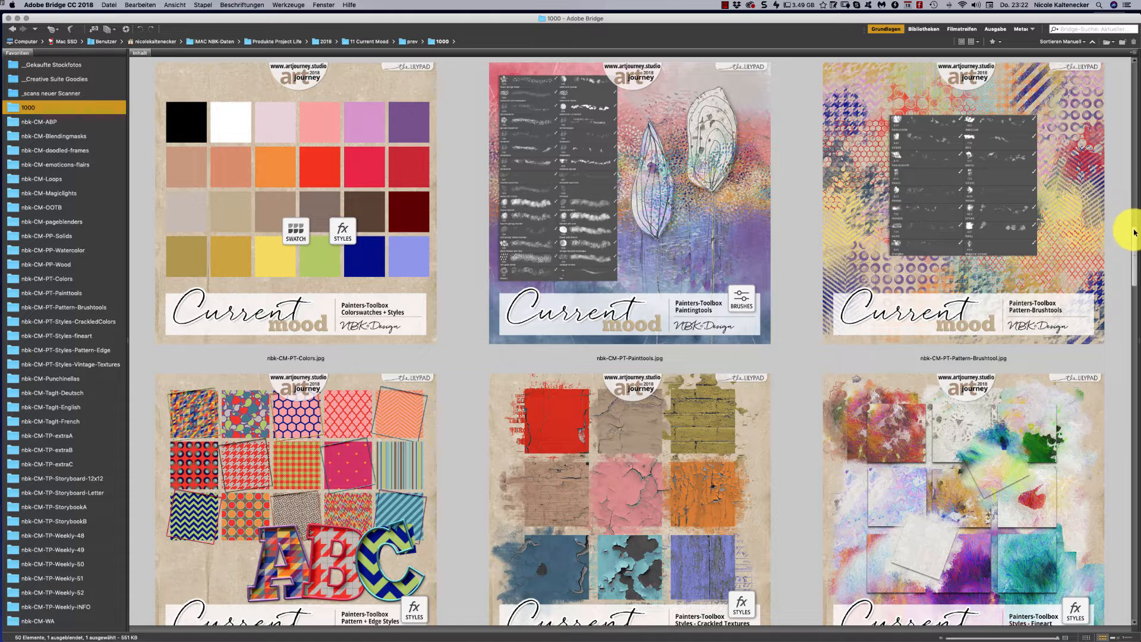
drag(1135, 235, 1135, 246)
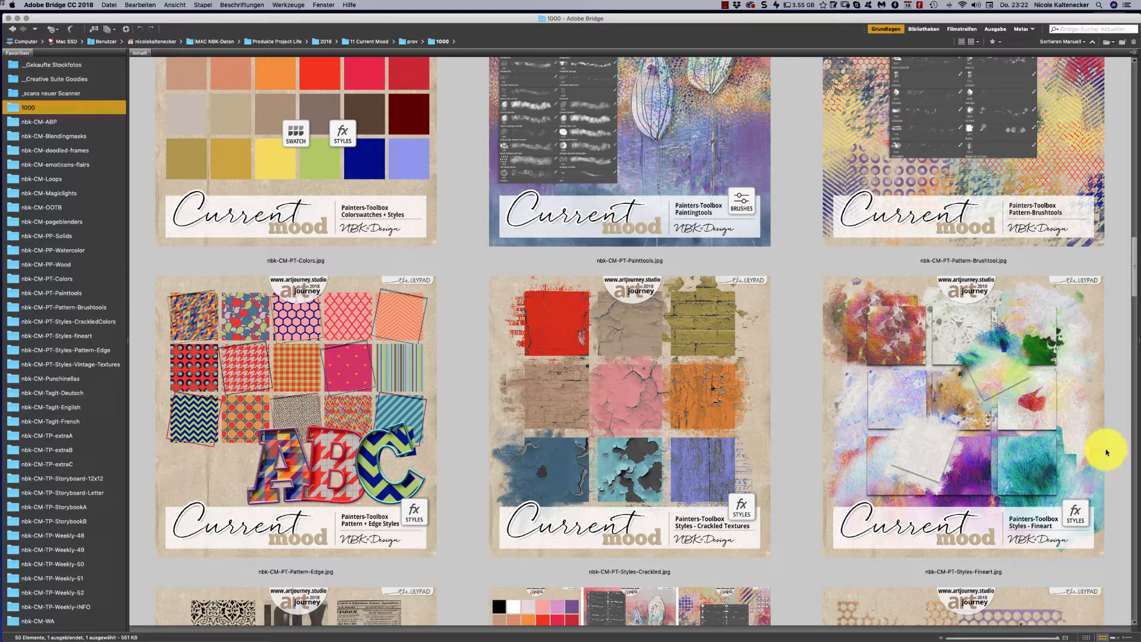
scroll(1137, 284, down, 5)
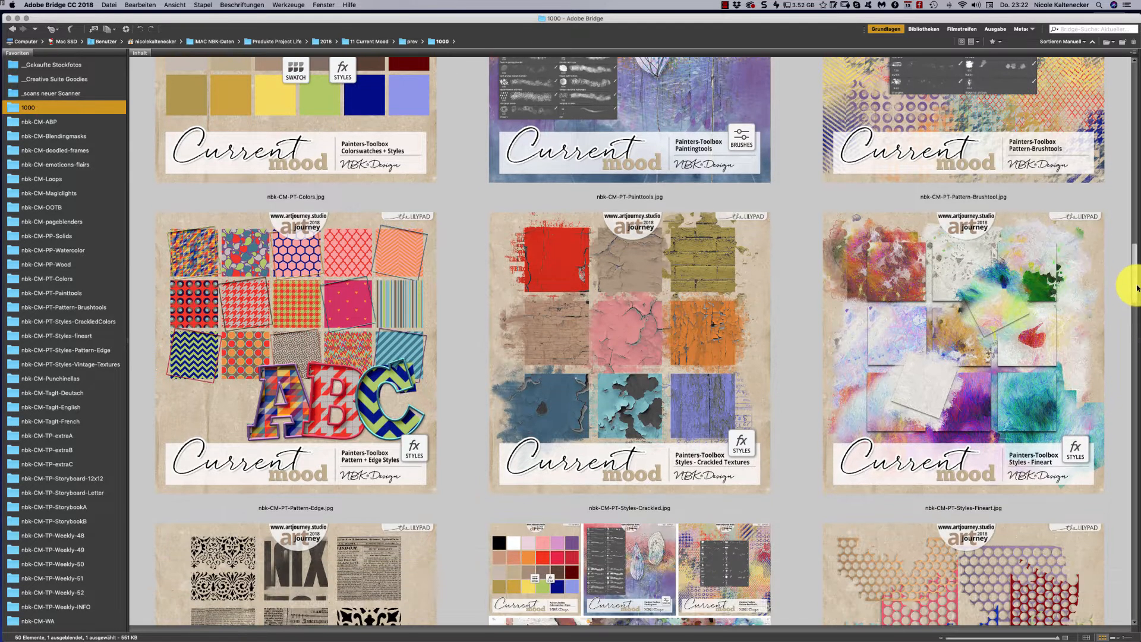
scroll(1136, 297, down, 5)
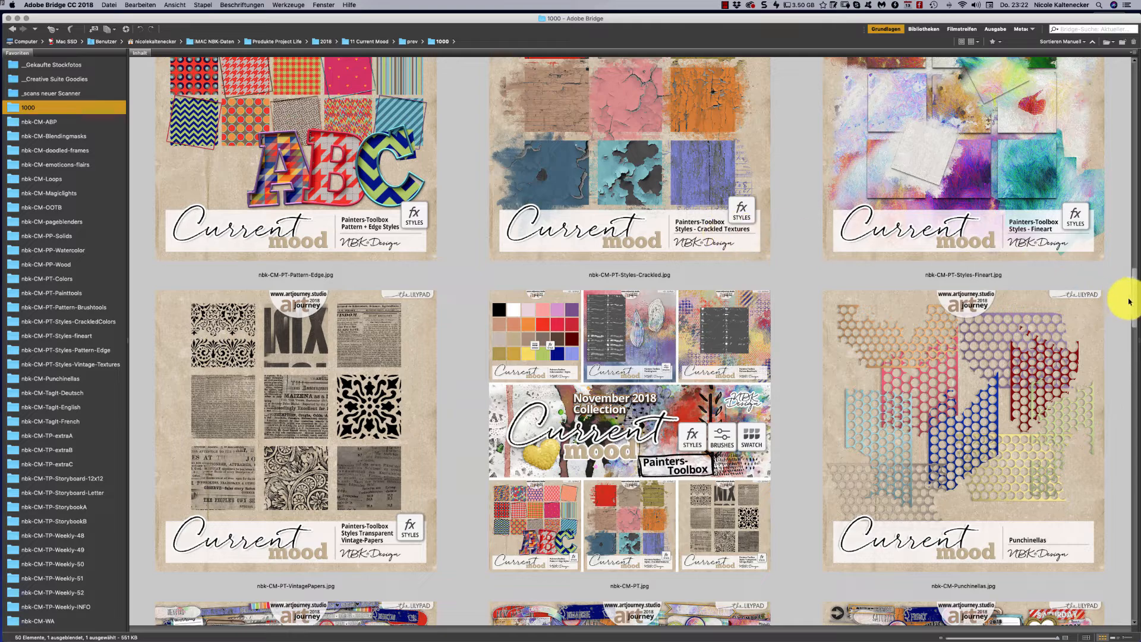
drag(1129, 301, 1129, 260)
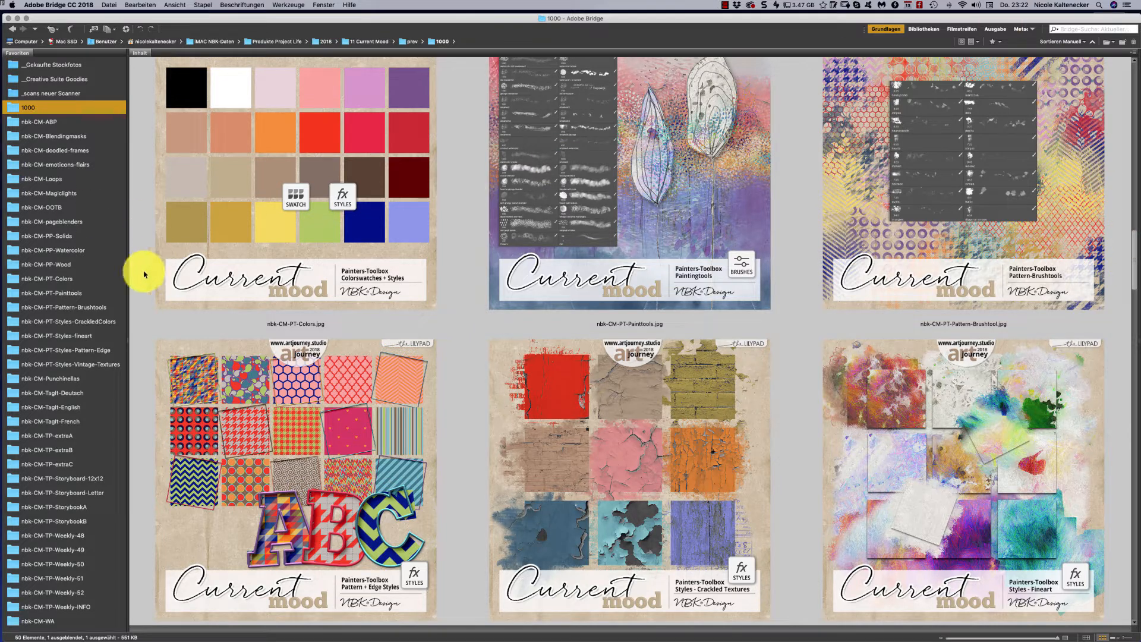
Step: Open nbk-CM-PP-Solid3.jpg from the nbk-CM-PP-Solids folder in Photoshop and close the Untitled-1 document without saving
click(66, 237)
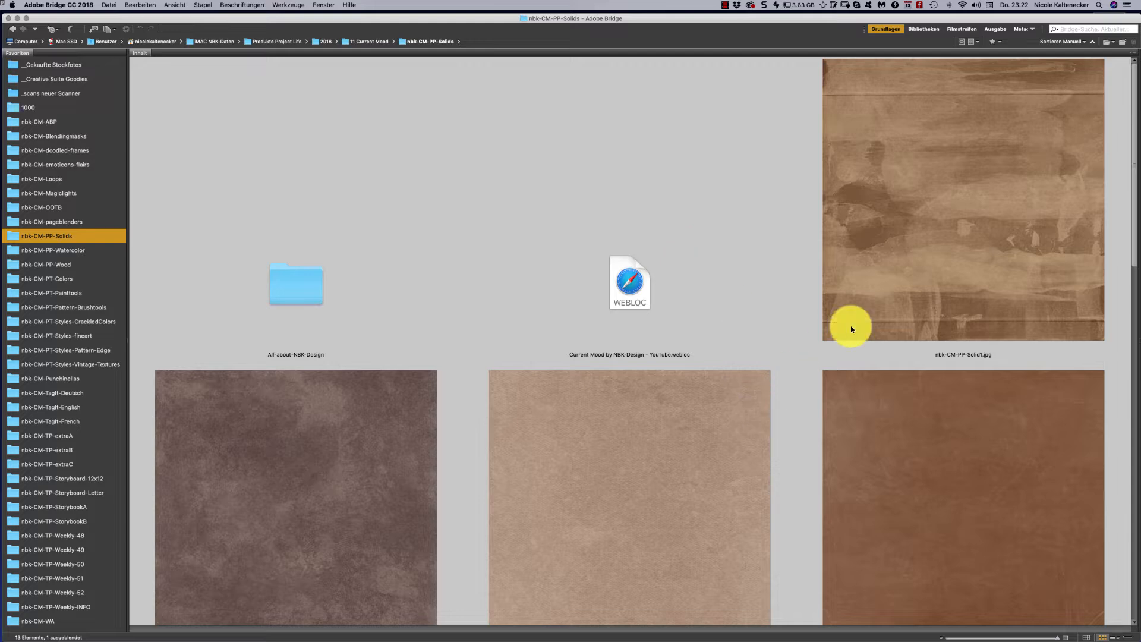
double_click(717, 435)
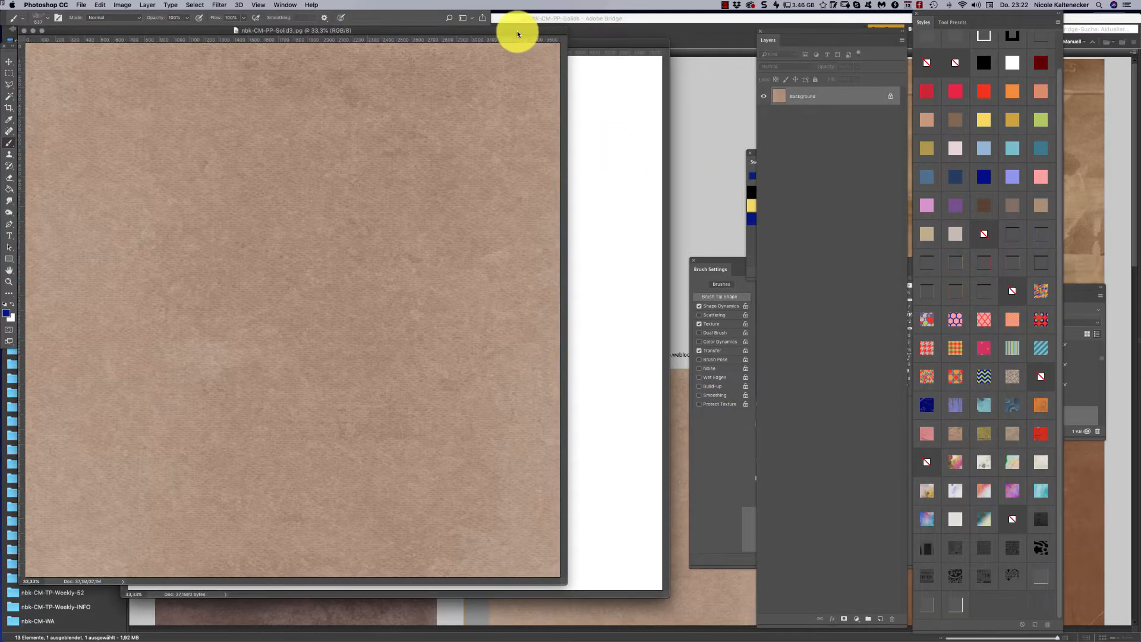
drag(517, 30, 689, 63)
click(126, 43)
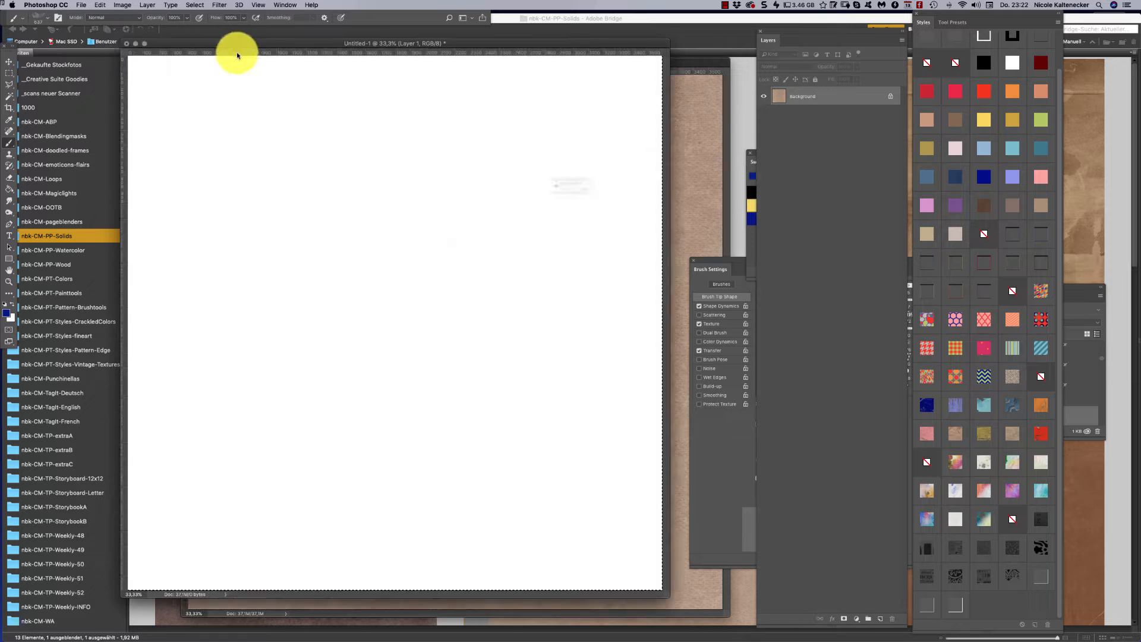
click(553, 212)
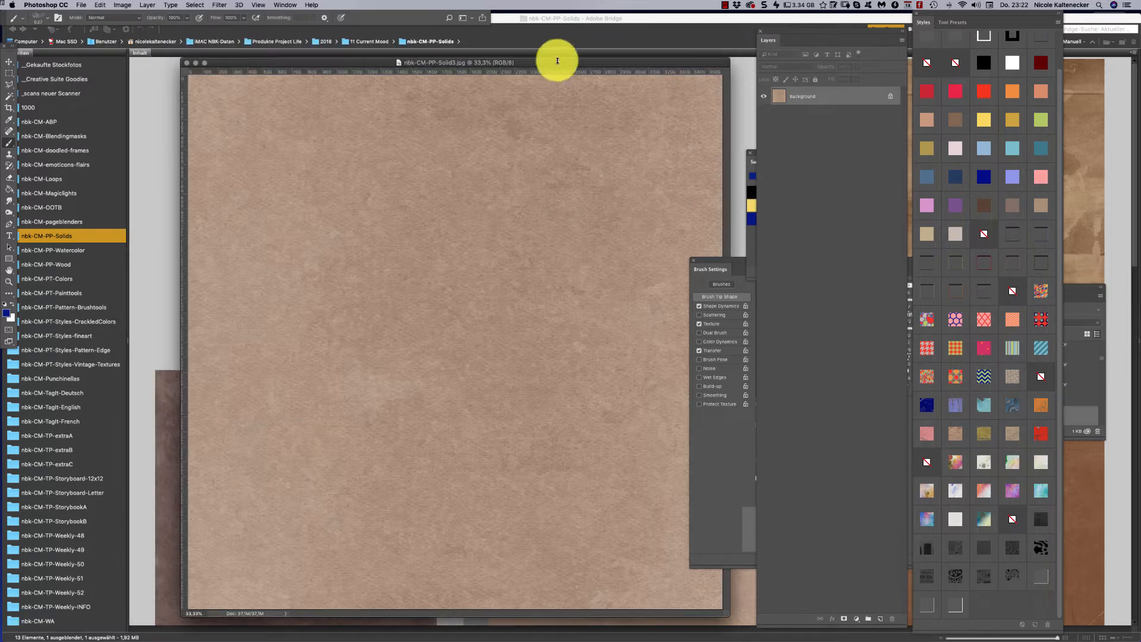
Step: Reposition the paper image's window and enlarge it so an empty border surrounds the whole paper
drag(546, 56, 527, 52)
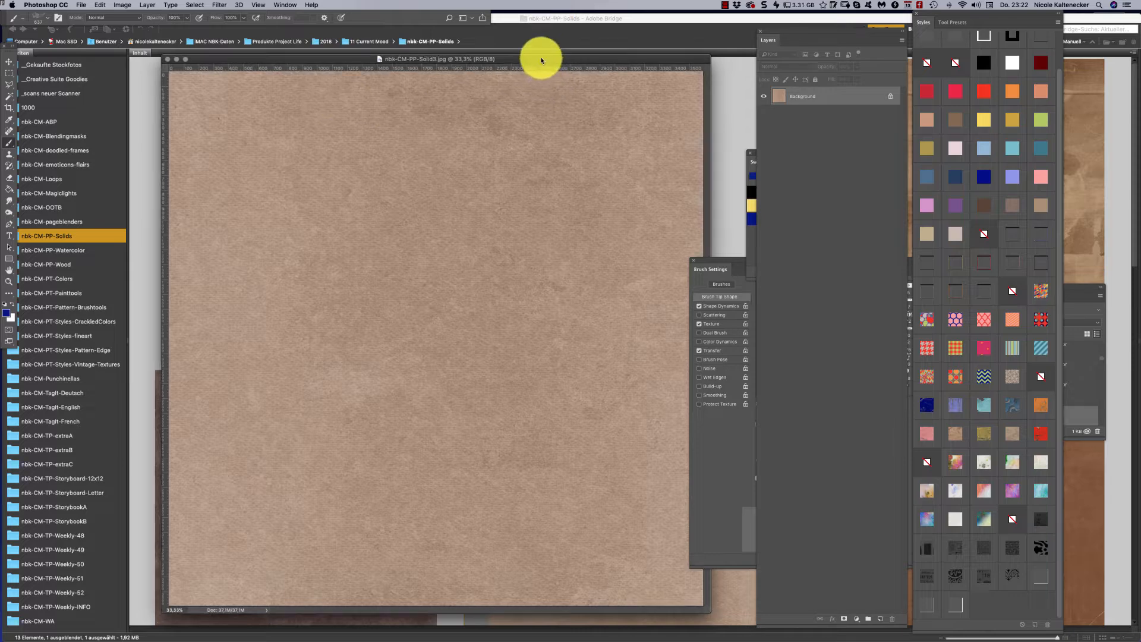
drag(540, 57, 493, 44)
drag(660, 598, 695, 616)
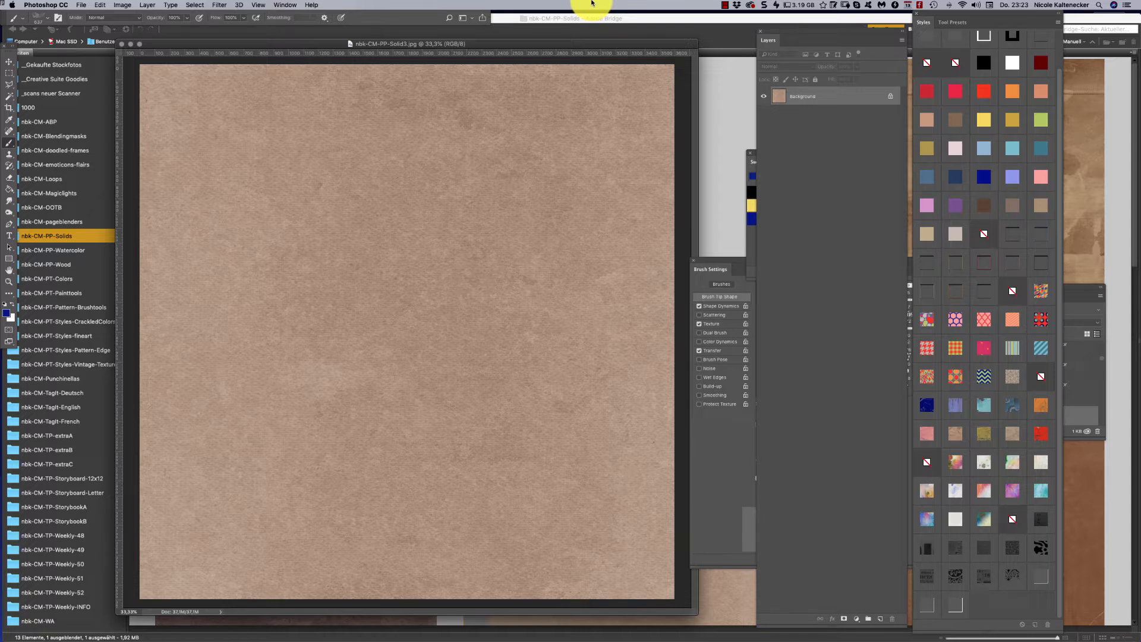
drag(457, 165, 447, 167)
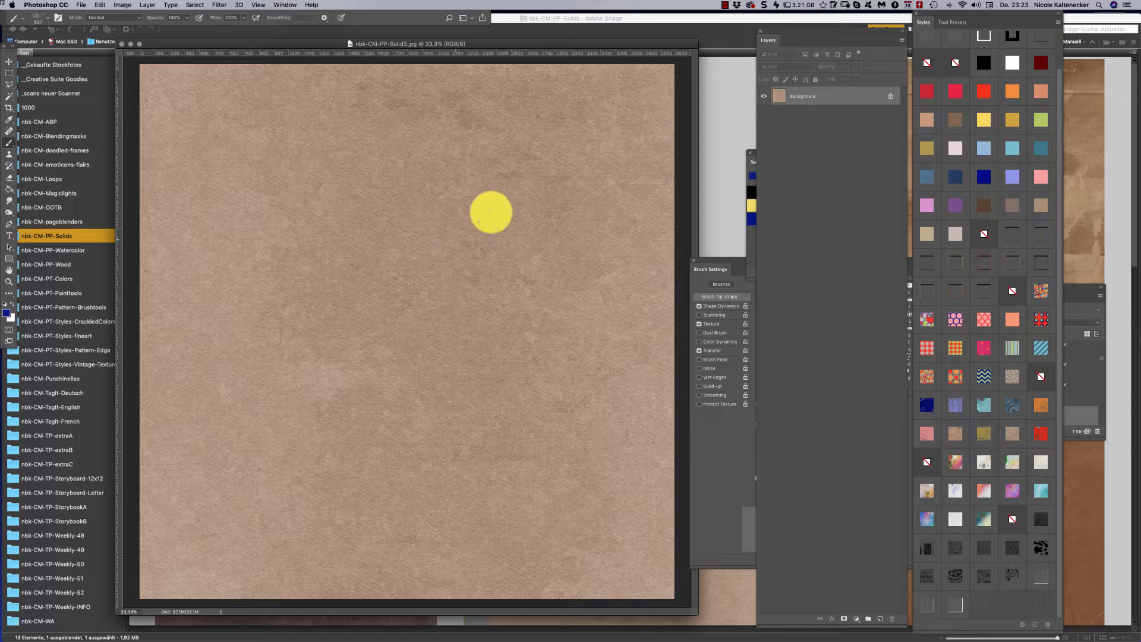
Step: Expand the nbk-CM-PT-Pattern-Brushtools set and choose the heavy grunge flower brush from the nbk-CM-PT-Painttools set
right_click(519, 212)
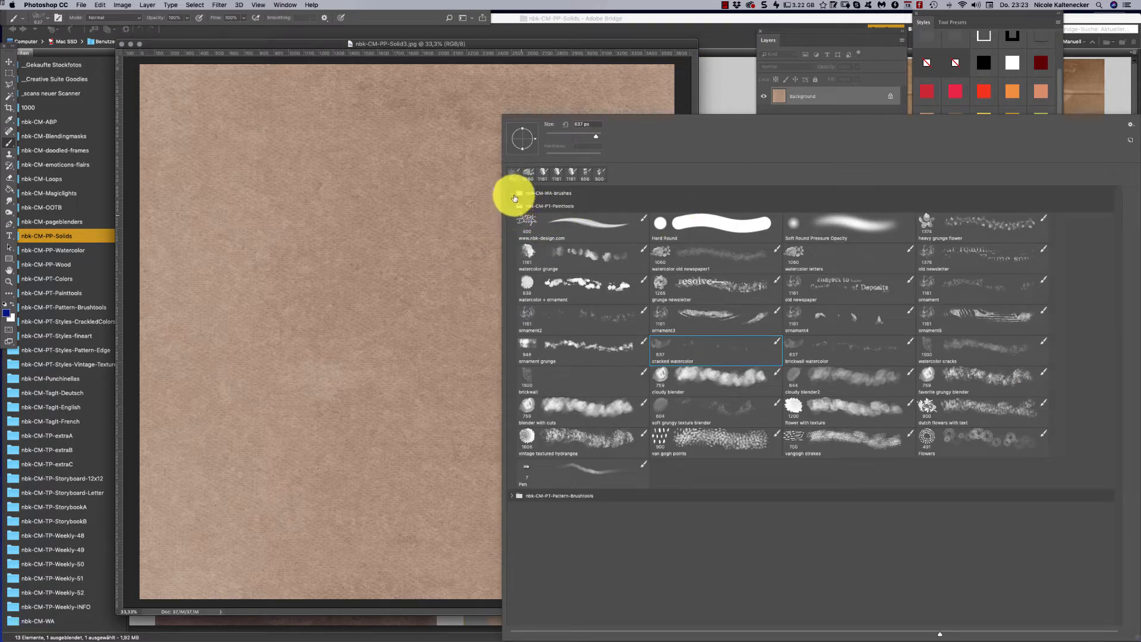
click(510, 192)
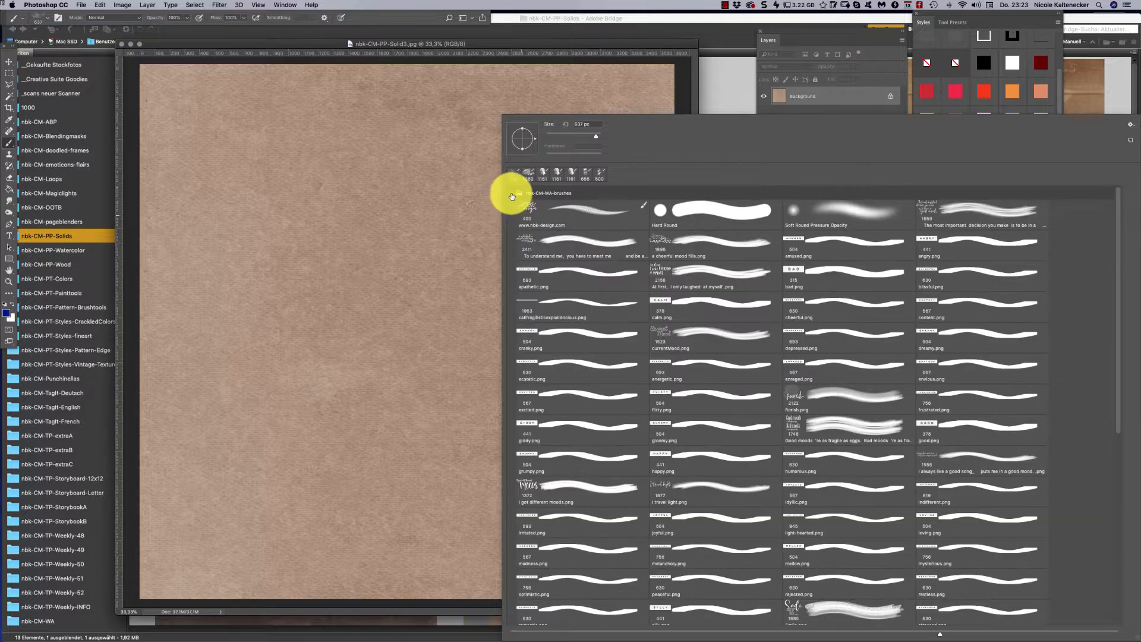
click(512, 195)
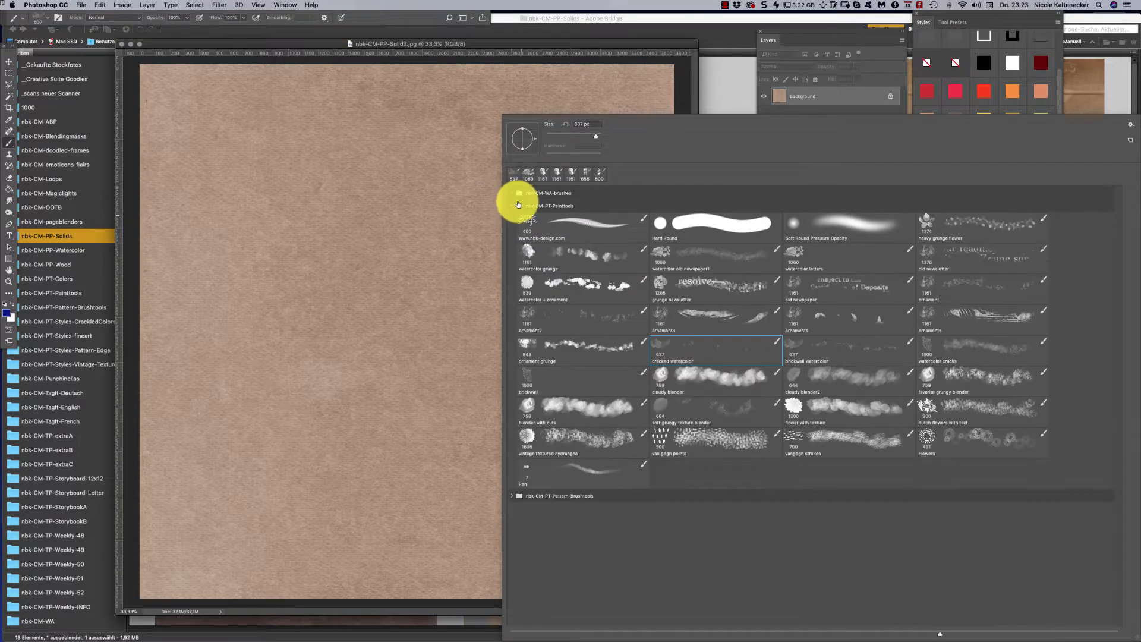
click(511, 495)
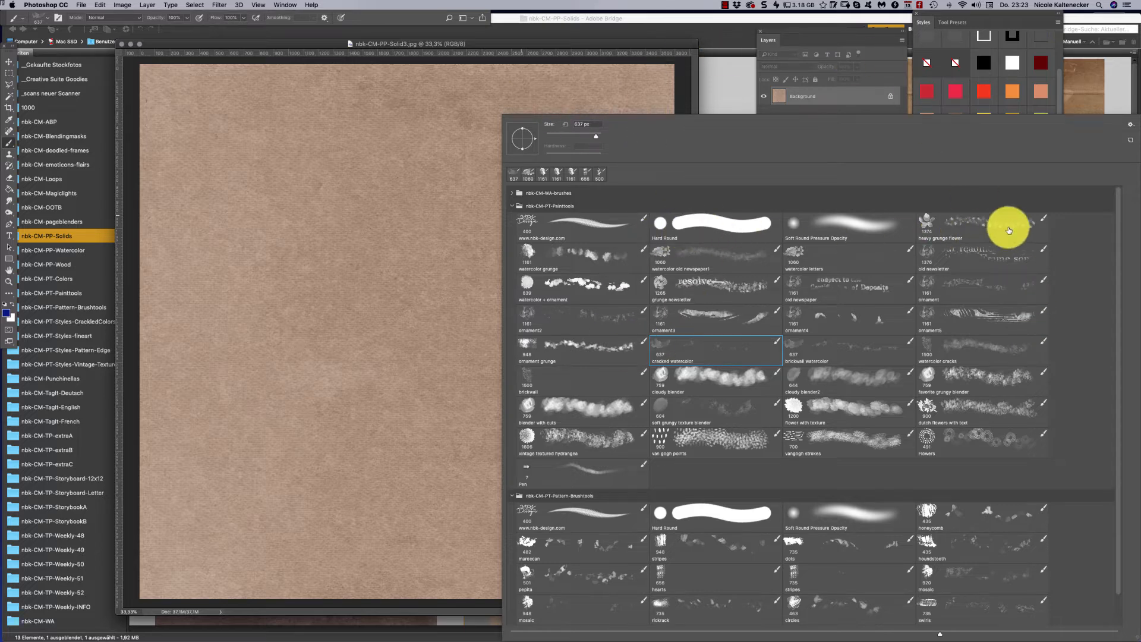
click(966, 227)
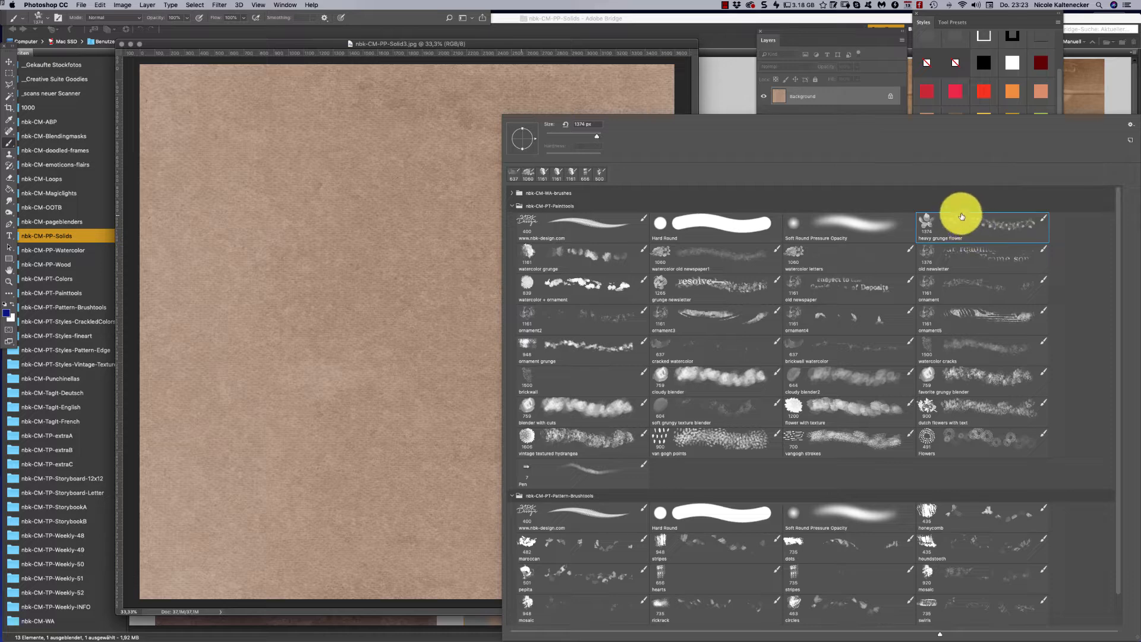
double_click(958, 219)
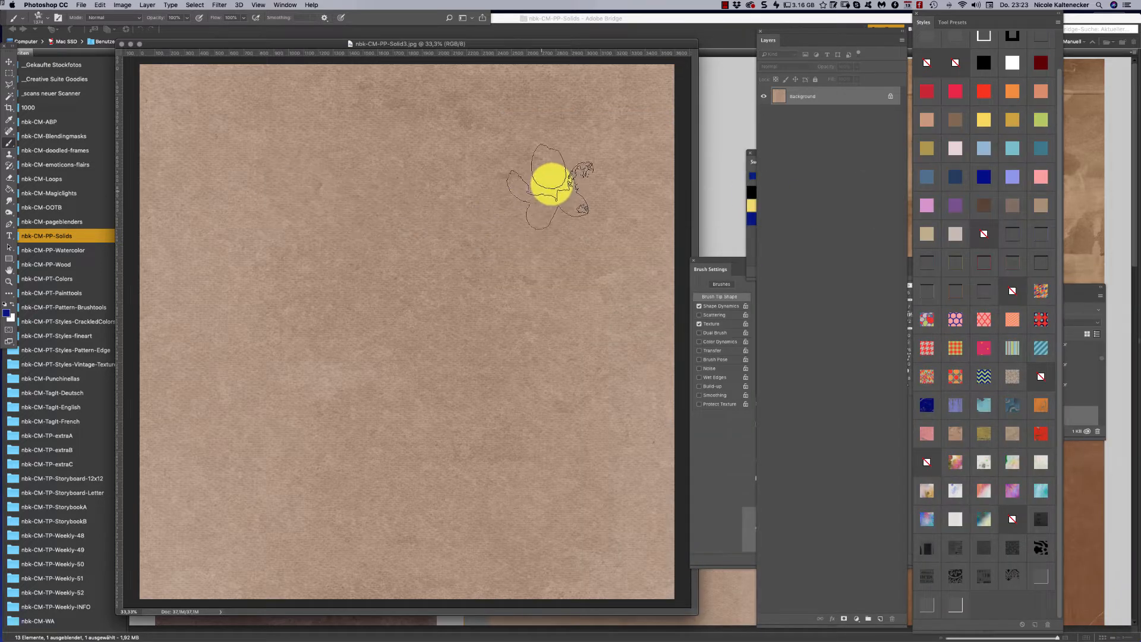
Step: Paint dark blue flower strokes across the paper's upper right half and move the Swatches panel up beside the canvas
click(607, 259)
mouse_move(608, 258)
mouse_down()
mouse_move(502, 265)
mouse_move(505, 252)
mouse_up()
click(753, 239)
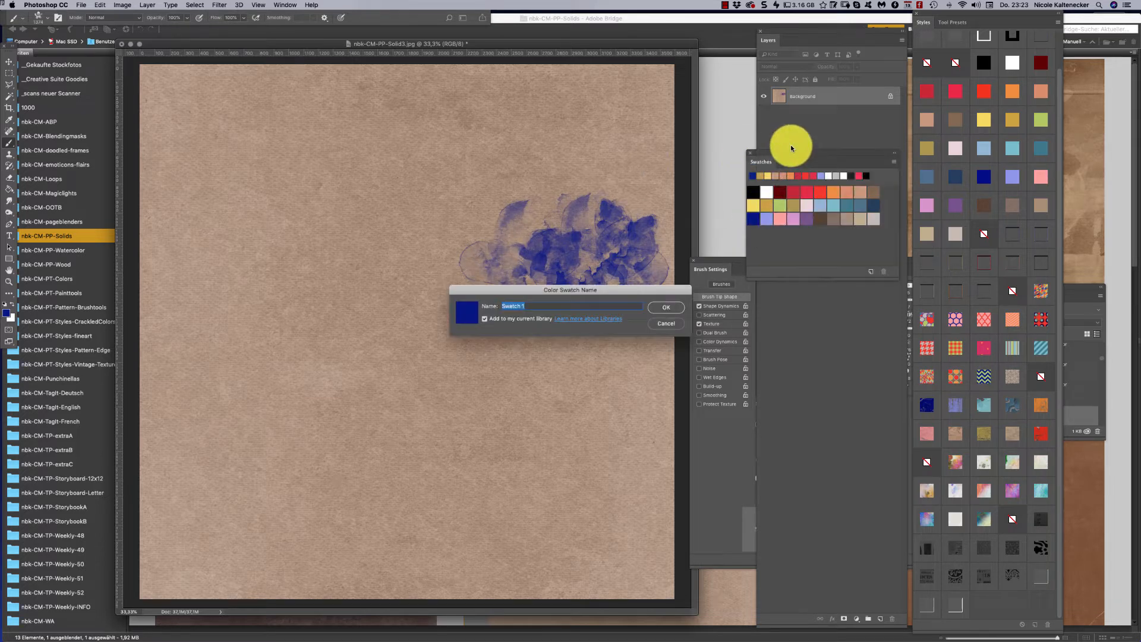
click(672, 324)
drag(791, 155, 770, 116)
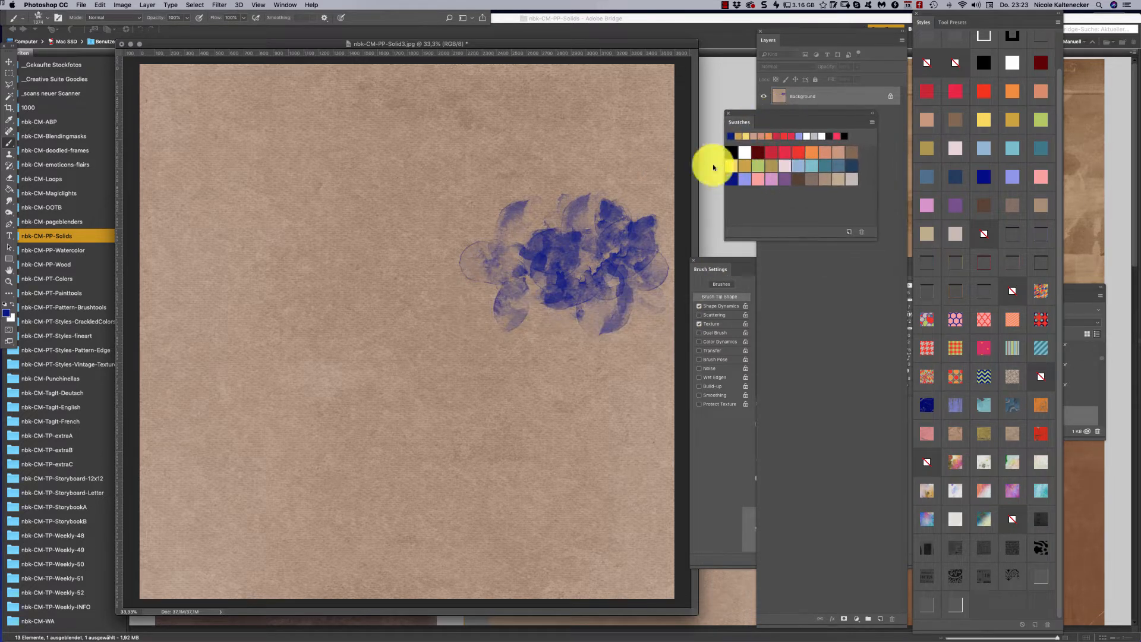
mouse_move(612, 280)
mouse_down()
mouse_move(586, 301)
mouse_move(481, 303)
mouse_move(454, 280)
mouse_move(542, 336)
mouse_move(570, 333)
mouse_up()
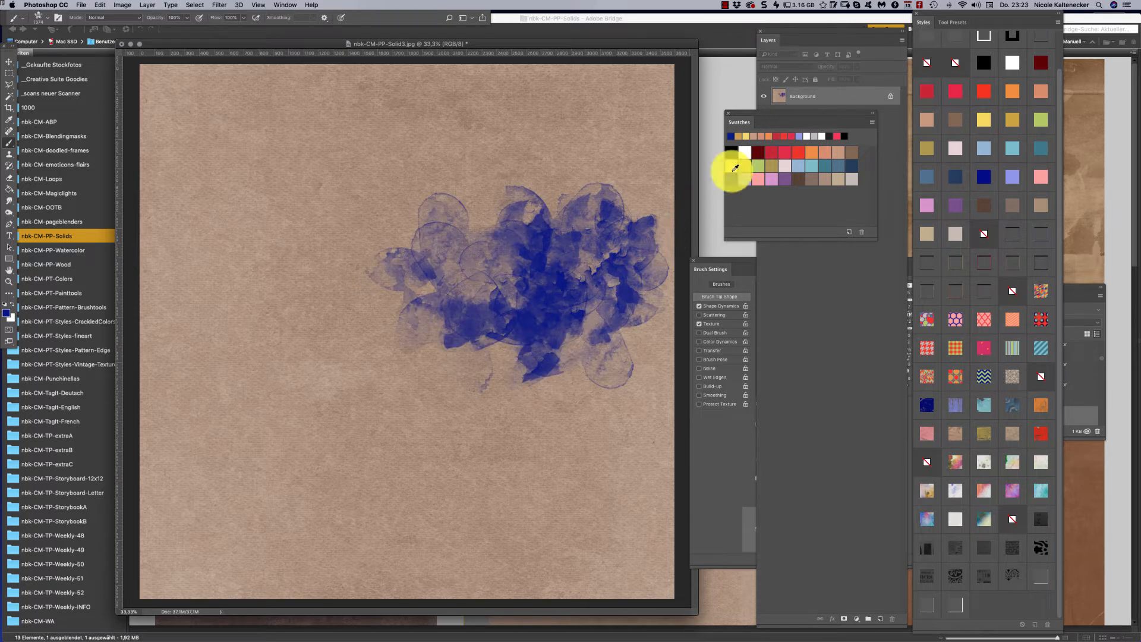
Step: Paint teal strokes around the dark blue area with the heavy grunge flower brush and extend them using the watercolor grunge brush
click(830, 160)
mouse_move(558, 262)
mouse_down()
mouse_move(489, 249)
mouse_move(478, 217)
mouse_move(450, 247)
mouse_move(298, 237)
mouse_move(404, 301)
mouse_move(368, 308)
mouse_move(346, 340)
mouse_move(395, 322)
mouse_move(421, 335)
mouse_move(437, 371)
mouse_move(465, 356)
mouse_move(495, 377)
mouse_move(553, 385)
mouse_move(588, 375)
mouse_move(601, 333)
mouse_move(616, 326)
mouse_move(505, 362)
mouse_move(474, 352)
mouse_move(560, 206)
mouse_move(617, 208)
mouse_up()
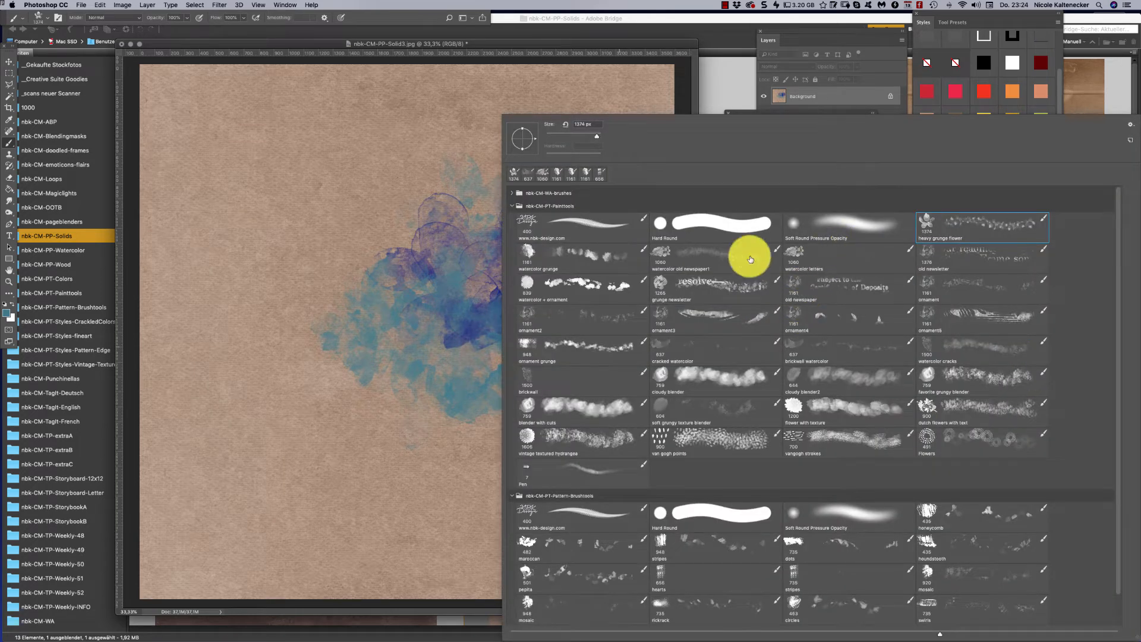
click(579, 249)
click(356, 235)
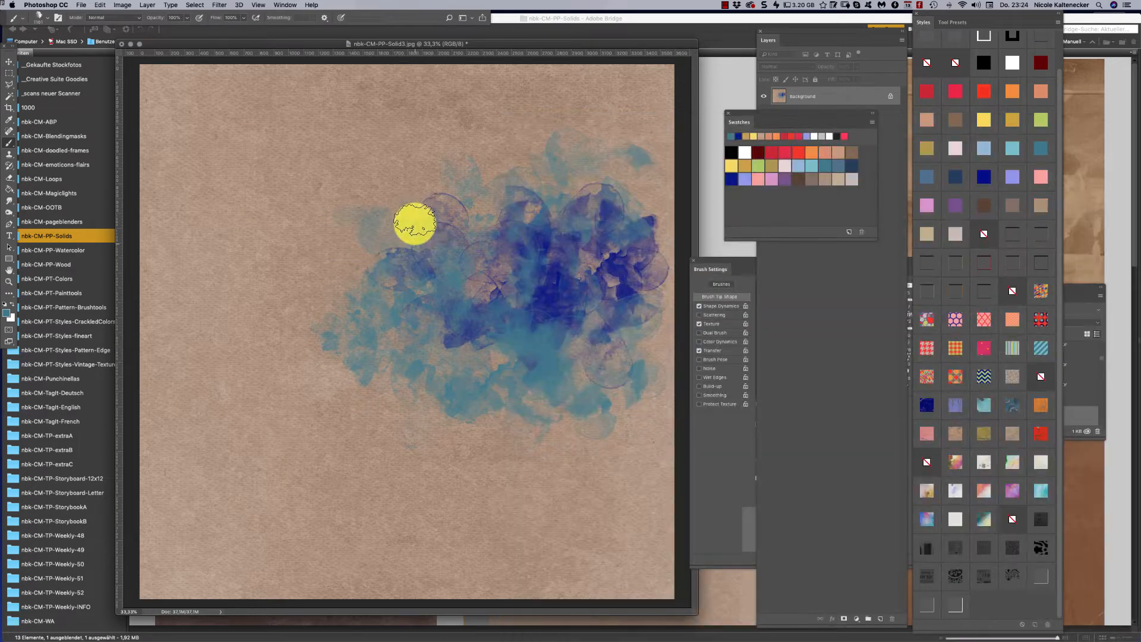
Step: Paint light periwinkle strokes over the lower and outer edges of the blue area with the watercolor grunge brush
click(746, 179)
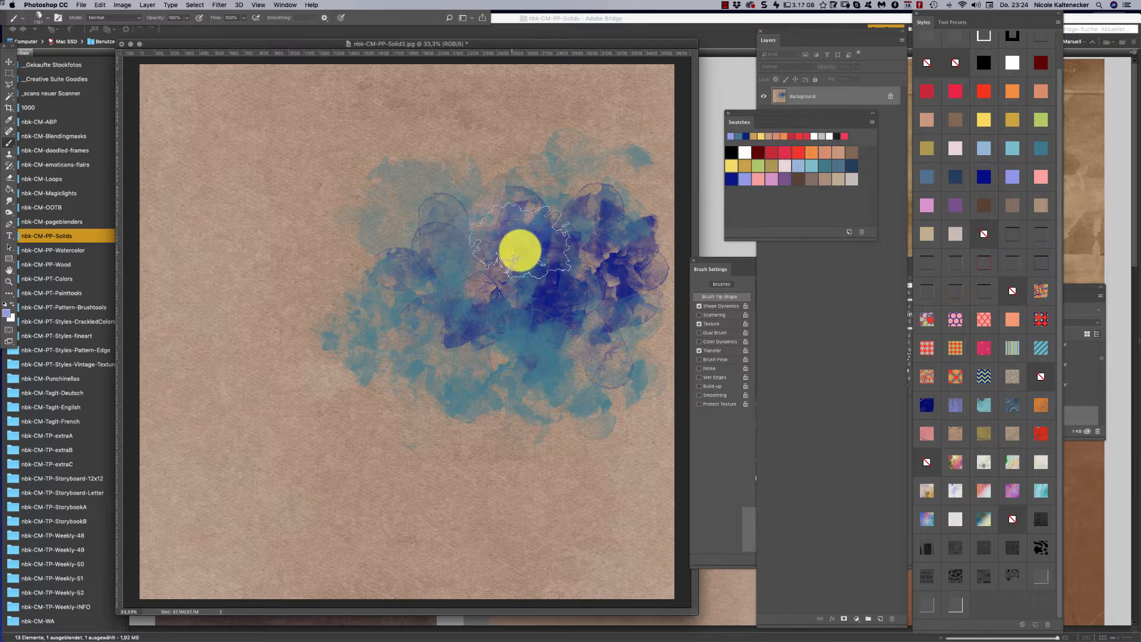
click(373, 338)
mouse_move(373, 338)
mouse_down()
mouse_move(393, 350)
mouse_move(450, 308)
mouse_move(373, 288)
mouse_move(470, 364)
mouse_move(441, 402)
mouse_move(508, 424)
mouse_move(577, 389)
mouse_move(633, 379)
mouse_move(666, 294)
mouse_move(657, 170)
mouse_move(664, 202)
mouse_move(511, 298)
mouse_move(483, 322)
mouse_move(476, 355)
mouse_move(500, 361)
mouse_move(495, 349)
mouse_move(615, 258)
mouse_move(612, 364)
mouse_move(637, 398)
mouse_up()
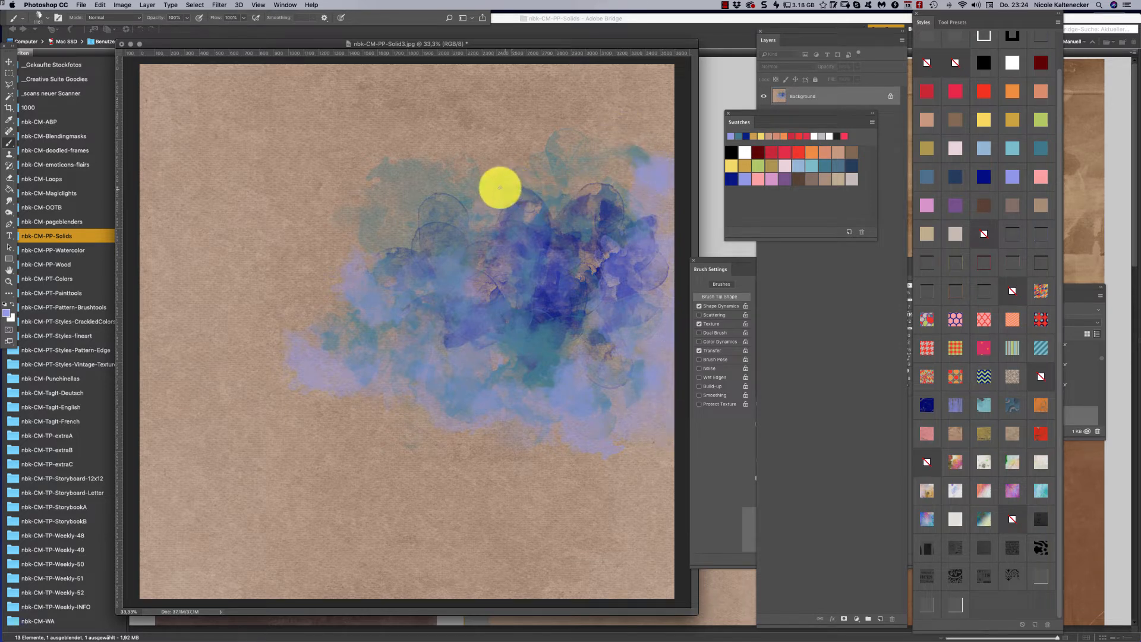
Step: Set the brush's blending mode to Overlay and paint more periwinkle strokes over the painted area and its left edge
click(127, 19)
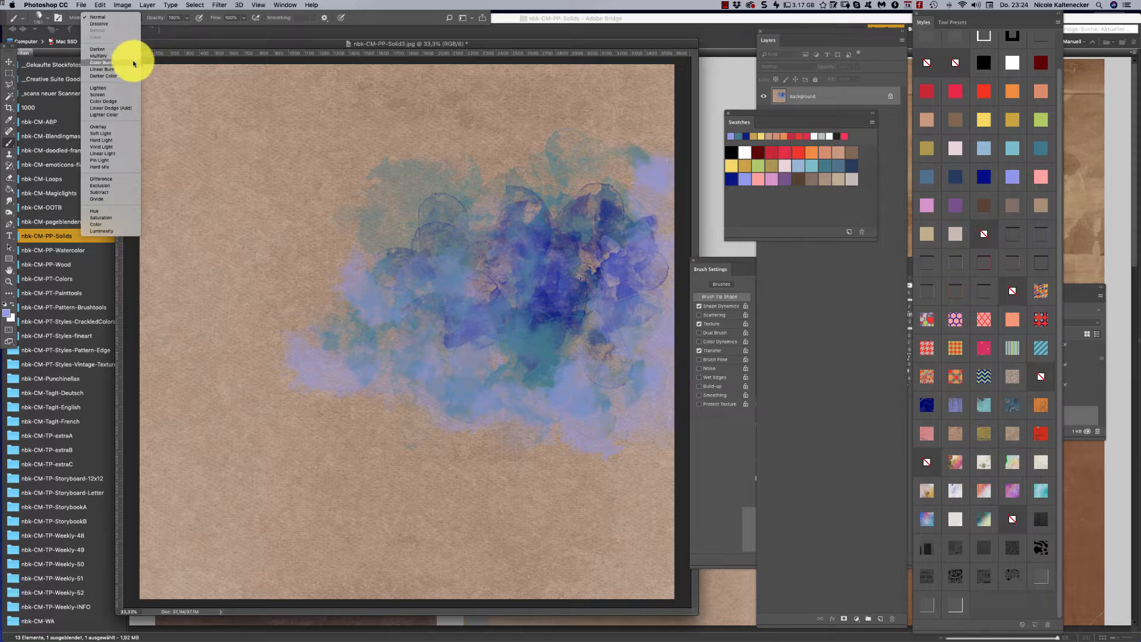
click(136, 127)
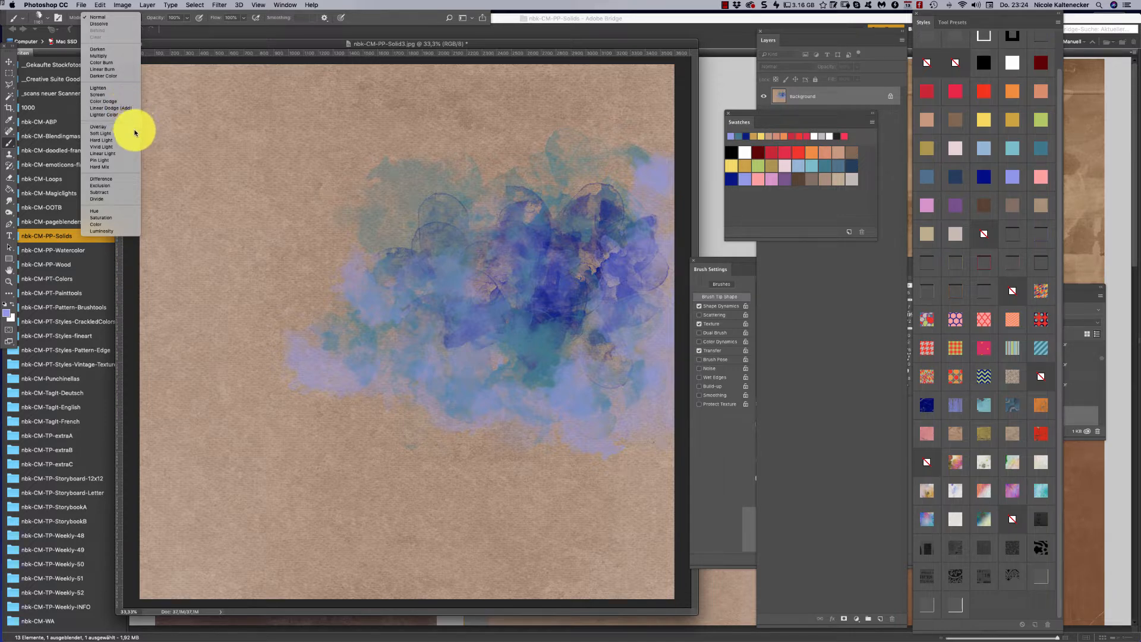
mouse_move(415, 208)
mouse_down()
mouse_move(384, 214)
mouse_move(397, 242)
mouse_up()
mouse_move(331, 262)
mouse_down()
mouse_move(329, 299)
mouse_move(392, 296)
mouse_move(440, 213)
mouse_move(457, 231)
mouse_move(552, 221)
mouse_move(514, 292)
mouse_move(497, 244)
mouse_move(529, 227)
mouse_up()
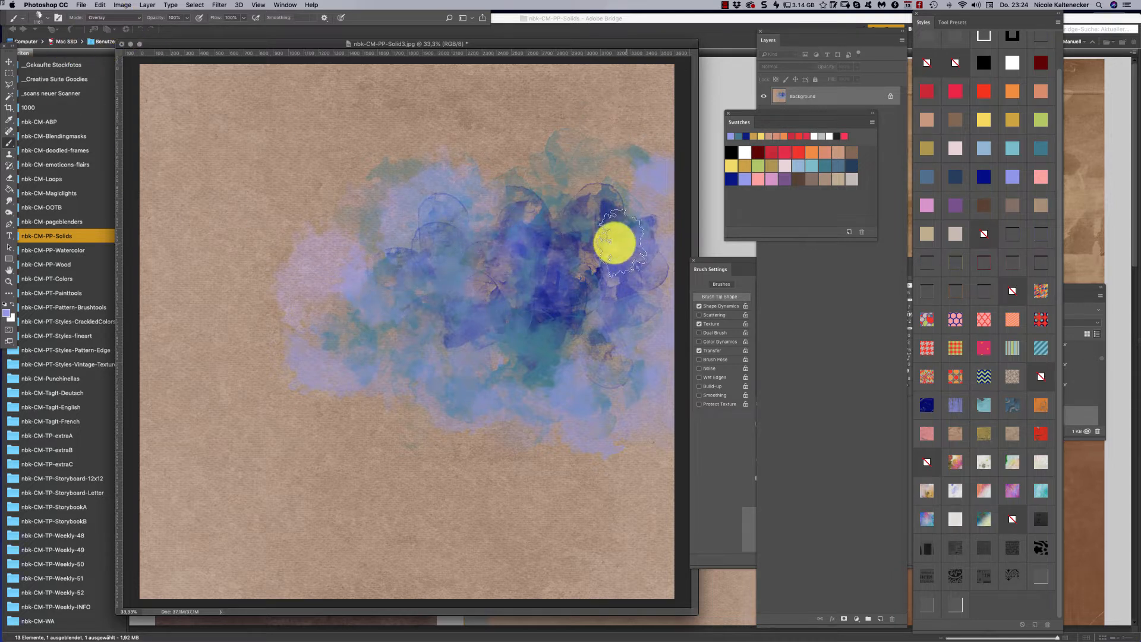
mouse_move(616, 243)
mouse_down()
mouse_move(581, 215)
mouse_move(603, 226)
mouse_move(598, 201)
mouse_move(635, 209)
mouse_move(609, 277)
mouse_move(579, 262)
mouse_move(516, 287)
mouse_move(546, 296)
mouse_move(469, 263)
mouse_move(425, 312)
mouse_move(423, 299)
mouse_move(423, 313)
mouse_move(306, 336)
mouse_move(423, 354)
mouse_move(451, 403)
mouse_move(532, 350)
mouse_move(522, 335)
mouse_move(580, 334)
mouse_up()
Step: Blend orchid pink and teal strokes into the painted area with the brush in Overlay mode
click(772, 180)
click(824, 167)
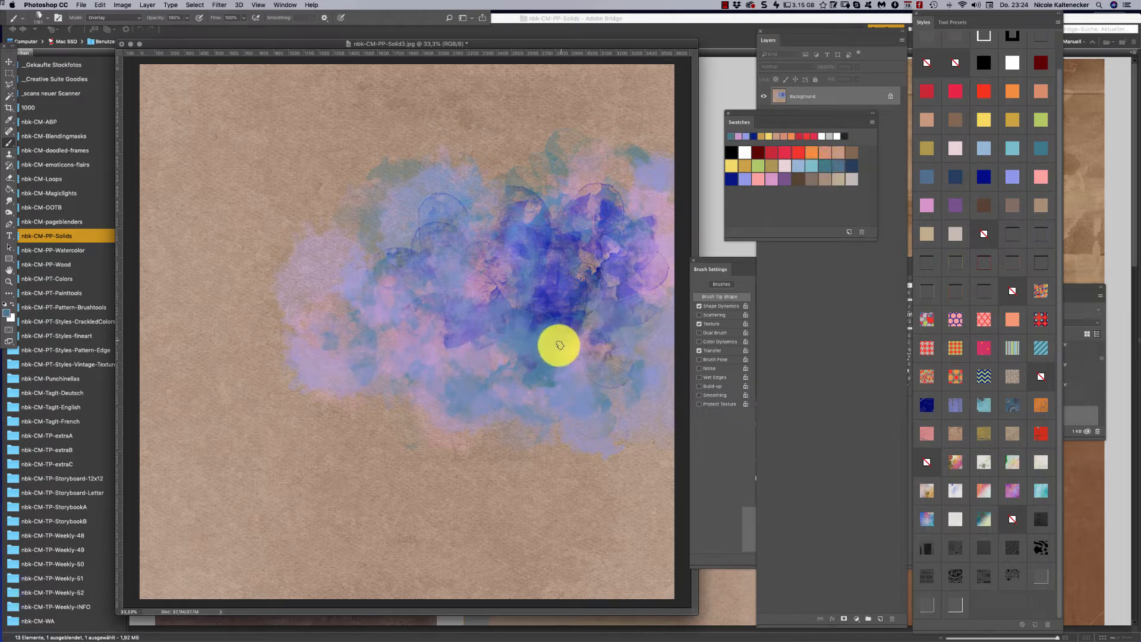
mouse_move(592, 238)
mouse_down()
mouse_move(606, 186)
mouse_move(581, 178)
mouse_move(416, 272)
mouse_up()
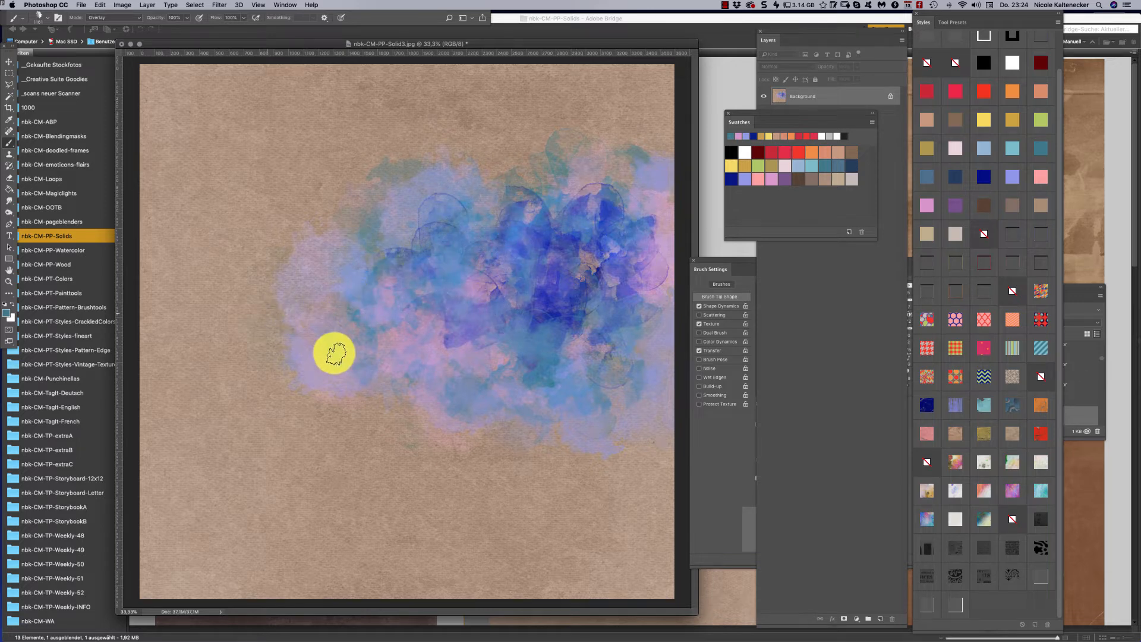
Step: Choose the watercolor old newspaper1 brush and paint teal text-textured strokes over the painted area, extending its left side
right_click(400, 302)
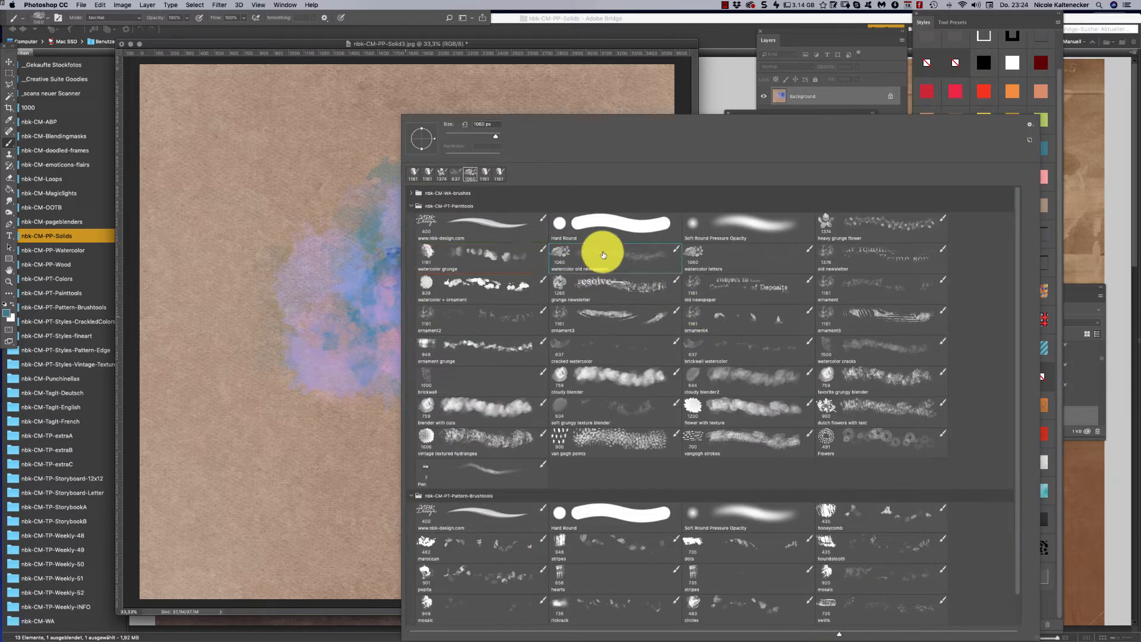
click(328, 244)
mouse_move(327, 244)
mouse_down()
mouse_move(262, 295)
mouse_move(301, 348)
mouse_move(399, 377)
mouse_move(526, 374)
mouse_move(572, 403)
mouse_move(614, 379)
mouse_move(625, 357)
mouse_move(578, 281)
mouse_move(590, 277)
mouse_move(599, 176)
mouse_move(634, 230)
mouse_up()
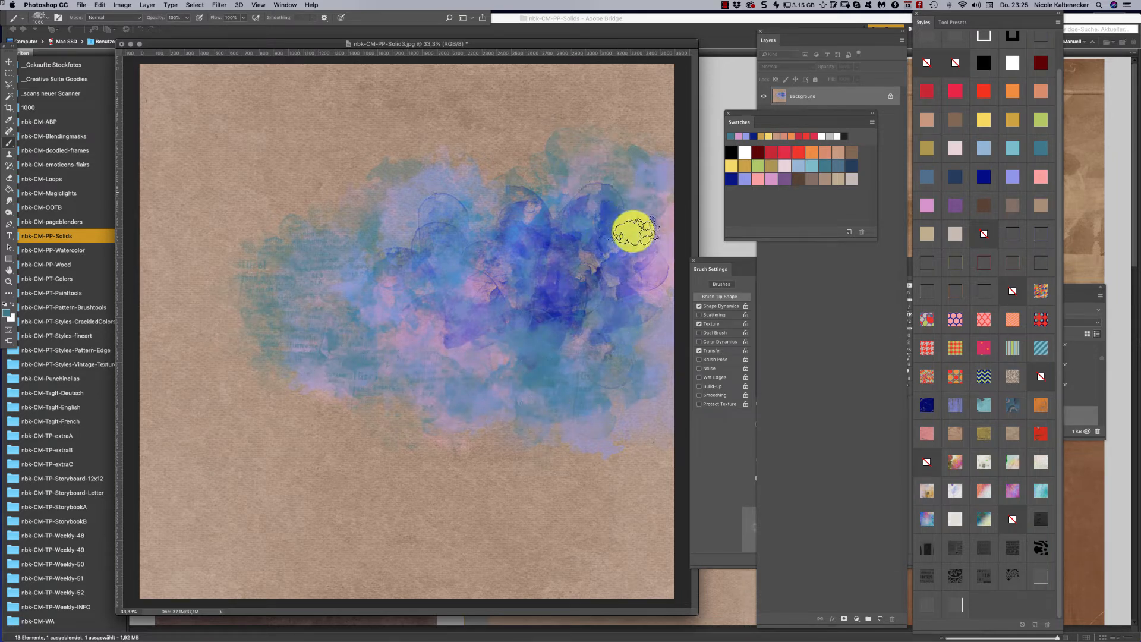
Step: Choose the watercolor letters brush and paint lime green letters across the lower half of the painted area
right_click(644, 312)
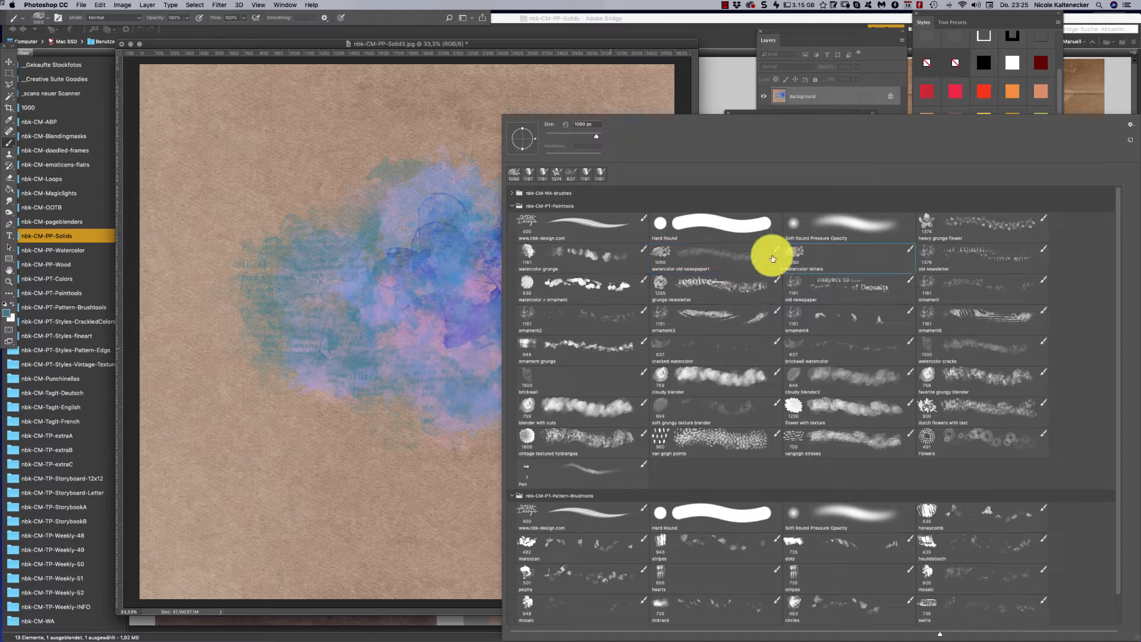
mouse_move(422, 379)
mouse_down()
mouse_move(449, 395)
mouse_move(545, 390)
mouse_move(527, 347)
mouse_move(529, 298)
mouse_move(568, 280)
mouse_move(611, 235)
mouse_up()
click(753, 165)
mouse_move(520, 359)
mouse_down()
mouse_move(551, 353)
mouse_move(587, 298)
mouse_move(633, 296)
mouse_move(542, 381)
mouse_move(529, 365)
mouse_move(392, 384)
mouse_move(397, 400)
mouse_move(317, 402)
mouse_move(408, 353)
mouse_up()
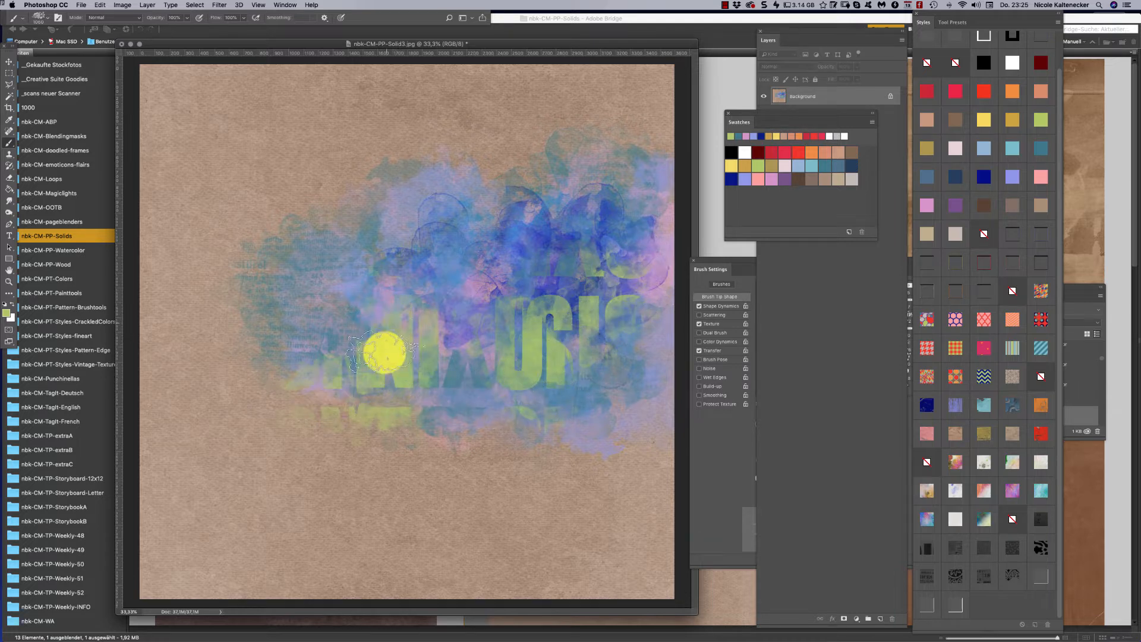
Step: Choose the old newsletter brush and paint lime green and orange text over the painted area, mainly along its right side
right_click(618, 313)
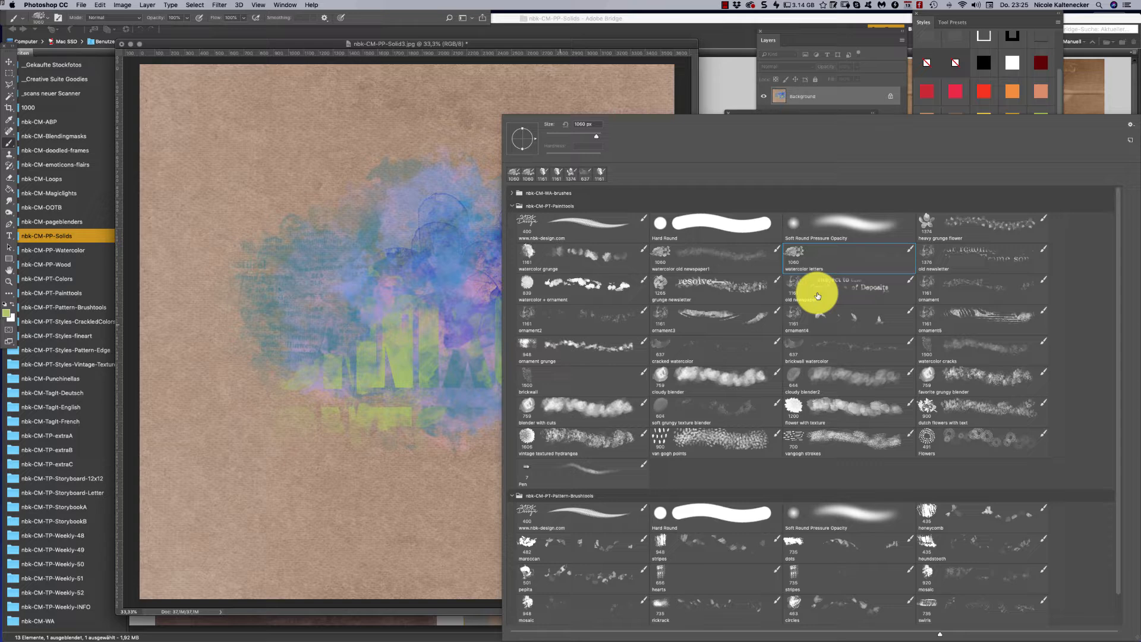
click(947, 242)
click(439, 220)
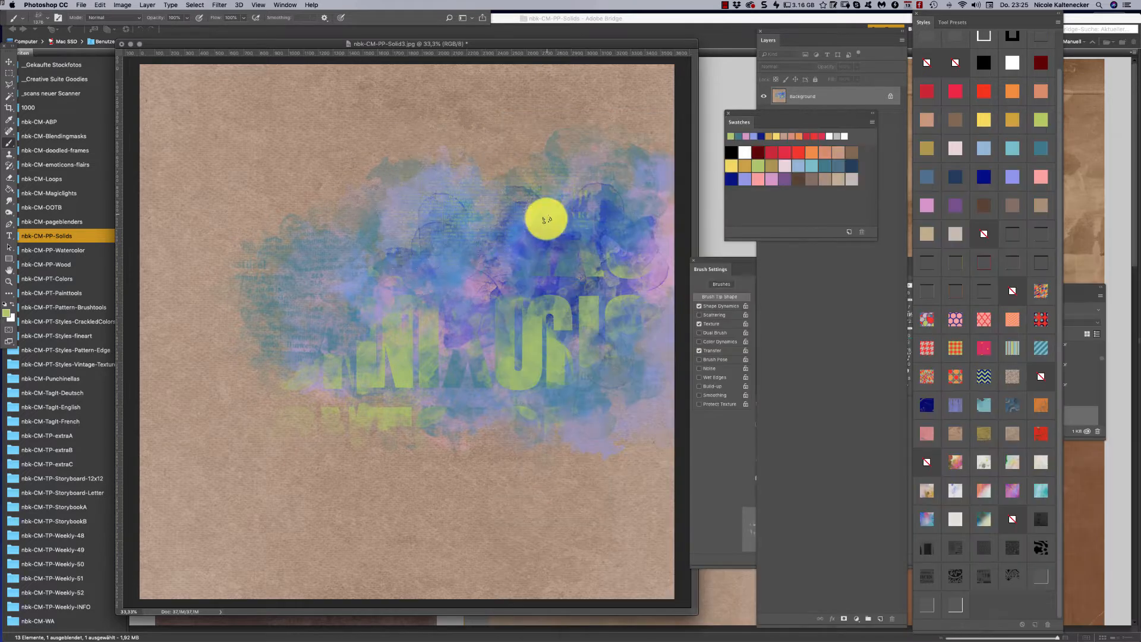
drag(546, 219, 632, 158)
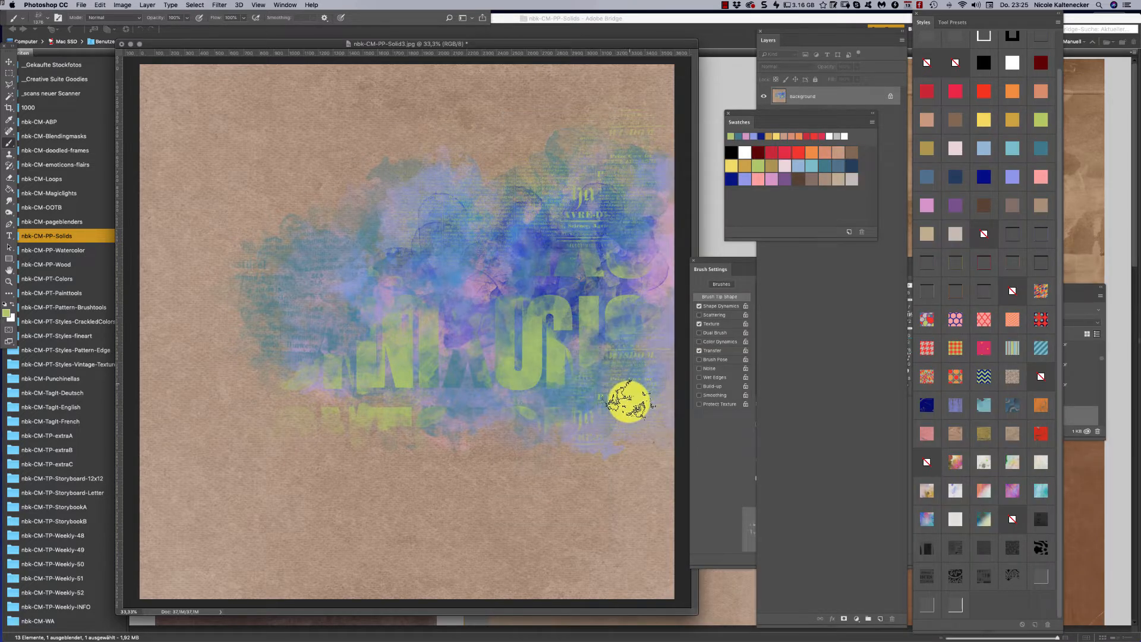
mouse_move(550, 417)
mouse_down()
mouse_move(629, 374)
mouse_move(634, 404)
mouse_move(597, 417)
mouse_move(623, 409)
mouse_move(663, 334)
mouse_move(603, 407)
mouse_move(632, 414)
mouse_move(659, 378)
mouse_move(660, 347)
mouse_move(641, 327)
mouse_up()
click(812, 151)
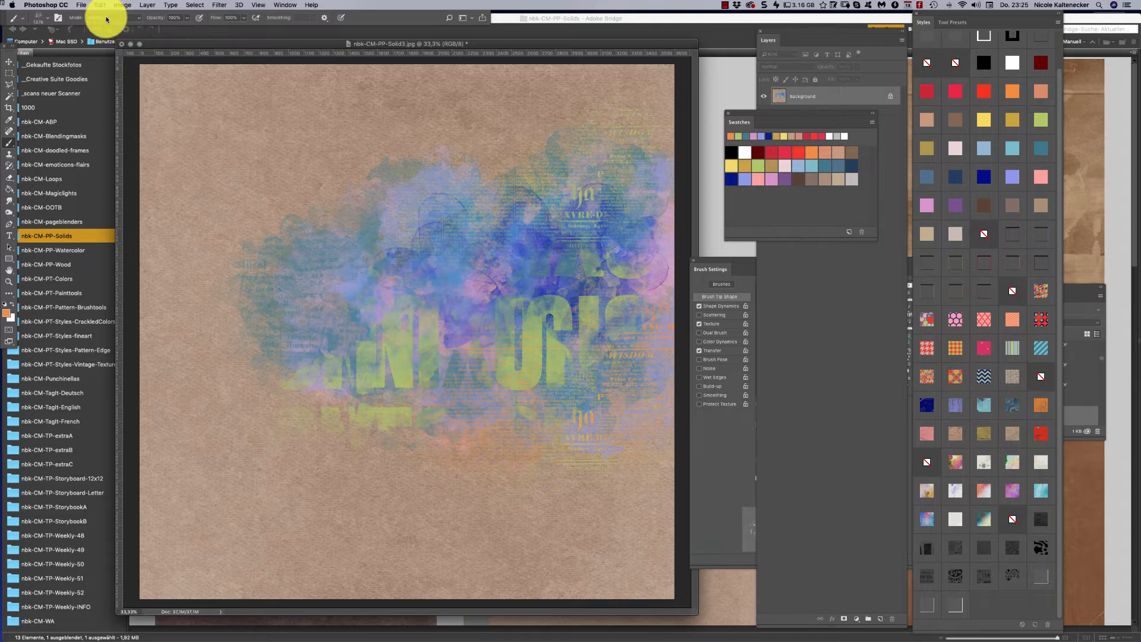
Step: Choose the watercolor + ornament brush and keep its blending mode at Normal
click(110, 17)
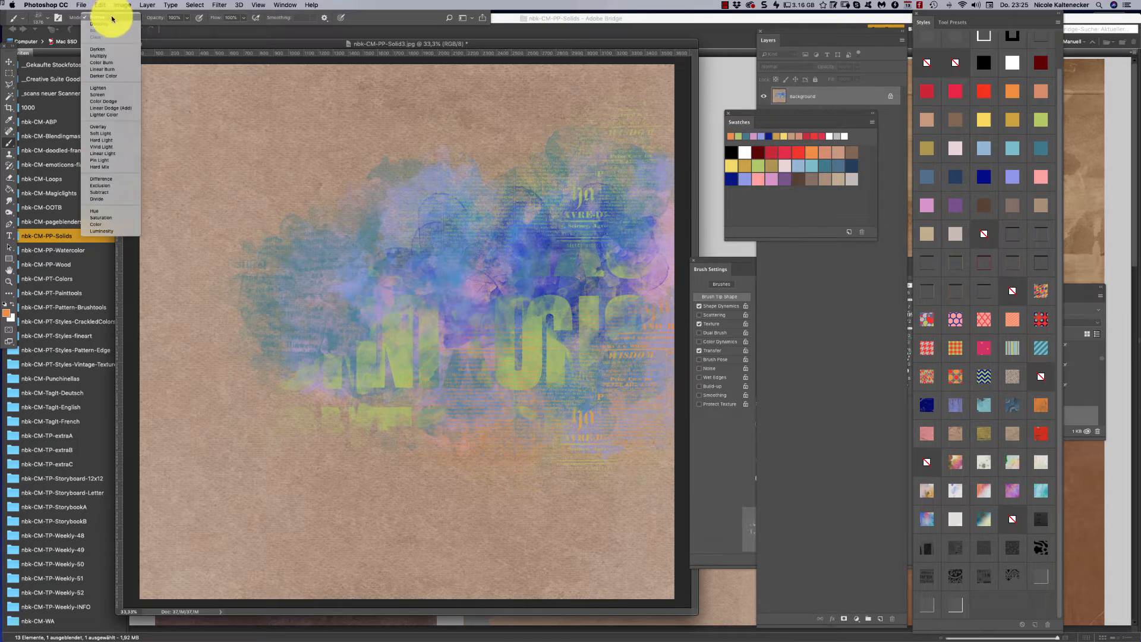
click(112, 19)
right_click(535, 228)
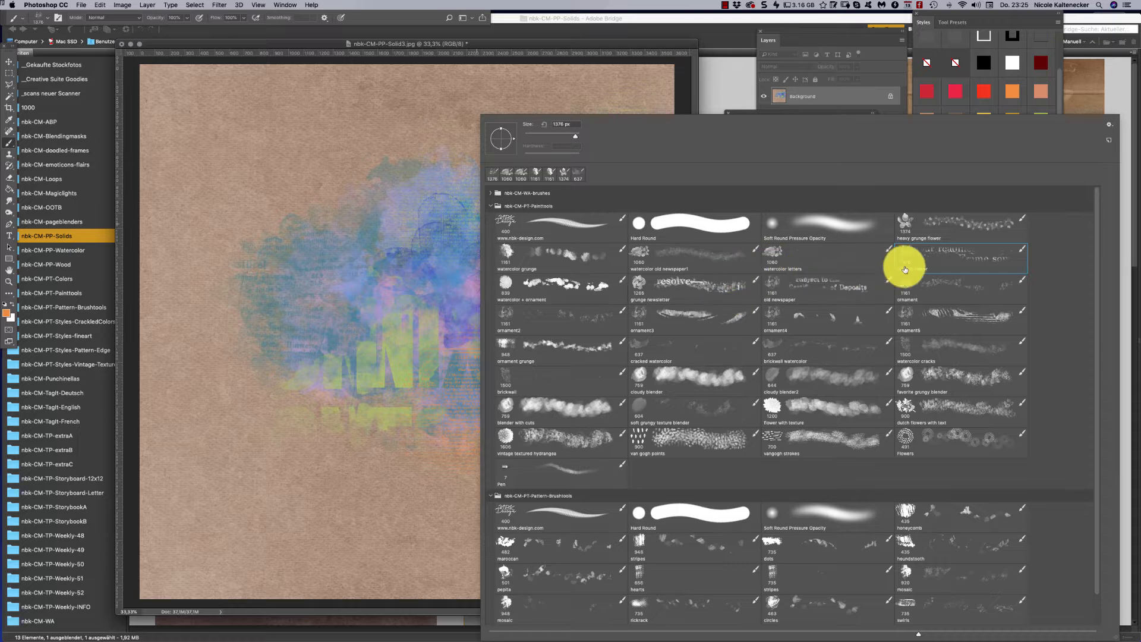
double_click(566, 276)
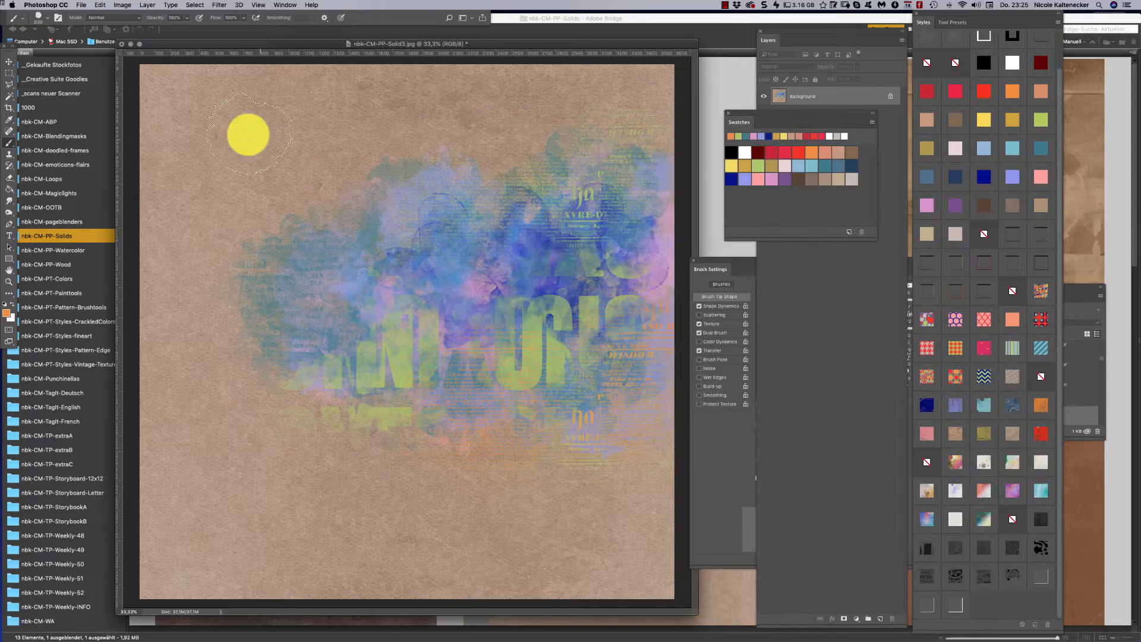
click(119, 21)
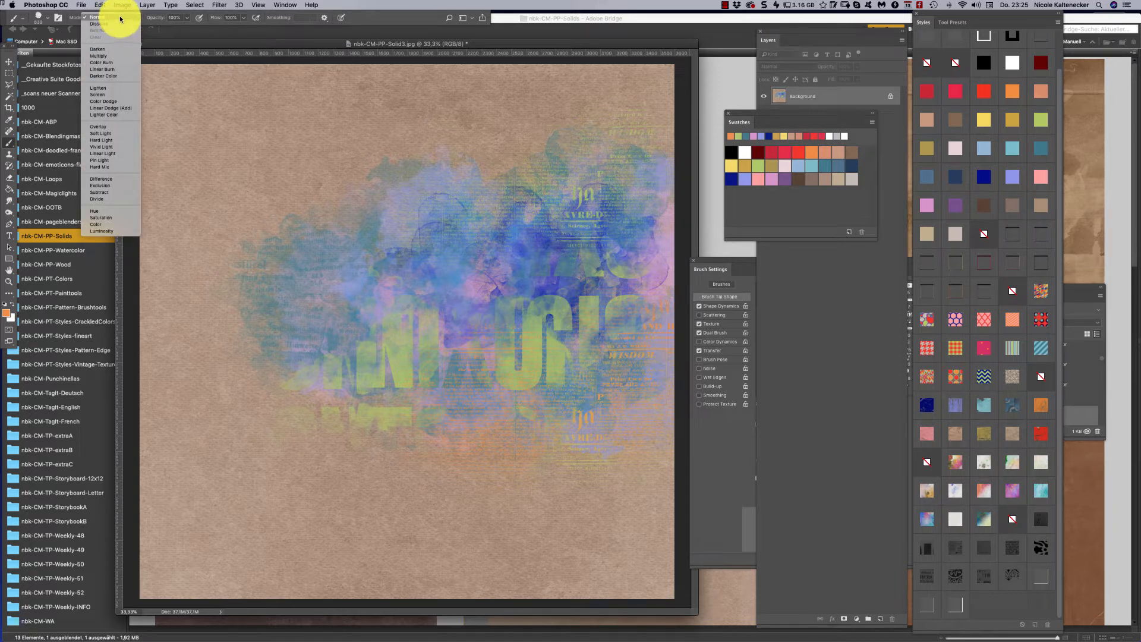
click(119, 19)
mouse_move(418, 377)
mouse_down()
mouse_move(472, 427)
mouse_move(506, 411)
mouse_move(478, 403)
mouse_move(415, 429)
mouse_move(386, 426)
mouse_move(469, 385)
mouse_up()
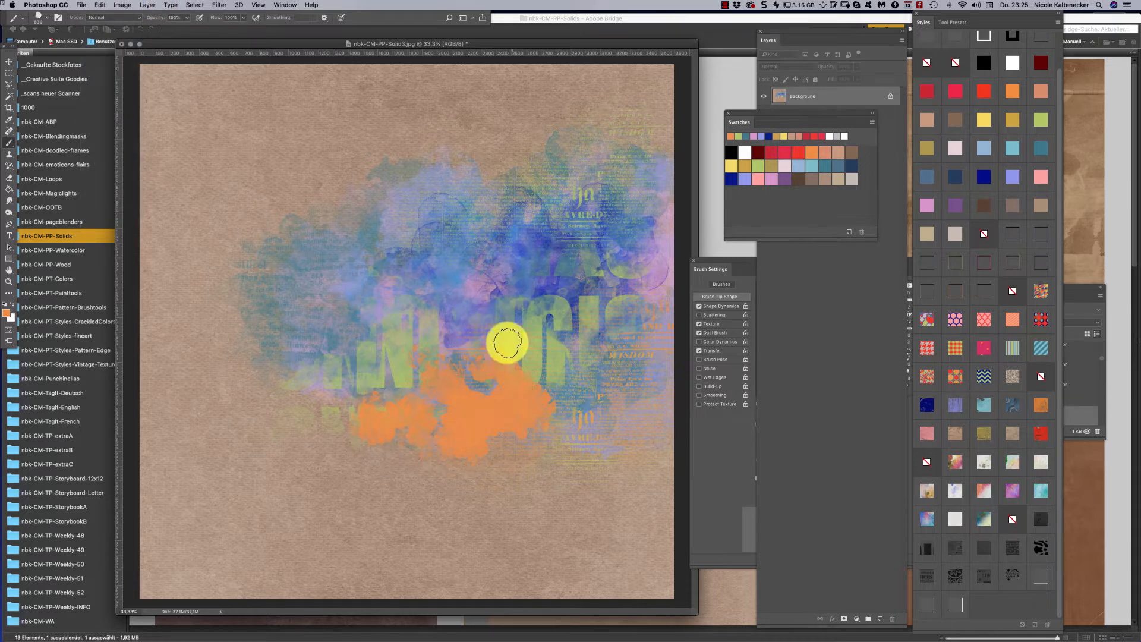
mouse_move(572, 377)
mouse_down()
mouse_move(612, 374)
mouse_move(576, 374)
mouse_up()
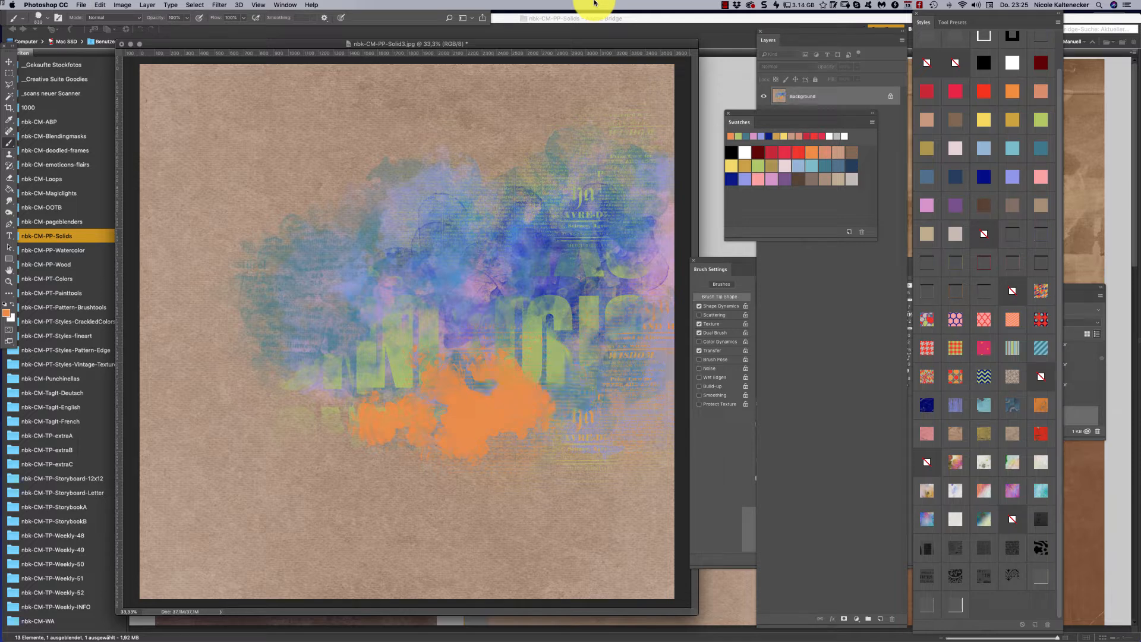
key(super+z)
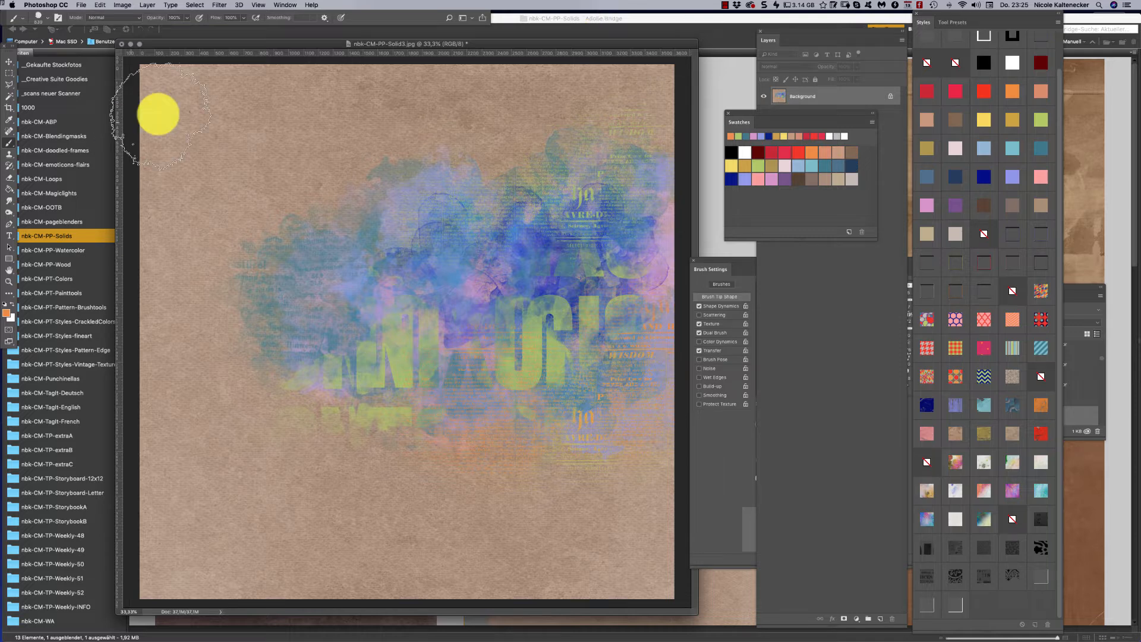
Step: Set the brush's blending mode to Overlay and paint orange strokes over the lower right part of the painted area
click(120, 17)
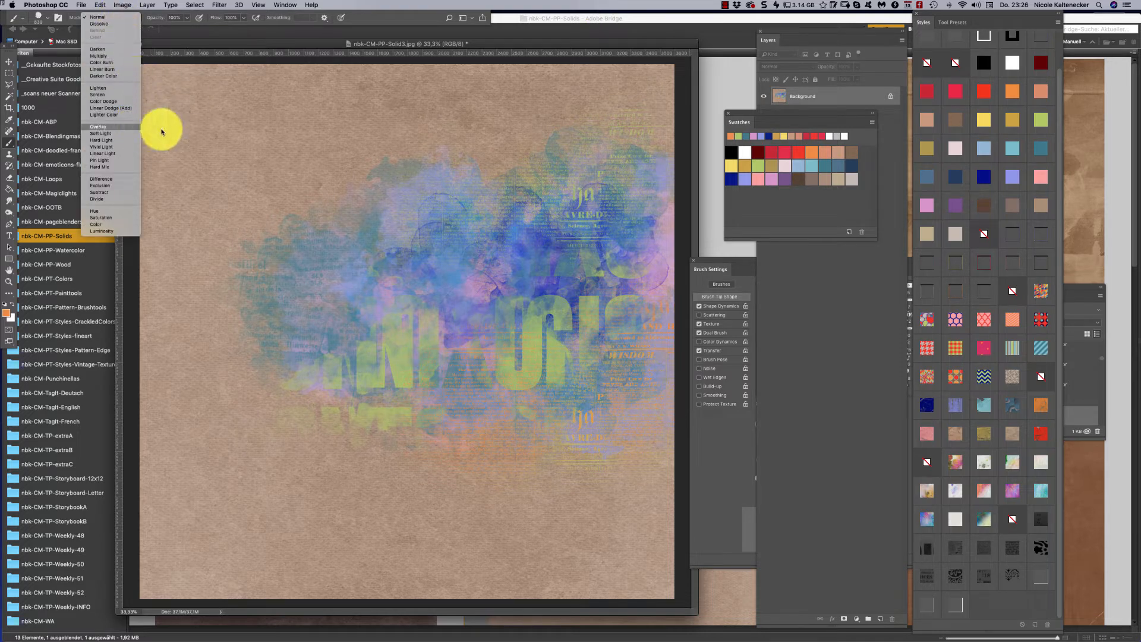
click(99, 127)
mouse_move(496, 333)
mouse_down()
mouse_move(500, 382)
mouse_move(484, 392)
mouse_move(524, 404)
mouse_move(575, 401)
mouse_move(651, 368)
mouse_up()
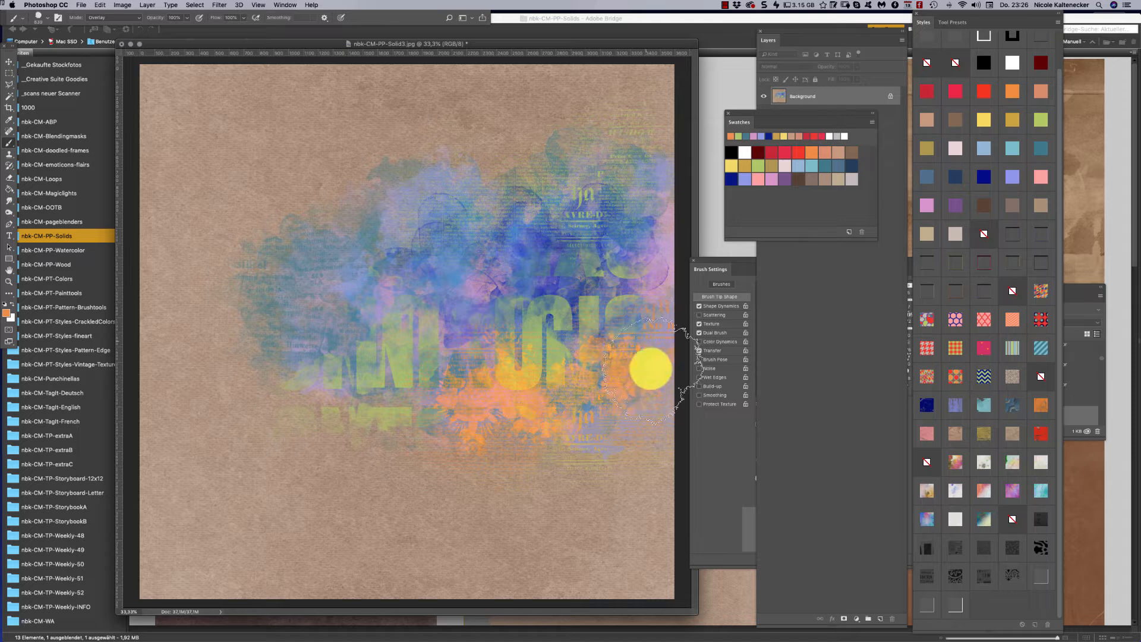
drag(660, 410, 645, 402)
Step: Set the brush's blending mode to Color Dodge and paint bright ornament highlights over the lower middle, right edge and upper part
click(117, 17)
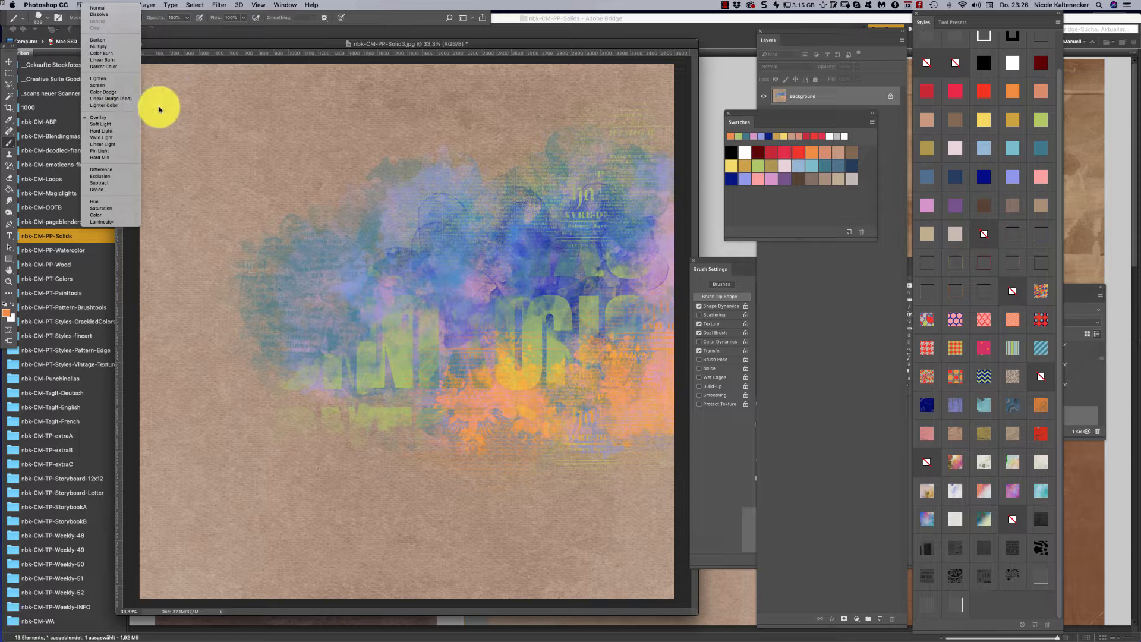
click(103, 92)
mouse_move(438, 395)
mouse_down()
mouse_move(350, 411)
mouse_move(402, 380)
mouse_move(407, 409)
mouse_move(557, 338)
mouse_move(642, 324)
mouse_up()
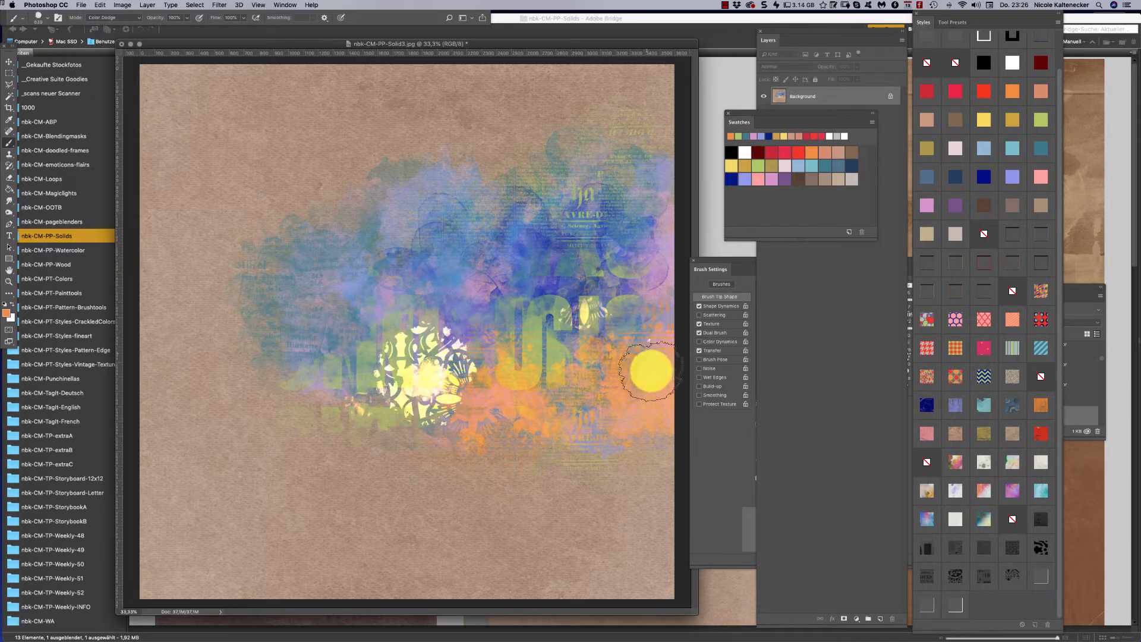
drag(649, 370, 652, 293)
mouse_move(633, 208)
mouse_down()
mouse_move(617, 178)
mouse_move(588, 210)
mouse_move(572, 195)
mouse_move(528, 210)
mouse_move(369, 208)
mouse_up()
Step: Set the brush's blending mode to Linear Burn and paint orange ornament strokes over the upper left, right and lower parts
click(122, 18)
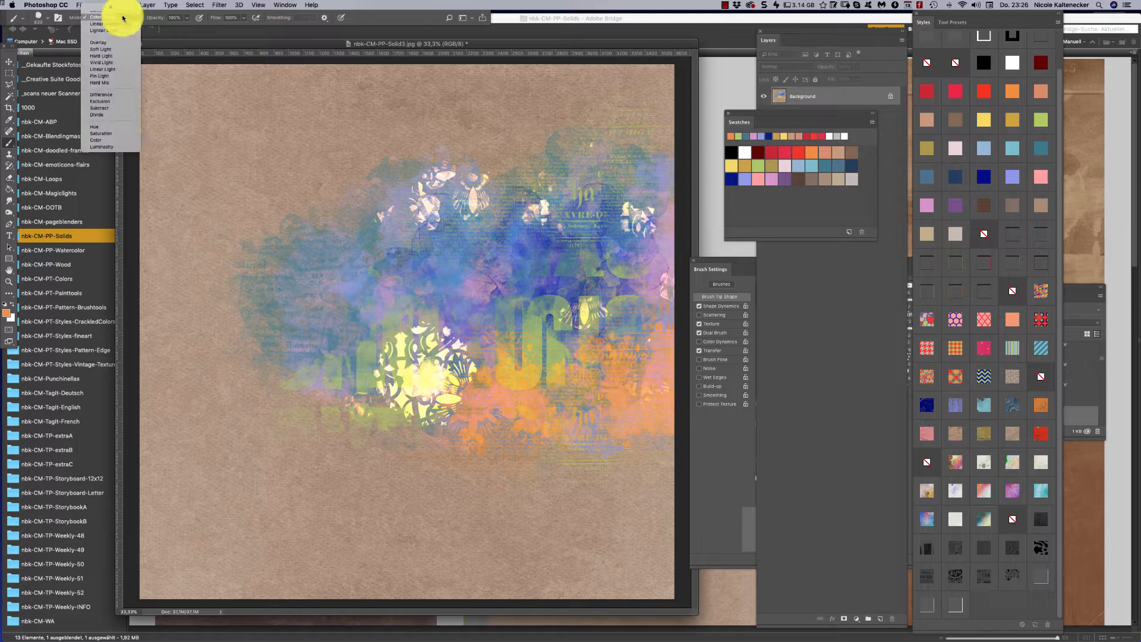
key(Return)
mouse_move(505, 178)
mouse_down()
mouse_move(475, 204)
mouse_move(489, 255)
mouse_move(326, 224)
mouse_move(308, 237)
mouse_move(350, 238)
mouse_up()
mouse_move(641, 289)
mouse_down()
mouse_move(658, 322)
mouse_move(648, 370)
mouse_move(660, 358)
mouse_move(658, 371)
mouse_move(559, 403)
mouse_up()
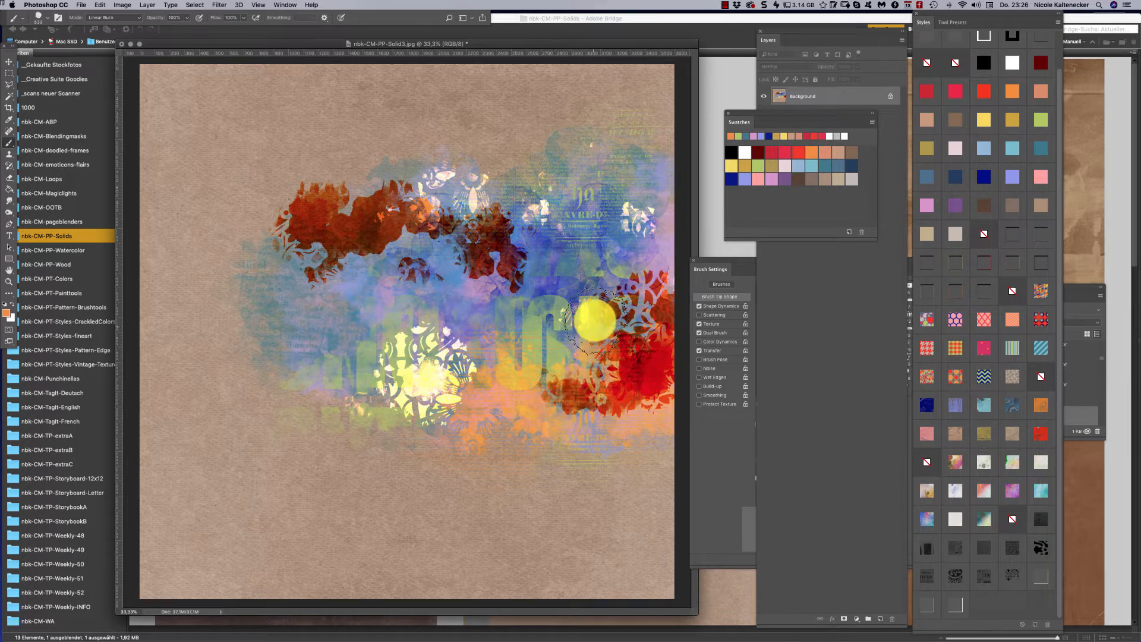
drag(462, 415, 486, 373)
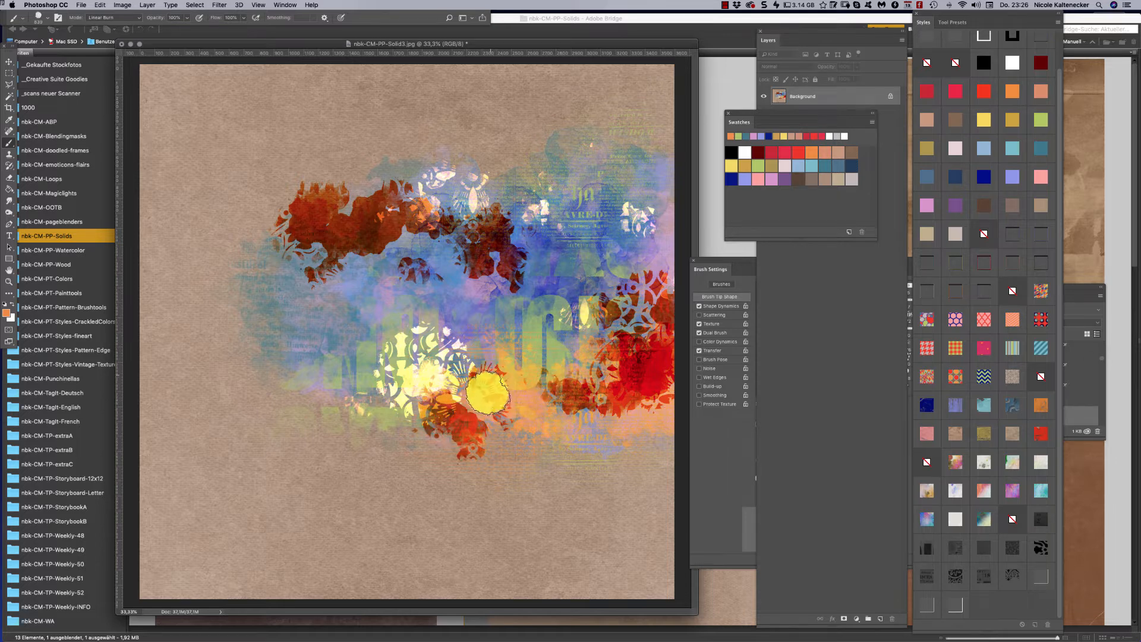
mouse_move(383, 389)
mouse_down()
mouse_move(362, 380)
mouse_move(309, 387)
mouse_move(310, 363)
mouse_move(347, 355)
mouse_up()
mouse_move(665, 254)
mouse_down()
mouse_move(645, 279)
mouse_move(618, 268)
mouse_move(647, 211)
mouse_up()
Step: With the brush in Linear Burn mode, paint lime green strokes at the upper right and teal strokes over the right half
click(760, 165)
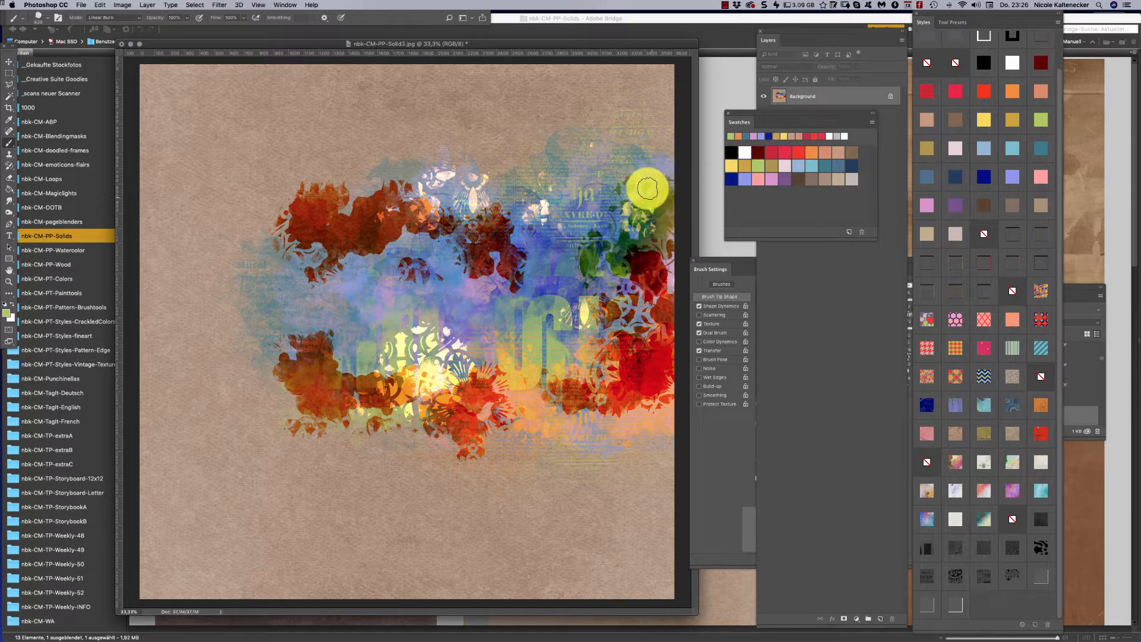
drag(623, 167, 657, 149)
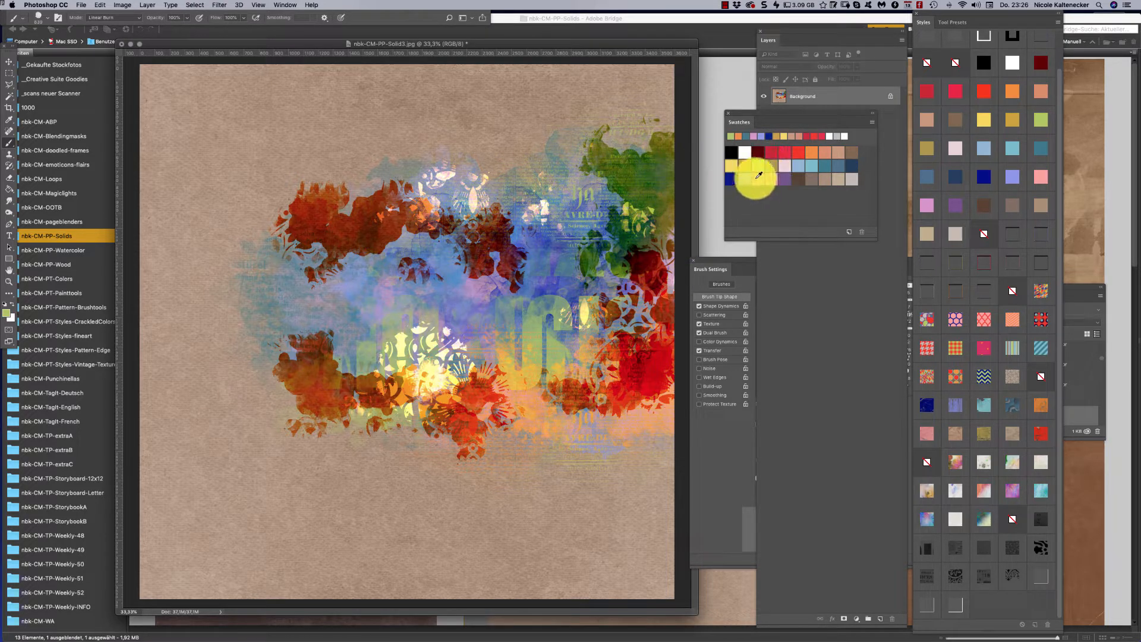
click(826, 163)
mouse_move(622, 201)
mouse_down()
mouse_move(558, 194)
mouse_move(606, 232)
mouse_move(635, 226)
mouse_move(659, 239)
mouse_move(661, 280)
mouse_up()
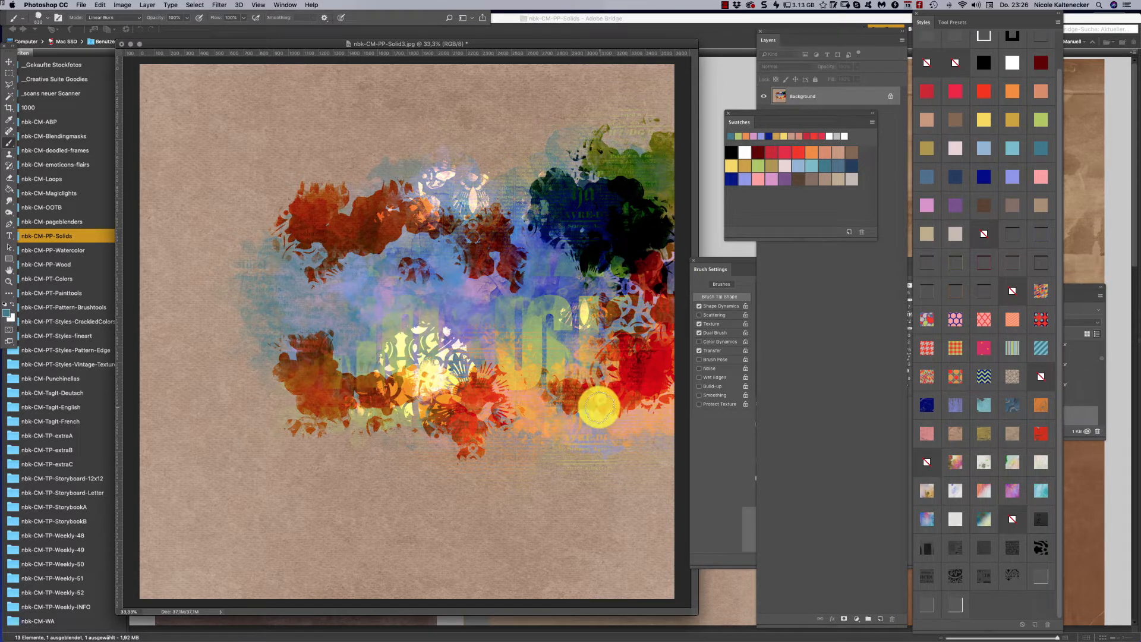
mouse_move(599, 407)
mouse_down()
mouse_move(529, 400)
mouse_move(559, 337)
mouse_up()
mouse_move(531, 375)
mouse_down()
mouse_move(566, 352)
mouse_move(588, 298)
mouse_up()
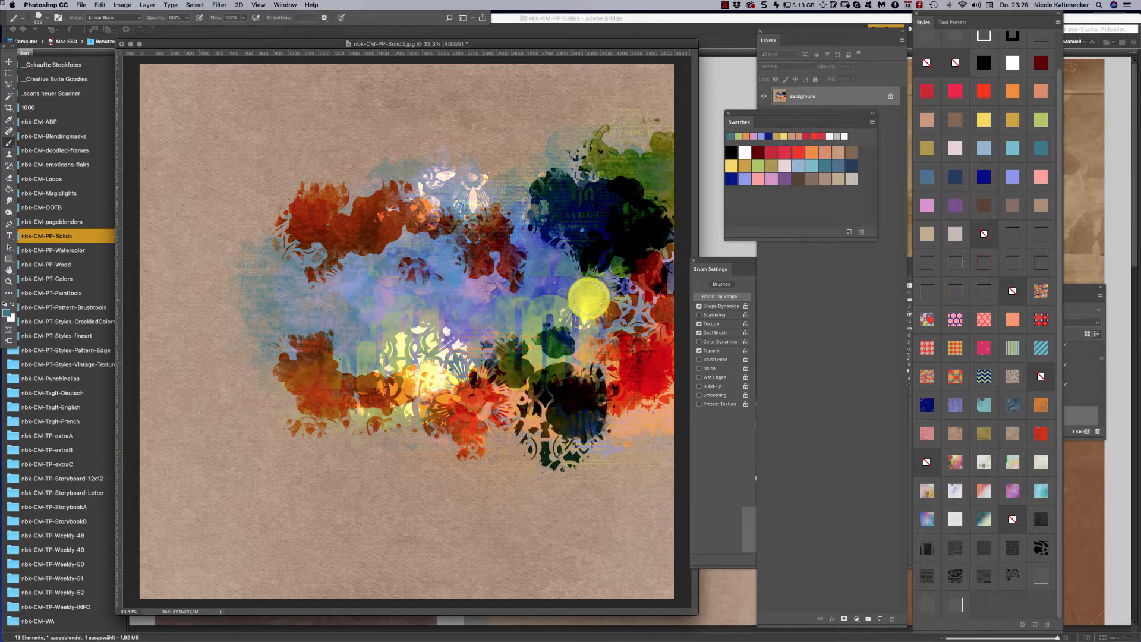
click(598, 319)
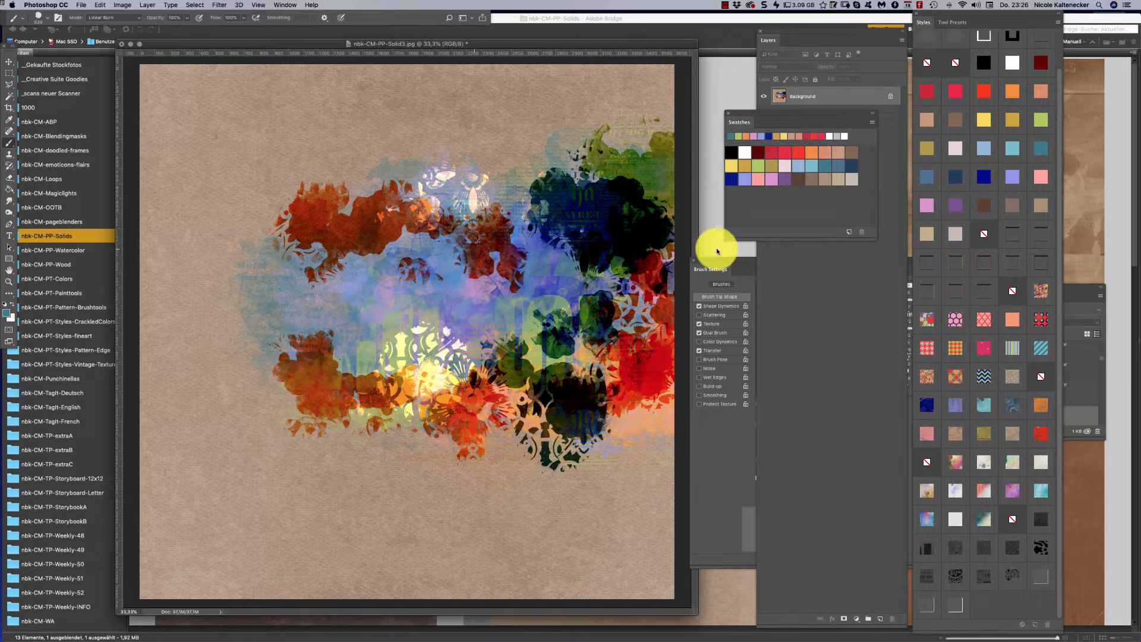
Step: Choose the grunge newsletter brush and paint teal text texture over the left edge of the painted area
right_click(474, 249)
click(693, 284)
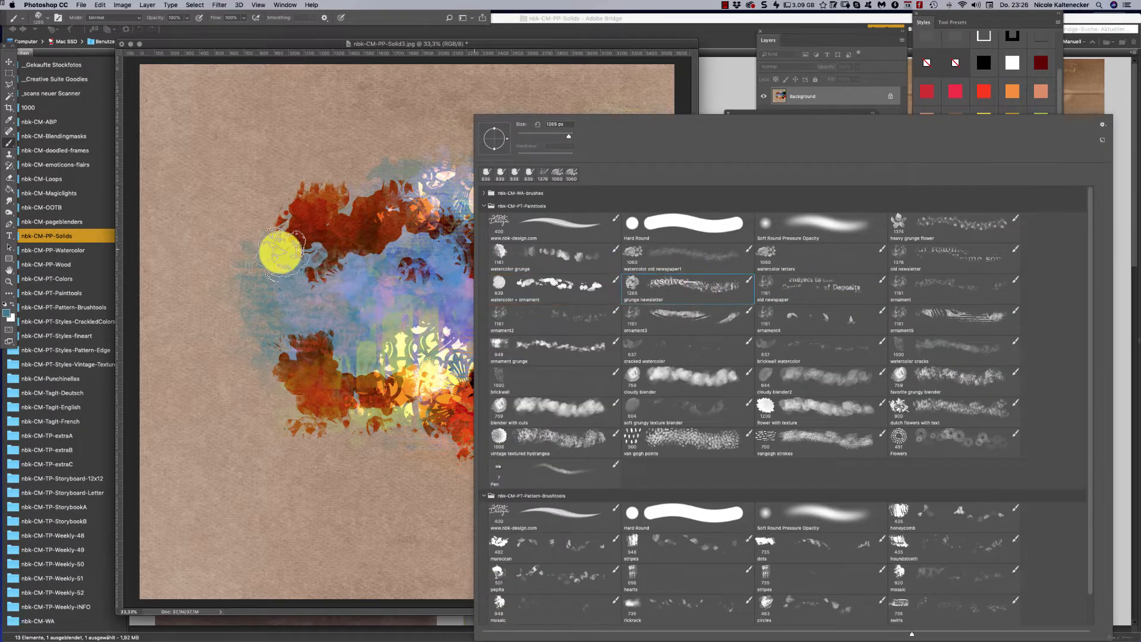
click(262, 255)
Step: Set the brush's blending mode to Color Burn and paint teal newsletter texture over the whole painted area and its edges
click(116, 18)
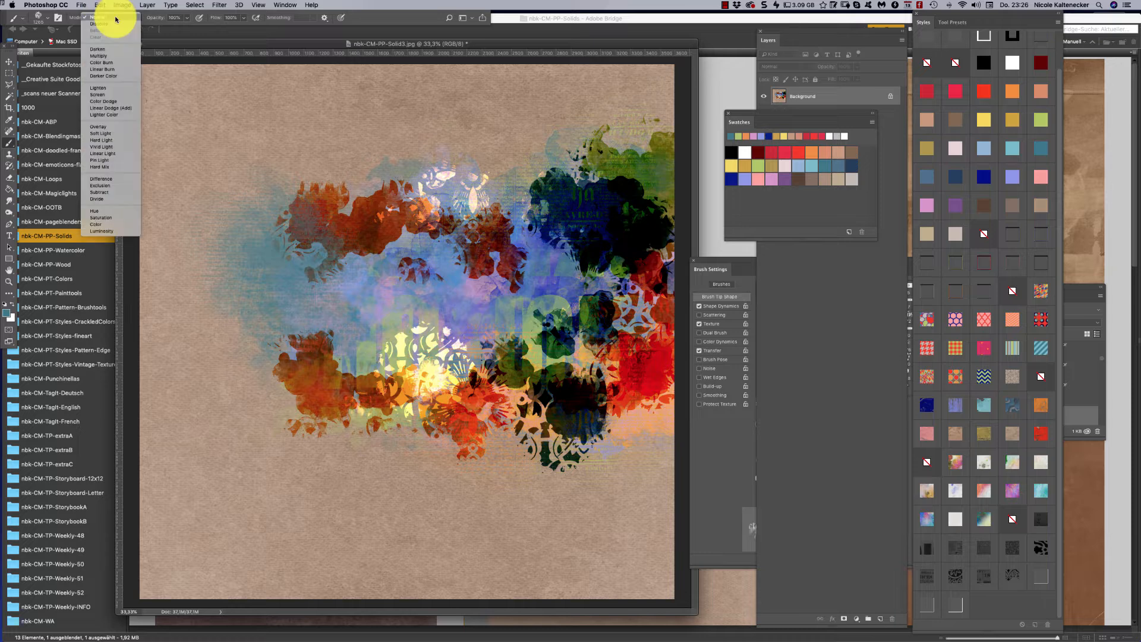
click(140, 64)
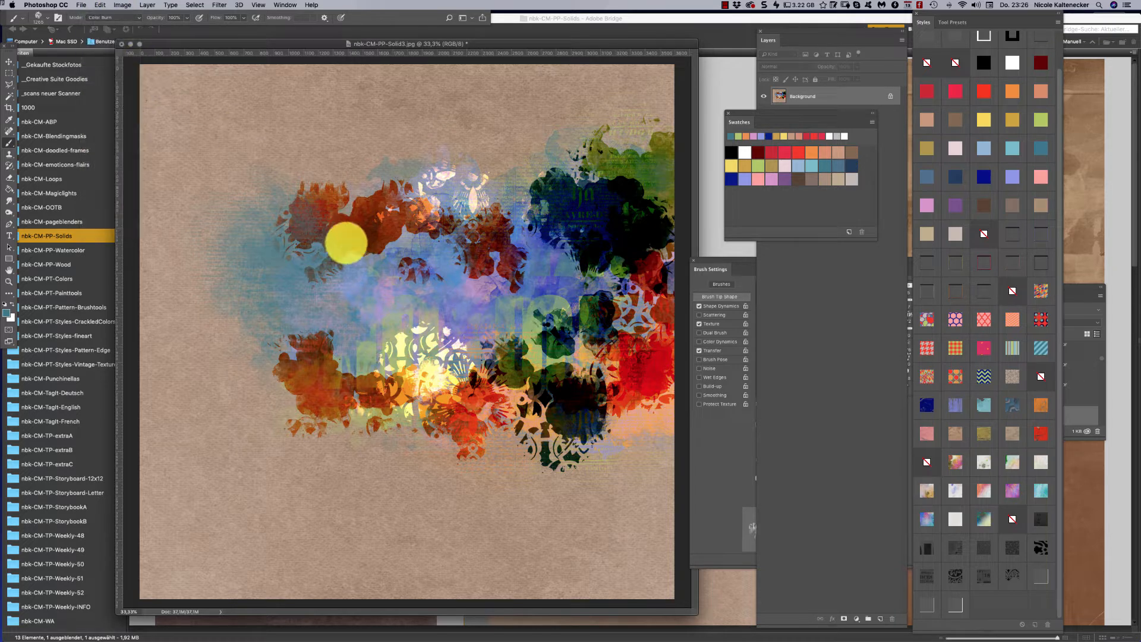
mouse_move(344, 242)
mouse_down()
mouse_move(287, 241)
mouse_move(453, 179)
mouse_move(430, 215)
mouse_move(624, 229)
mouse_move(506, 196)
mouse_move(600, 227)
mouse_move(600, 374)
mouse_move(479, 428)
mouse_move(399, 428)
mouse_move(288, 392)
mouse_move(278, 358)
mouse_move(319, 335)
mouse_move(395, 301)
mouse_move(504, 293)
mouse_move(453, 357)
mouse_move(394, 356)
mouse_move(511, 298)
mouse_move(543, 222)
mouse_move(374, 173)
mouse_up()
Step: Move the old newspaper brush directly before ornament4, and paint teal ornaments along the lower edge with the ornament brush
right_click(604, 321)
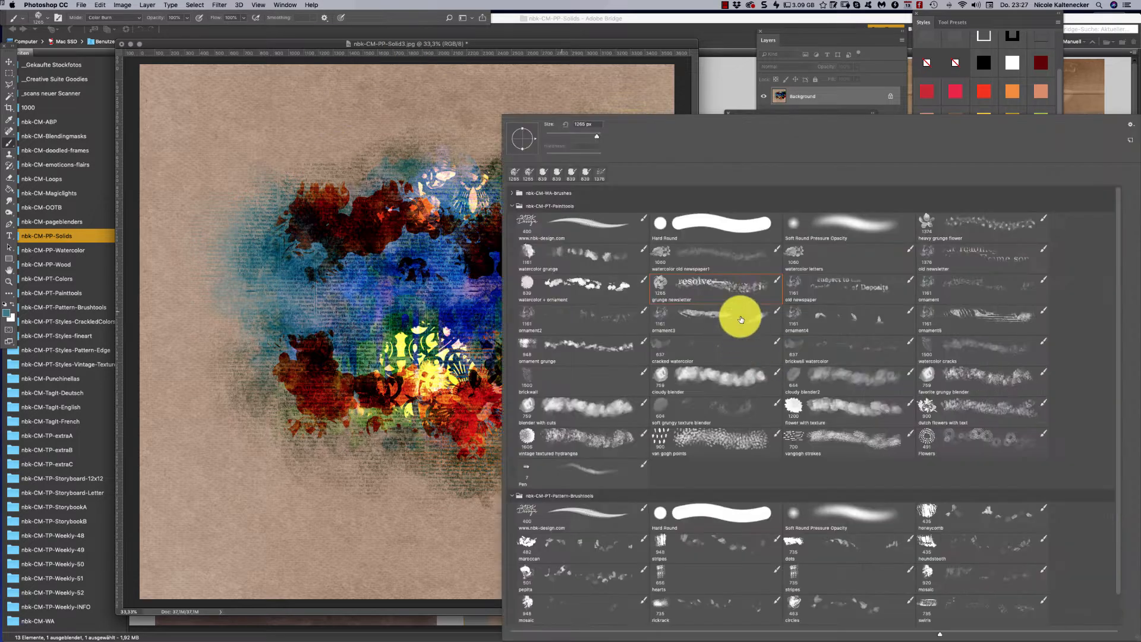
drag(835, 285, 832, 324)
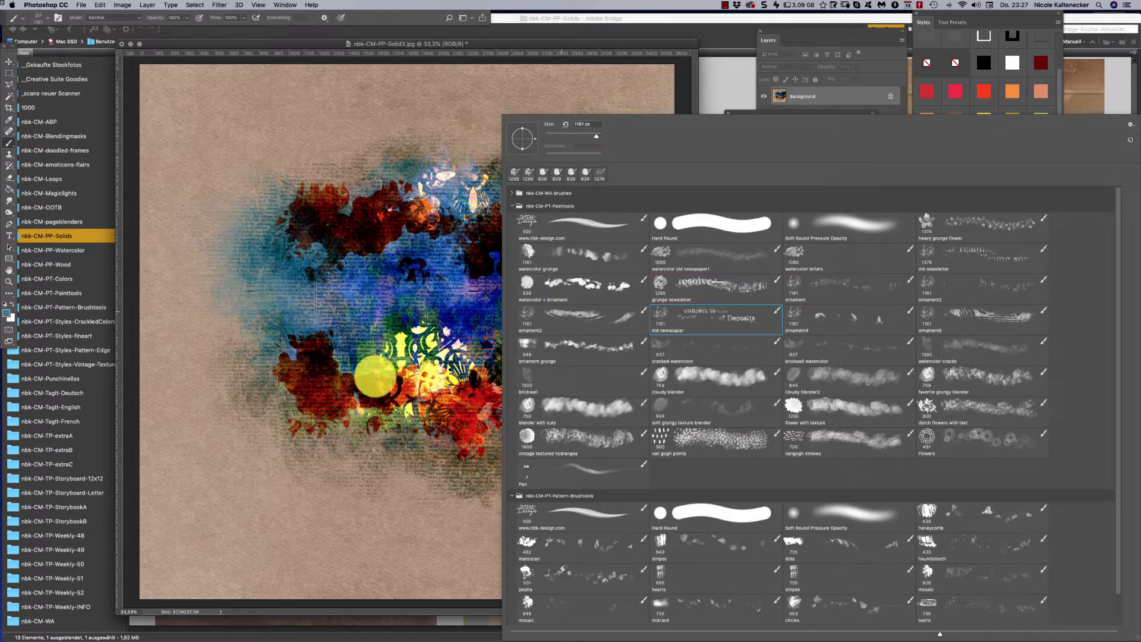
click(812, 295)
click(337, 418)
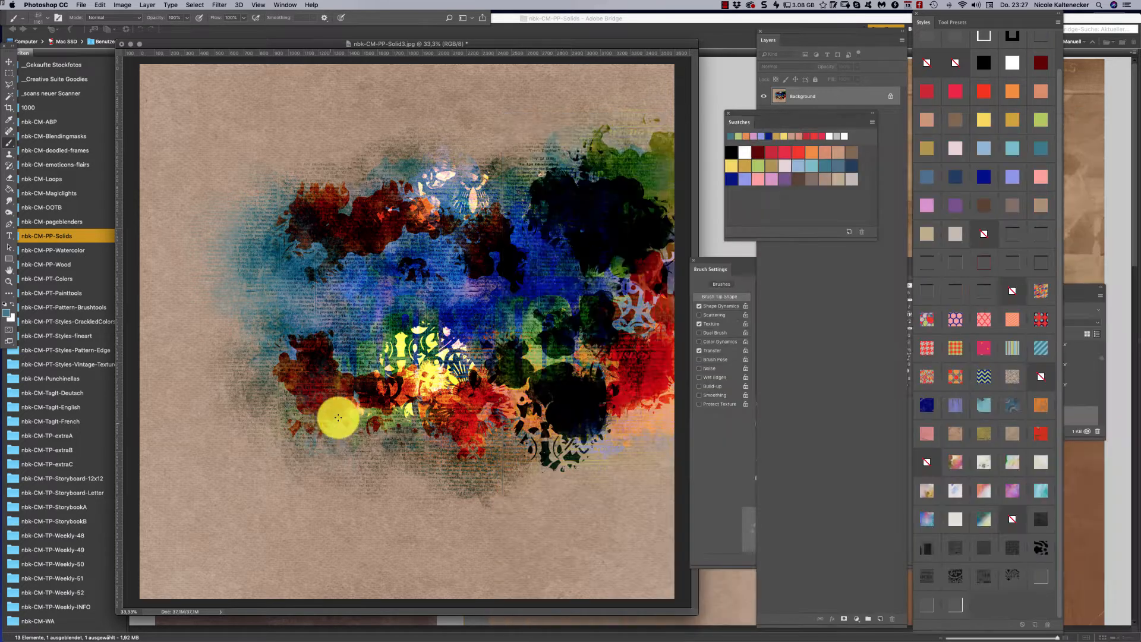
mouse_move(368, 438)
mouse_down()
mouse_move(404, 435)
mouse_move(438, 464)
mouse_move(518, 438)
mouse_move(552, 475)
mouse_move(594, 447)
mouse_move(653, 343)
mouse_up()
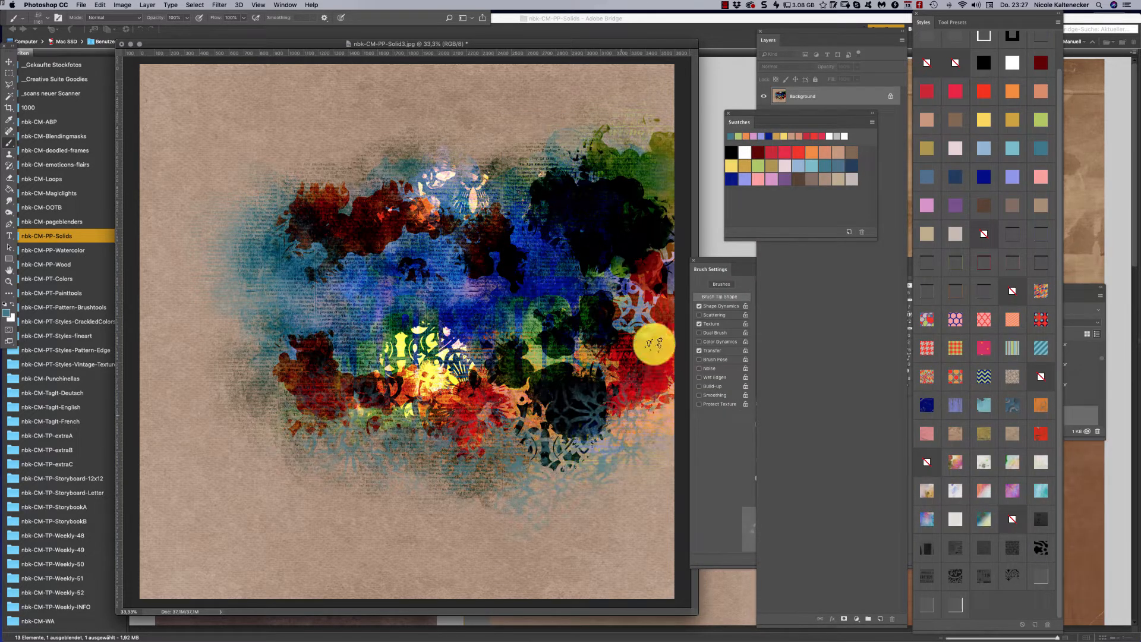
Step: Paint dark red ornaments around the painted area's edges with the ornament brush, adding more along the upper left with the ornament2 brush
click(746, 173)
mouse_move(590, 446)
mouse_down()
mouse_move(608, 428)
mouse_move(641, 432)
mouse_move(648, 405)
mouse_move(622, 407)
mouse_move(574, 455)
mouse_move(534, 444)
mouse_move(496, 490)
mouse_move(430, 435)
mouse_move(336, 427)
mouse_move(253, 313)
mouse_move(227, 322)
mouse_move(235, 338)
mouse_move(465, 174)
mouse_move(544, 174)
mouse_move(591, 150)
mouse_move(624, 153)
mouse_move(610, 250)
mouse_up()
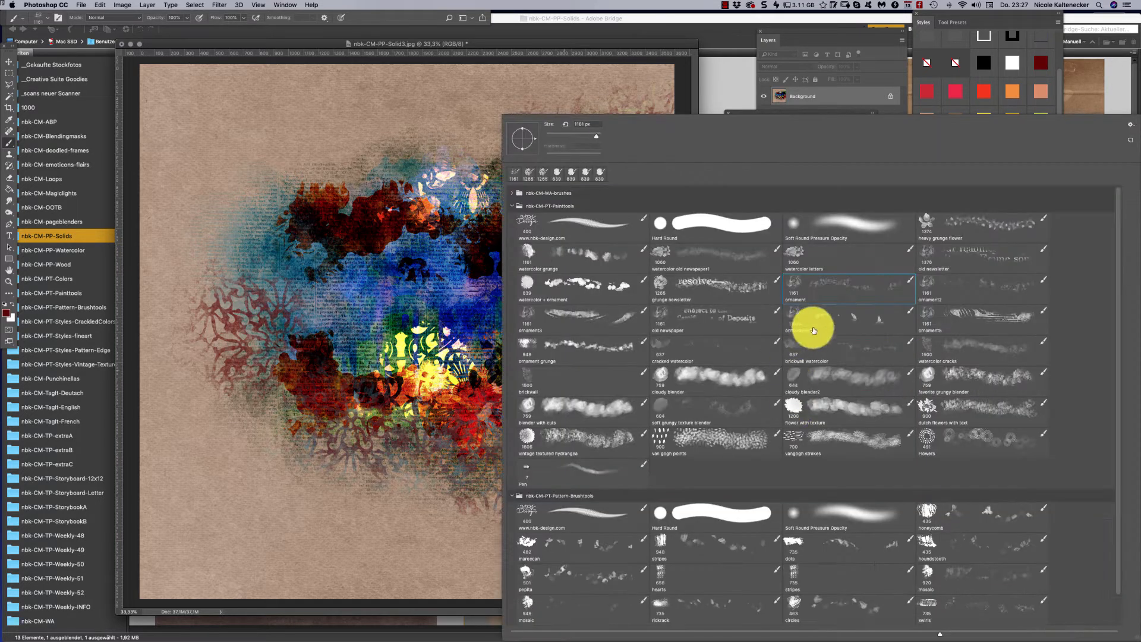
click(925, 287)
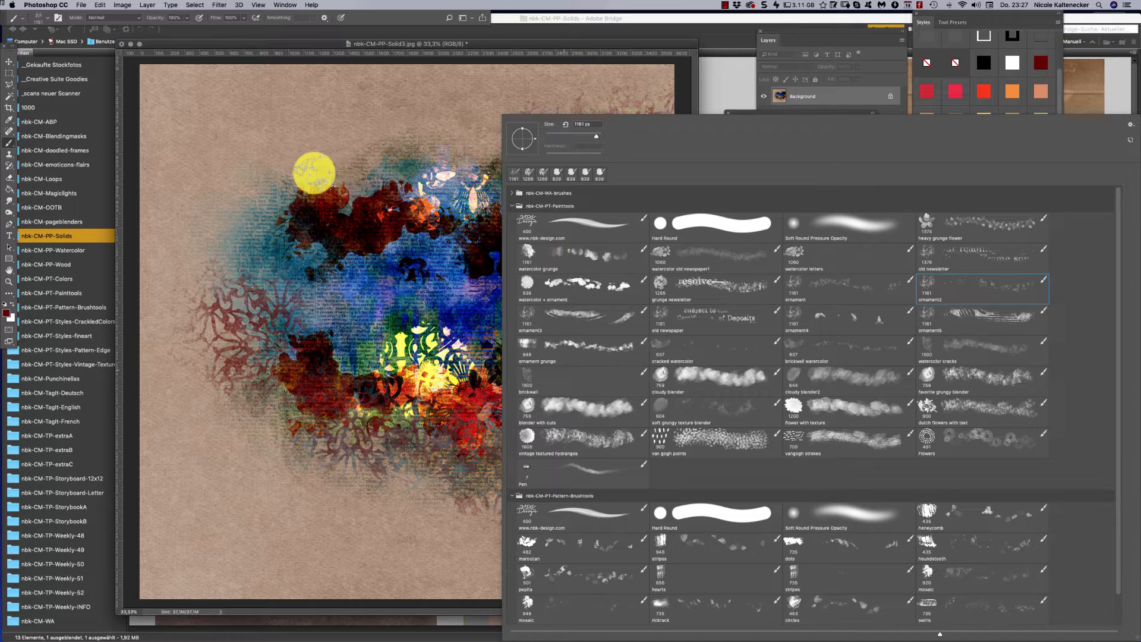
mouse_move(315, 172)
mouse_down()
mouse_move(295, 198)
mouse_move(246, 206)
mouse_up()
drag(411, 161, 450, 181)
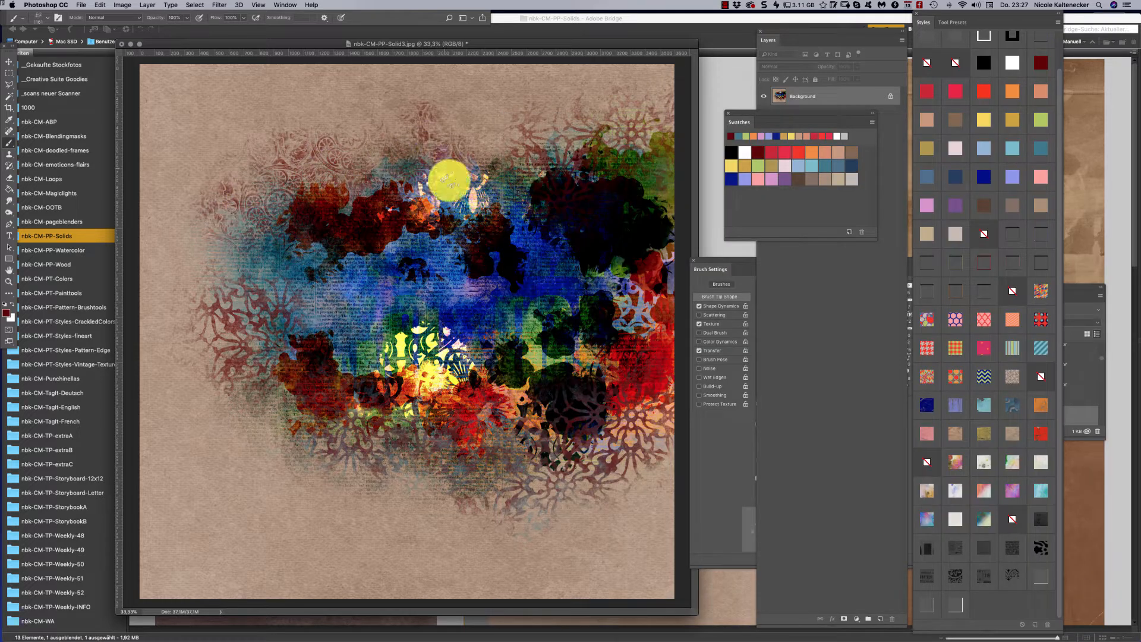
Step: Add dark red ornaments below the painted area, then paint dark red swirls around its outer edges with the ornament3 brush
mouse_move(453, 435)
mouse_down()
mouse_move(379, 477)
mouse_move(329, 444)
mouse_move(263, 435)
mouse_move(243, 409)
mouse_move(258, 398)
mouse_move(313, 447)
mouse_move(406, 459)
mouse_move(429, 509)
mouse_move(462, 475)
mouse_up()
right_click(549, 336)
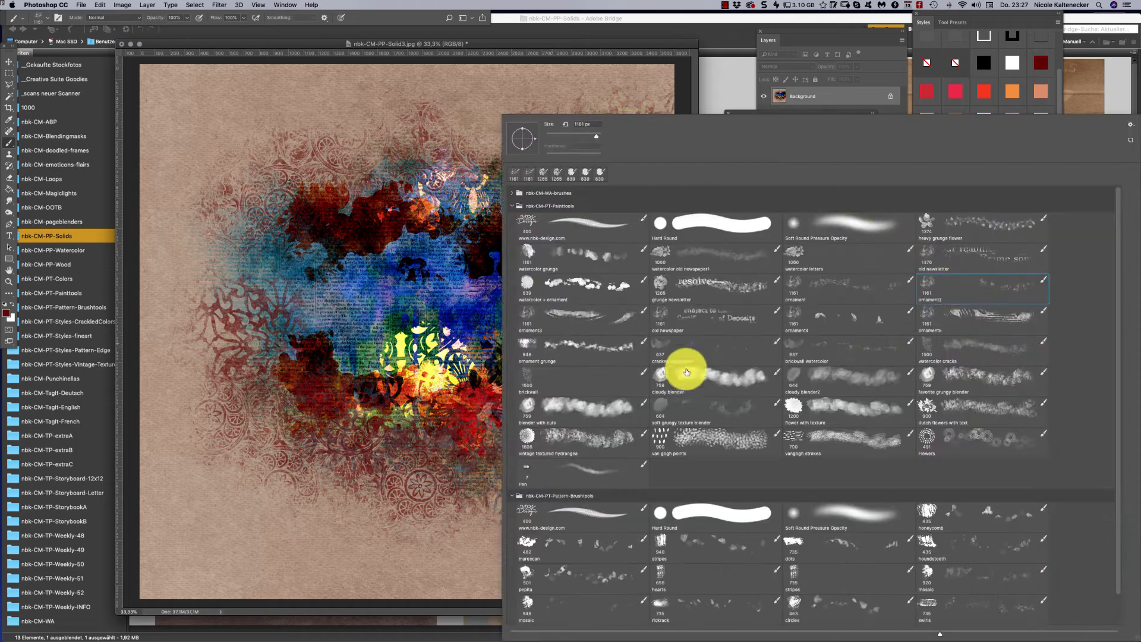
click(588, 326)
mouse_move(224, 165)
mouse_down()
mouse_move(212, 250)
mouse_move(203, 232)
mouse_move(204, 244)
mouse_move(233, 262)
mouse_up()
drag(598, 469, 619, 419)
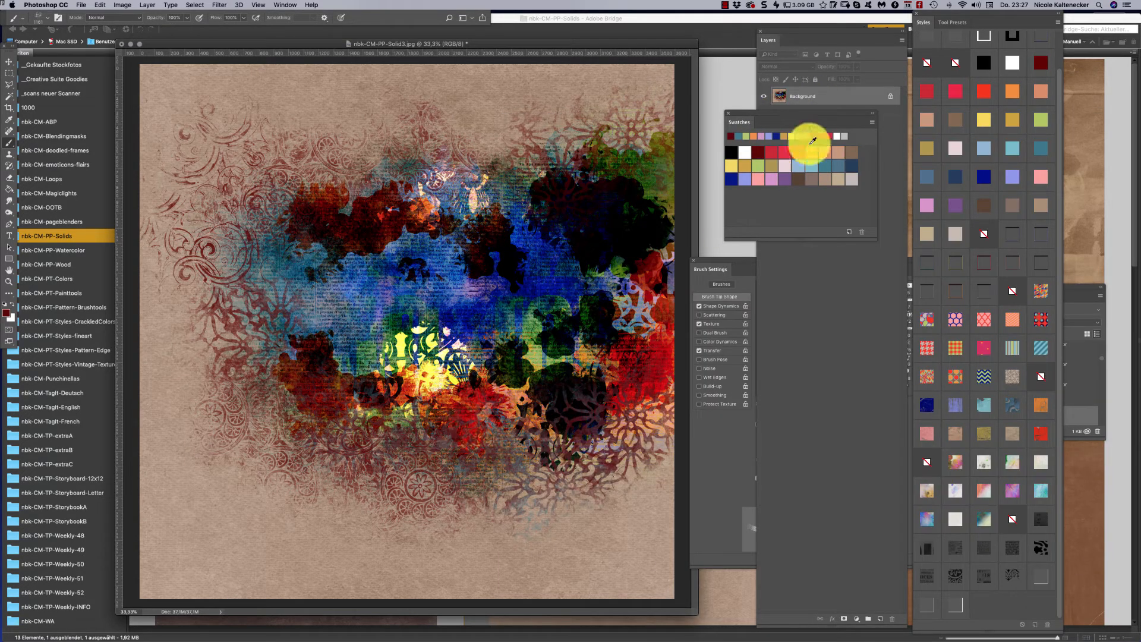
Step: Choose the light pink swatch and paint pale swirls at the upper left and across the painted area
click(785, 166)
mouse_move(581, 362)
mouse_down()
mouse_move(512, 434)
mouse_move(540, 463)
mouse_move(585, 461)
mouse_move(629, 351)
mouse_move(584, 357)
mouse_move(550, 333)
mouse_move(500, 382)
mouse_move(456, 366)
mouse_up()
mouse_move(270, 239)
mouse_down()
mouse_move(226, 231)
mouse_move(242, 192)
mouse_move(220, 132)
mouse_move(227, 112)
mouse_move(300, 225)
mouse_move(340, 262)
mouse_move(357, 327)
mouse_move(293, 323)
mouse_move(292, 376)
mouse_move(343, 418)
mouse_move(554, 380)
mouse_move(624, 291)
mouse_up()
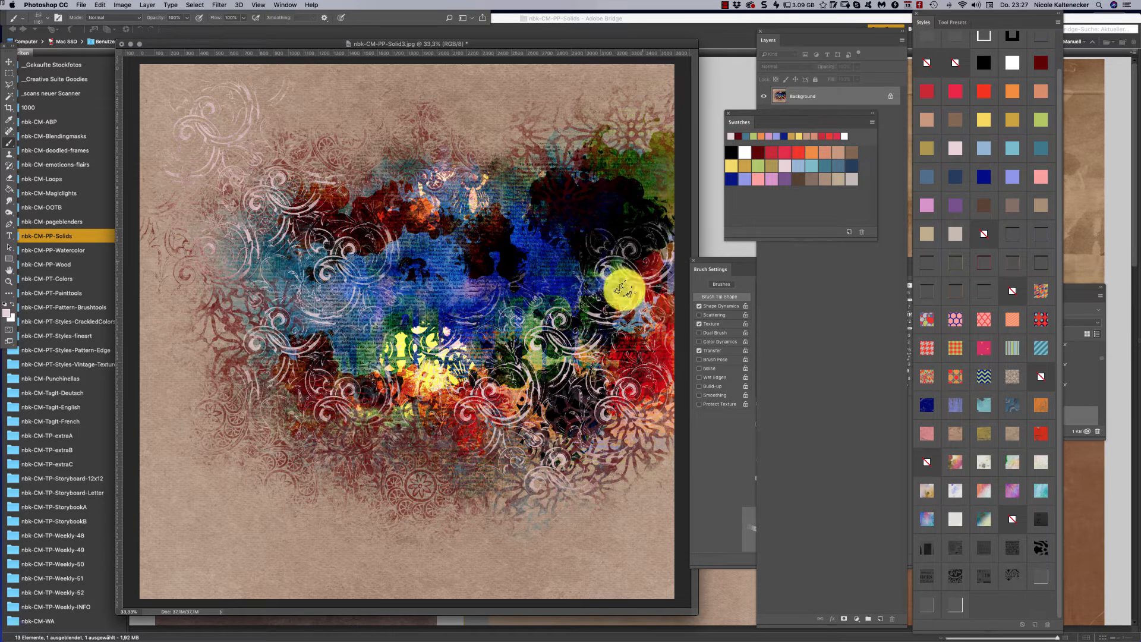
Step: Paint pale pink newspaper text over the upper and lower parts of the painted area with the old newspaper brush
click(722, 325)
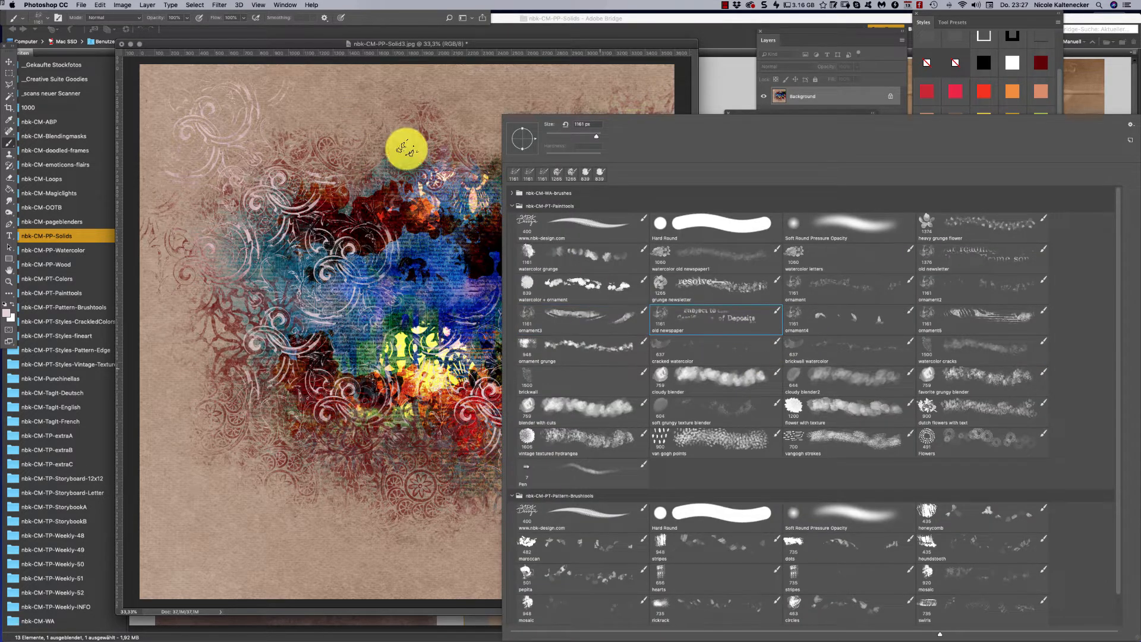
mouse_move(387, 171)
mouse_down()
mouse_move(370, 237)
mouse_move(329, 202)
mouse_move(330, 214)
mouse_move(517, 163)
mouse_move(581, 242)
mouse_move(639, 141)
mouse_up()
mouse_move(295, 424)
mouse_down()
mouse_move(392, 451)
mouse_move(400, 403)
mouse_move(272, 412)
mouse_move(431, 309)
mouse_up()
Step: Paint pale pink ornaments over the middle with the ornament4 brush and along the lower edge with the ornament5 brush
right_click(610, 305)
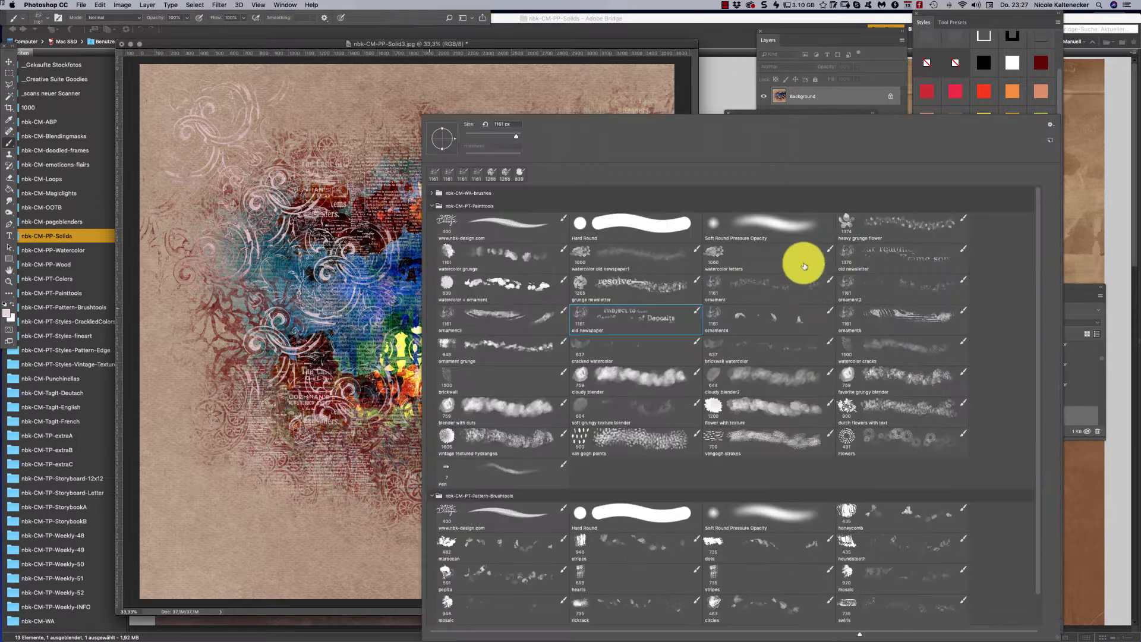
click(753, 318)
mouse_move(292, 288)
mouse_down()
mouse_move(303, 267)
mouse_move(456, 194)
mouse_move(417, 304)
mouse_move(512, 288)
mouse_move(616, 224)
mouse_move(654, 308)
mouse_up()
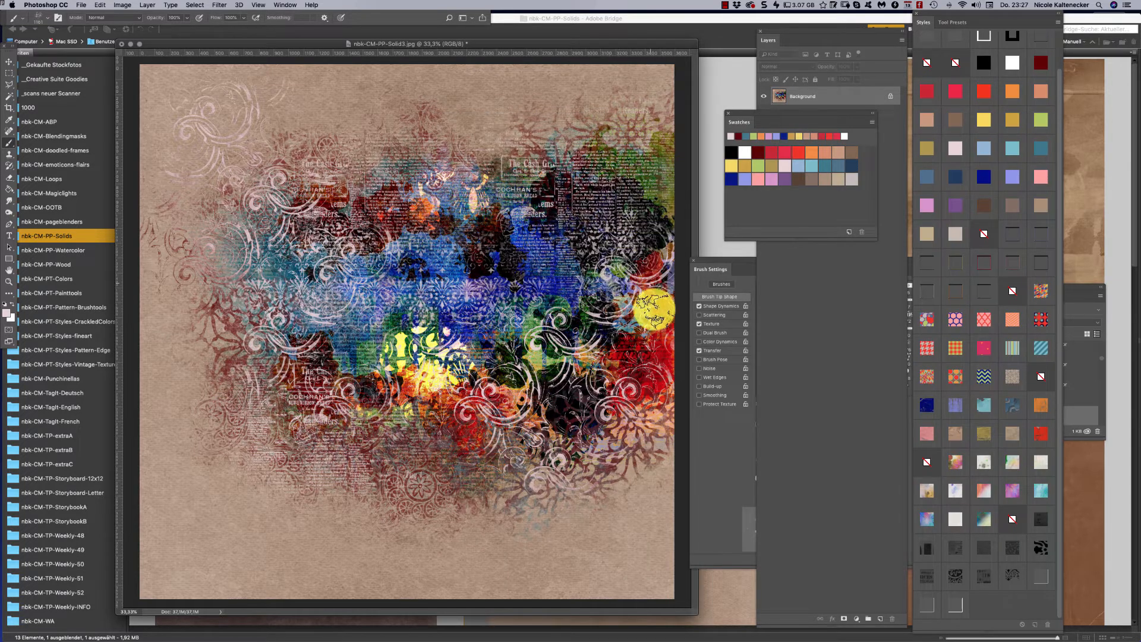
right_click(654, 309)
click(944, 322)
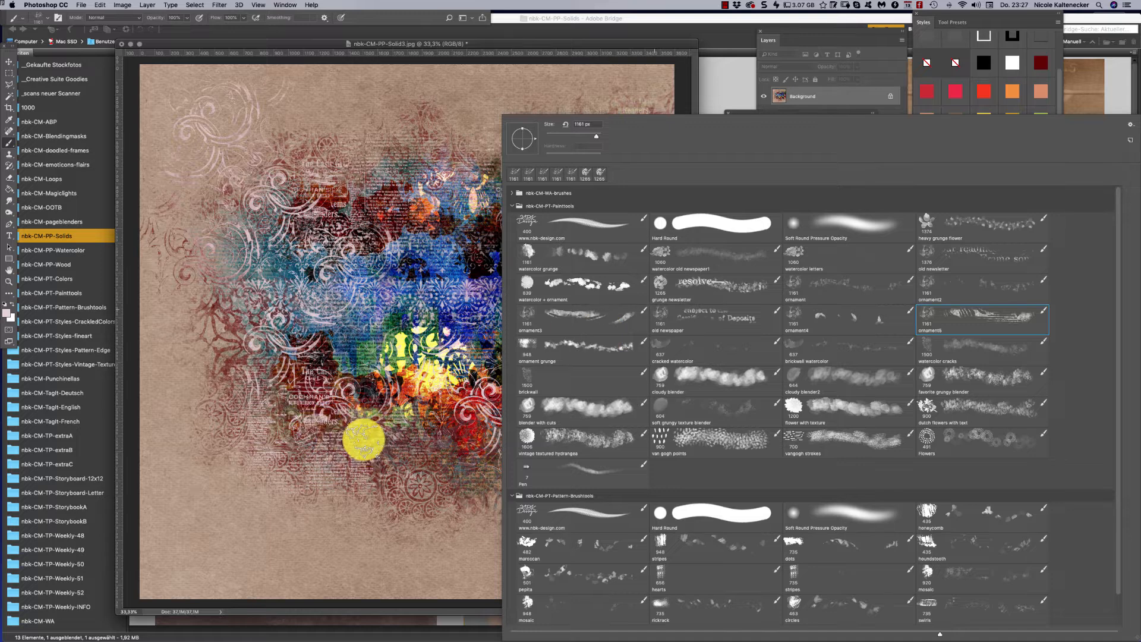
mouse_move(363, 440)
mouse_down()
mouse_move(386, 432)
mouse_move(429, 455)
mouse_move(519, 387)
mouse_move(568, 399)
mouse_move(629, 341)
mouse_up()
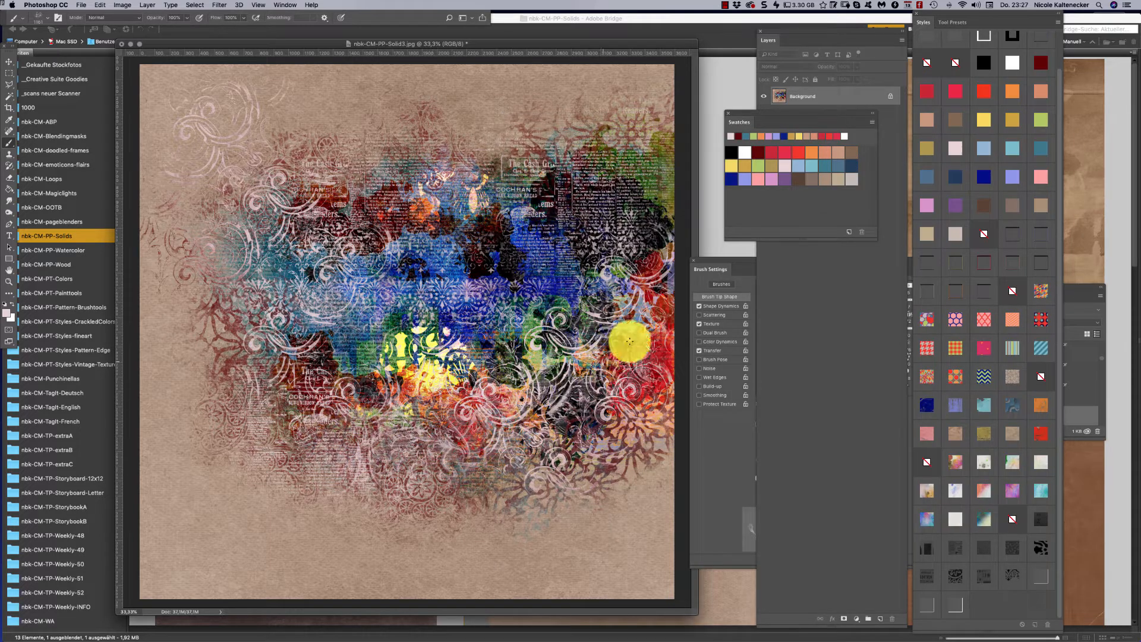
Step: Paint dark brown ornaments around the painted area's edges with the ornament5 brush and cover them using the ornament grunge brush
click(760, 172)
mouse_move(540, 375)
mouse_down()
mouse_move(502, 408)
mouse_move(600, 491)
mouse_move(656, 467)
mouse_move(623, 527)
mouse_move(507, 461)
mouse_move(461, 479)
mouse_move(419, 460)
mouse_move(416, 427)
mouse_move(612, 196)
mouse_move(537, 145)
mouse_move(364, 155)
mouse_up()
right_click(507, 221)
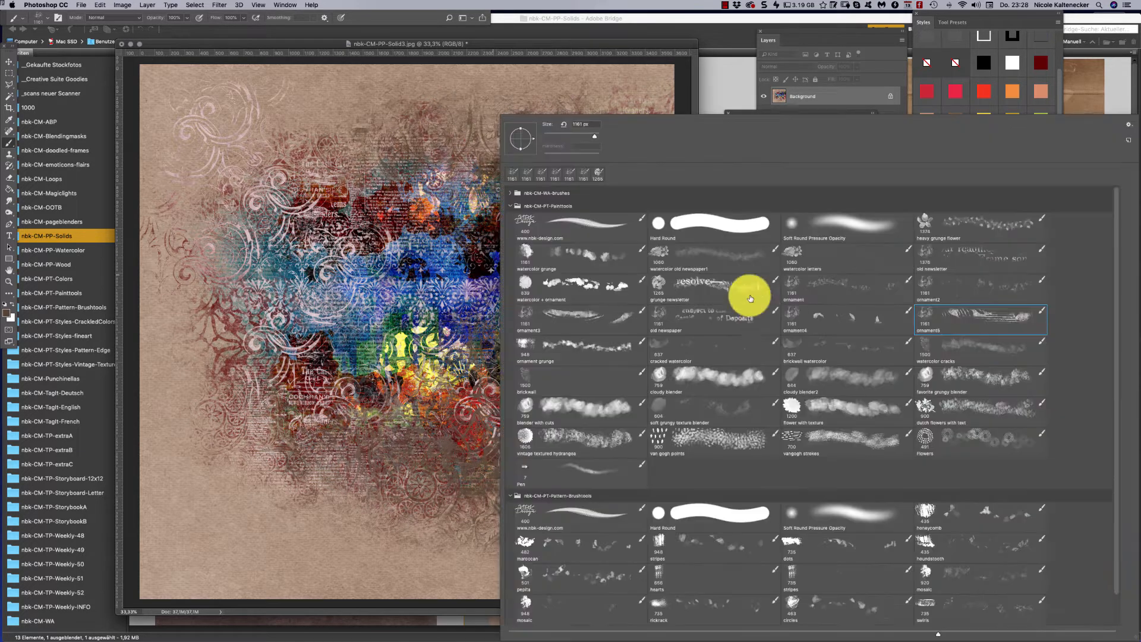
click(557, 359)
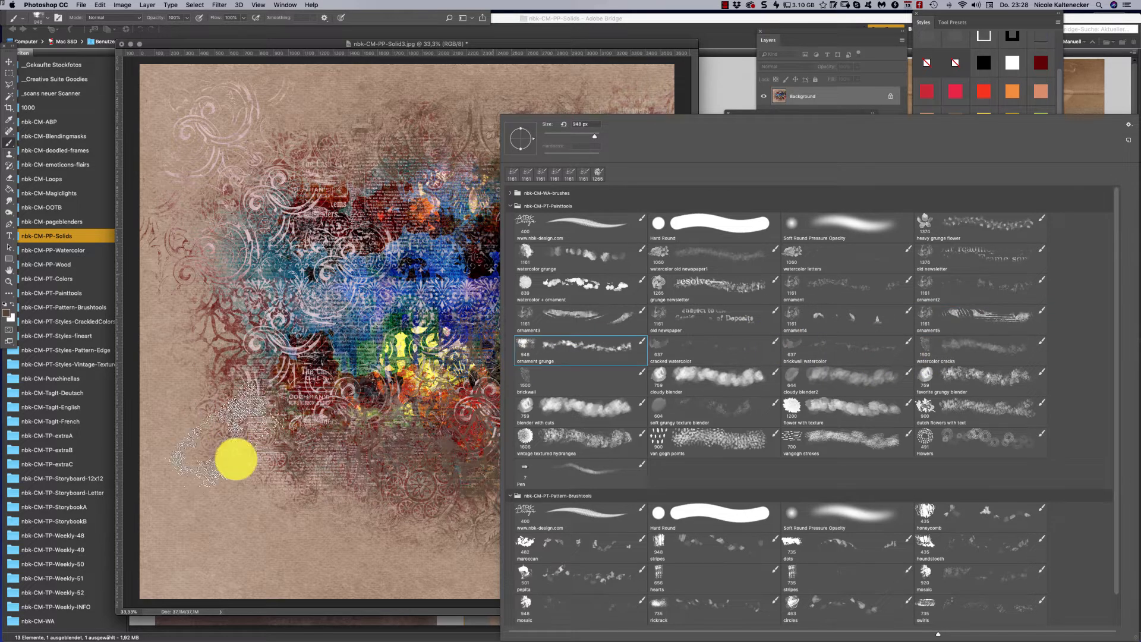
mouse_move(237, 459)
mouse_down()
mouse_move(269, 469)
mouse_move(331, 522)
mouse_move(509, 538)
mouse_move(242, 473)
mouse_move(253, 338)
mouse_up()
mouse_move(316, 156)
mouse_down()
mouse_move(333, 125)
mouse_move(360, 160)
mouse_move(481, 78)
mouse_move(527, 186)
mouse_move(660, 37)
mouse_up()
key(shift+BackSpace)
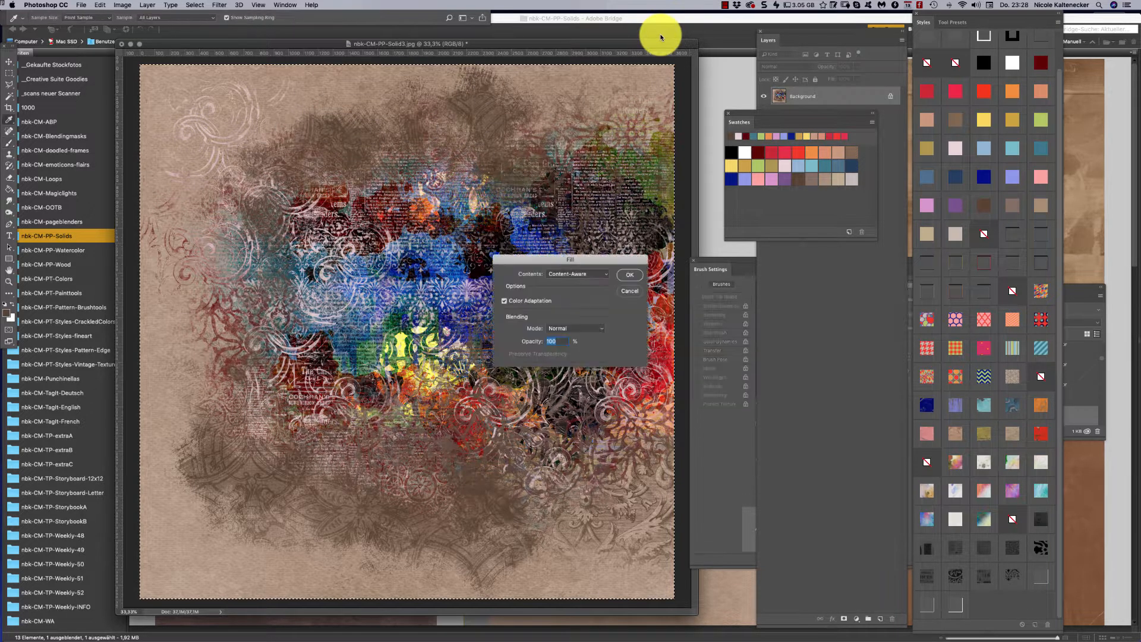
click(631, 291)
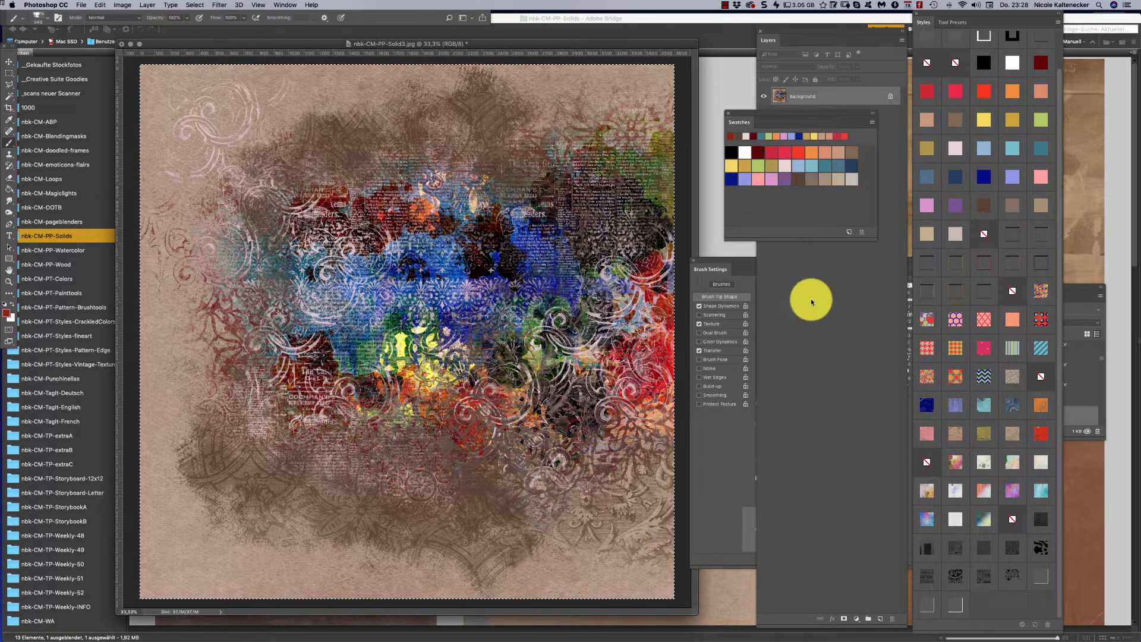
click(756, 39)
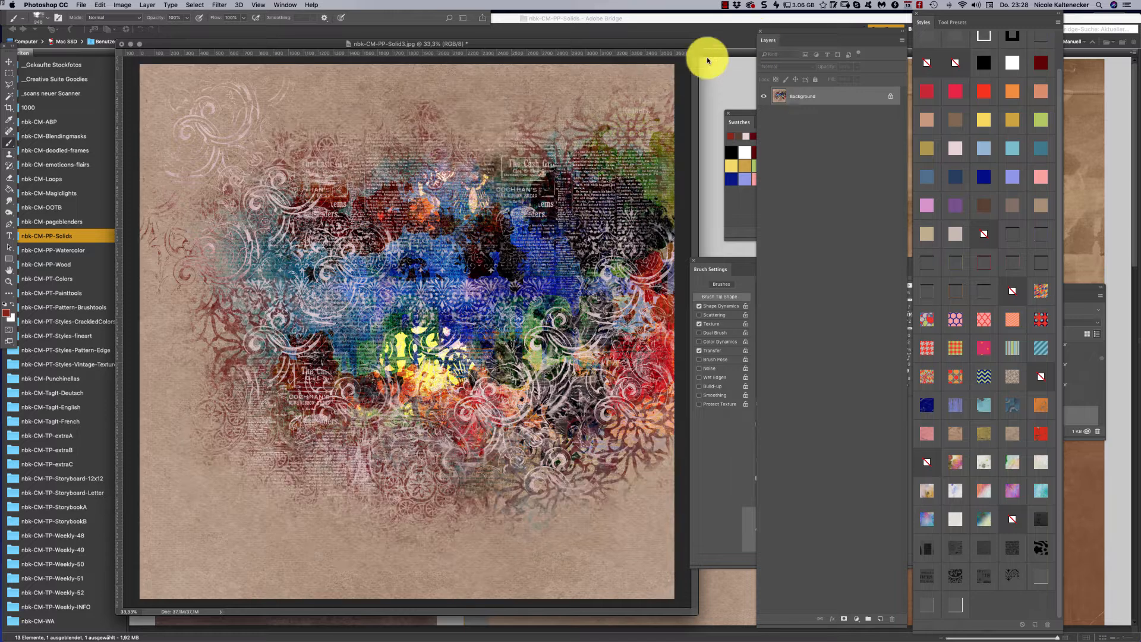
Step: Undo the painted strokes one after another, back to the early watercolor and flower layers of colour
key(super+z)
key(super+z)
key(super+z)
key(super+z)
key(super+z)
key(super+z)
key(super+z)
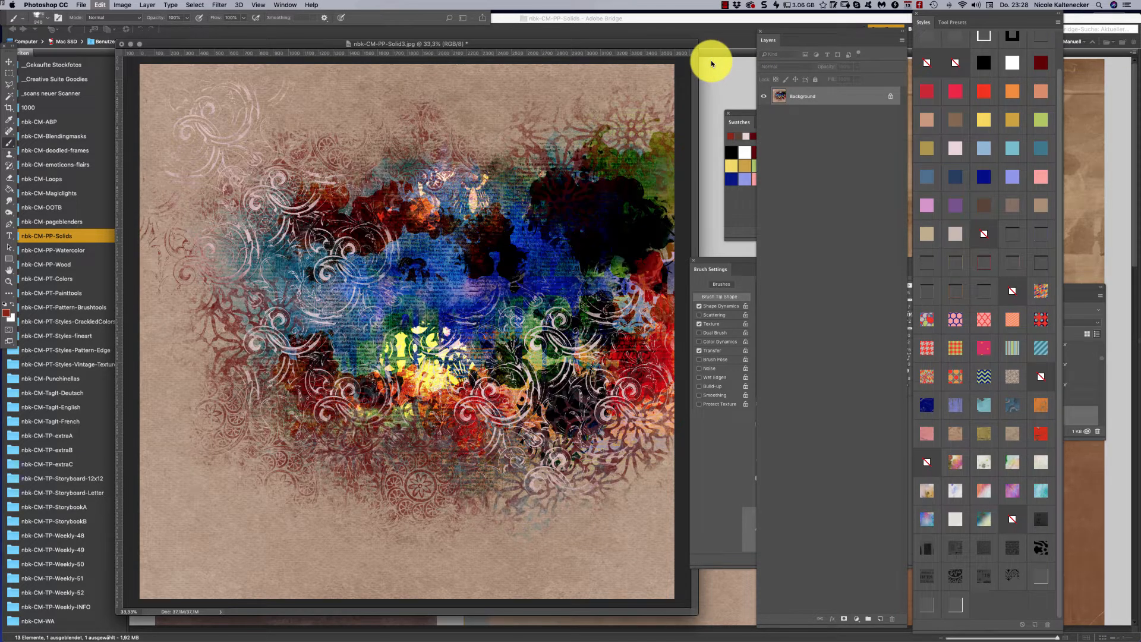
key(super+z)
key(super+z)
key(super+z)
key(super+z)
key(super+z)
key(super+z)
key(super+z)
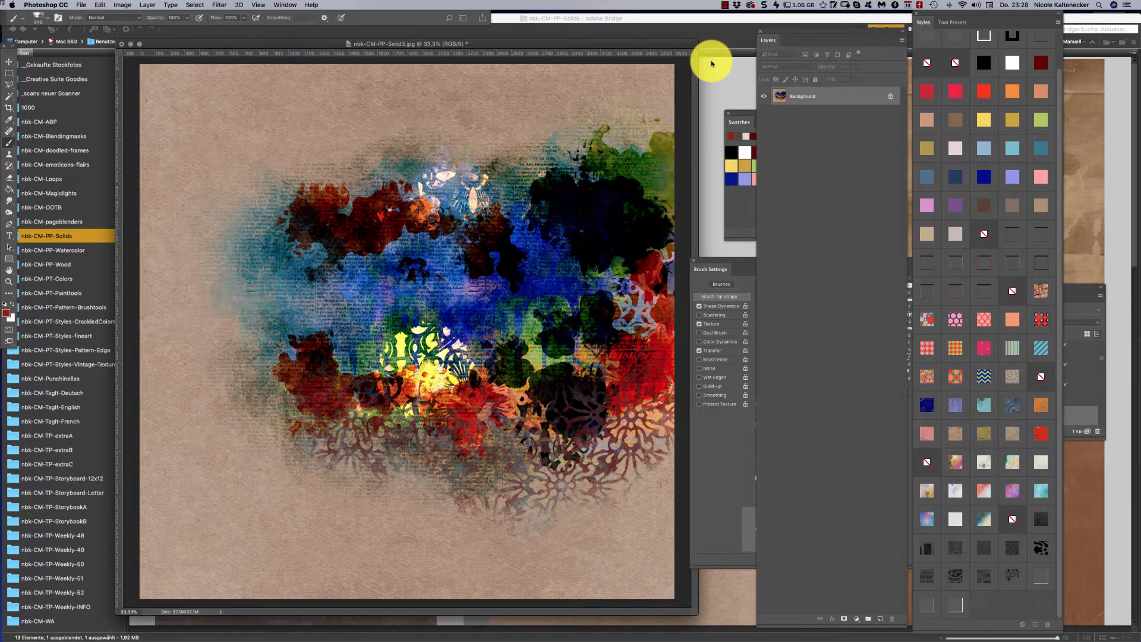
key(super+z)
key(super+z)
key(super+z)
key(super+z)
key(super+z)
key(super+z)
key(super+z)
key(super+z)
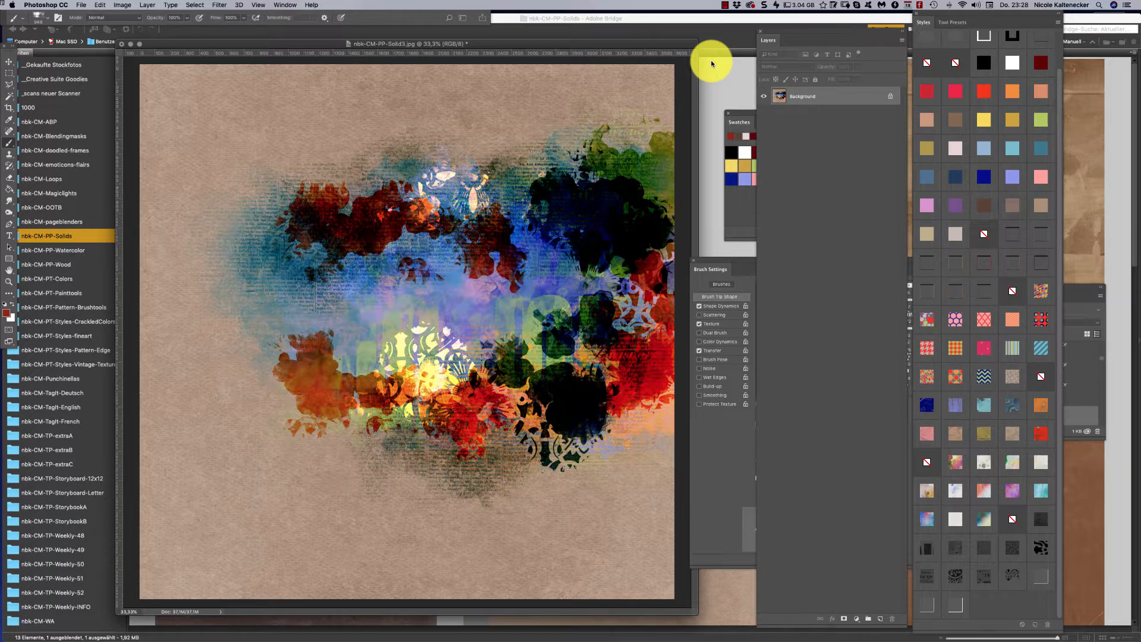
key(super+z)
key(super+z)
key(super+z)
key(super+z)
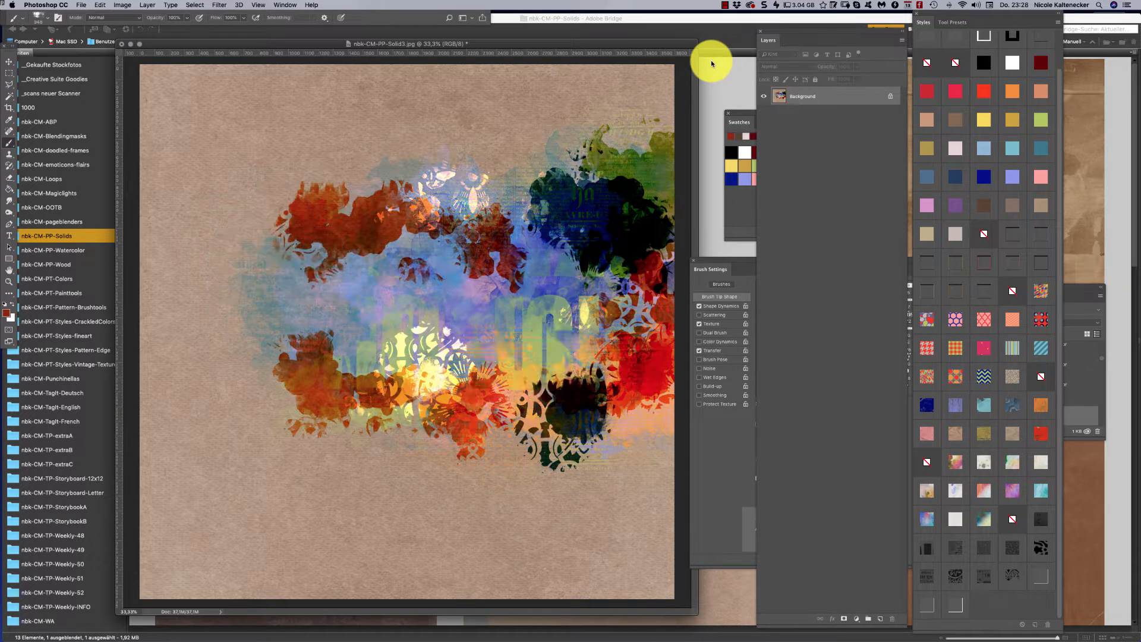
Step: Revert the document to its saved version and add a new empty layer above the paper background
click(80, 5)
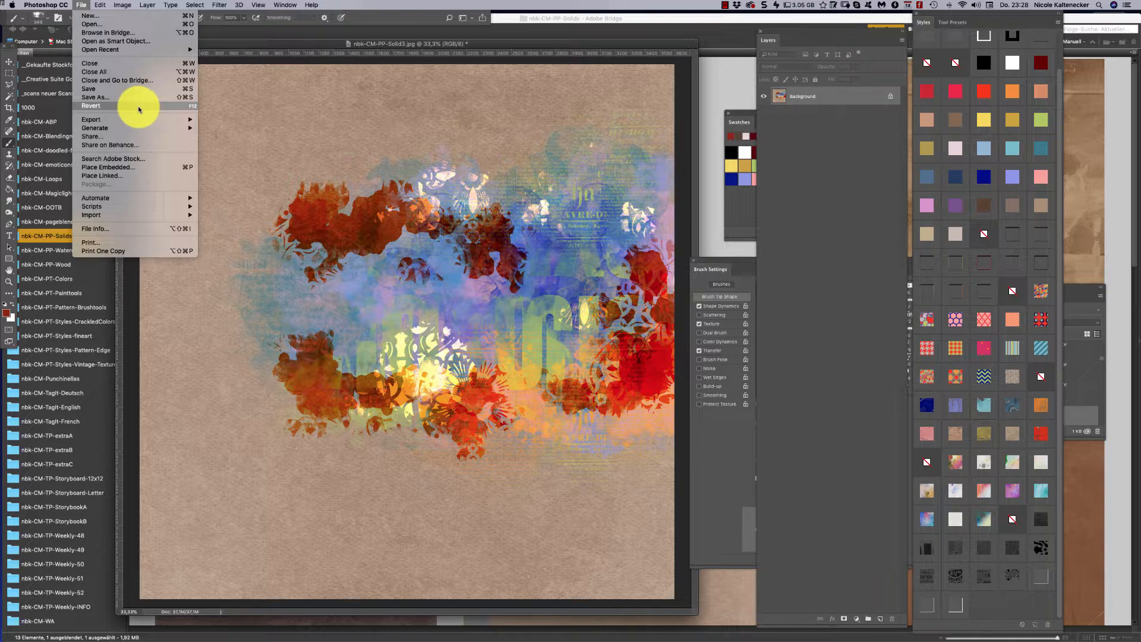
click(138, 106)
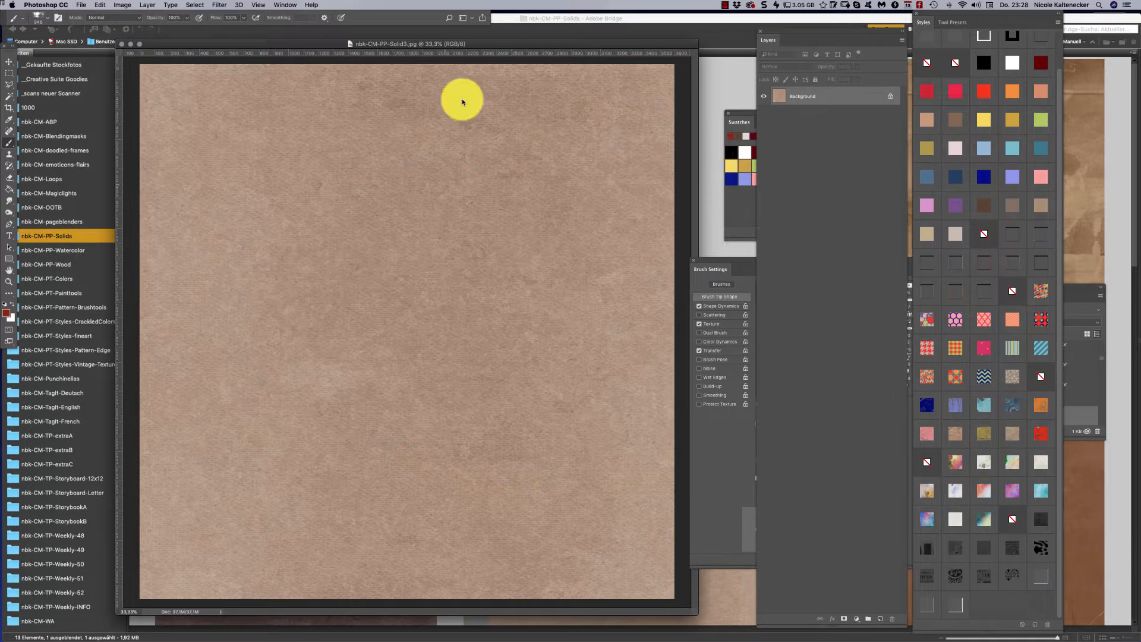
key(shift+super+n)
key(Return)
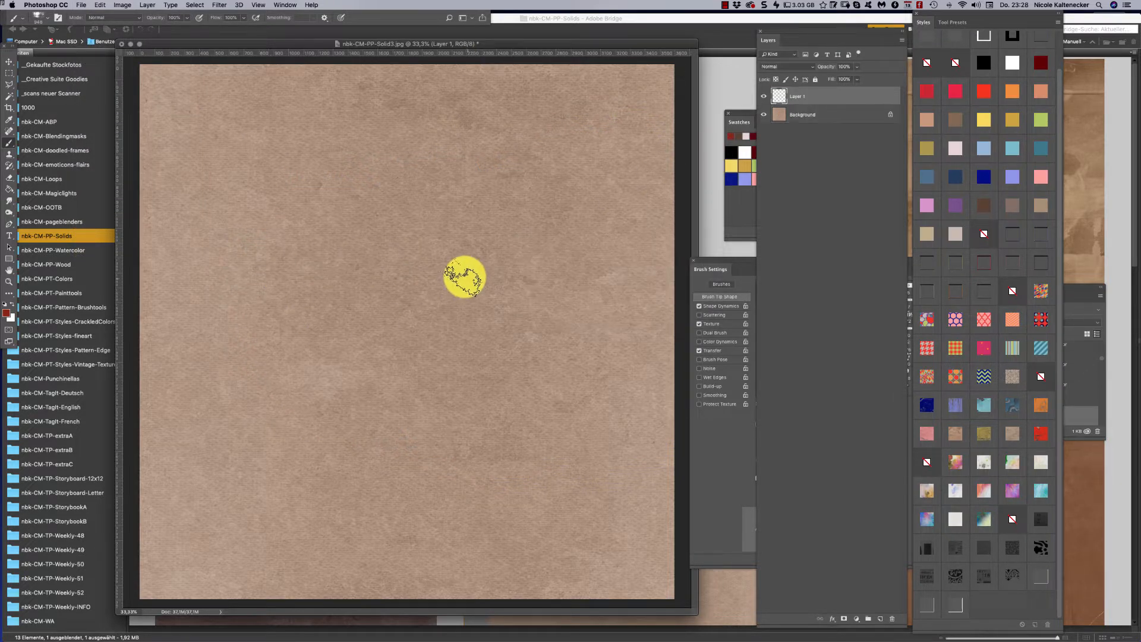
Step: Paint a red area on the new layer with the ornament grunge brush and extend it in red and black with cracked watercolor
mouse_move(461, 275)
mouse_down()
mouse_move(478, 307)
mouse_move(504, 302)
mouse_move(524, 233)
mouse_move(603, 248)
mouse_move(589, 275)
mouse_move(515, 231)
mouse_move(588, 273)
mouse_move(637, 276)
mouse_move(638, 210)
mouse_move(409, 285)
mouse_move(369, 350)
mouse_move(360, 273)
mouse_move(406, 281)
mouse_move(445, 377)
mouse_move(485, 400)
mouse_move(586, 312)
mouse_move(666, 355)
mouse_move(632, 321)
mouse_up()
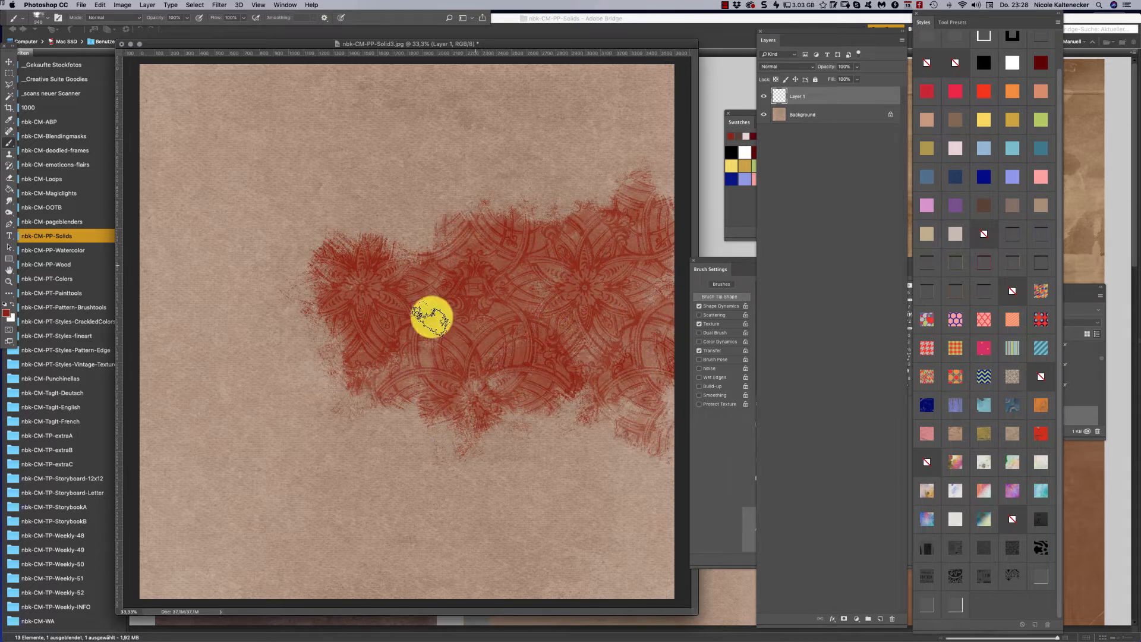
right_click(591, 310)
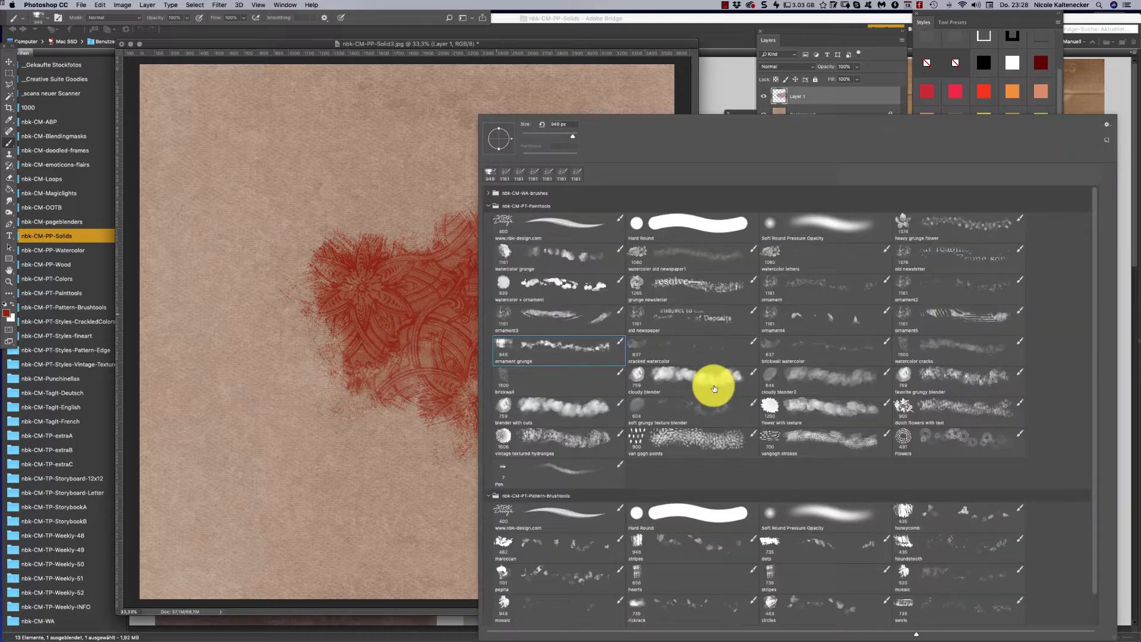
click(659, 351)
mouse_move(351, 229)
mouse_down()
mouse_move(385, 270)
mouse_move(431, 196)
mouse_move(492, 224)
mouse_move(502, 171)
mouse_move(545, 188)
mouse_move(566, 220)
mouse_move(584, 174)
mouse_move(570, 162)
mouse_move(551, 175)
mouse_move(557, 196)
mouse_move(625, 193)
mouse_move(651, 145)
mouse_up()
mouse_move(290, 359)
mouse_down()
mouse_move(334, 311)
mouse_move(321, 486)
mouse_move(353, 457)
mouse_move(401, 377)
mouse_move(426, 384)
mouse_move(423, 483)
mouse_move(444, 471)
mouse_move(507, 371)
mouse_move(543, 466)
mouse_move(563, 414)
mouse_move(625, 379)
mouse_move(546, 310)
mouse_move(557, 259)
mouse_move(562, 291)
mouse_move(394, 316)
mouse_move(301, 300)
mouse_move(308, 270)
mouse_move(316, 346)
mouse_up()
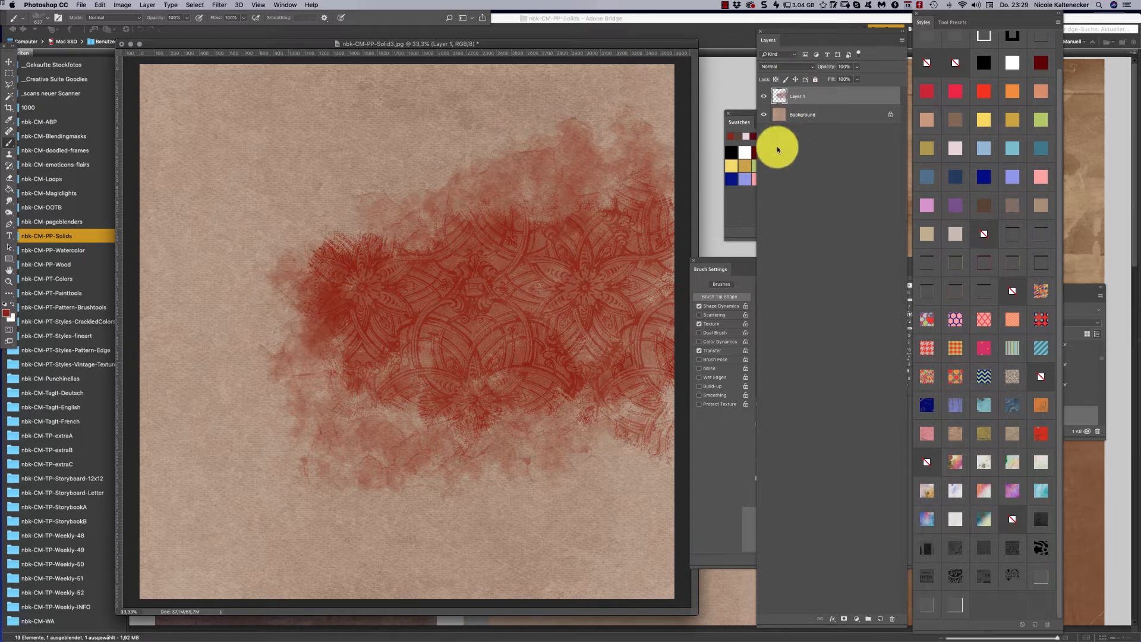
click(729, 152)
mouse_move(542, 257)
mouse_down()
mouse_move(446, 290)
mouse_move(360, 244)
mouse_move(369, 218)
mouse_move(400, 302)
mouse_move(464, 213)
mouse_move(511, 190)
mouse_move(624, 201)
mouse_move(669, 174)
mouse_move(619, 218)
mouse_move(600, 255)
mouse_move(569, 237)
mouse_move(374, 215)
mouse_move(369, 277)
mouse_move(231, 266)
mouse_move(233, 276)
mouse_move(138, 238)
mouse_move(185, 273)
mouse_move(161, 193)
mouse_move(135, 215)
mouse_move(161, 286)
mouse_move(290, 208)
mouse_move(282, 290)
mouse_move(292, 307)
mouse_move(352, 195)
mouse_move(469, 260)
mouse_up()
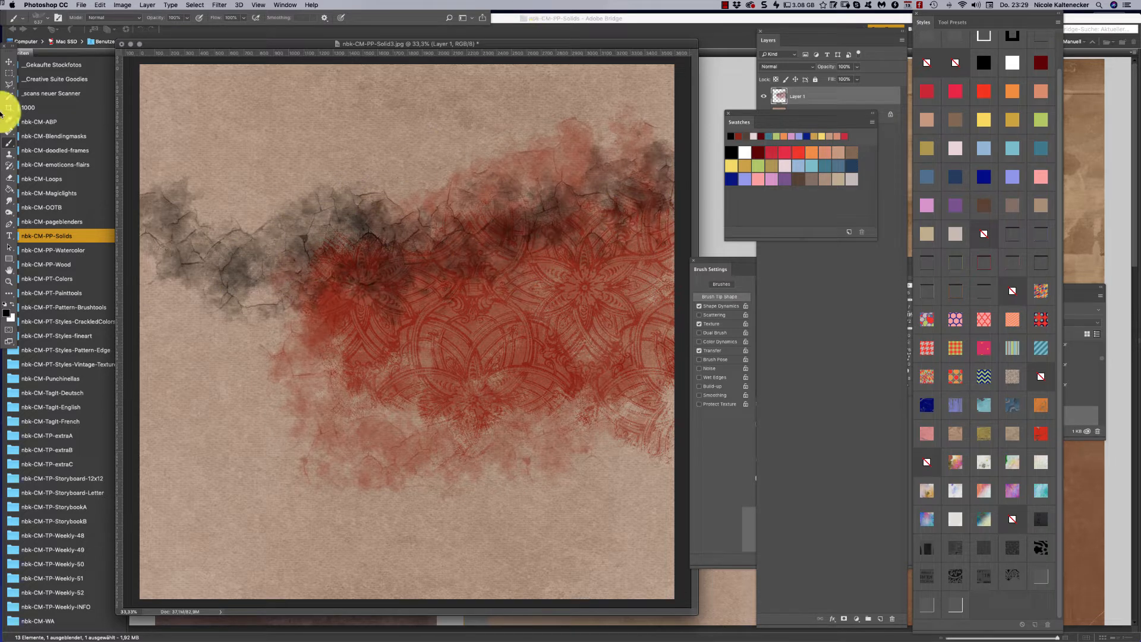
Step: Switch to Adobe Bridge and open the _OOmpf Bilder folder inside __Gekaufte Stockfotos
click(97, 84)
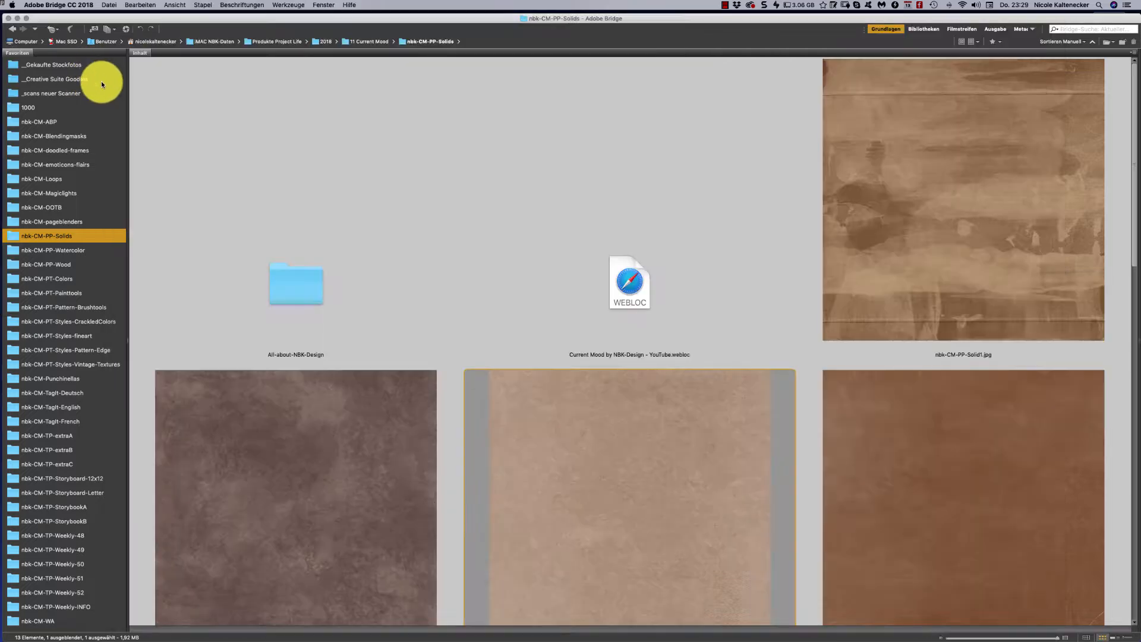
click(71, 84)
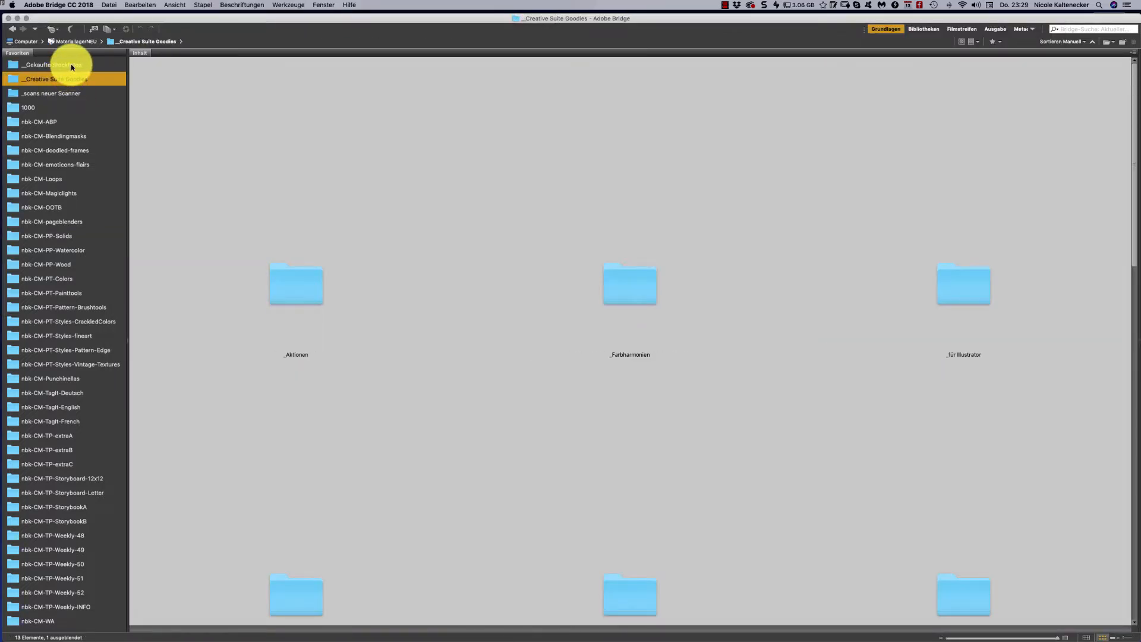
click(70, 65)
double_click(298, 293)
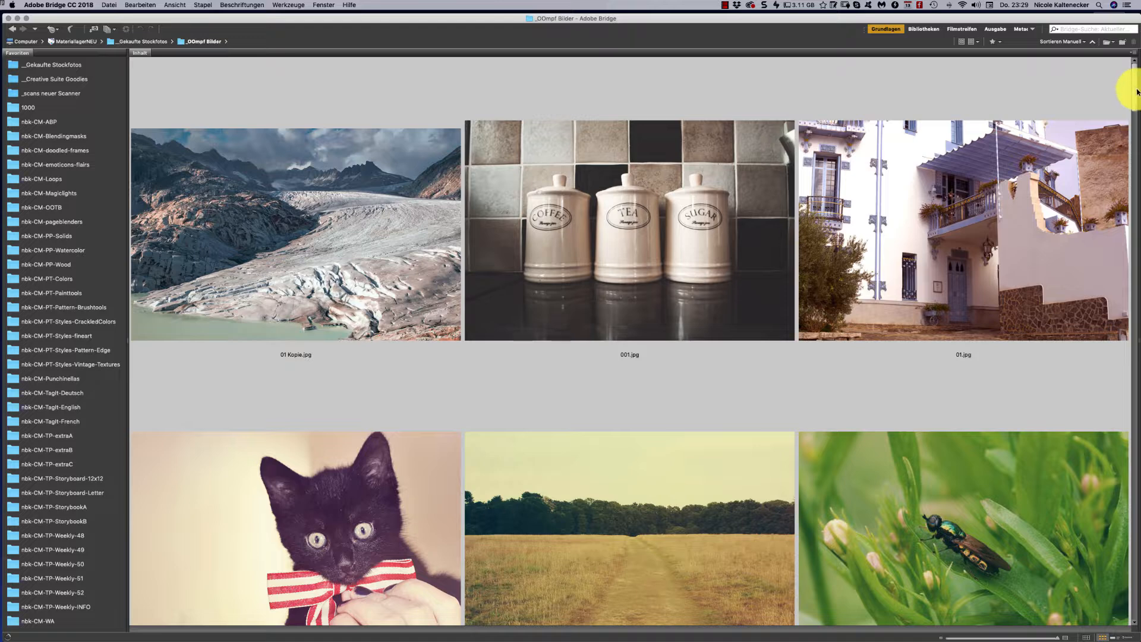
Step: Find the tree-lined avenue photo 012.jpg in the folder and open it in Photoshop
scroll(1111, 149, down, 15)
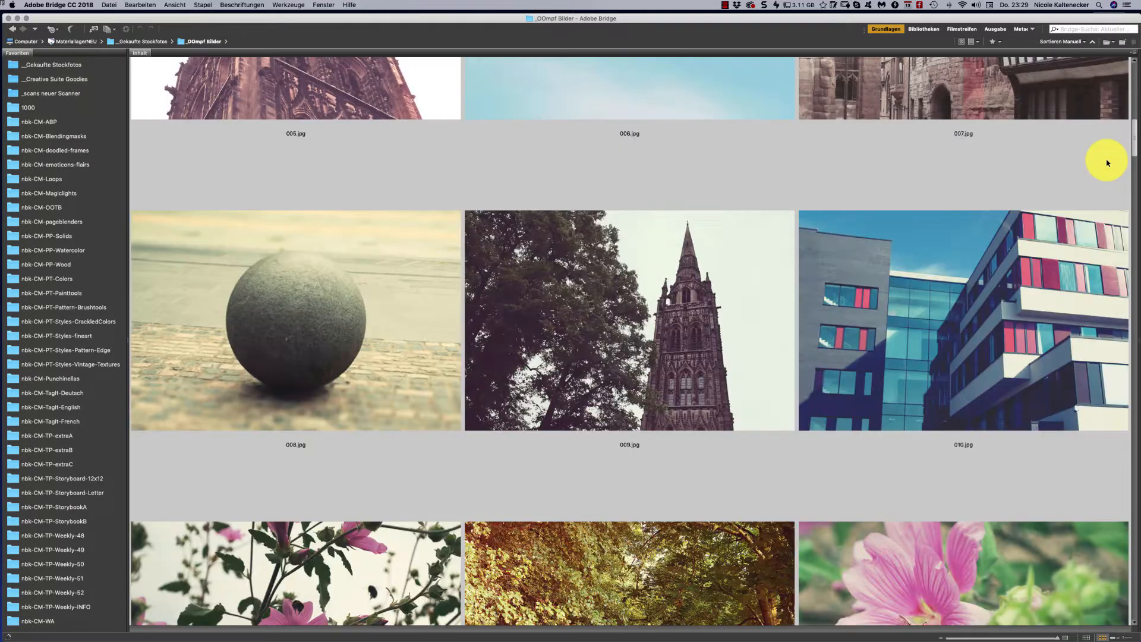
scroll(1108, 170, down, 5)
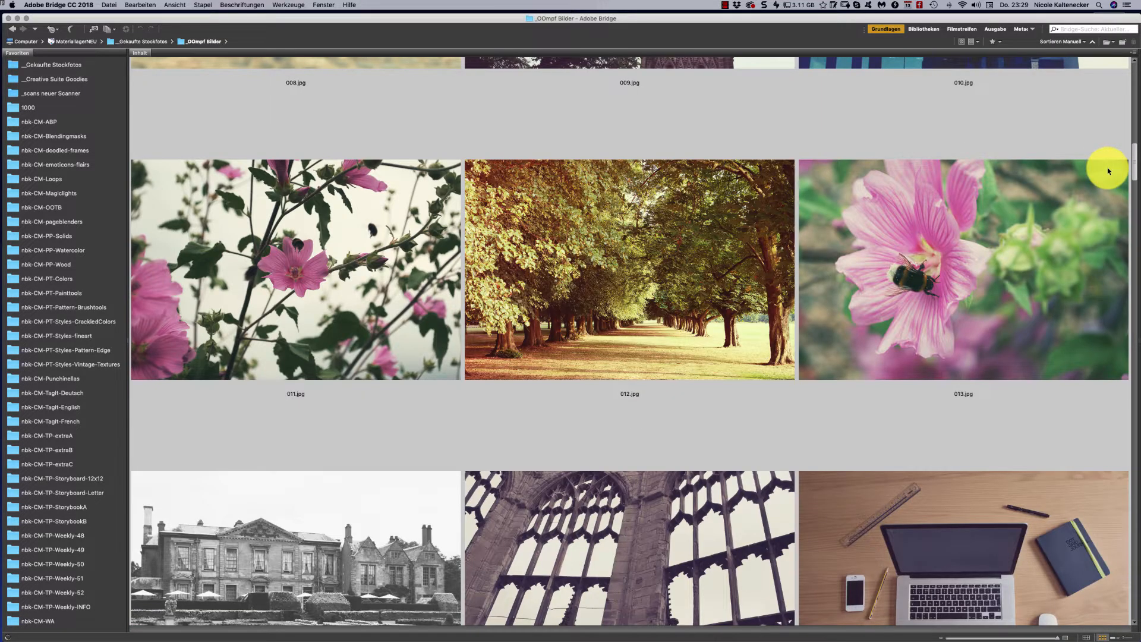
scroll(517, 404, up, 1)
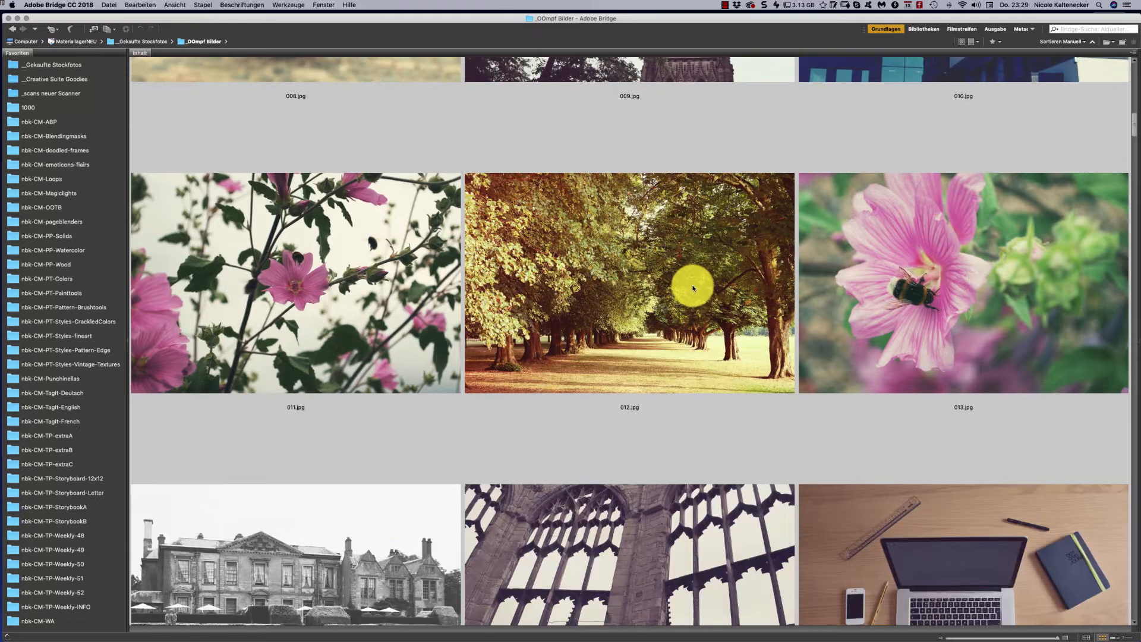
double_click(693, 283)
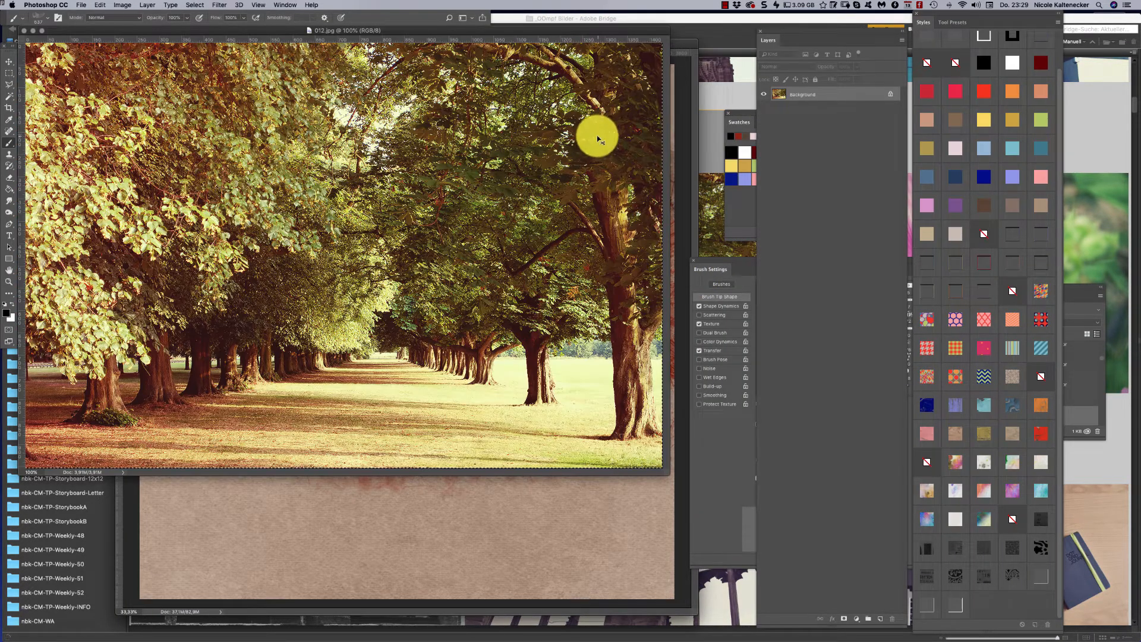
Step: Copy the whole avenue photo onto a new layer above the paint, close the original, and enlarge the copy to the canvas width
key(super+c)
key(super+w)
key(super+v)
key(super+t)
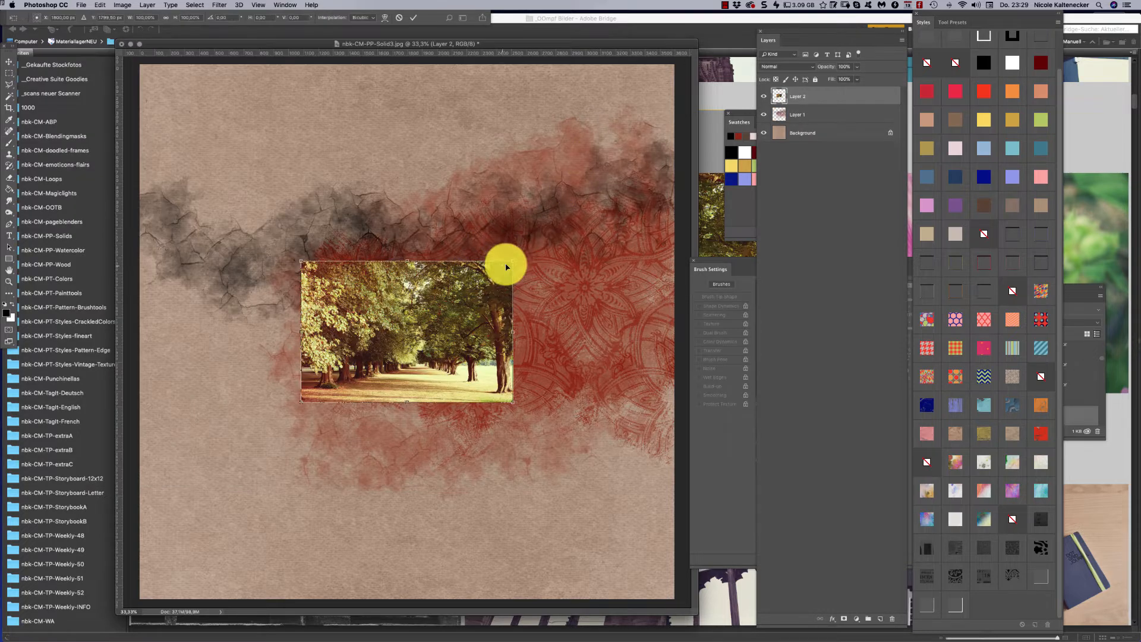
drag(514, 259, 667, 135)
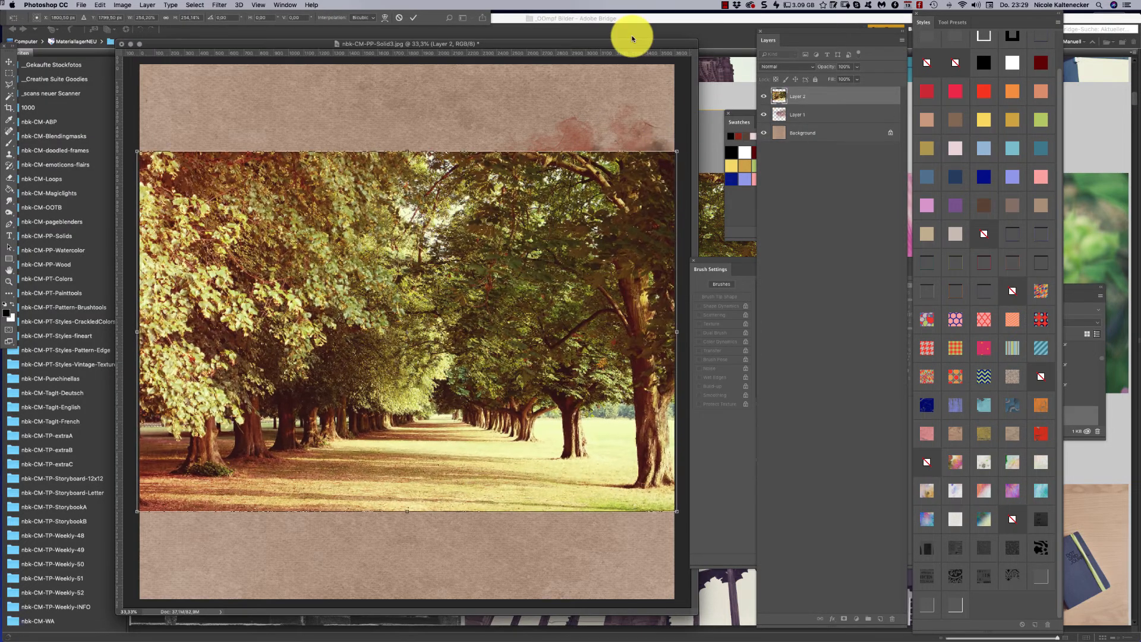
key(Return)
key(b)
Step: Move the avenue photo upward and enlarge it slightly beyond the canvas sides, then clip it to the painted layer below
key(super+t)
drag(615, 234, 616, 193)
mouse_move(675, 470)
mouse_down()
mouse_move(708, 497)
mouse_move(689, 469)
mouse_up()
key(Return)
key(b)
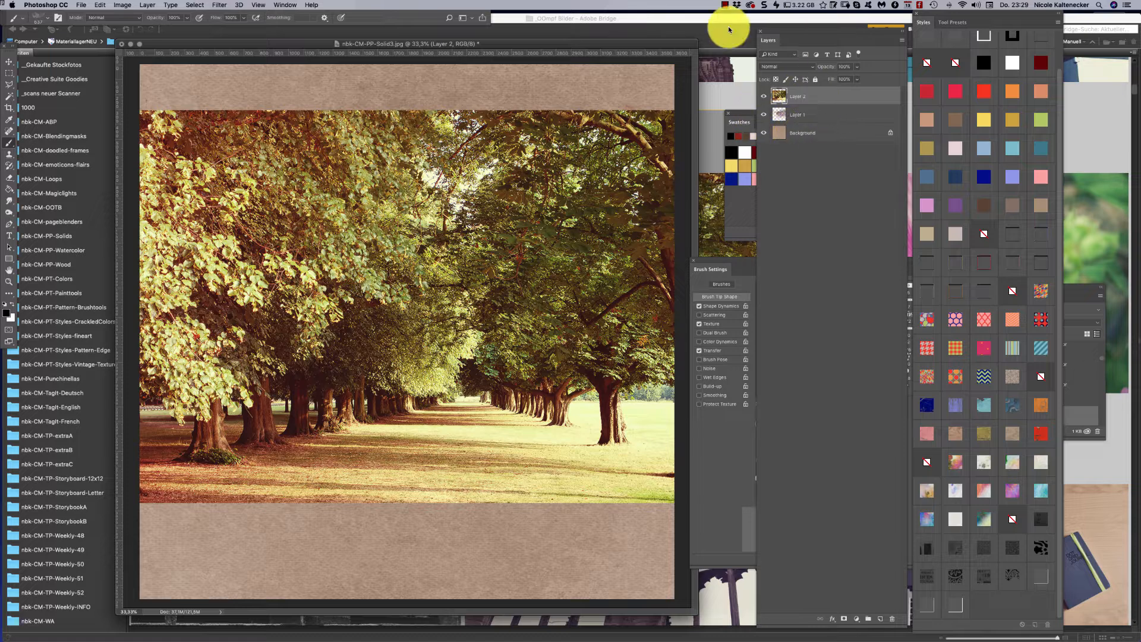
key(super+alt+g)
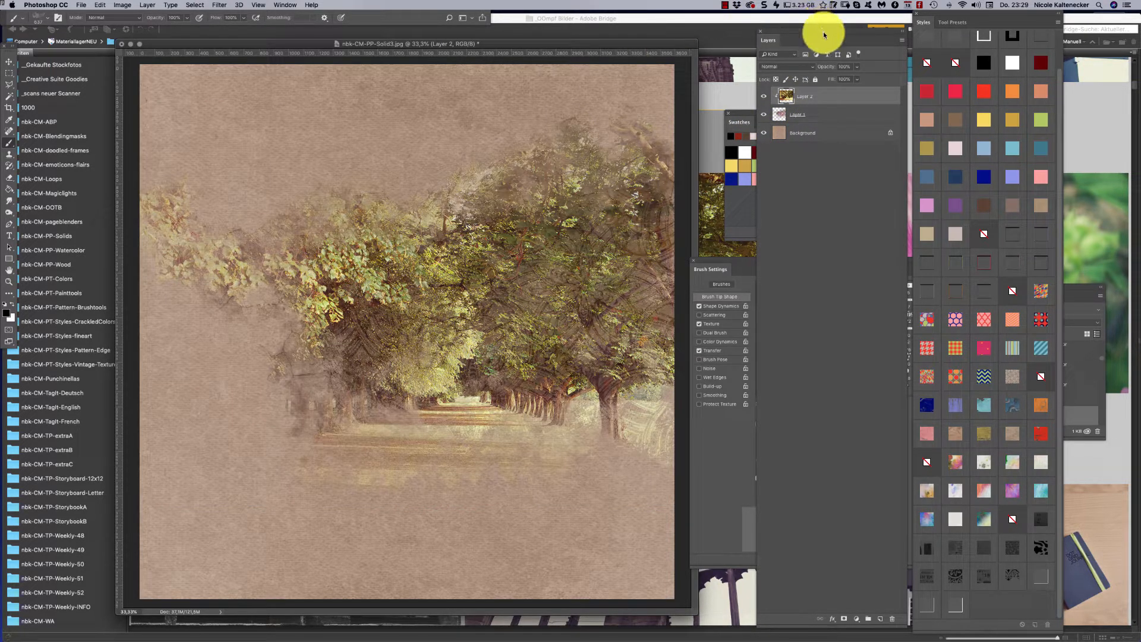
Step: On the painted layer below the avenue photo, paint leaf-shaped dabs across the trees with the van gogh points brush
click(825, 117)
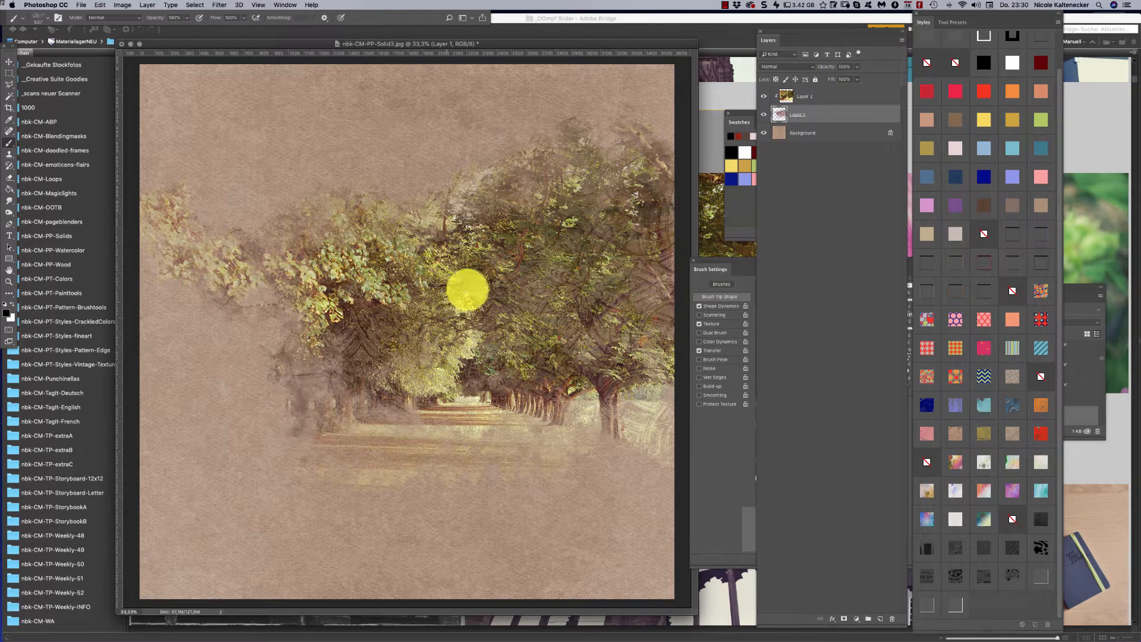
right_click(458, 293)
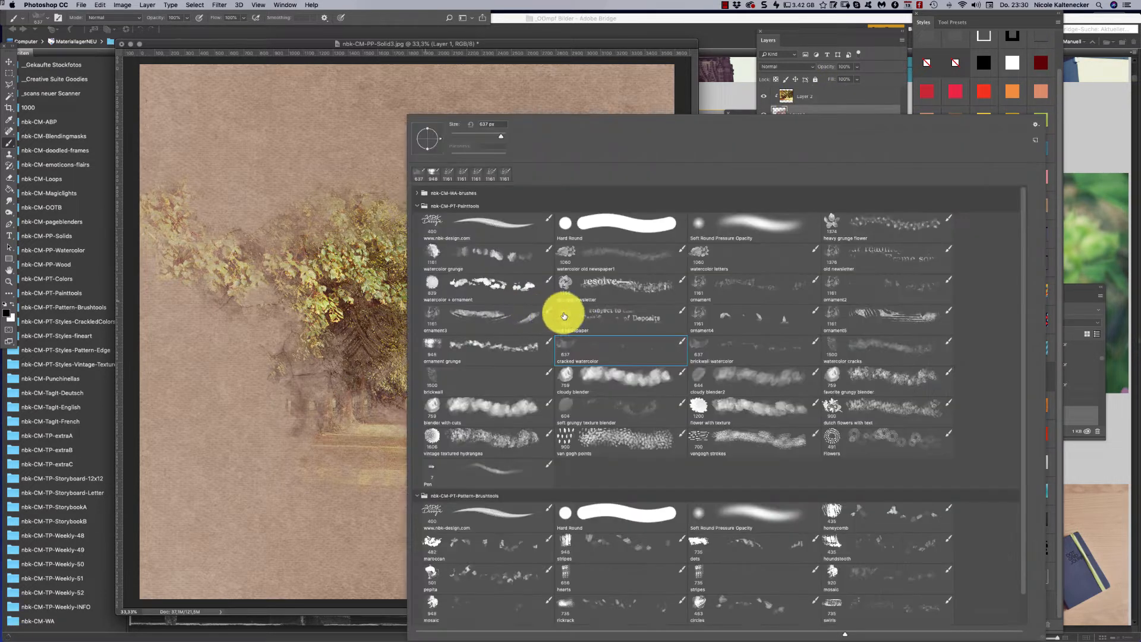
click(582, 373)
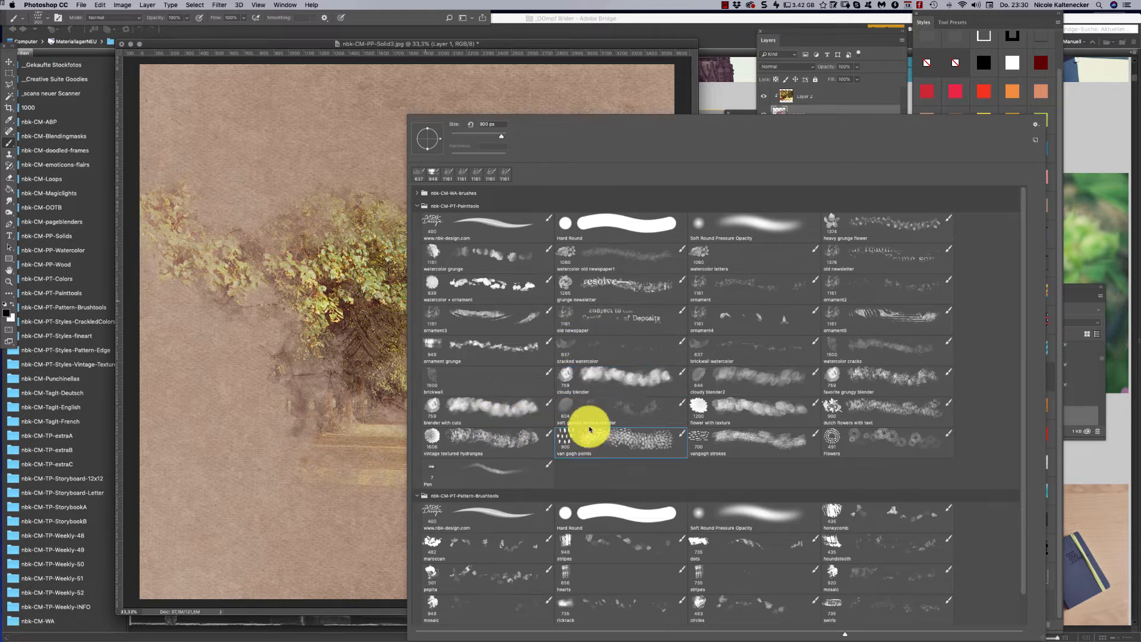
click(794, 94)
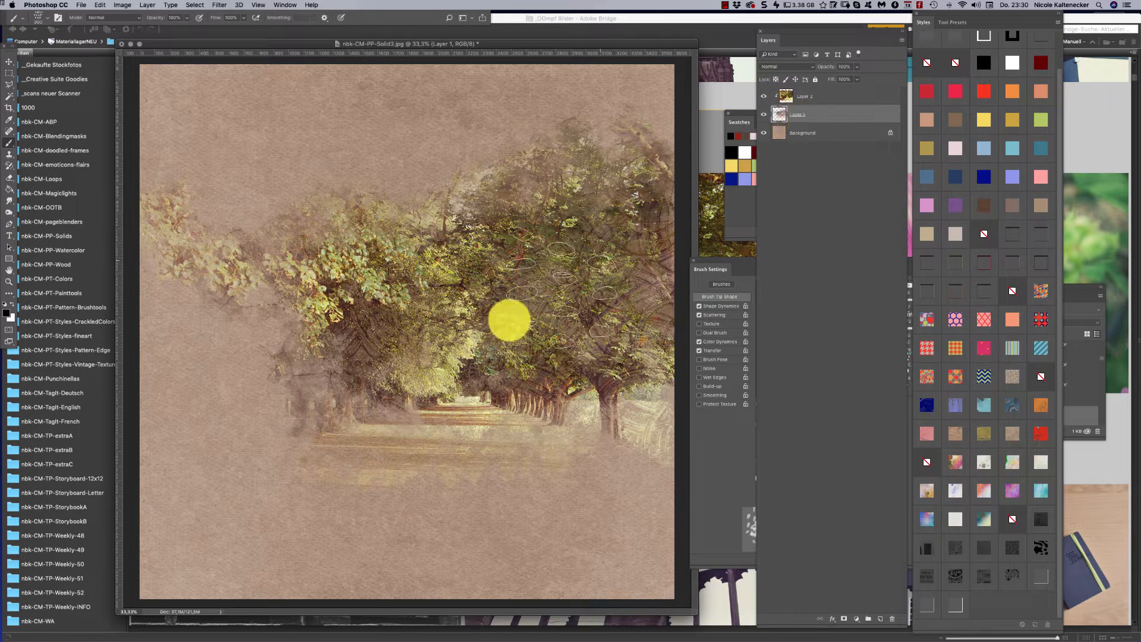
mouse_move(396, 255)
mouse_down()
mouse_move(428, 238)
mouse_move(372, 241)
mouse_move(304, 340)
mouse_move(401, 346)
mouse_move(411, 373)
mouse_move(451, 357)
mouse_move(450, 388)
mouse_move(509, 374)
mouse_up()
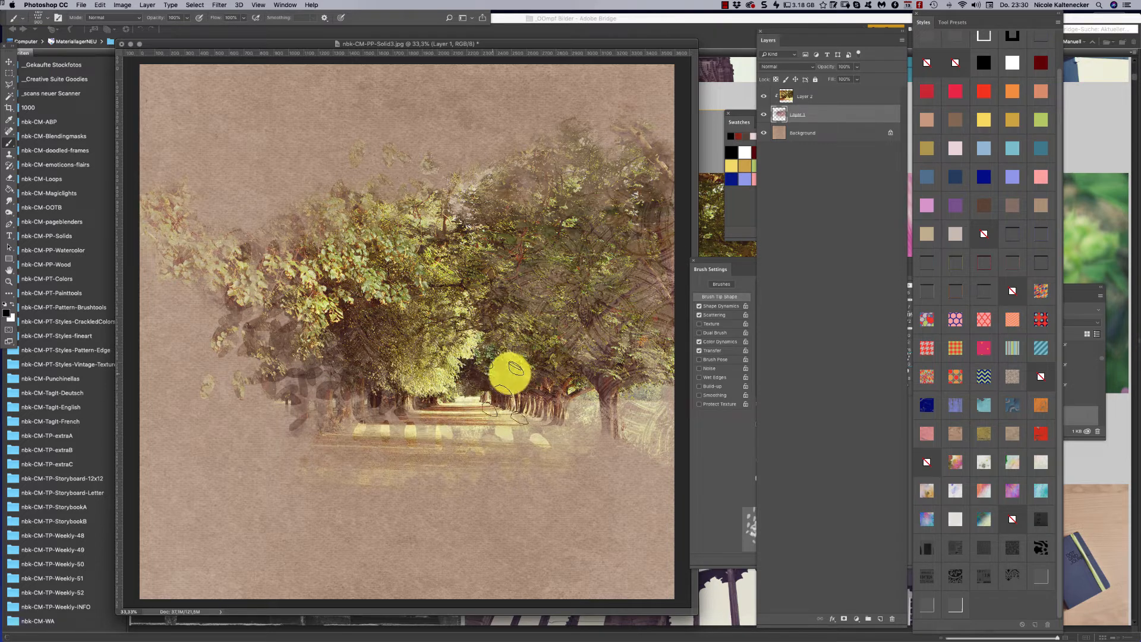
Step: Extend the painted mask around the treetops and along the avenue's ground with the brickwall watercolor brush
right_click(657, 309)
click(807, 350)
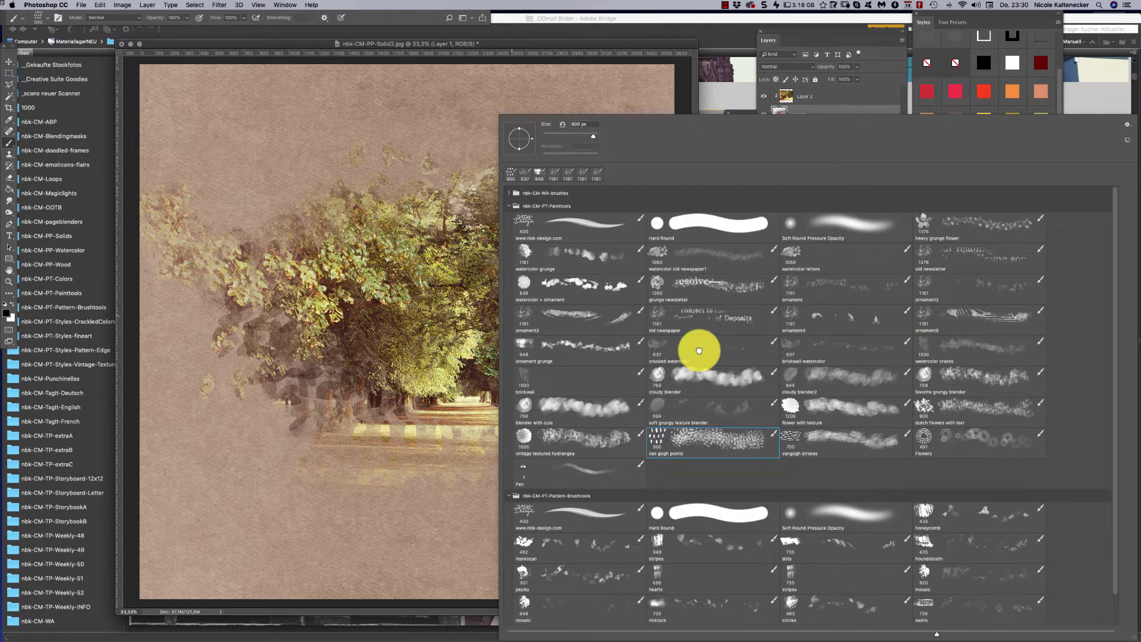
click(345, 217)
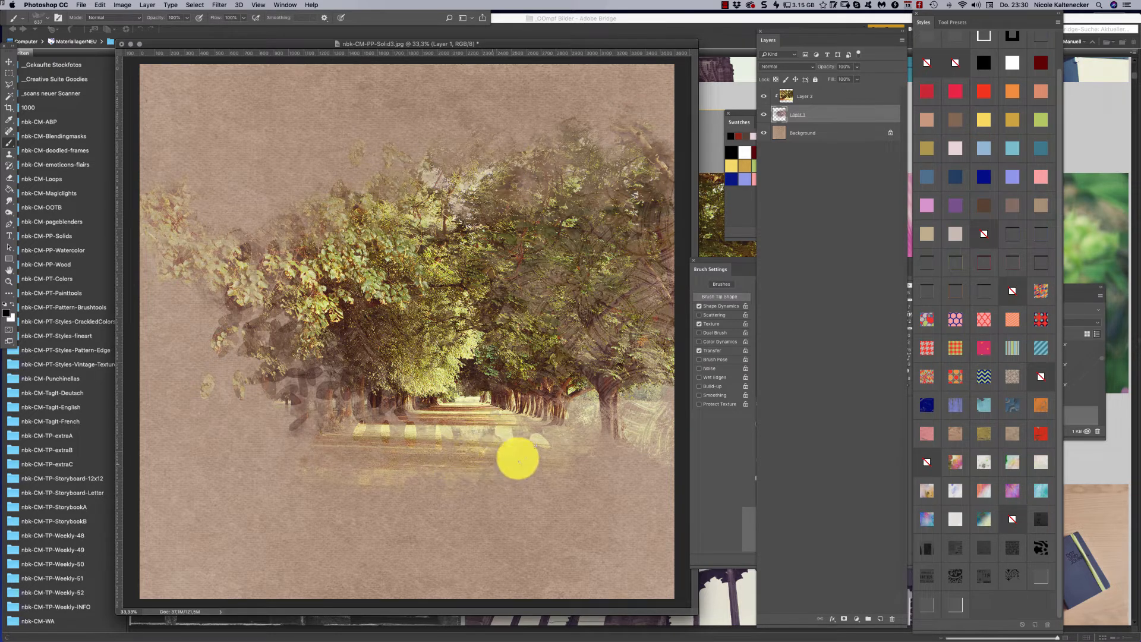
right_click(689, 404)
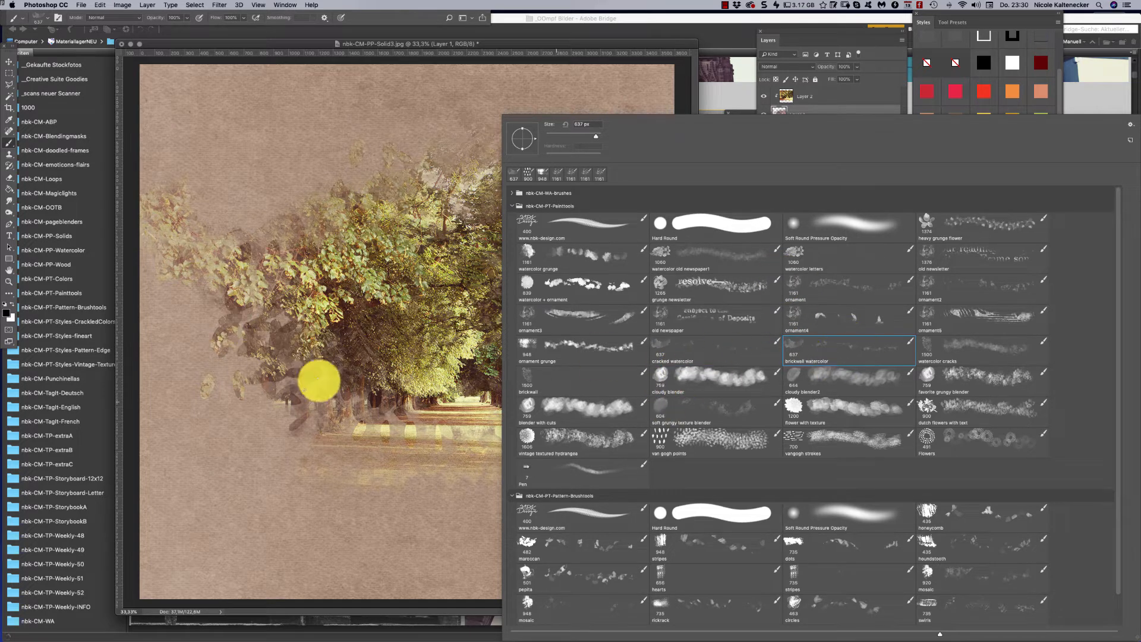
click(303, 404)
mouse_move(295, 422)
mouse_down()
mouse_move(252, 441)
mouse_move(278, 462)
mouse_up()
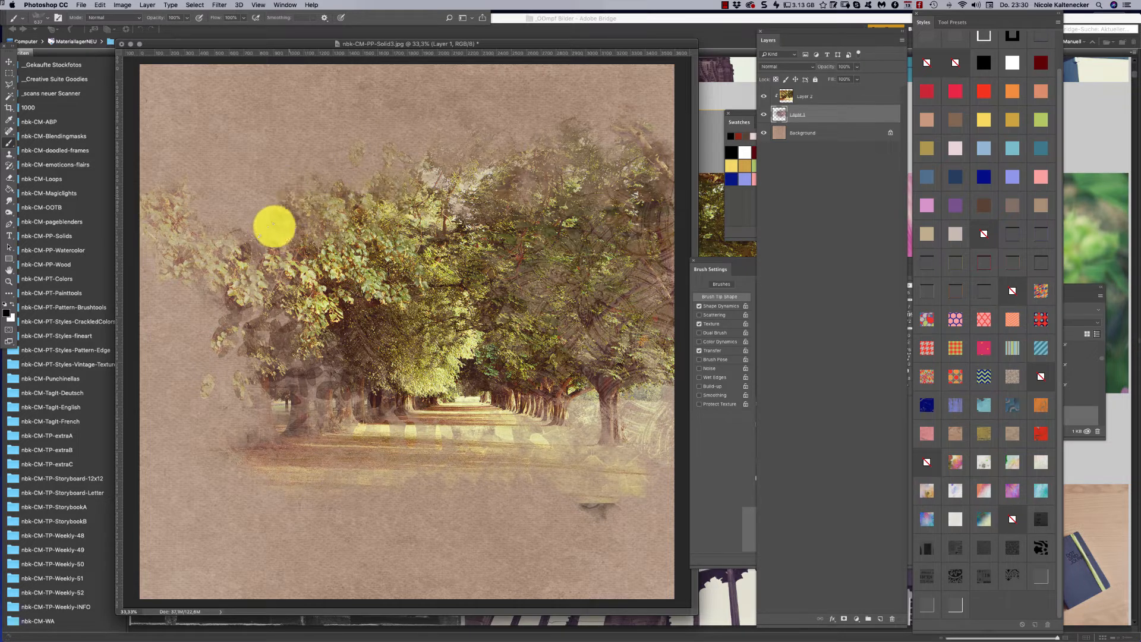
Step: Delete the avenue photo layer and open the mountain landscape 03.jpg from the _OOmpf Bilder folder in Adobe Bridge
click(837, 95)
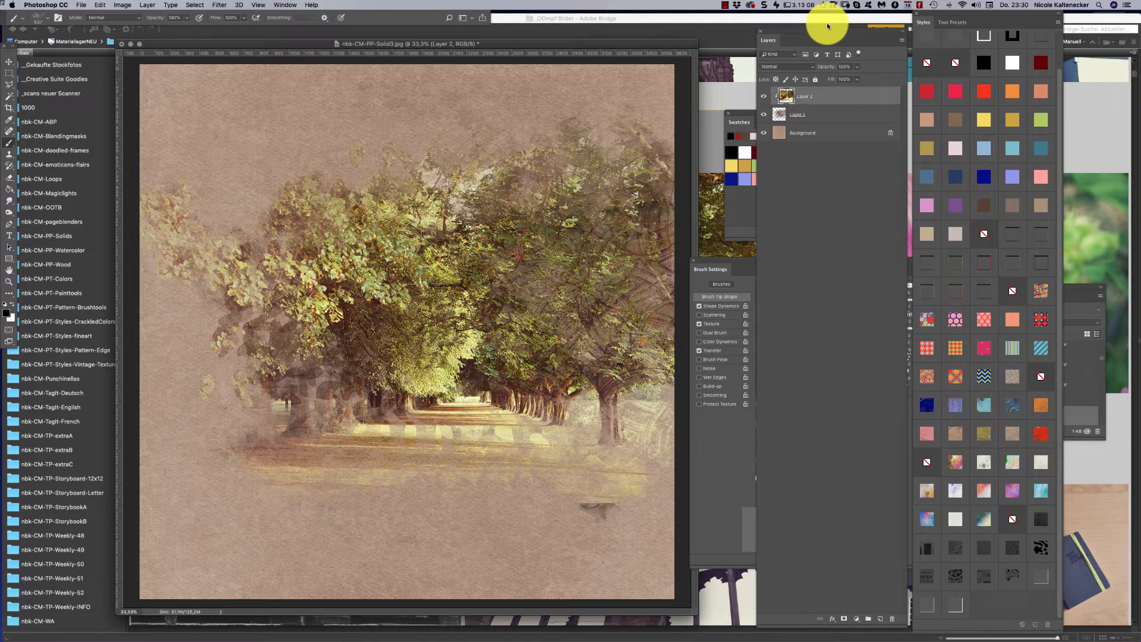
key(Delete)
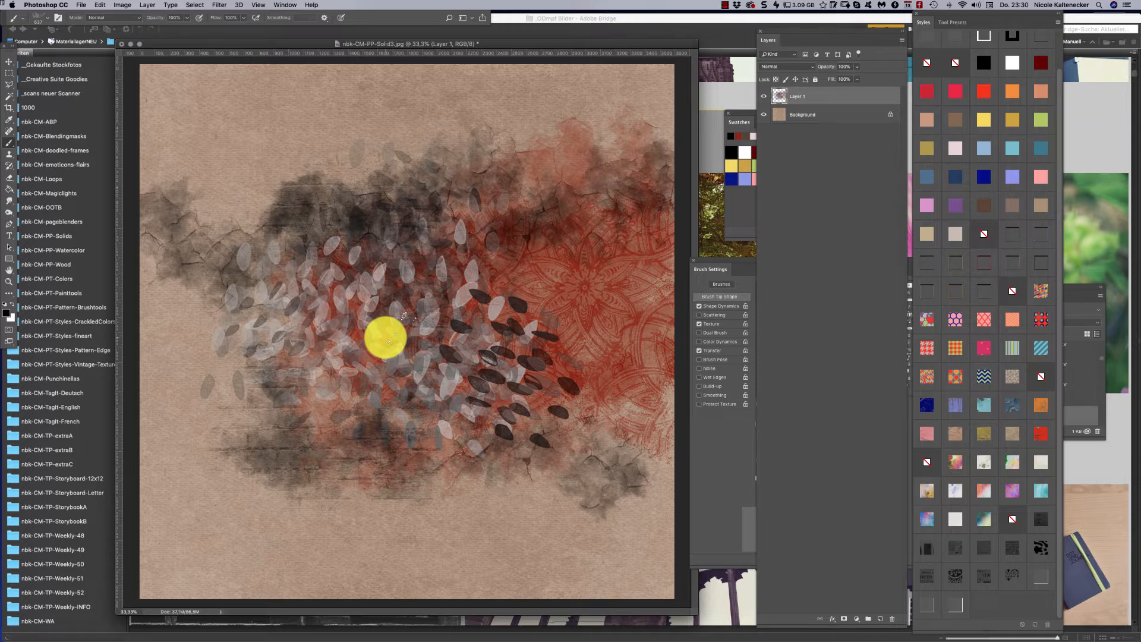
click(718, 241)
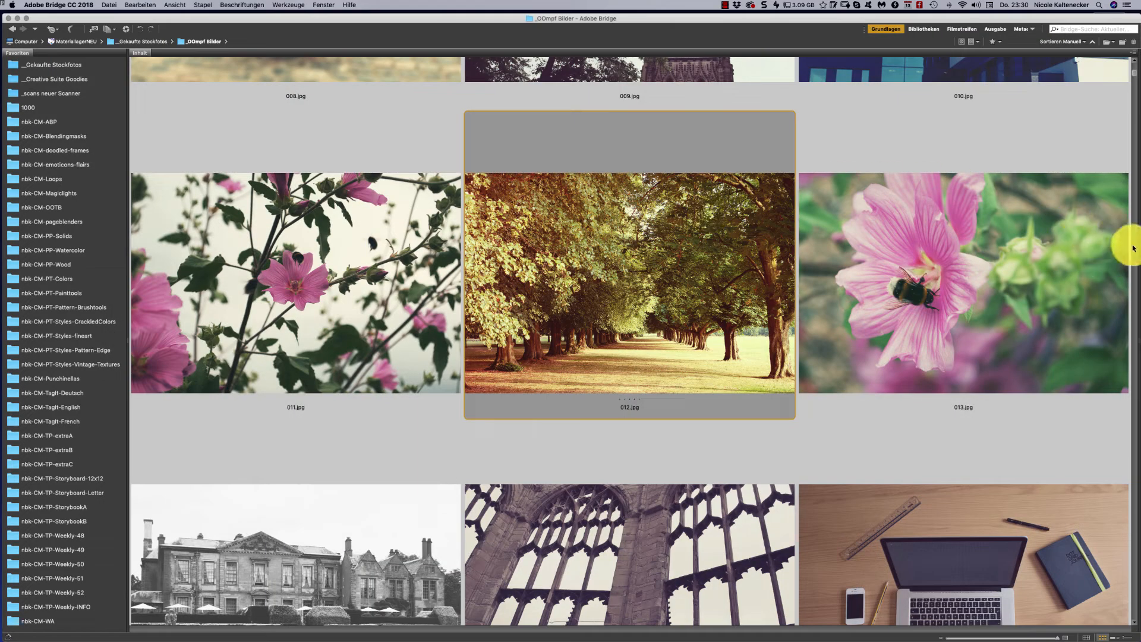
scroll(1134, 210, down, 5)
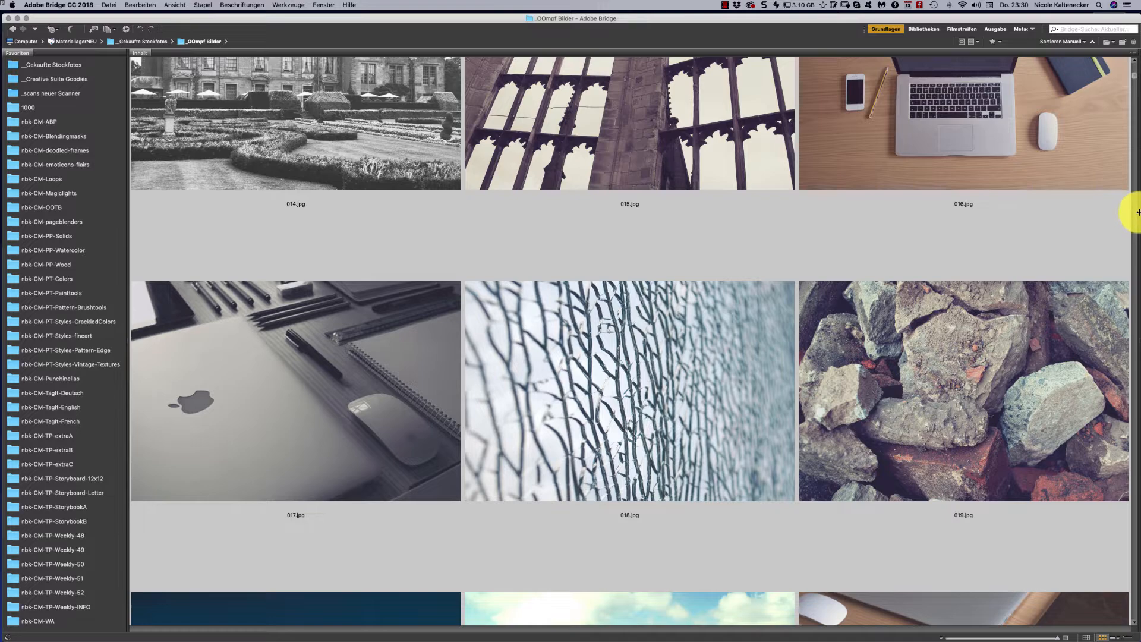
scroll(1136, 235, down, 5)
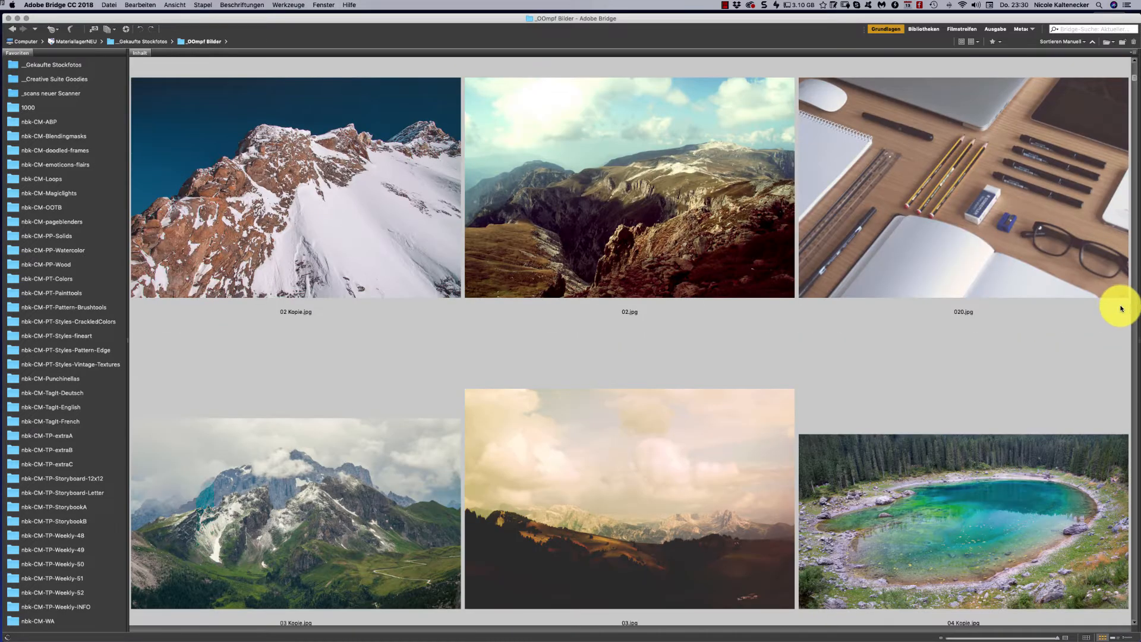
double_click(689, 546)
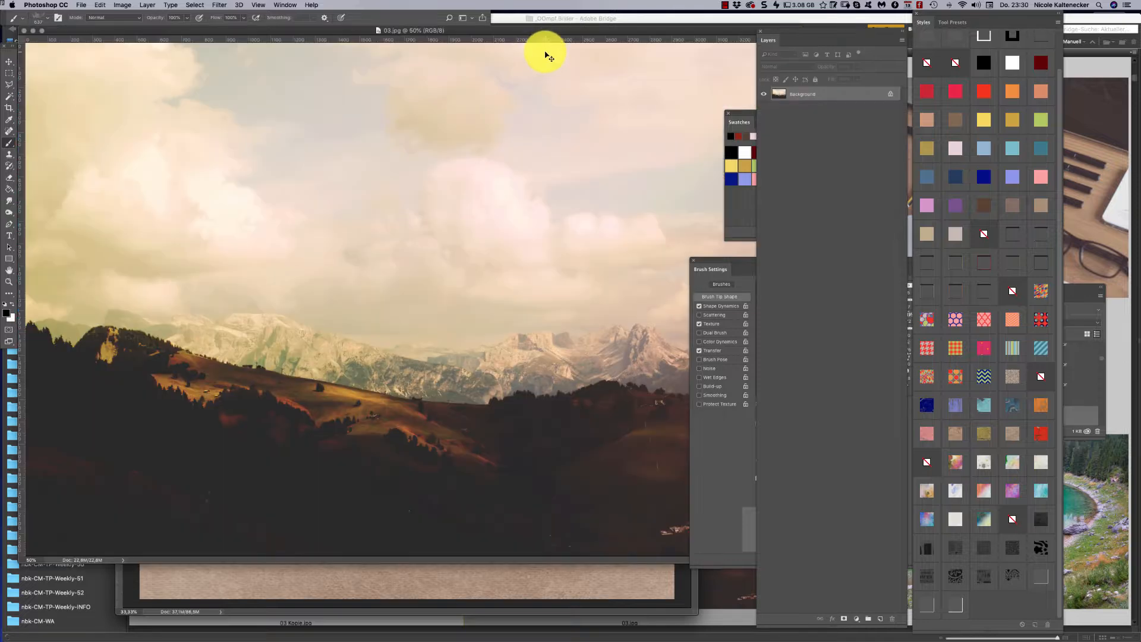
Step: Copy the mountain landscape onto a layer above the paint, close its original, enlarge it beyond the canvas sides, and clip it to the painted layer
key(super+w)
key(super+v)
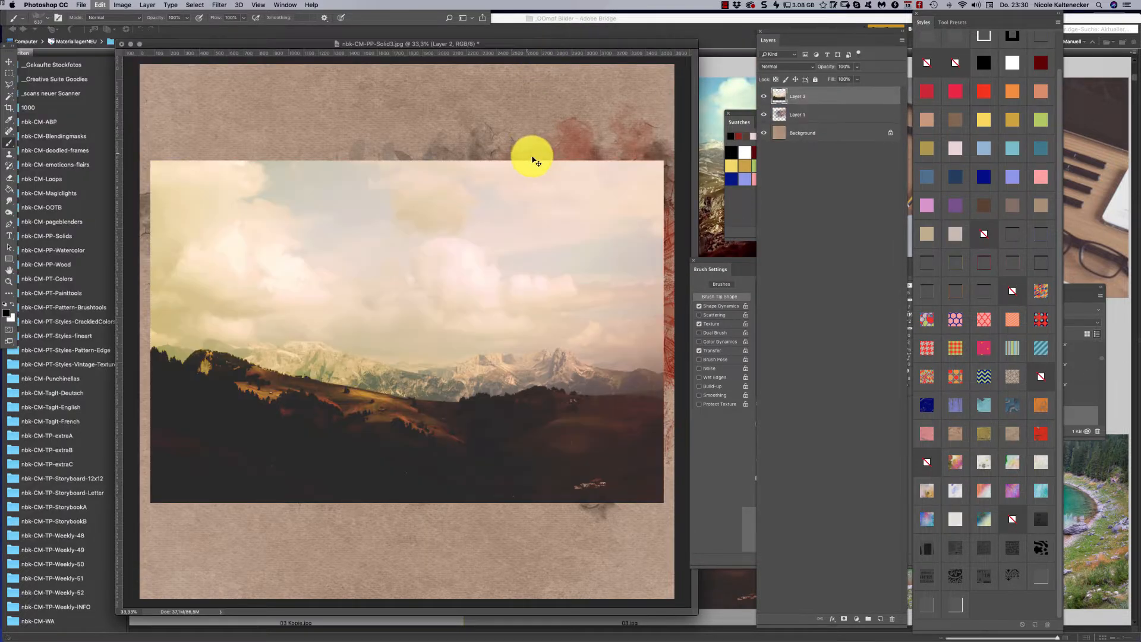
key(super+t)
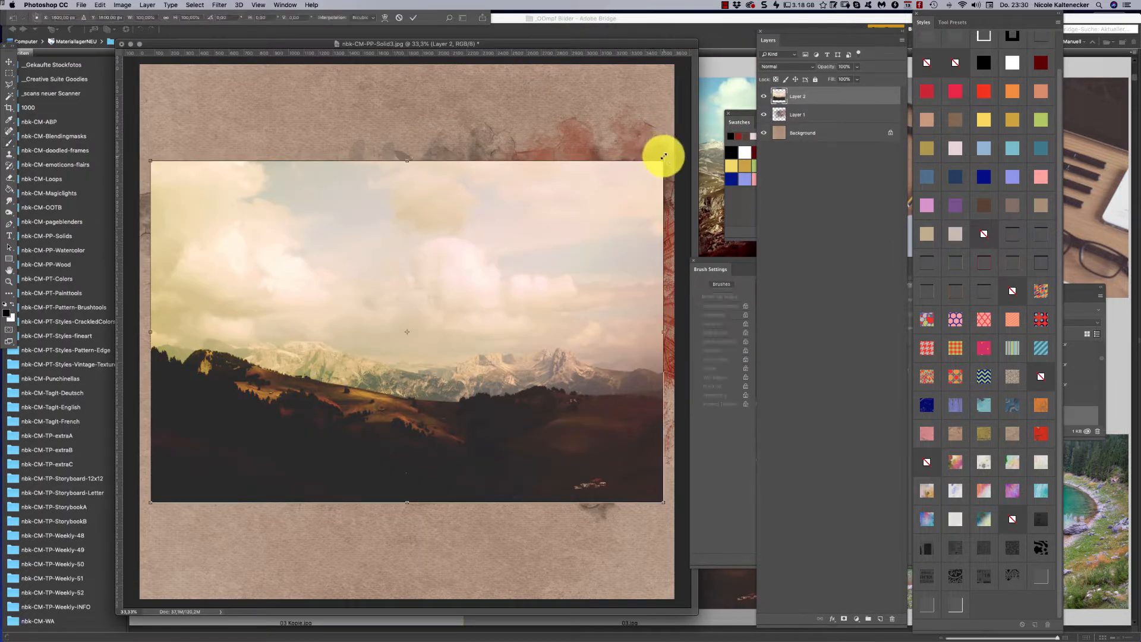
drag(664, 156, 734, 91)
key(Return)
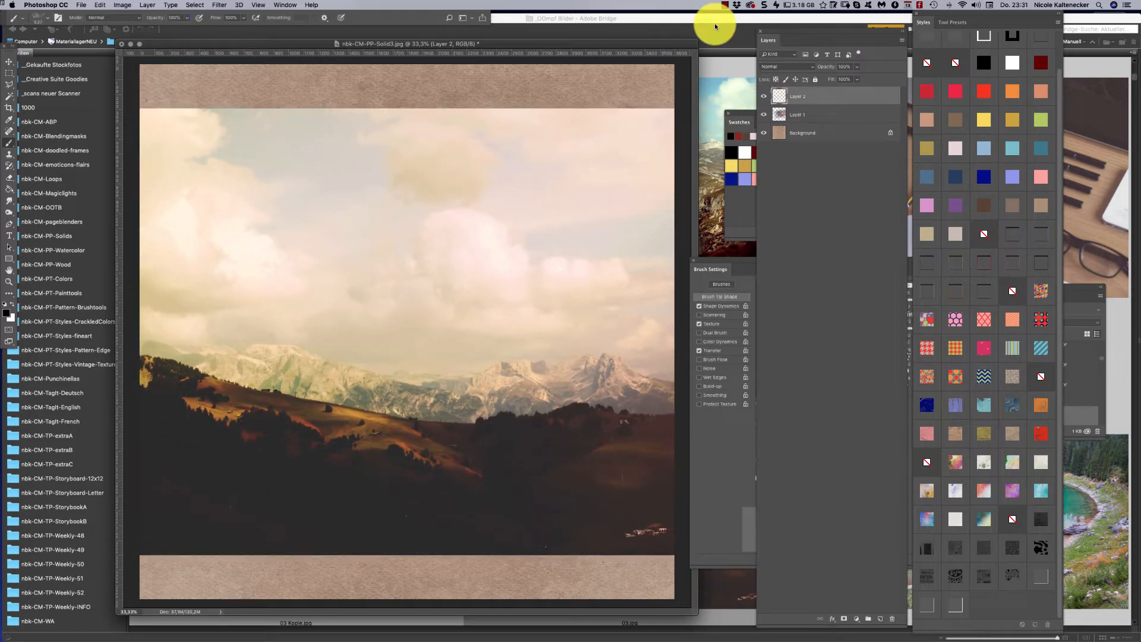
key(super+alt+g)
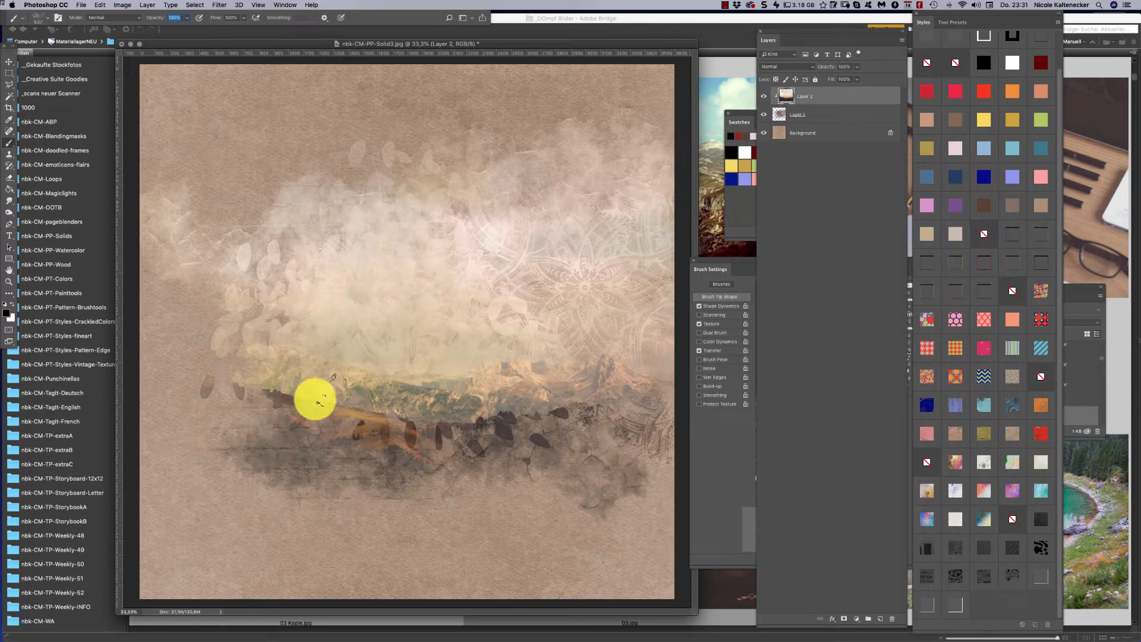
Step: Clear all the paint from the layer beneath the clipped mountain photo
mouse_move(271, 462)
mouse_down()
mouse_move(321, 400)
mouse_move(270, 465)
mouse_move(277, 453)
mouse_up()
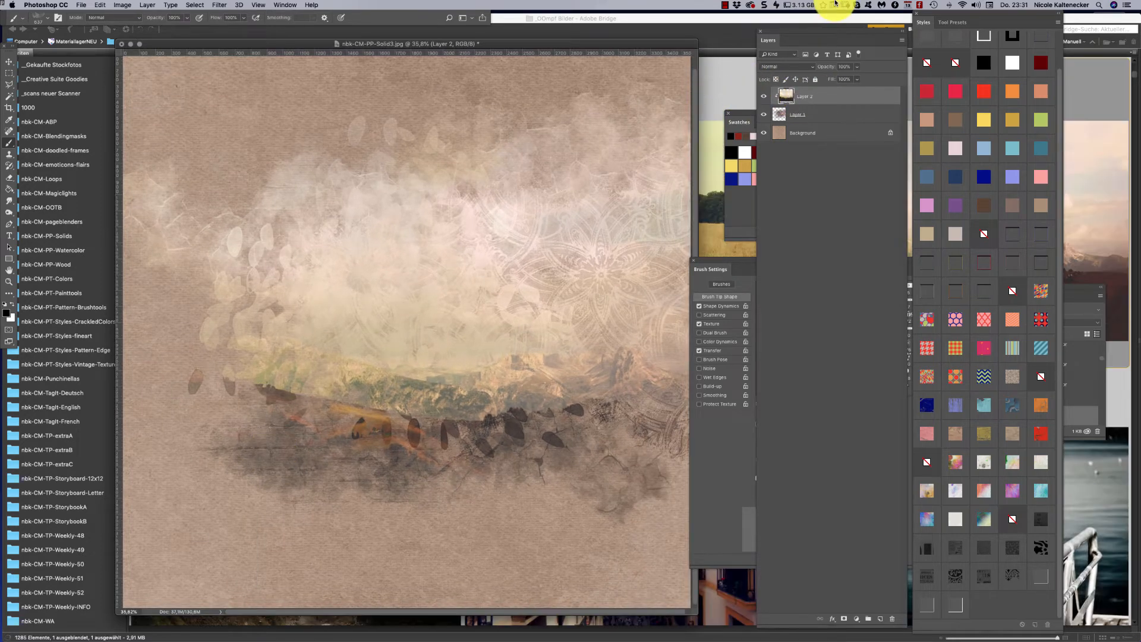
click(833, 114)
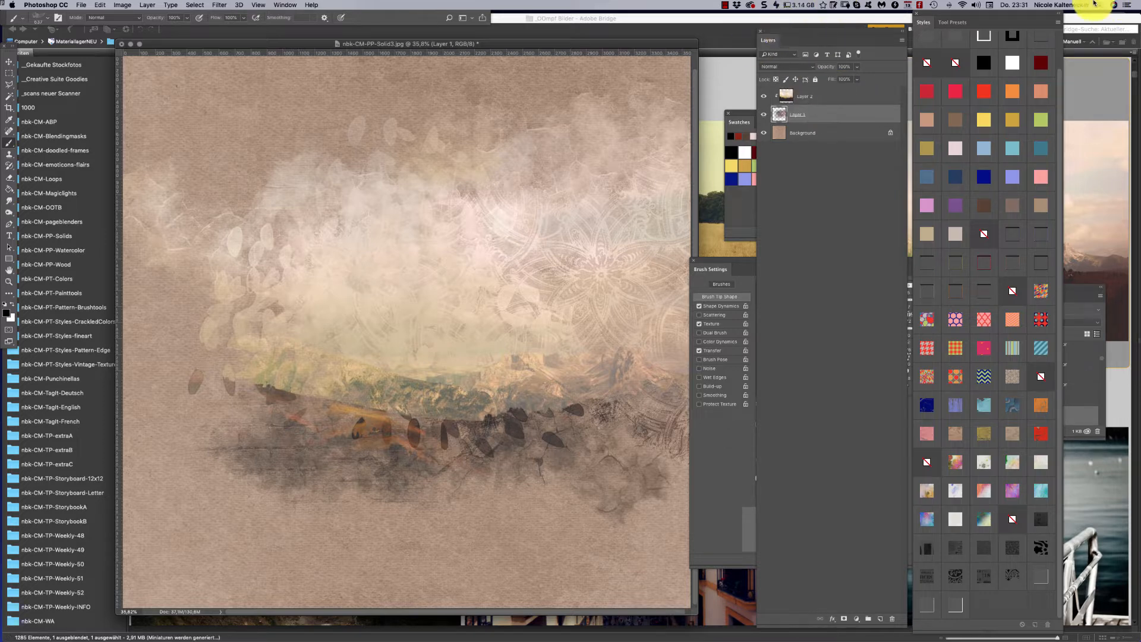
key(Delete)
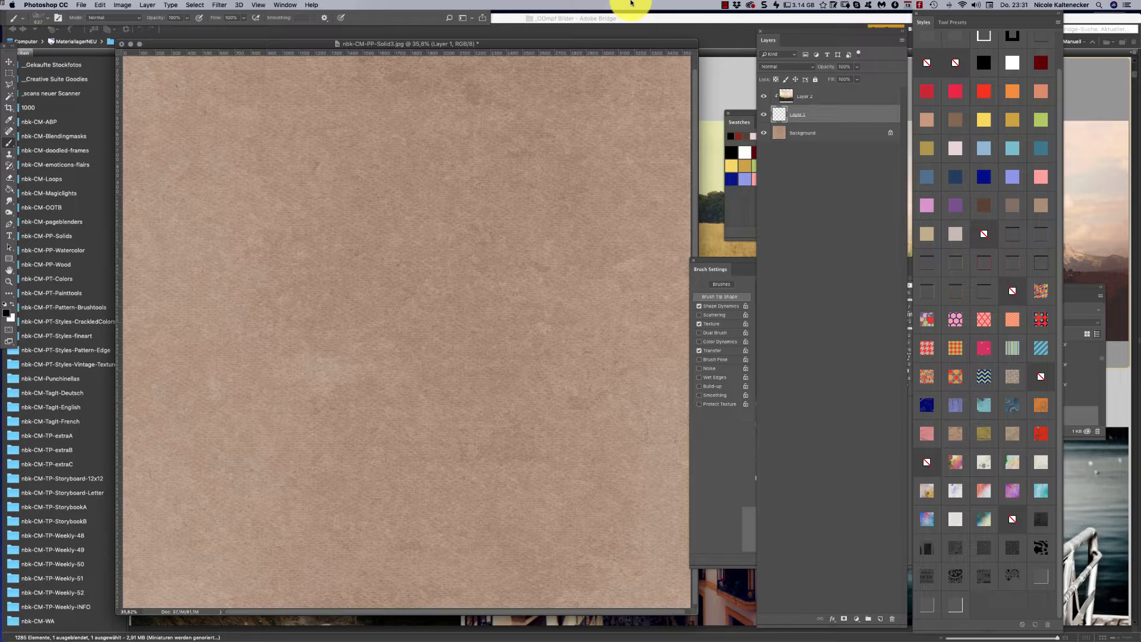
key(super+minus)
key(super+a)
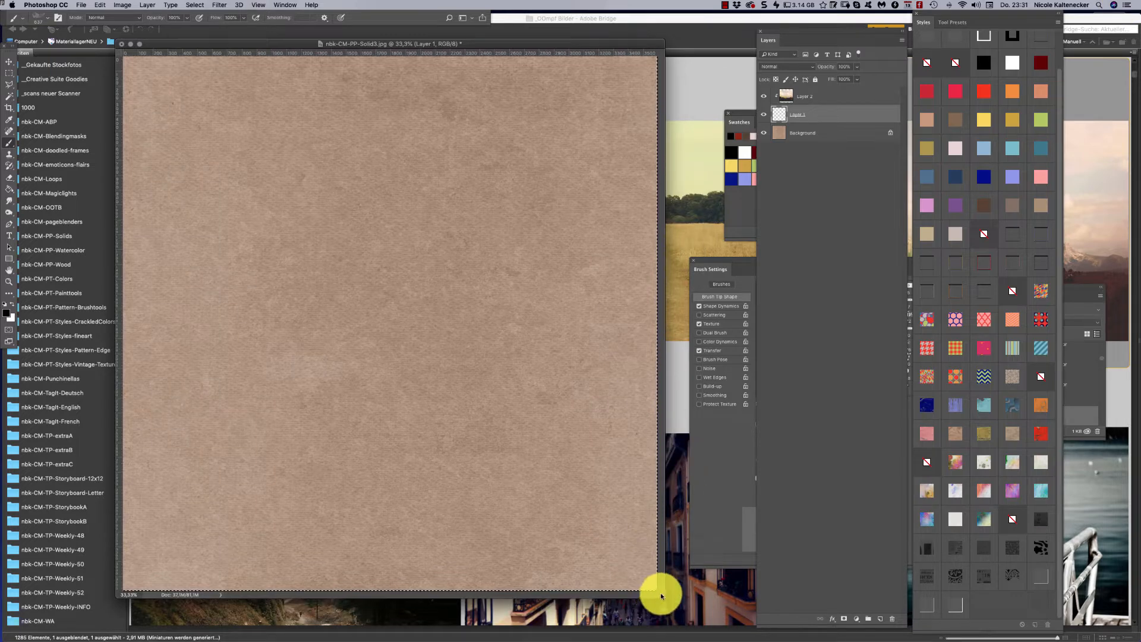
drag(661, 595, 684, 620)
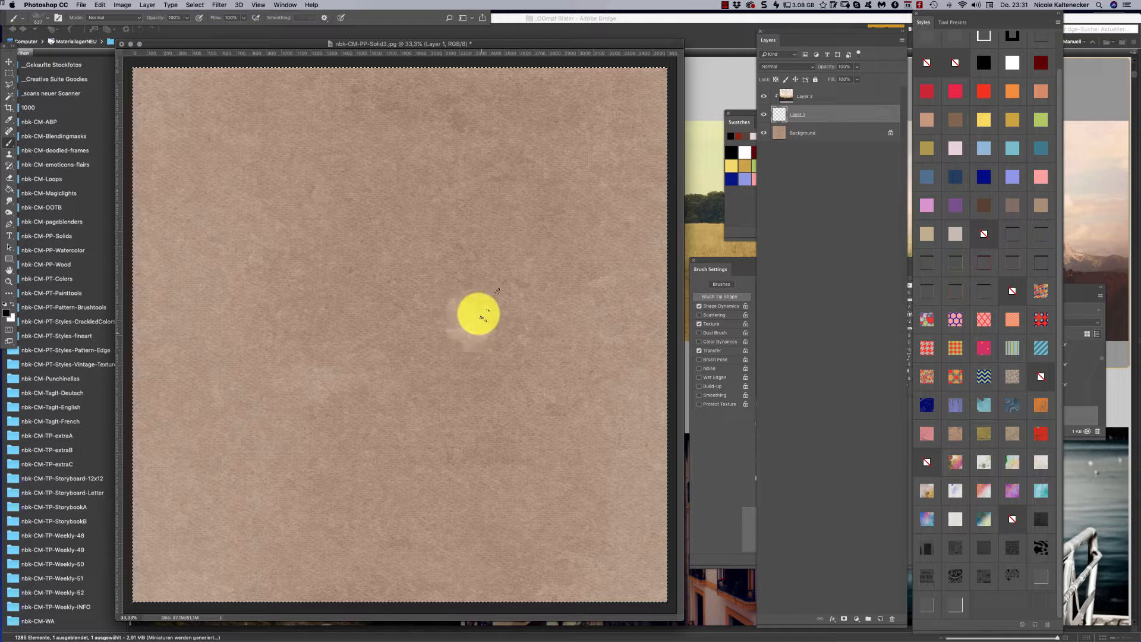
Step: Paint a brick-textured patch in the middle of the cleared layer with the brickwall watercolor brush
mouse_move(478, 314)
mouse_down()
mouse_move(509, 331)
mouse_move(444, 253)
mouse_move(401, 314)
mouse_move(419, 340)
mouse_move(454, 277)
mouse_move(433, 268)
mouse_move(387, 288)
mouse_move(423, 287)
mouse_move(451, 241)
mouse_move(511, 293)
mouse_move(492, 419)
mouse_move(482, 364)
mouse_move(457, 339)
mouse_move(414, 394)
mouse_move(471, 326)
mouse_up()
super+click(475, 317)
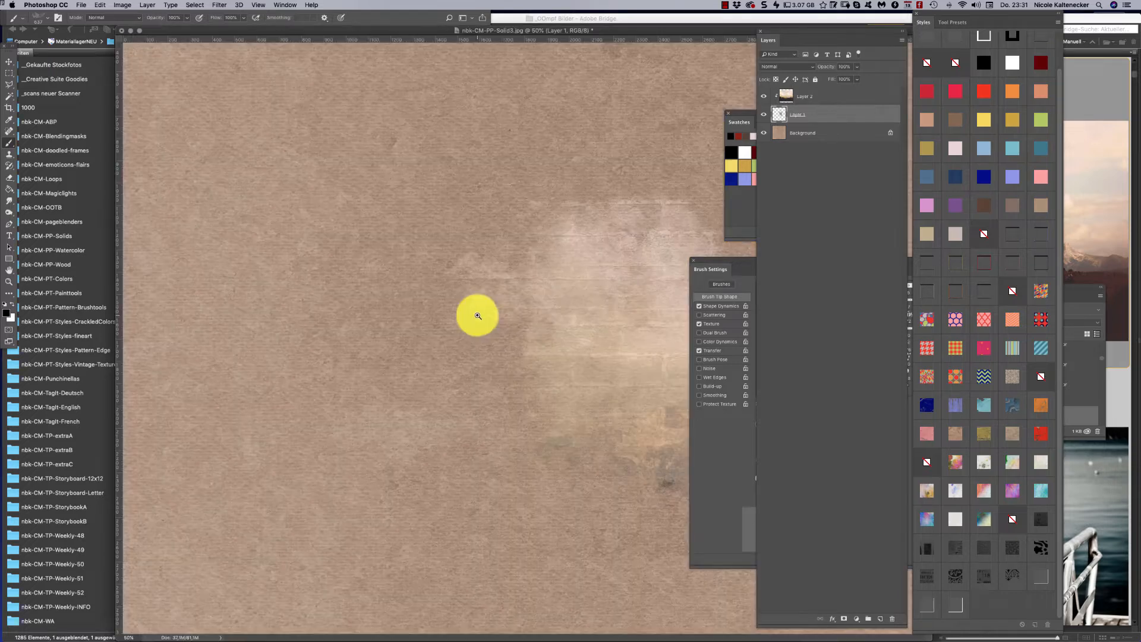
Step: Move the document window and the floating Styles, Layers and Swatches panels aside to free space for the canvas
drag(719, 31, 617, 20)
click(728, 259)
mouse_move(728, 260)
mouse_down()
mouse_move(1013, 152)
mouse_move(1111, 64)
mouse_up()
drag(951, 18, 1066, 26)
drag(875, 33, 1004, 24)
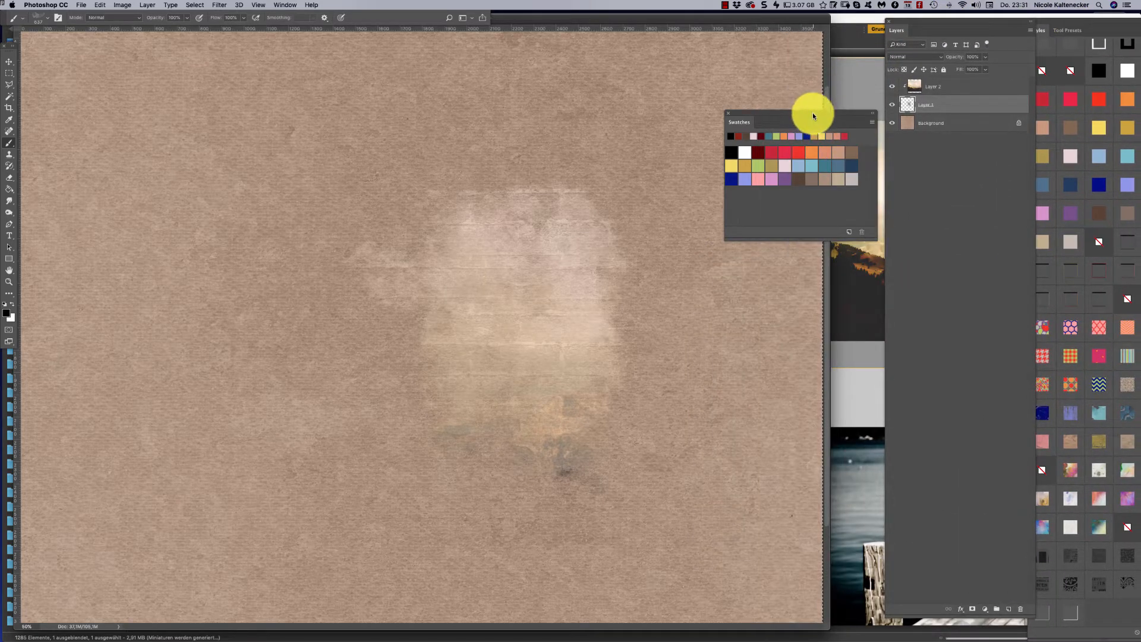
drag(812, 111, 923, 191)
Step: Widen the brick-textured mask to both sides and down over the mountains with the brickwall watercolor brush
mouse_move(537, 296)
mouse_down()
mouse_move(644, 280)
mouse_move(542, 316)
mouse_move(453, 237)
mouse_move(393, 267)
mouse_up()
mouse_move(378, 413)
mouse_down()
mouse_move(279, 349)
mouse_move(394, 473)
mouse_move(468, 466)
mouse_move(584, 413)
mouse_move(642, 346)
mouse_move(665, 355)
mouse_move(588, 377)
mouse_move(527, 309)
mouse_move(656, 375)
mouse_move(527, 474)
mouse_move(438, 411)
mouse_up()
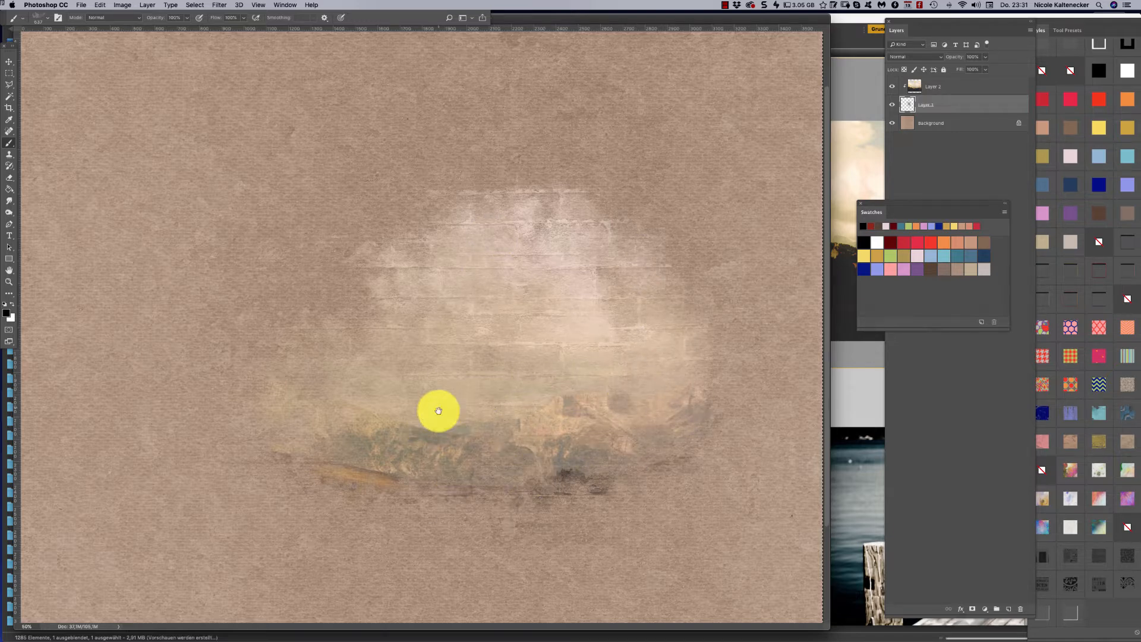
alt+click(529, 400)
drag(564, 583, 894, 640)
drag(365, 397, 332, 360)
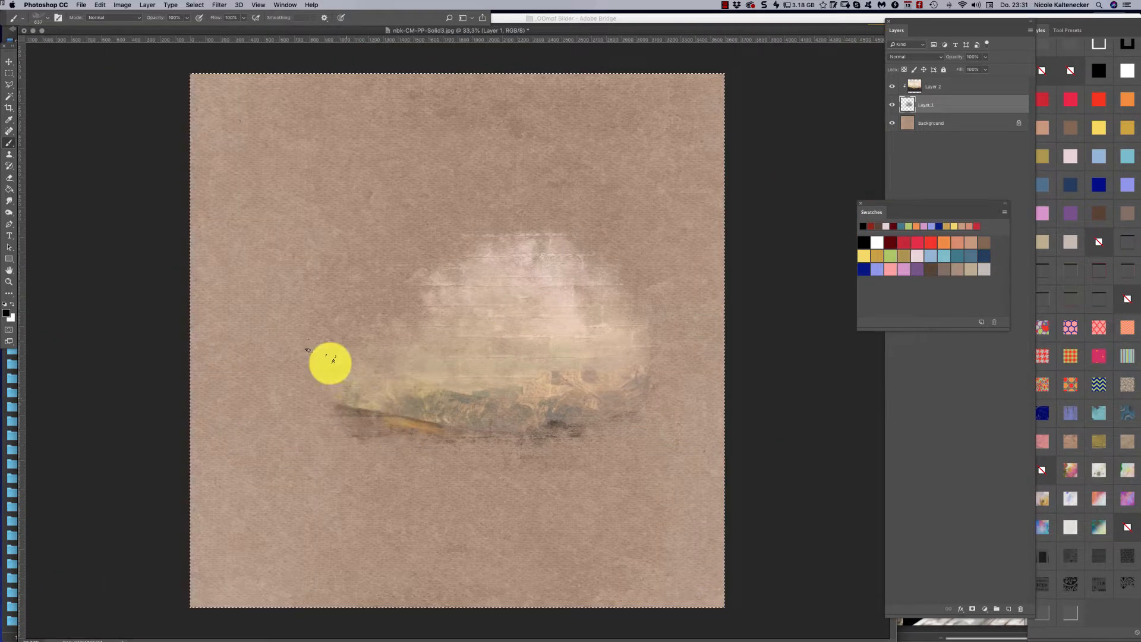
Step: Paint soft, cracked edges around the mask's sky and out to both canvas sides along the hills with the cracked watercolor brush
right_click(442, 337)
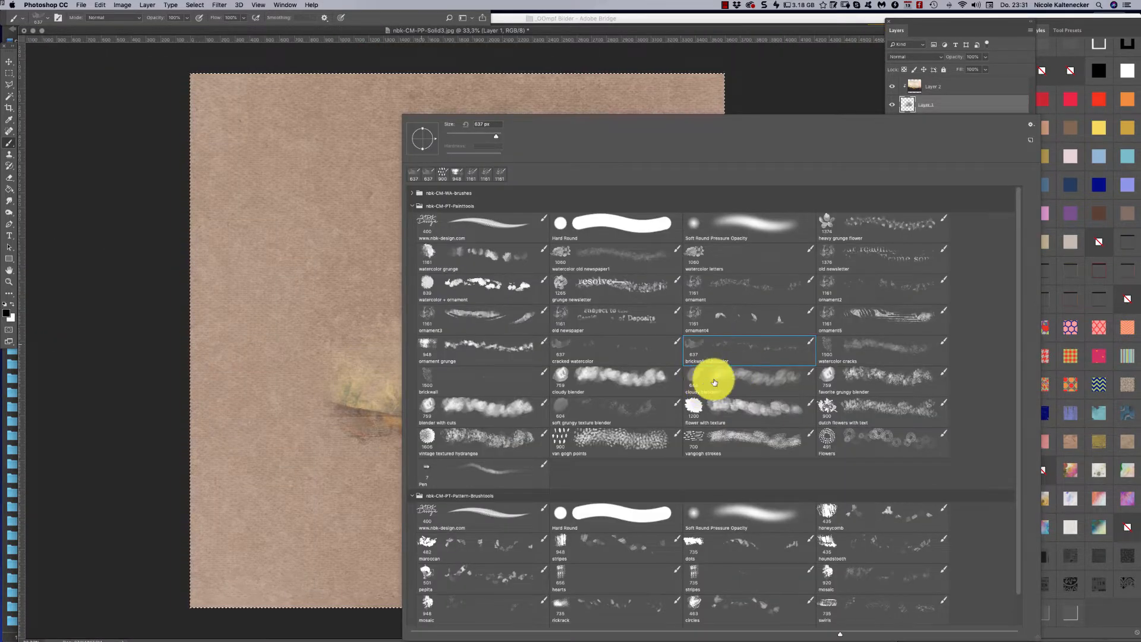
click(585, 349)
click(360, 331)
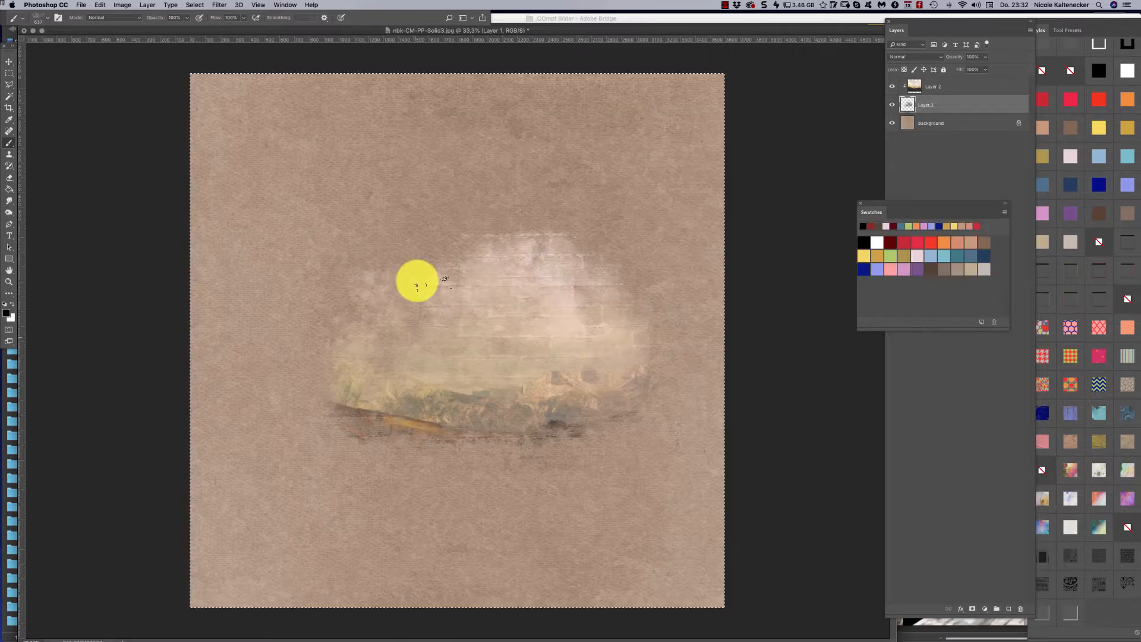
mouse_move(427, 293)
mouse_down()
mouse_move(412, 243)
mouse_move(329, 321)
mouse_up()
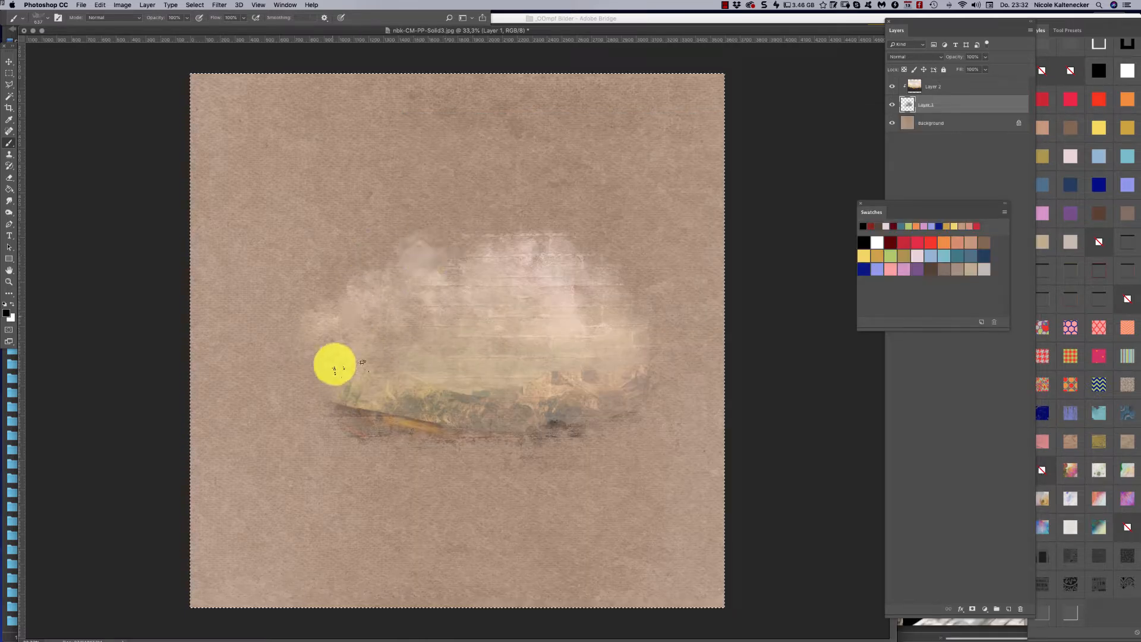
mouse_move(335, 369)
mouse_down()
mouse_move(290, 389)
mouse_move(310, 354)
mouse_move(240, 381)
mouse_up()
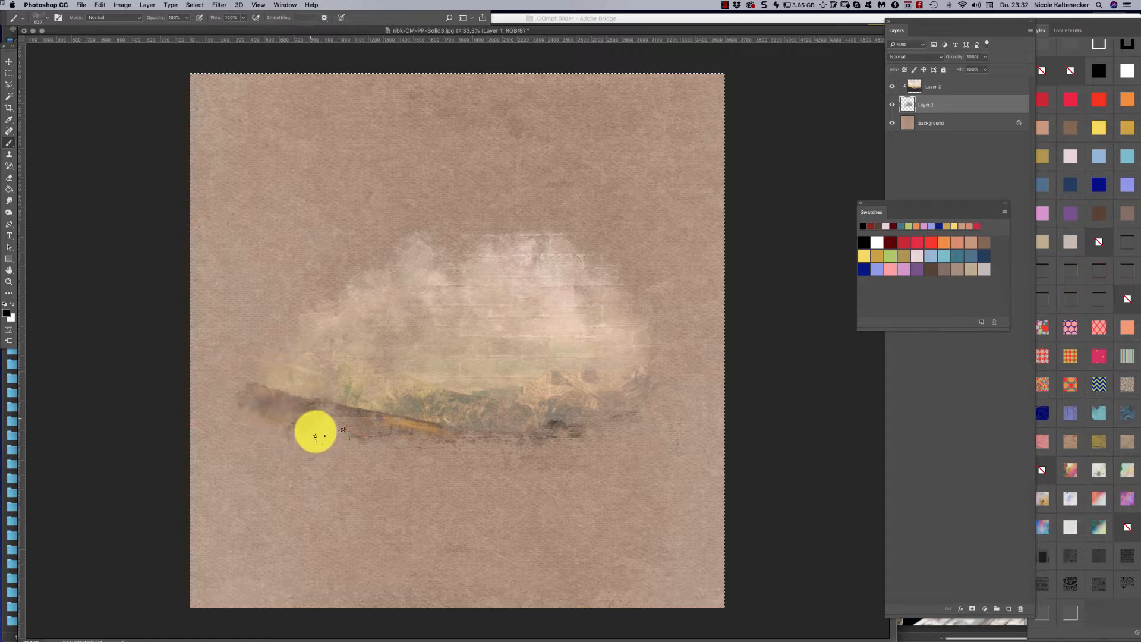
mouse_move(315, 432)
mouse_down()
mouse_move(380, 399)
mouse_move(481, 445)
mouse_move(506, 422)
mouse_move(544, 448)
mouse_move(558, 443)
mouse_move(575, 465)
mouse_move(430, 456)
mouse_up()
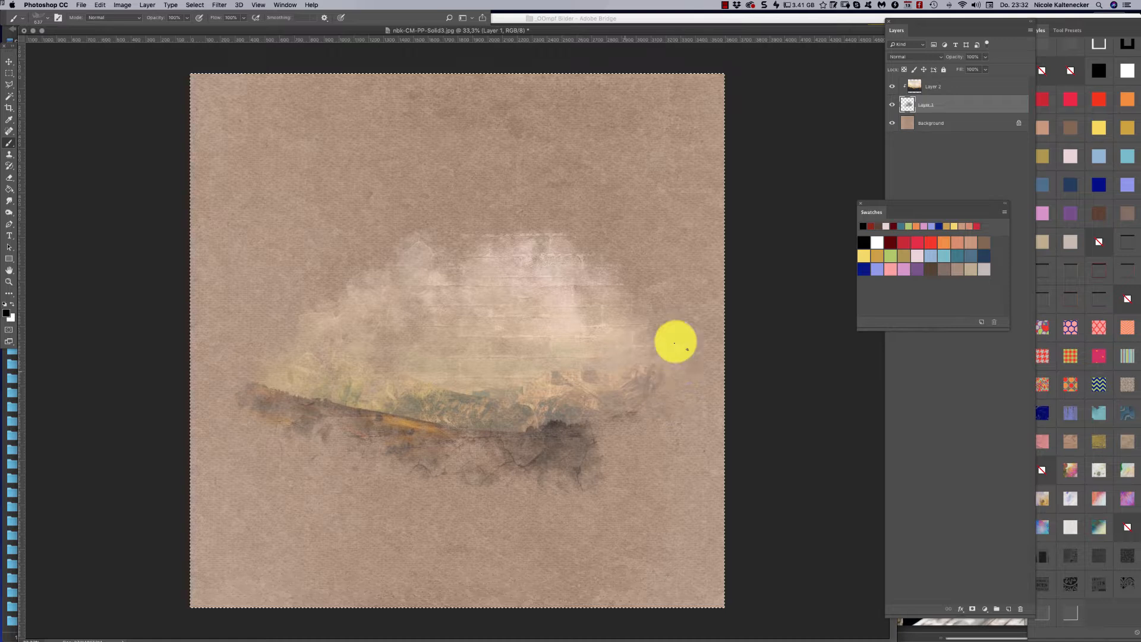
mouse_move(721, 389)
mouse_down()
mouse_move(677, 431)
mouse_move(637, 401)
mouse_move(585, 448)
mouse_up()
mouse_move(380, 361)
mouse_down()
mouse_move(277, 356)
mouse_move(301, 413)
mouse_move(226, 390)
mouse_move(210, 394)
mouse_move(202, 418)
mouse_up()
Step: Stamp brick-line texture around the mask's sky and below the dark hillside with the brickwall brush
right_click(650, 331)
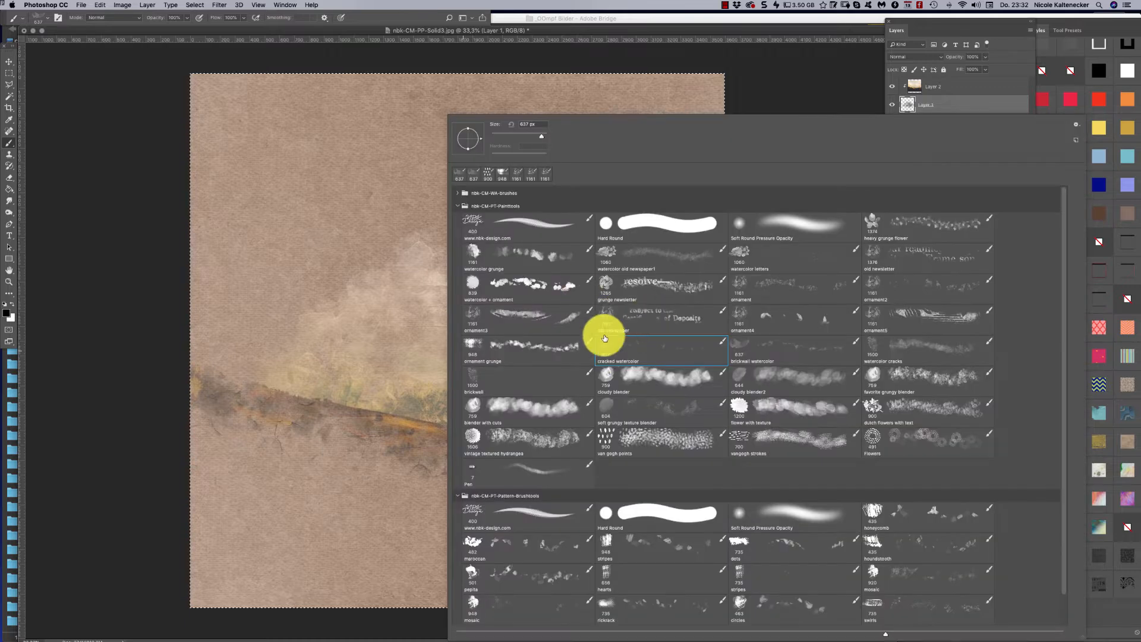
click(547, 377)
mouse_move(309, 311)
mouse_down()
mouse_move(292, 344)
mouse_move(256, 356)
mouse_move(292, 327)
mouse_move(326, 325)
mouse_move(307, 347)
mouse_move(234, 343)
mouse_move(296, 447)
mouse_move(354, 451)
mouse_move(380, 430)
mouse_move(379, 444)
mouse_move(397, 397)
mouse_move(469, 356)
mouse_up()
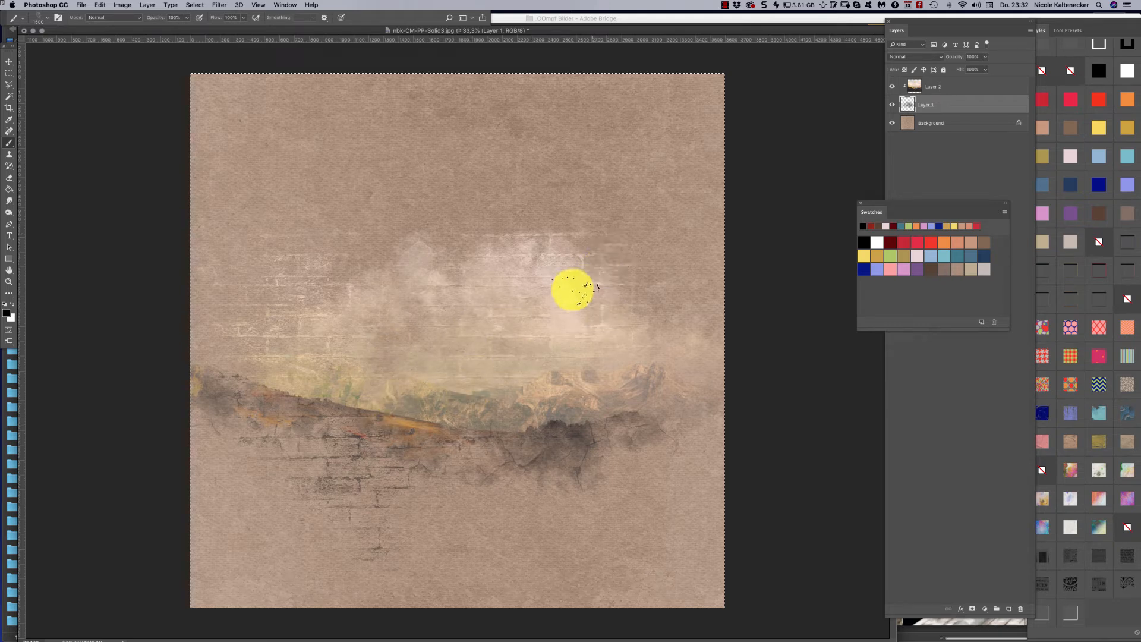
Step: Add more brickwall brush lines above the bright sky and along the dark hillside
mouse_move(537, 260)
mouse_down()
mouse_move(570, 311)
mouse_move(536, 305)
mouse_up()
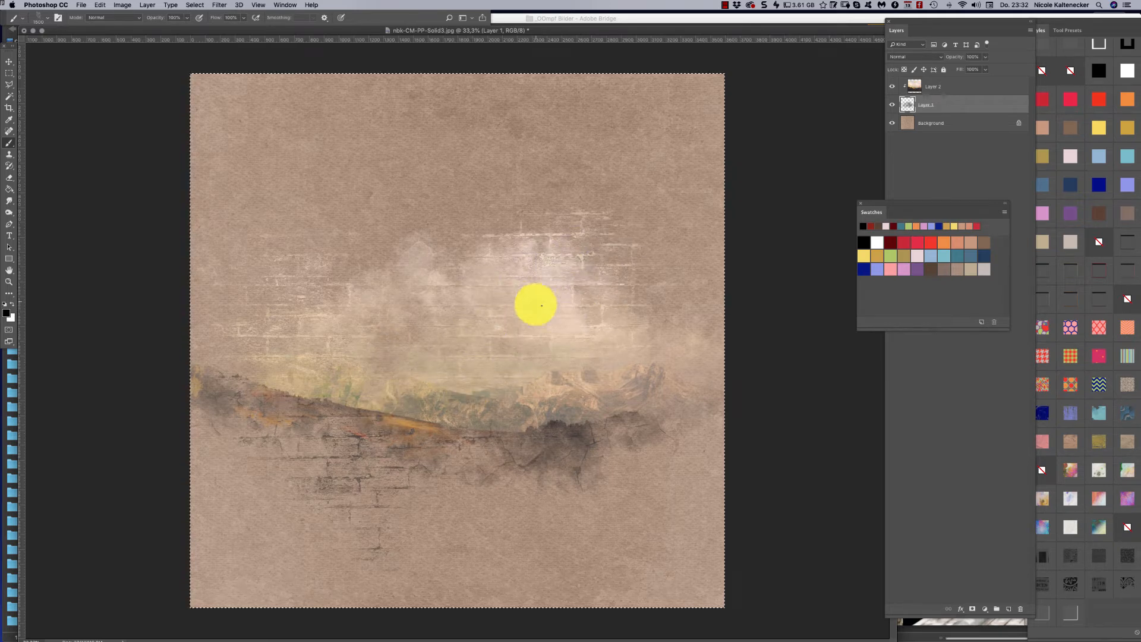
drag(442, 275, 341, 302)
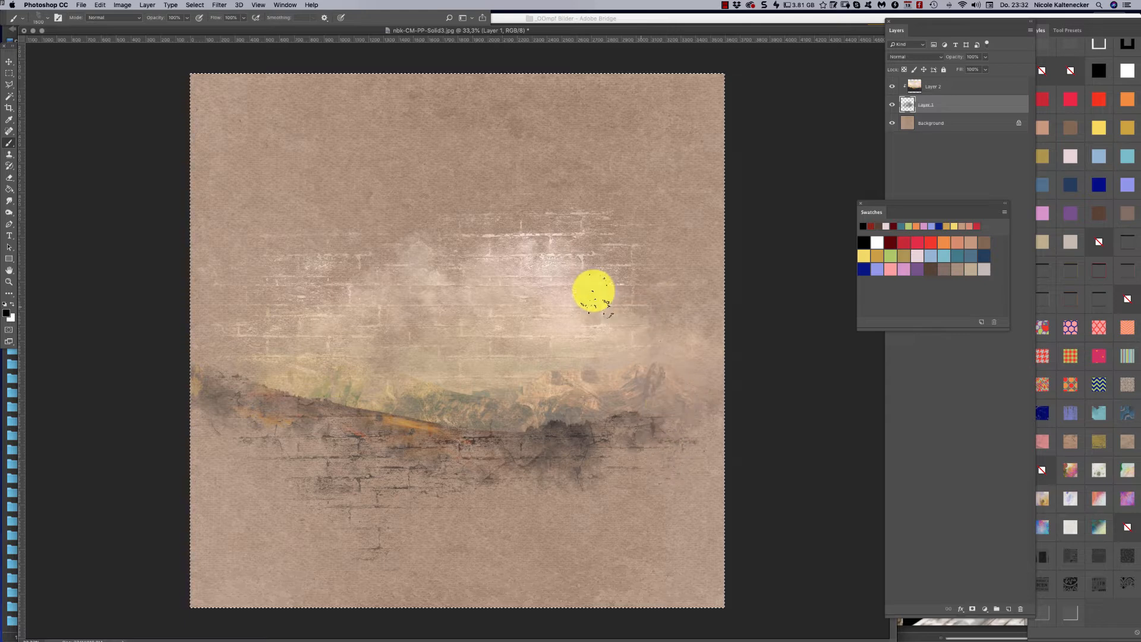
Step: Reveal the right-hand mountains and the adjoining clouds by painting the mask with the cloudy blender brush
right_click(694, 287)
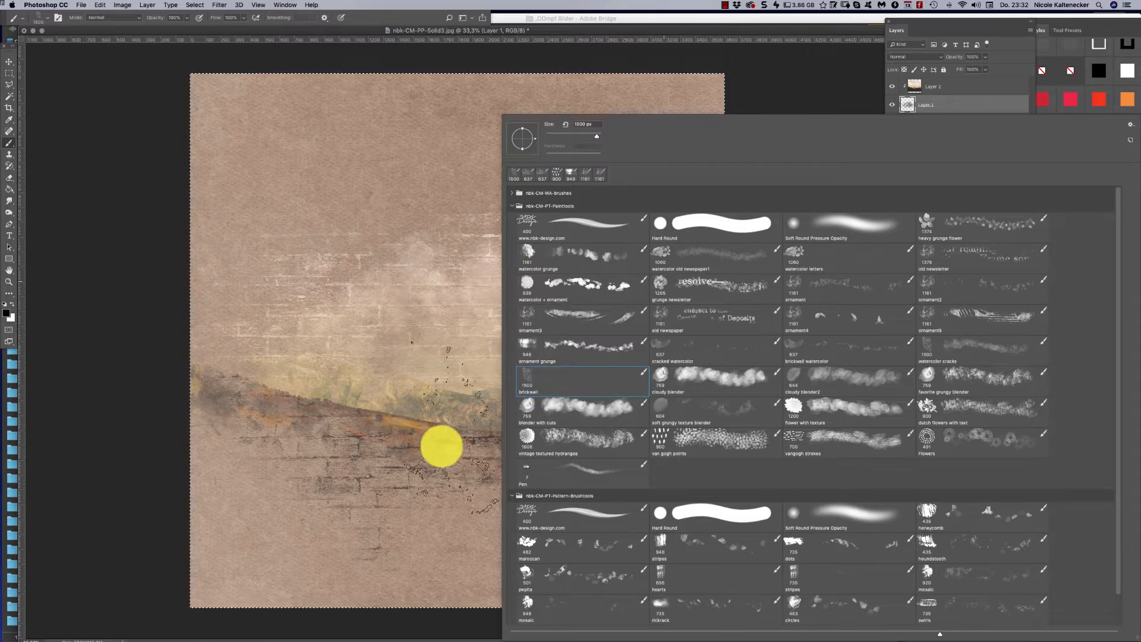
click(701, 372)
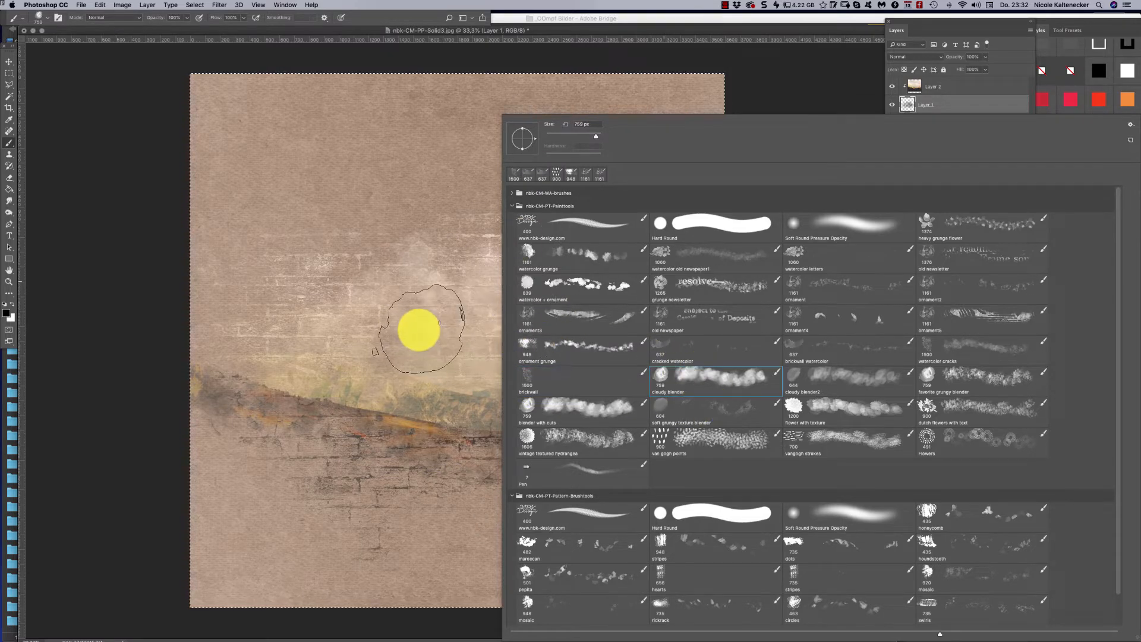
key(Return)
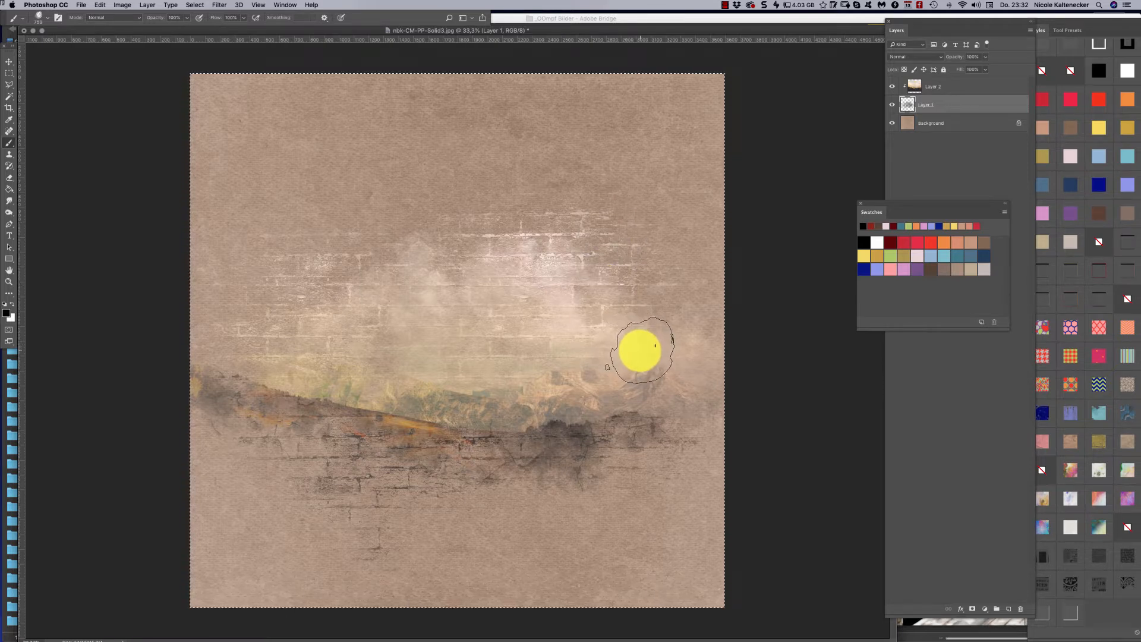
mouse_move(640, 351)
mouse_down()
mouse_move(663, 358)
mouse_move(634, 442)
mouse_move(654, 350)
mouse_up()
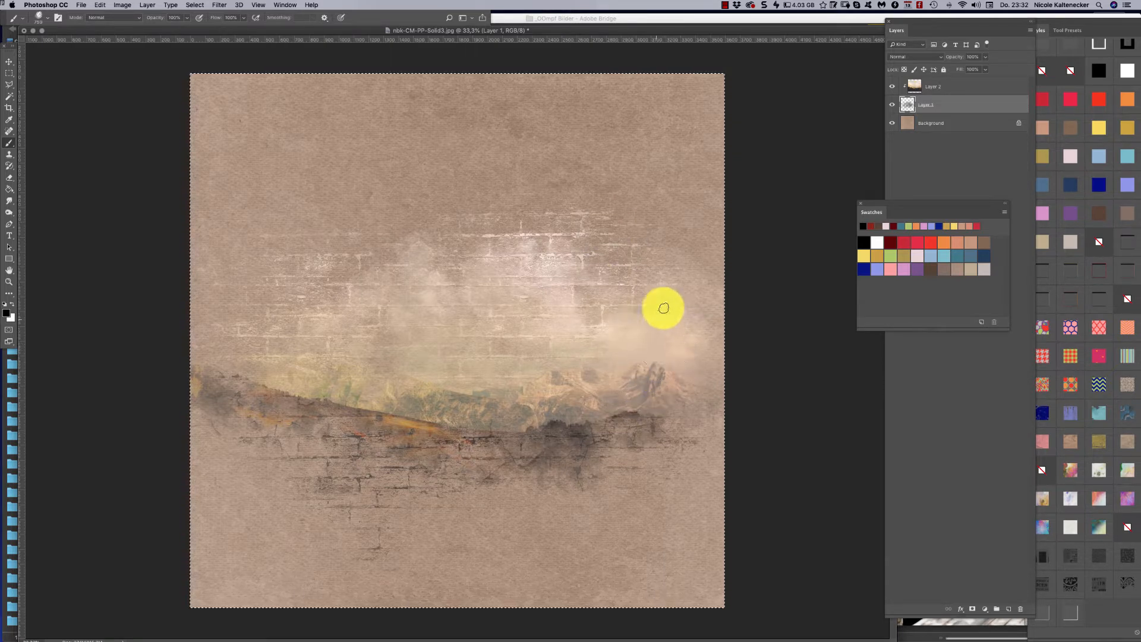
right_click(614, 199)
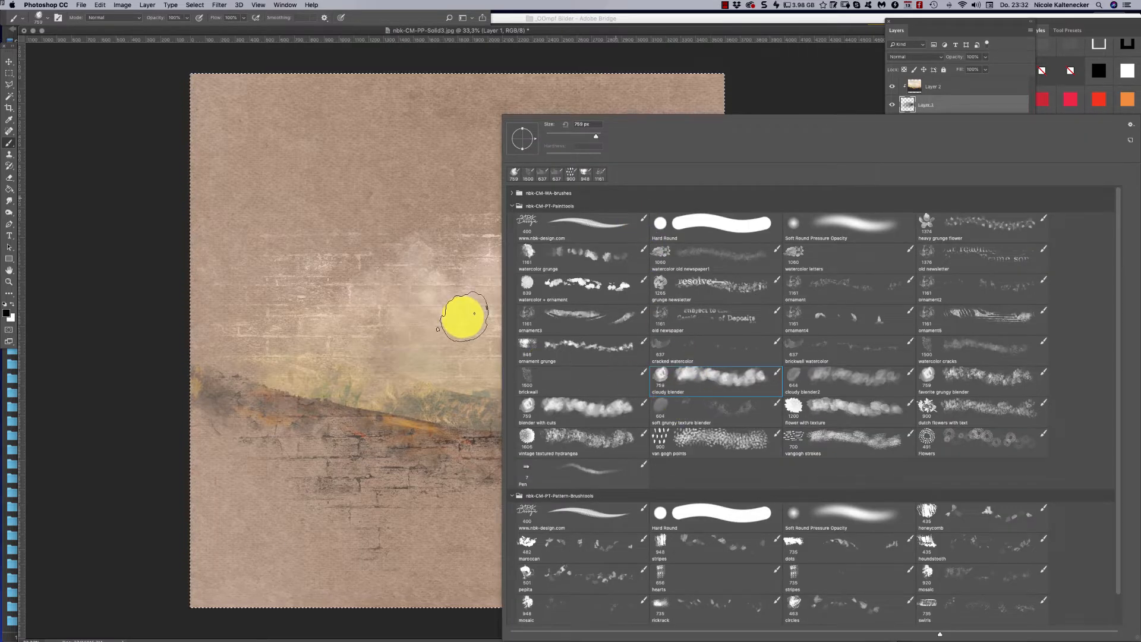
drag(464, 327, 492, 326)
drag(590, 320, 600, 303)
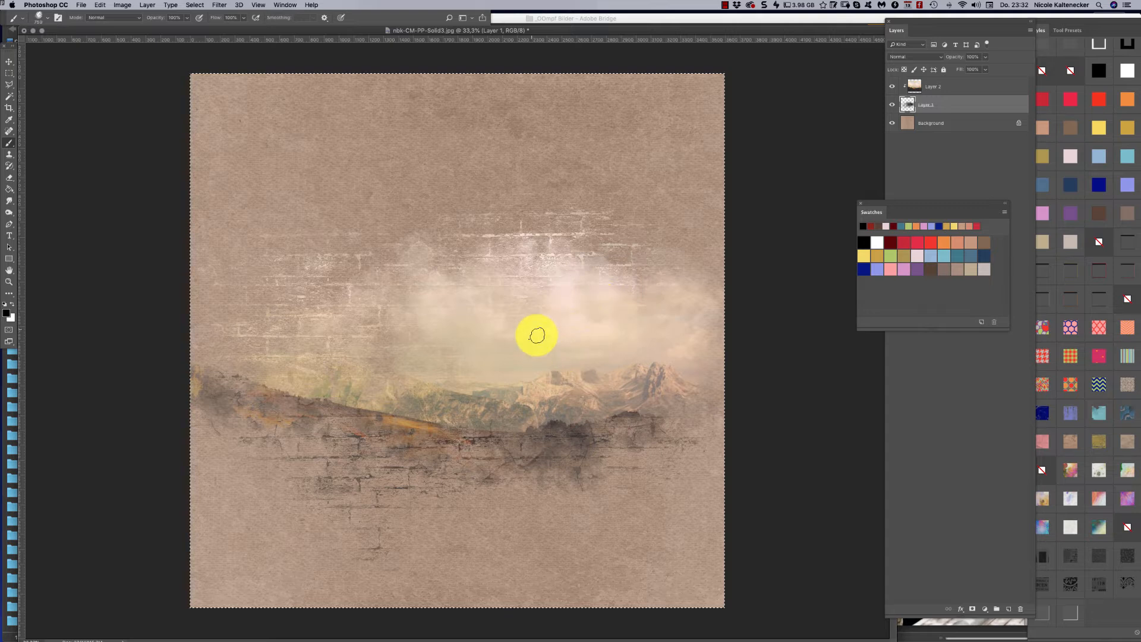
Step: Fill in the middle and left parts of the sky, mountains and hillside with soft cloudy blender strokes
mouse_move(502, 303)
mouse_down()
mouse_move(431, 330)
mouse_move(394, 311)
mouse_move(385, 347)
mouse_move(313, 355)
mouse_move(418, 277)
mouse_move(507, 298)
mouse_move(519, 342)
mouse_move(534, 321)
mouse_move(556, 317)
mouse_move(474, 316)
mouse_move(490, 334)
mouse_move(463, 101)
mouse_move(505, 218)
mouse_move(492, 304)
mouse_move(537, 292)
mouse_move(540, 268)
mouse_move(546, 277)
mouse_move(527, 365)
mouse_move(539, 360)
mouse_move(555, 295)
mouse_move(526, 336)
mouse_move(507, 289)
mouse_move(489, 280)
mouse_move(290, 288)
mouse_move(392, 150)
mouse_move(589, 191)
mouse_up()
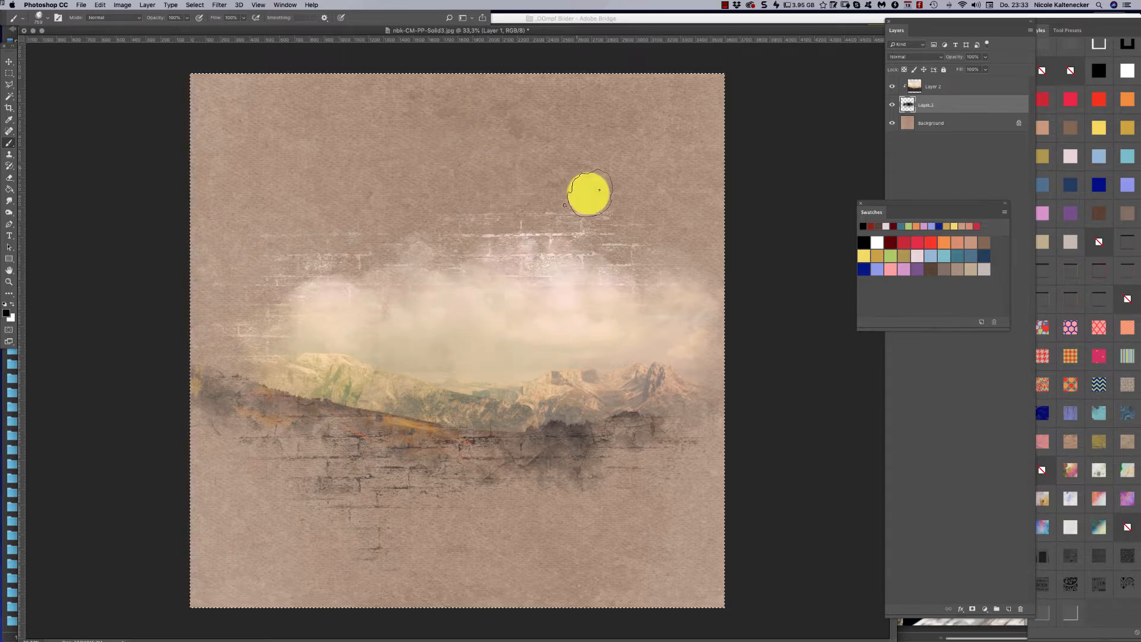
mouse_move(470, 363)
mouse_down()
mouse_move(542, 260)
mouse_move(497, 213)
mouse_move(486, 150)
mouse_move(530, 357)
mouse_move(517, 355)
mouse_move(537, 305)
mouse_move(479, 336)
mouse_move(450, 330)
mouse_move(275, 364)
mouse_move(293, 329)
mouse_move(484, 153)
mouse_move(442, 236)
mouse_up()
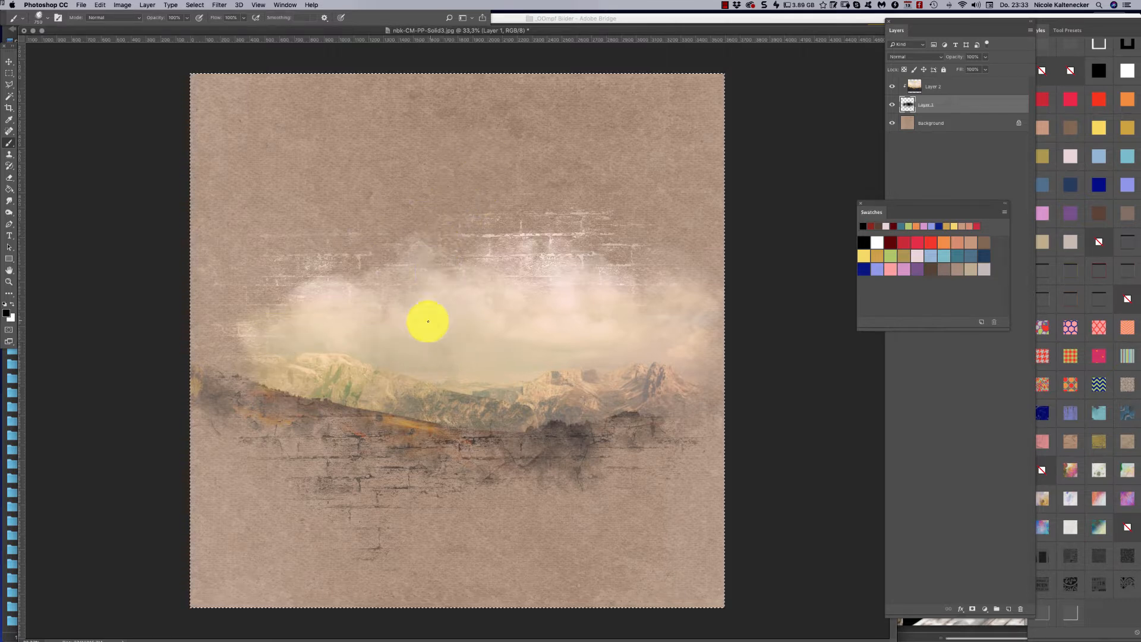
mouse_move(428, 321)
mouse_down()
mouse_move(401, 293)
mouse_move(388, 312)
mouse_up()
drag(483, 319, 508, 319)
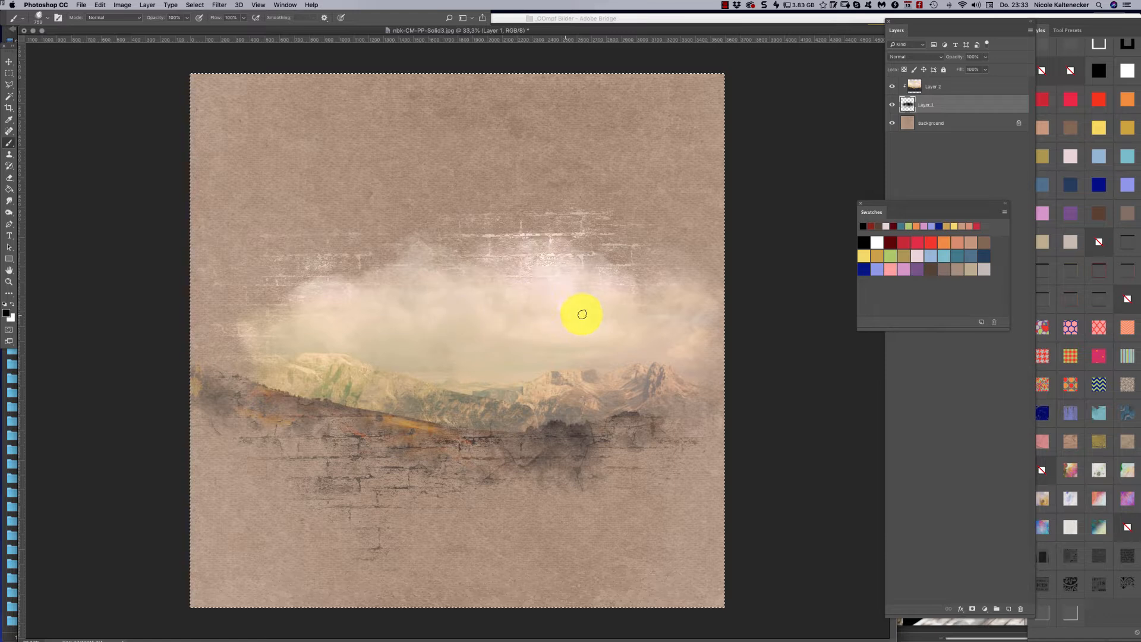
drag(618, 324, 618, 170)
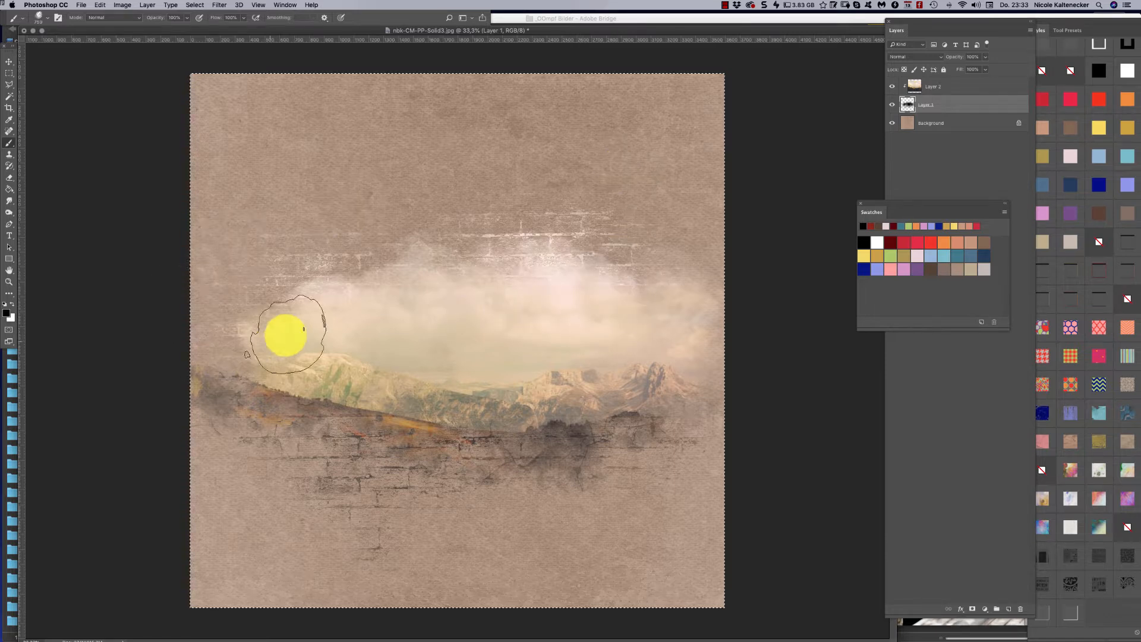
mouse_move(285, 335)
mouse_down()
mouse_move(250, 346)
mouse_move(318, 333)
mouse_up()
mouse_move(516, 328)
mouse_down()
mouse_move(484, 285)
mouse_move(438, 339)
mouse_move(618, 315)
mouse_move(571, 282)
mouse_move(588, 257)
mouse_move(542, 240)
mouse_move(204, 273)
mouse_move(408, 217)
mouse_move(591, 242)
mouse_move(669, 403)
mouse_move(499, 29)
mouse_up()
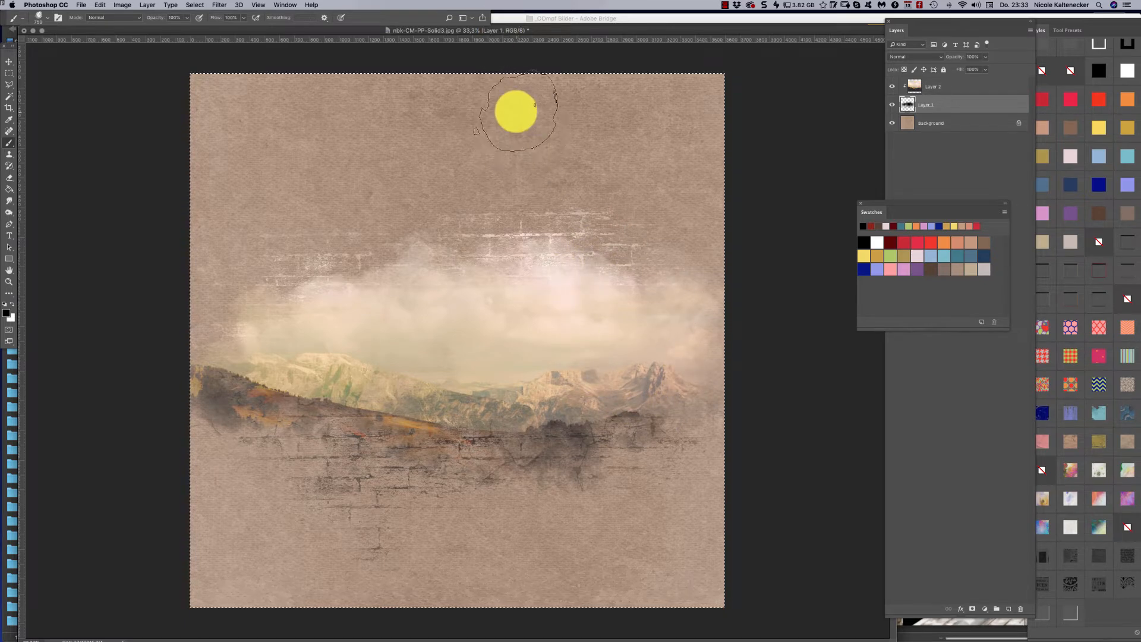
Step: Roughen the sky's upper edge with the ornament grunge brush and widen the clouds to both canvas sides with the watercolor grunge brush
right_click(529, 354)
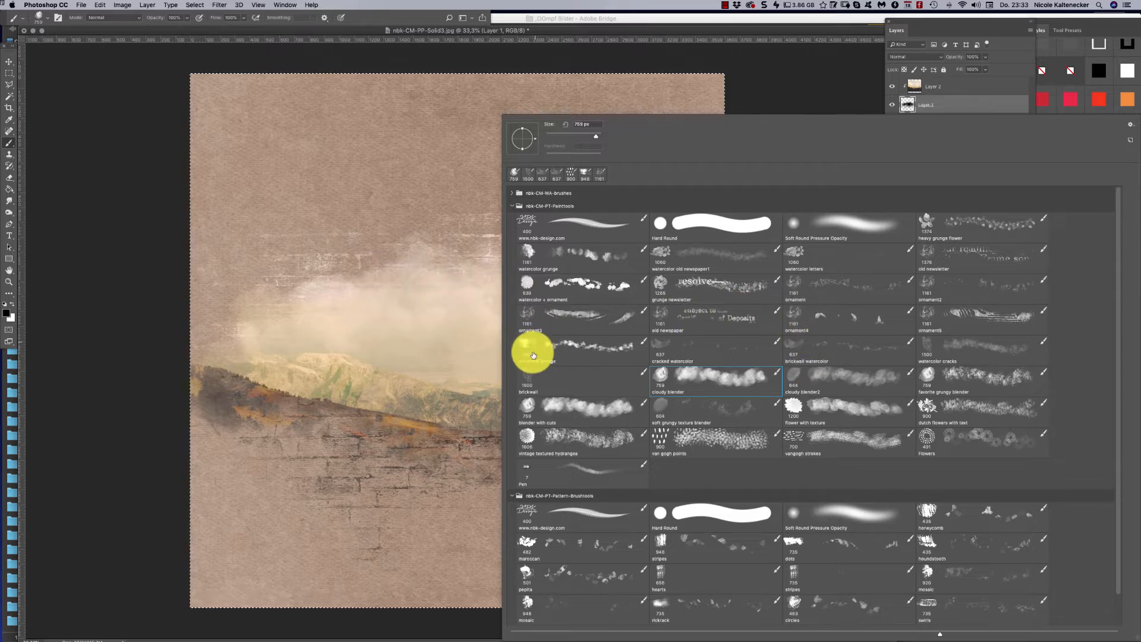
mouse_move(302, 310)
mouse_down()
mouse_move(296, 286)
mouse_move(342, 274)
mouse_move(365, 284)
mouse_move(394, 266)
mouse_up()
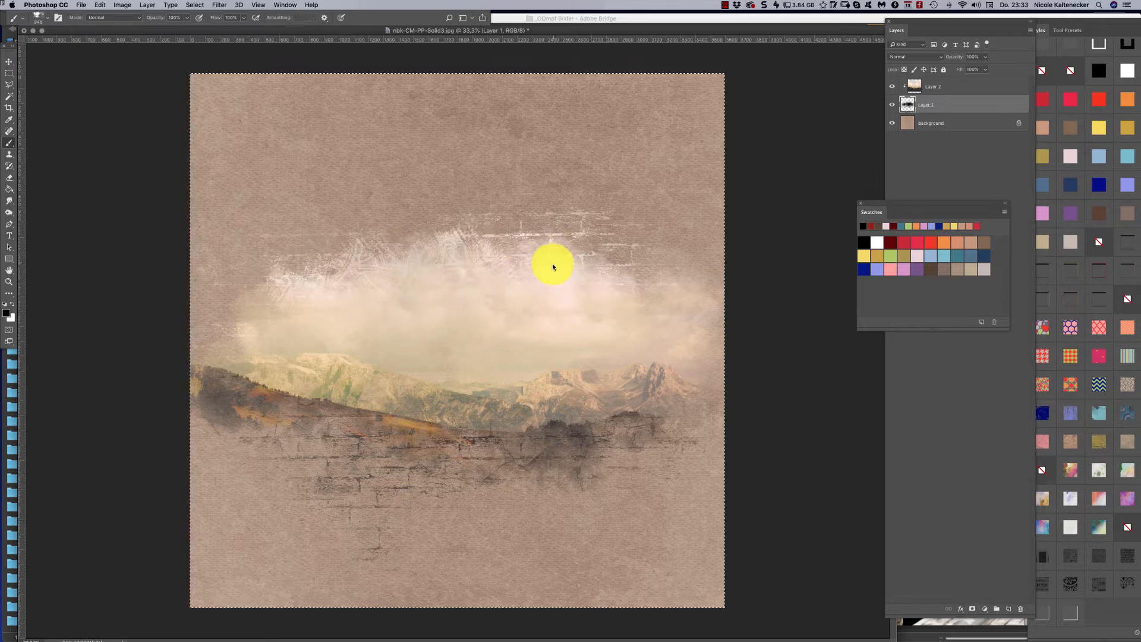
right_click(656, 245)
click(562, 262)
mouse_move(358, 271)
mouse_down()
mouse_move(383, 255)
mouse_move(403, 269)
mouse_move(419, 252)
mouse_move(449, 272)
mouse_move(534, 229)
mouse_move(590, 266)
mouse_move(615, 257)
mouse_move(641, 283)
mouse_move(598, 237)
mouse_move(641, 275)
mouse_move(462, 239)
mouse_move(447, 253)
mouse_move(141, 315)
mouse_move(273, 309)
mouse_move(211, 299)
mouse_move(227, 307)
mouse_move(260, 279)
mouse_move(270, 289)
mouse_move(337, 280)
mouse_move(286, 308)
mouse_move(208, 314)
mouse_move(644, 285)
mouse_move(682, 257)
mouse_move(722, 289)
mouse_move(693, 292)
mouse_move(691, 387)
mouse_up()
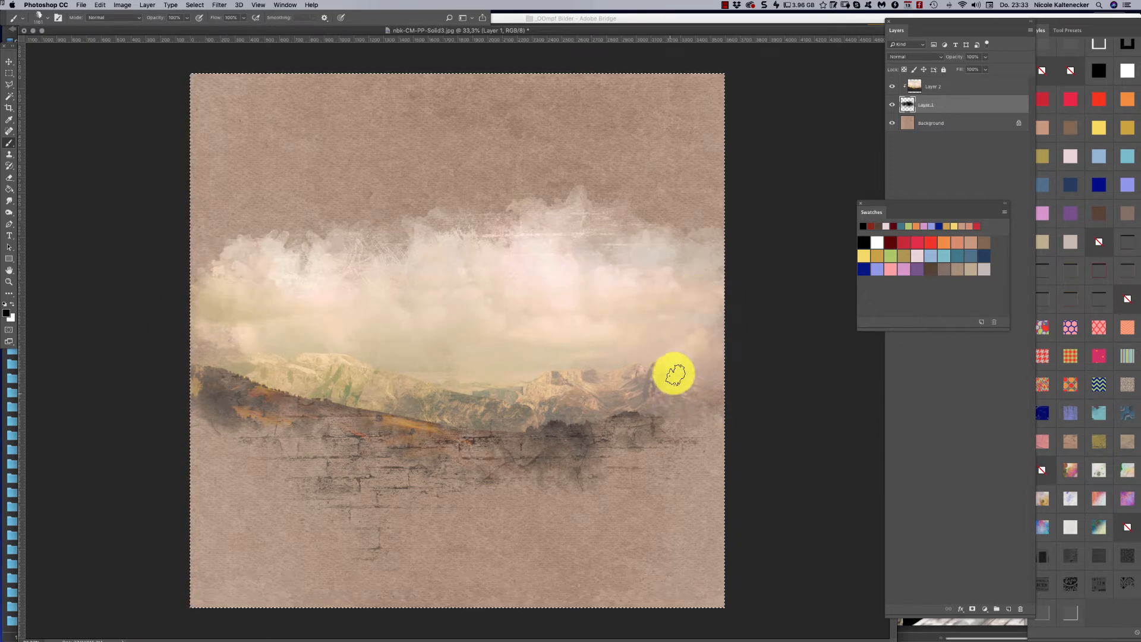
Step: Reveal the dark hillside across the canvas with a ragged lower edge using the watercolor cracks brush
right_click(397, 316)
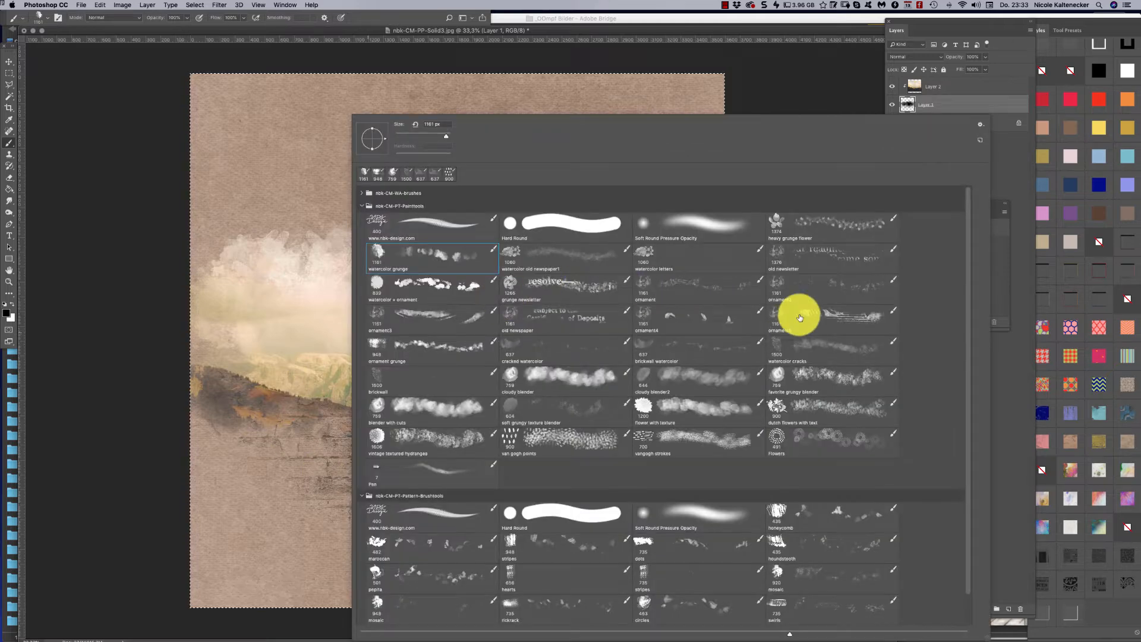
click(834, 399)
click(831, 356)
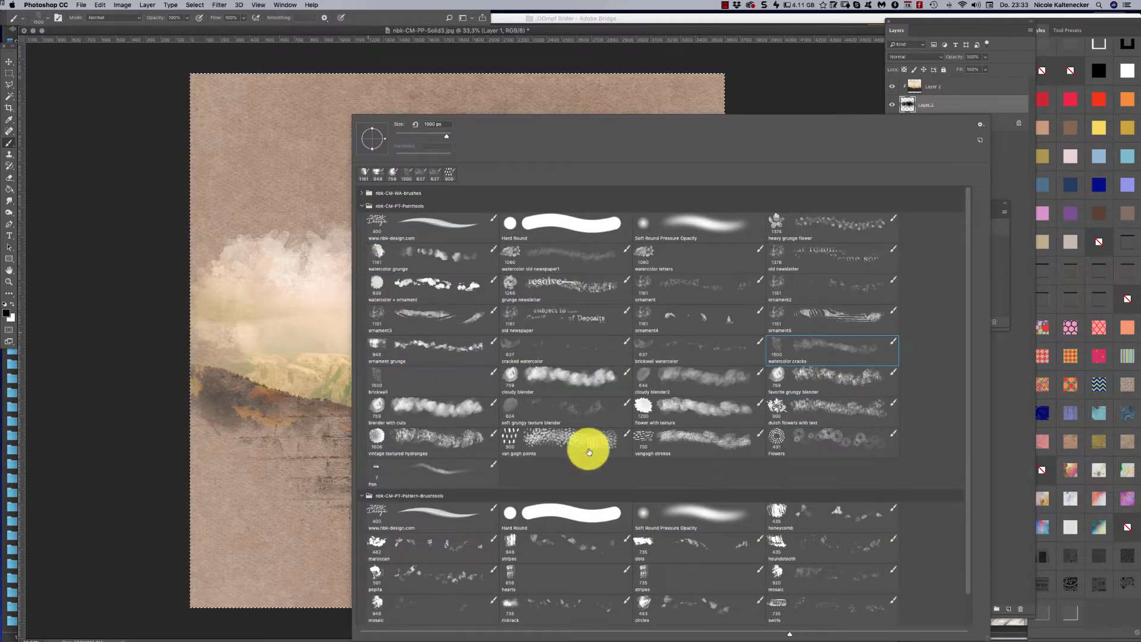
click(299, 456)
mouse_move(298, 456)
mouse_down()
mouse_move(297, 415)
mouse_move(408, 419)
mouse_move(429, 441)
mouse_move(499, 419)
mouse_move(541, 432)
mouse_move(582, 410)
mouse_move(655, 406)
mouse_move(683, 422)
mouse_move(678, 412)
mouse_move(578, 435)
mouse_move(557, 421)
mouse_move(508, 444)
mouse_move(414, 423)
mouse_move(384, 441)
mouse_move(362, 413)
mouse_move(320, 418)
mouse_move(311, 382)
mouse_move(223, 360)
mouse_up()
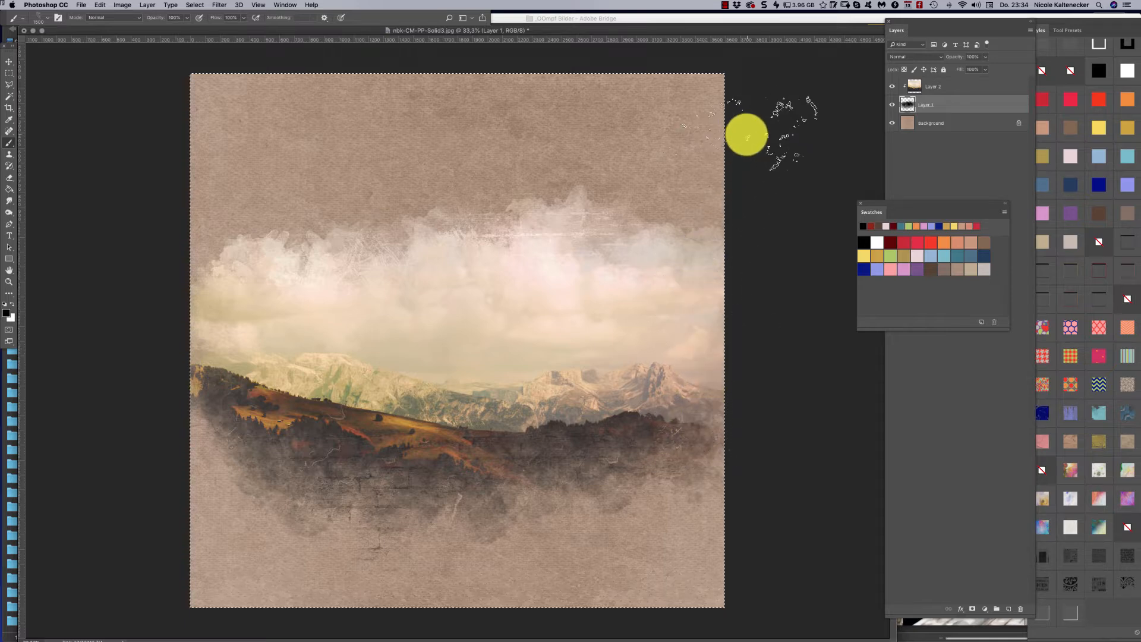
Step: Draw thin arcs above the clouds and loose curves over the lower hillside on the mask layer with the 7 px Pen brush
right_click(754, 385)
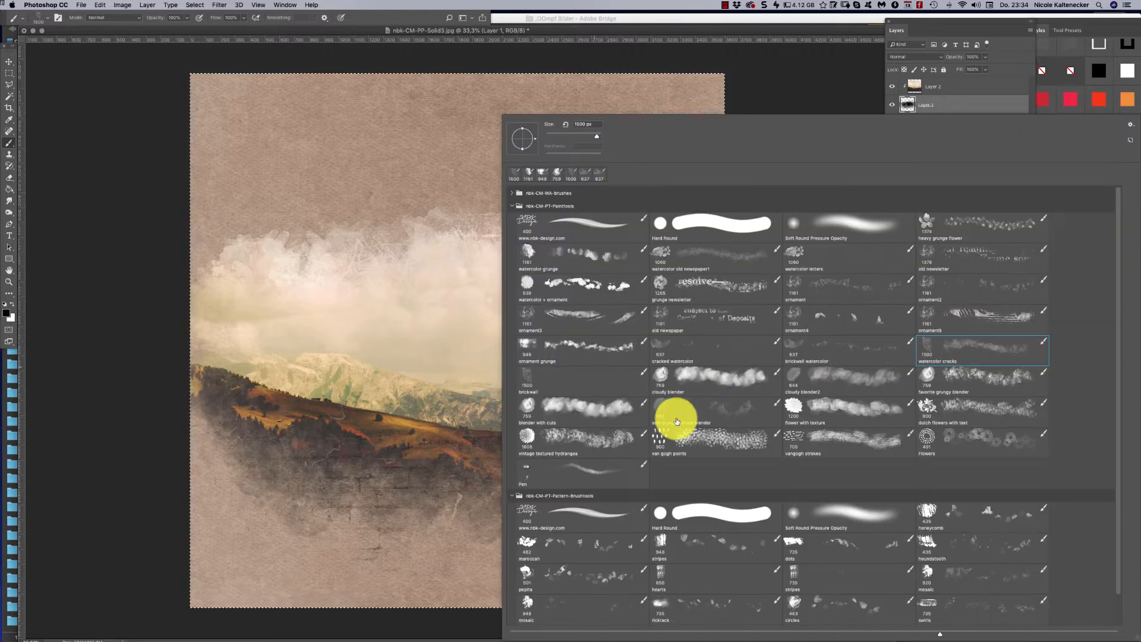
click(588, 473)
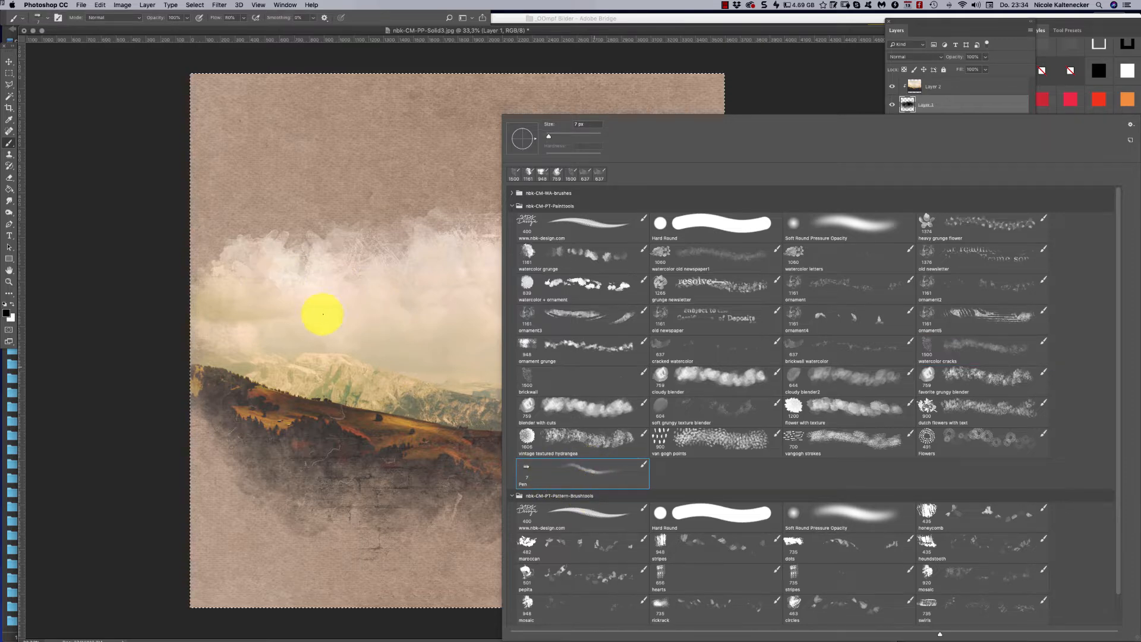
click(355, 301)
drag(288, 247, 542, 214)
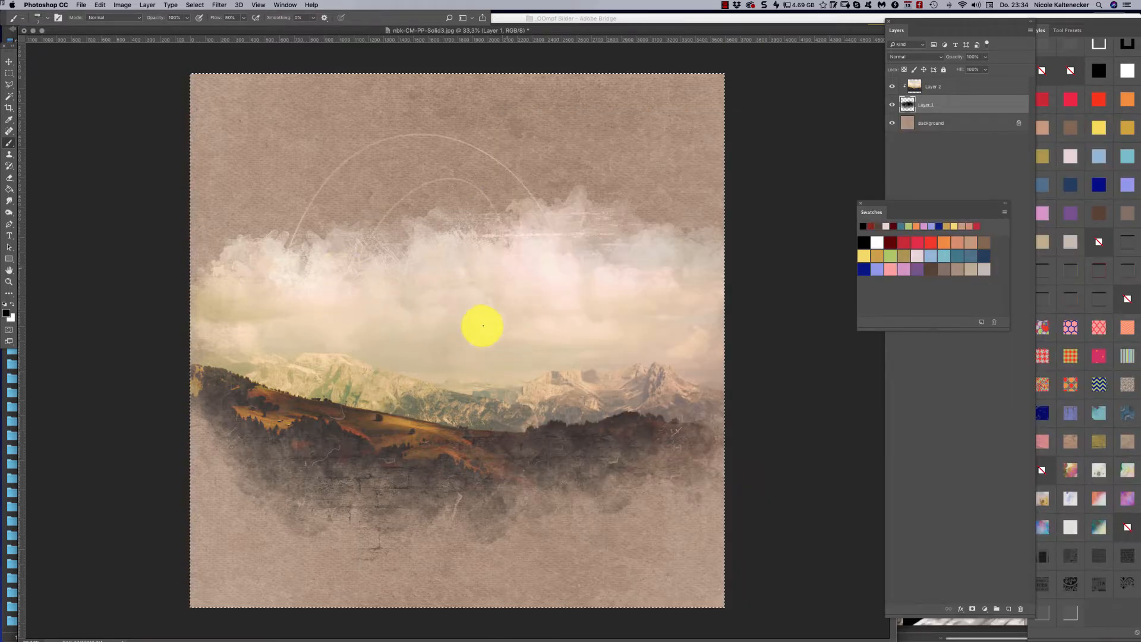
drag(511, 339, 870, 124)
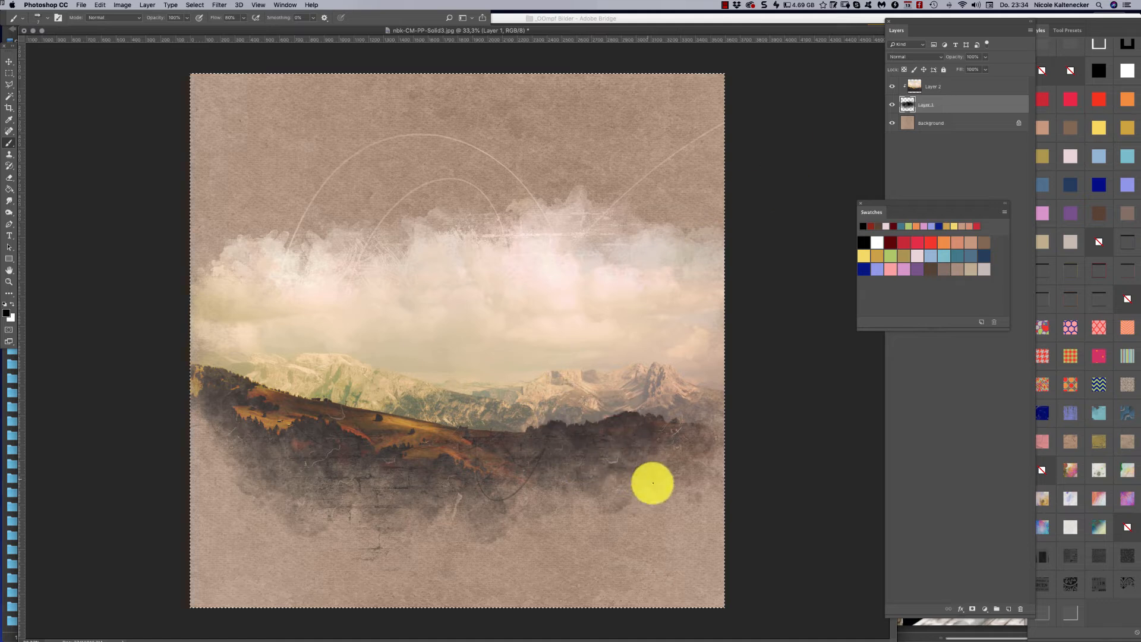
mouse_move(653, 483)
mouse_down()
mouse_move(130, 479)
mouse_move(718, 375)
mouse_move(579, 219)
mouse_up()
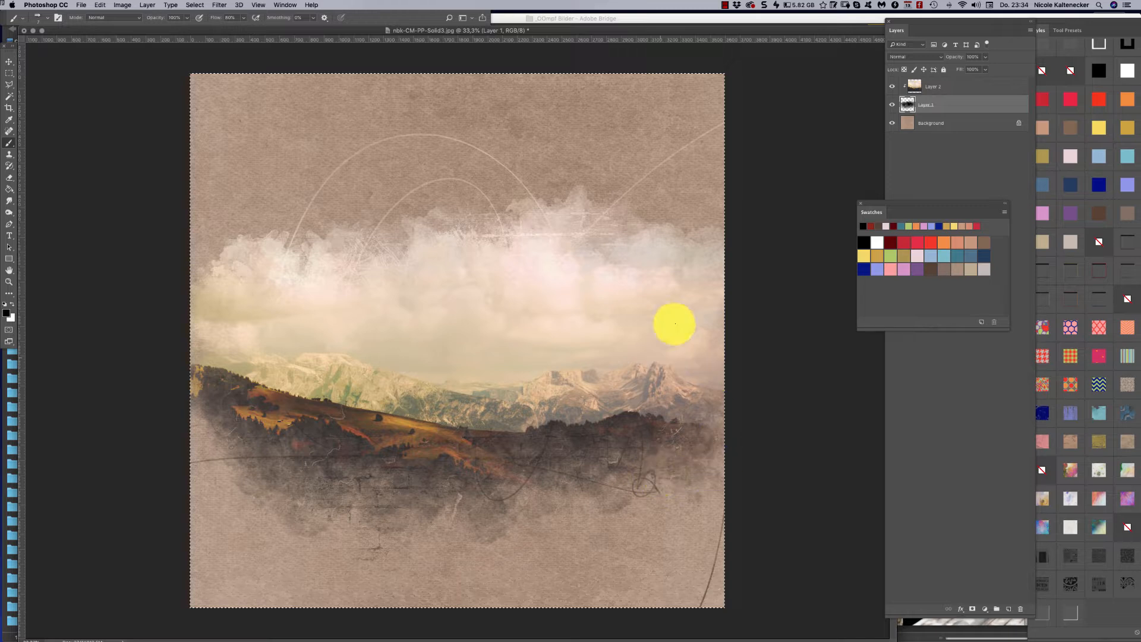
Step: Add a new layer, move it above the clipped photo layer and release it from the clipping mask
key(super+shift+n)
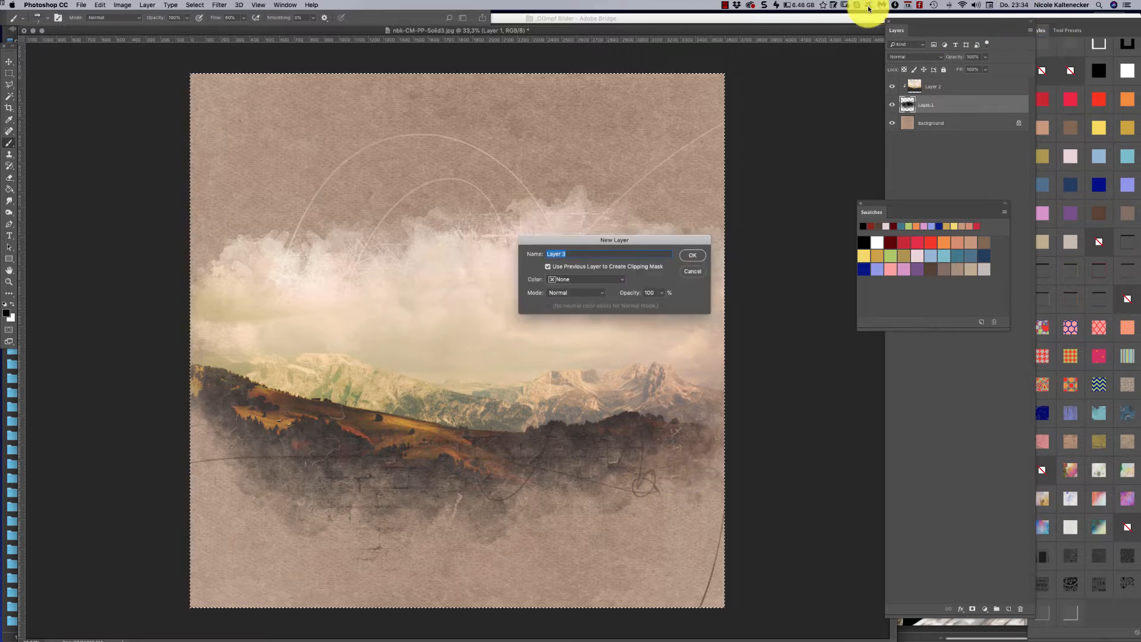
key(Return)
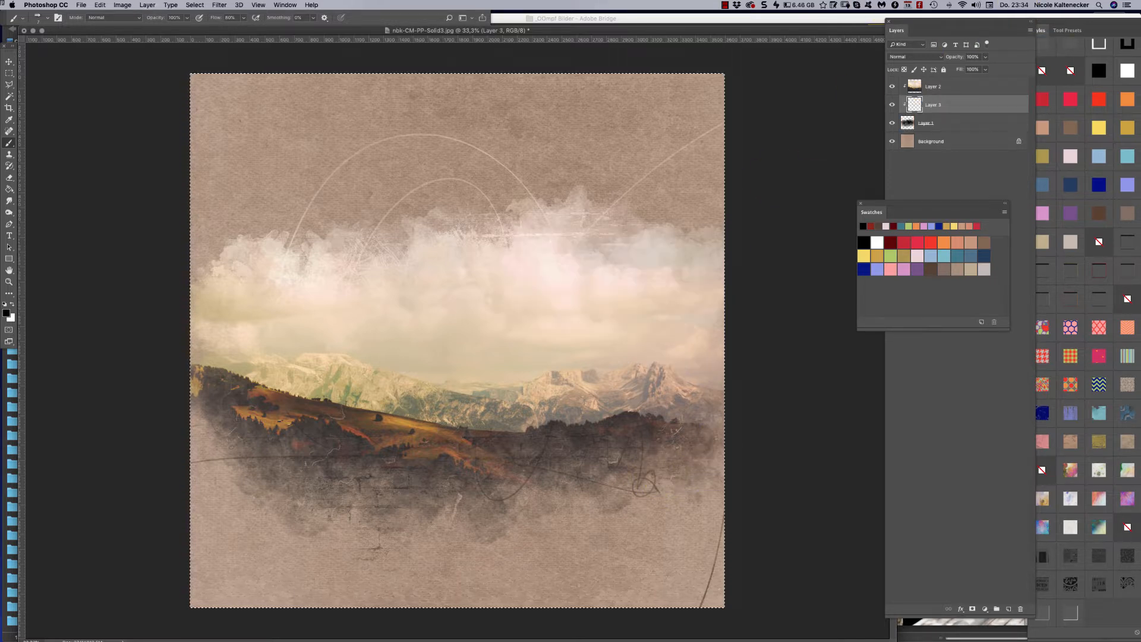
key(super+bracketright)
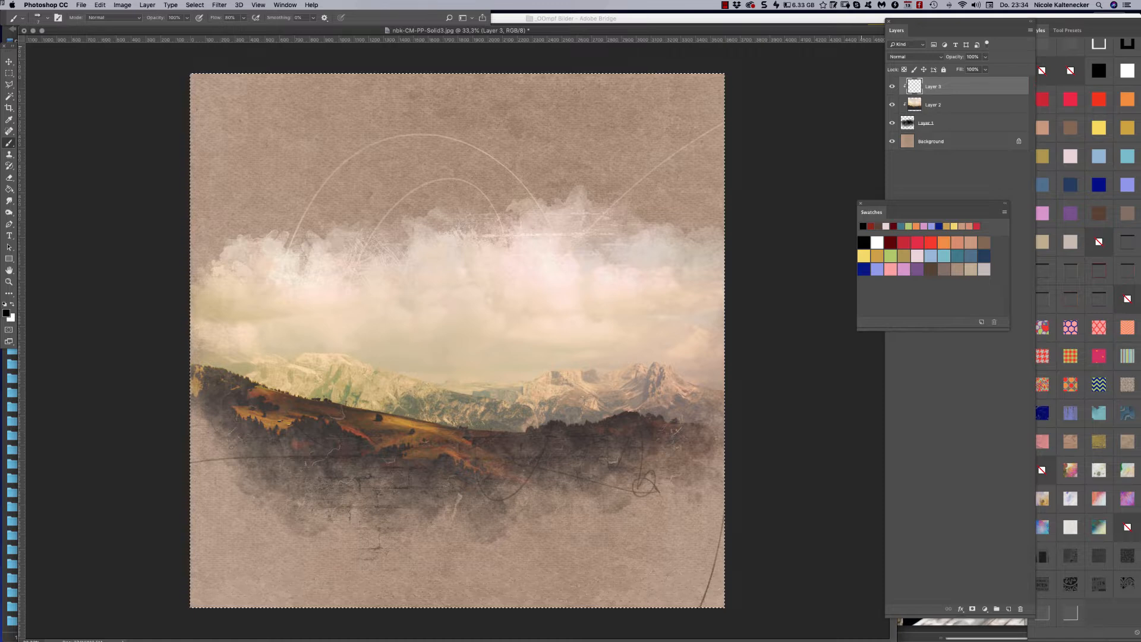
key(super+alt+g)
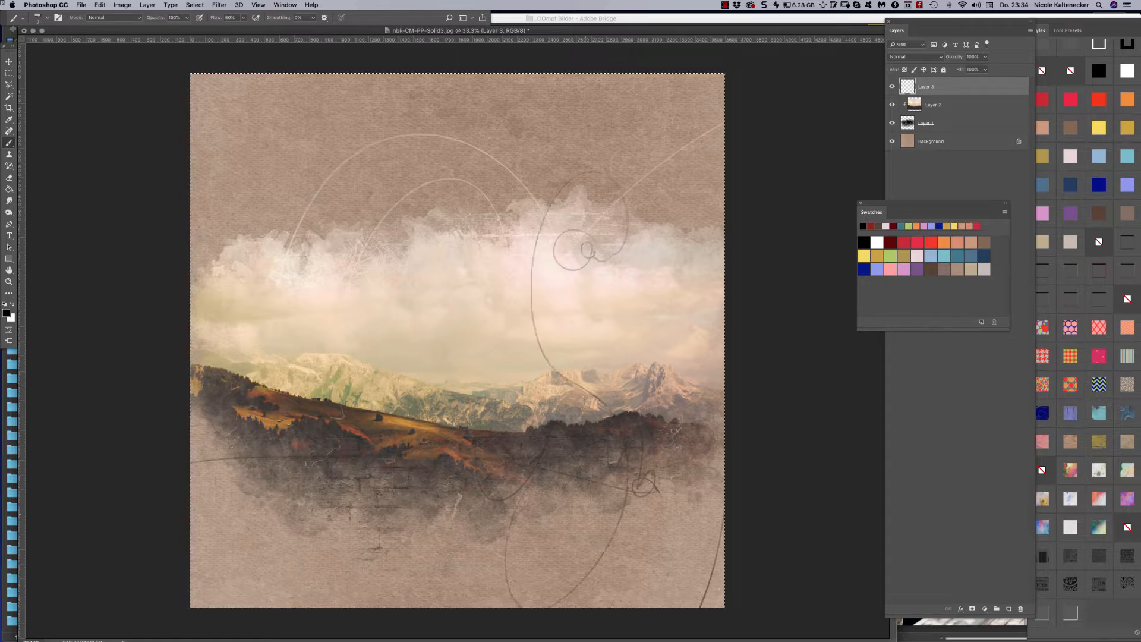
Step: Undo the large looping pen stroke and draw thin wavy pen lines across the mountains and hills on the new layer
key(super+z)
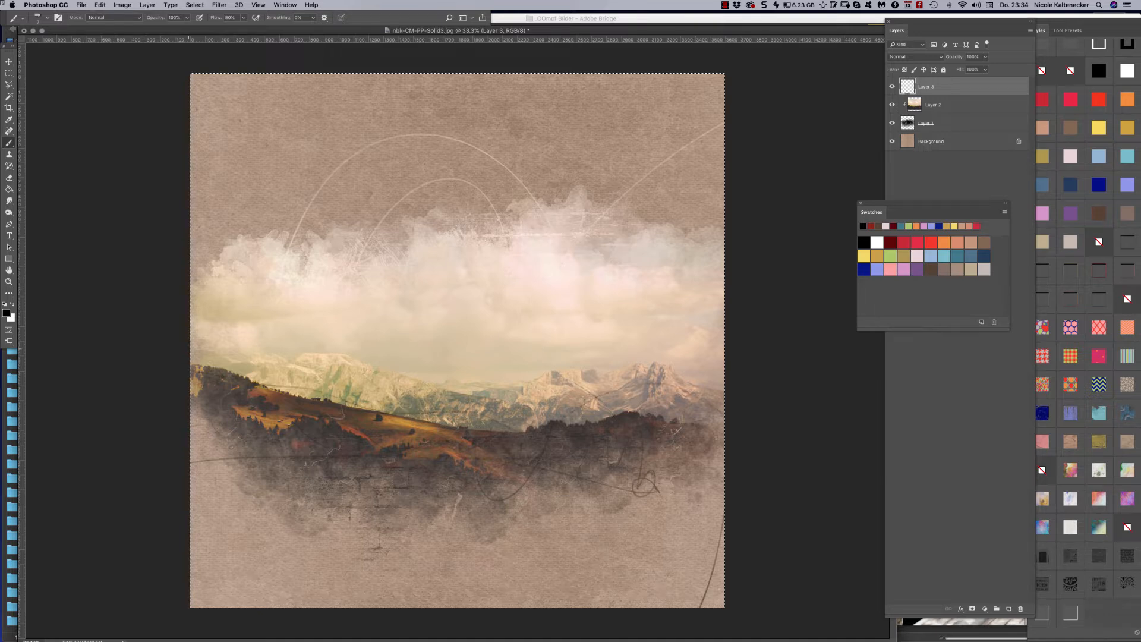
drag(189, 349, 523, 421)
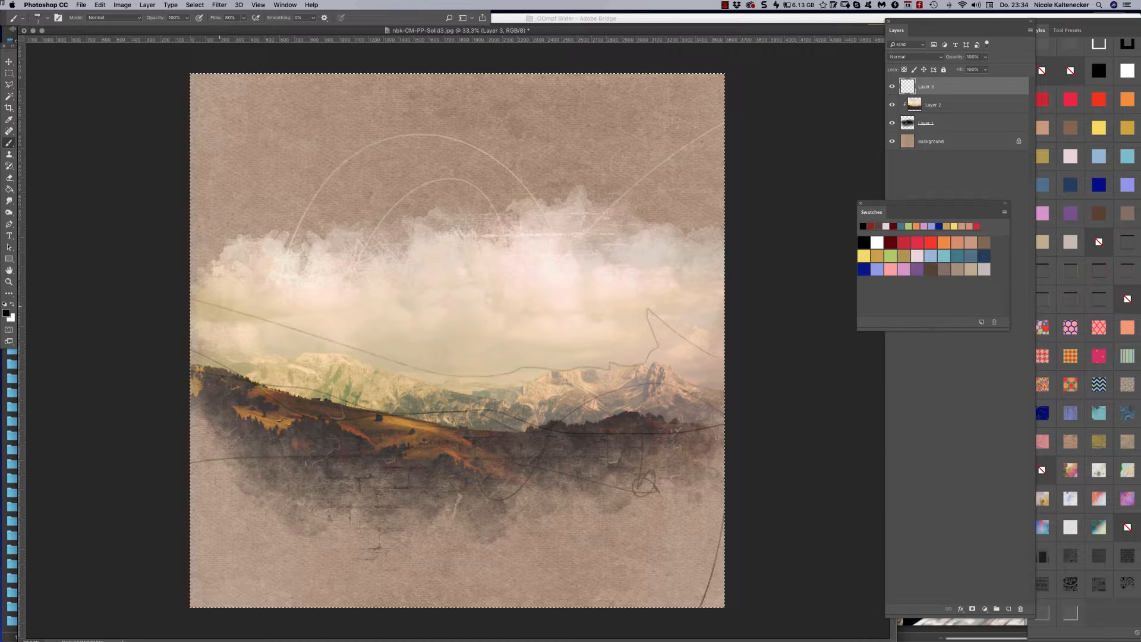
Step: Stamp newspaper text at both sides of the landscape on the new layer with the old newspaper brush
right_click(551, 334)
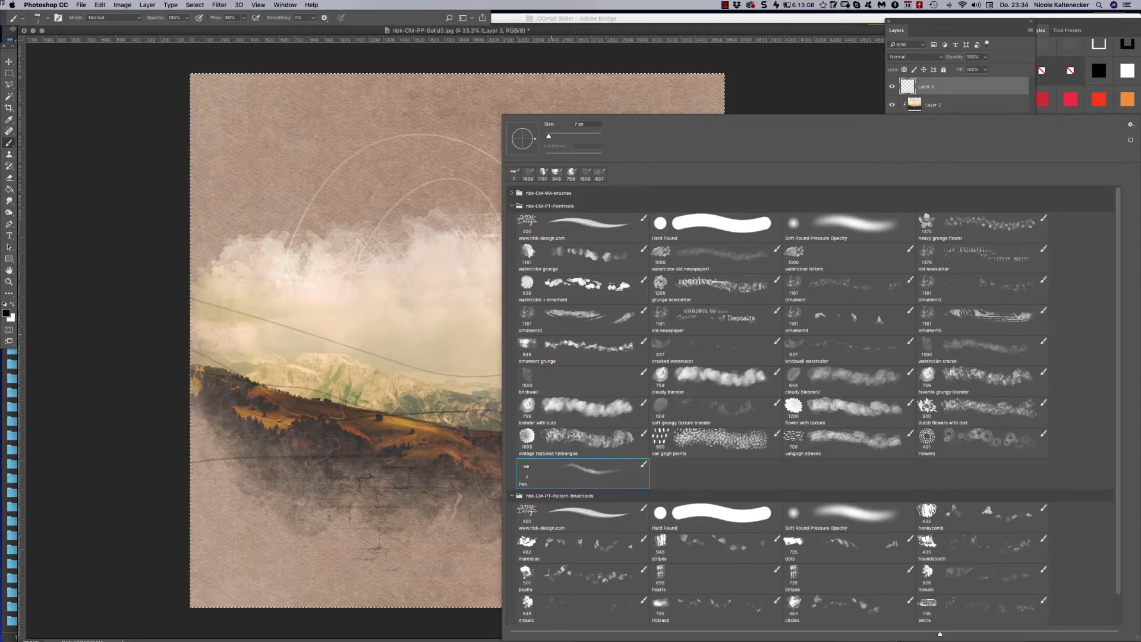
click(716, 320)
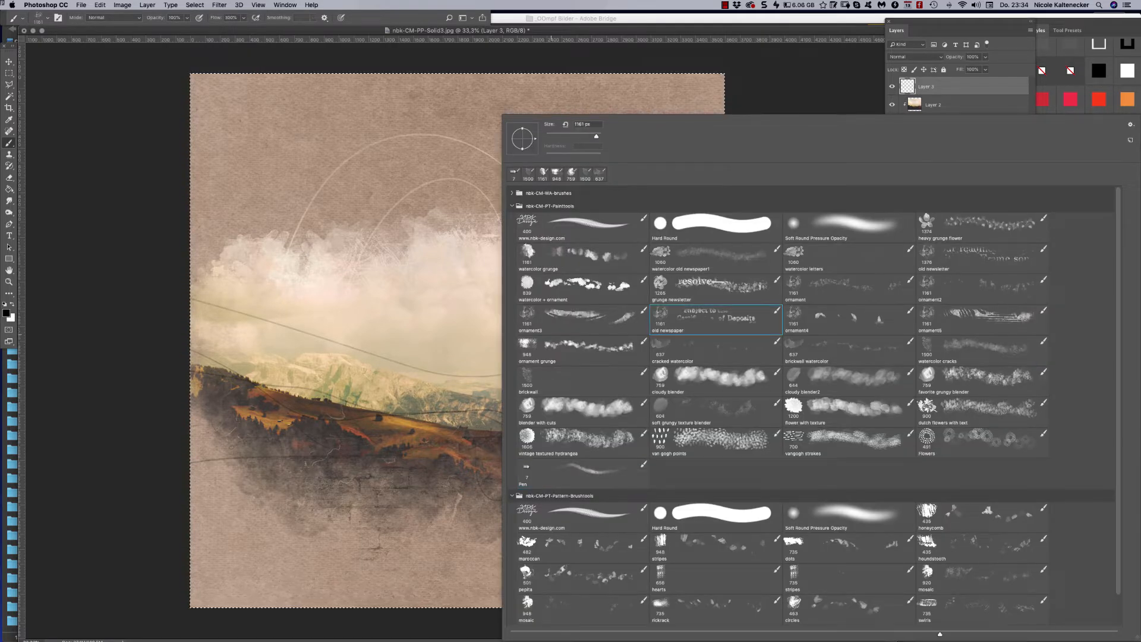
key(Return)
click(717, 333)
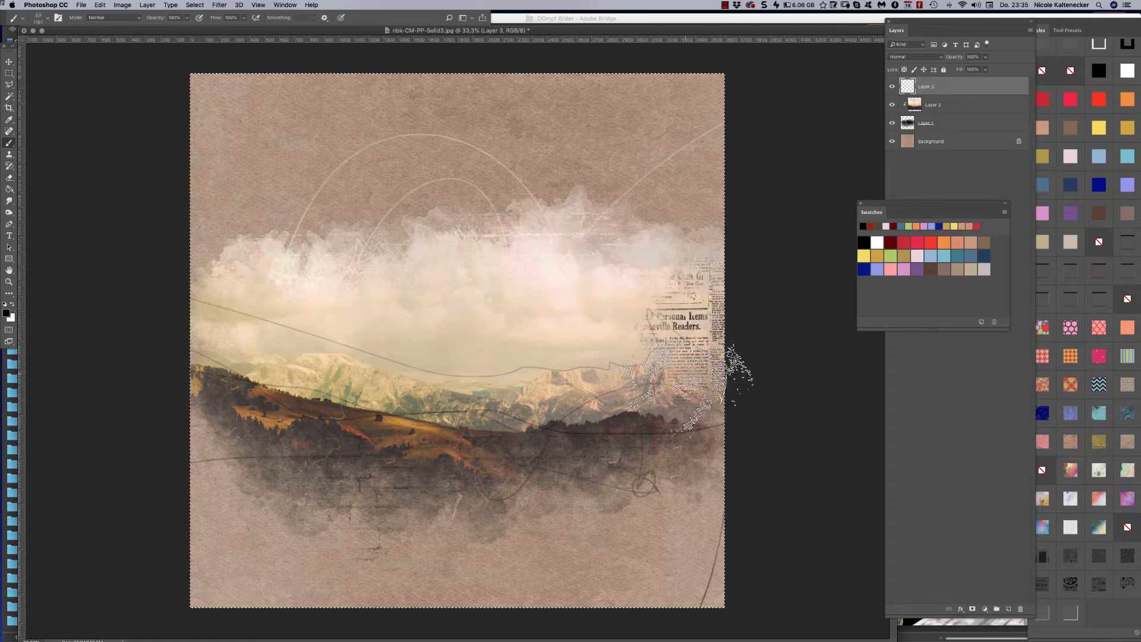
click(299, 334)
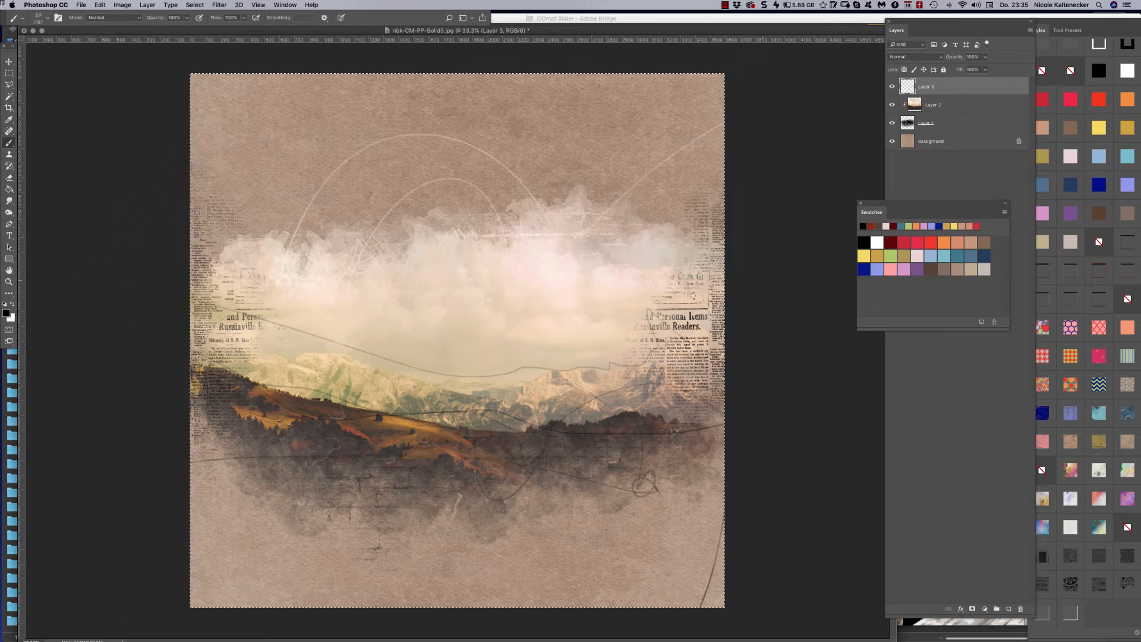
Step: Paint dark newsletter texture along both side edges of the landscape with the grunge newsletter brush
right_click(639, 268)
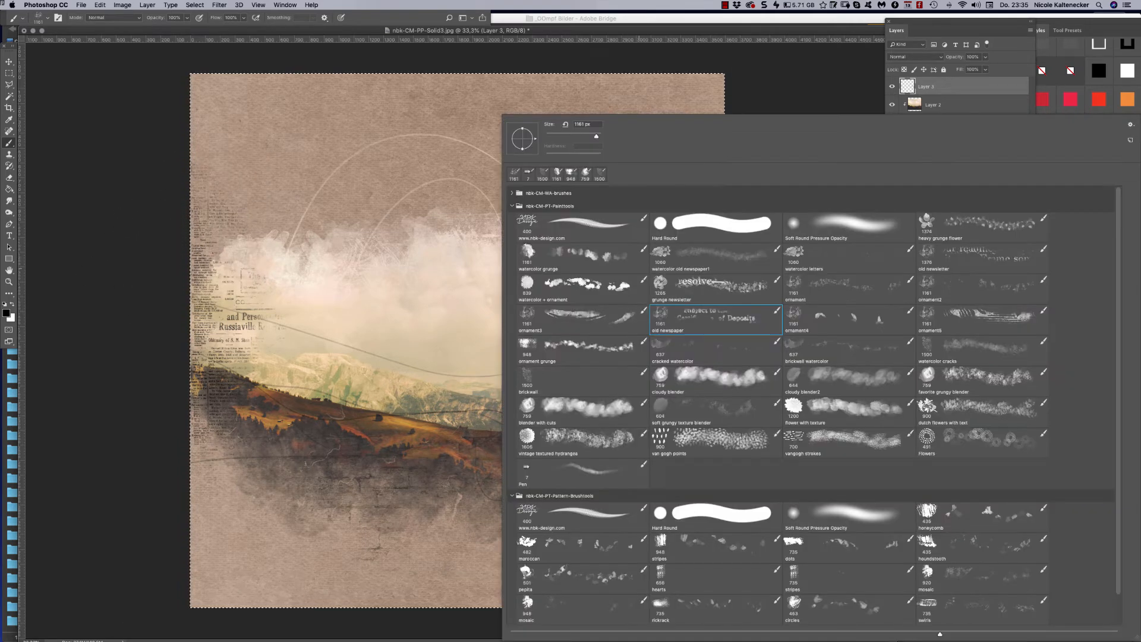
click(715, 289)
click(828, 98)
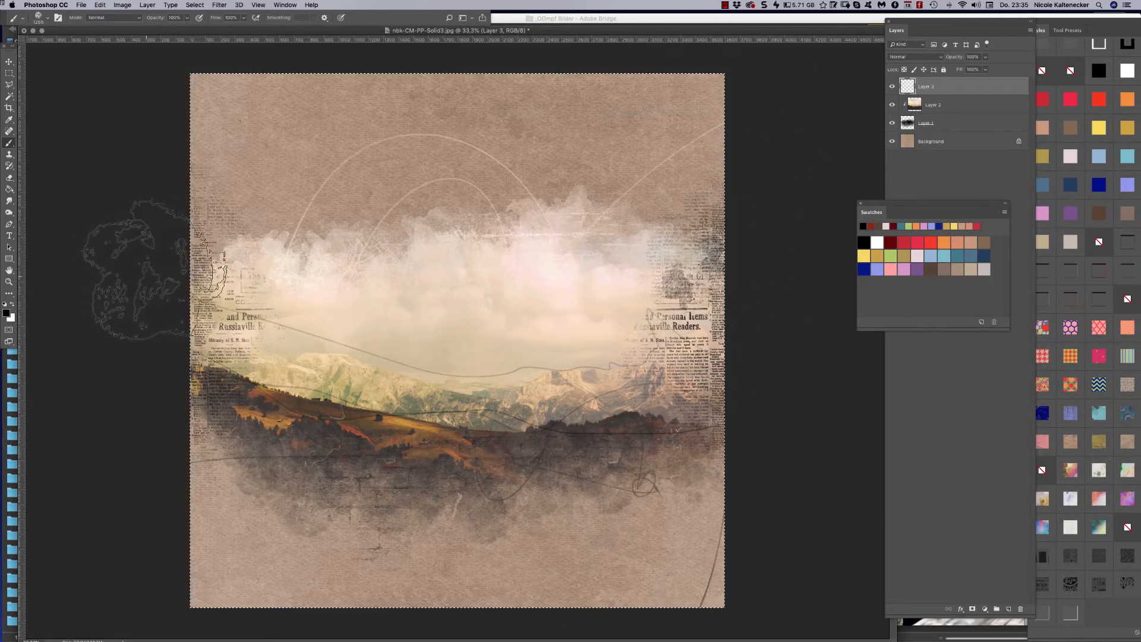
click(193, 344)
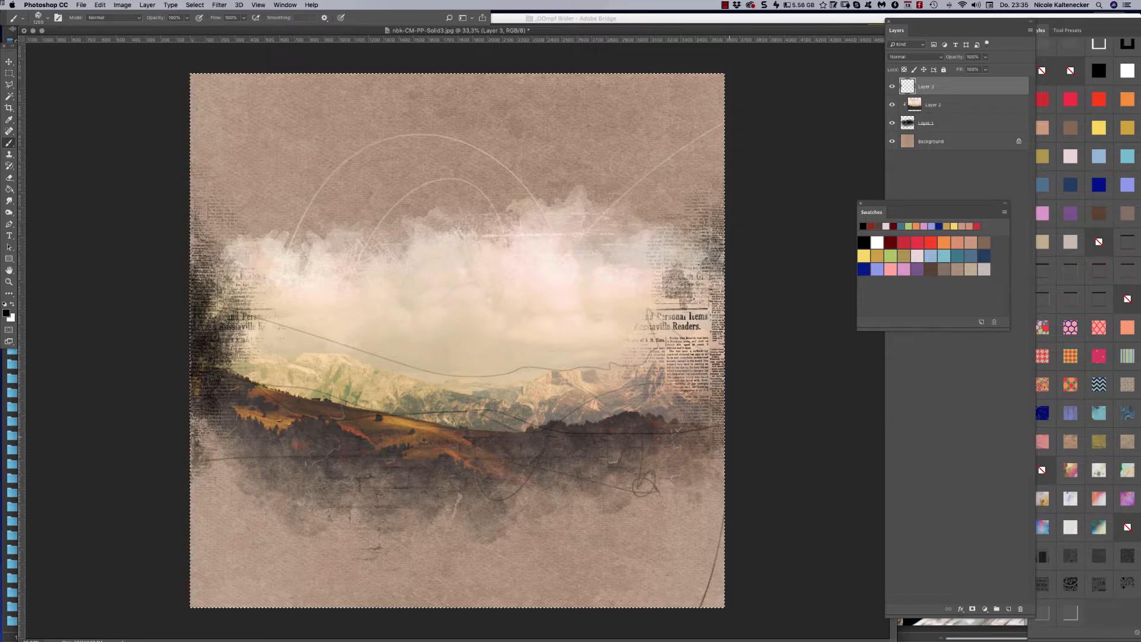
click(721, 473)
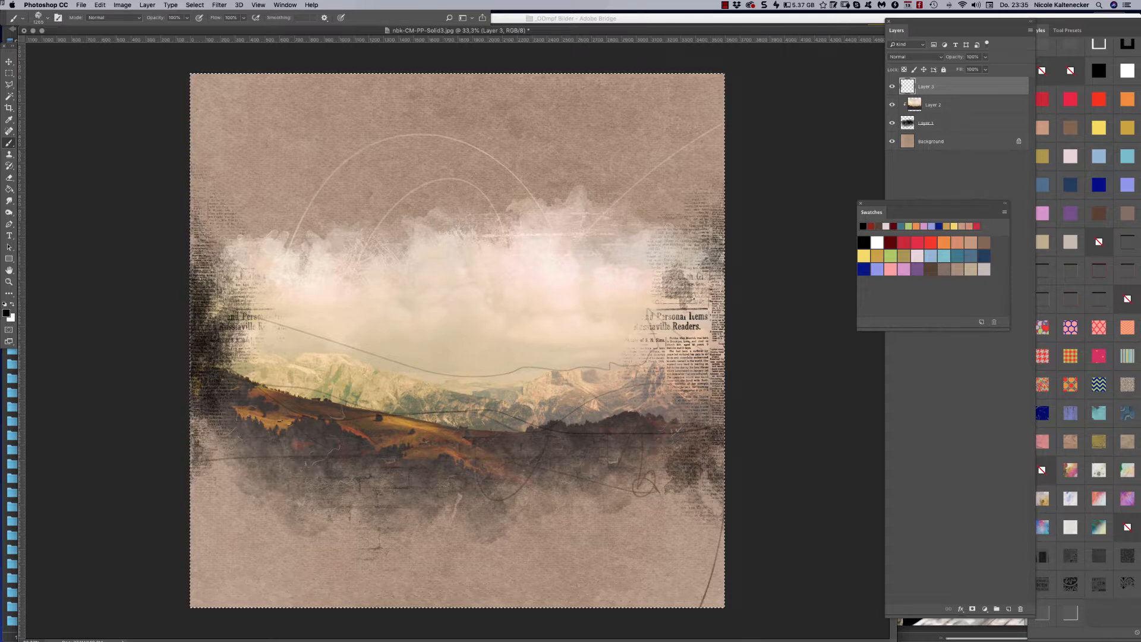
Step: Choose a muted brown swatch and paint over the dark newspaper texture on both sides of the landscape
drag(871, 212, 750, 85)
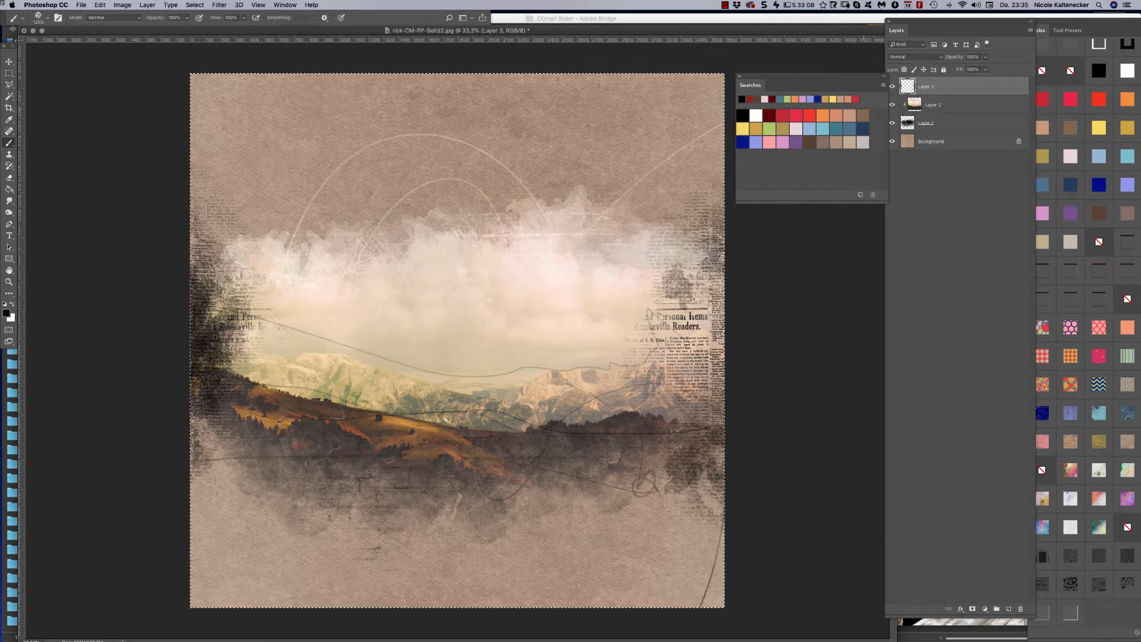
click(824, 142)
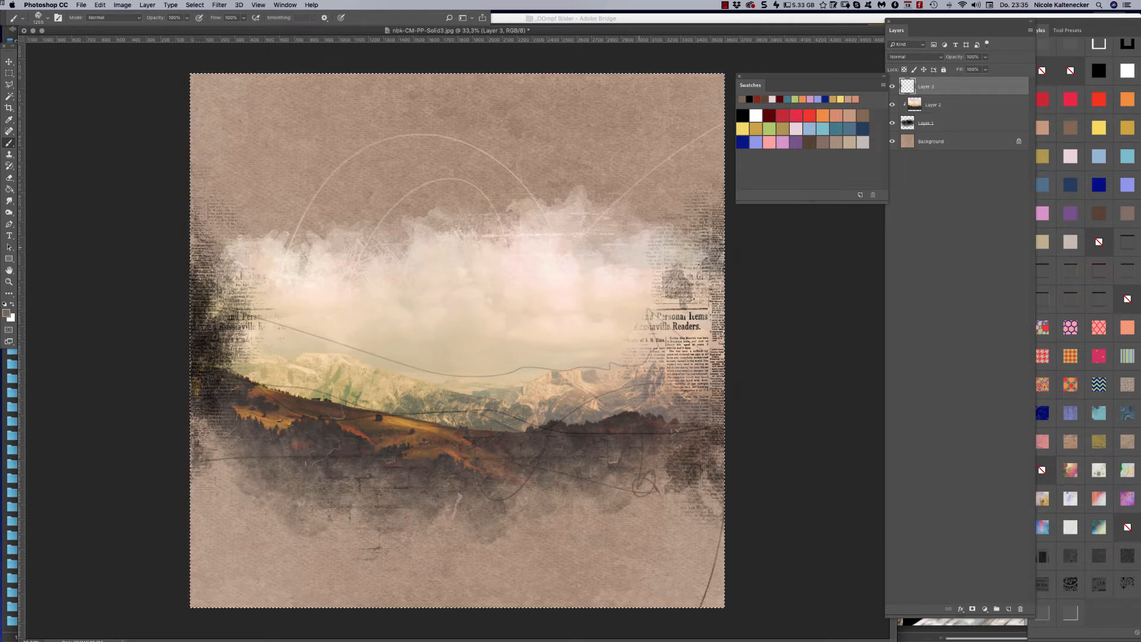
click(677, 291)
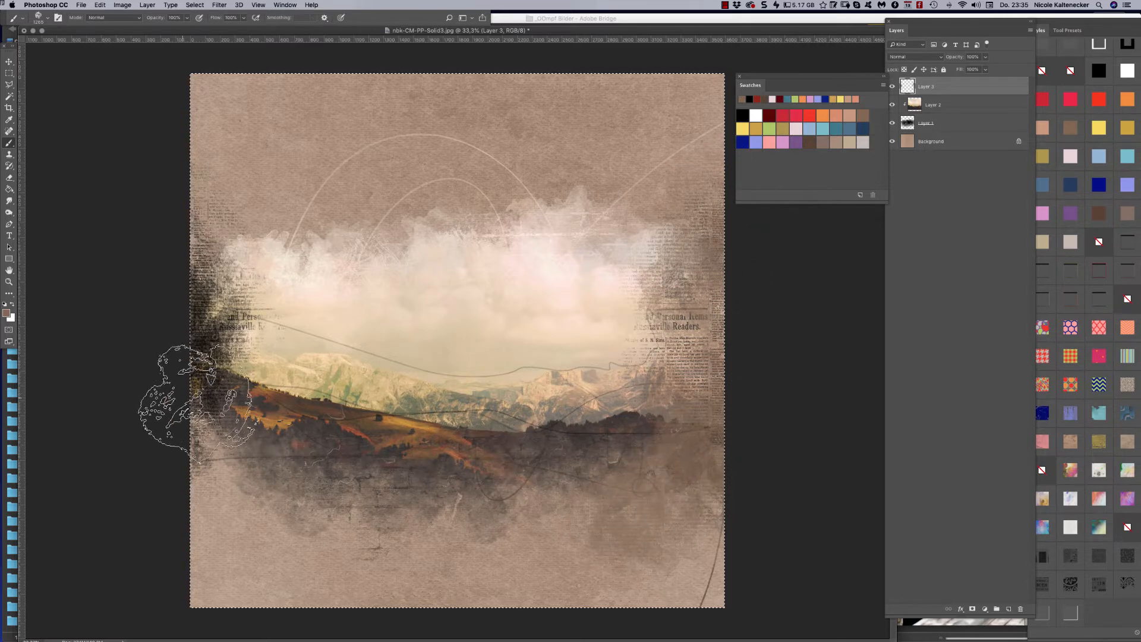
mouse_move(195, 434)
mouse_down()
mouse_move(174, 295)
mouse_move(191, 277)
mouse_move(193, 239)
mouse_move(170, 165)
mouse_move(146, 164)
mouse_up()
click(249, 219)
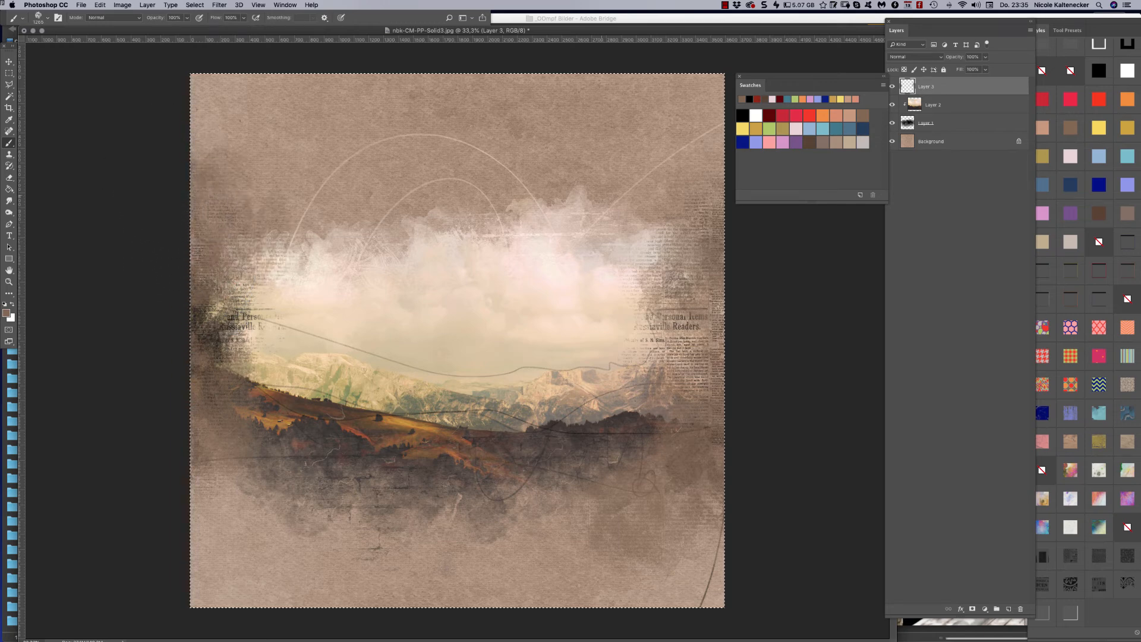
click(268, 250)
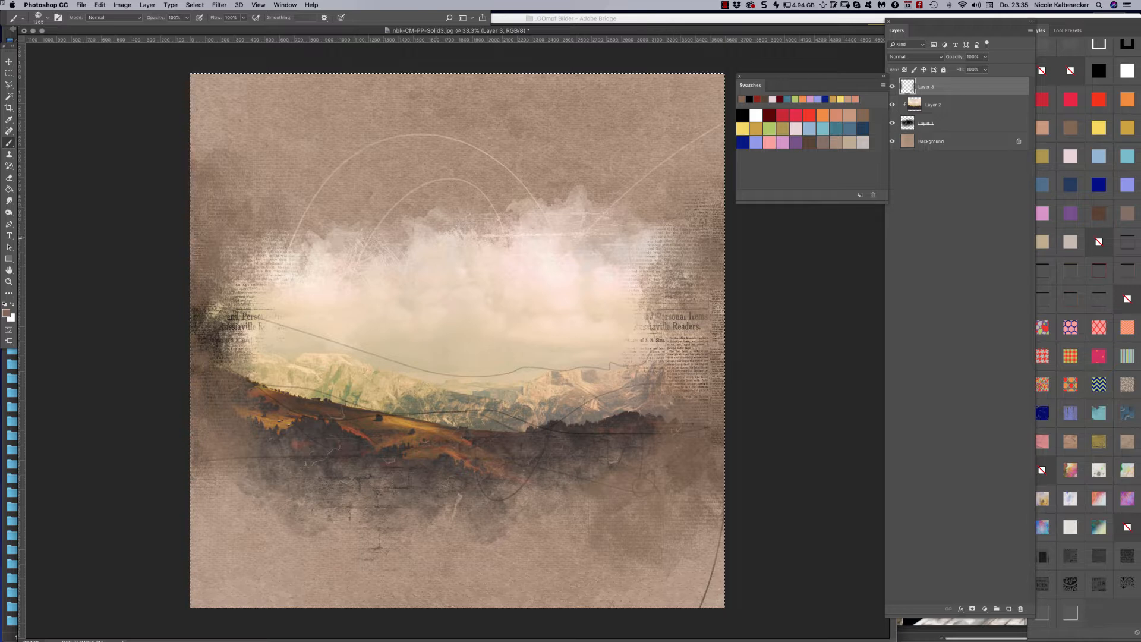
Step: Sample several light pink and cream tones from the clouds as the foreground colour
alt+click(415, 221)
alt+click(438, 247)
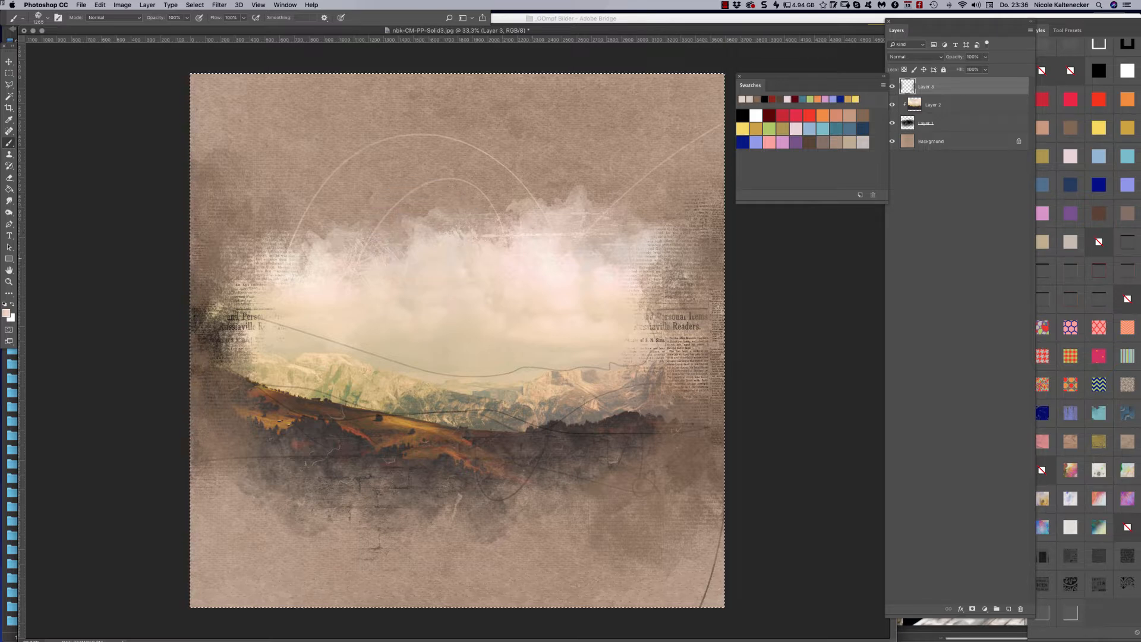
alt+click(541, 321)
alt+click(464, 337)
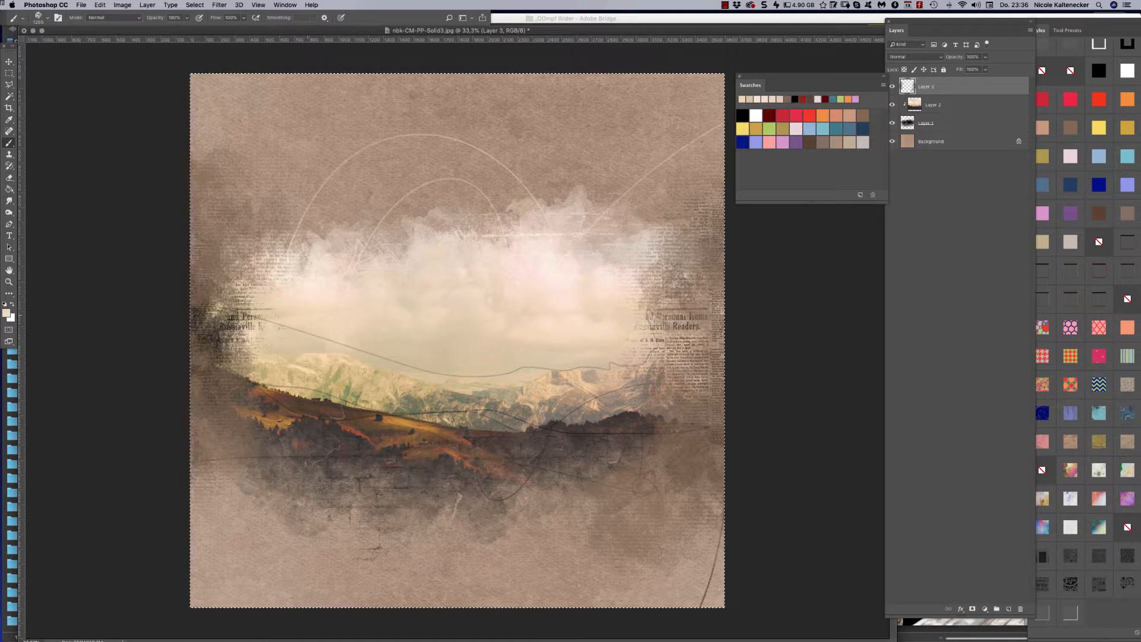
alt+click(457, 347)
alt+click(571, 300)
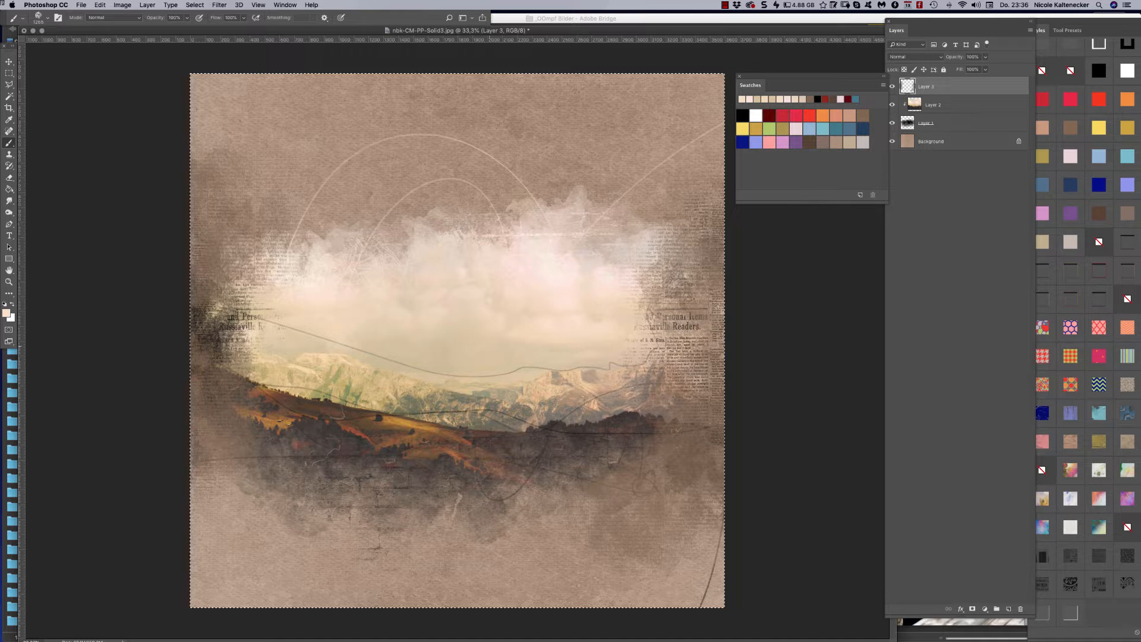
Step: Paint brown tones sampled from the hillside across the dark lower part of the landscape
alt+click(418, 433)
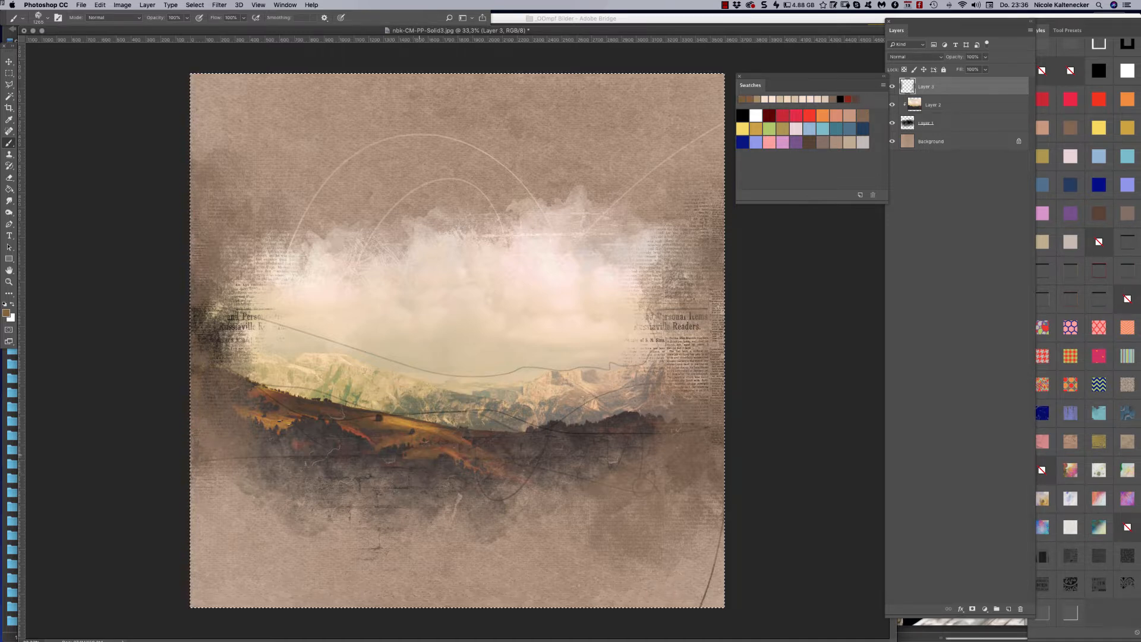
alt+click(410, 451)
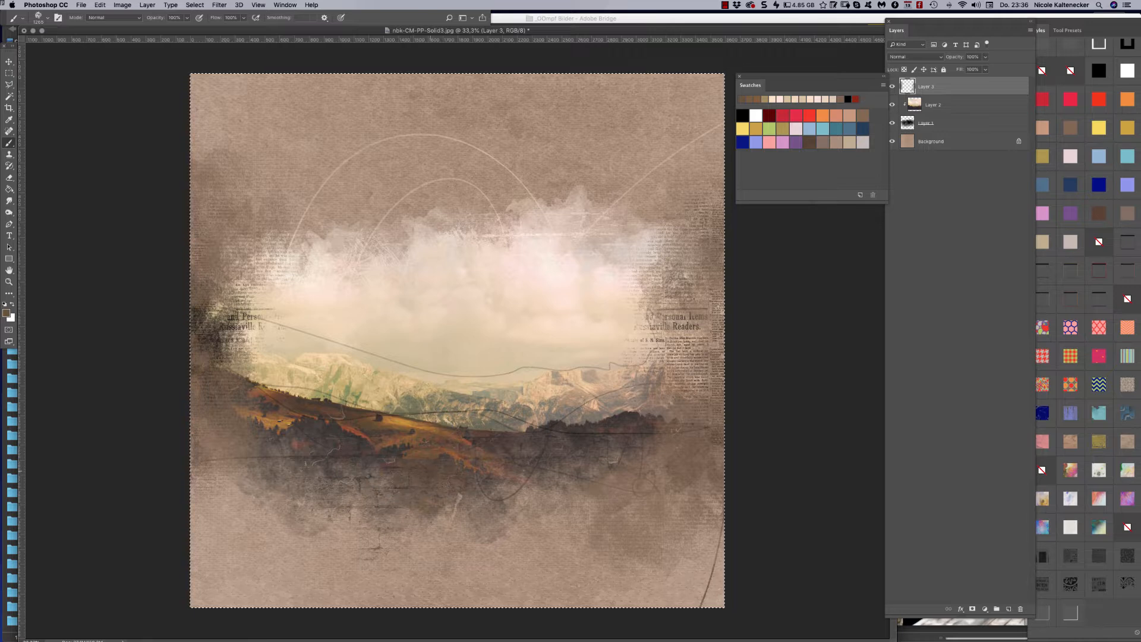
drag(430, 471, 352, 487)
alt+click(474, 451)
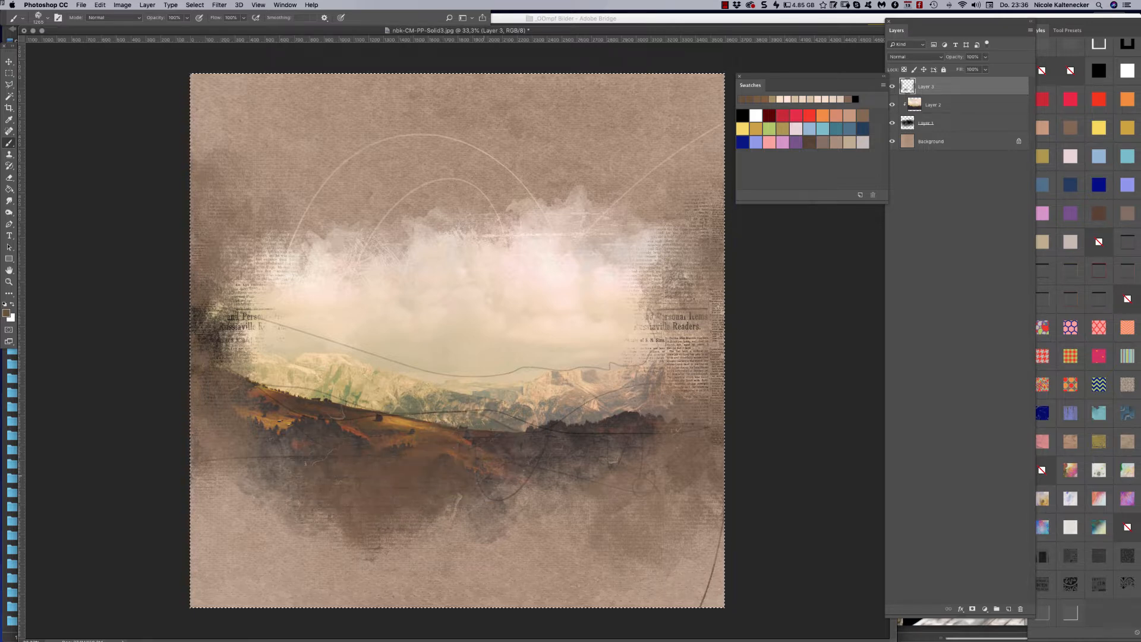
mouse_move(516, 493)
mouse_down()
mouse_move(546, 522)
mouse_move(641, 475)
mouse_up()
alt+click(586, 433)
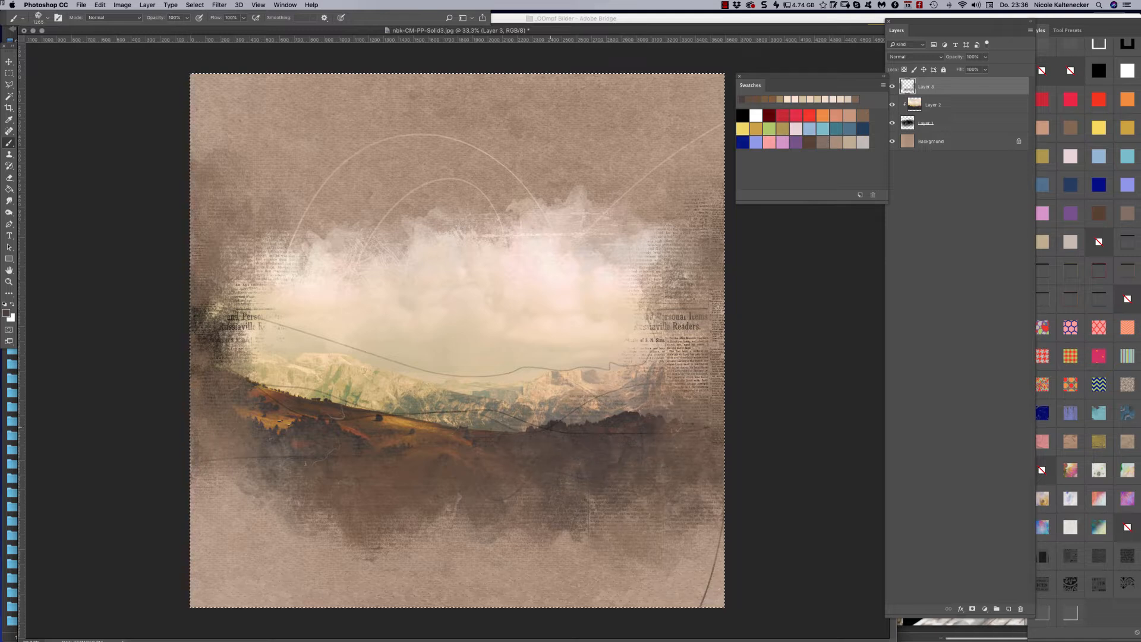
Step: Sample orange from the hill slope and brush it over the lower-left edge of the landscape
alt+click(265, 410)
click(259, 450)
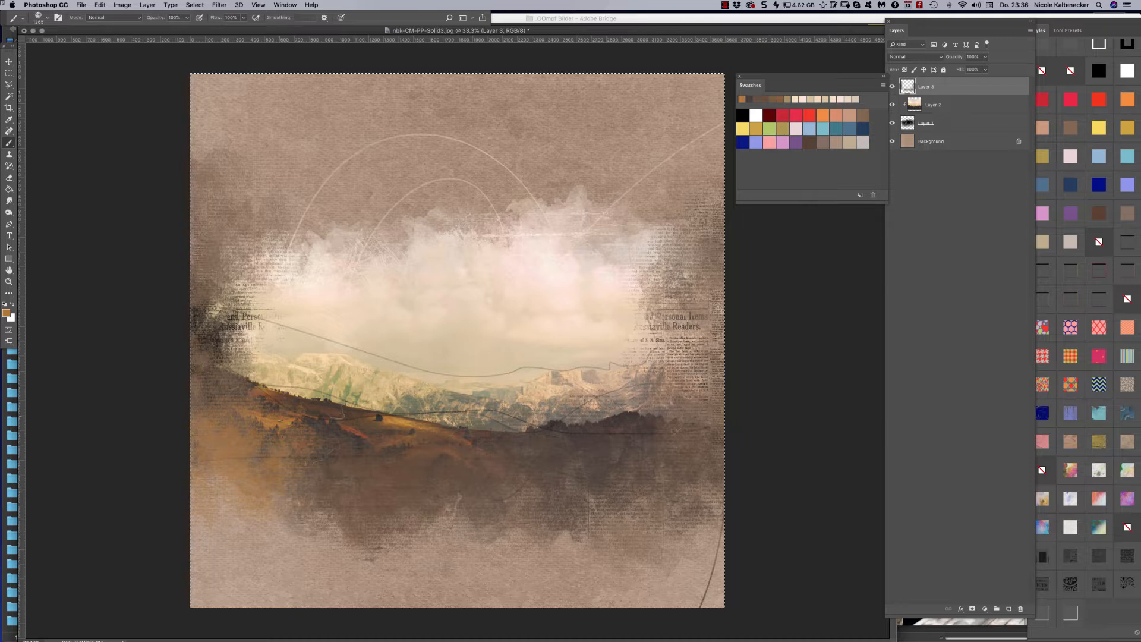
alt+click(278, 418)
Step: Extend the clouds upward and toward the right edge with tones sampled from the sky, then undo the last stroke
alt+click(373, 264)
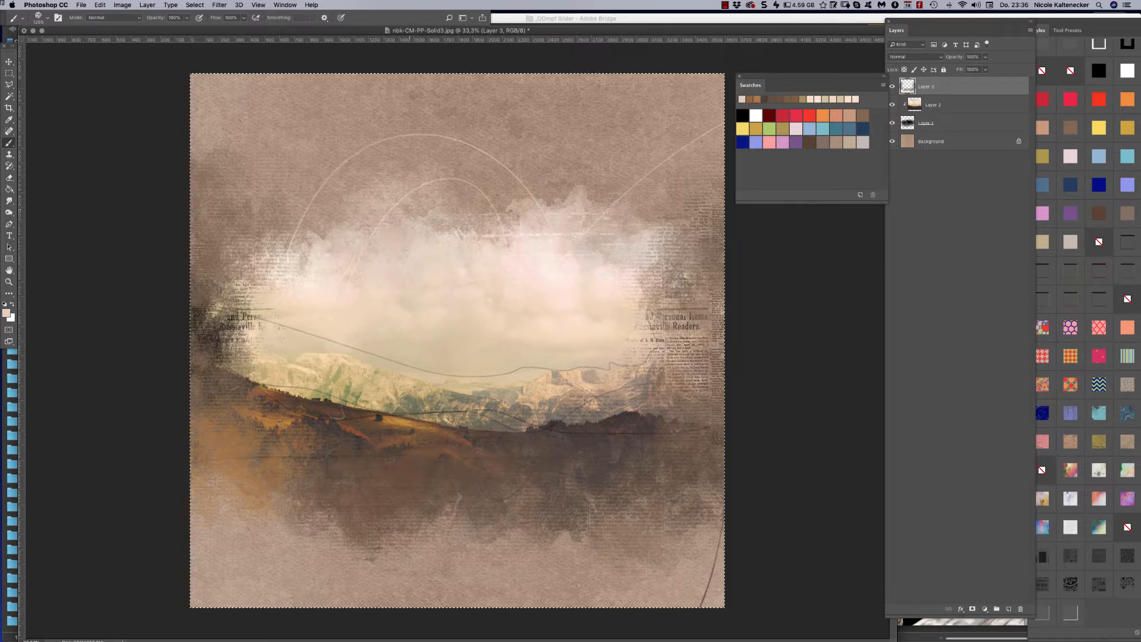
drag(409, 208, 449, 205)
alt+click(569, 233)
drag(556, 218, 610, 255)
mouse_move(668, 225)
mouse_down()
mouse_move(677, 243)
mouse_move(661, 283)
mouse_up()
key(super+z)
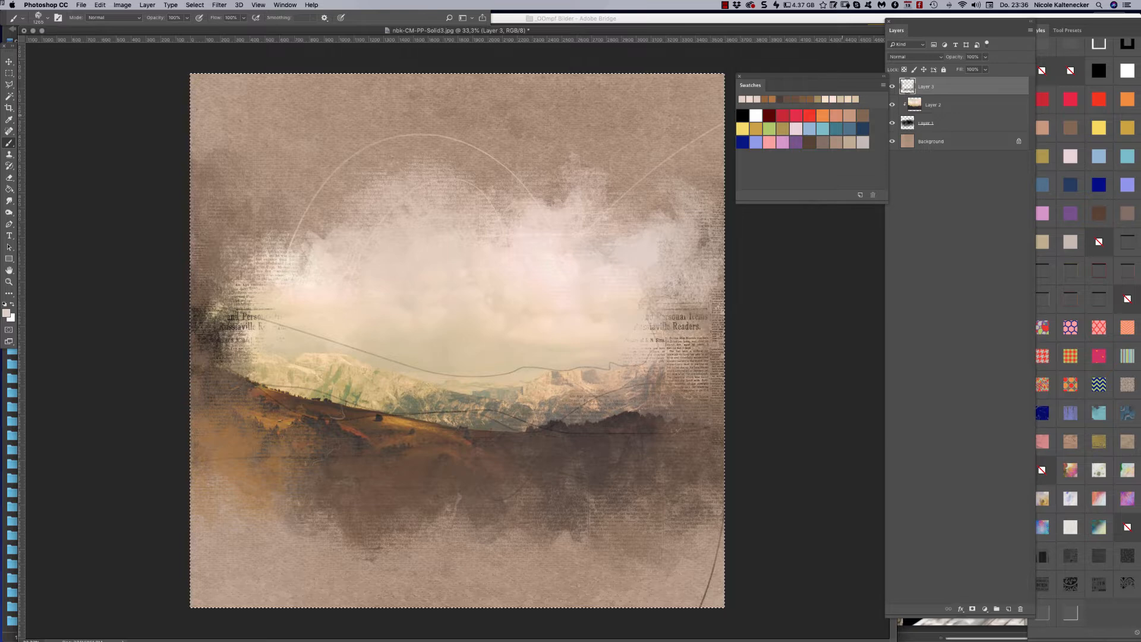
Step: Brush a light peach tone sampled from the sky over the newspaper text and cloud edge at the landscape's right side
alt+click(588, 285)
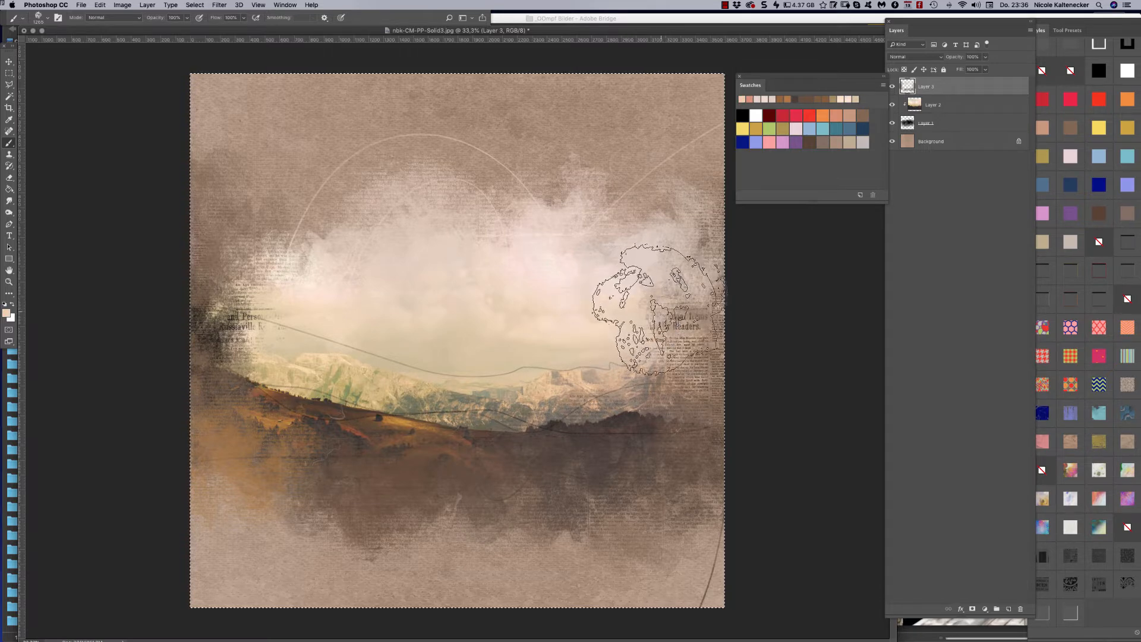
click(687, 333)
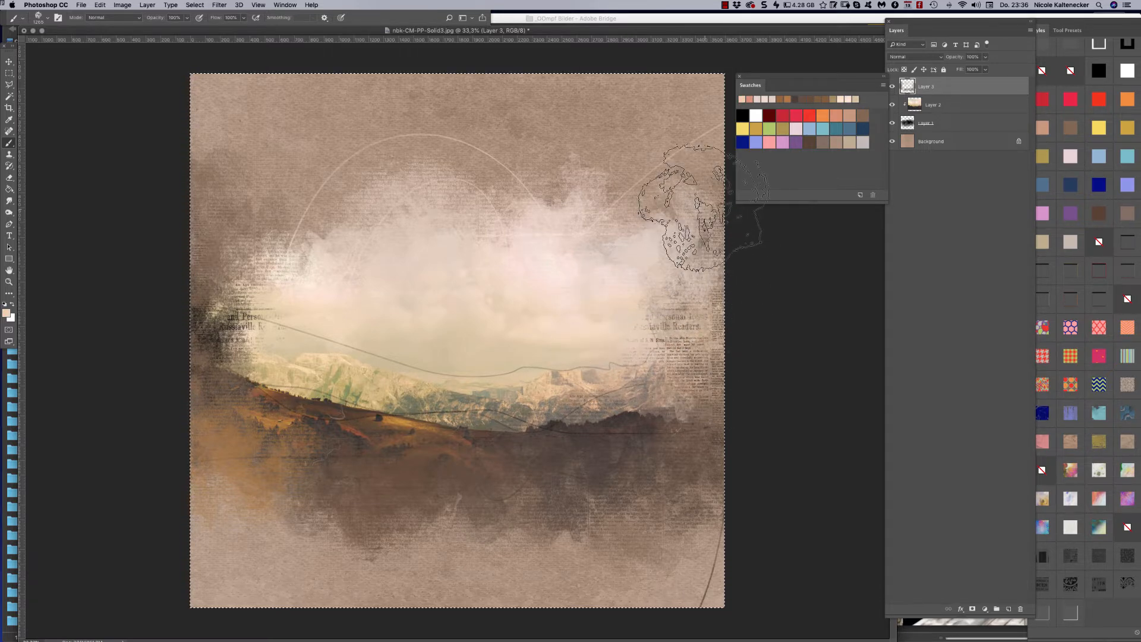
click(692, 209)
alt+click(341, 238)
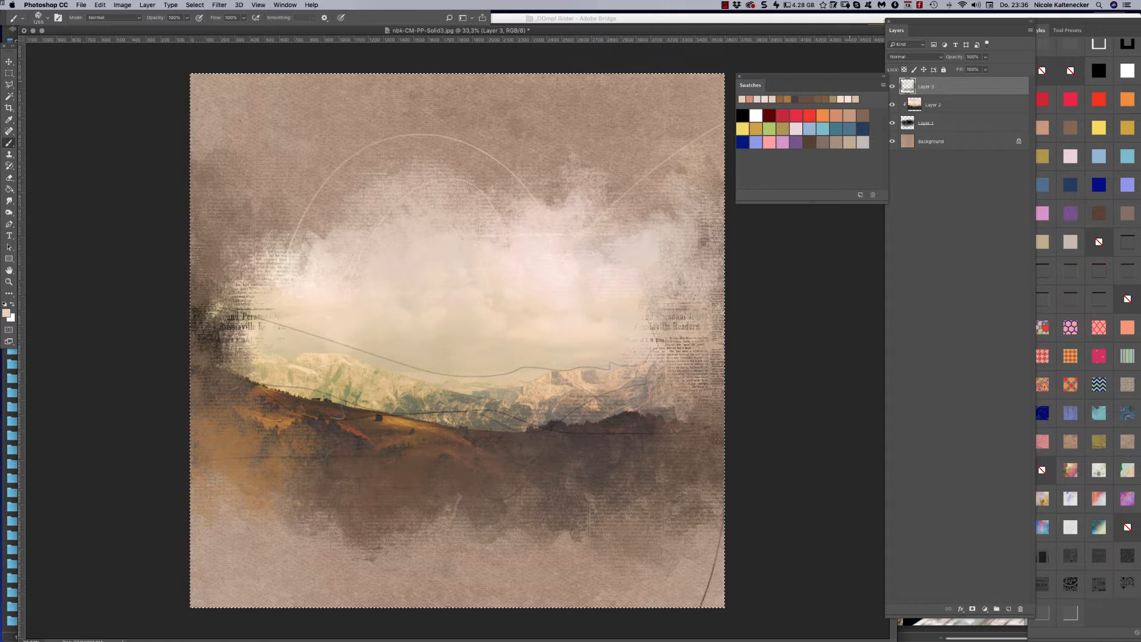
Step: Choose the salmon swatch and add reddish texture accents at the left and right sides of the clouds
click(838, 114)
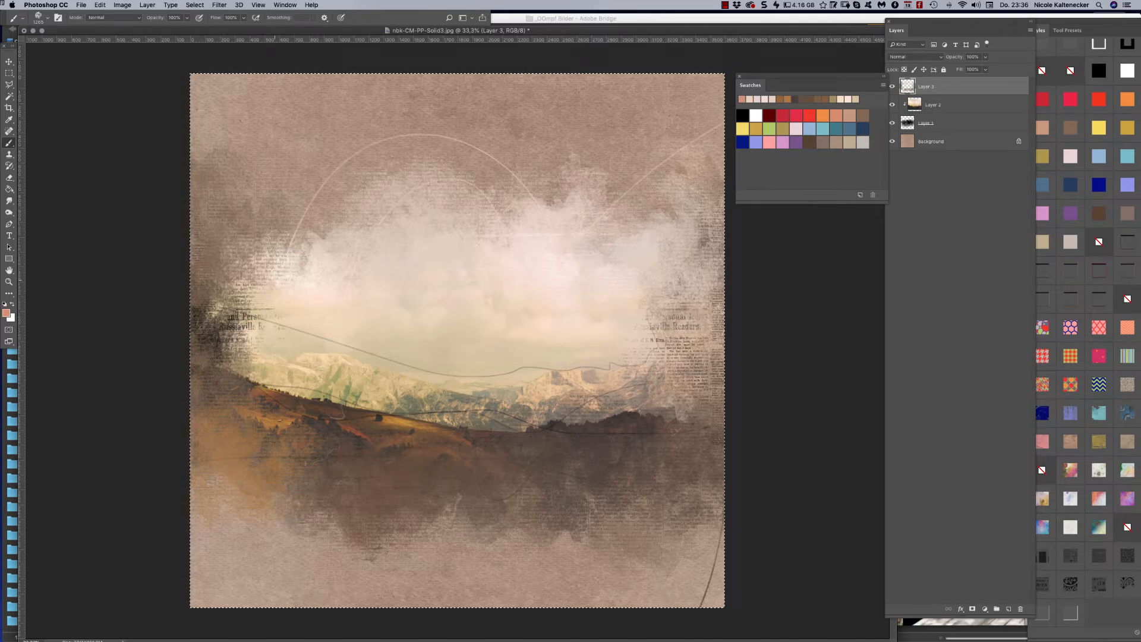
click(220, 252)
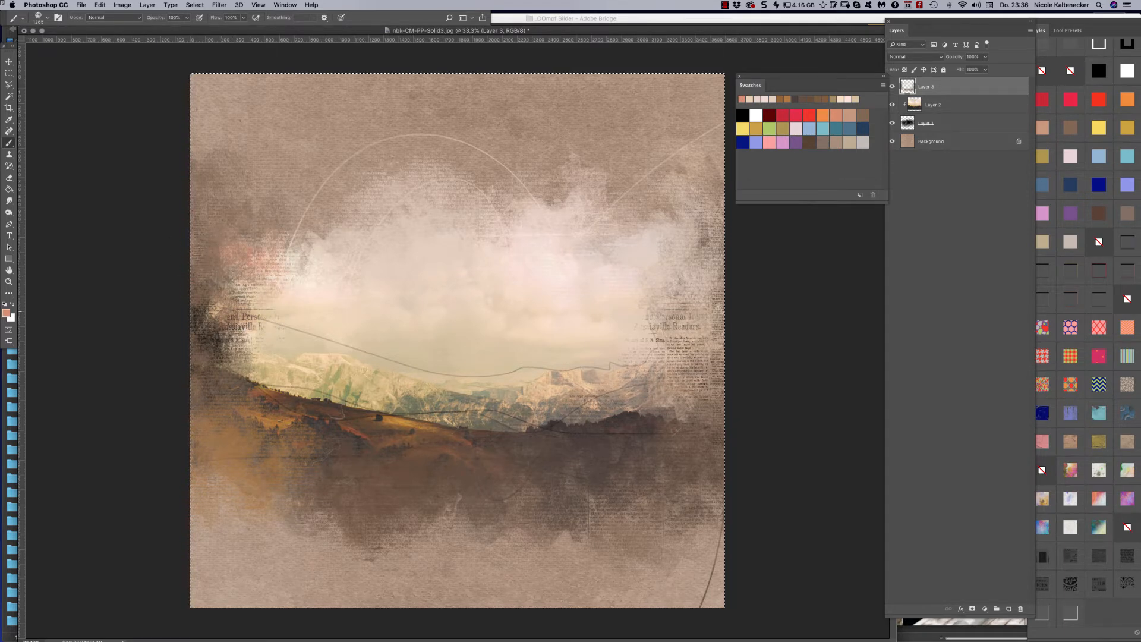
click(211, 309)
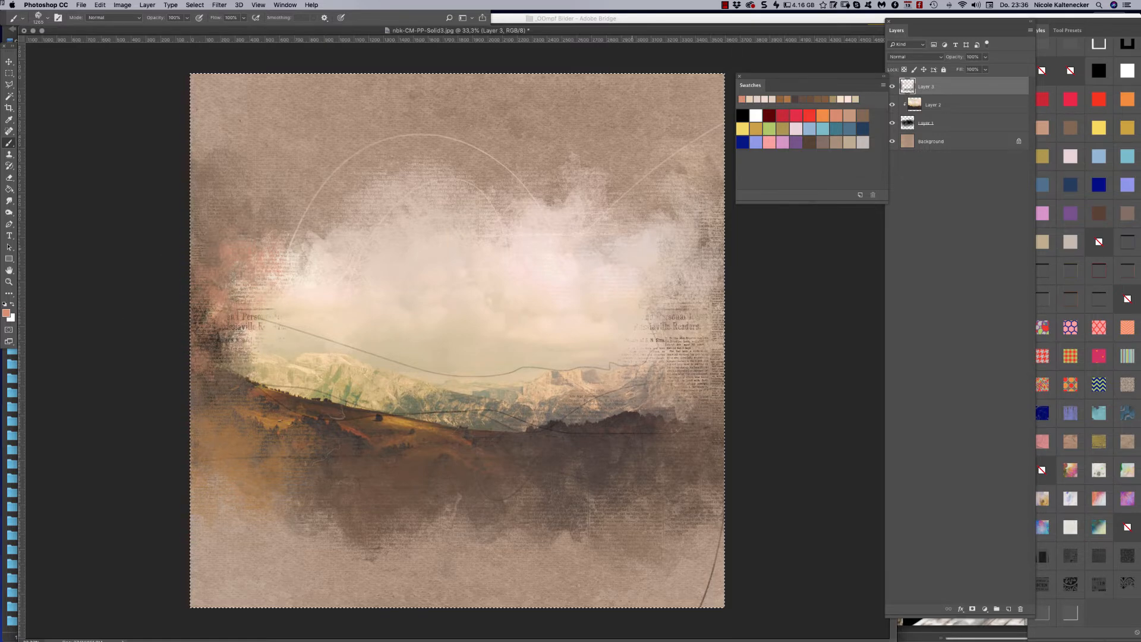
click(684, 234)
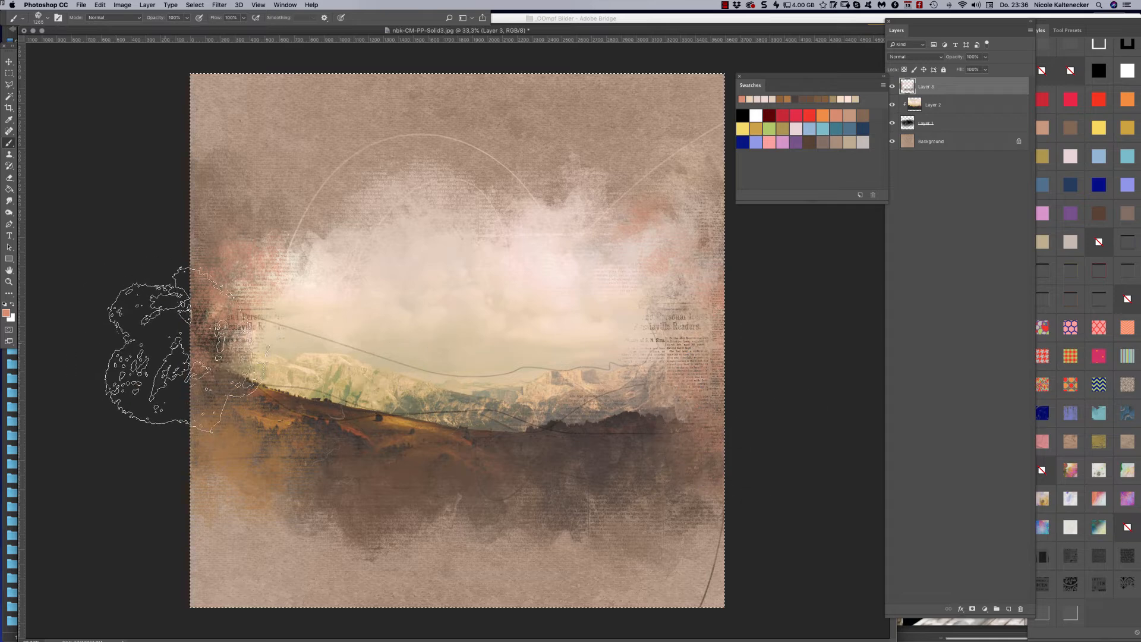
Step: Soften both side edges and the upper-left cloud edge with light tones sampled from the adjacent landscape and clouds
alt+click(262, 358)
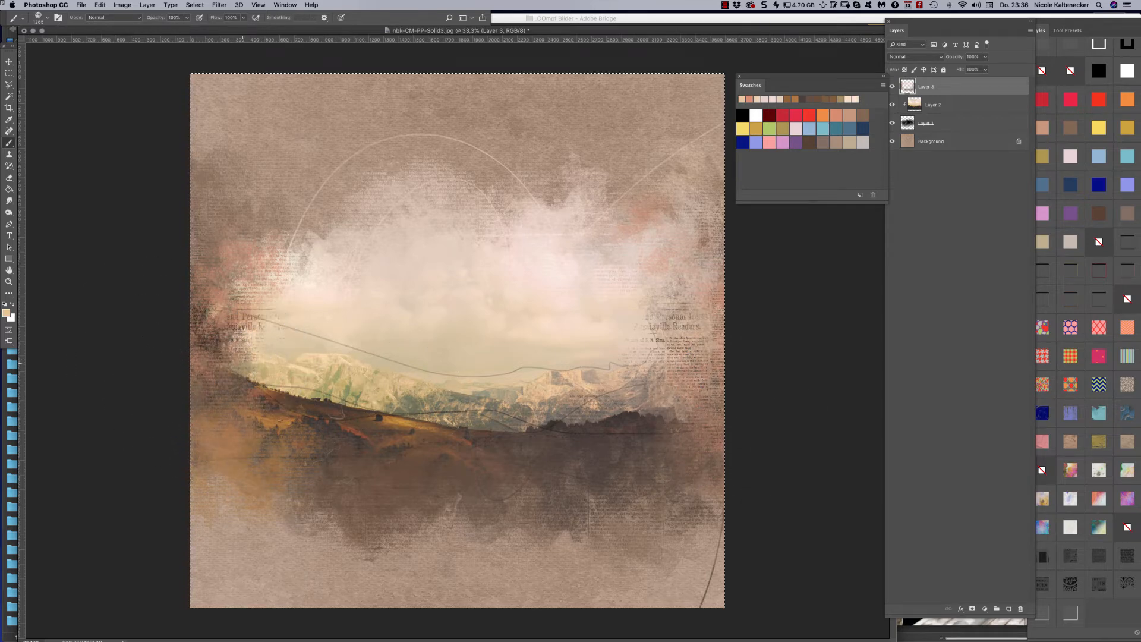
click(209, 343)
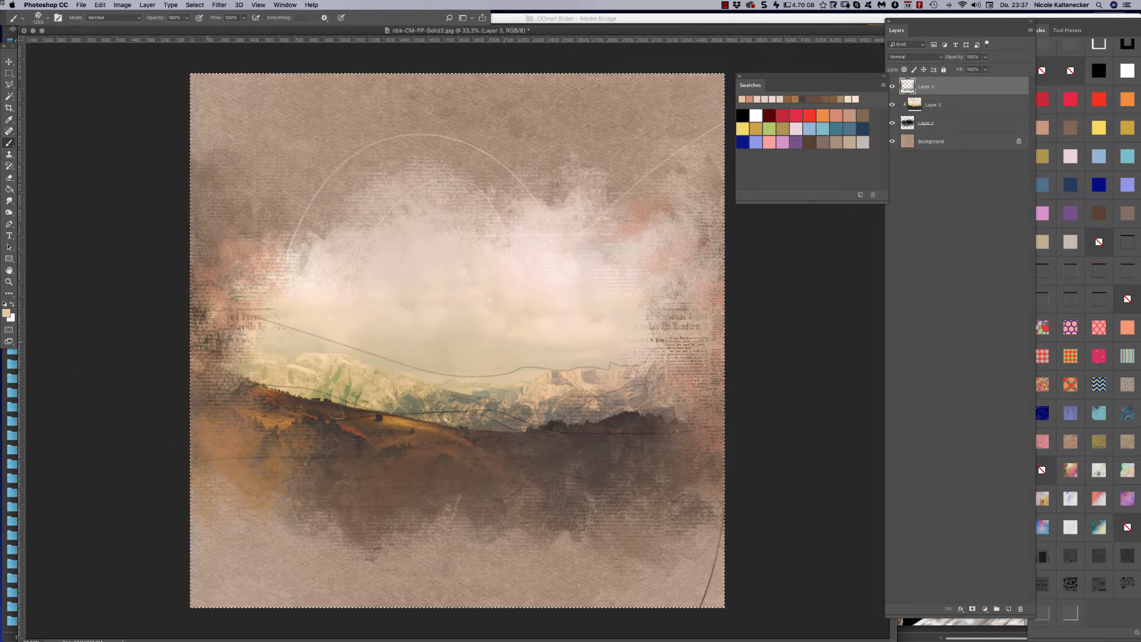
alt+click(682, 363)
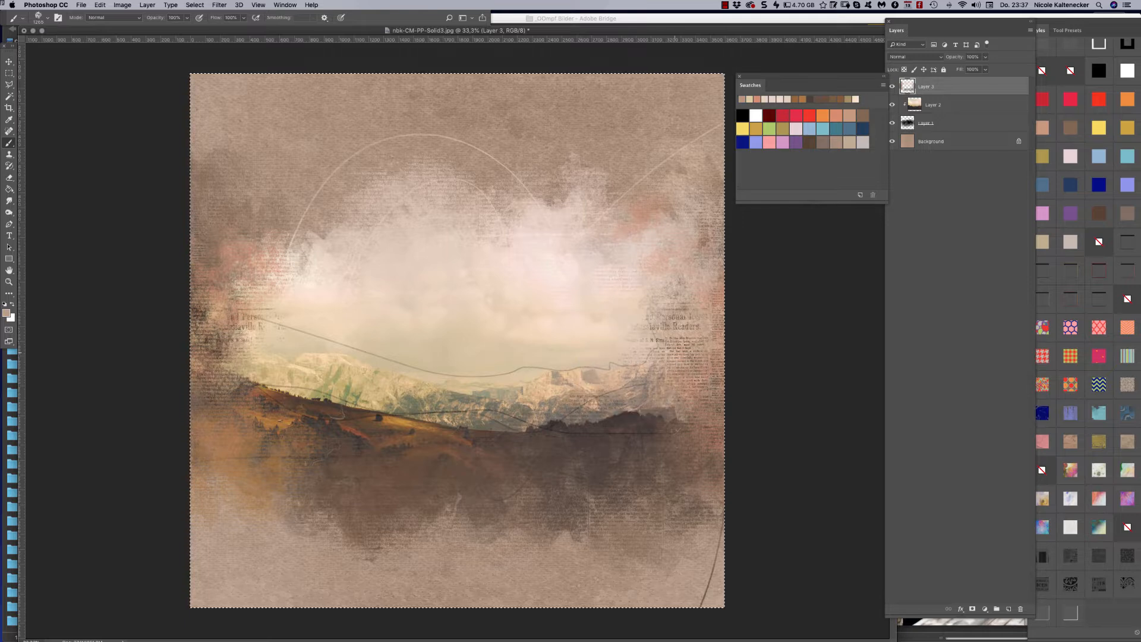
click(695, 366)
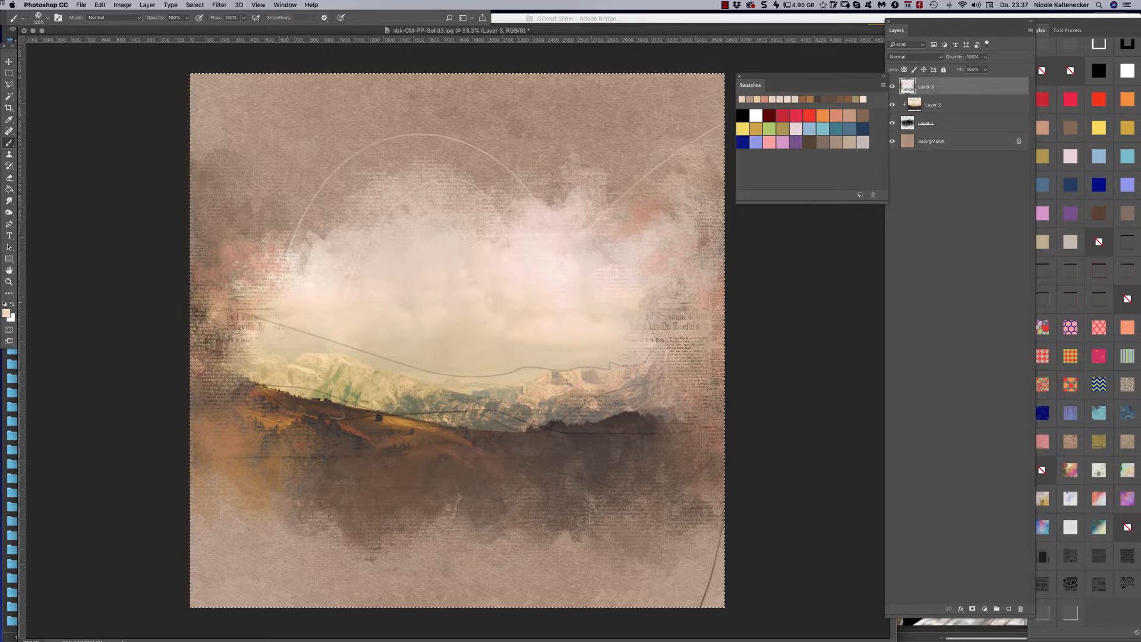
alt+click(279, 250)
drag(262, 267, 291, 190)
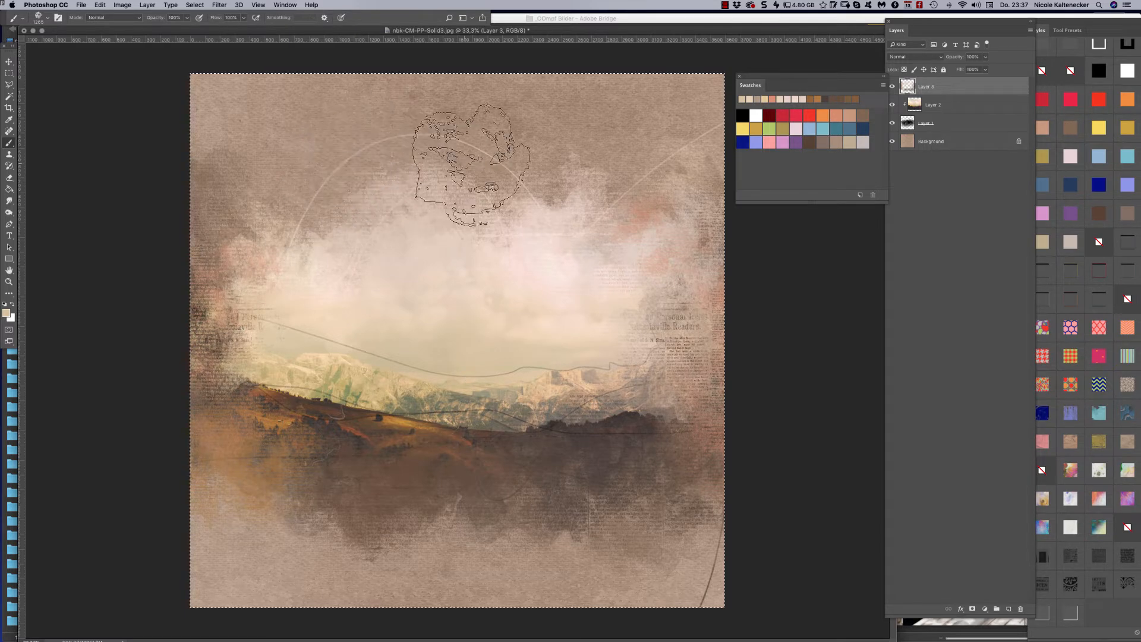
Step: Stamp light newsletter lettering at the upper-right cloud edge with the old newsletter brush
right_click(652, 247)
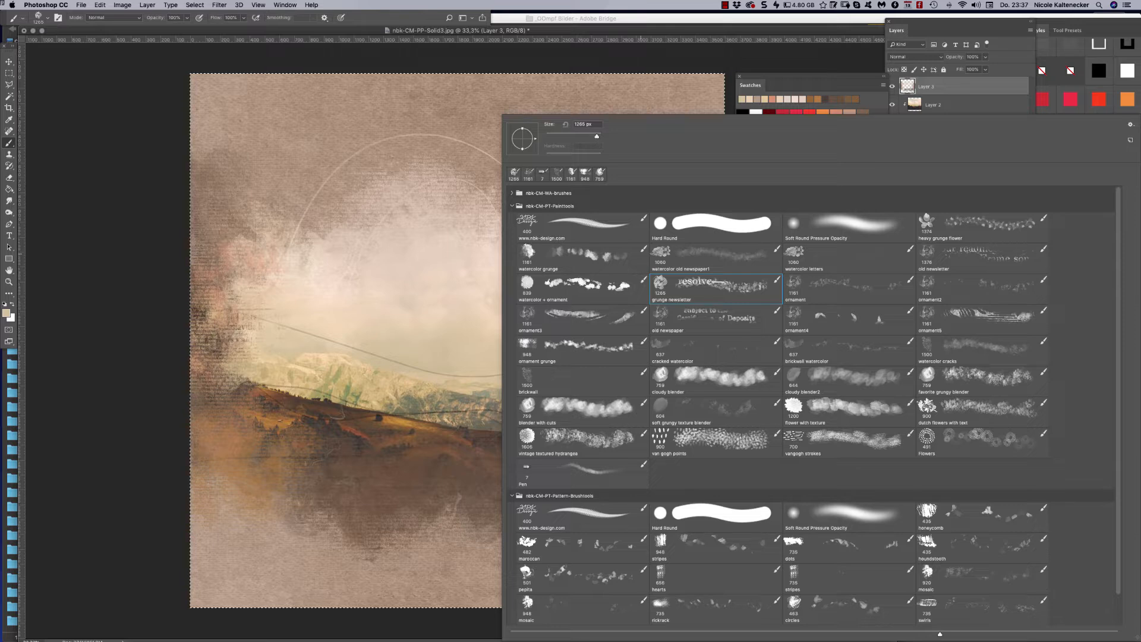
click(962, 256)
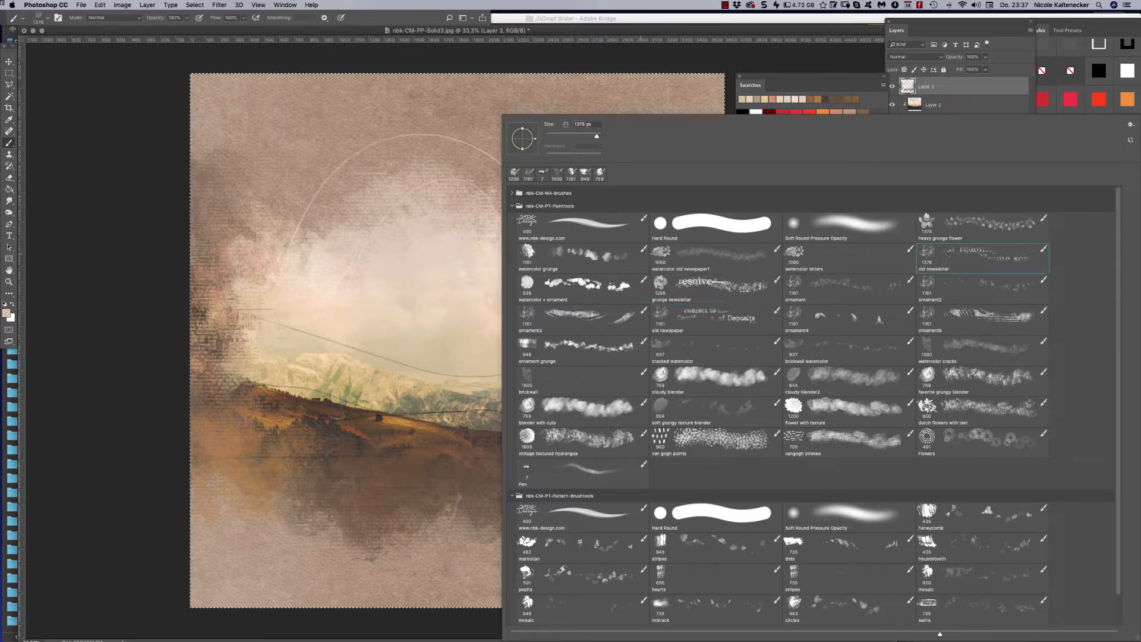
key(Return)
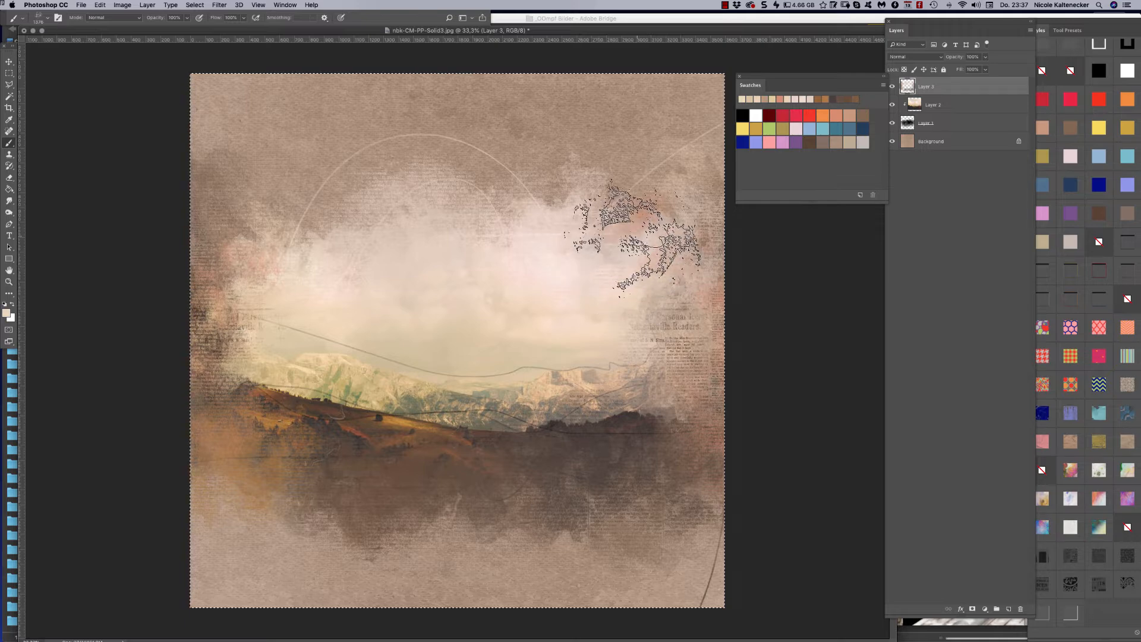
click(659, 199)
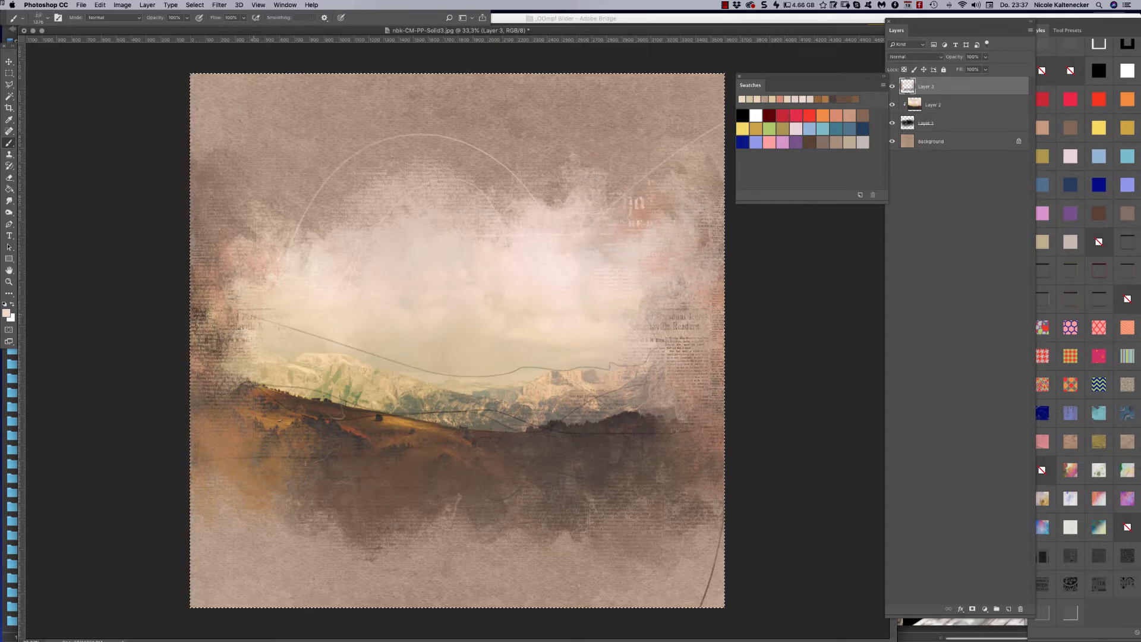
Step: Stamp light newsletter lettering at the left cloud edge and soften the lettering along the right side with the watercolor grunge brush
click(238, 321)
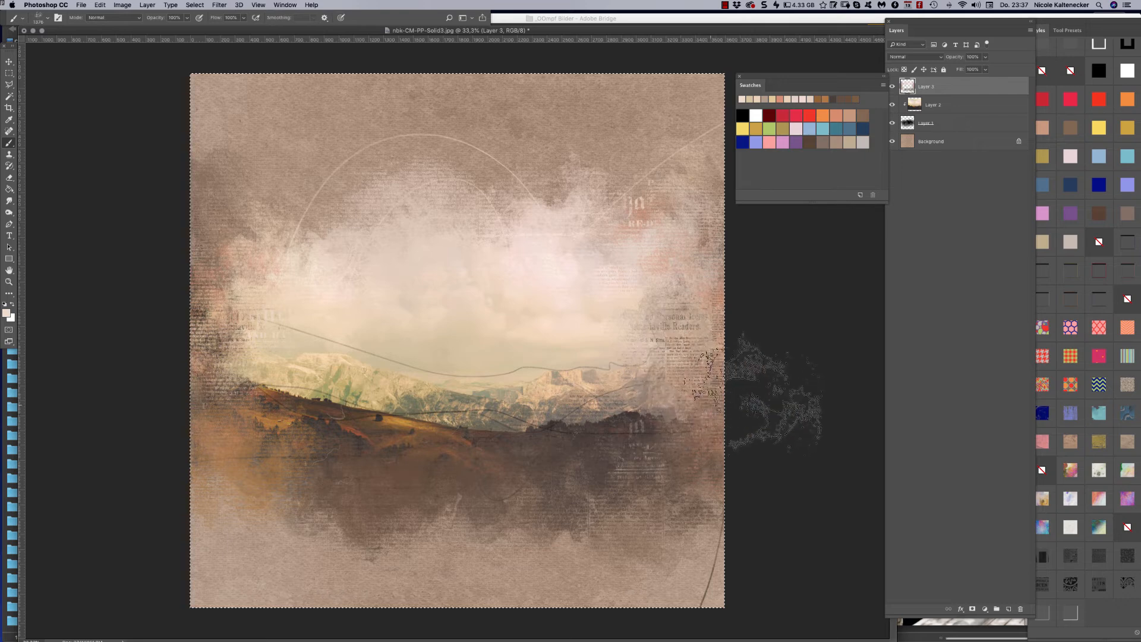
right_click(659, 161)
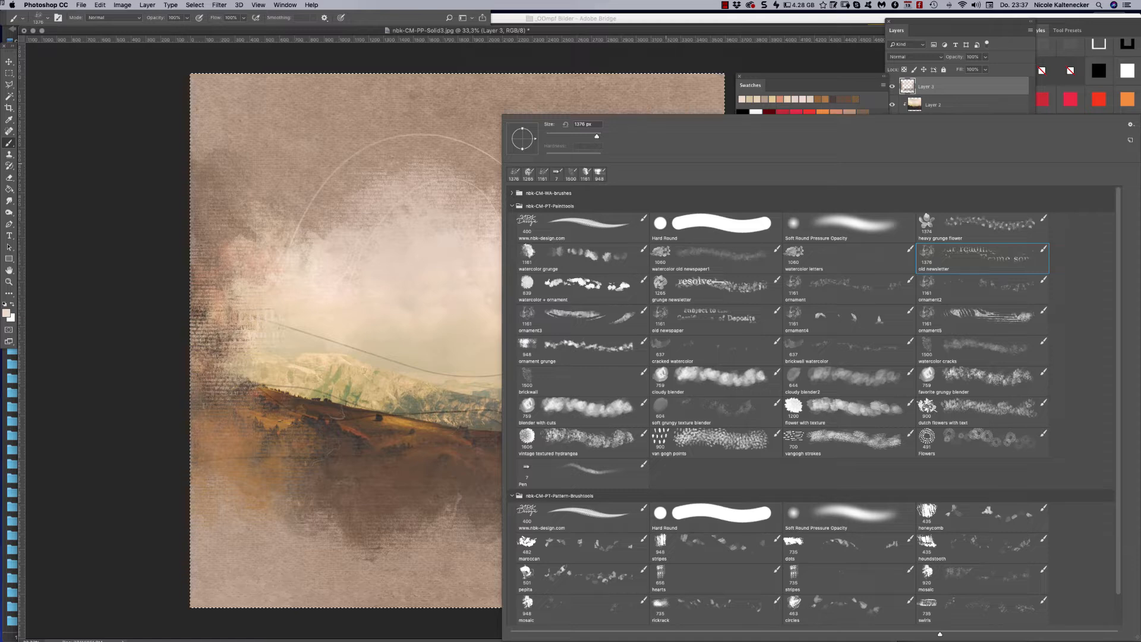
click(582, 258)
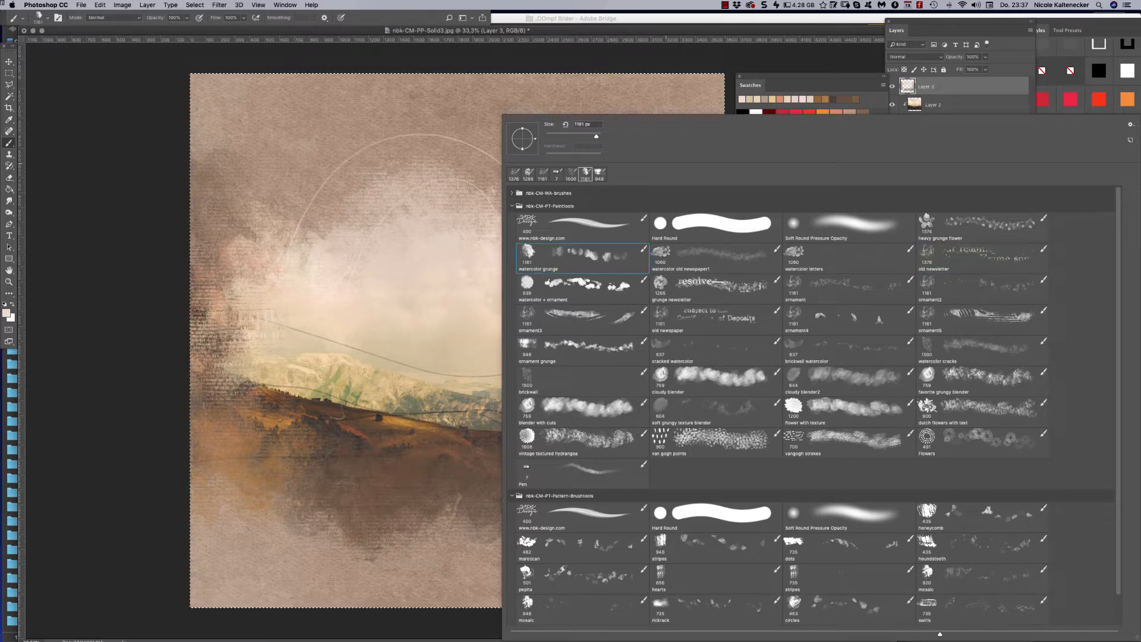
key(Return)
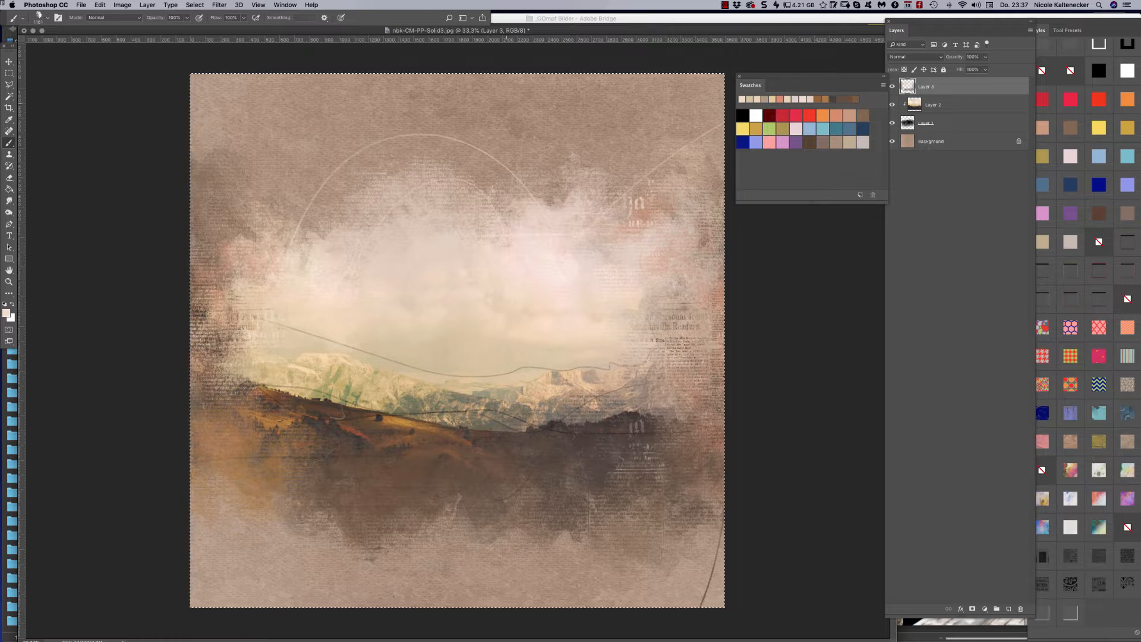
click(659, 227)
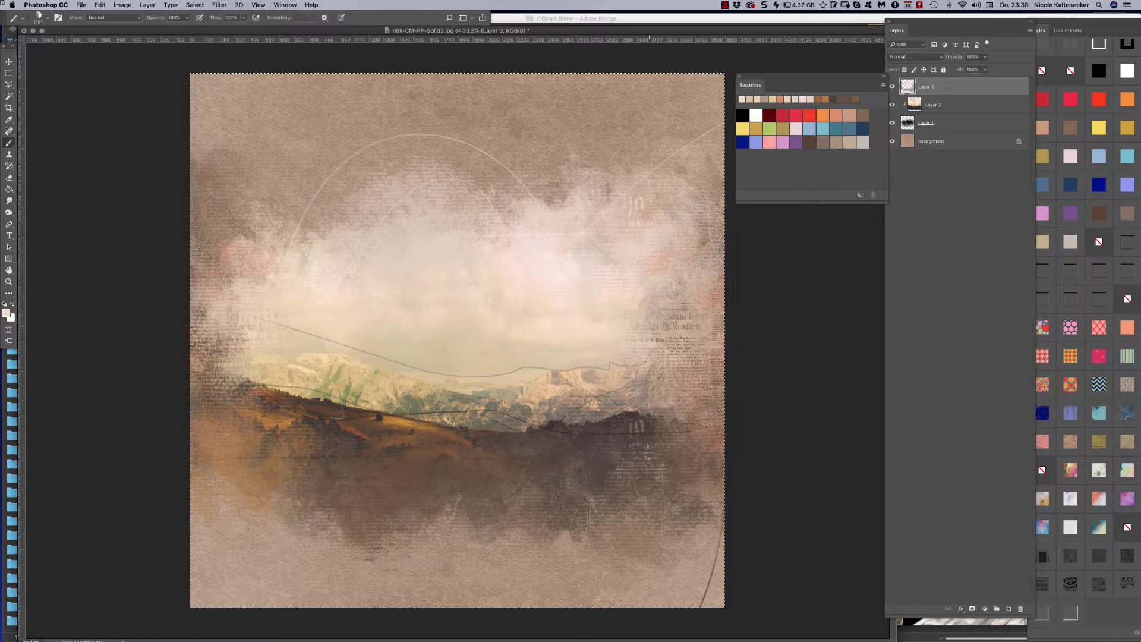
click(658, 358)
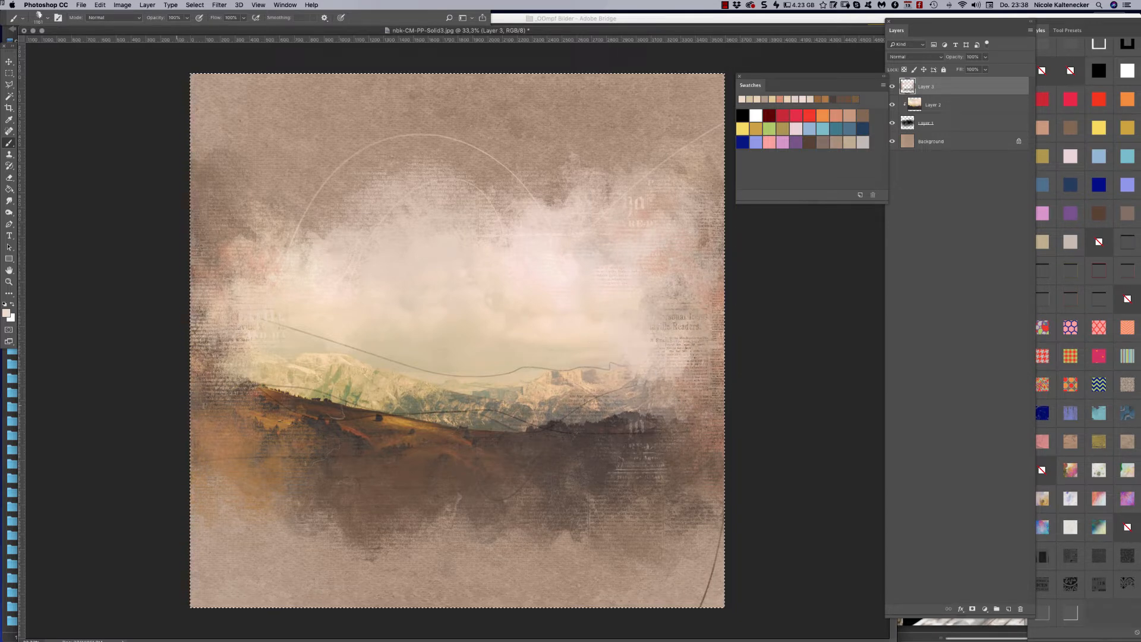
Step: Dab light texture over the dark lower-right edge of the landscape with the soft grungy texture blender brush
right_click(461, 119)
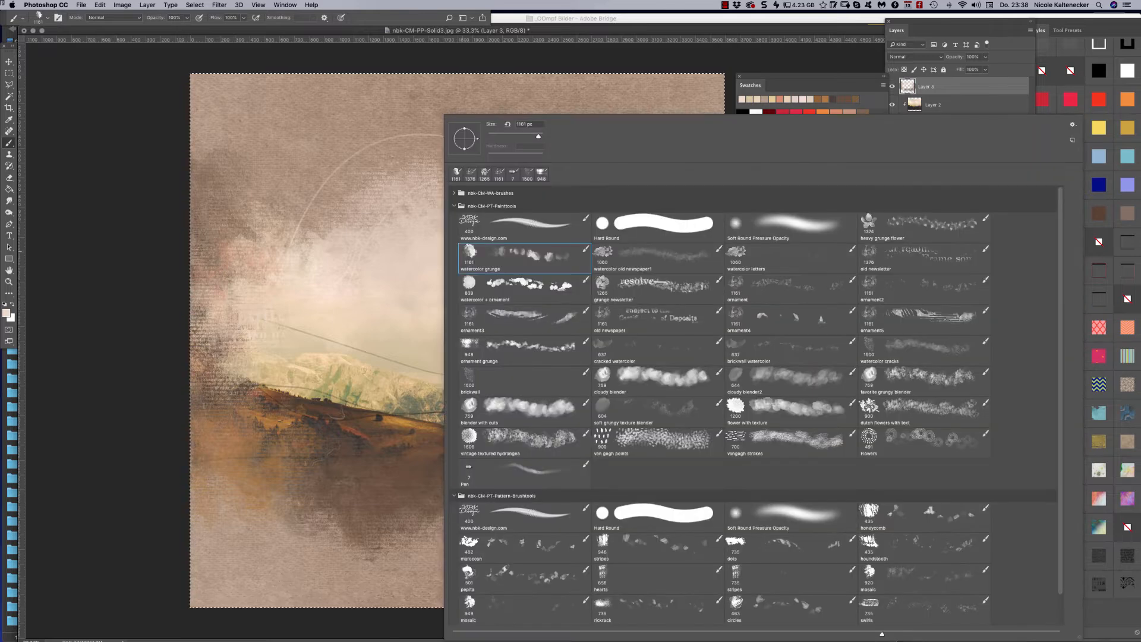
click(498, 174)
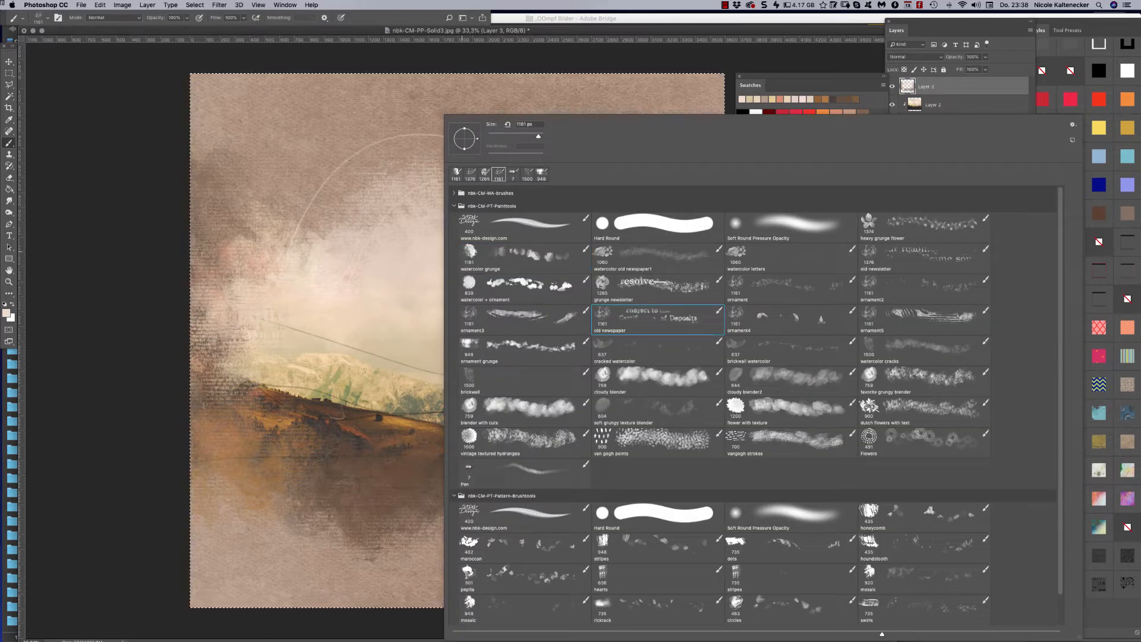
double_click(630, 410)
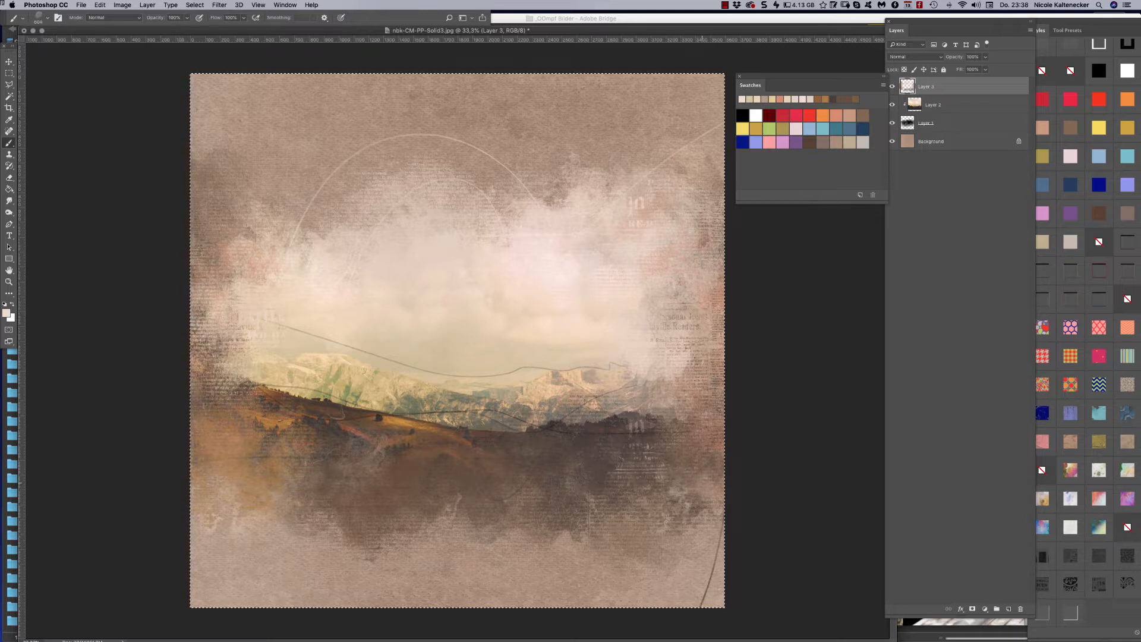
mouse_move(693, 443)
mouse_down()
mouse_move(707, 423)
mouse_move(673, 459)
mouse_move(646, 464)
mouse_up()
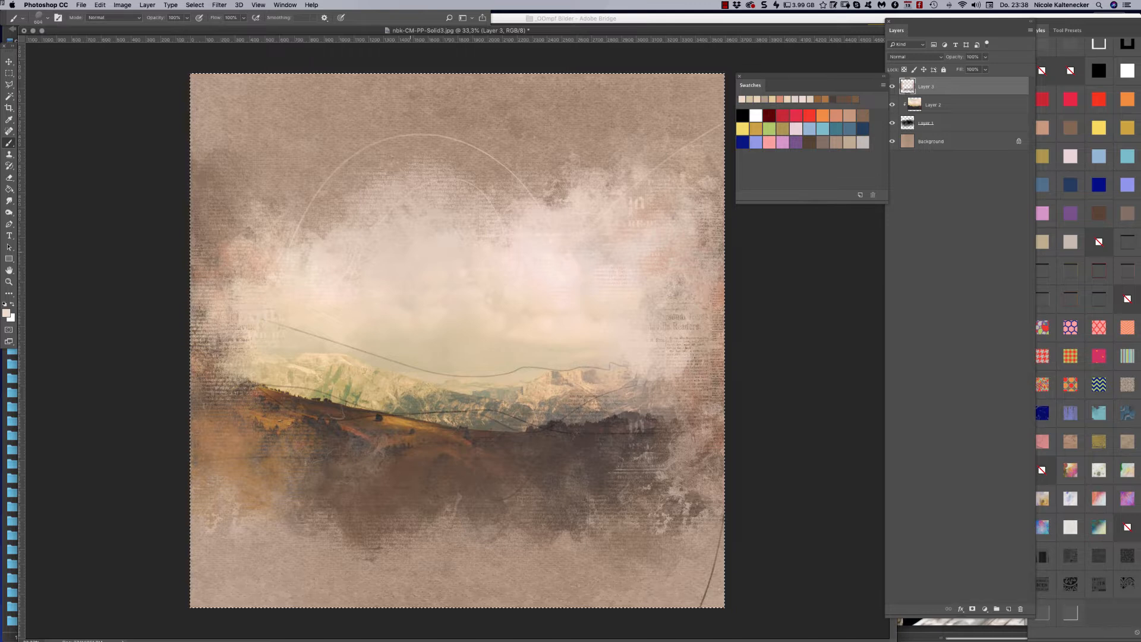
Step: Add a new layer above Layer 3 and choose the brown swatch as the painting colour
key(super+shift+n)
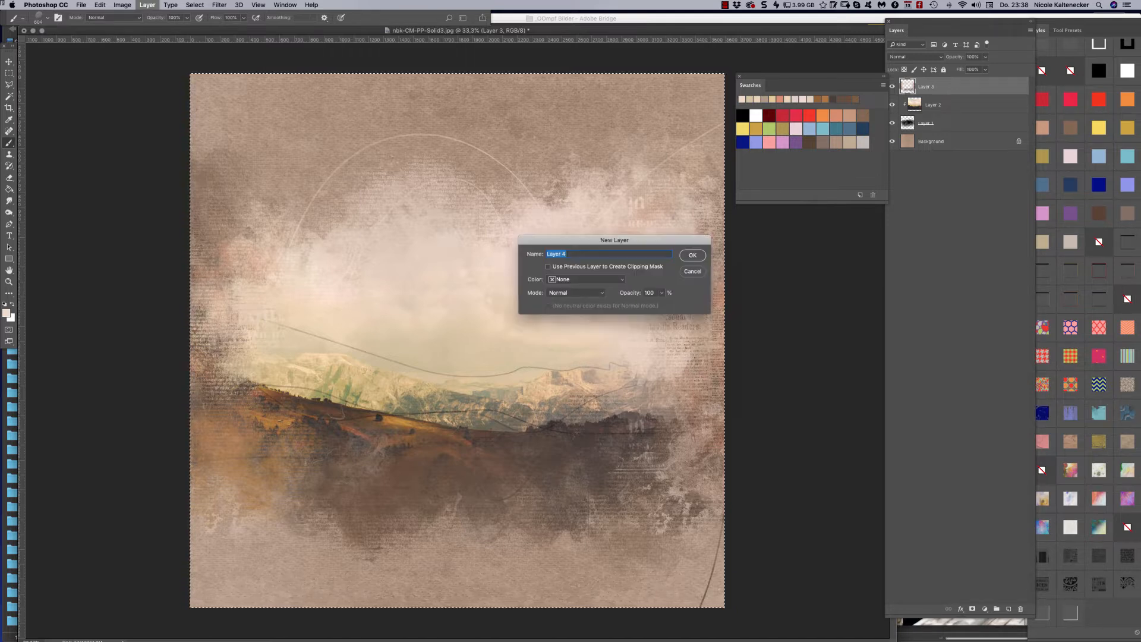
key(Return)
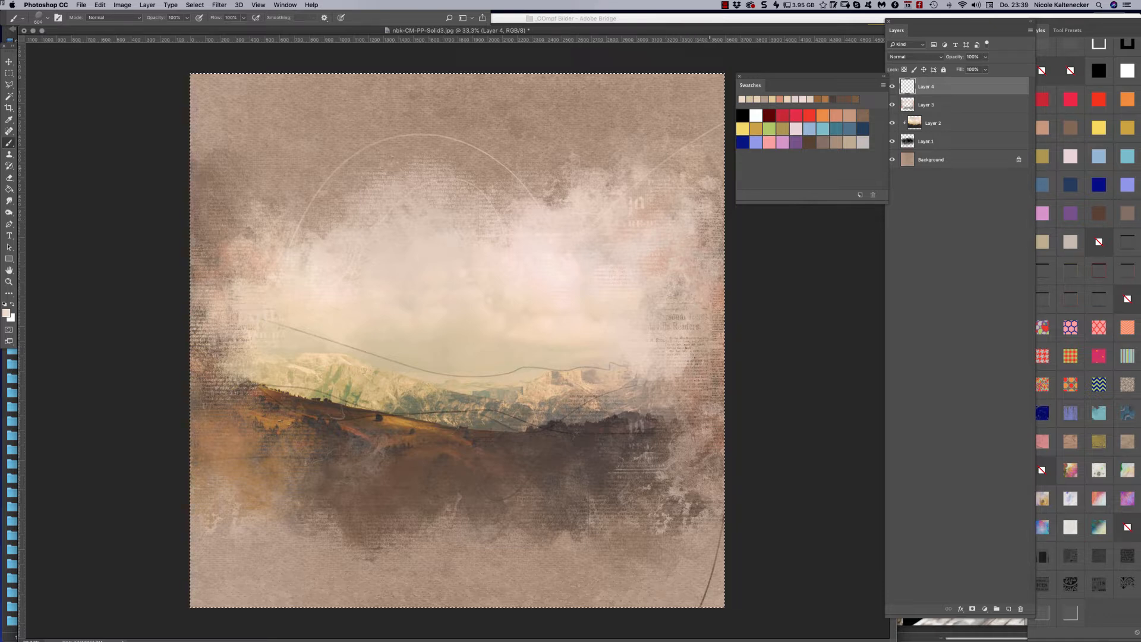
click(860, 115)
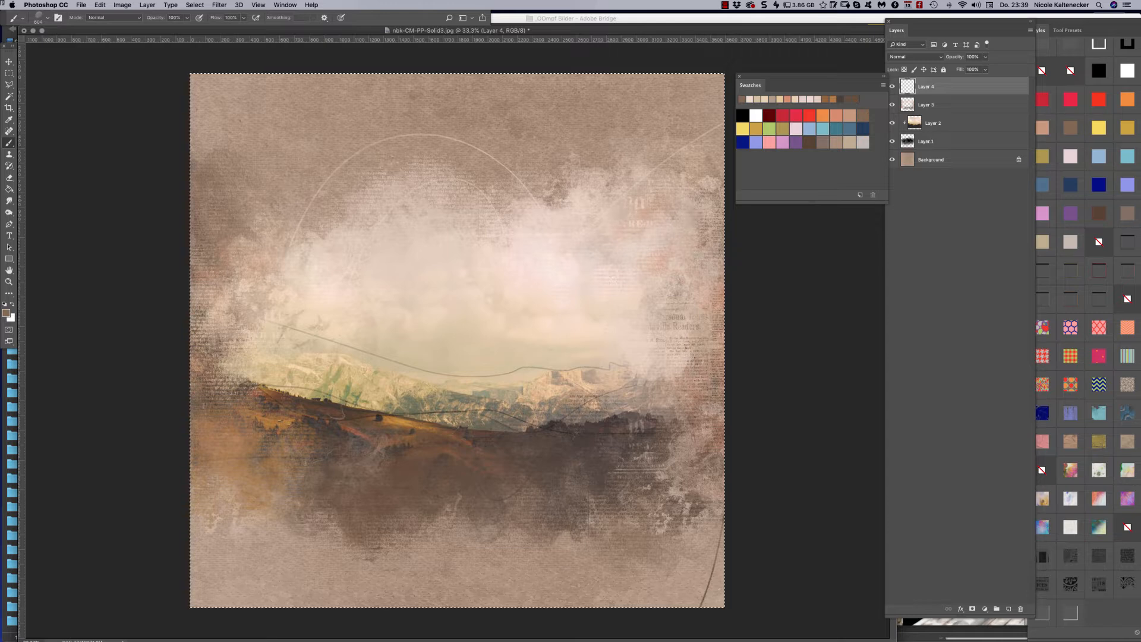
Step: Add another new layer and paint dark blue texture along the lower sides and the upper cloud edges with the soft grungy texture blender
key(super+shift+n)
key(Return)
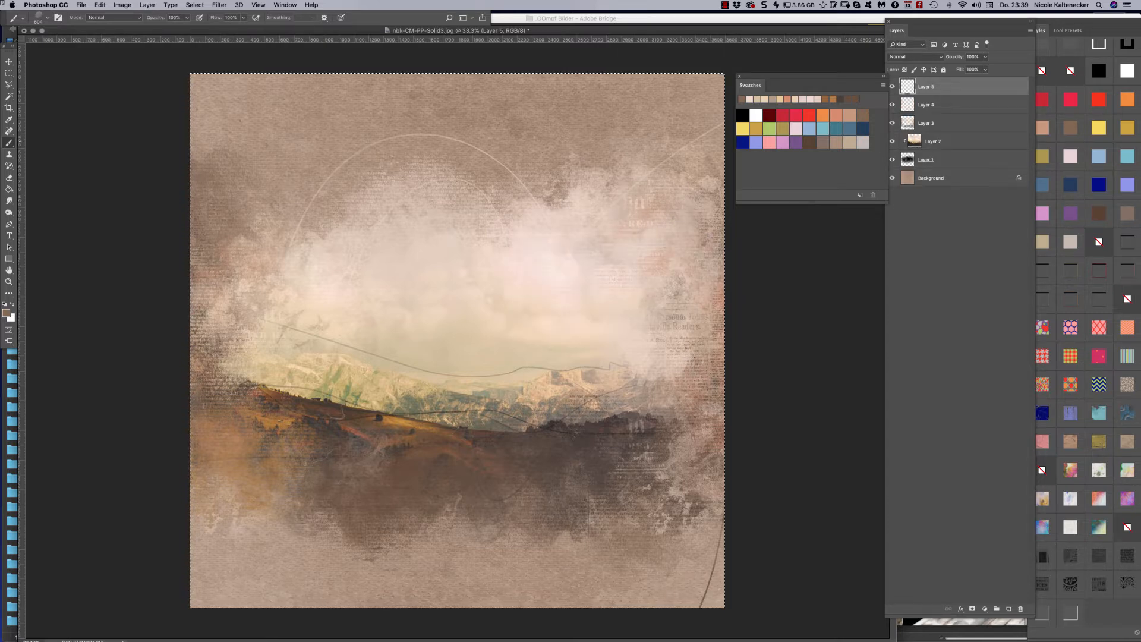
click(742, 142)
mouse_move(680, 502)
mouse_down()
mouse_move(674, 517)
mouse_move(700, 472)
mouse_move(656, 537)
mouse_move(593, 532)
mouse_move(511, 500)
mouse_move(330, 488)
mouse_move(196, 454)
mouse_move(229, 469)
mouse_move(205, 526)
mouse_up()
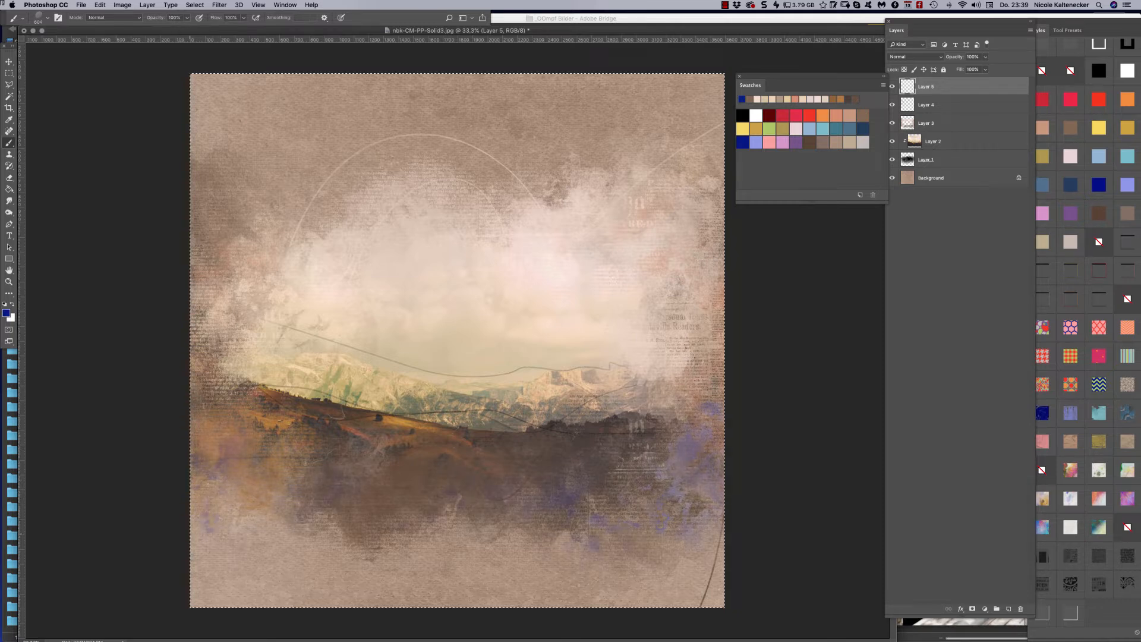
mouse_move(225, 258)
mouse_down()
mouse_move(260, 291)
mouse_move(333, 238)
mouse_move(381, 256)
mouse_move(516, 202)
mouse_move(571, 223)
mouse_move(633, 172)
mouse_up()
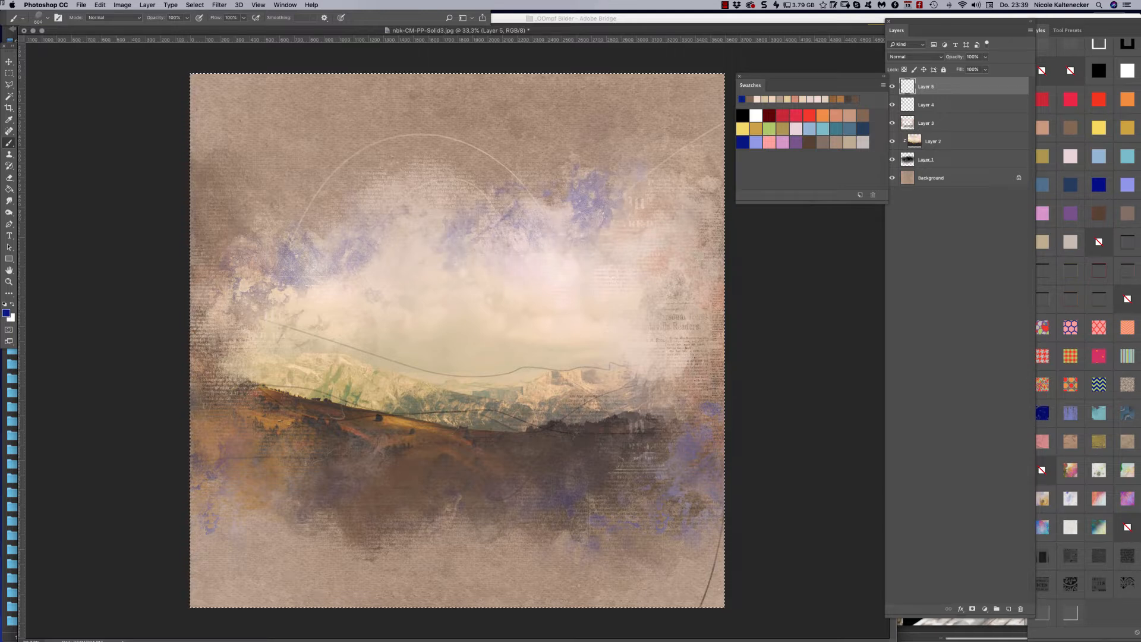
Step: Bring the Styles panel into view and try several watercolour pattern styles on Layer 5, finishing with a pale off-white one
drag(1105, 22, 1033, 22)
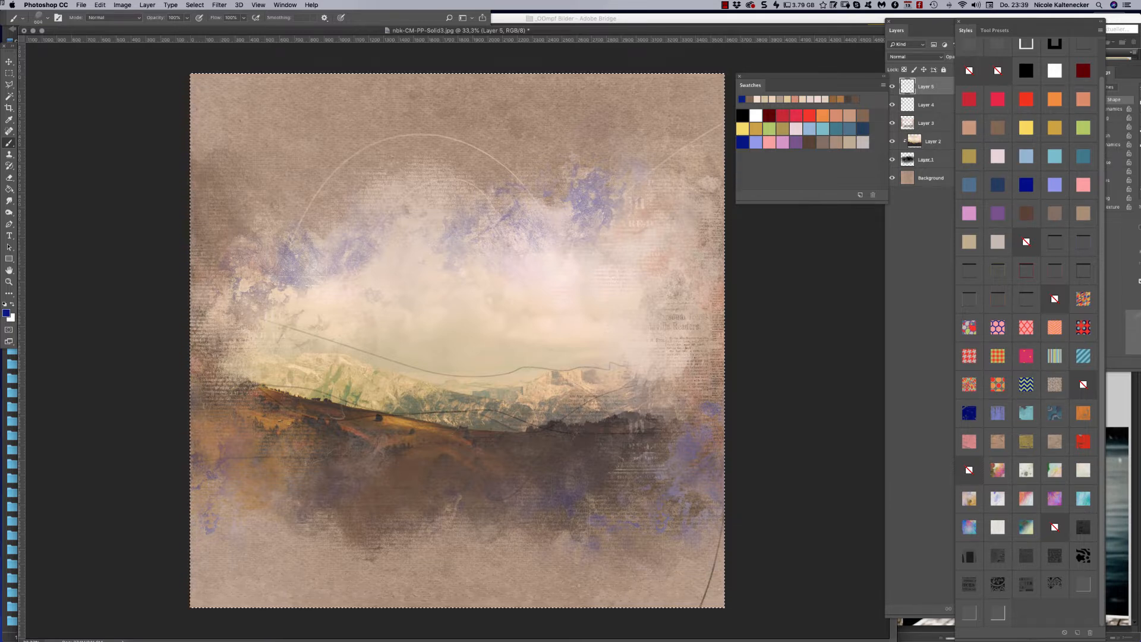
click(969, 499)
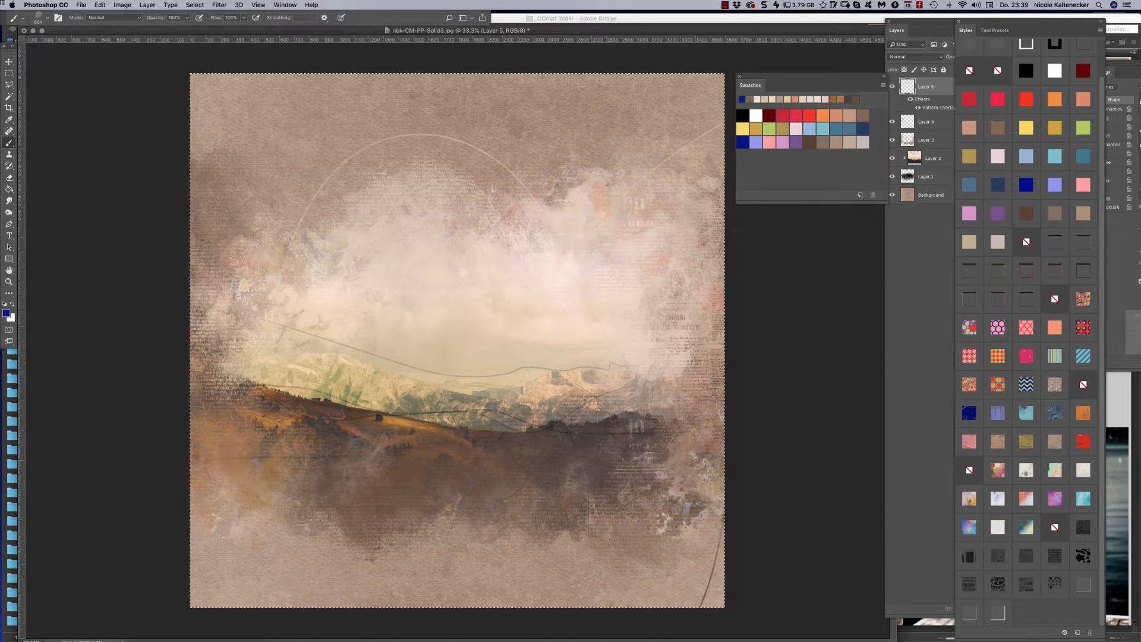
click(1055, 470)
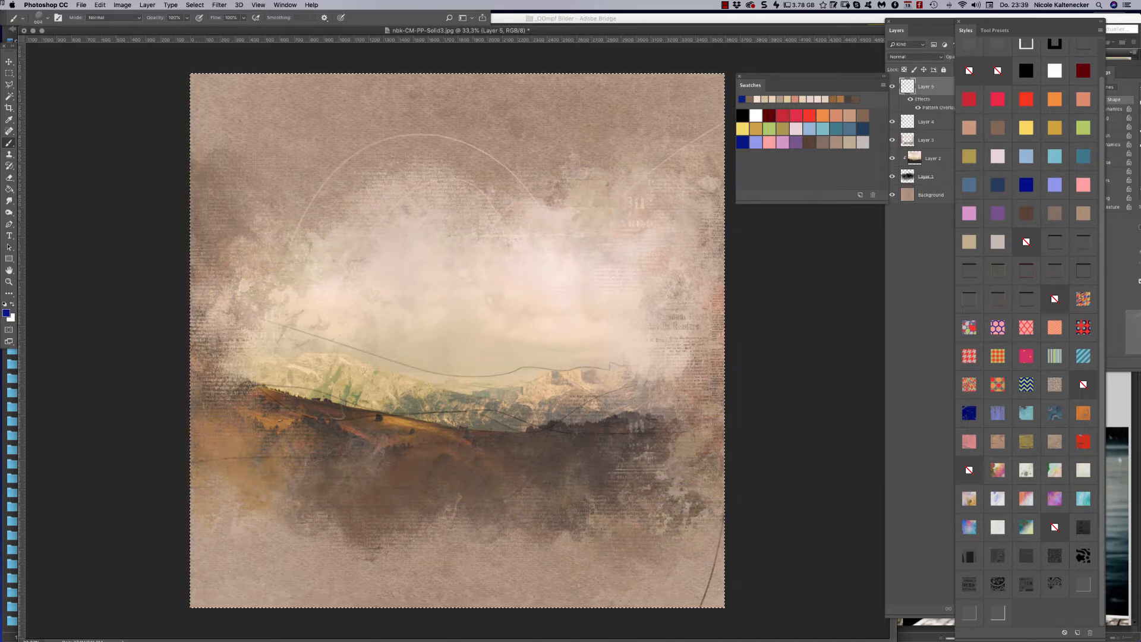
click(1054, 498)
click(1083, 498)
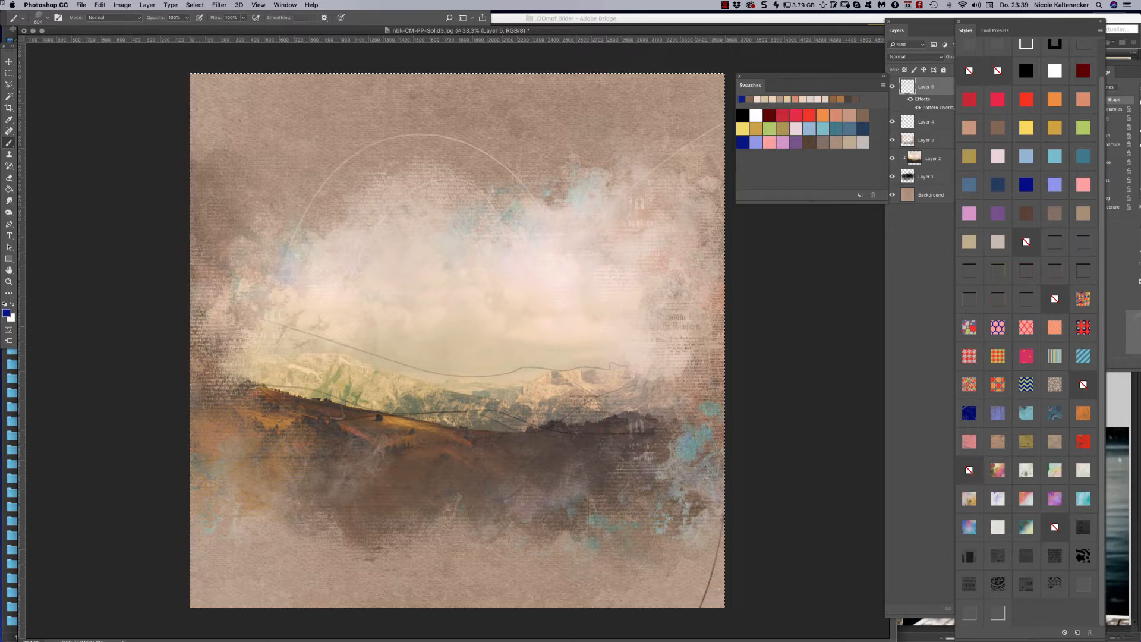
click(997, 527)
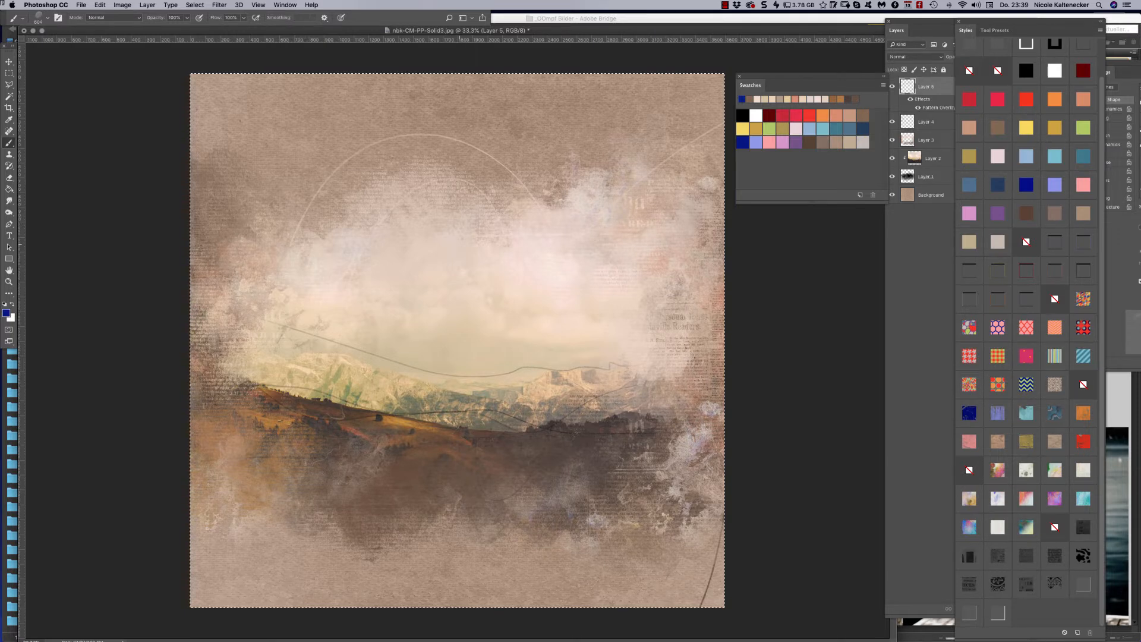
Step: Stamp patterned hydrangea texture around the sides, upper clouds and lower corners of the landscape with the vintage textured hydrangea brush
right_click(461, 115)
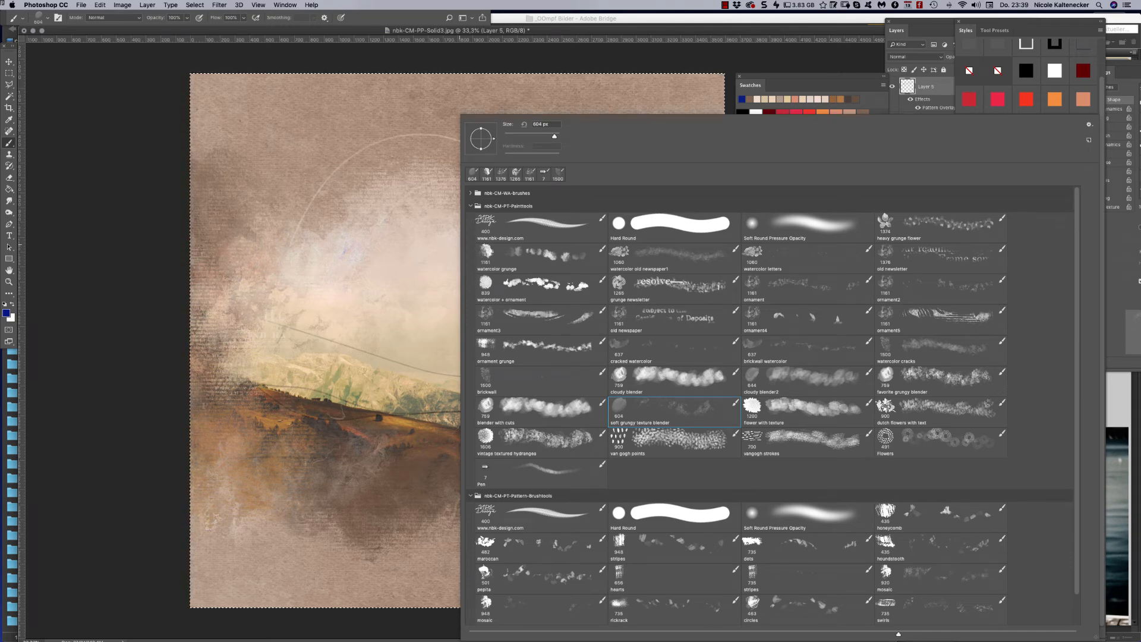
double_click(485, 438)
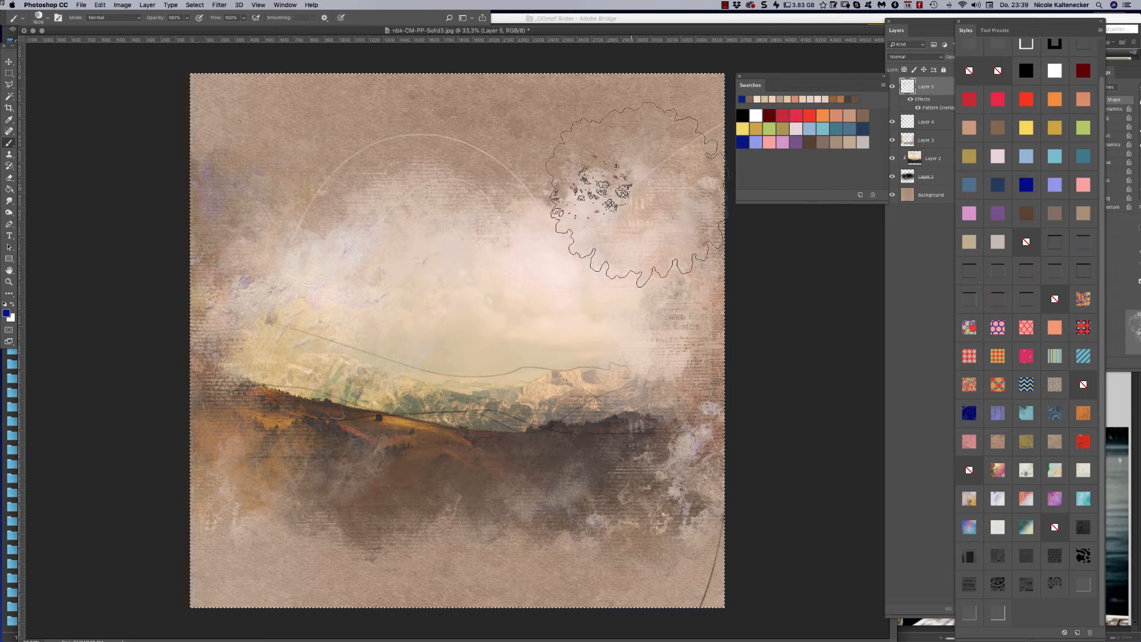
click(634, 194)
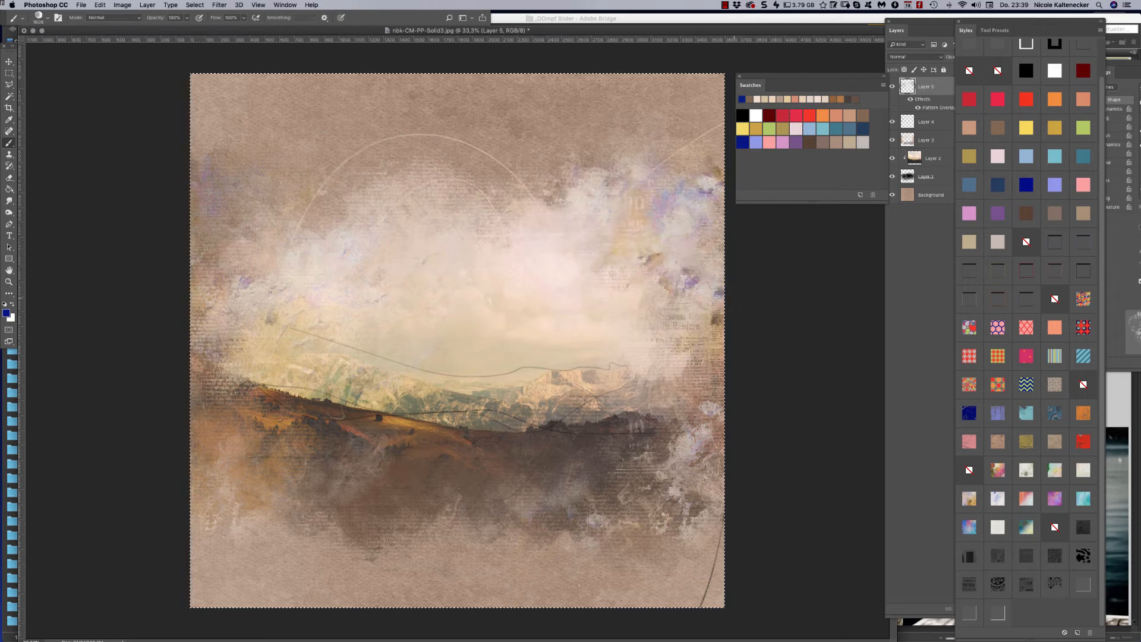
click(734, 298)
click(699, 462)
click(220, 458)
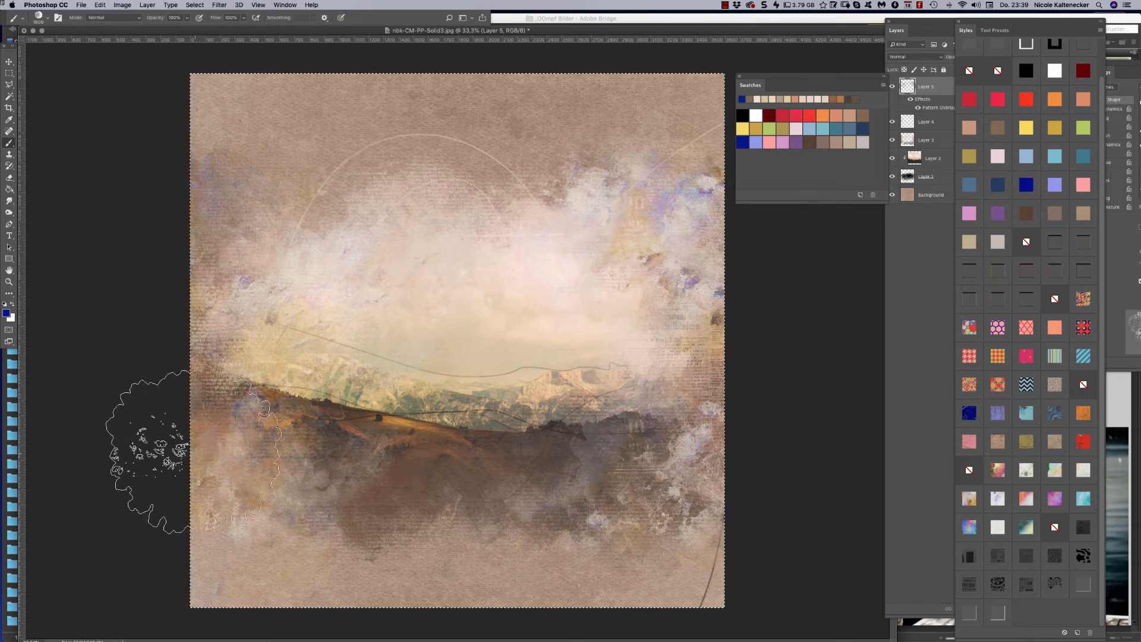
click(199, 436)
click(535, 163)
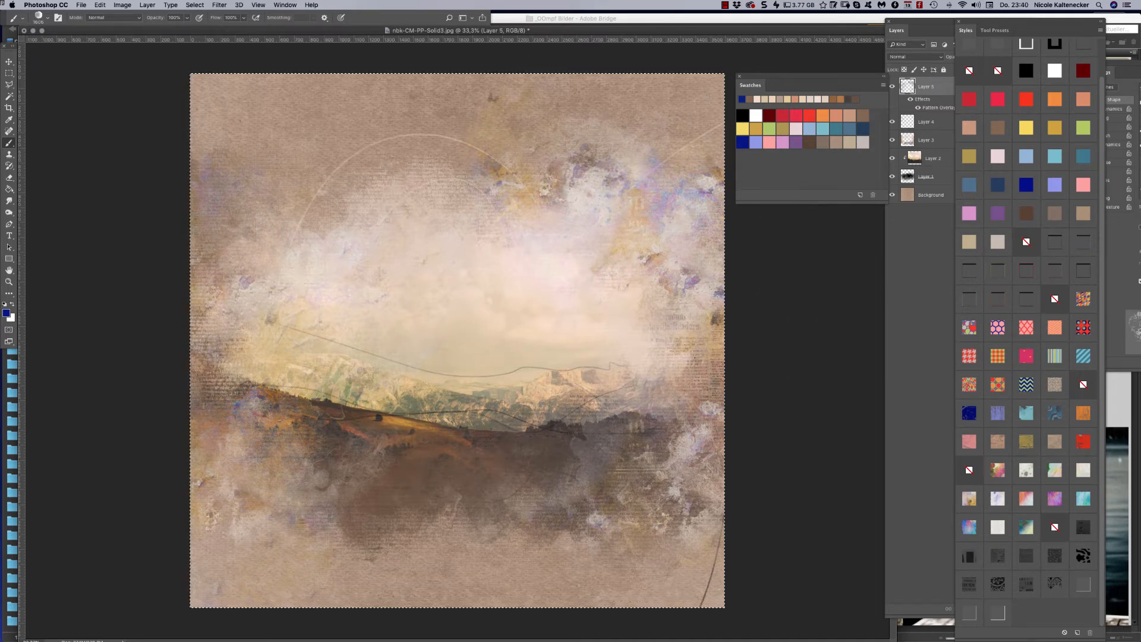
click(633, 511)
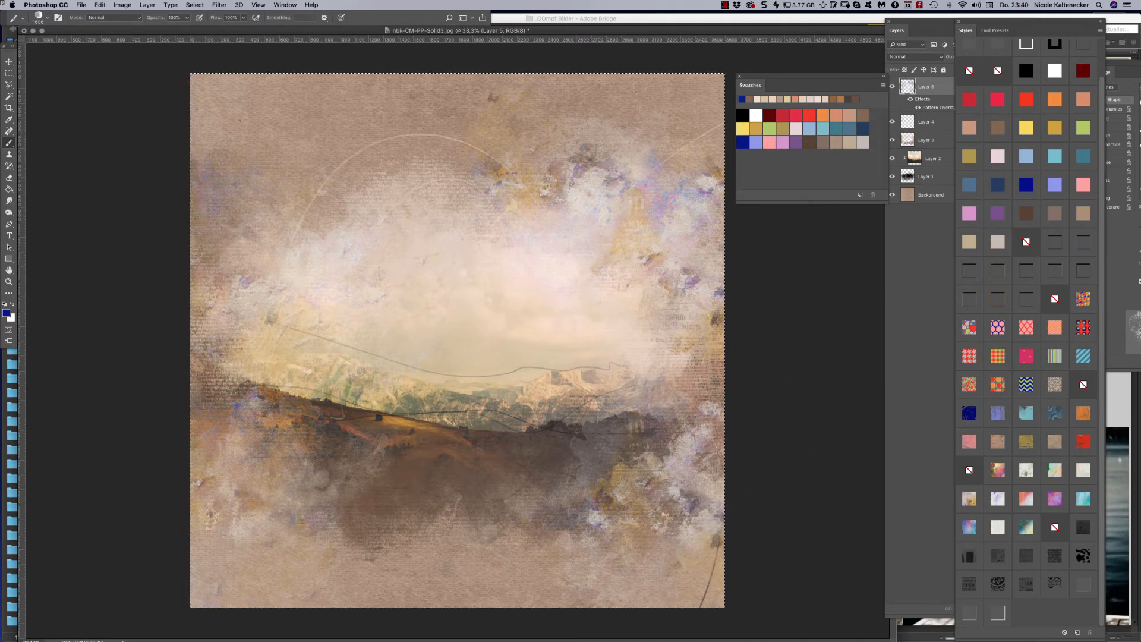
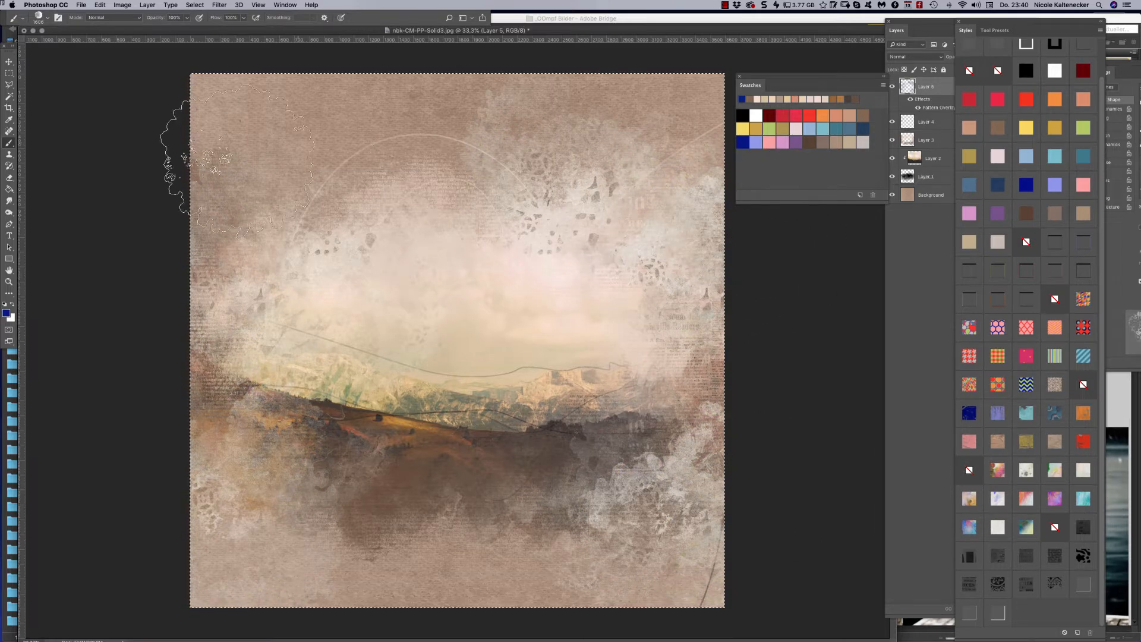
Step: Extend the cracked texture along both sides with the hydrangea brush and build it up at the landscape's edges with the cloudy blender
drag(158, 224, 158, 416)
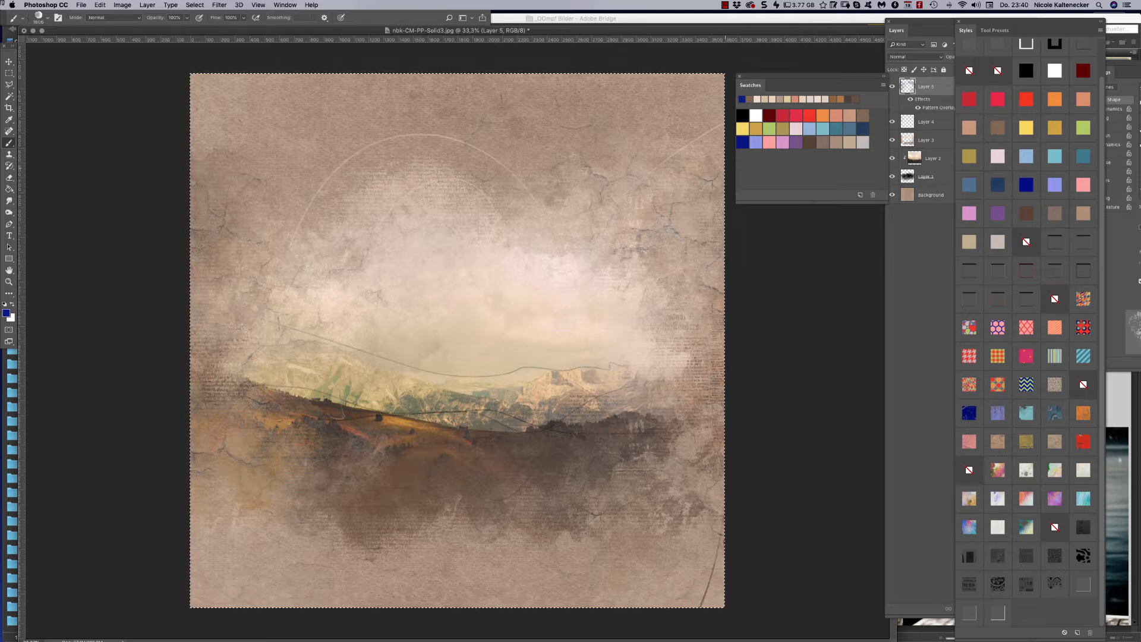
click(732, 265)
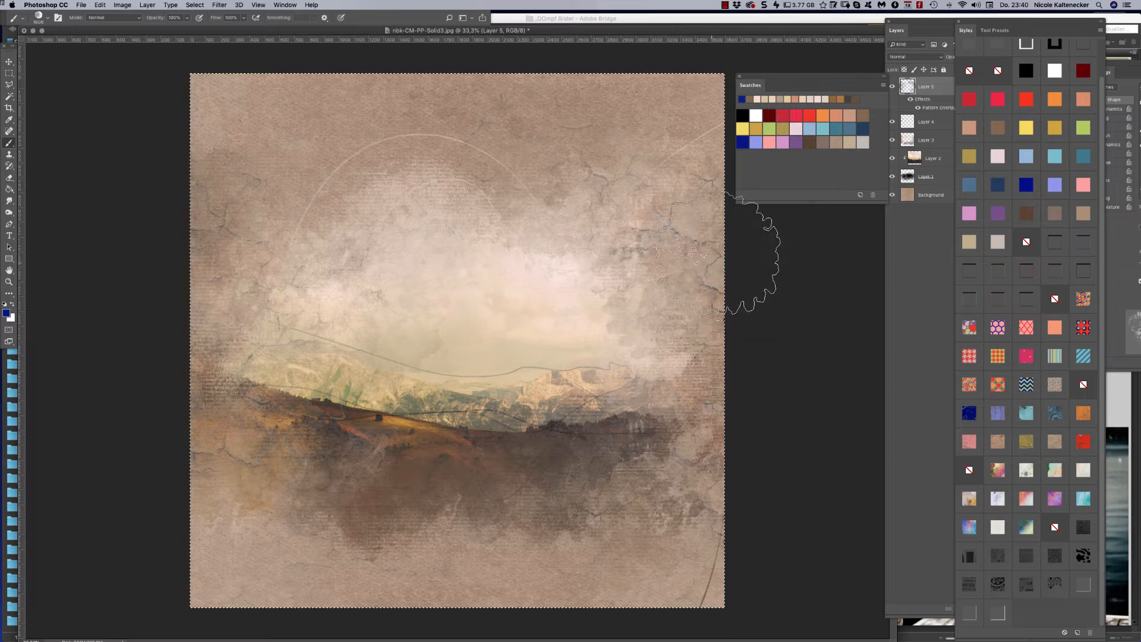
right_click(622, 349)
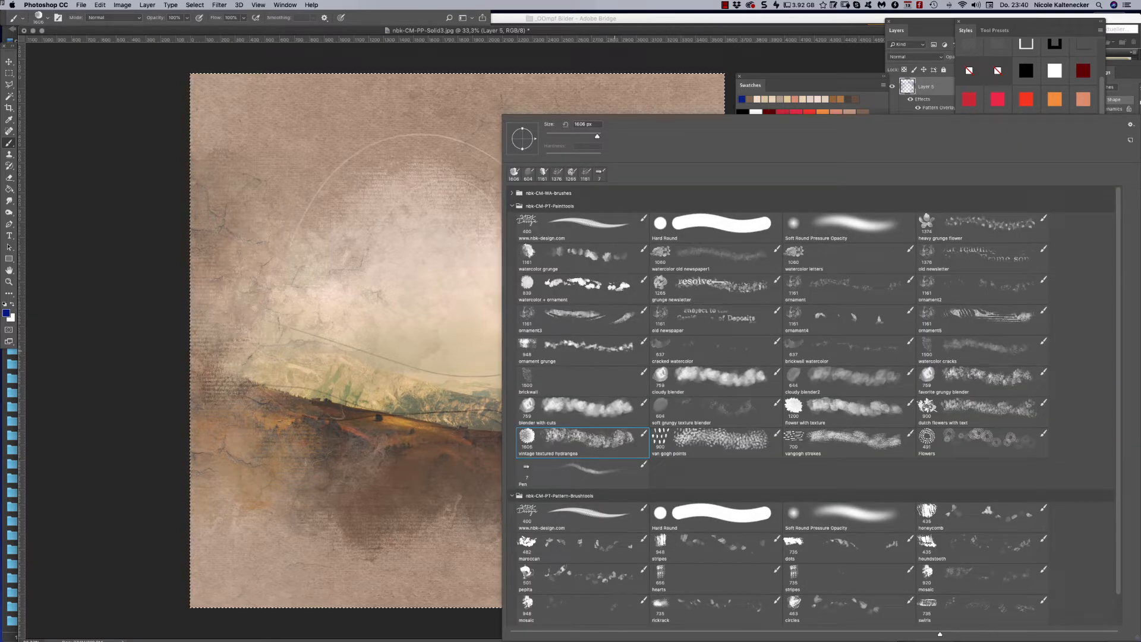
double_click(698, 380)
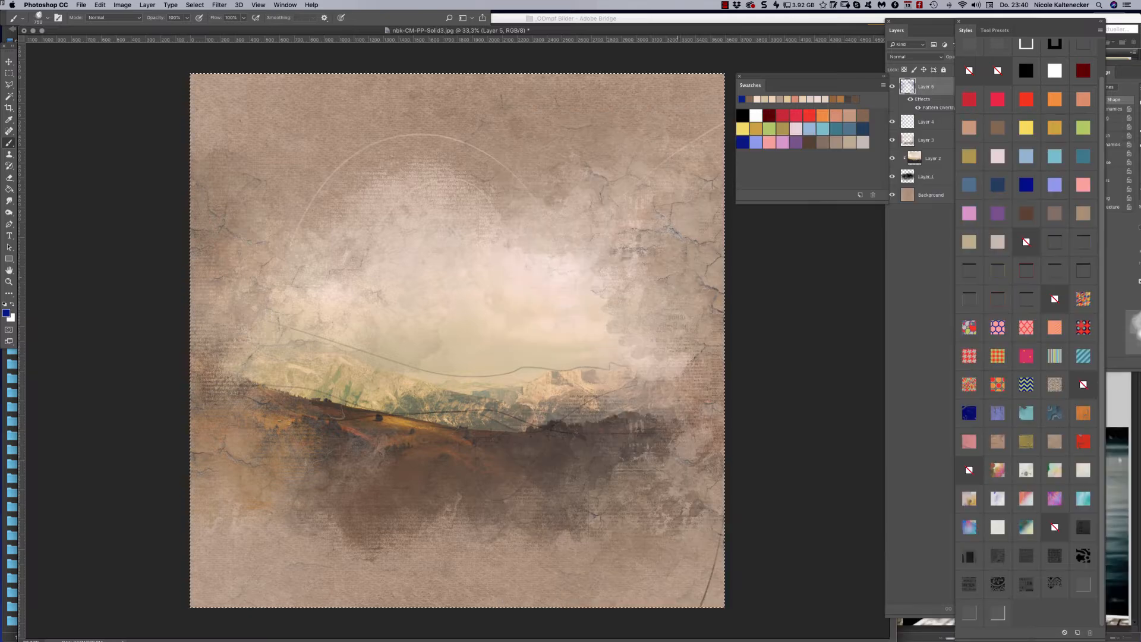
drag(644, 262, 644, 252)
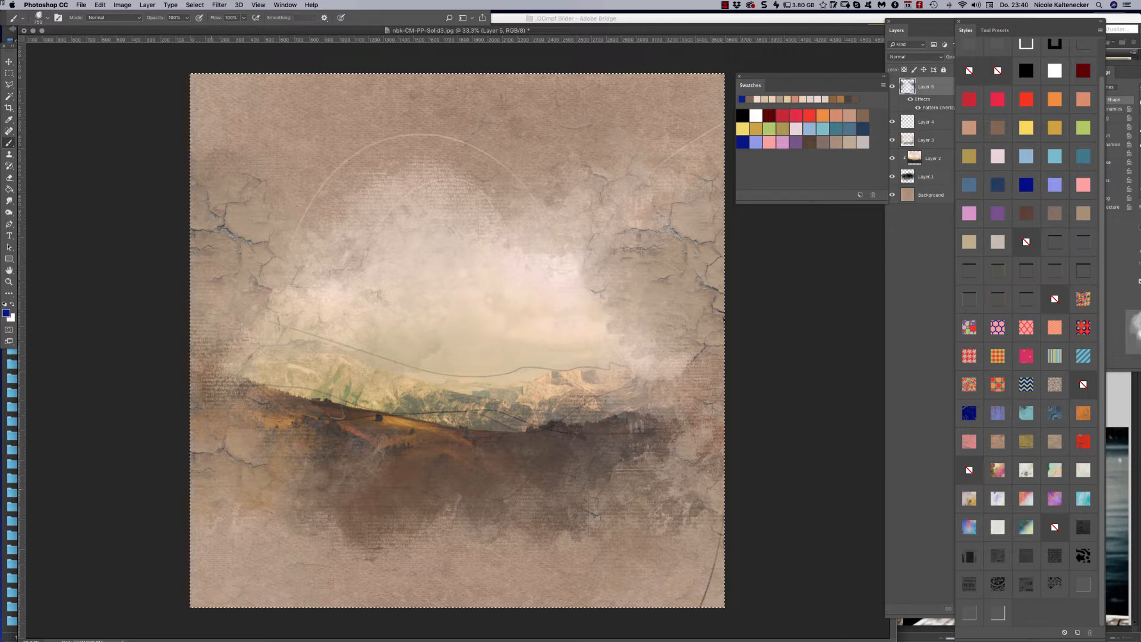
mouse_move(666, 438)
mouse_down()
mouse_move(651, 441)
mouse_move(594, 509)
mouse_move(683, 475)
mouse_up()
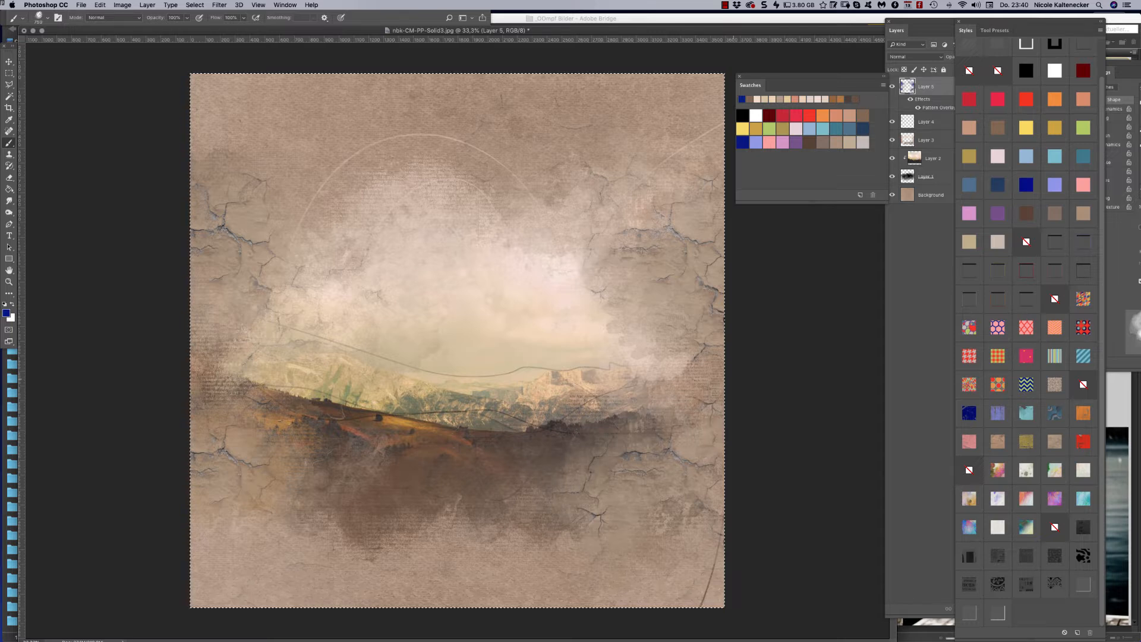
click(304, 313)
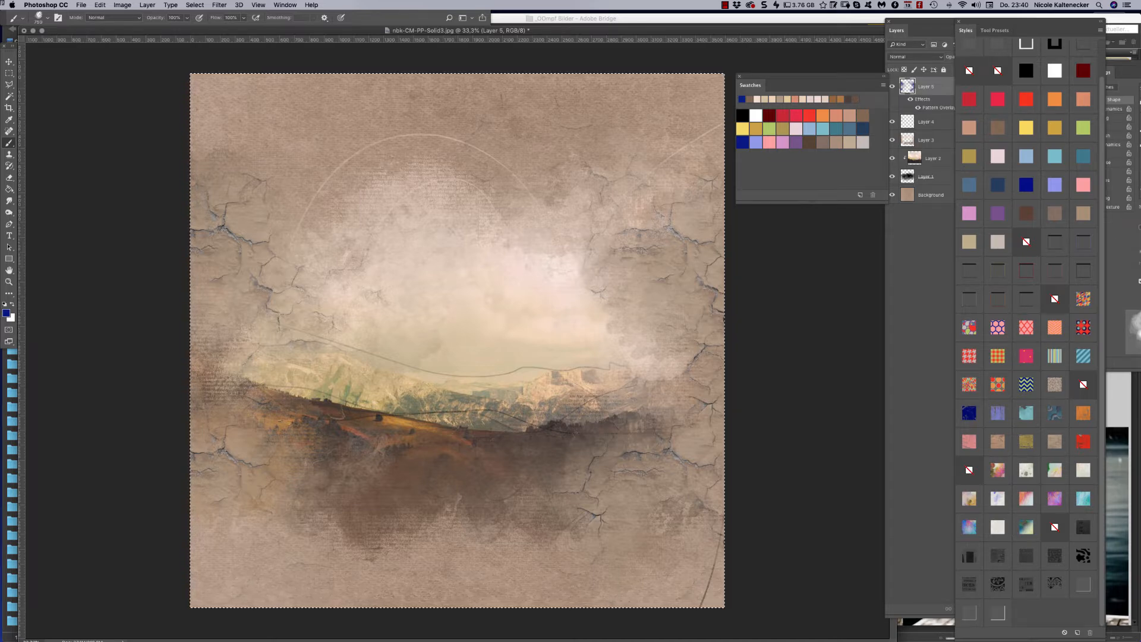
Step: Try the yellow and brown brick wall styles on Layer 5 and paint over the texture beside the clouds
click(1026, 442)
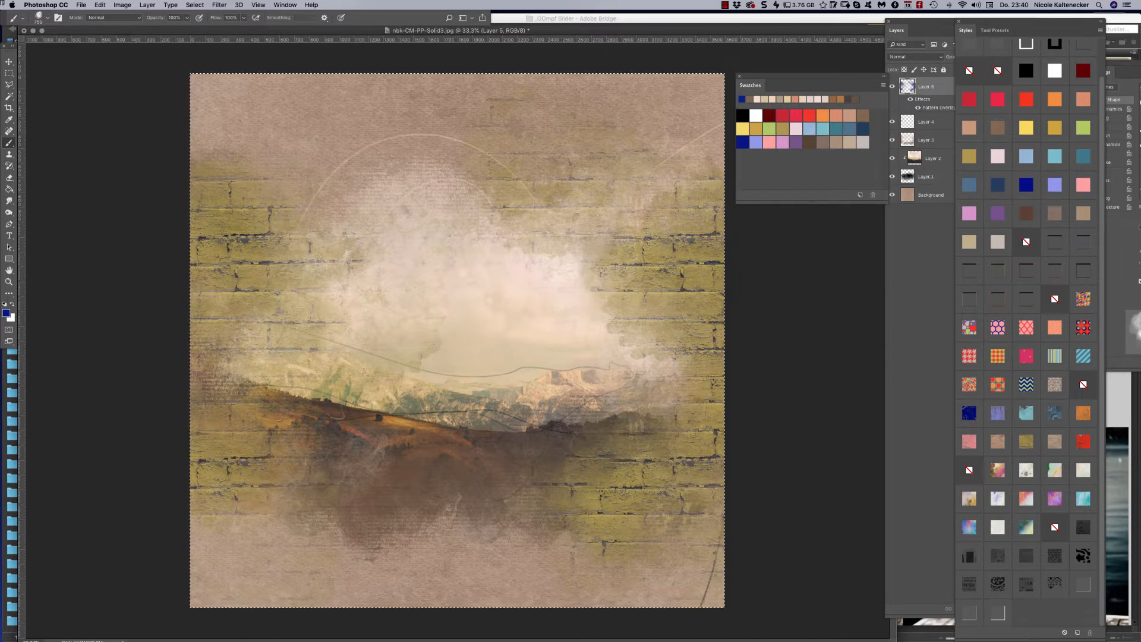
click(1054, 441)
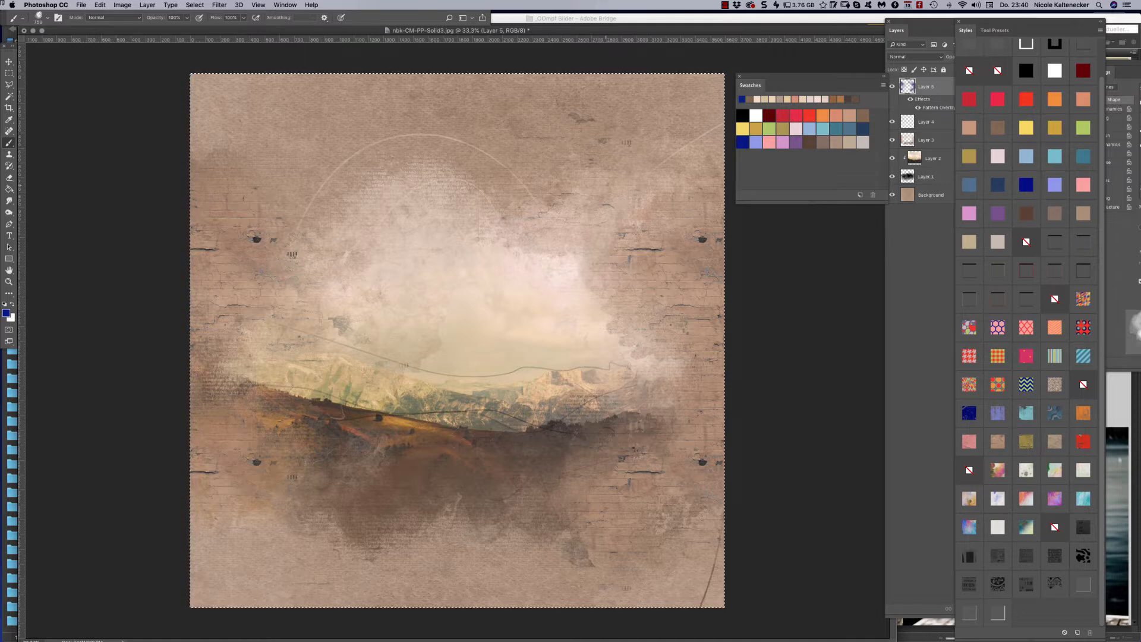
mouse_move(621, 293)
mouse_down()
mouse_move(634, 278)
mouse_move(706, 330)
mouse_up()
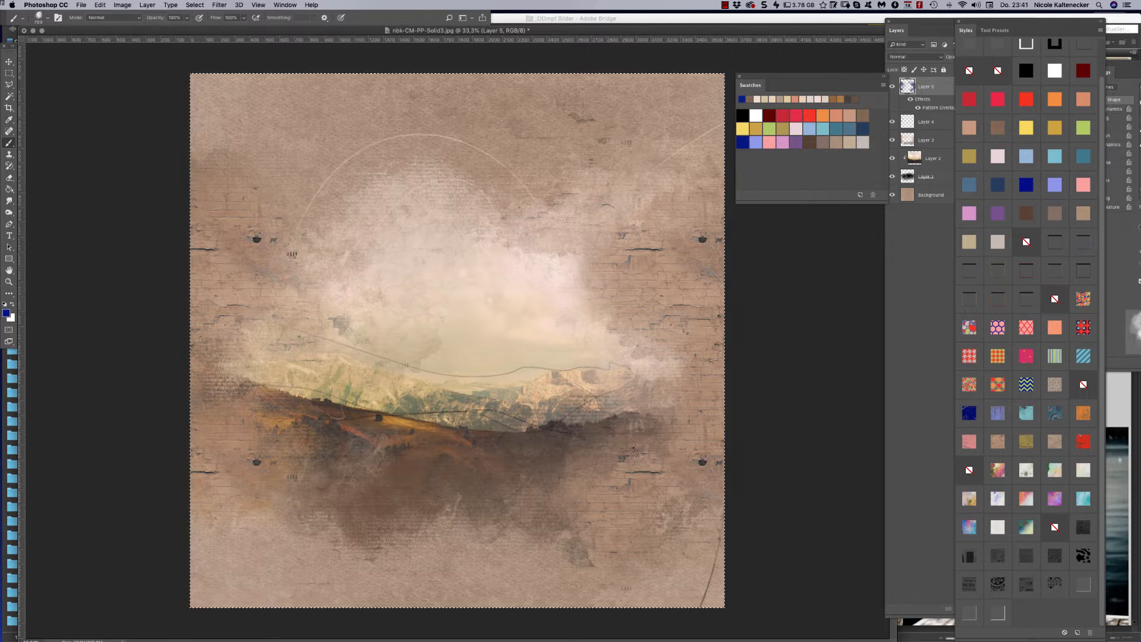
Step: Try the weathered styles in pink, orange, steel blue, turquoise, violet wood and scratched dark blue on Layer 5
click(969, 441)
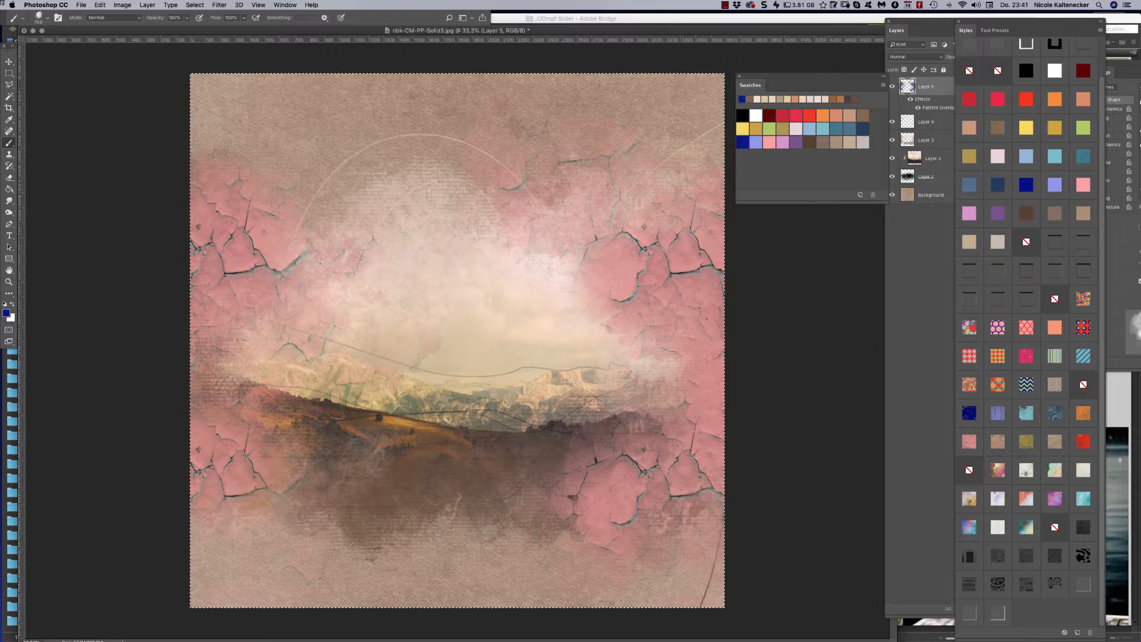
click(1083, 413)
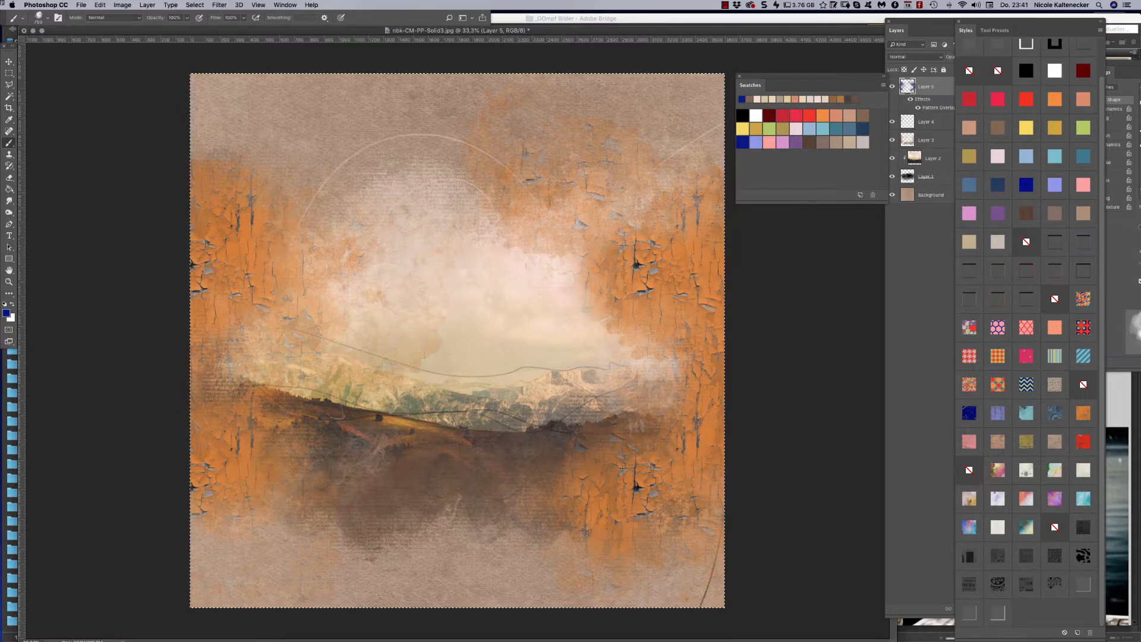
click(1054, 413)
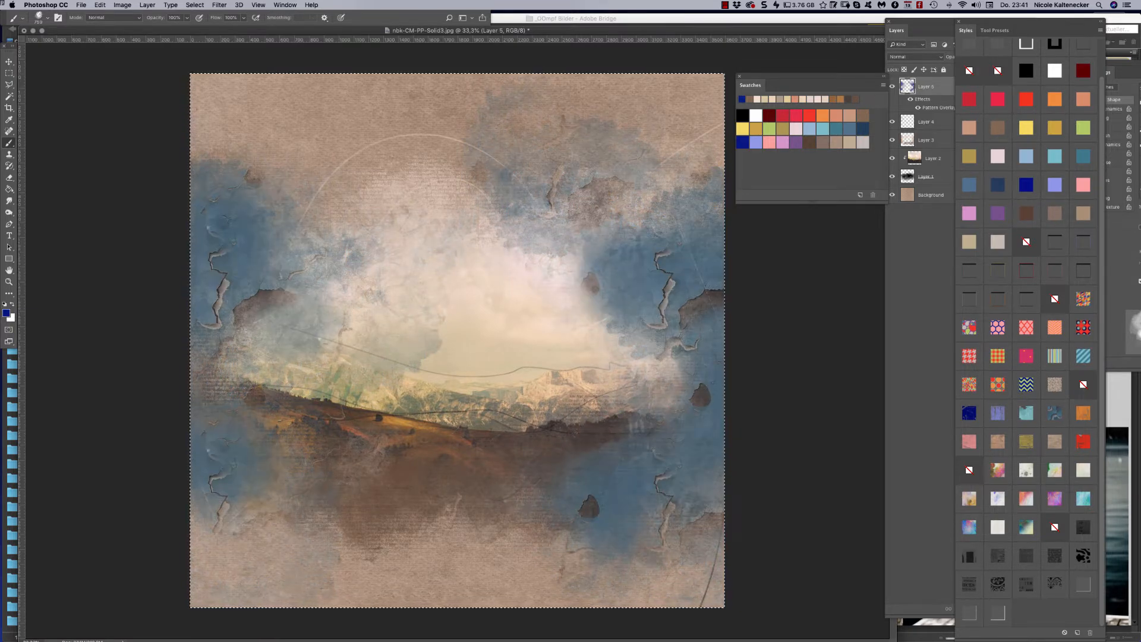
click(1025, 413)
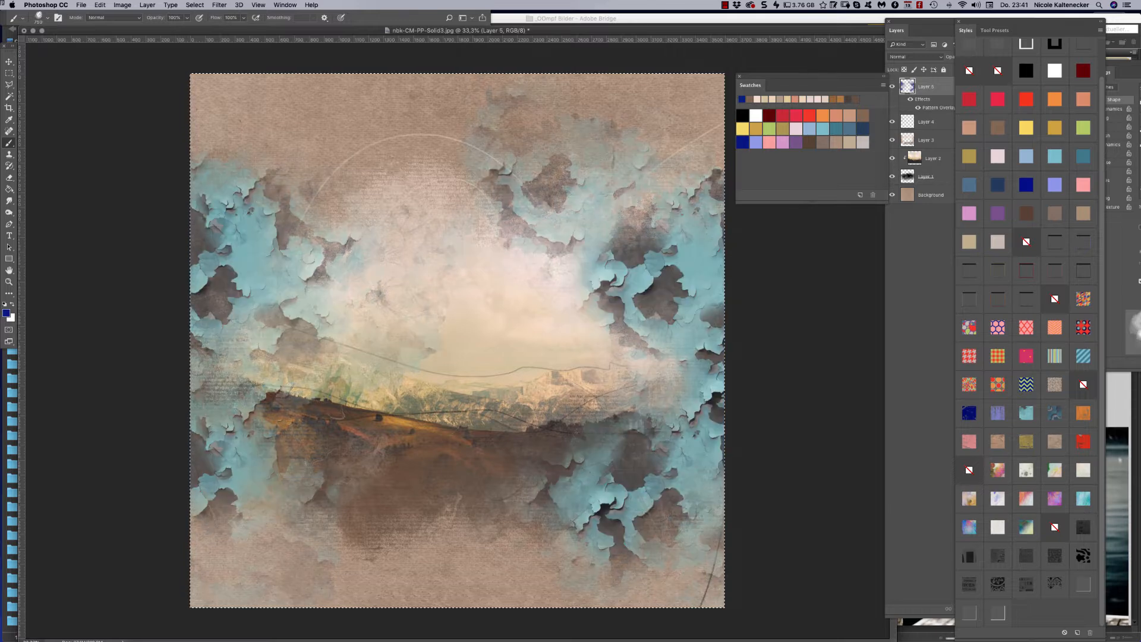
click(997, 413)
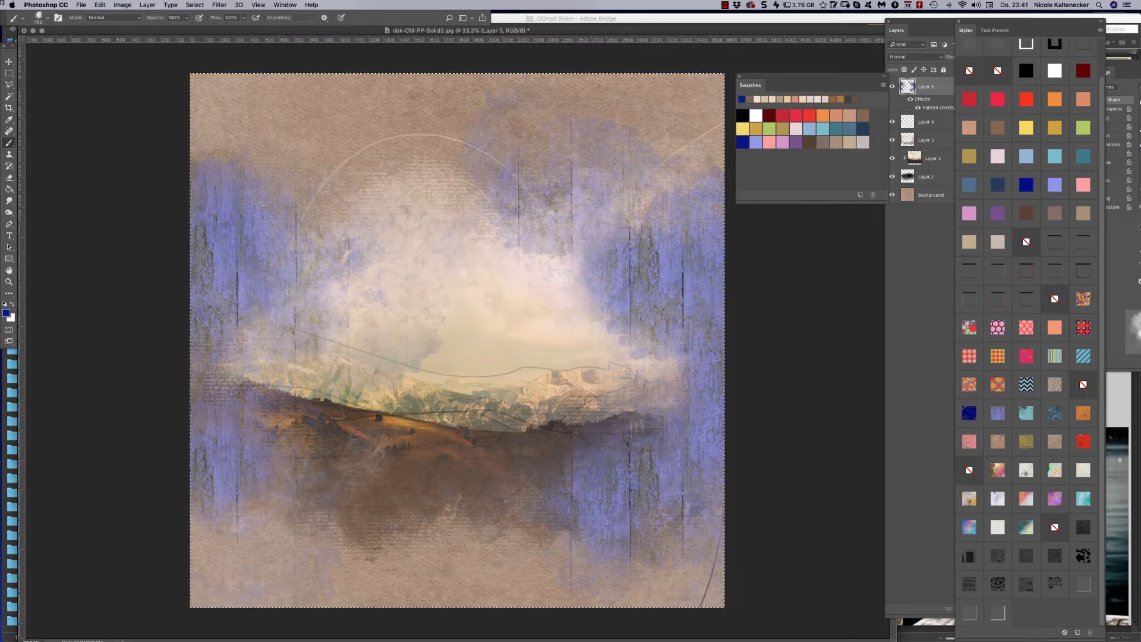
click(968, 412)
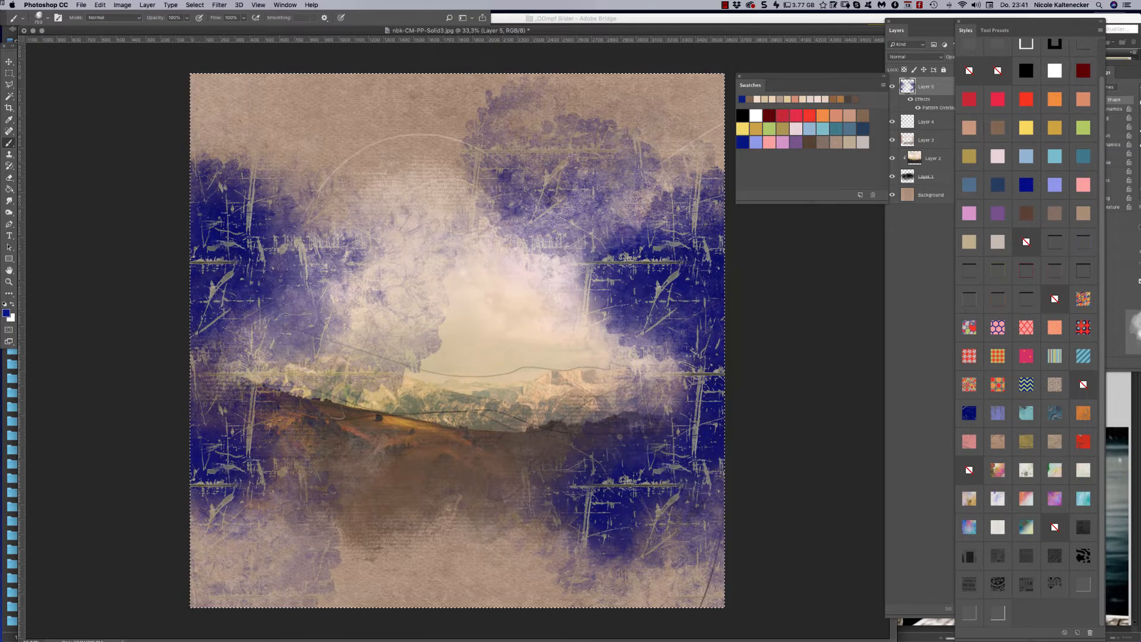
Step: Undo the latest style change on Layer 5 and apply the beige cracked plaster style
click(1064, 633)
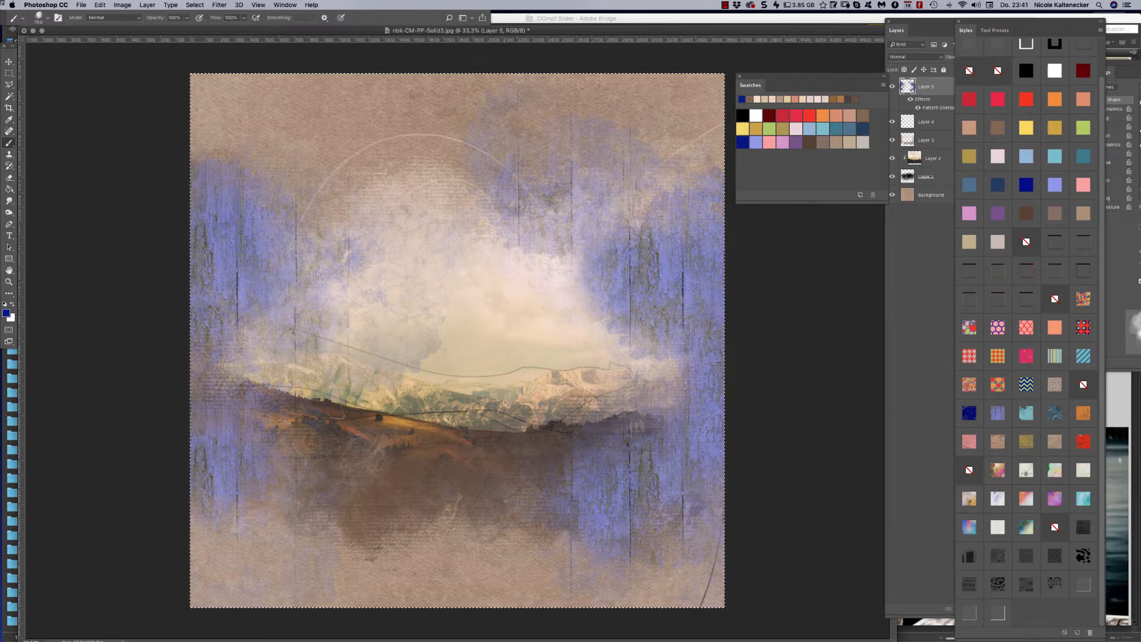
key(super+z)
click(1054, 442)
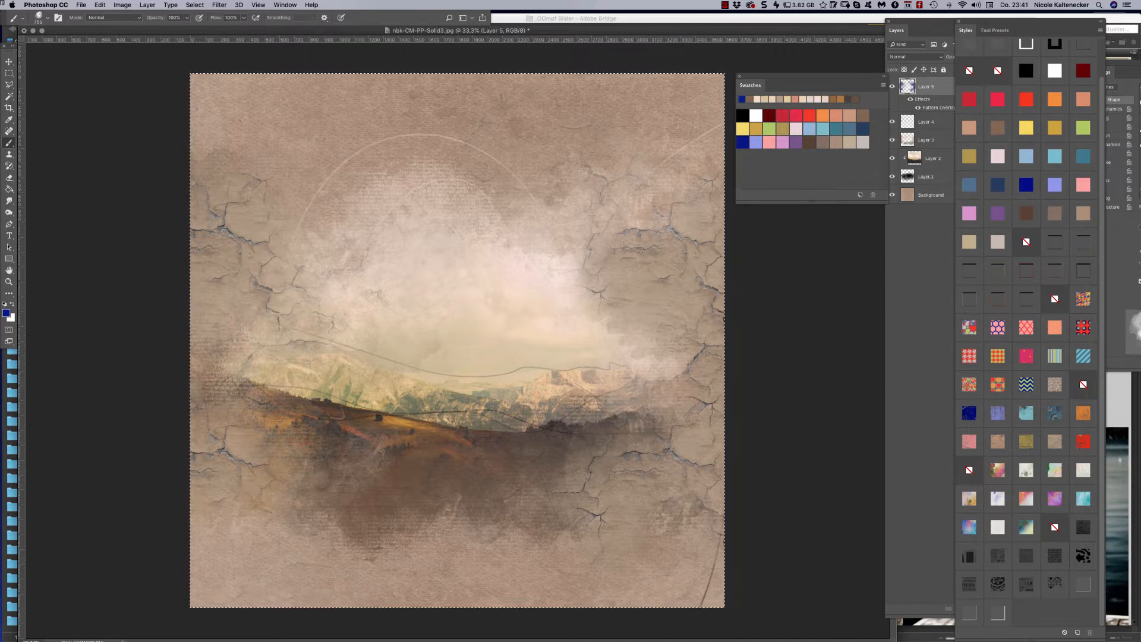
Step: Add a new layer and stamp dark blue ornament texture beside the clouds and in the lower corner opposite with the ornament grunge brush
click(896, 30)
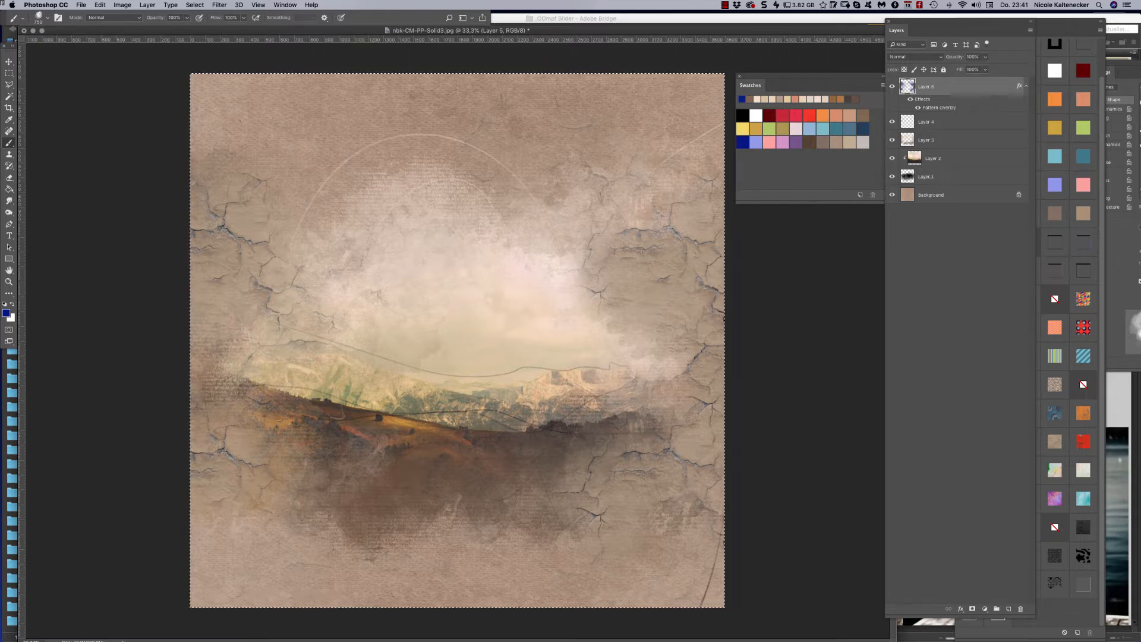
key(super+shift+n)
key(Return)
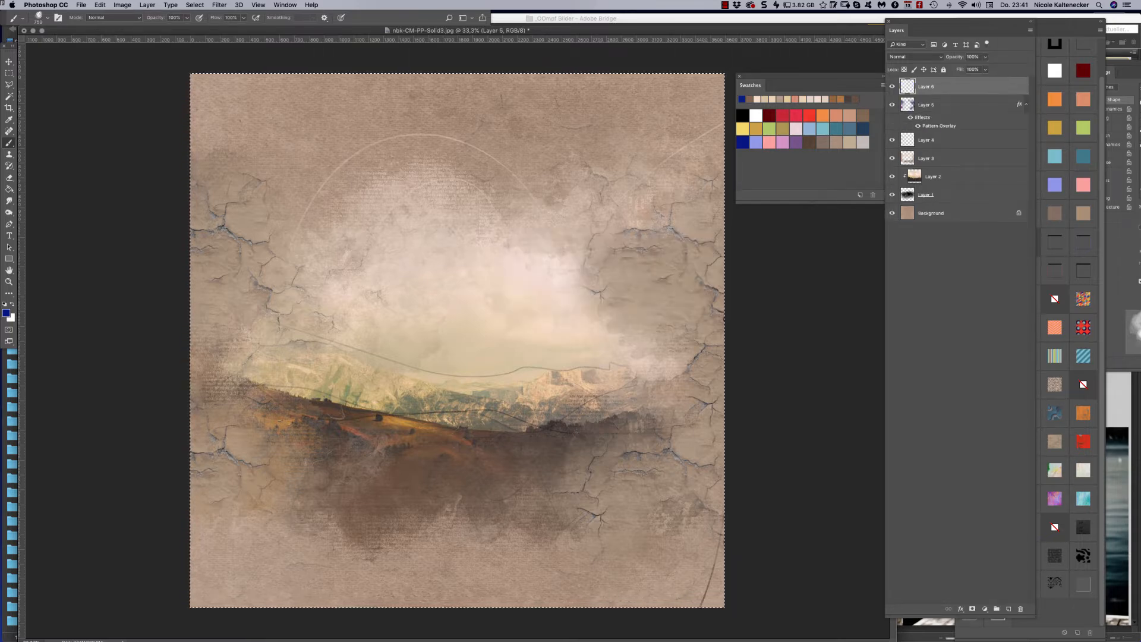
right_click(591, 270)
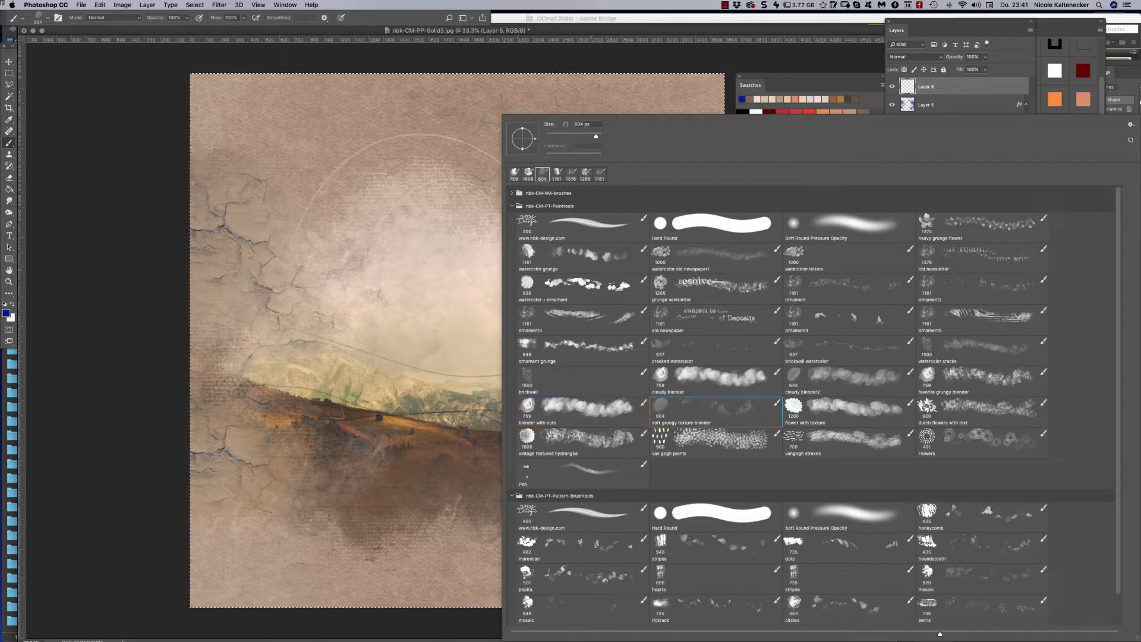
double_click(563, 349)
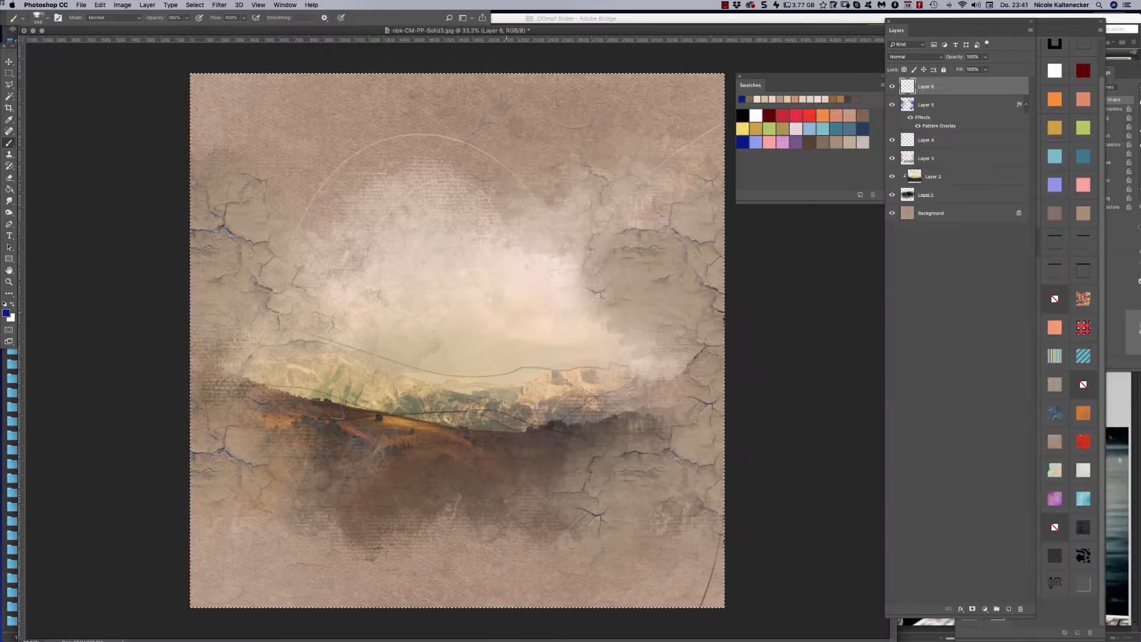
mouse_move(334, 248)
mouse_down()
mouse_move(296, 238)
mouse_move(291, 265)
mouse_move(311, 295)
mouse_move(267, 326)
mouse_move(244, 297)
mouse_move(249, 273)
mouse_up()
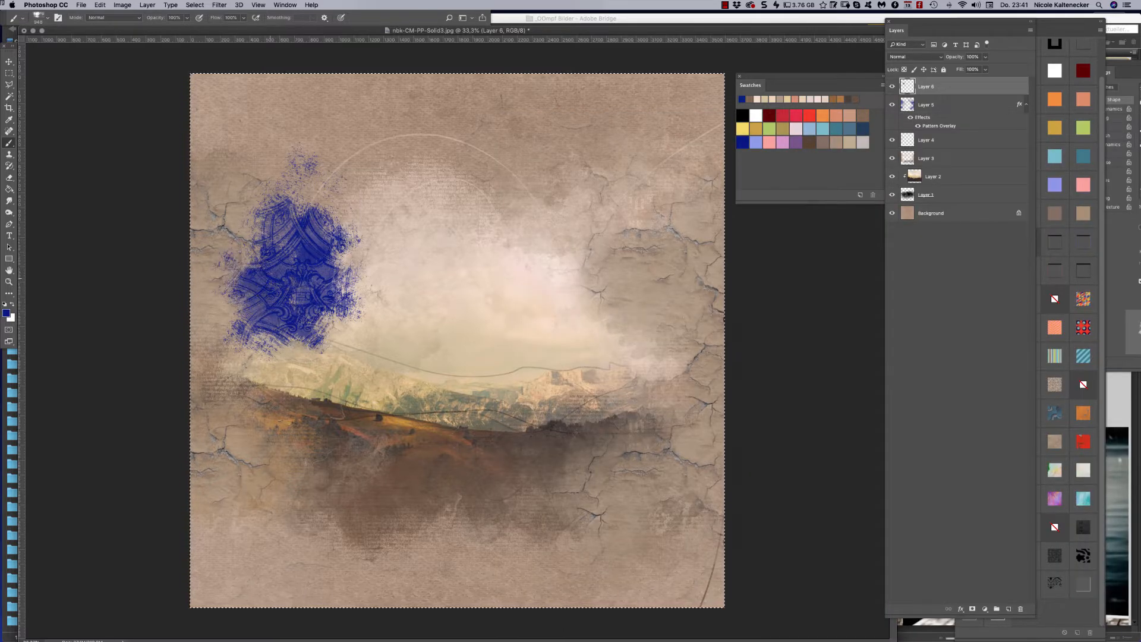
mouse_move(597, 434)
mouse_down()
mouse_move(611, 454)
mouse_move(587, 447)
mouse_move(596, 504)
mouse_move(653, 506)
mouse_move(658, 522)
mouse_move(606, 521)
mouse_move(607, 533)
mouse_move(653, 430)
mouse_move(675, 434)
mouse_move(660, 407)
mouse_move(704, 472)
mouse_move(562, 469)
mouse_move(547, 475)
mouse_move(558, 520)
mouse_move(523, 534)
mouse_up()
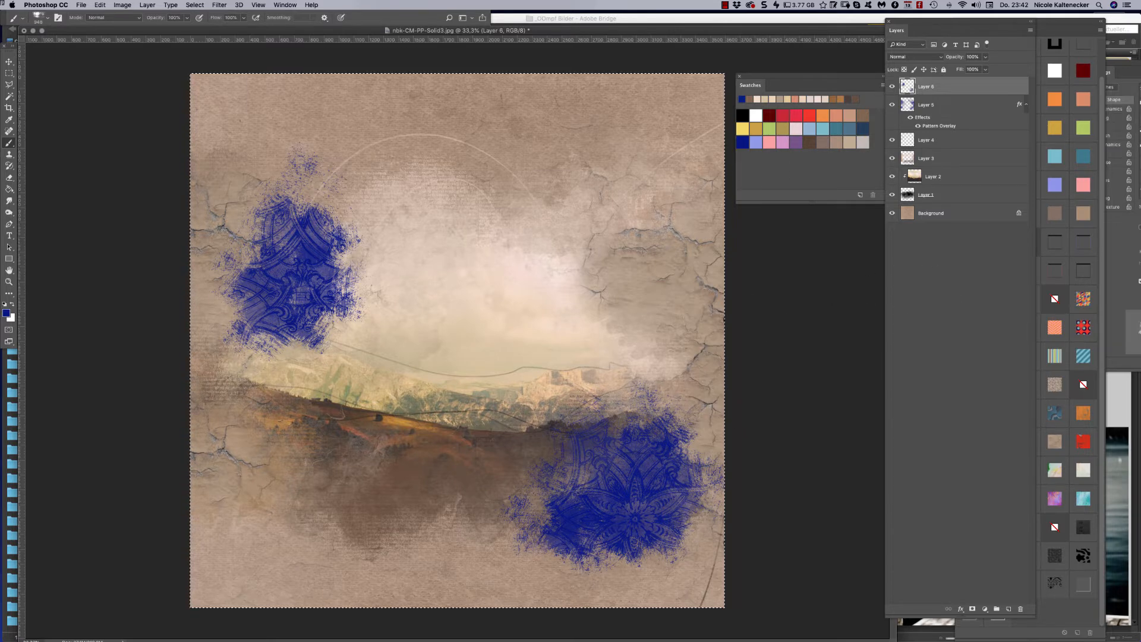
Step: Apply the transparent vintage newsprint style to Layer 6 and stamp more printed text along the page's left edge and upper right corner
click(1070, 30)
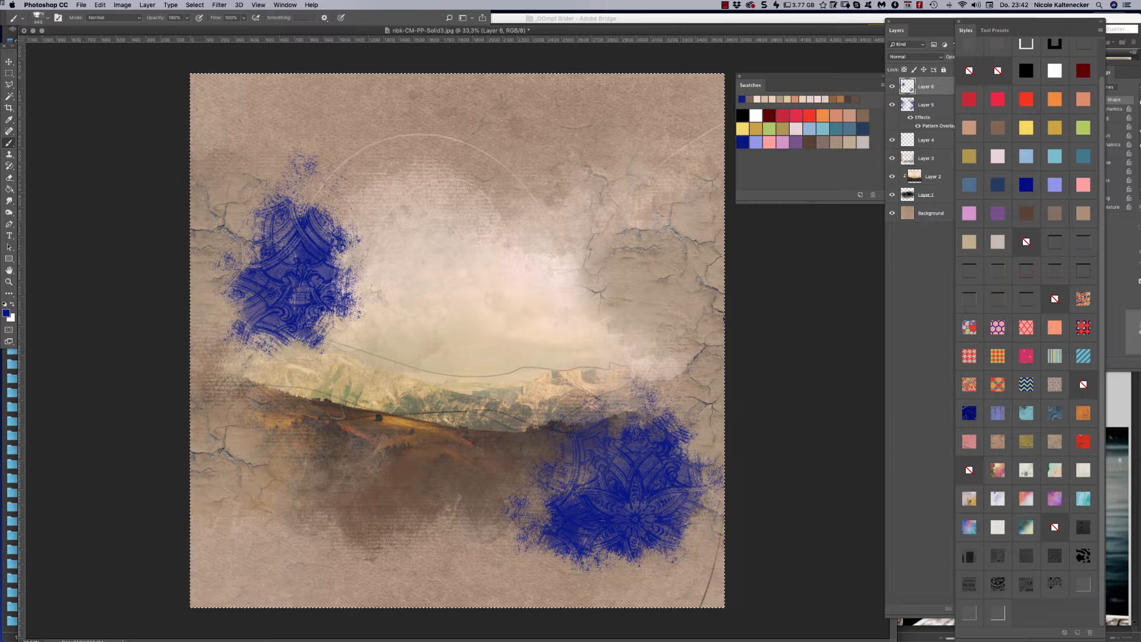
click(969, 584)
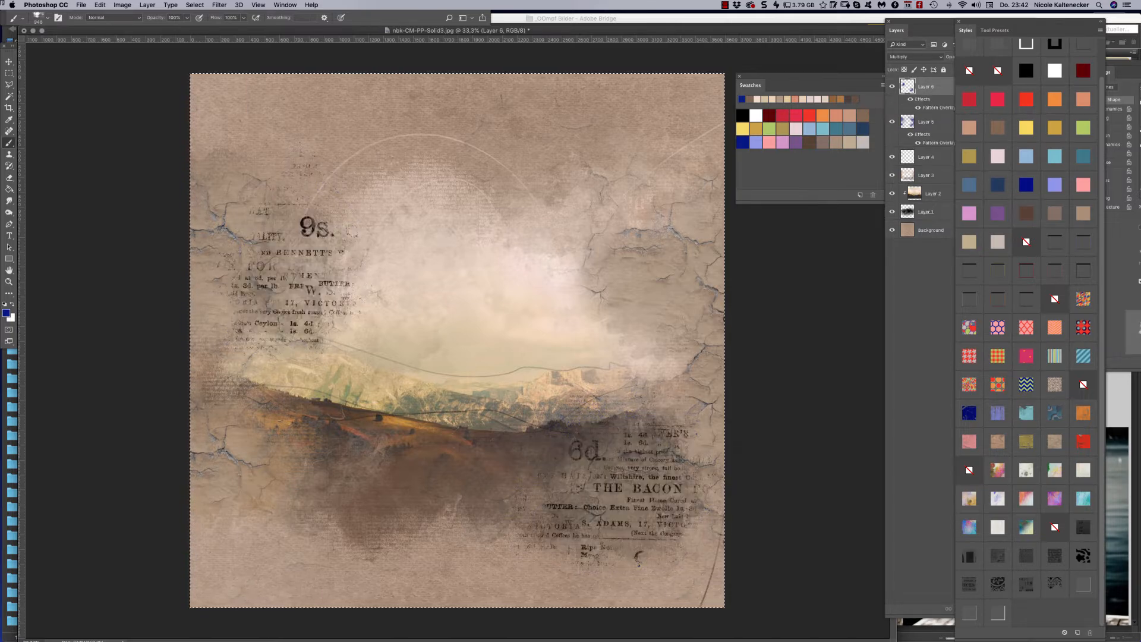
right_click(1024, 586)
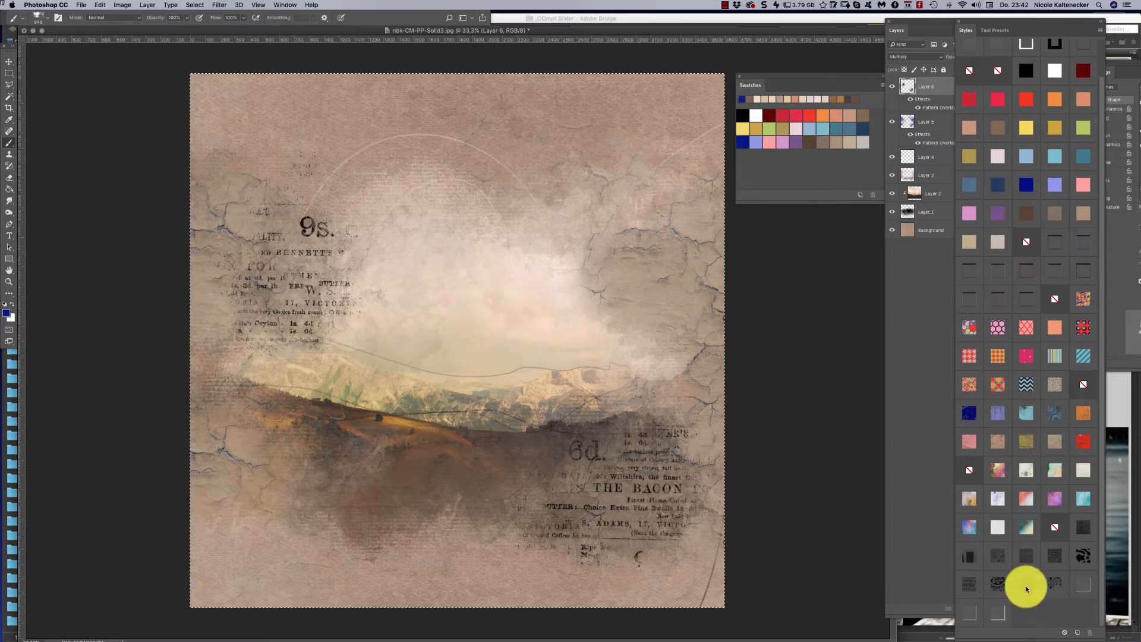
click(1035, 597)
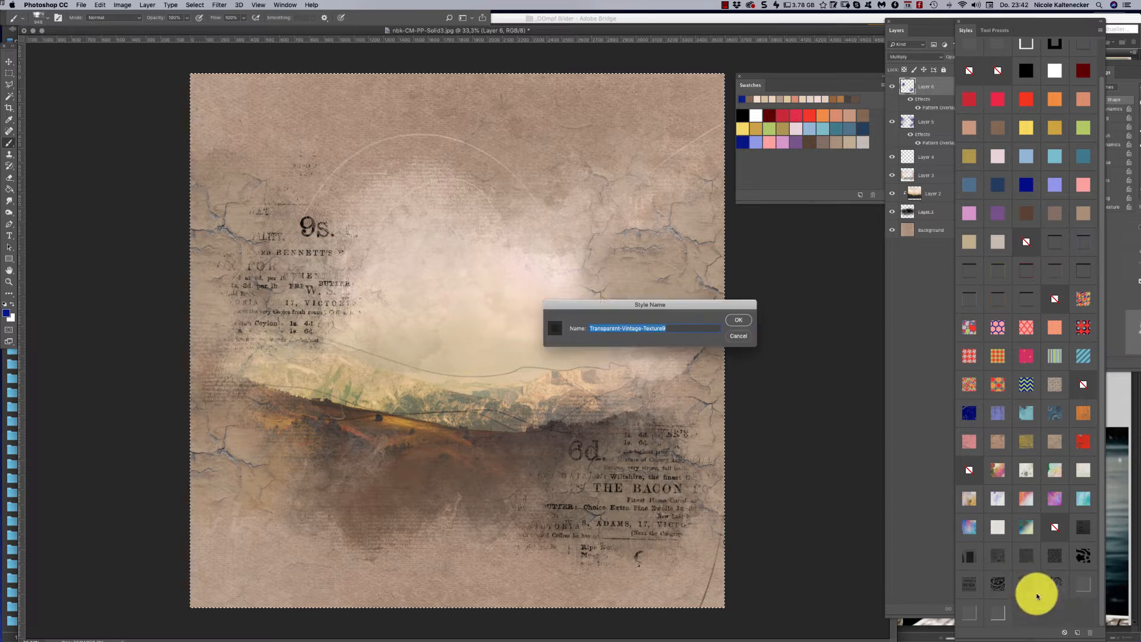
click(739, 336)
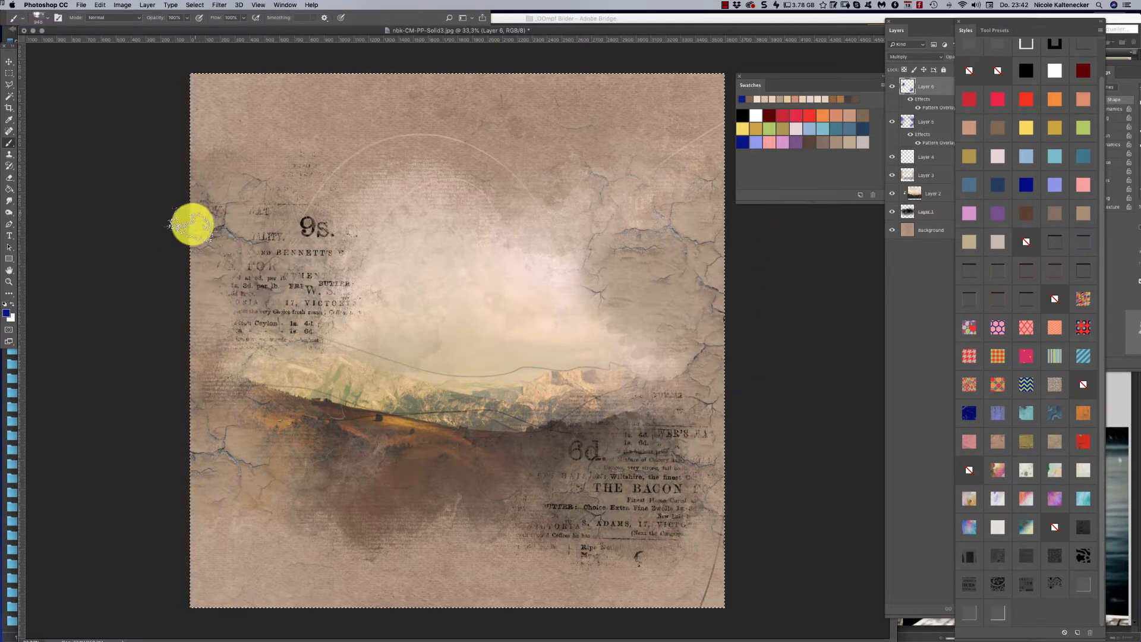
click(653, 81)
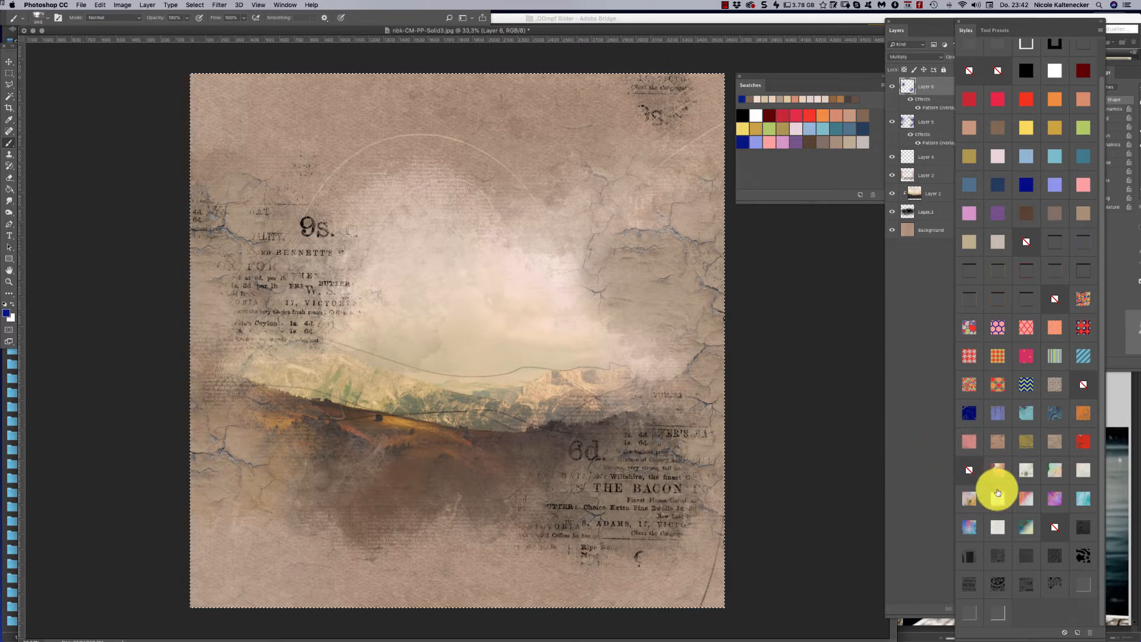
Step: Try several ornament, lettering and text pattern styles on Layer 6, ending on the large newspaper advert print style
click(1004, 556)
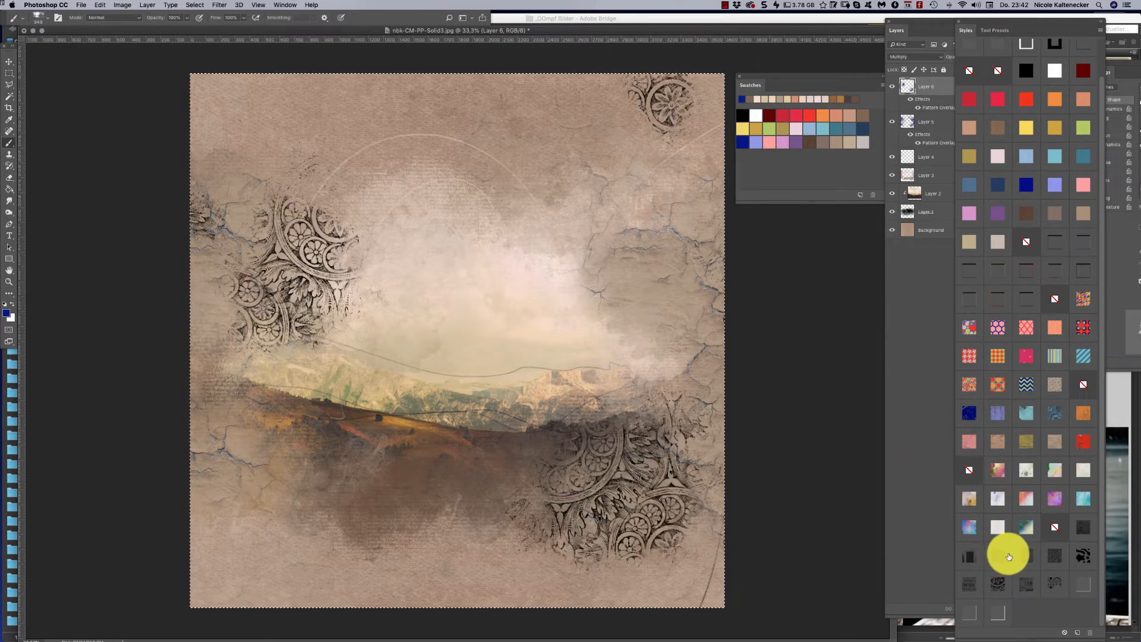
click(998, 551)
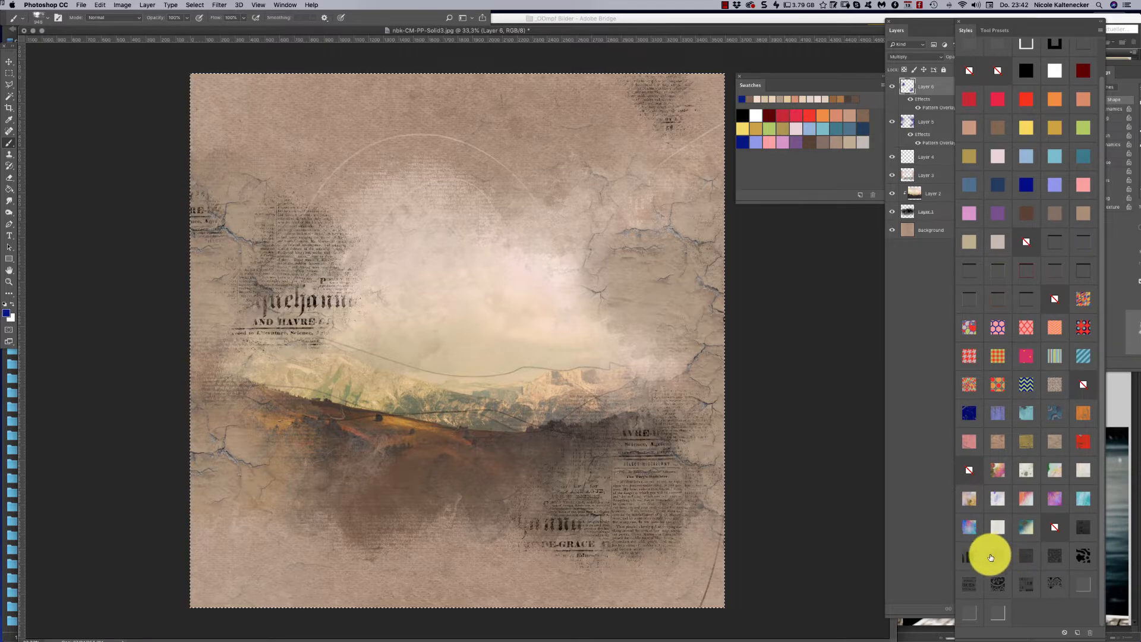
click(969, 556)
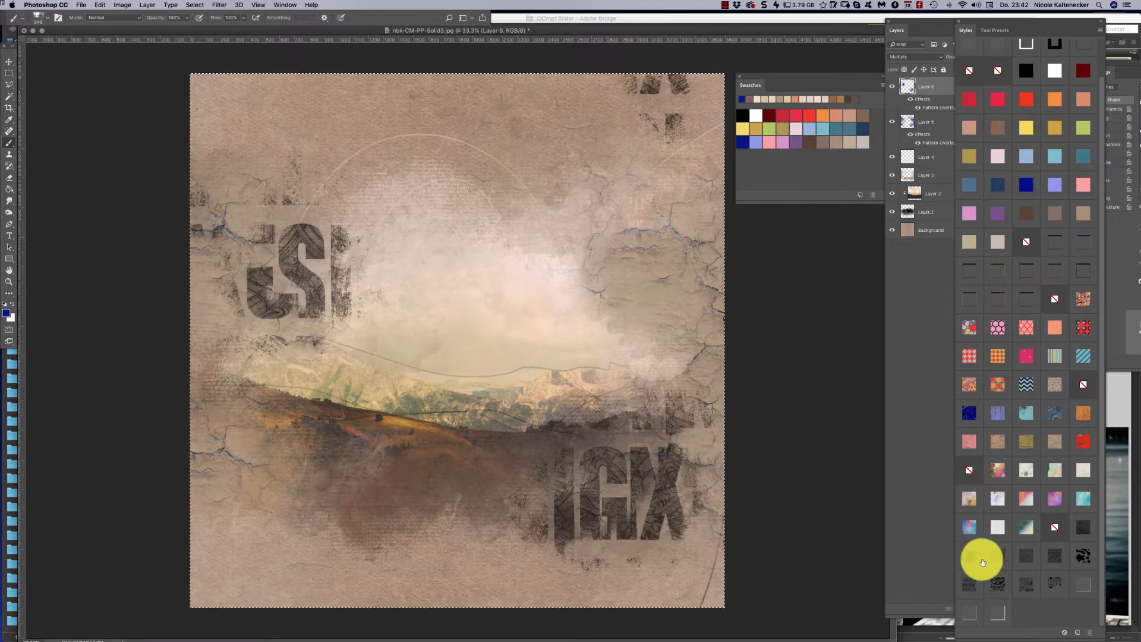
click(1043, 557)
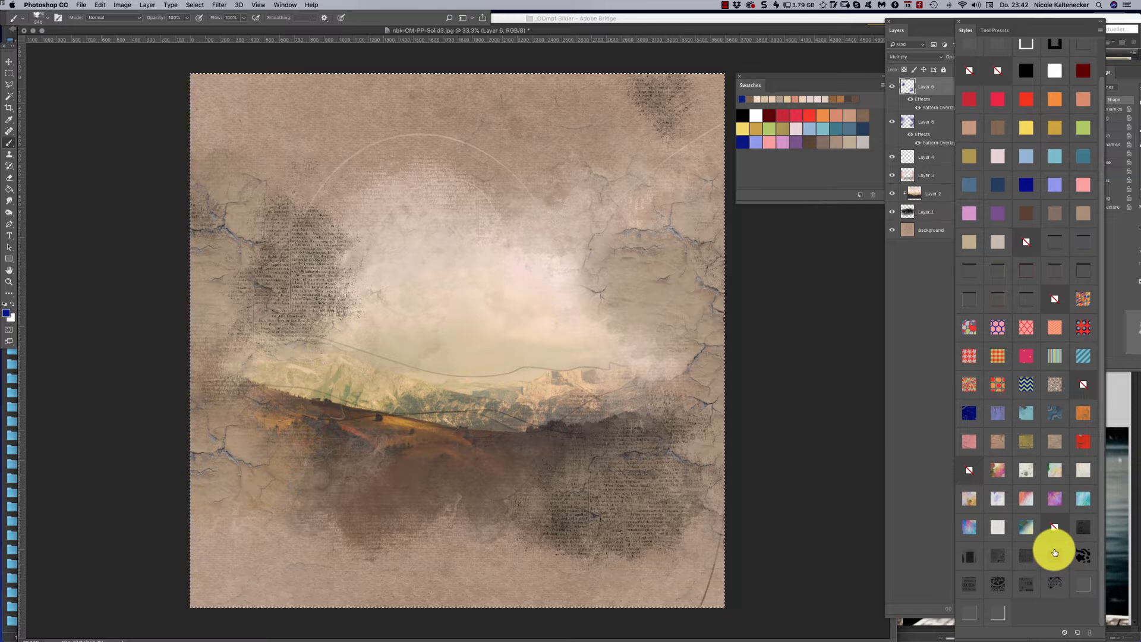
click(1054, 554)
click(1080, 556)
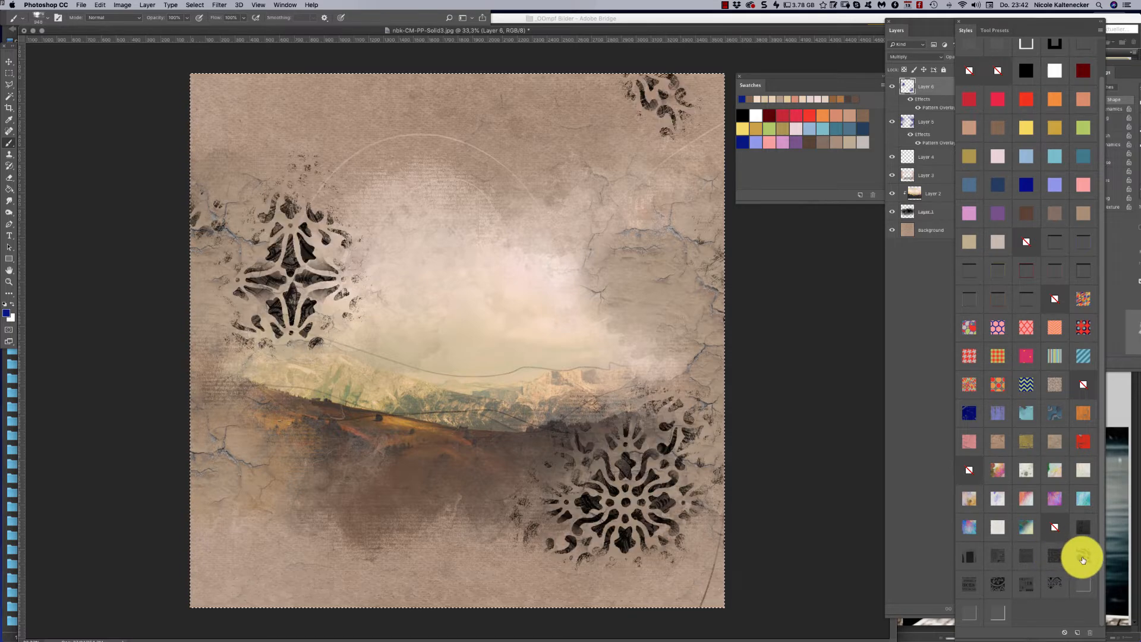
click(1058, 584)
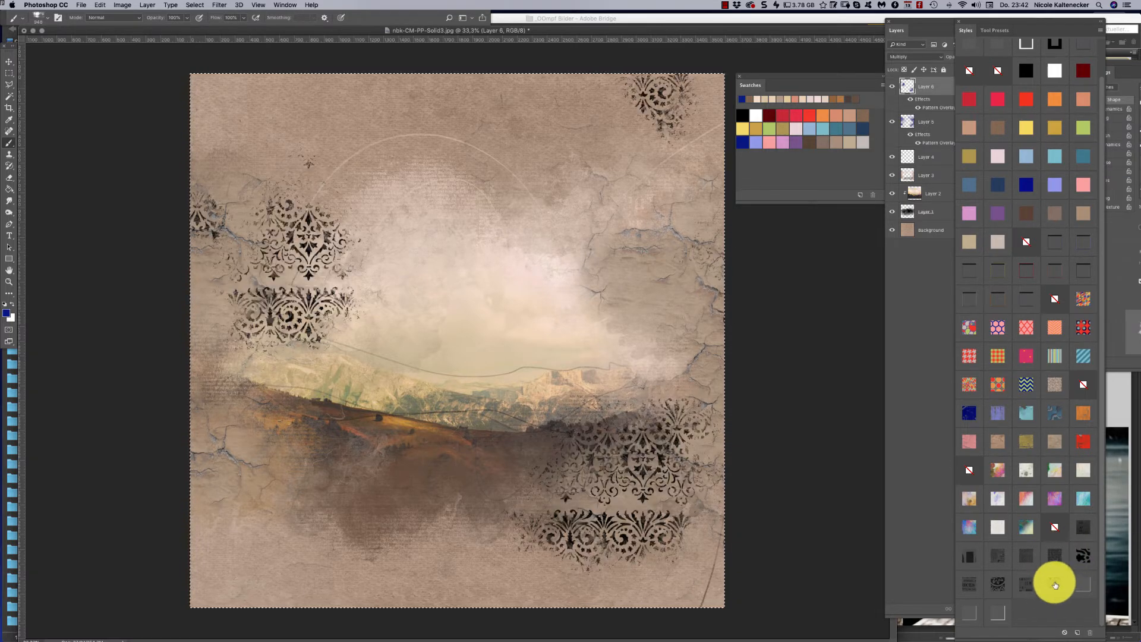
click(998, 585)
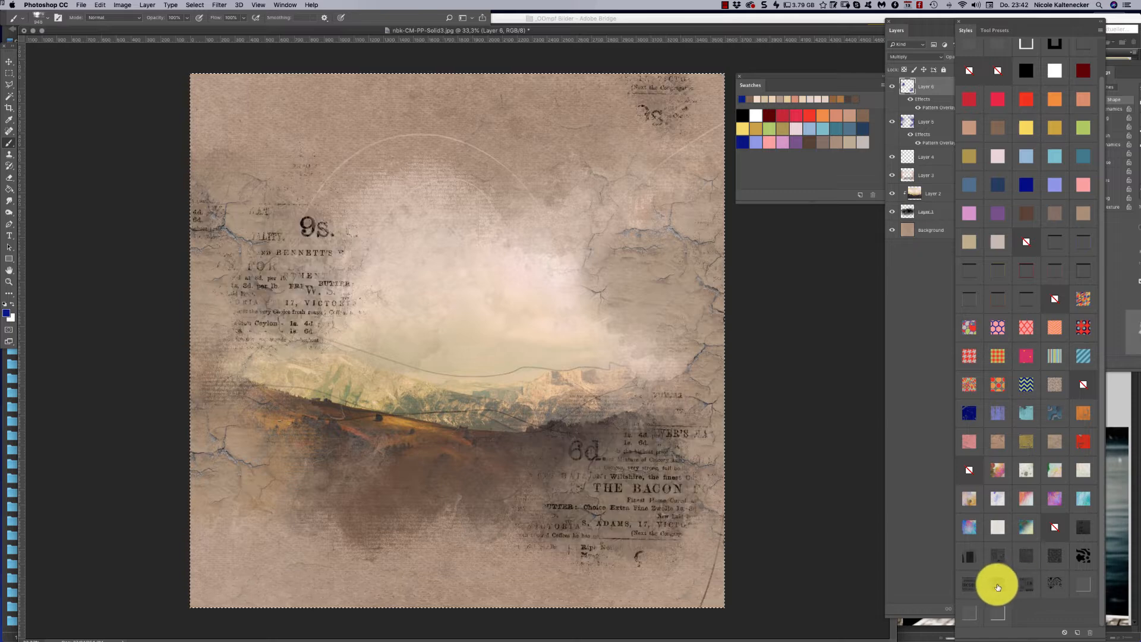
click(926, 88)
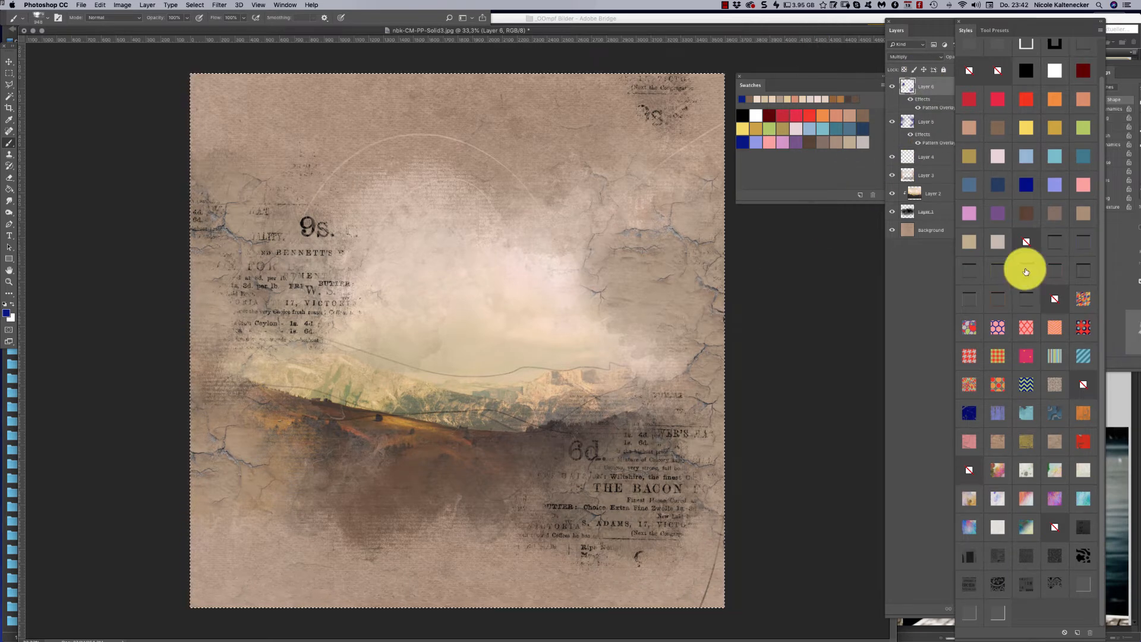
Step: Create a new layer and stamp the old newspaper brush along the page's left side and right edge
key(super+shift+n)
key(Return)
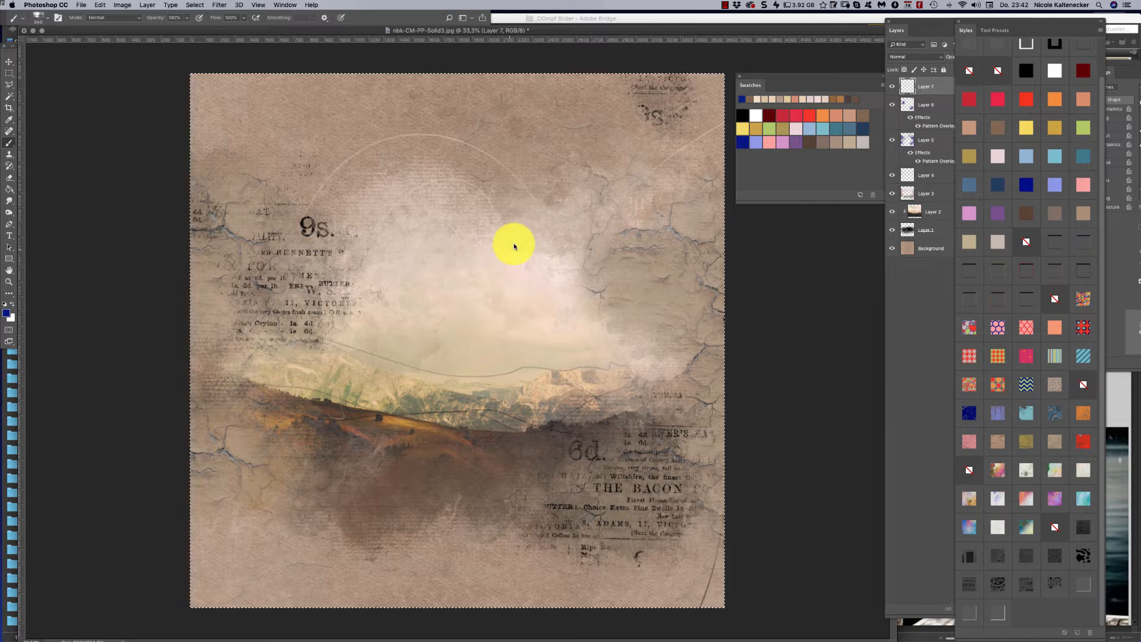
right_click(515, 244)
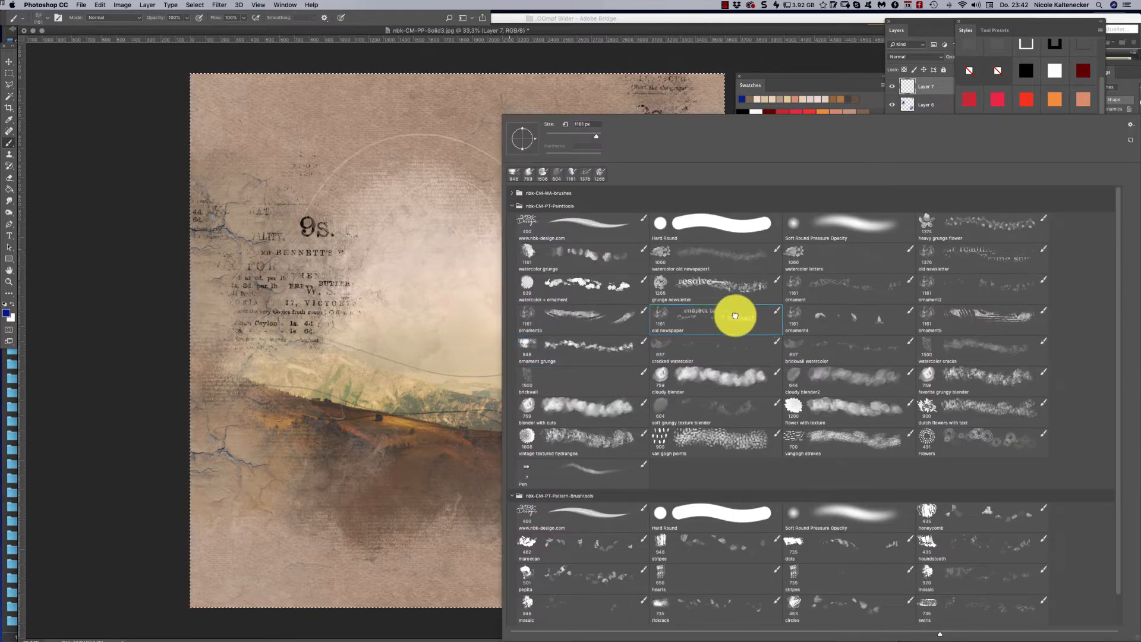
double_click(735, 315)
click(372, 308)
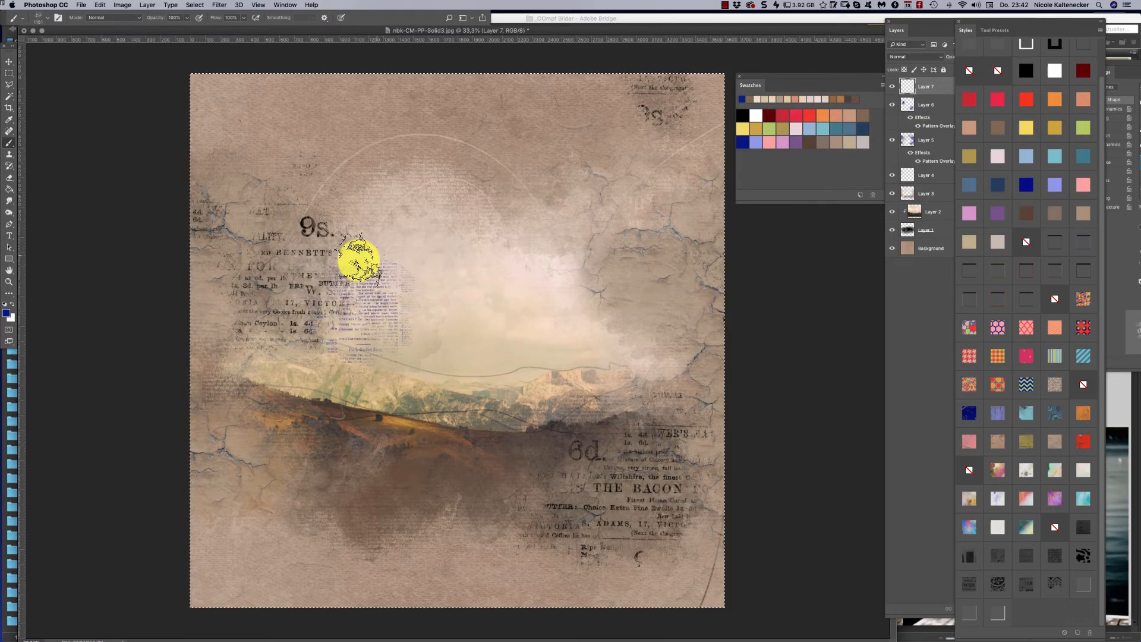
click(279, 303)
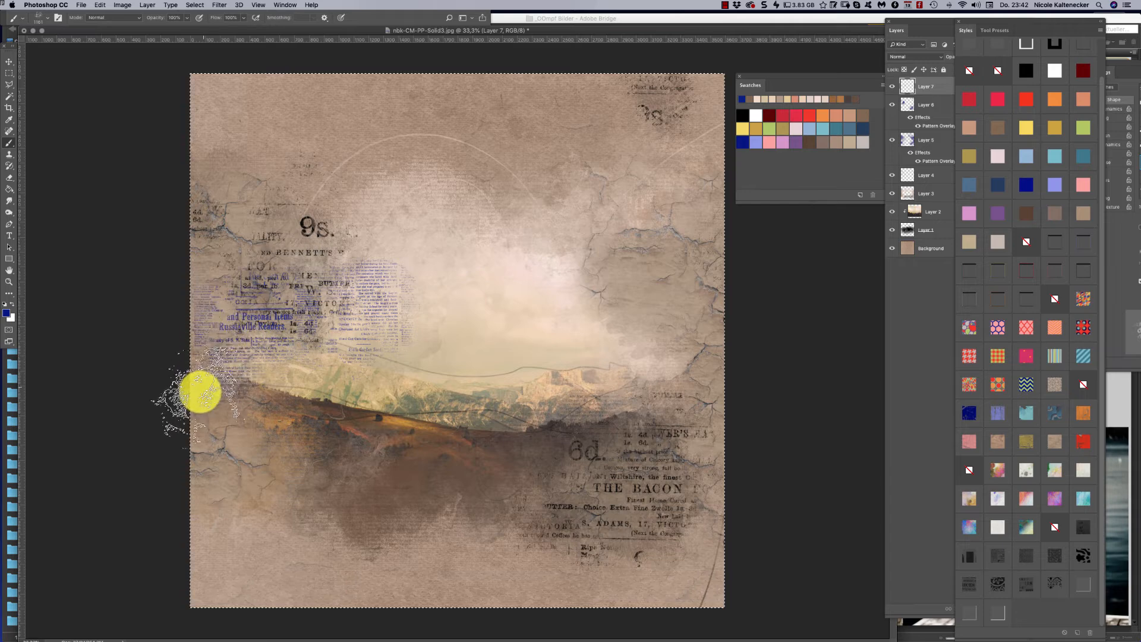
click(716, 371)
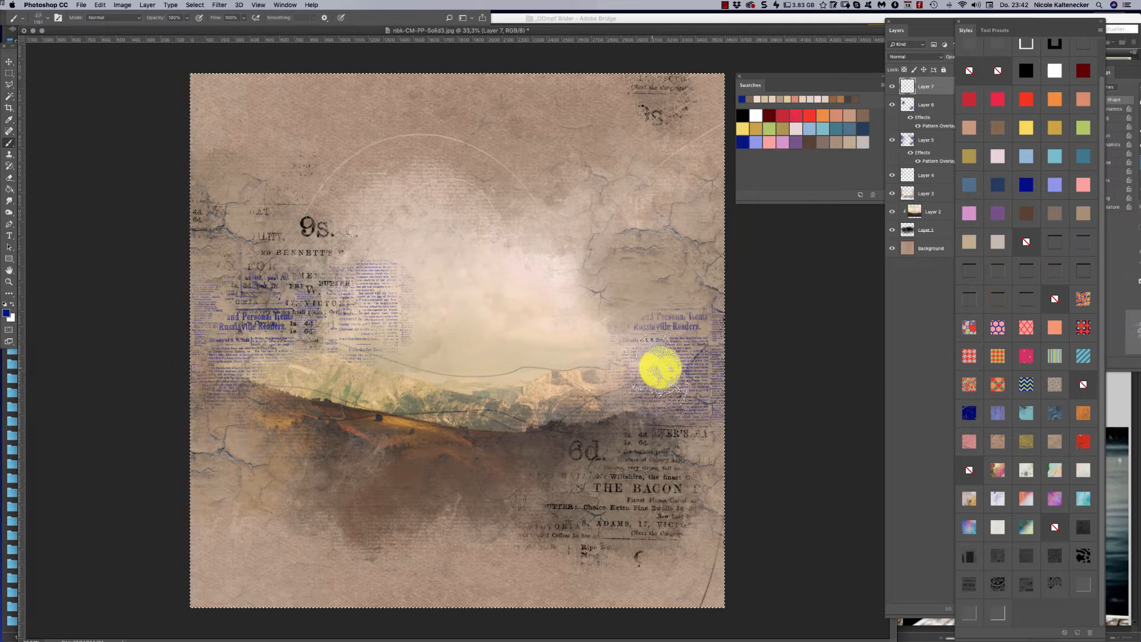
Step: Compare several color overlay styles on the new newspaper print layer and settle on the muted taupe brown
click(1030, 185)
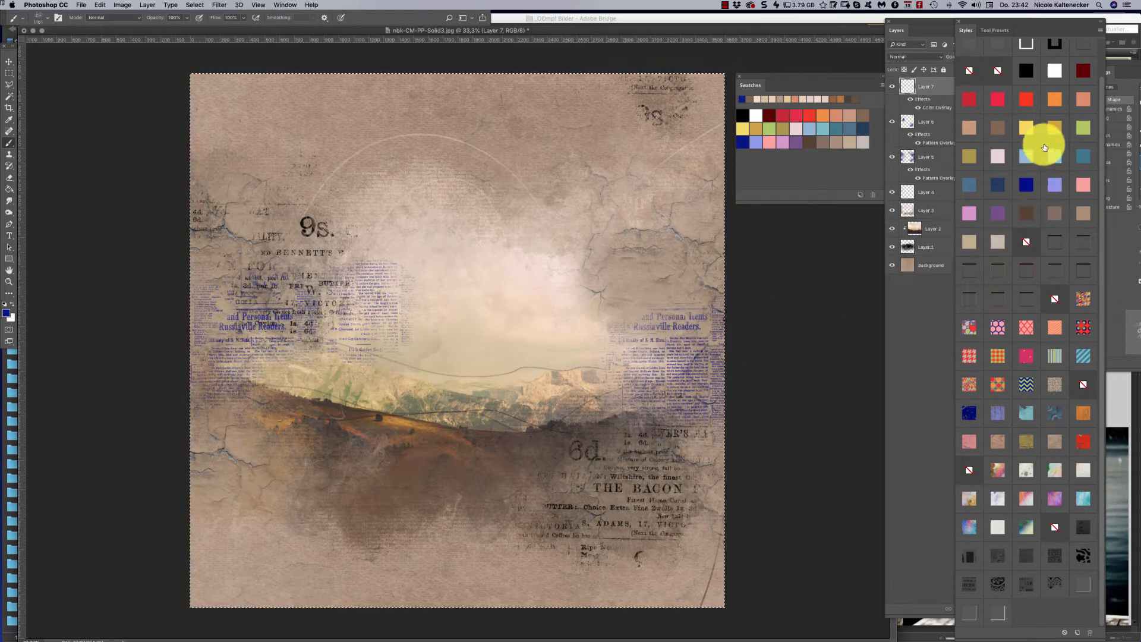
click(999, 129)
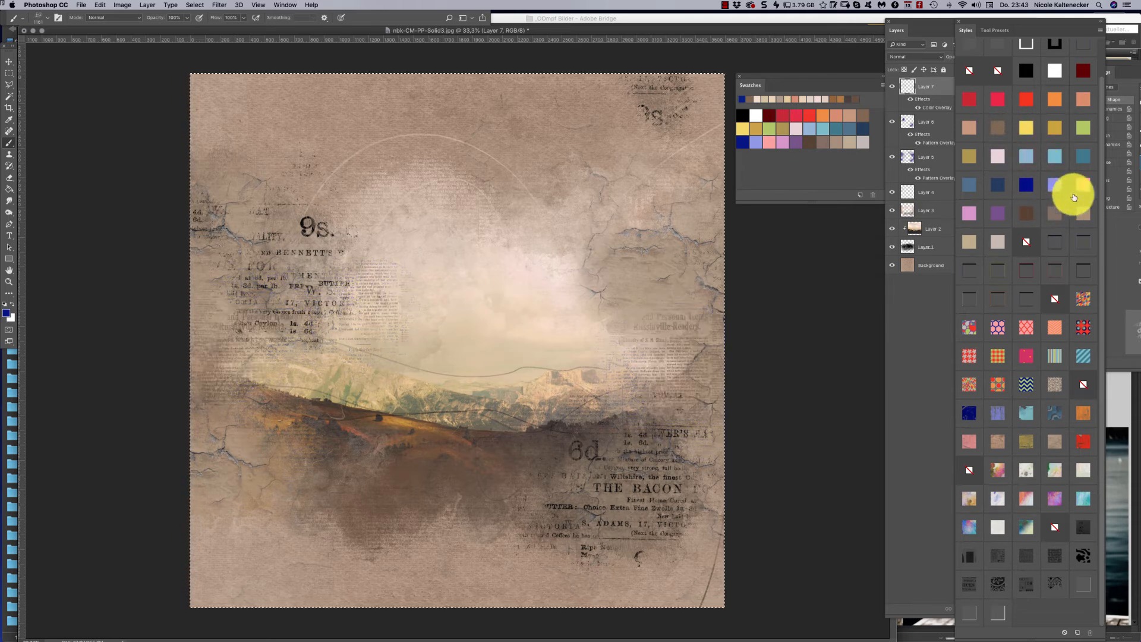
click(1084, 179)
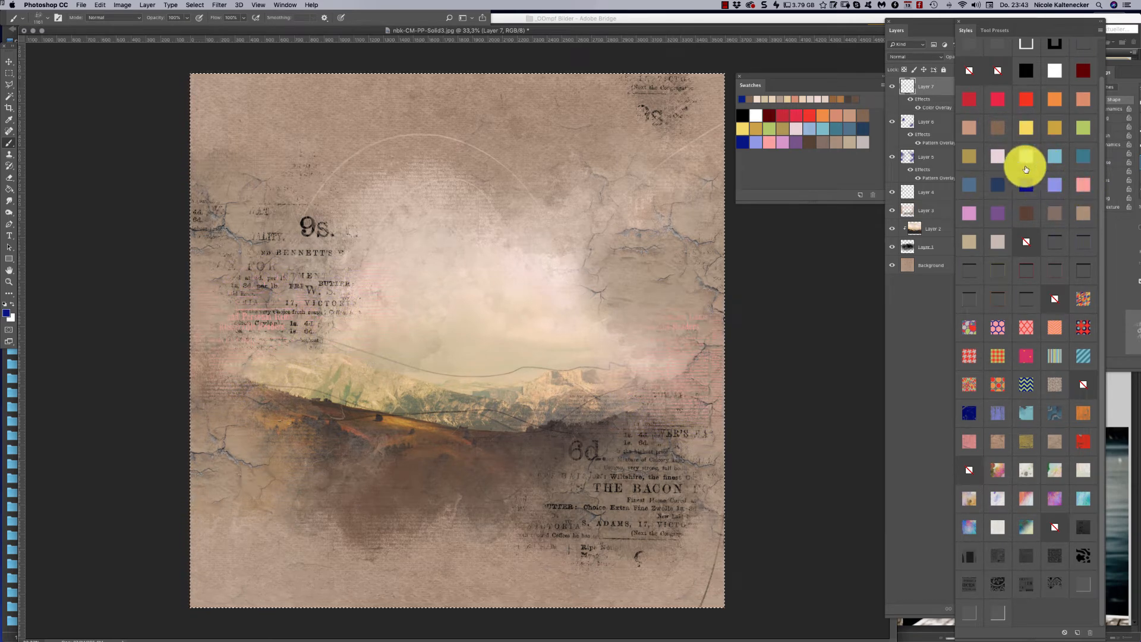
click(972, 133)
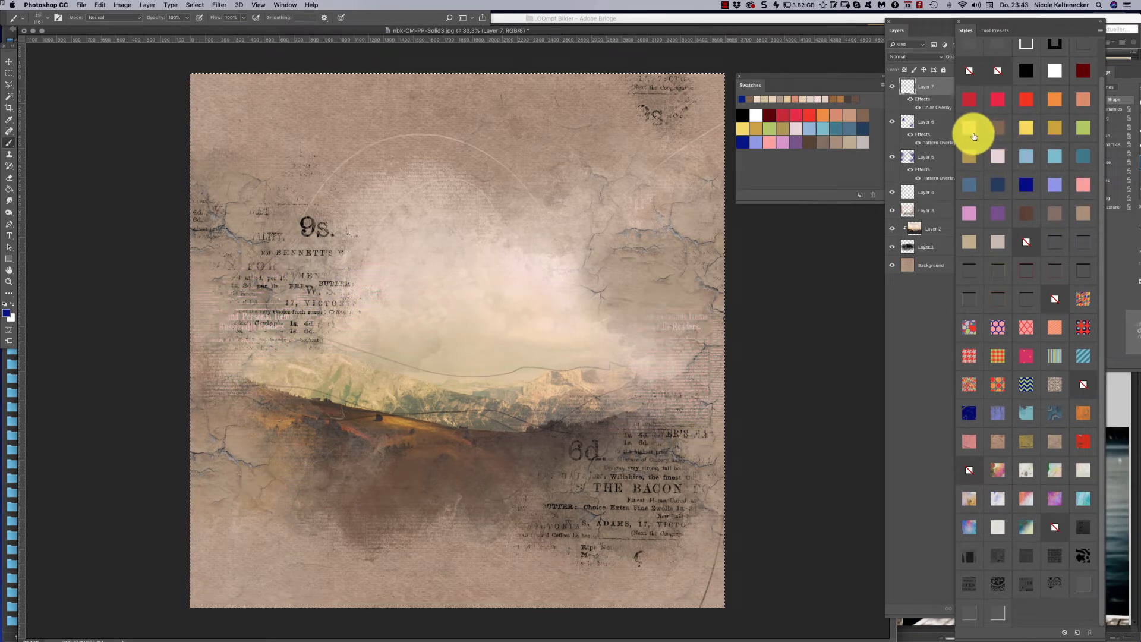
click(1056, 74)
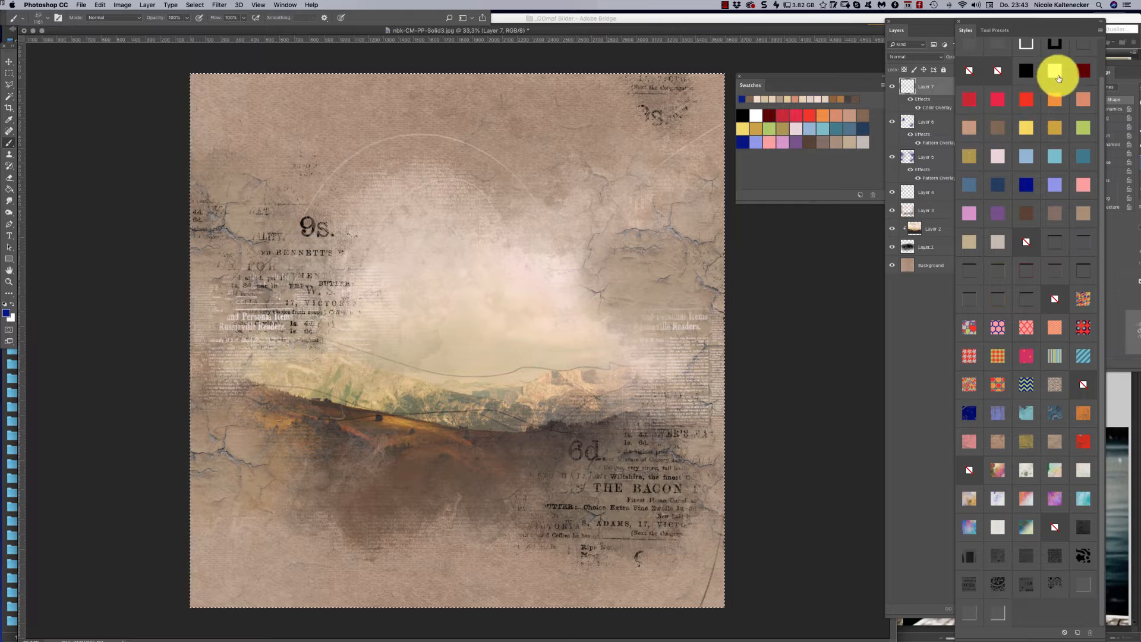
click(1047, 212)
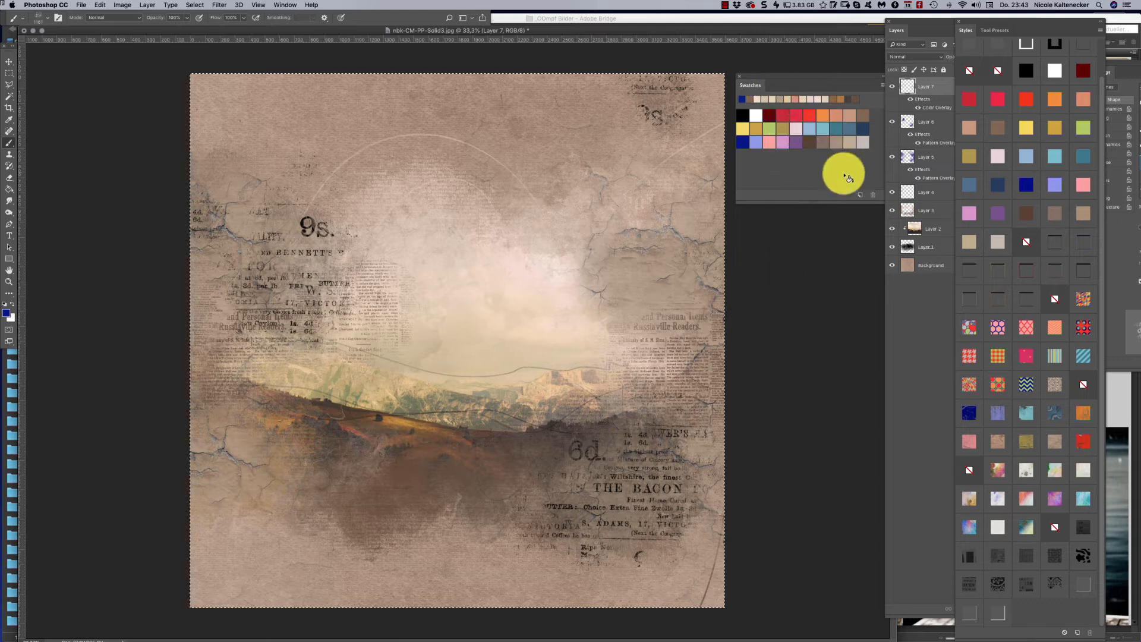
Step: Add a new layer and stamp a cluster of overlapping blooms with the Flowers brush over the hillside's left end
right_click(676, 340)
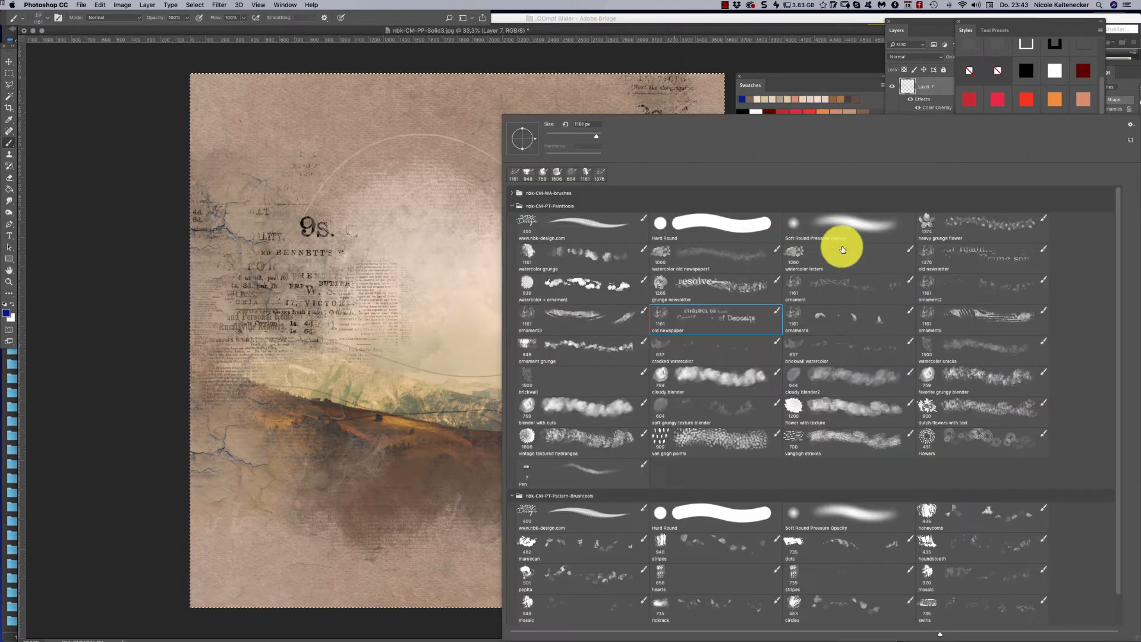
double_click(955, 437)
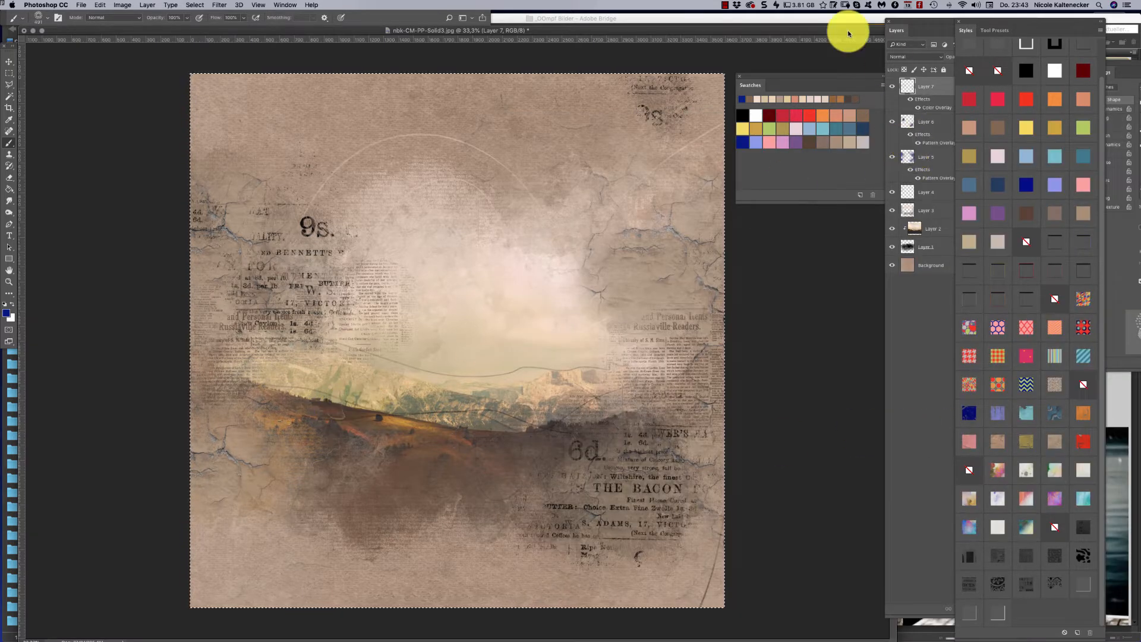
key(super+shift+n)
key(Return)
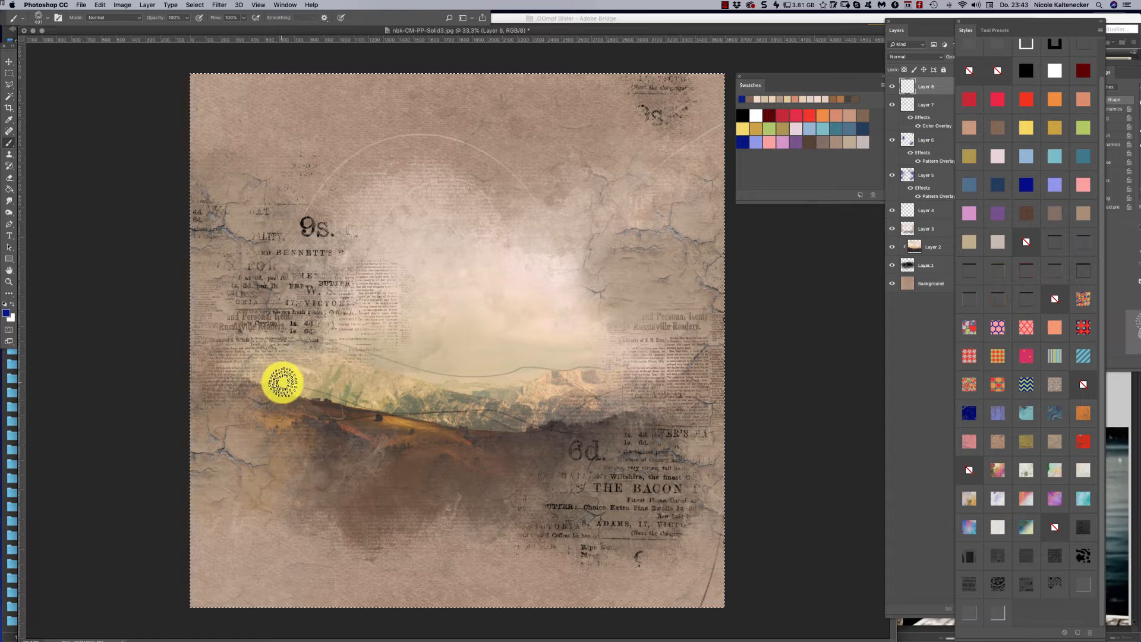
click(286, 400)
click(339, 419)
mouse_move(339, 418)
mouse_down()
mouse_move(388, 440)
mouse_move(420, 439)
mouse_up()
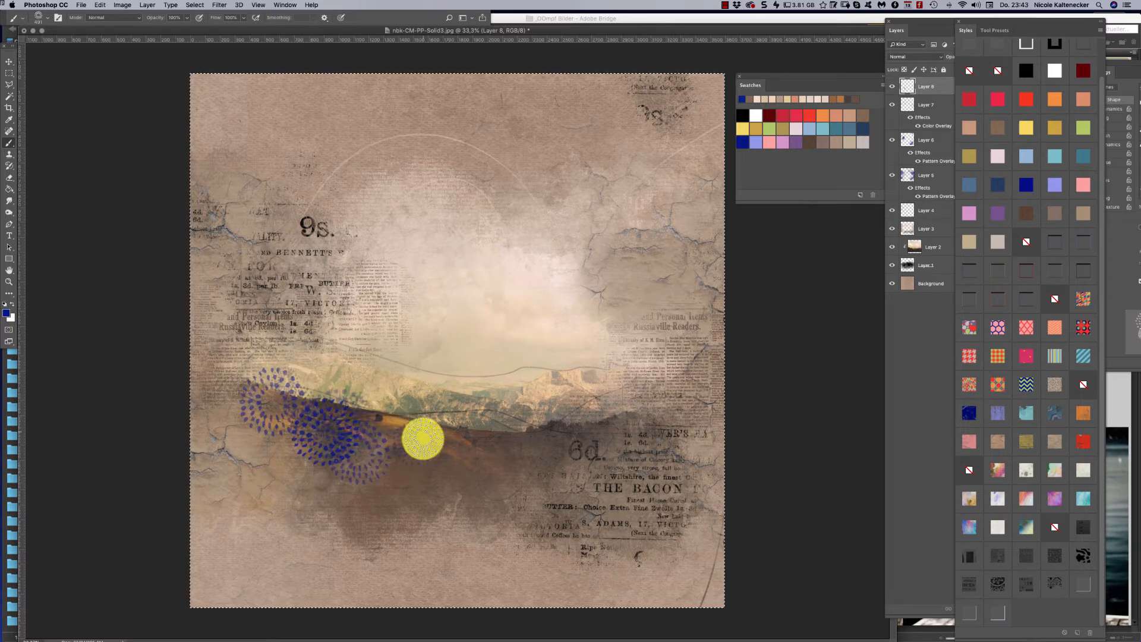
mouse_move(265, 414)
mouse_down()
mouse_move(274, 447)
mouse_move(300, 451)
mouse_move(288, 453)
mouse_move(311, 476)
mouse_up()
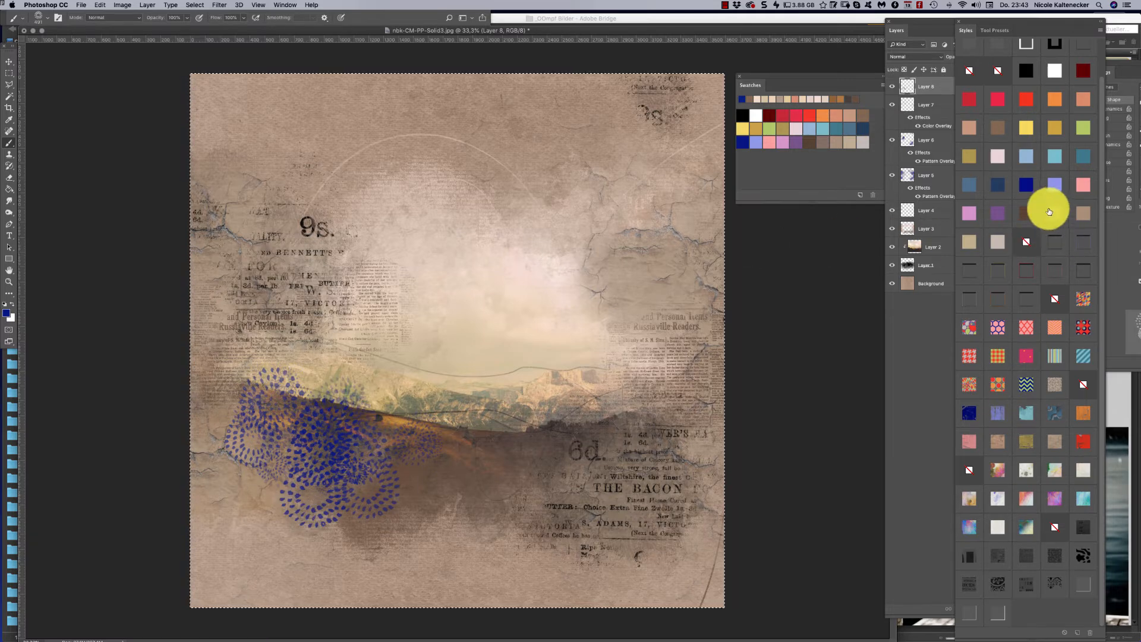
Step: Try the embossed purple and red styles and a pink pattern style on the flower layer, then clear its style
click(1055, 240)
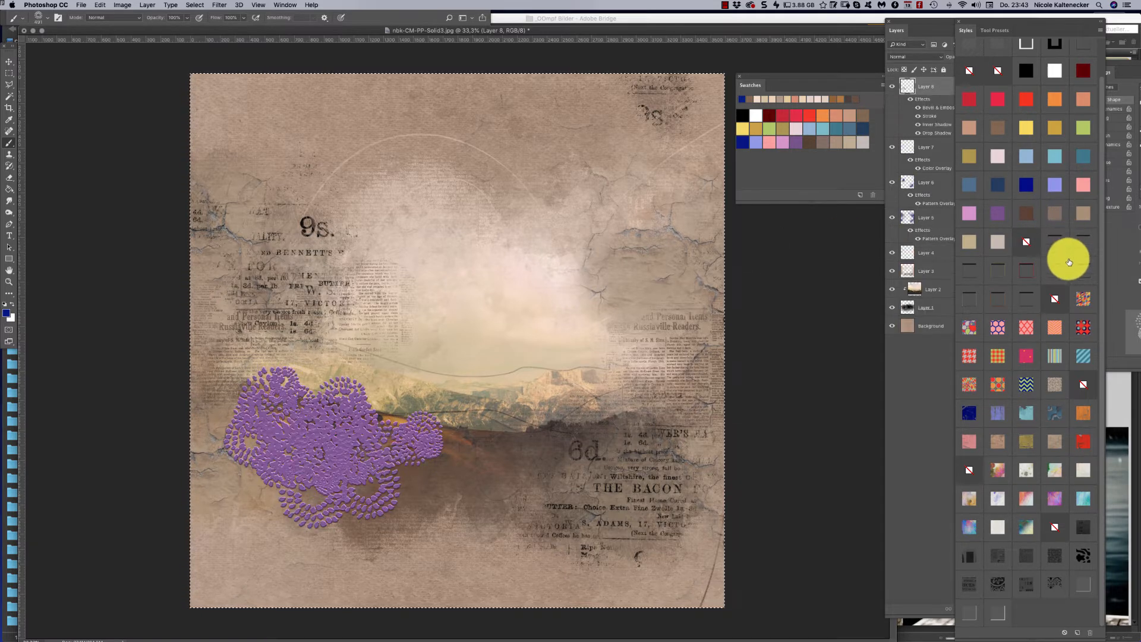
click(1067, 282)
click(1032, 280)
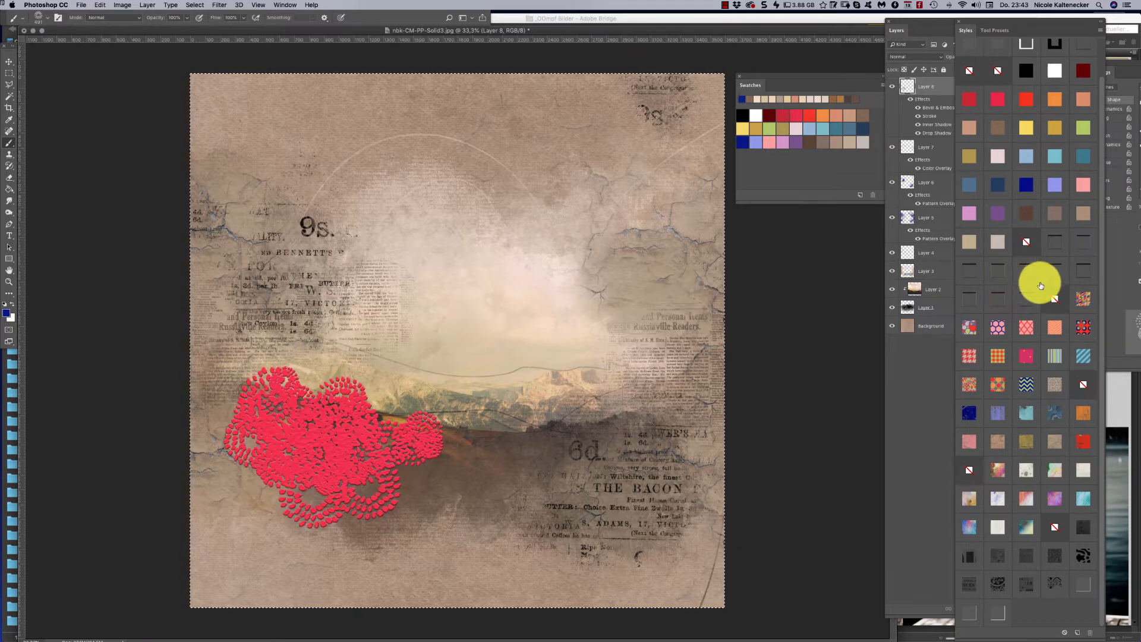
click(1025, 354)
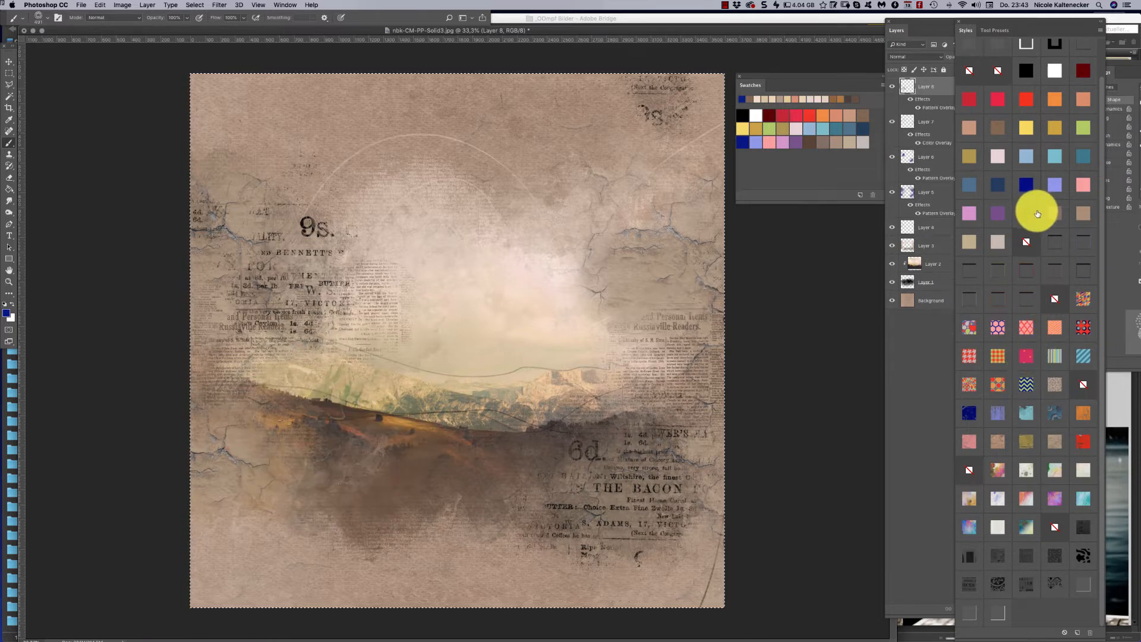
click(1026, 242)
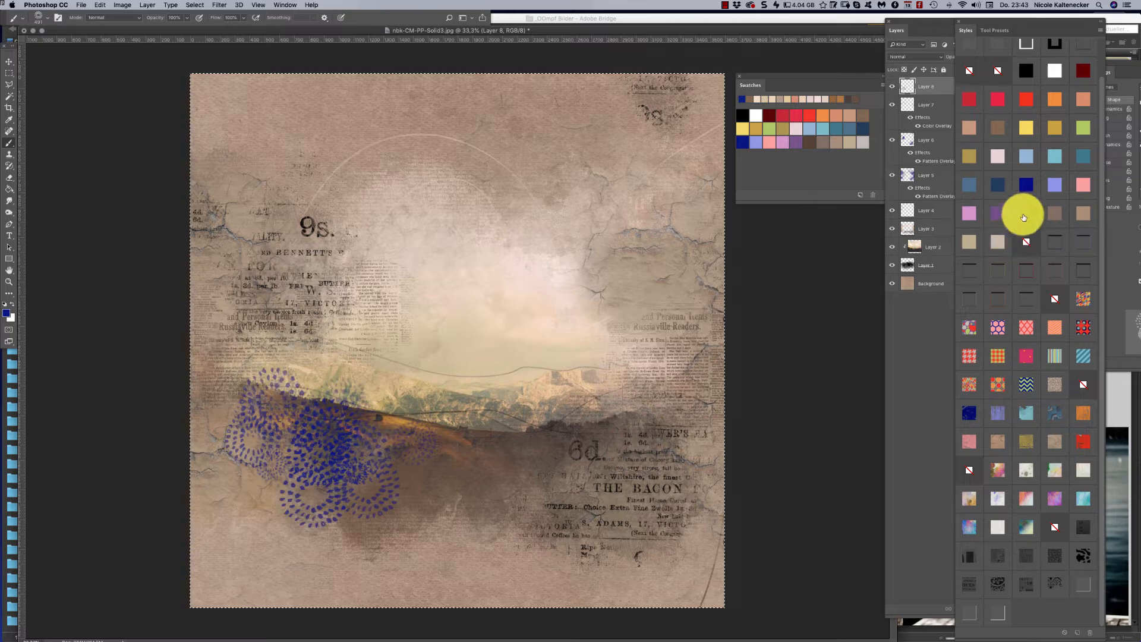
Step: Try dark brown, purple, light blue and lavender color overlay styles on the flower layer
click(1023, 217)
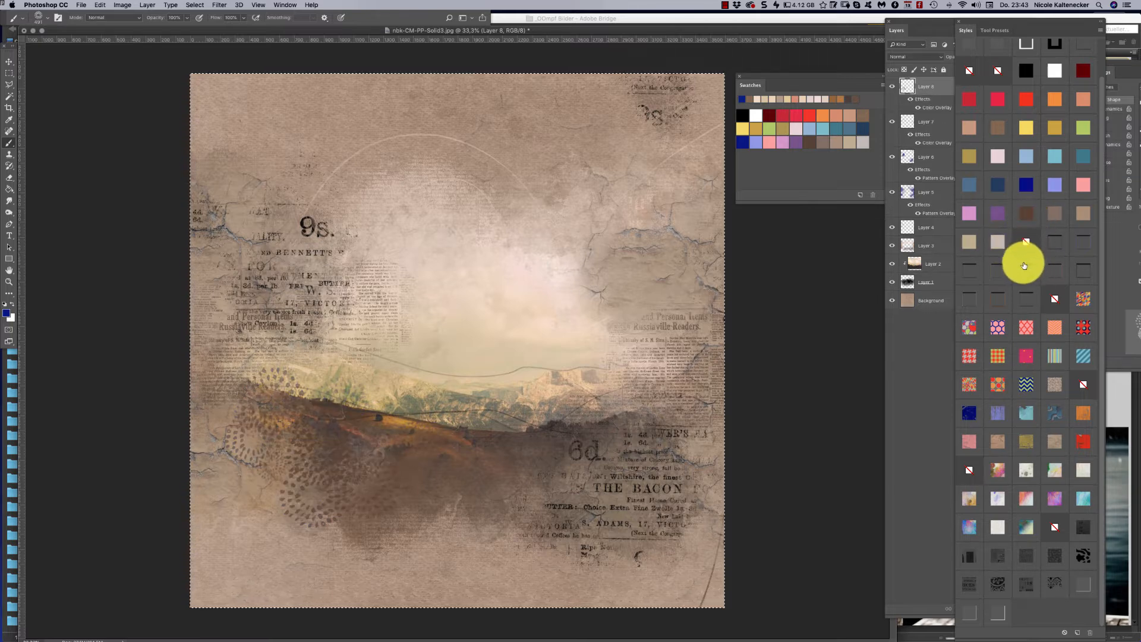
click(998, 214)
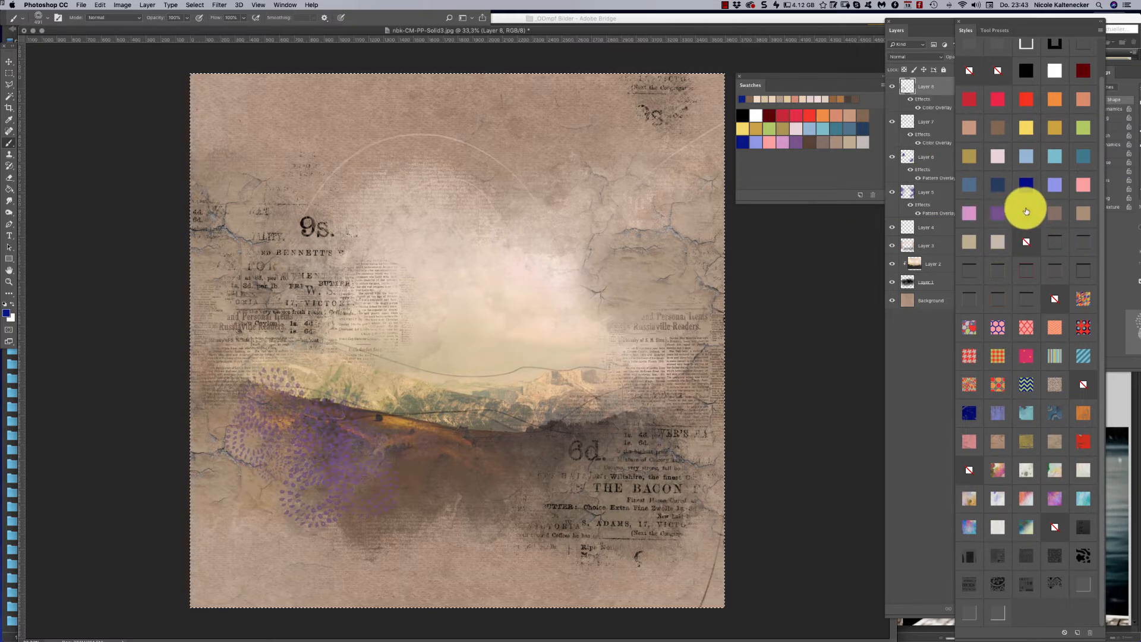
click(1026, 212)
click(1026, 158)
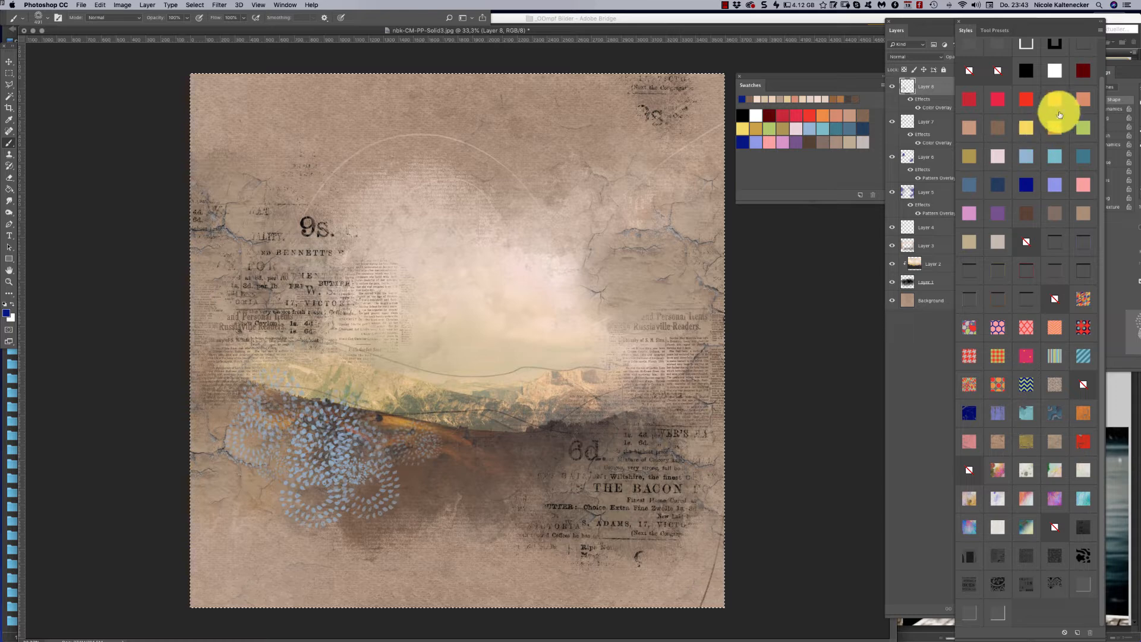
click(1056, 178)
Step: Try the embossed purple and a red-orange pattern style on the flower layer, then clear its style with the Layers panel moved into full view
click(1053, 243)
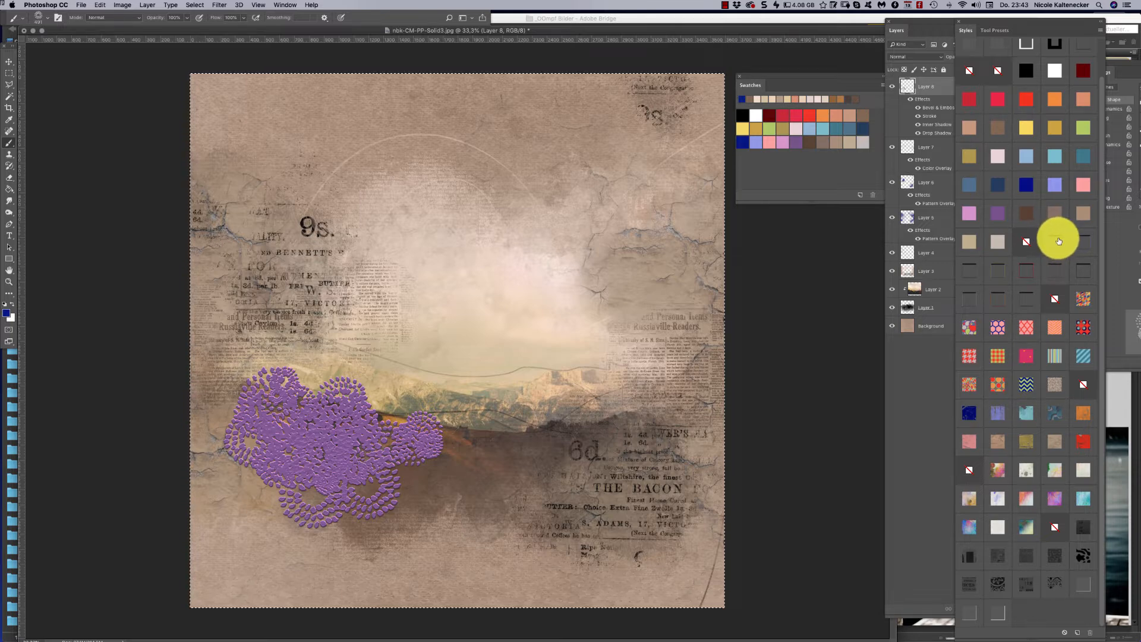
click(998, 387)
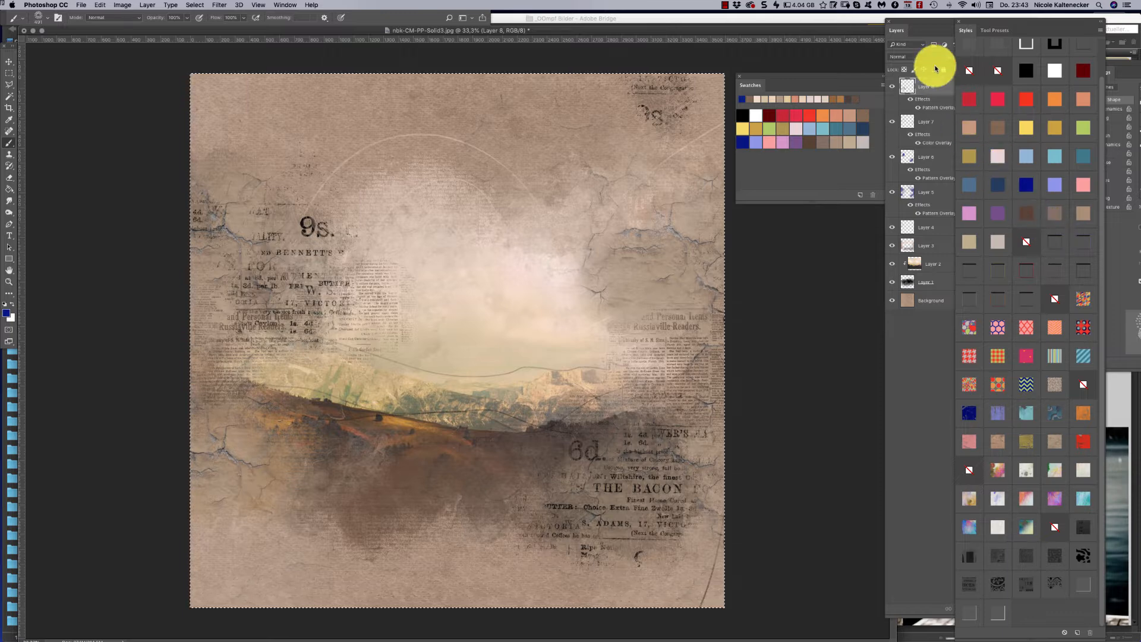
drag(911, 18, 805, 29)
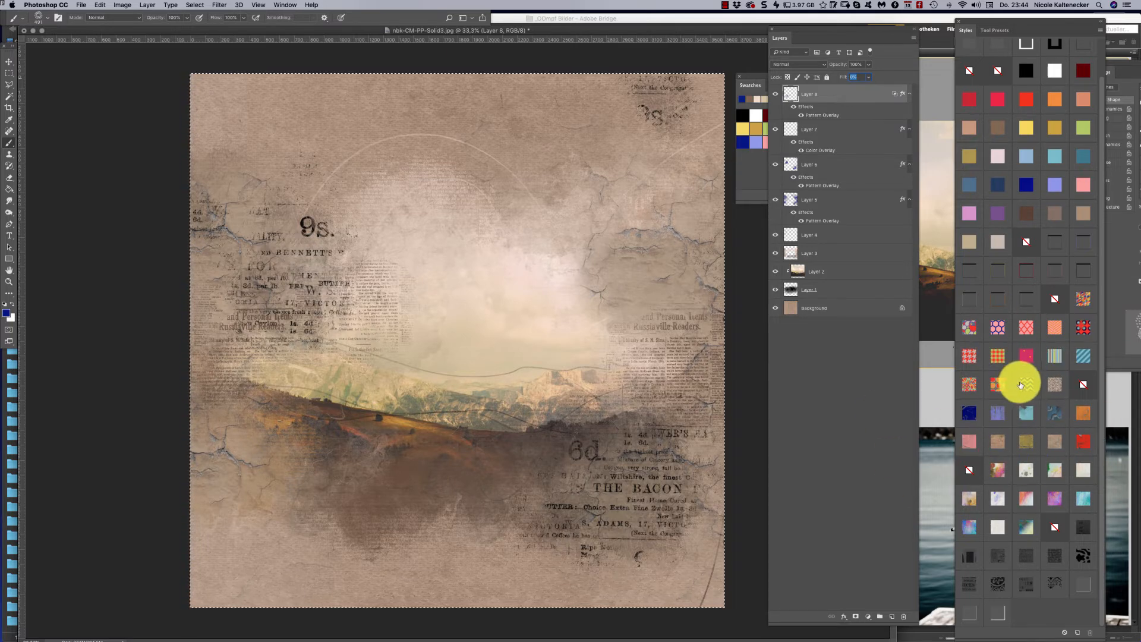
click(1053, 298)
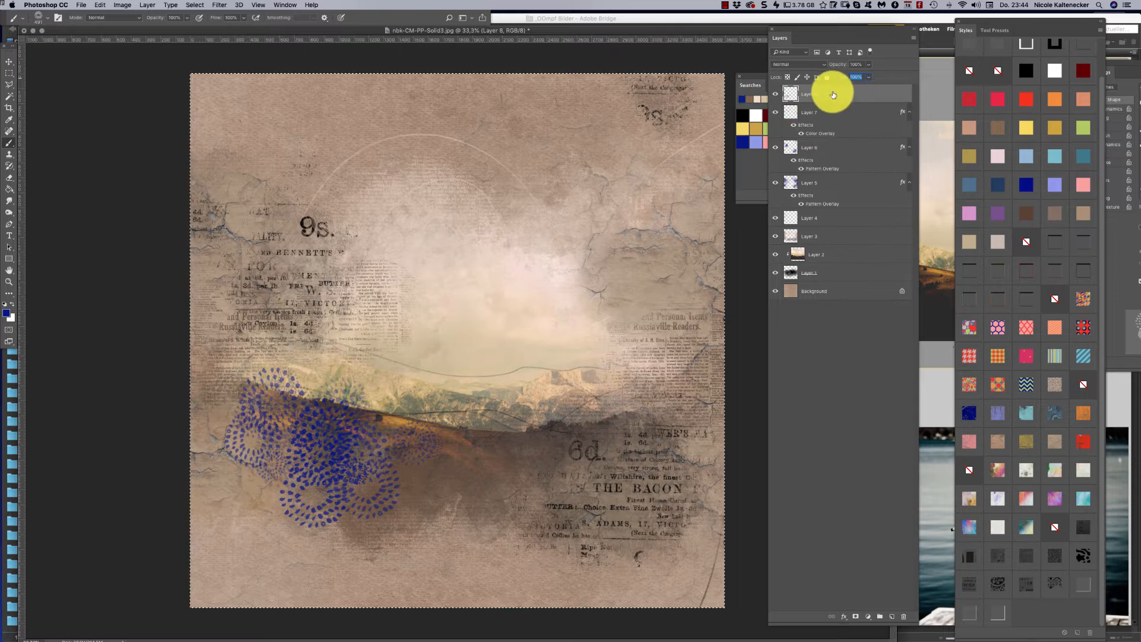
Step: Try the blue chevron, pink, teal and blue textured, and purple and aqua watercolor pattern styles on the flower layer
click(1023, 364)
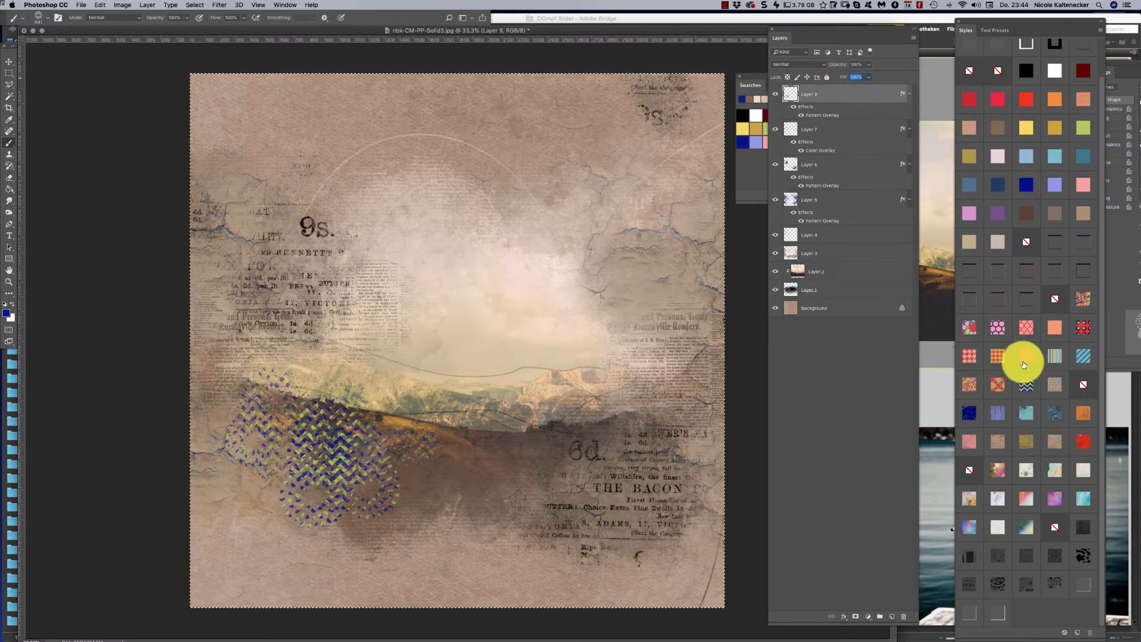
click(1027, 355)
click(1028, 410)
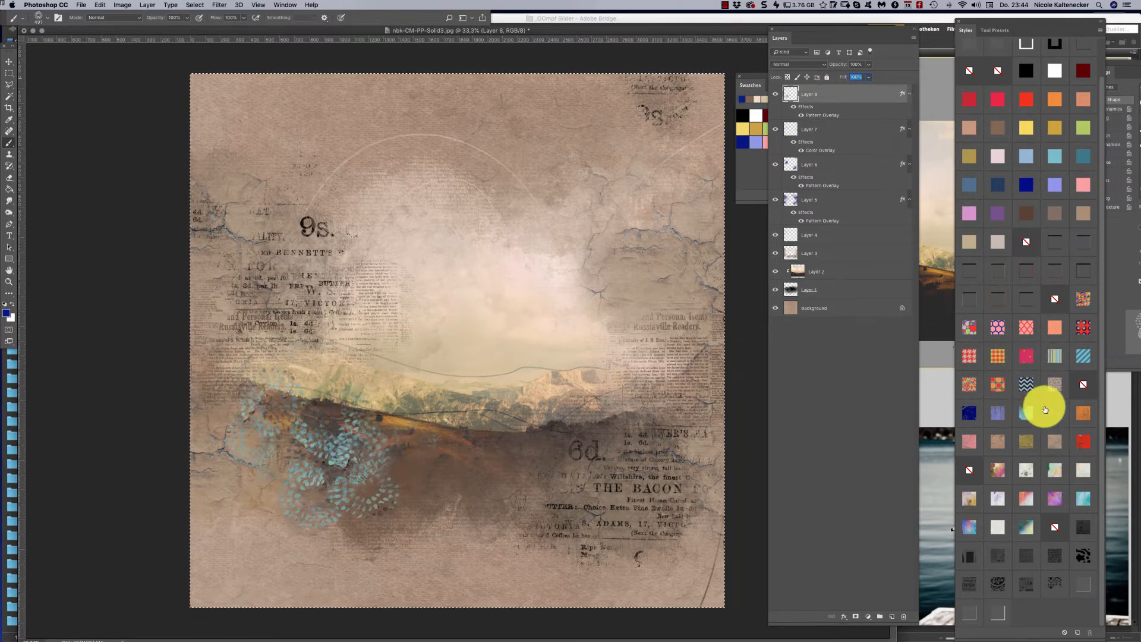
click(1049, 413)
click(1030, 413)
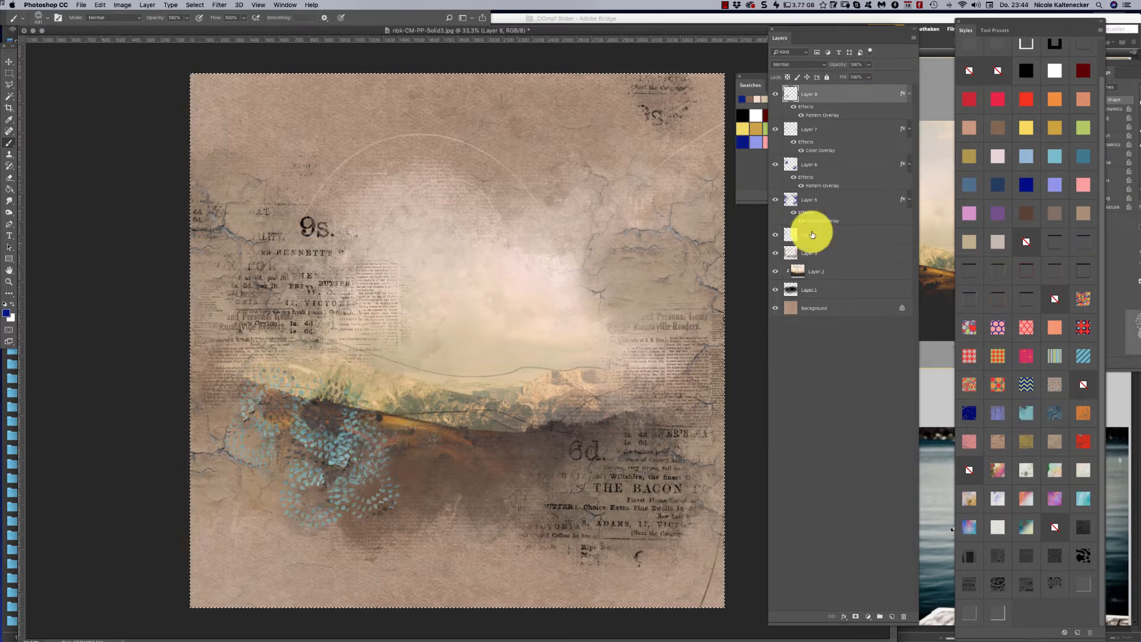
click(1047, 498)
click(1077, 498)
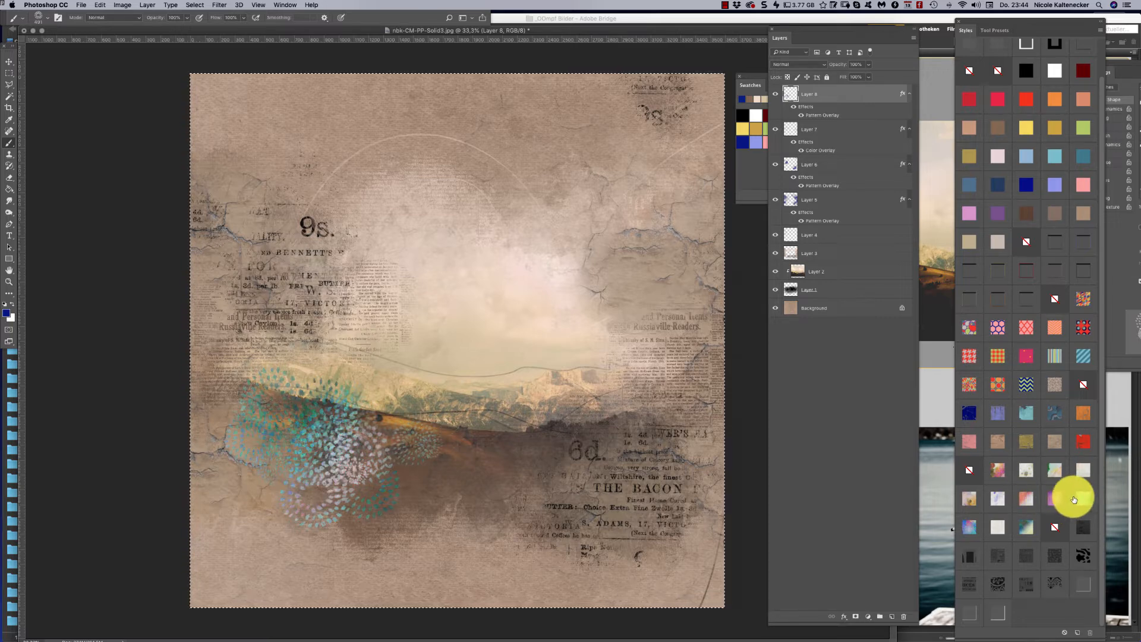
Step: Compare the off-white and multicolored watercolor pattern styles on the flower layer, keeping the off-white one
click(1000, 526)
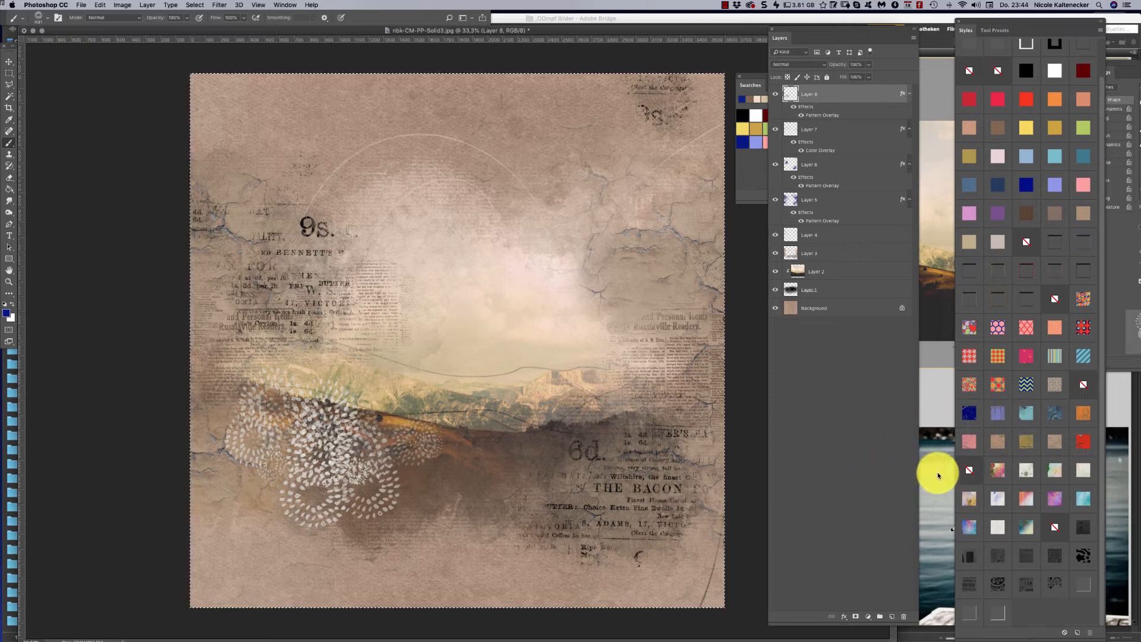
click(1002, 468)
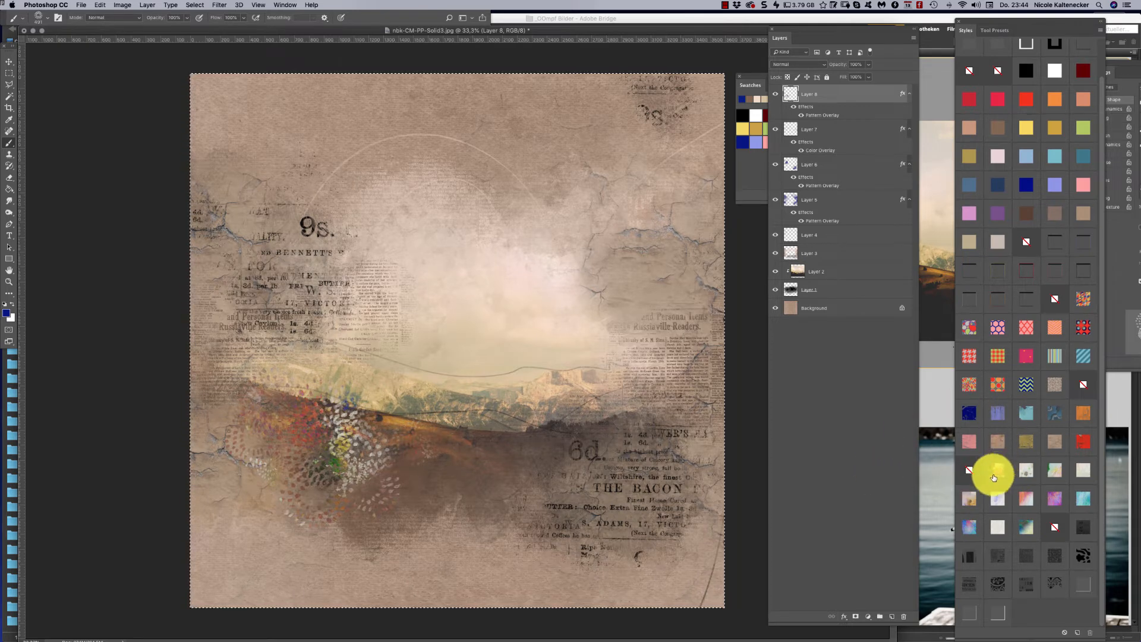
click(998, 526)
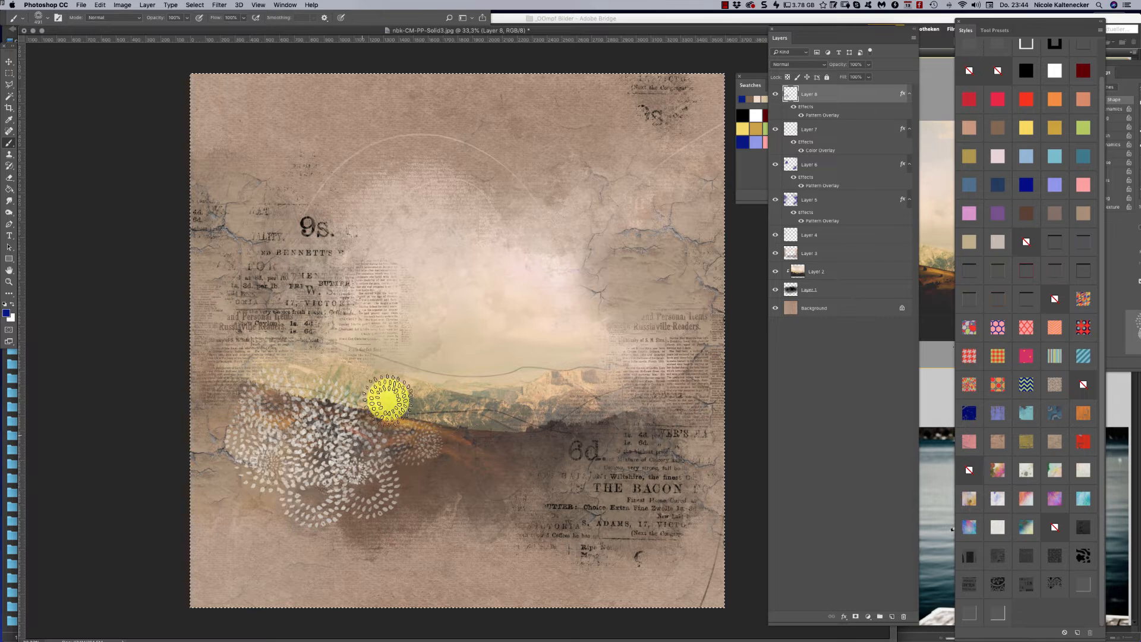
Step: Add a new layer and draw thin vertical stems from the blooms down to the canvas's lower edge with the Pen brush
right_click(491, 305)
click(517, 478)
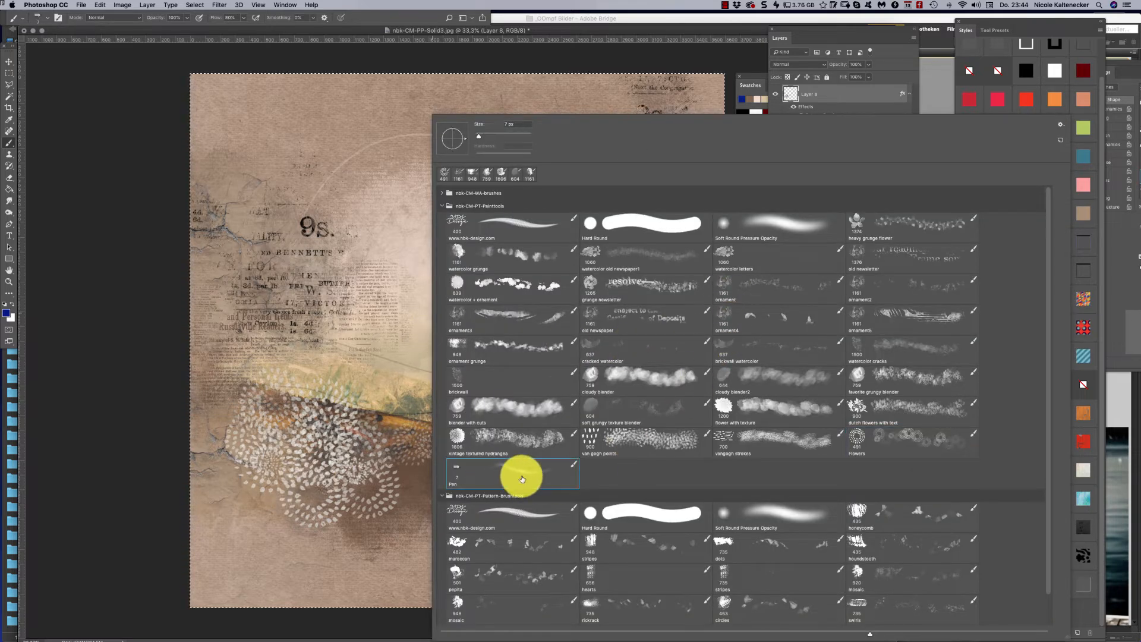
double_click(507, 470)
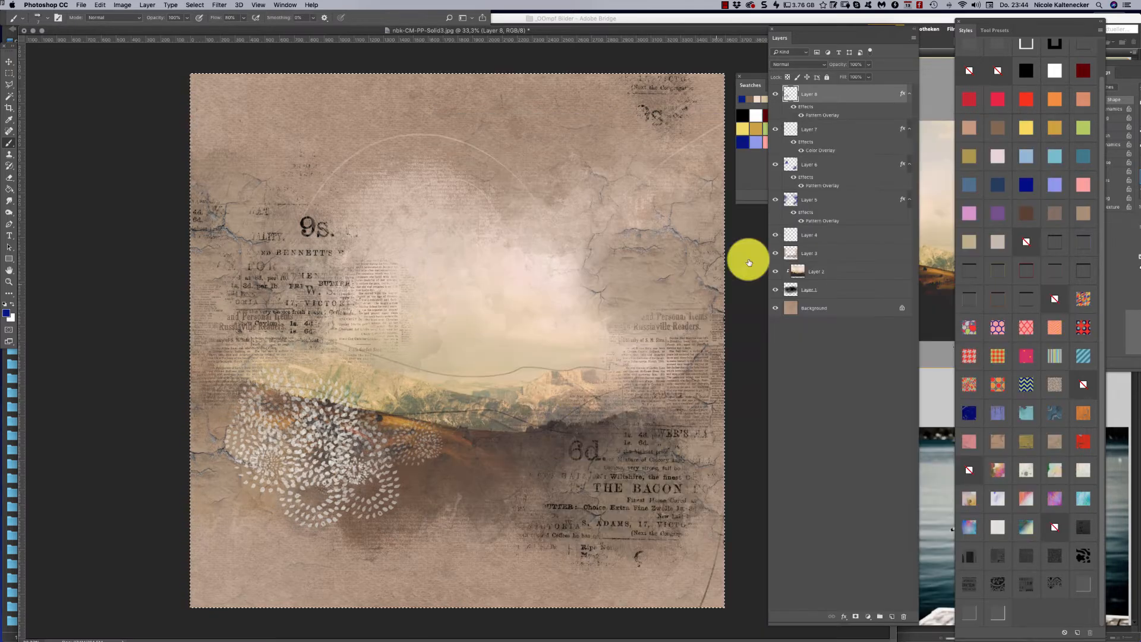
click(890, 614)
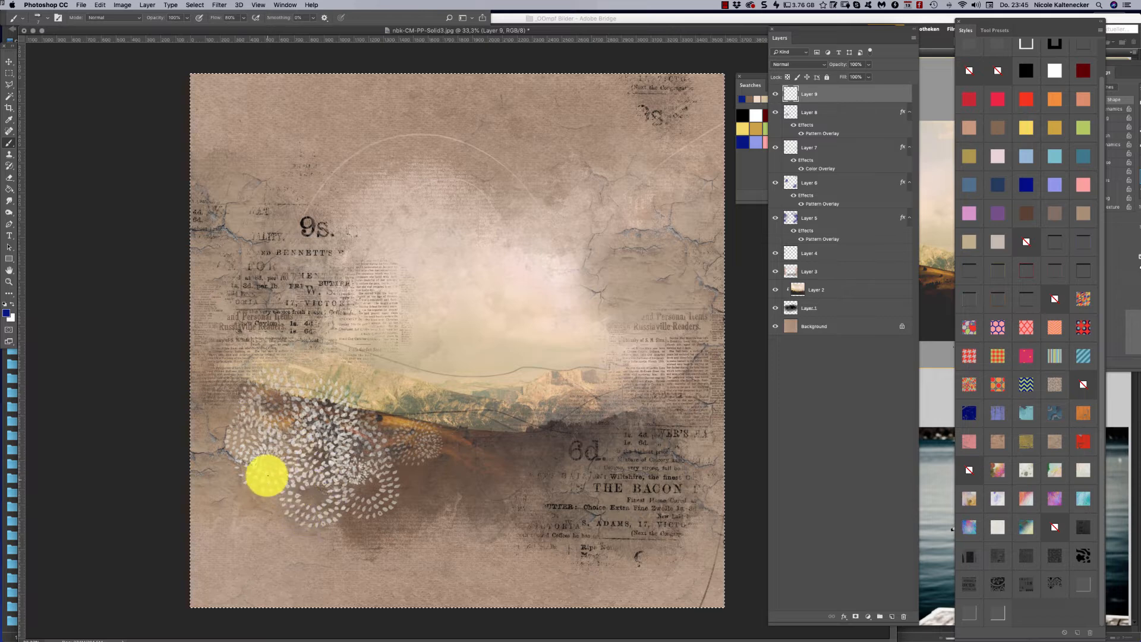
drag(267, 475, 274, 607)
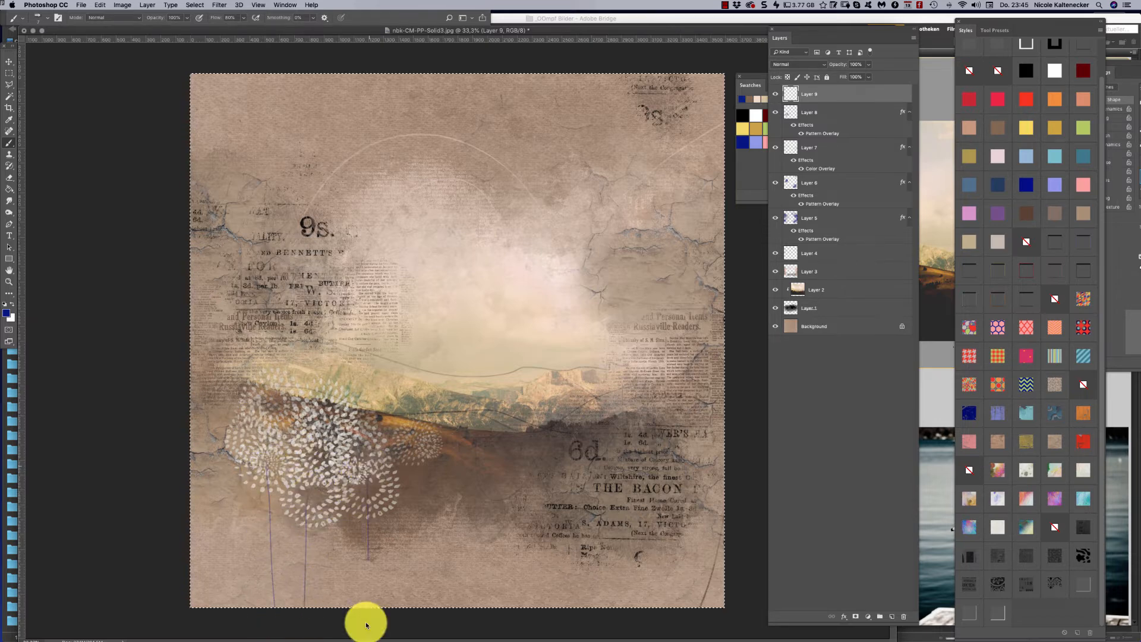
drag(328, 617, 330, 542)
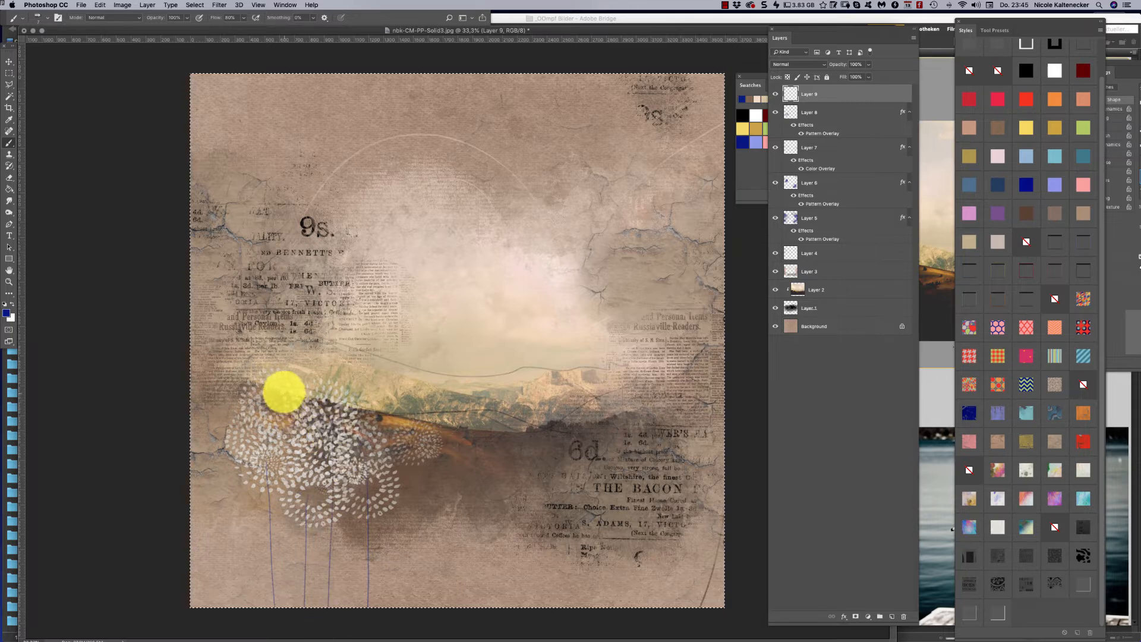
drag(284, 428, 274, 592)
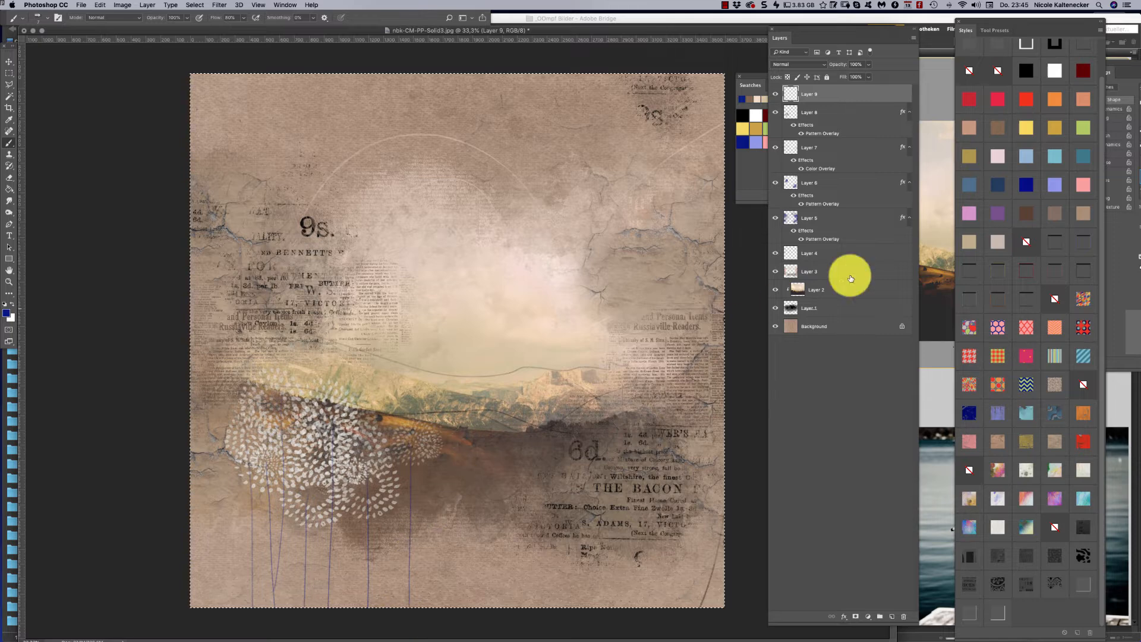
Step: Try white, black pattern, and embossed blue, green and teal styles on the stem layer
click(1055, 70)
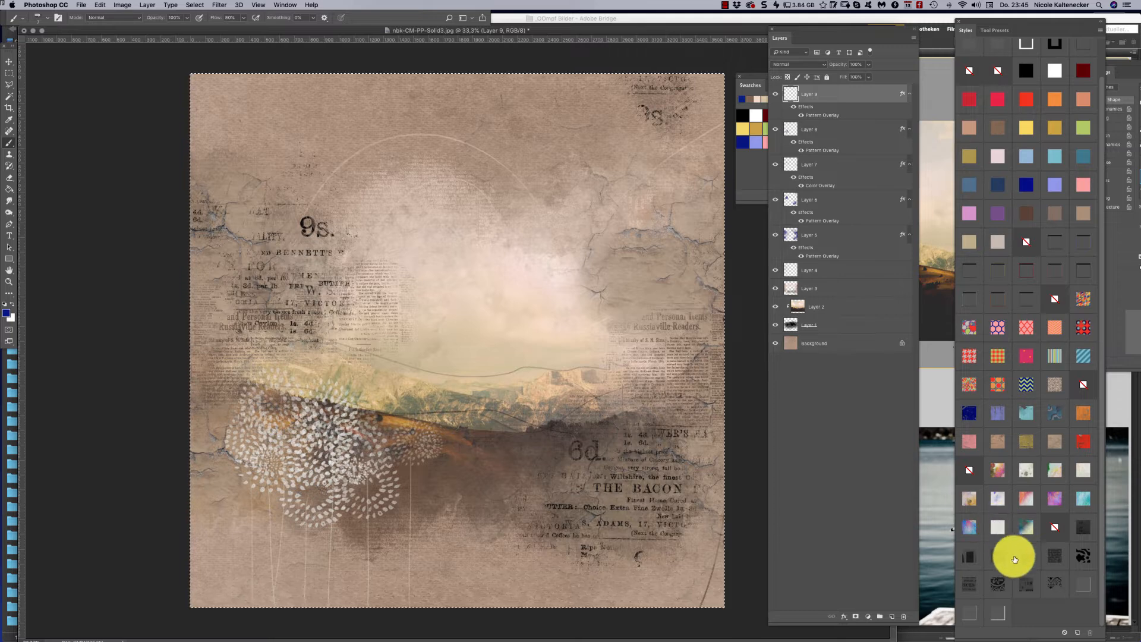
click(999, 579)
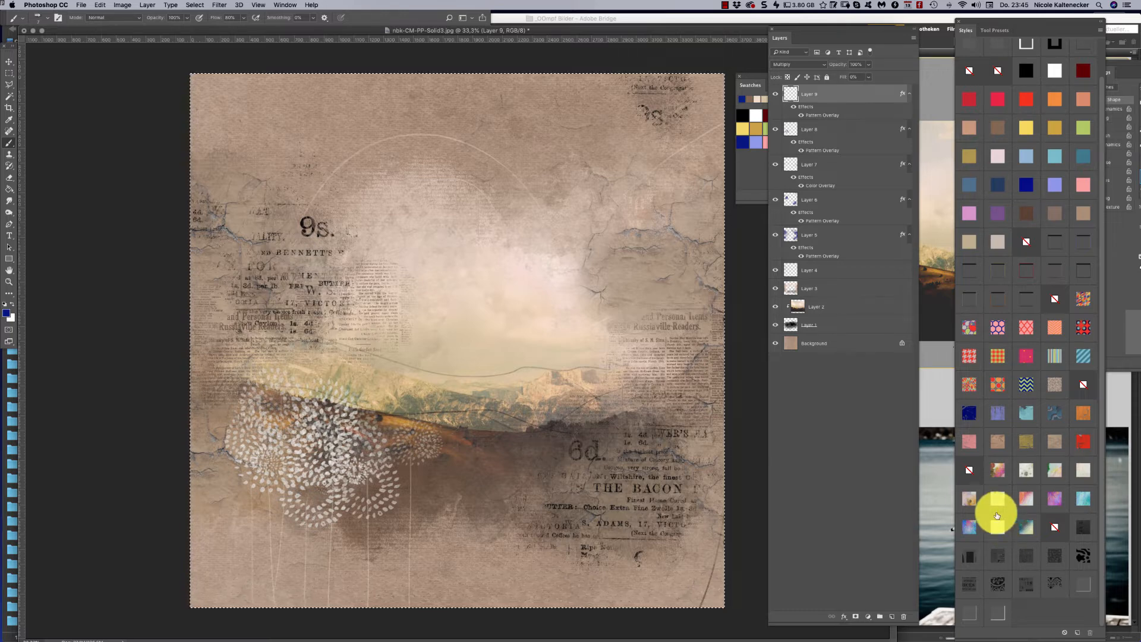
click(997, 304)
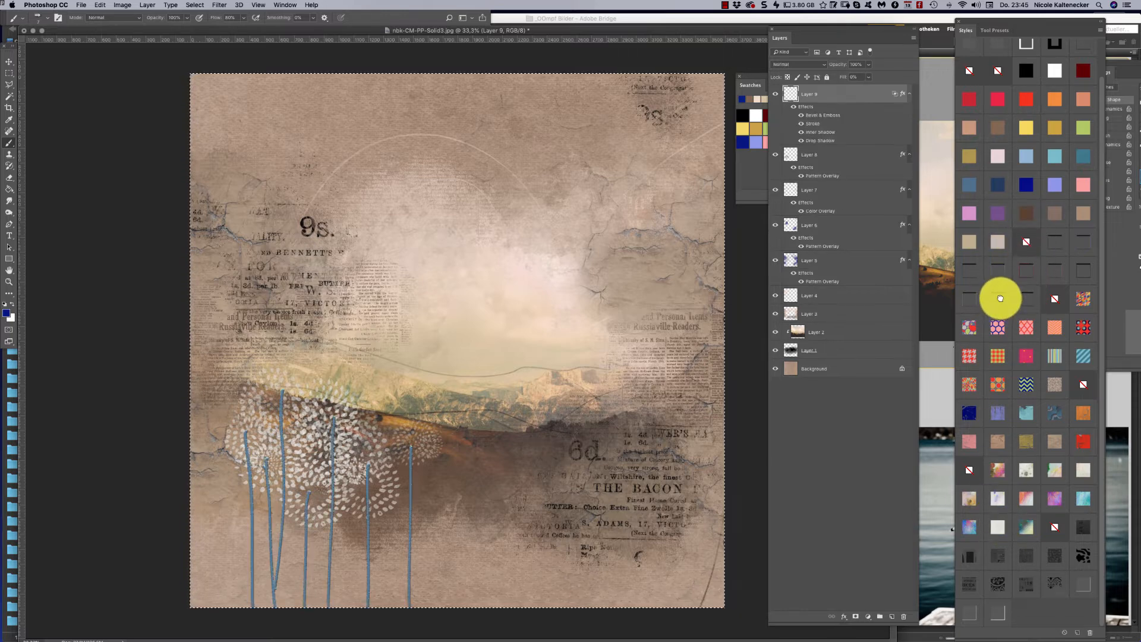
click(1004, 291)
click(977, 272)
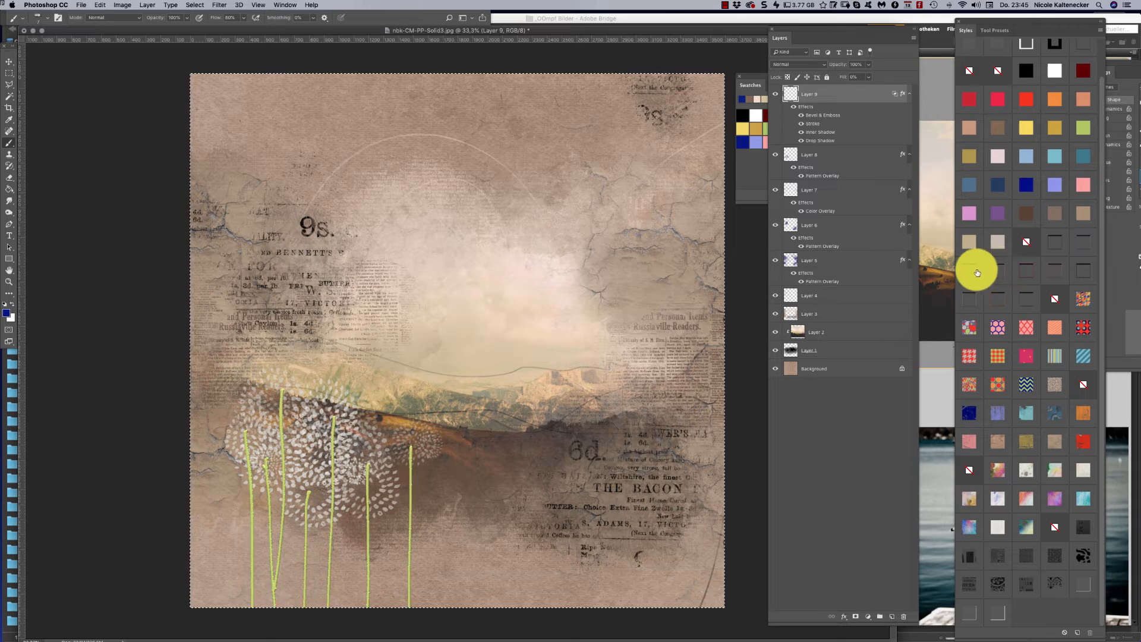
click(984, 274)
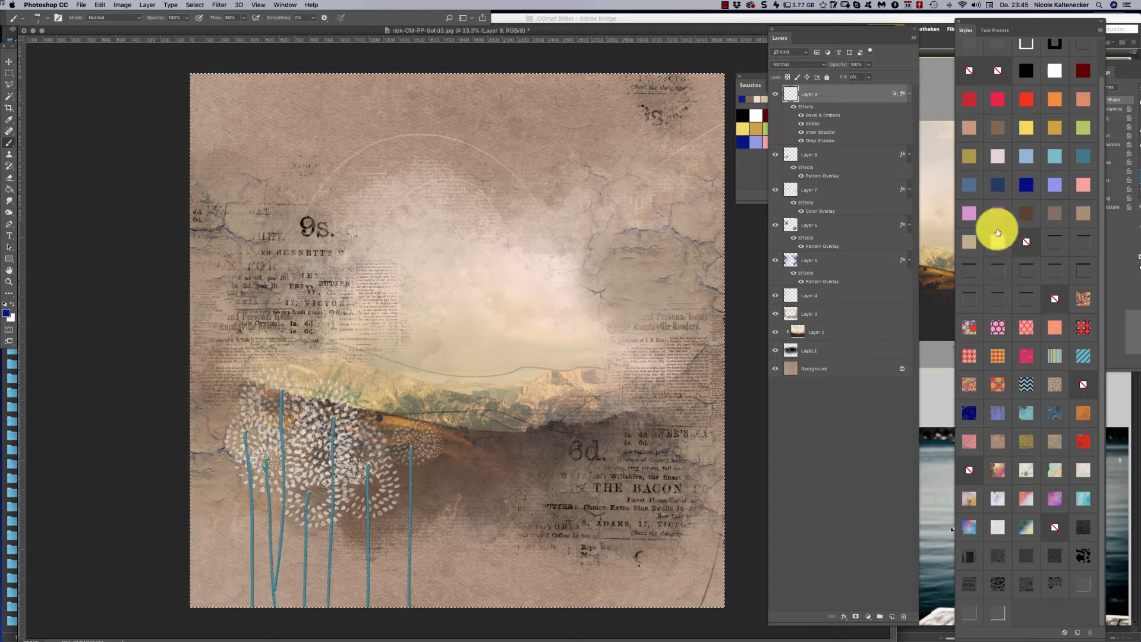
Step: Move the stem layer beneath Layer 6, try and clear the white color overlay style, and apply an off-white pattern style to it
drag(860, 92, 862, 235)
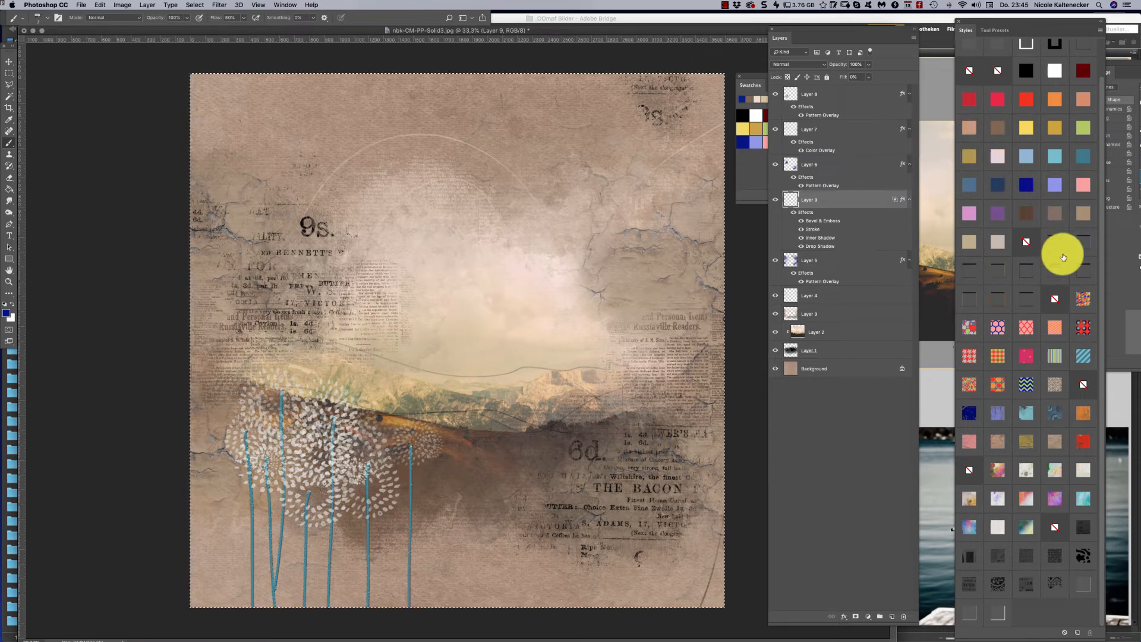
click(1053, 72)
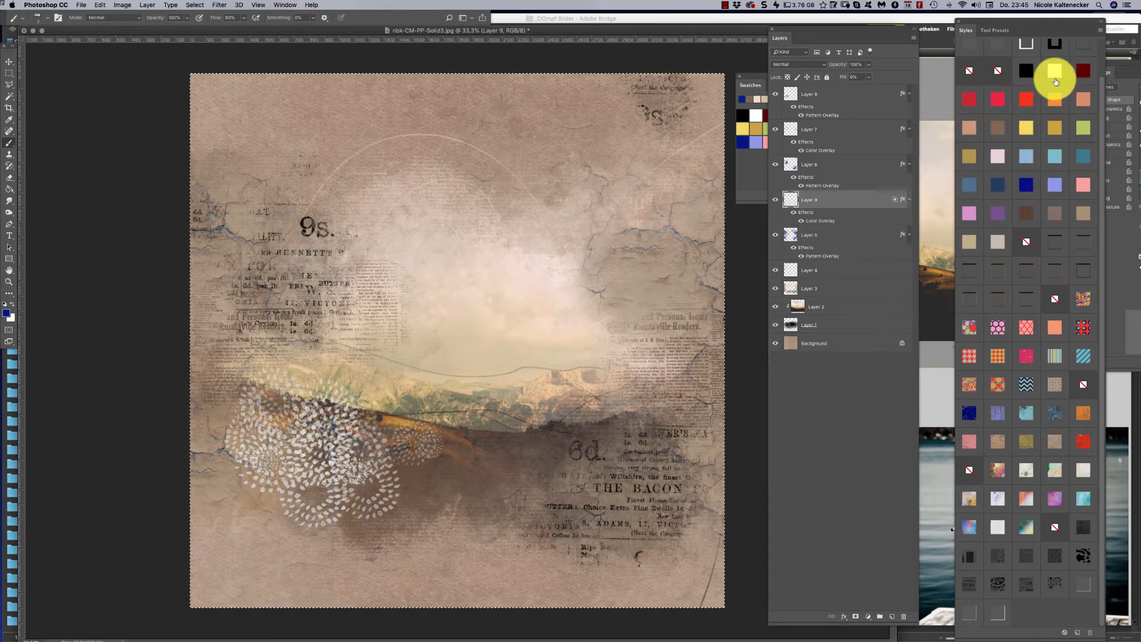
click(1051, 301)
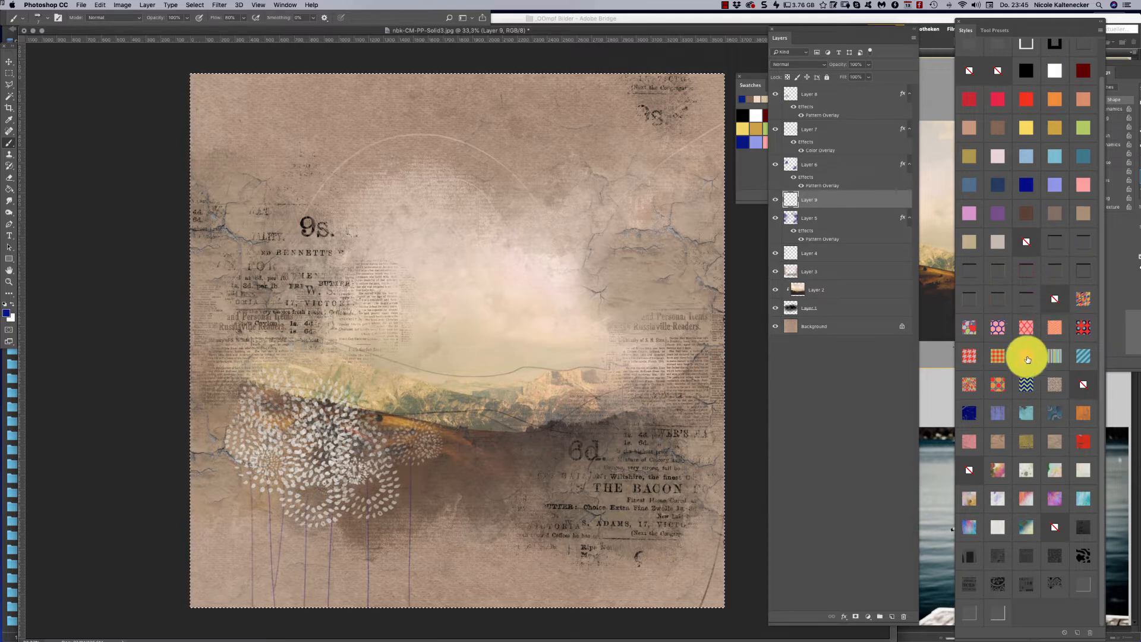
click(1028, 467)
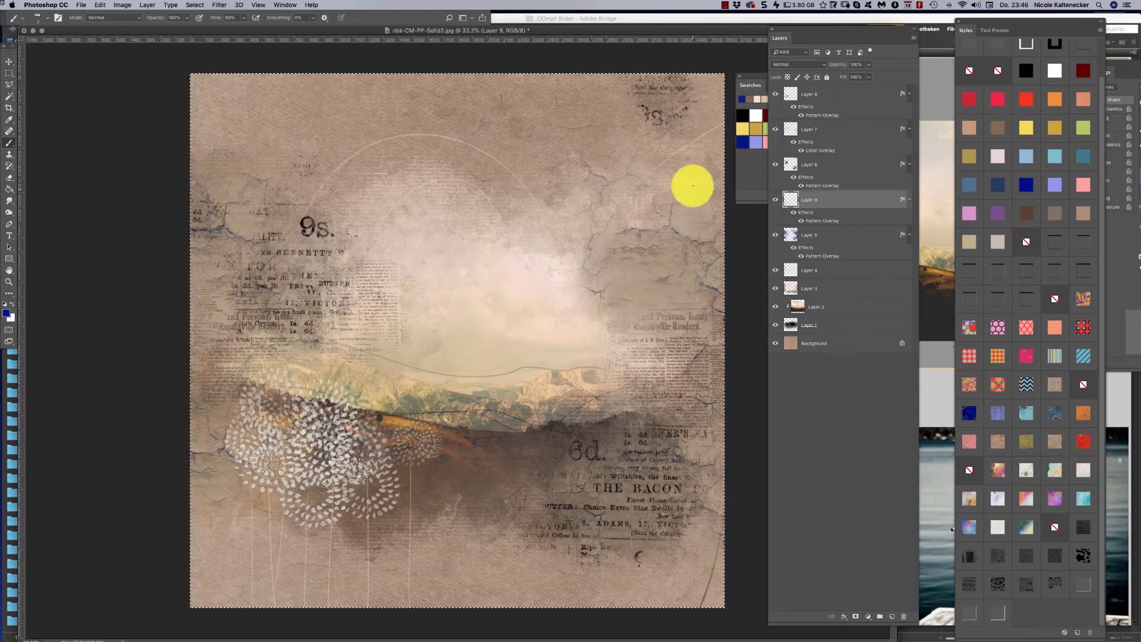
Step: On a new layer, paint zigzag bands with the rickrack brush from beside the blooms to the canvas's right edge and apply a tan color overlay style
click(891, 615)
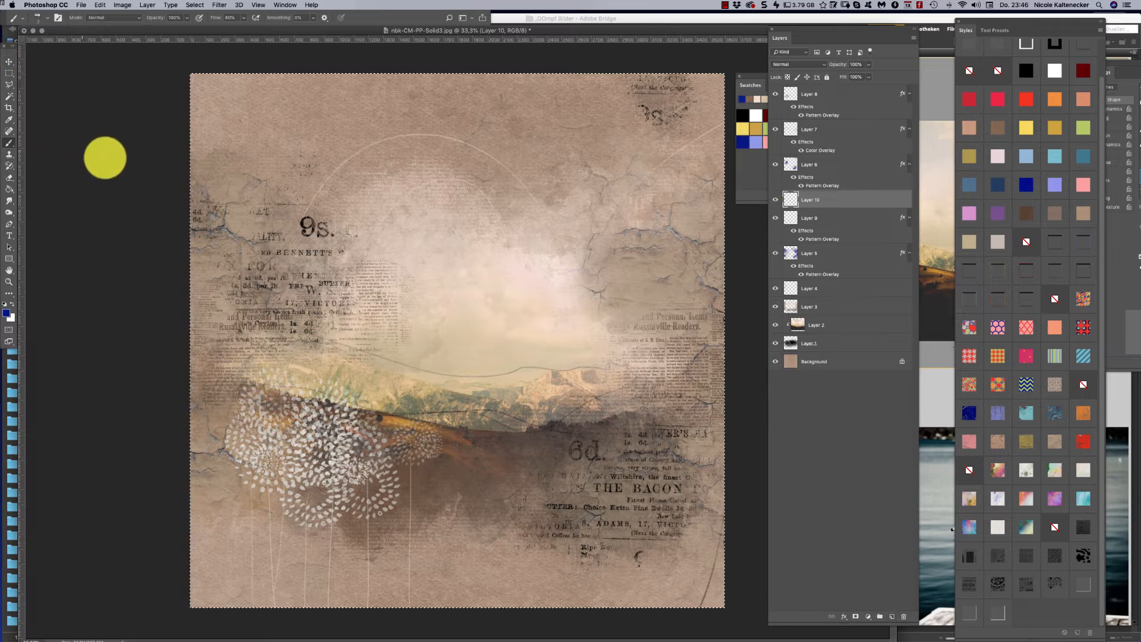
right_click(683, 282)
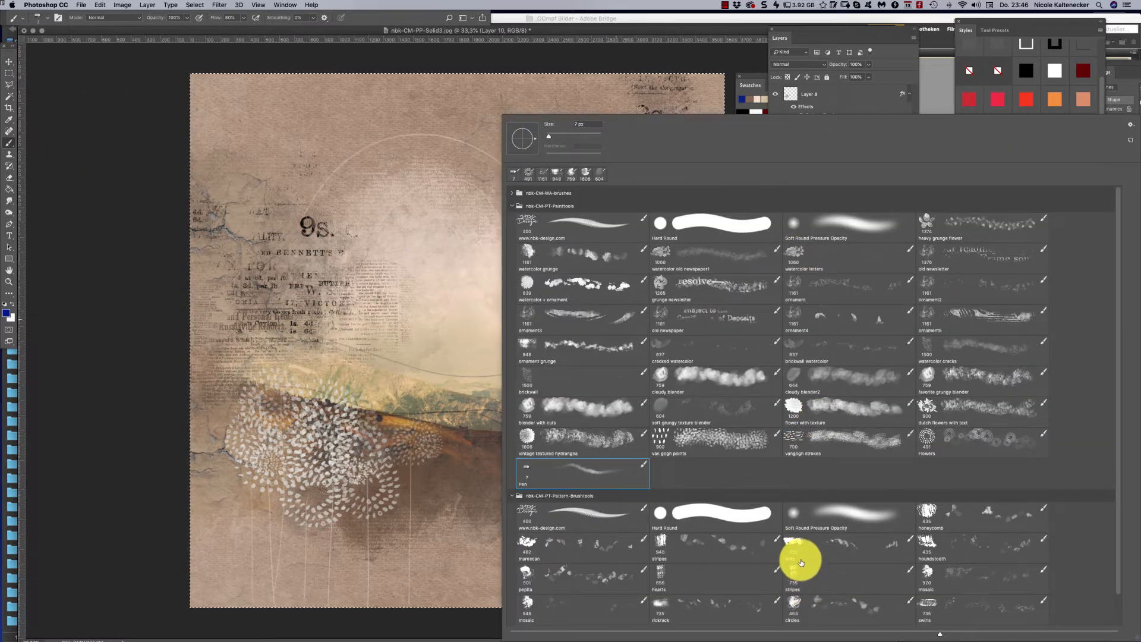
drag(1119, 435, 1110, 468)
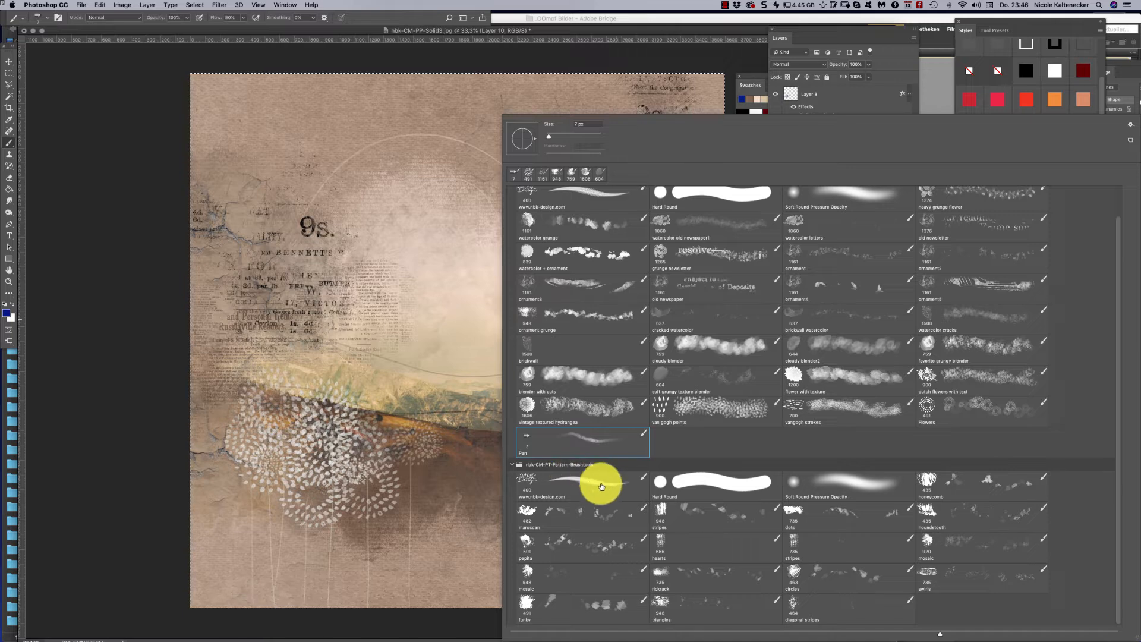
click(666, 571)
click(449, 479)
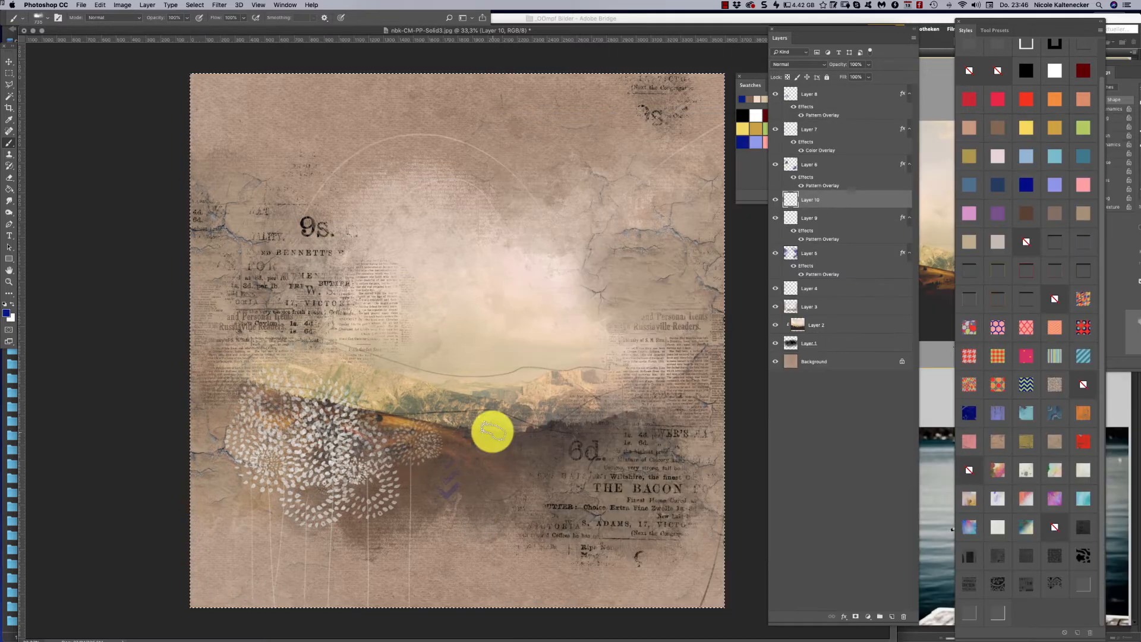
mouse_move(459, 481)
mouse_down()
mouse_move(474, 446)
mouse_move(511, 448)
mouse_move(642, 390)
mouse_up()
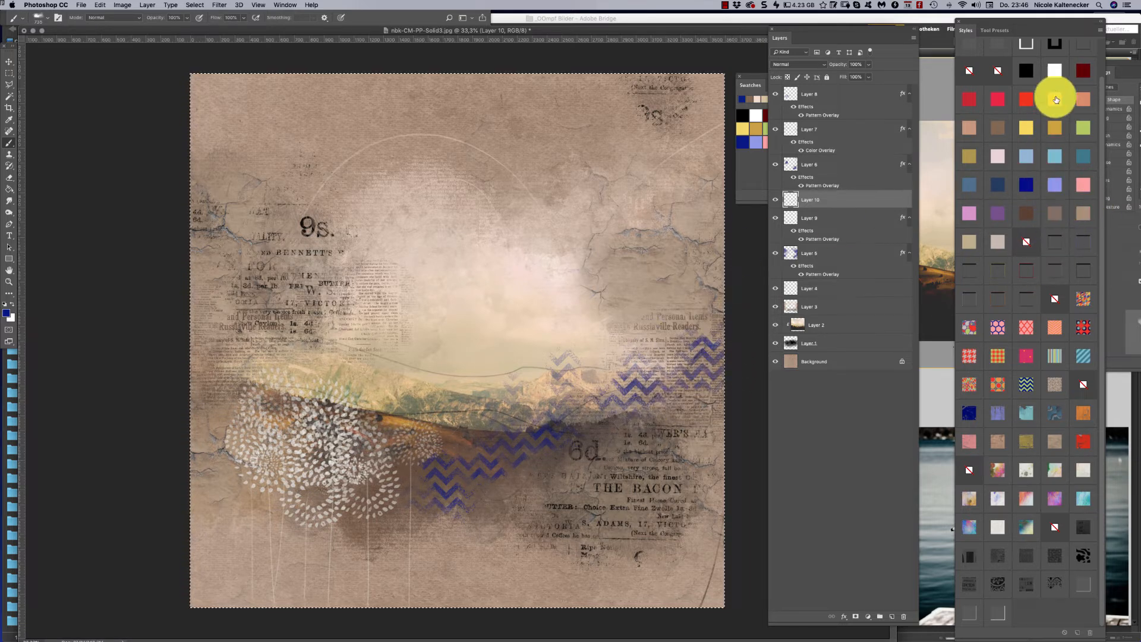
click(1057, 213)
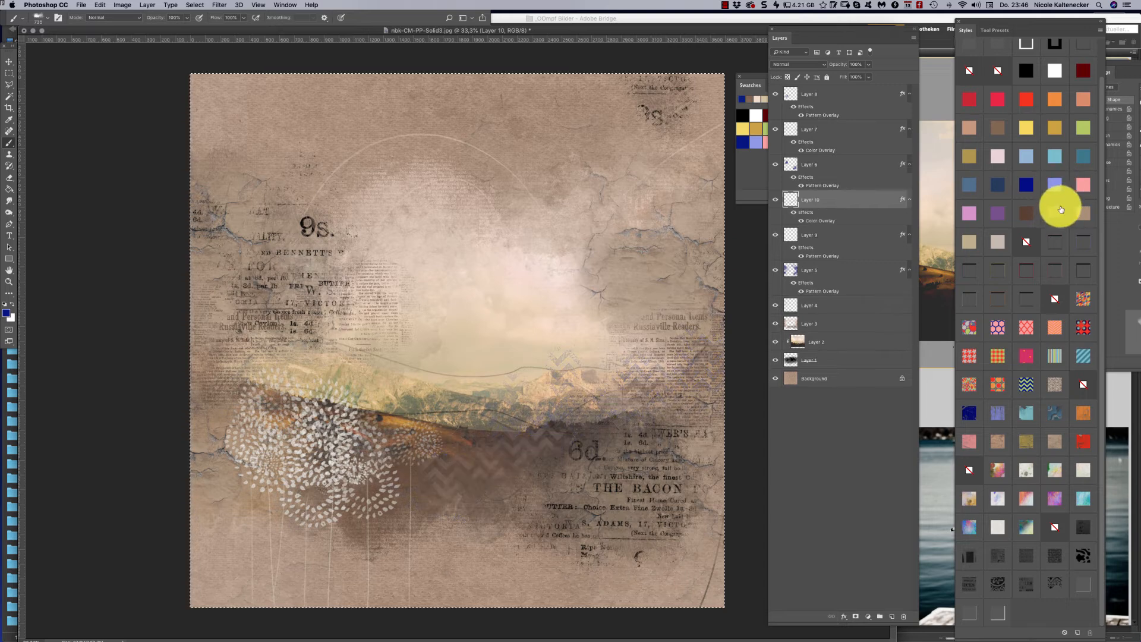
click(978, 129)
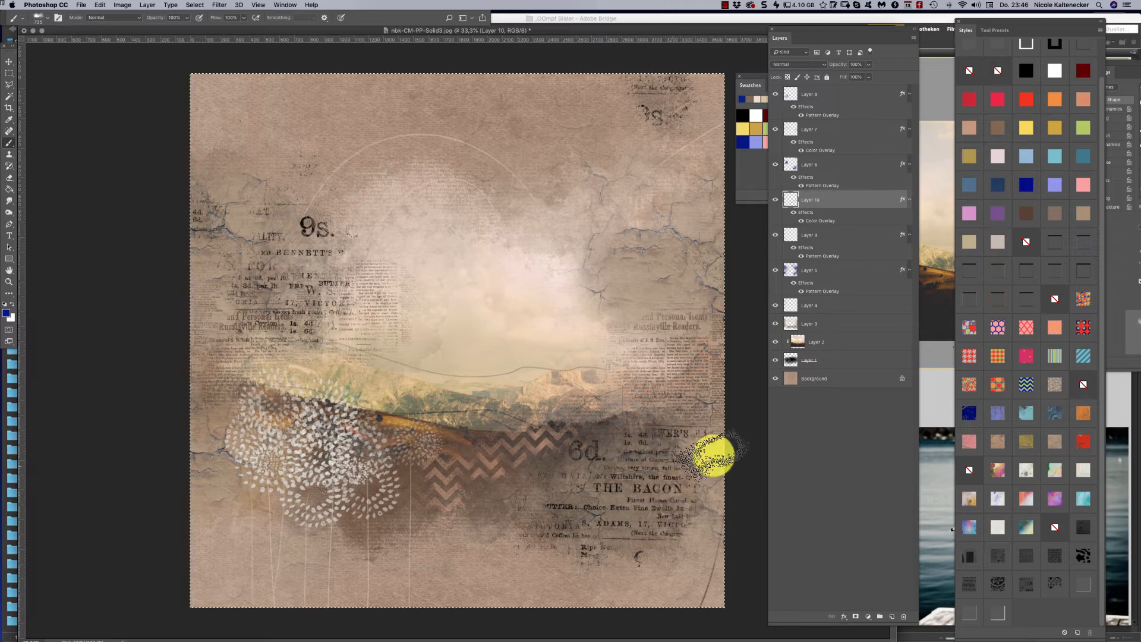
Step: Add a new layer and stamp a patch of herringbone stripes with the stripes pattern brush near the canvas's upper-left corner
key(super+shift+n)
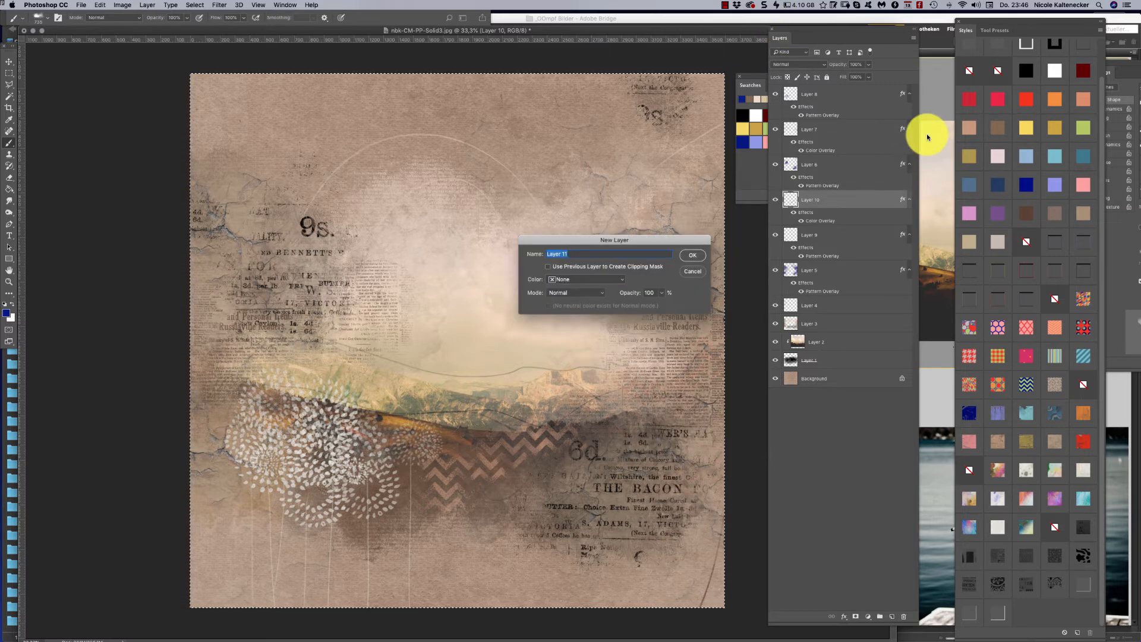
key(Return)
right_click(469, 303)
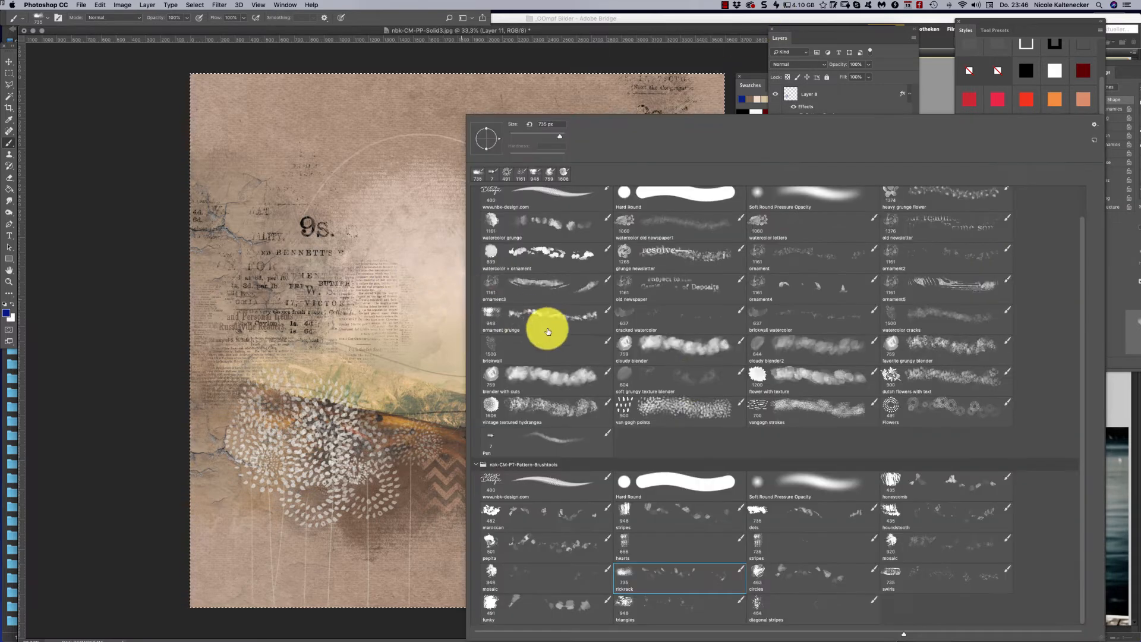
click(660, 513)
click(223, 172)
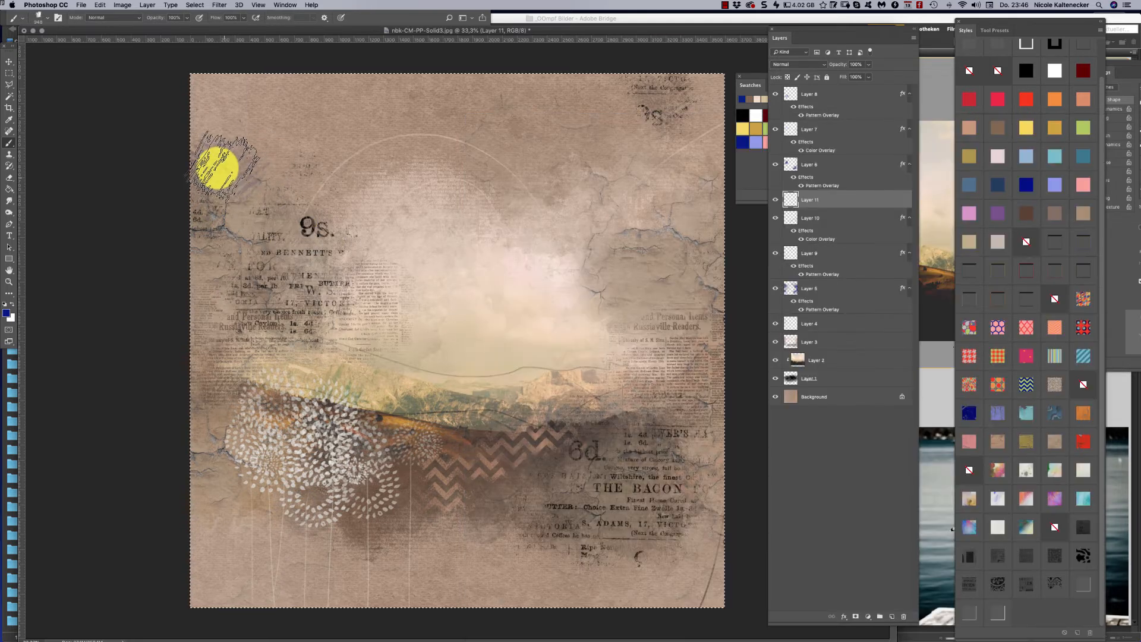
drag(245, 182, 220, 200)
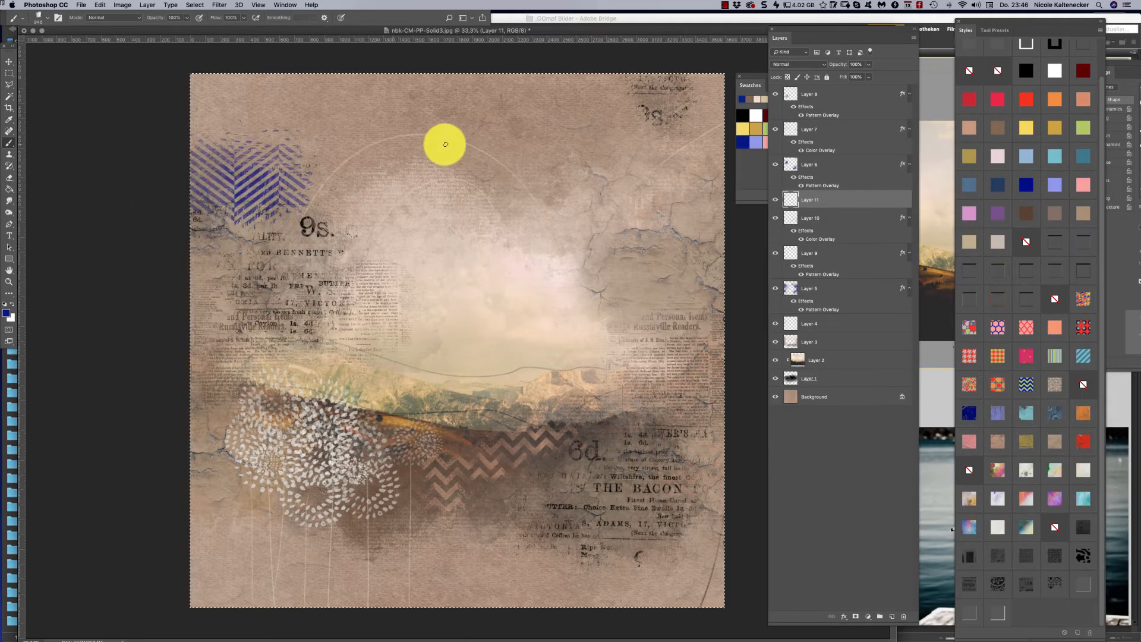
Step: Try colourful, tan and blue pattern styles on the herringbone layer and apply the brown color overlay style to it
click(1081, 301)
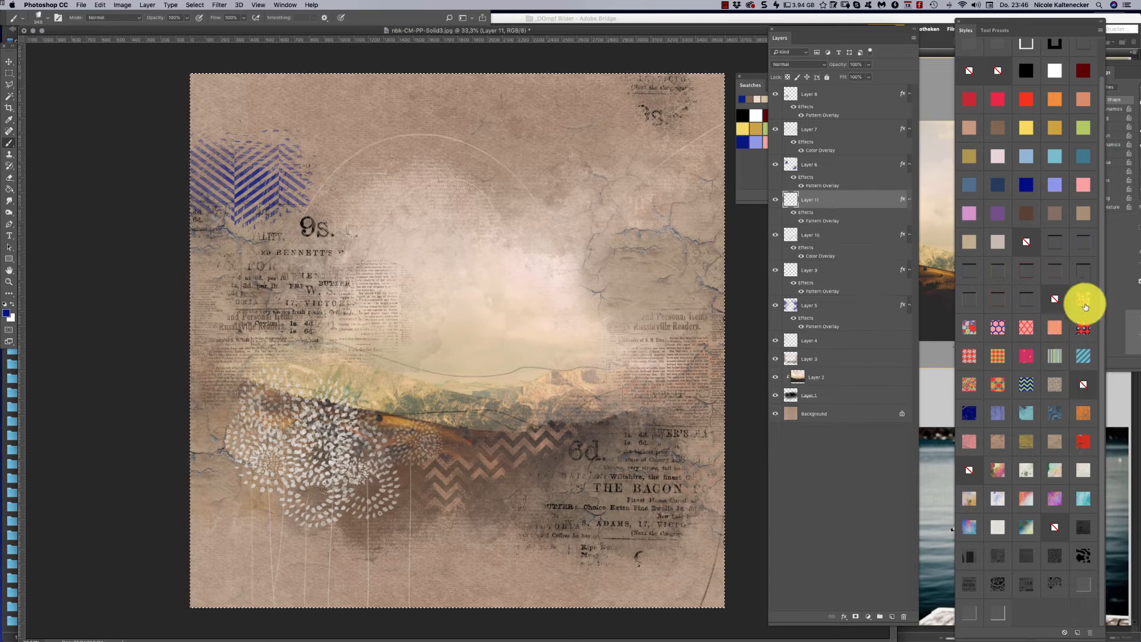
click(1056, 446)
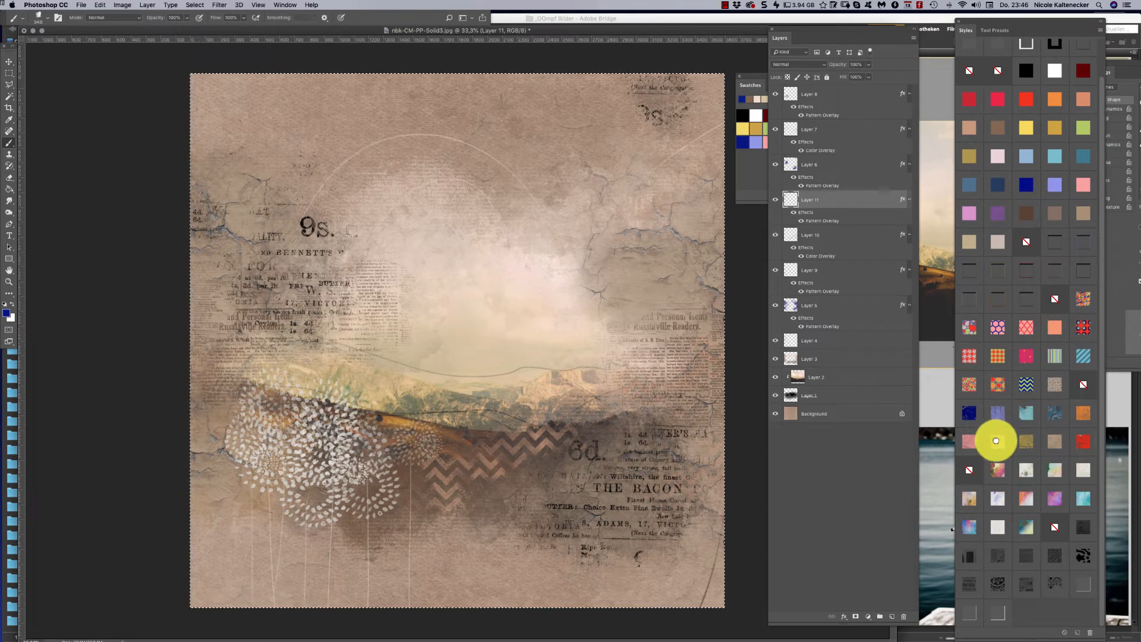
click(968, 418)
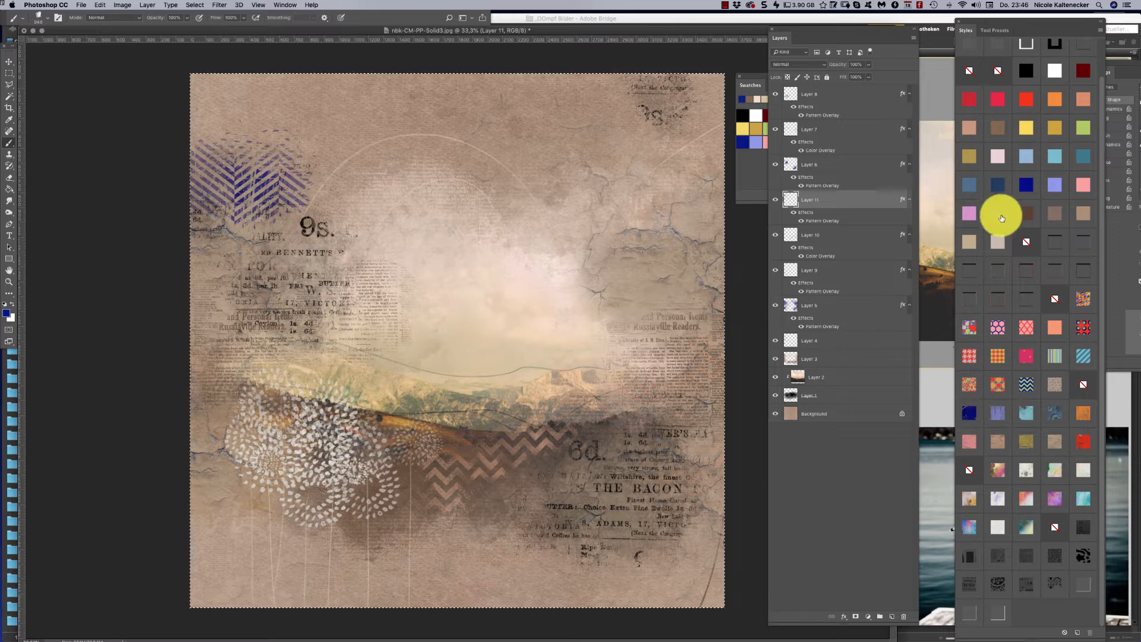
click(1025, 211)
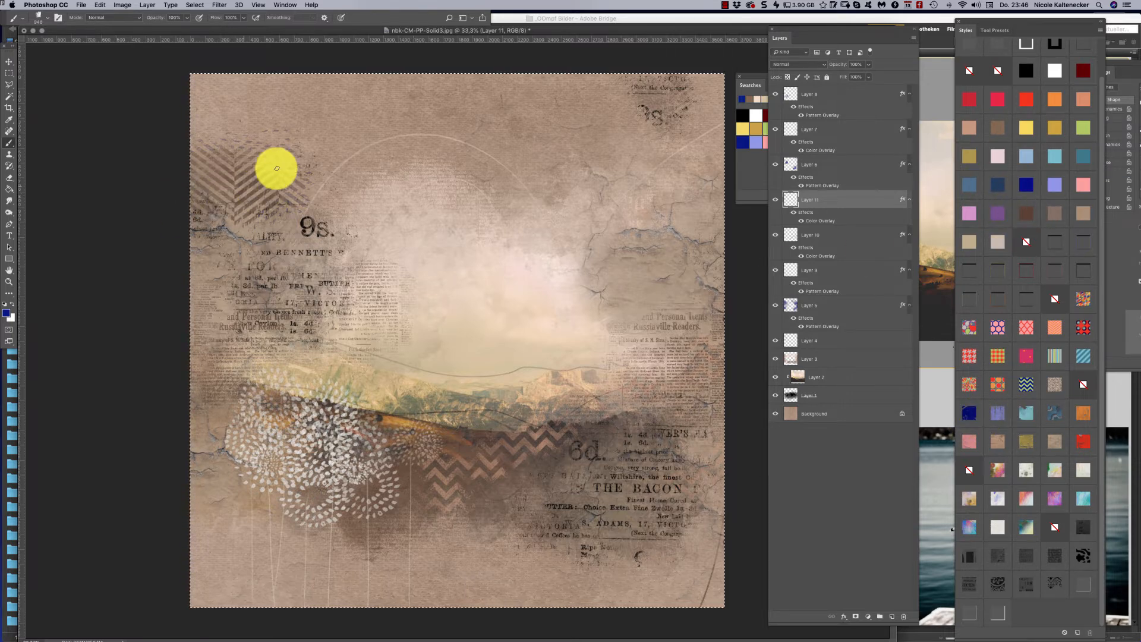
Step: On Layer 11, try the dots brush above the newspaper text and the houndstooth brush at the canvas's upper center
right_click(467, 212)
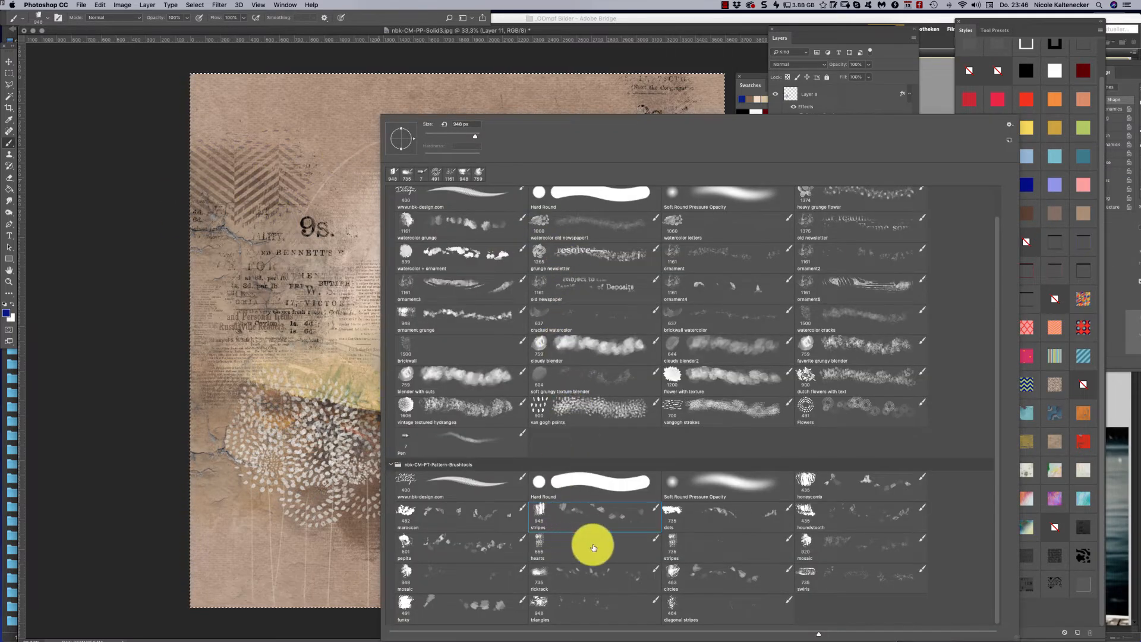
double_click(683, 511)
mouse_move(366, 149)
mouse_down()
mouse_move(379, 122)
mouse_move(456, 193)
mouse_move(475, 137)
mouse_move(438, 175)
mouse_move(447, 286)
mouse_move(499, 241)
mouse_move(483, 269)
mouse_move(450, 209)
mouse_move(561, 186)
mouse_up()
right_click(682, 377)
click(931, 512)
Step: Try the pepita brush over the houndstooth area and the hearts brush in the pale sky beneath it
right_click(778, 388)
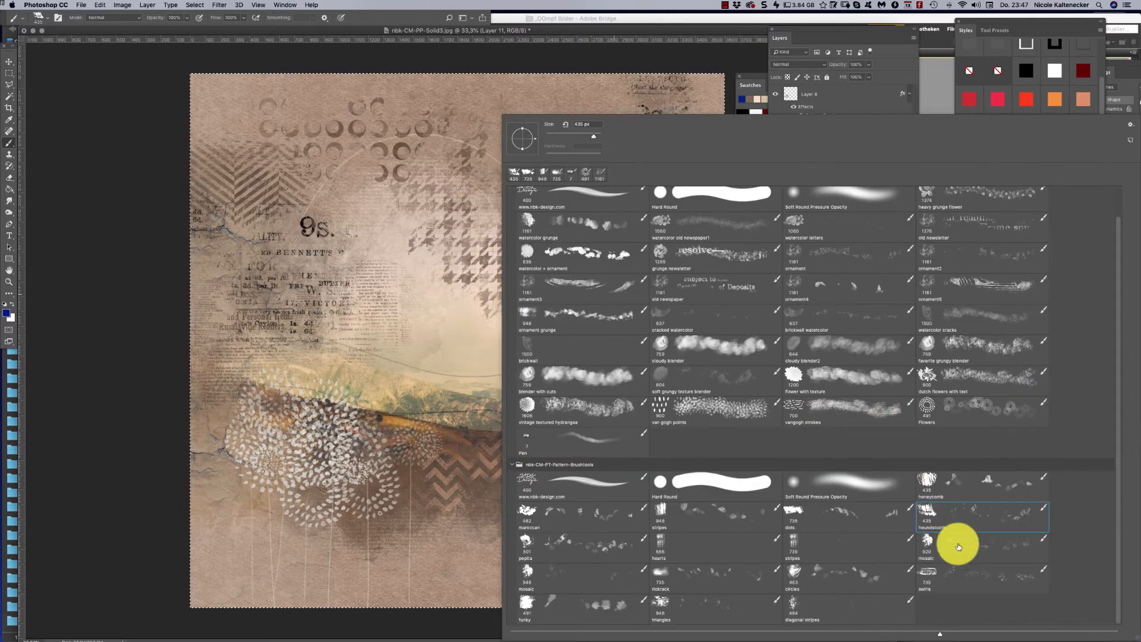
click(584, 546)
mouse_move(432, 288)
mouse_down()
mouse_move(478, 303)
mouse_move(521, 268)
mouse_move(498, 261)
mouse_move(520, 132)
mouse_move(534, 169)
mouse_move(577, 168)
mouse_up()
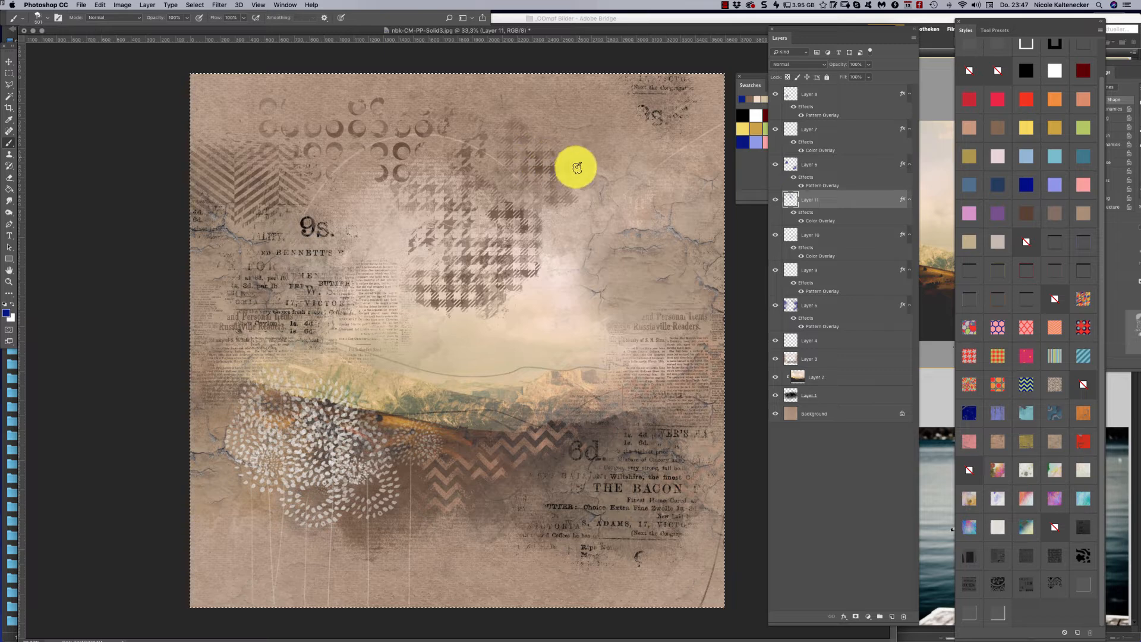
right_click(591, 209)
click(701, 558)
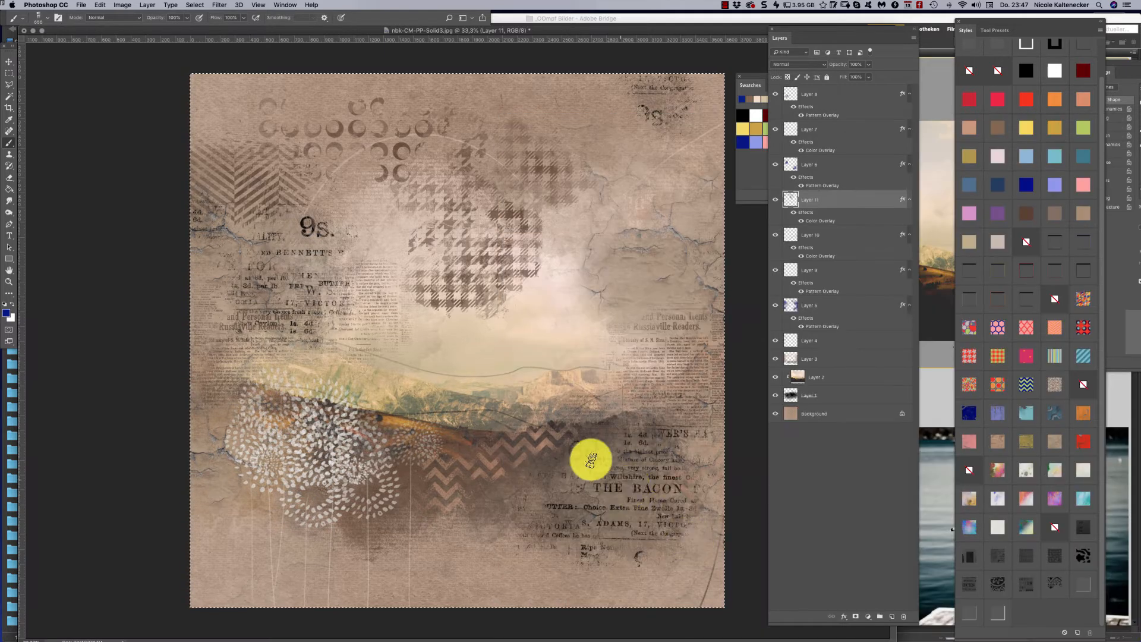
mouse_move(491, 318)
mouse_down()
mouse_move(523, 319)
mouse_move(531, 347)
mouse_move(496, 341)
mouse_move(522, 347)
mouse_up()
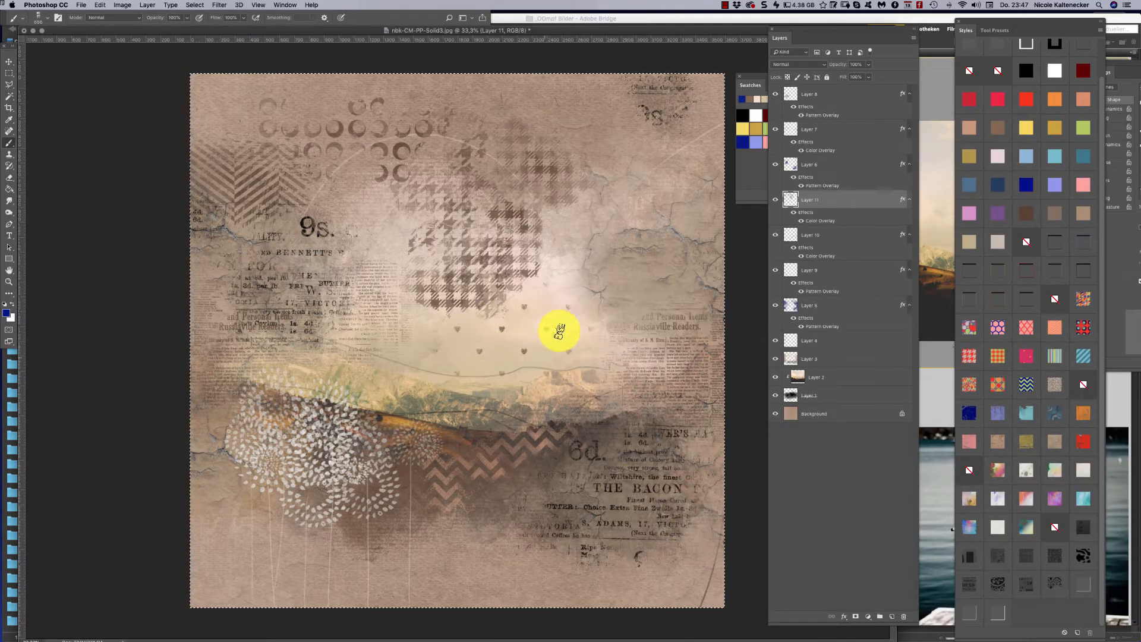
Step: Try the vertical stripes brush over the hearts, extending the bands toward the mountains
right_click(629, 376)
click(810, 540)
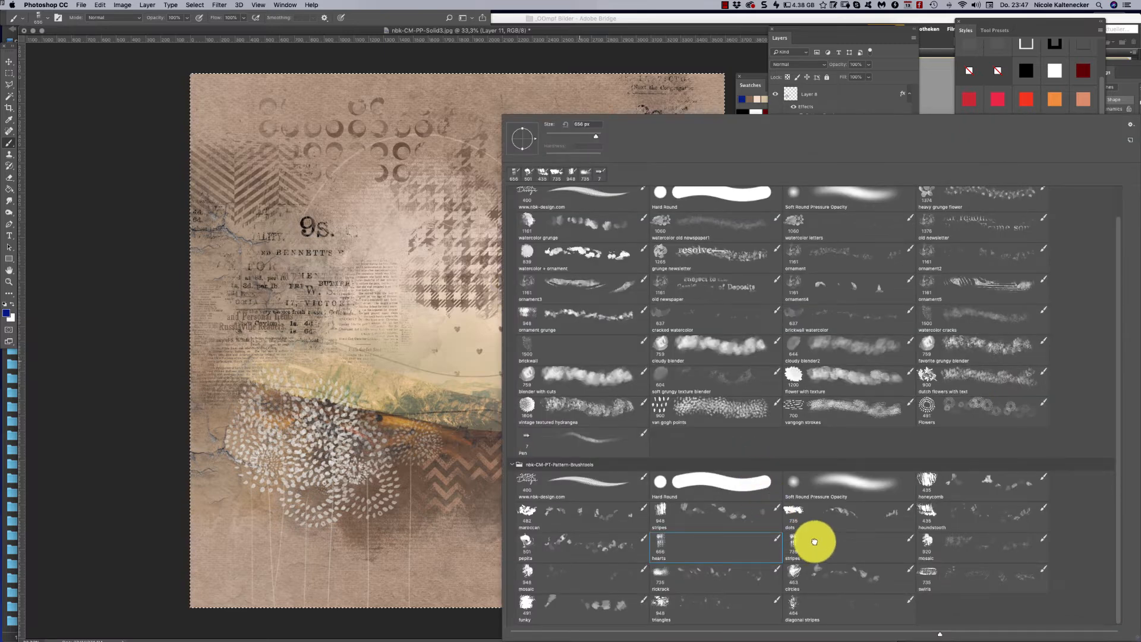
drag(450, 292, 428, 319)
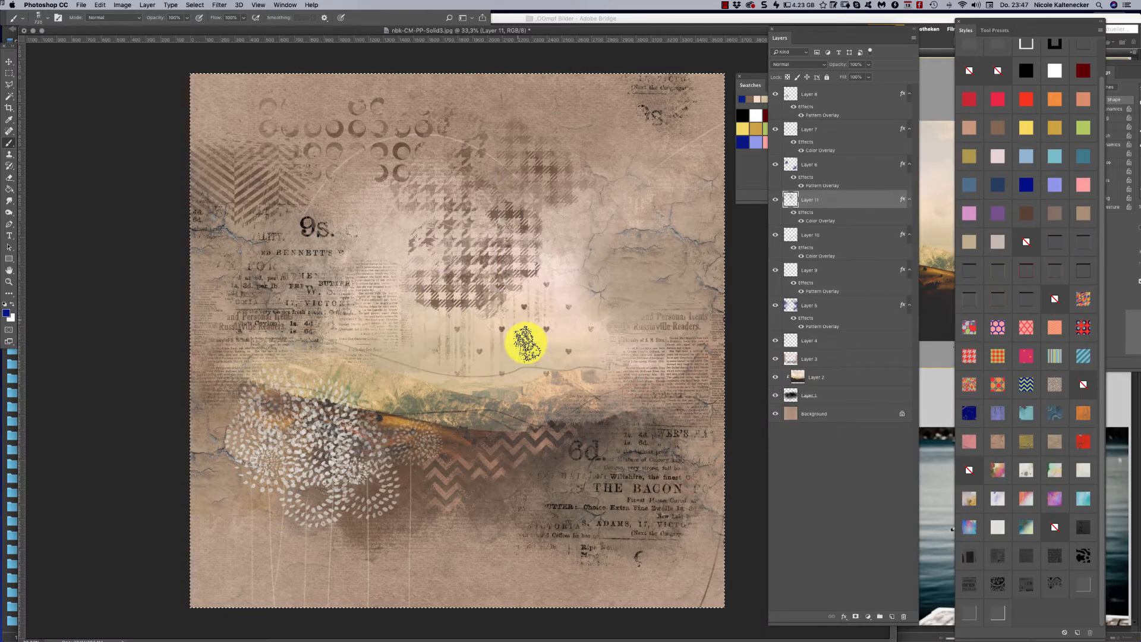
drag(526, 343, 509, 377)
Step: Try a mosaic brush along the canvas's top edge and clear all the pattern stamps from Layer 11
right_click(629, 297)
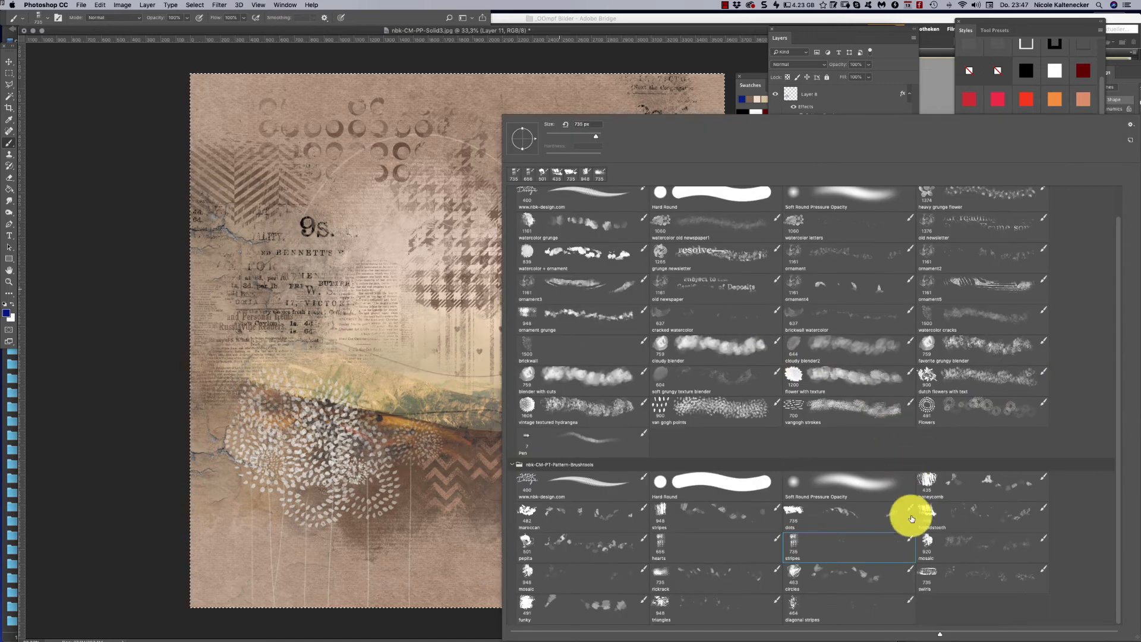
click(939, 542)
mouse_move(387, 124)
mouse_down()
mouse_move(458, 69)
mouse_move(473, 85)
mouse_move(507, 73)
mouse_move(577, 86)
mouse_move(520, 79)
mouse_move(542, 57)
mouse_move(541, 19)
mouse_up()
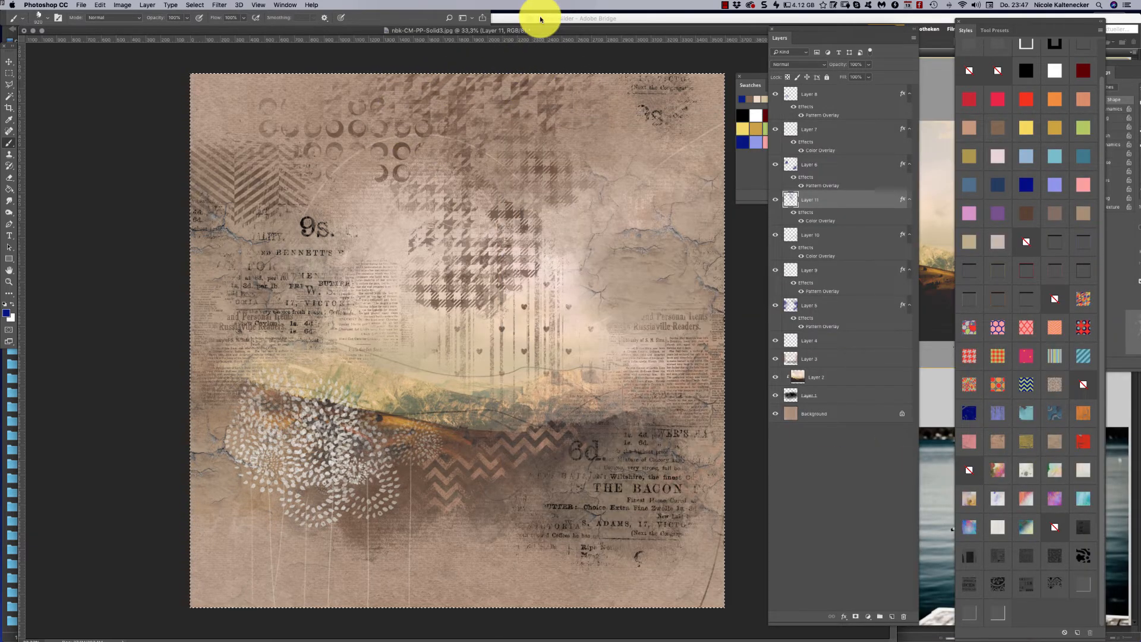
key(super+z)
Step: Try the other mosaic brush in the canvas's upper-left area and the rickrack brush near the top center
right_click(483, 198)
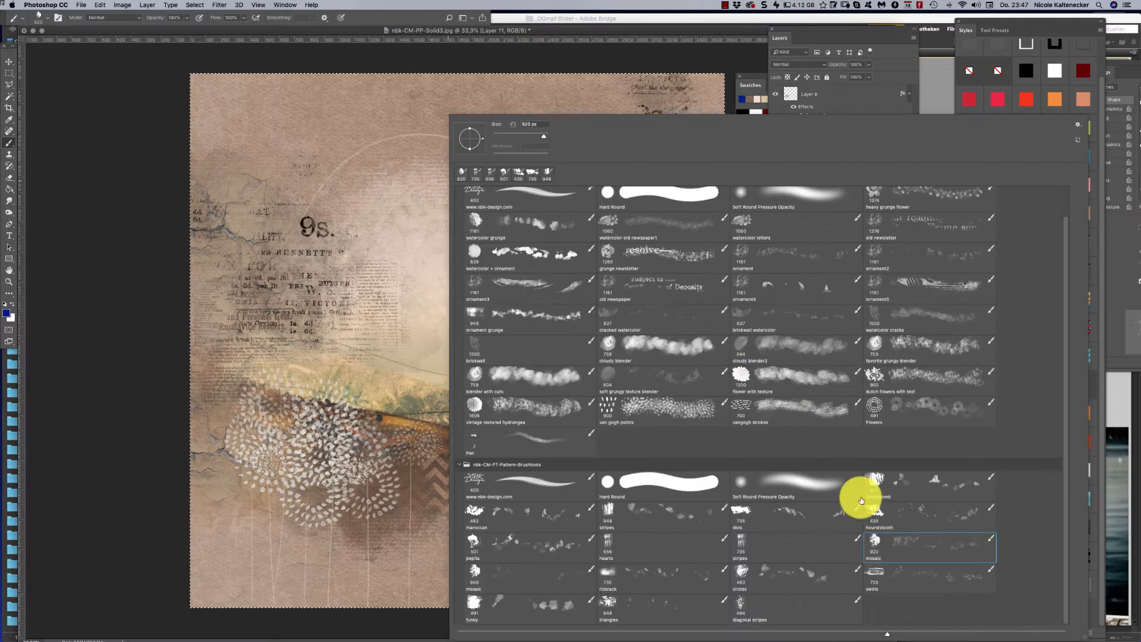
double_click(522, 573)
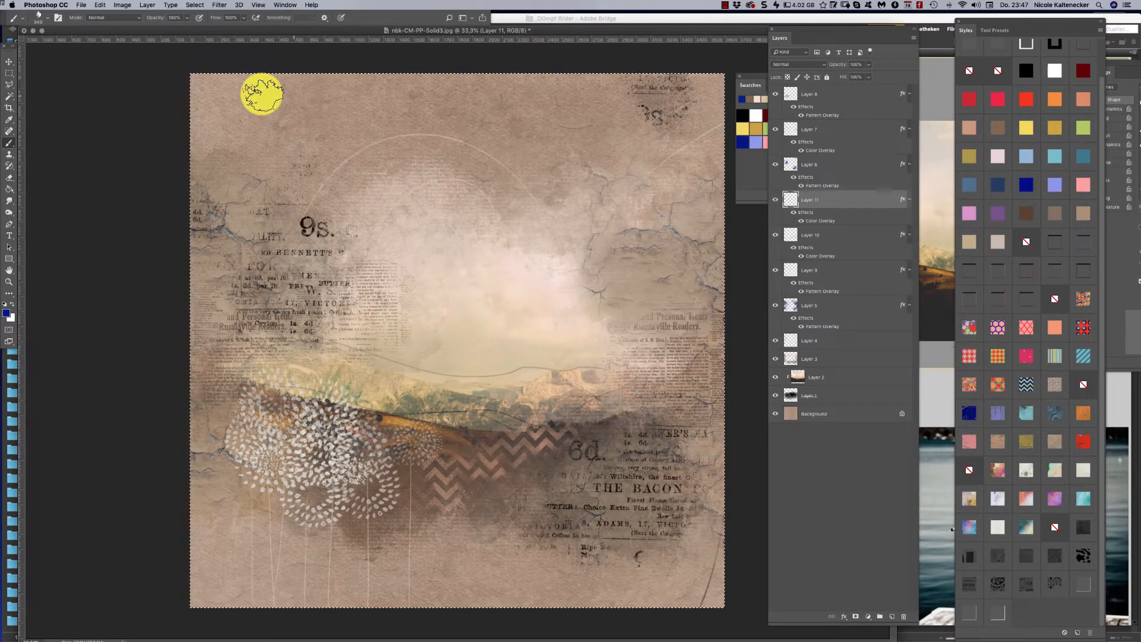
mouse_move(267, 119)
mouse_down()
mouse_move(304, 89)
mouse_move(343, 101)
mouse_up()
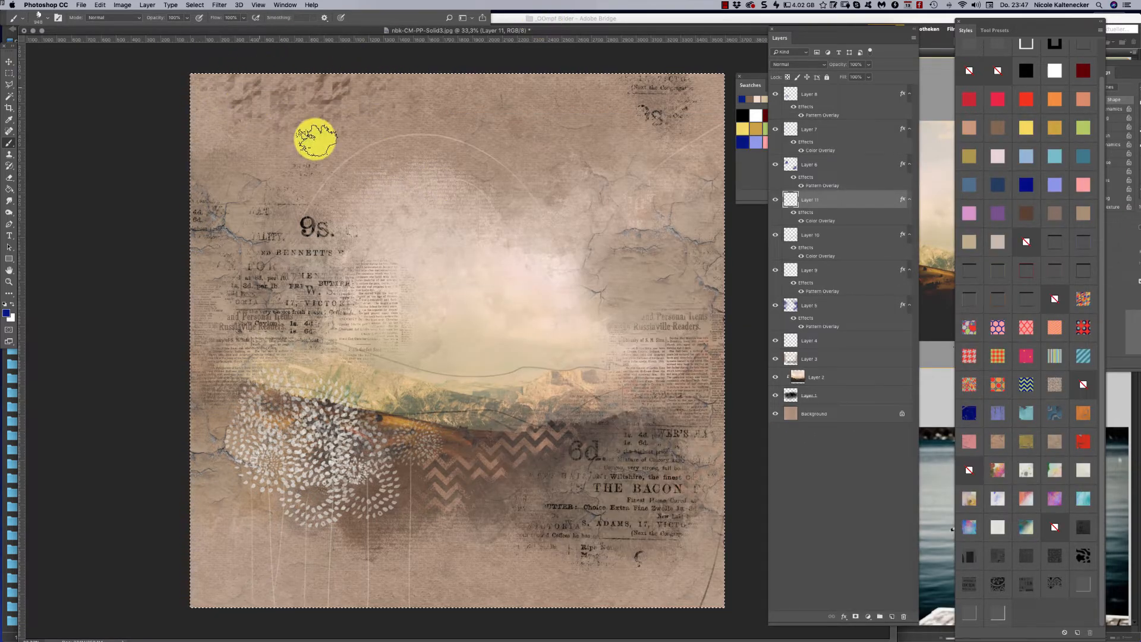
right_click(606, 545)
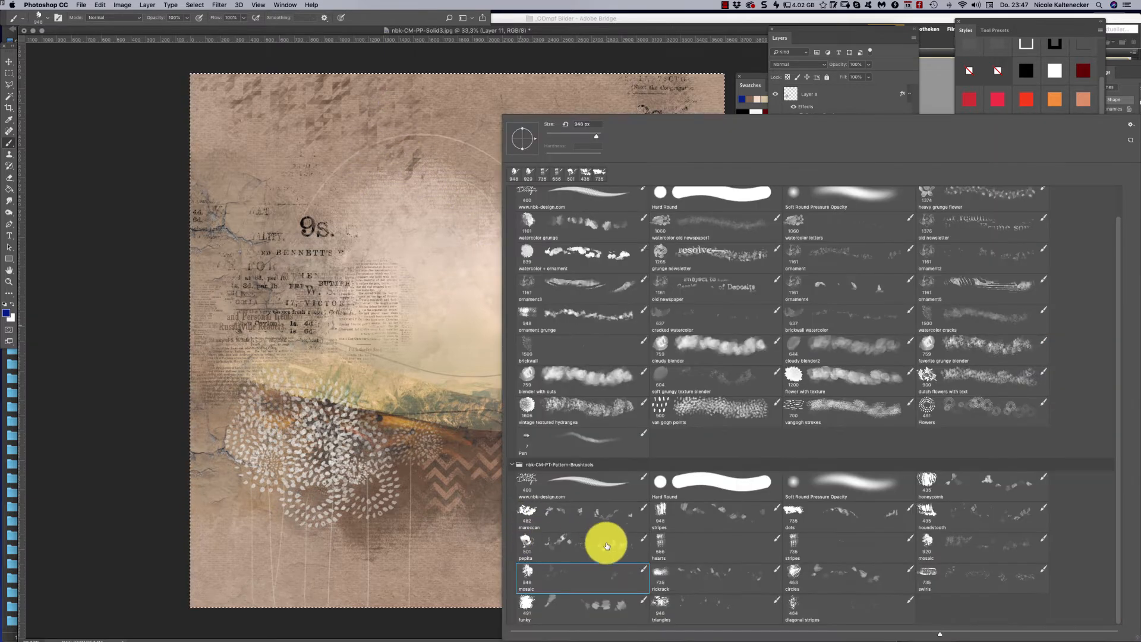
click(683, 570)
click(685, 575)
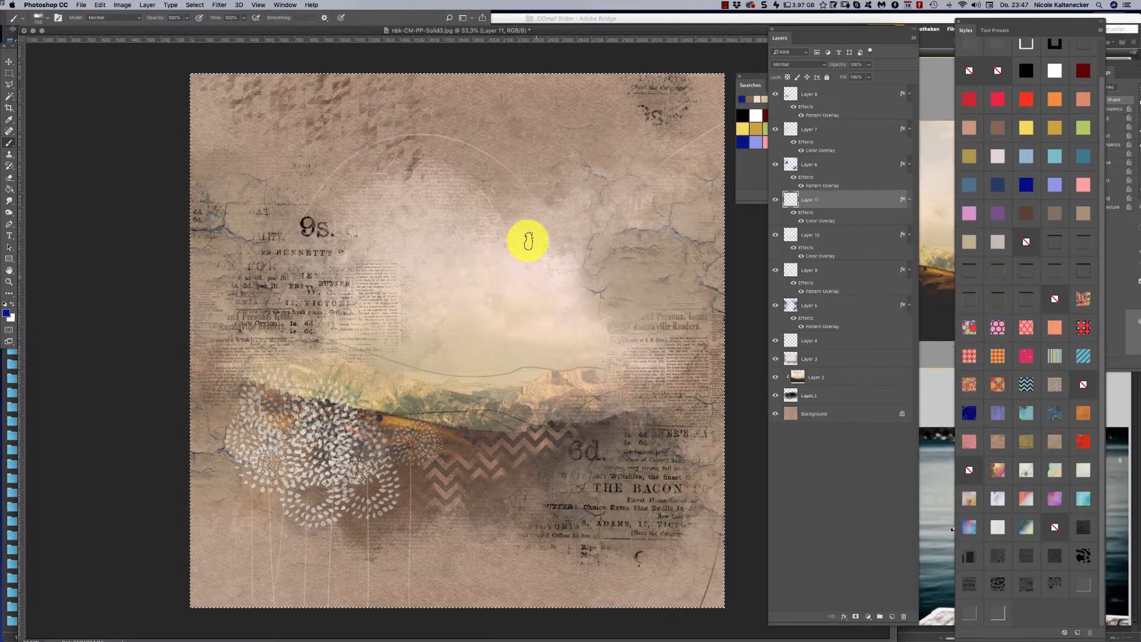
Step: Try the circles brush down the upper center of the canvas and the swirls brush across the sky area
right_click(565, 216)
click(805, 567)
mouse_move(408, 99)
mouse_down()
mouse_move(453, 176)
mouse_move(444, 240)
mouse_move(526, 205)
mouse_up()
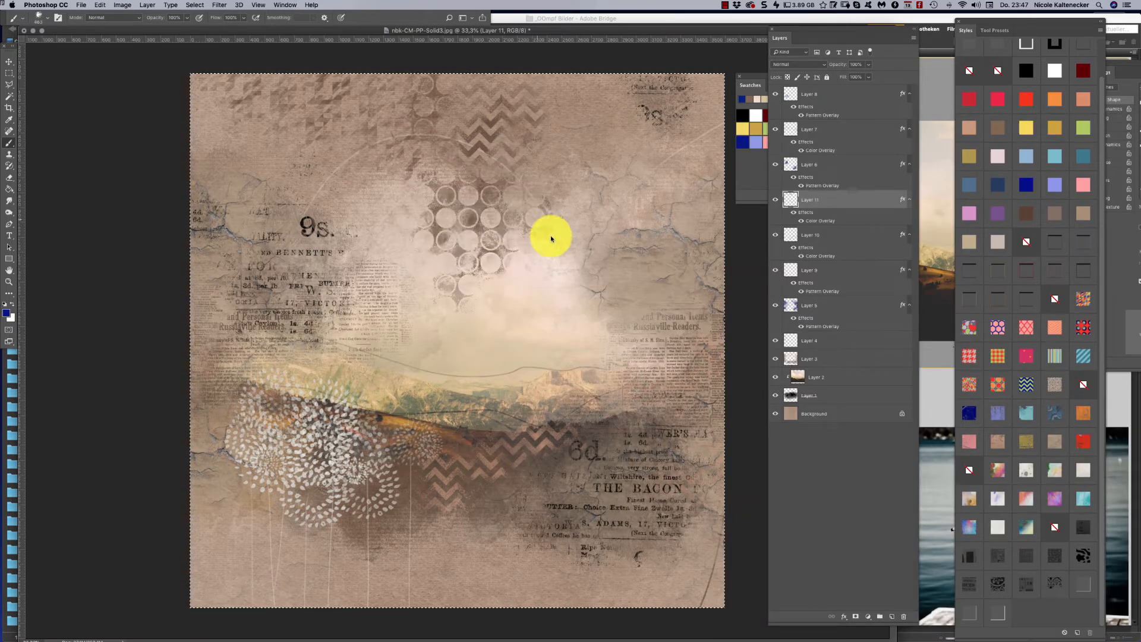
right_click(548, 237)
click(951, 573)
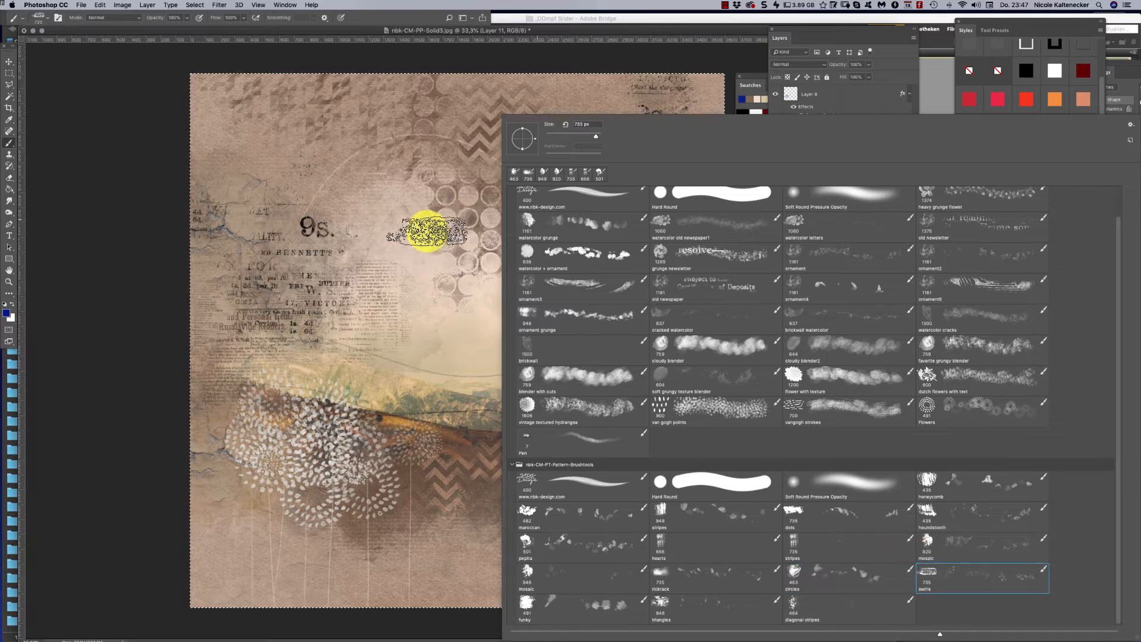
mouse_move(425, 229)
mouse_down()
mouse_move(511, 324)
mouse_move(440, 283)
mouse_move(499, 271)
mouse_move(542, 164)
mouse_up()
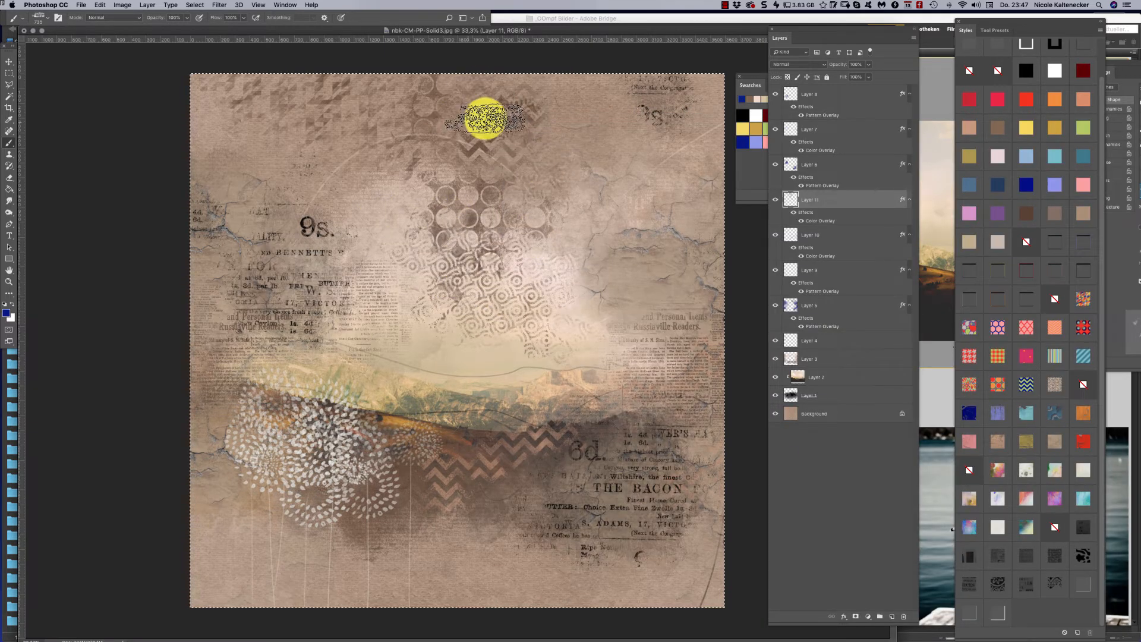
Step: Try the funky brush to paint leaf shapes along the canvas's lower-right edge below the newspaper text
right_click(652, 362)
click(593, 603)
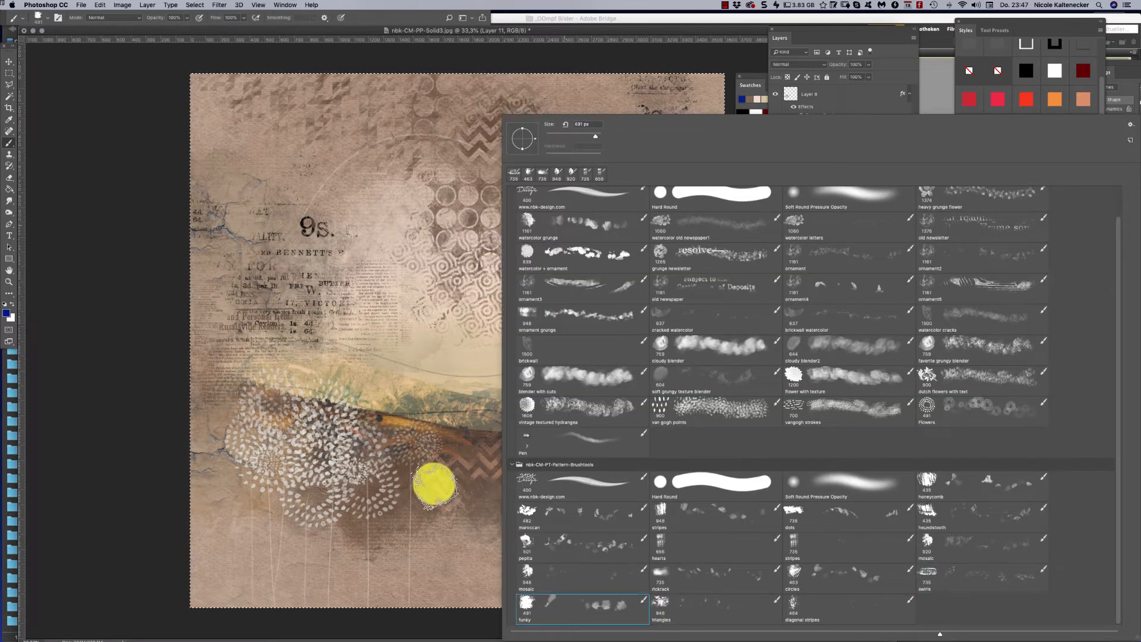
click(410, 523)
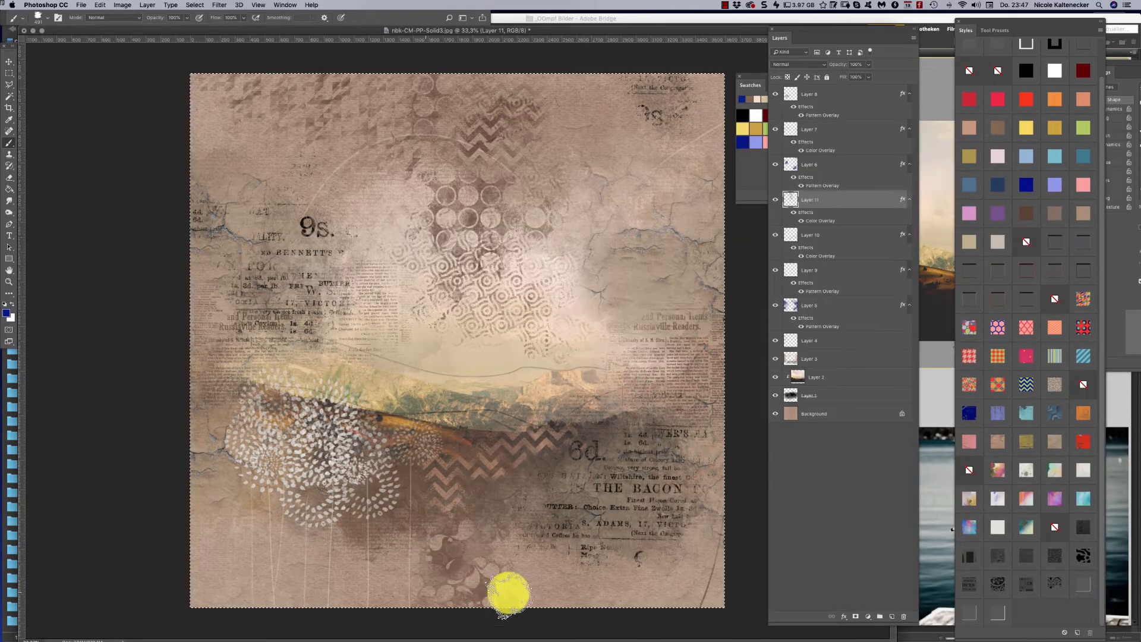
mouse_move(508, 593)
mouse_down()
mouse_move(544, 560)
mouse_move(567, 618)
mouse_move(667, 567)
mouse_move(701, 577)
mouse_move(725, 541)
mouse_move(515, 550)
mouse_up()
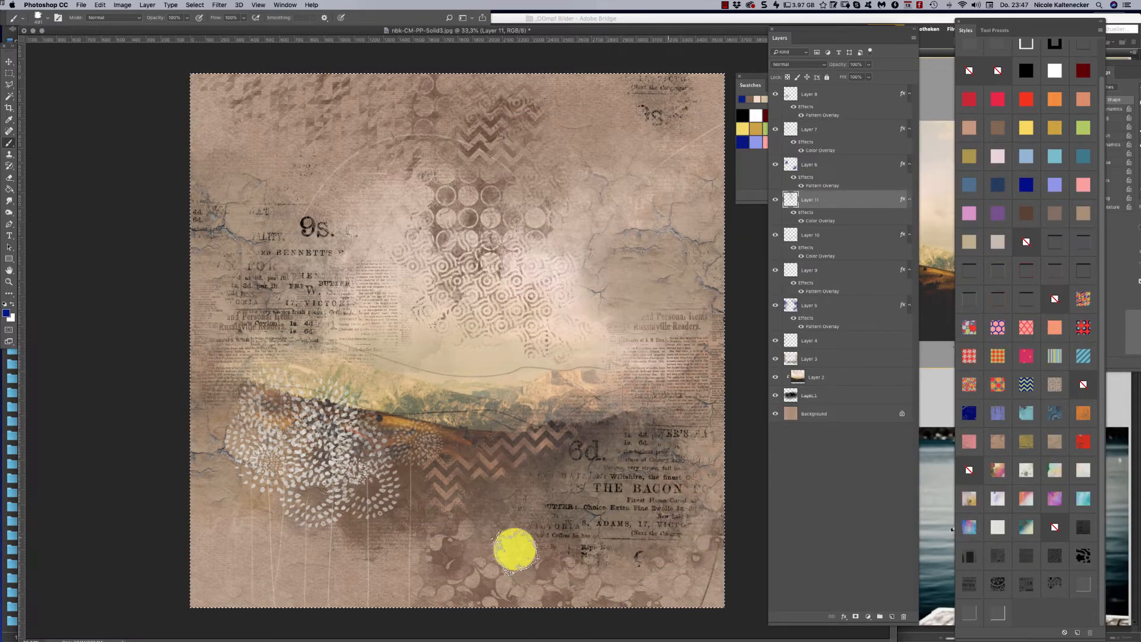
Step: Try the triangles brush over the pale sky and the newspaper text beside it
right_click(682, 451)
click(680, 591)
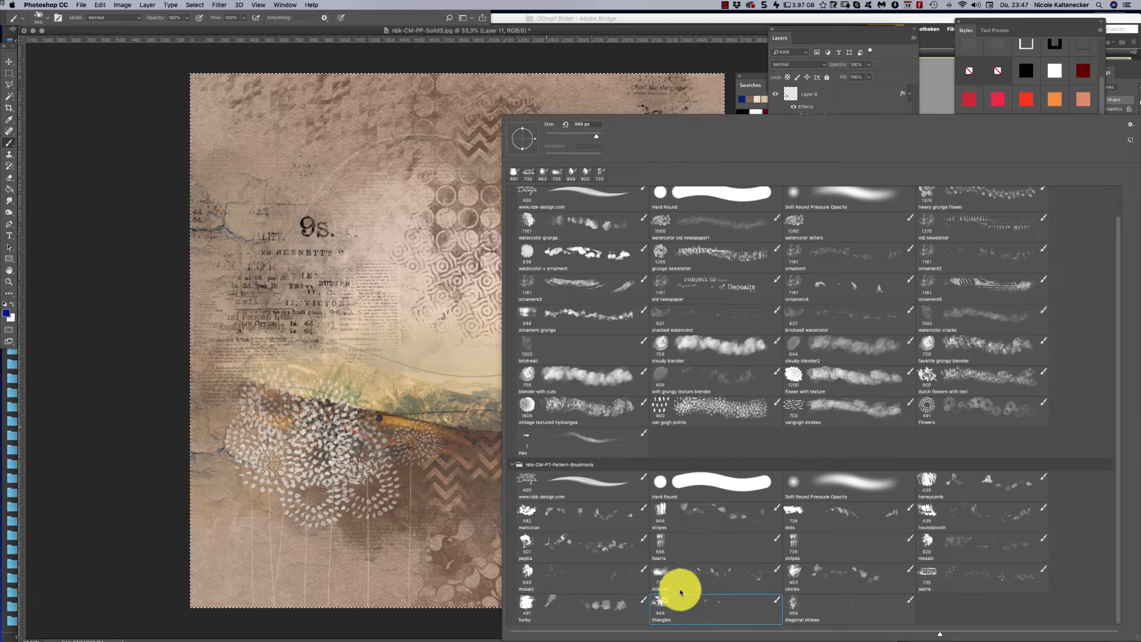
click(446, 331)
click(368, 270)
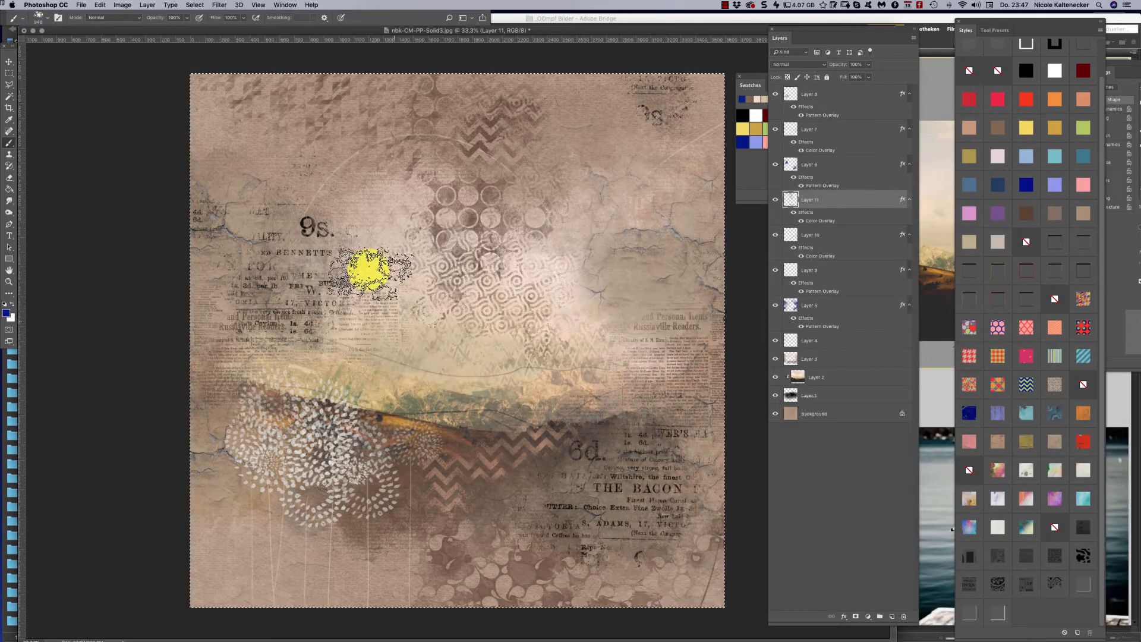
Step: Choose the diagonal stripes brush and clear all the test stamps from Layer 11
right_click(652, 509)
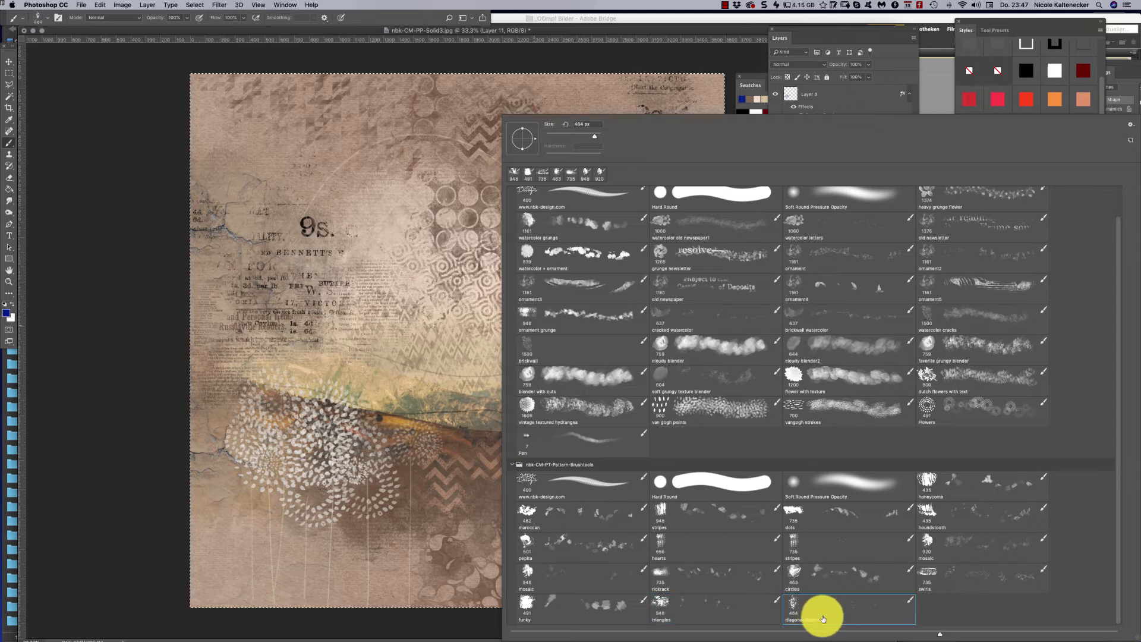
click(685, 79)
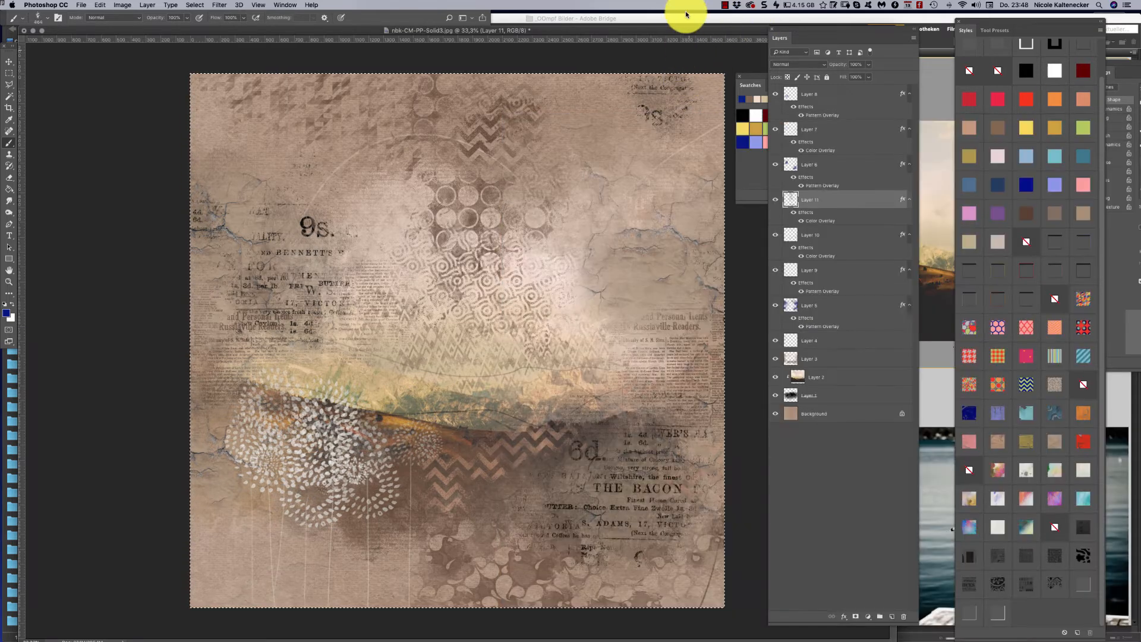
key(Delete)
Step: Try diagonal stripes from the canvas's top edge down across the newspaper text, and remove them from Layer 11
mouse_move(472, 148)
mouse_down()
mouse_move(437, 149)
mouse_move(406, 193)
mouse_move(316, 209)
mouse_move(311, 197)
mouse_move(279, 240)
mouse_move(344, 145)
mouse_move(373, 193)
mouse_move(221, 280)
mouse_up()
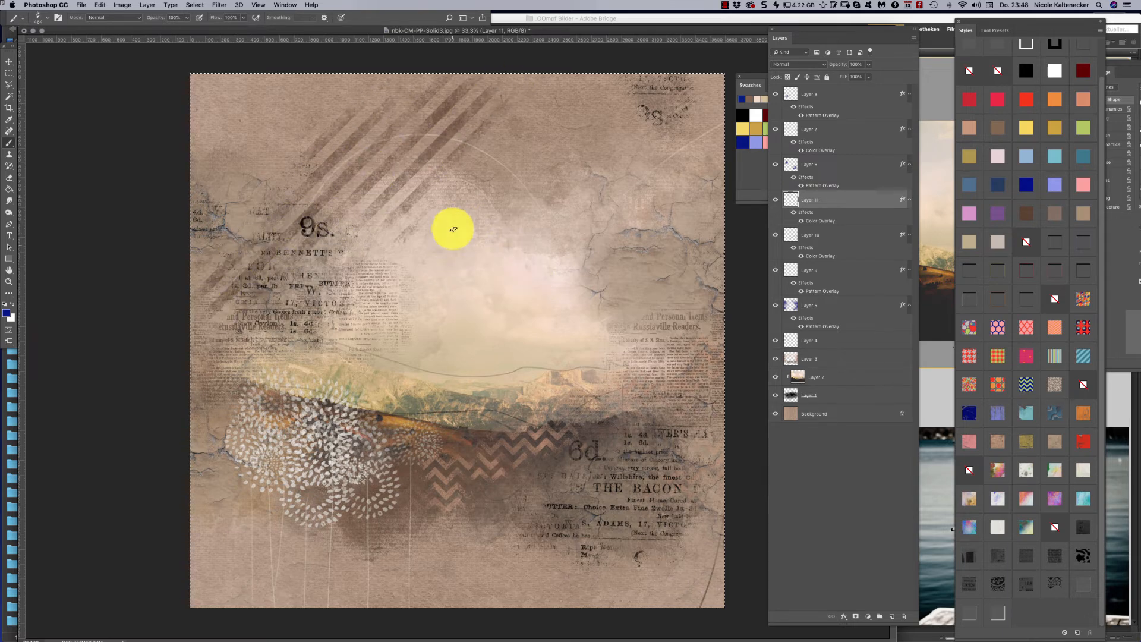
mouse_move(454, 230)
mouse_down()
mouse_move(449, 177)
mouse_move(474, 113)
mouse_up()
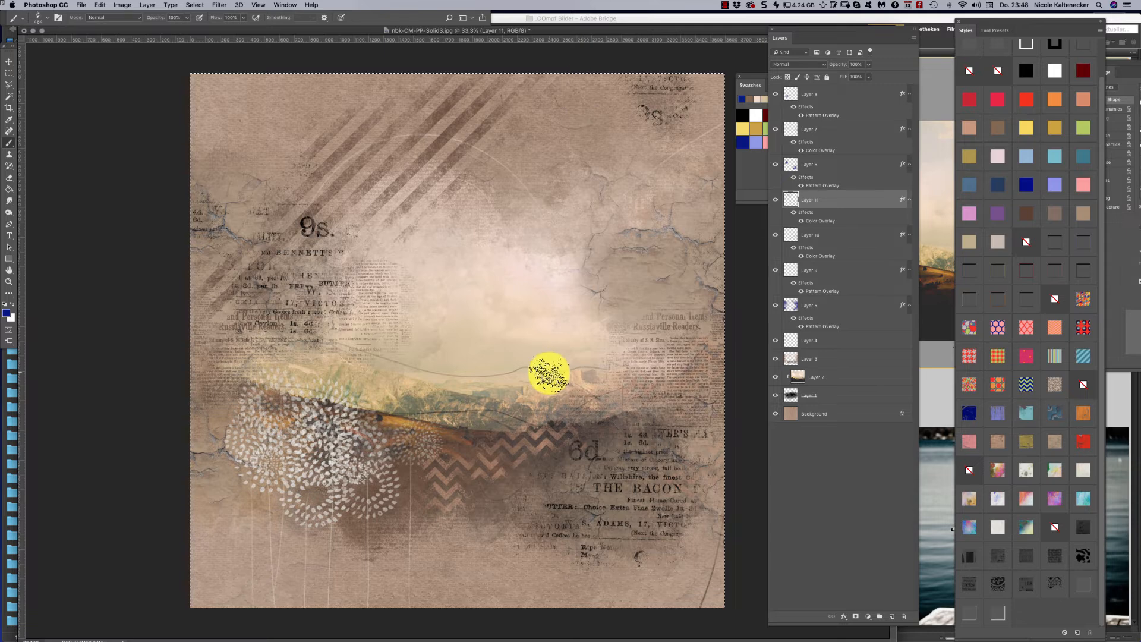
right_click(547, 374)
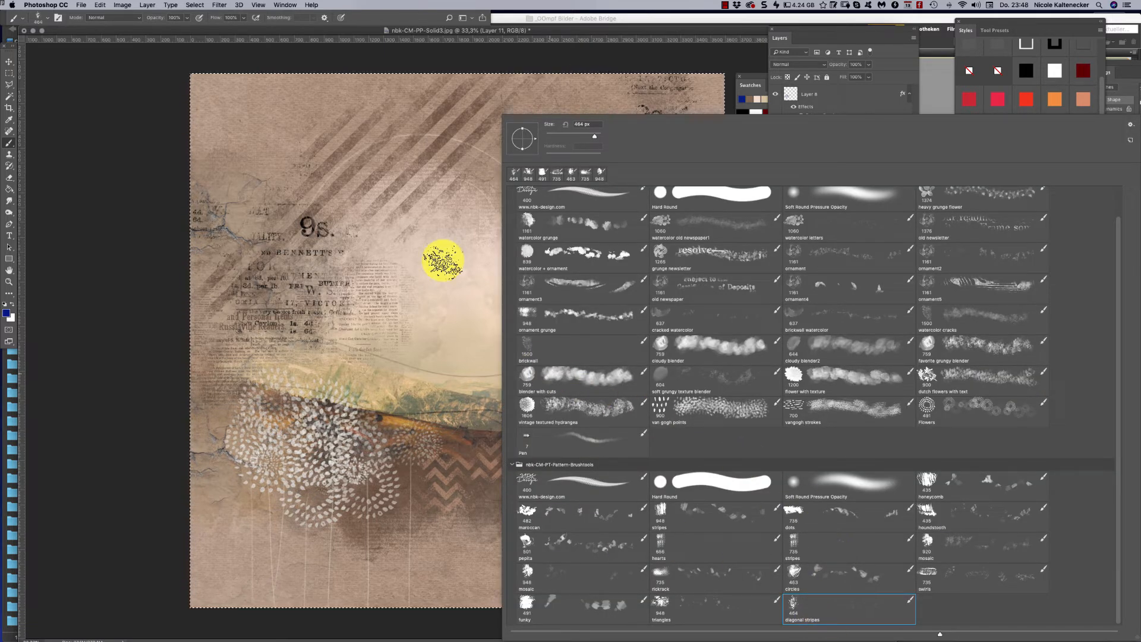
click(433, 214)
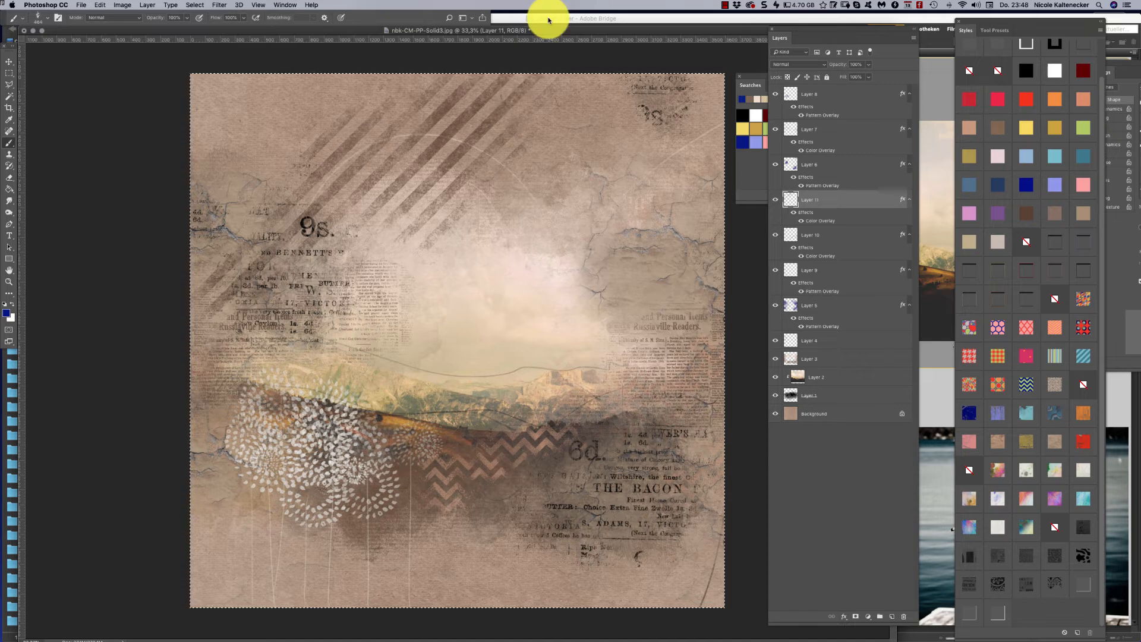
key(super+z)
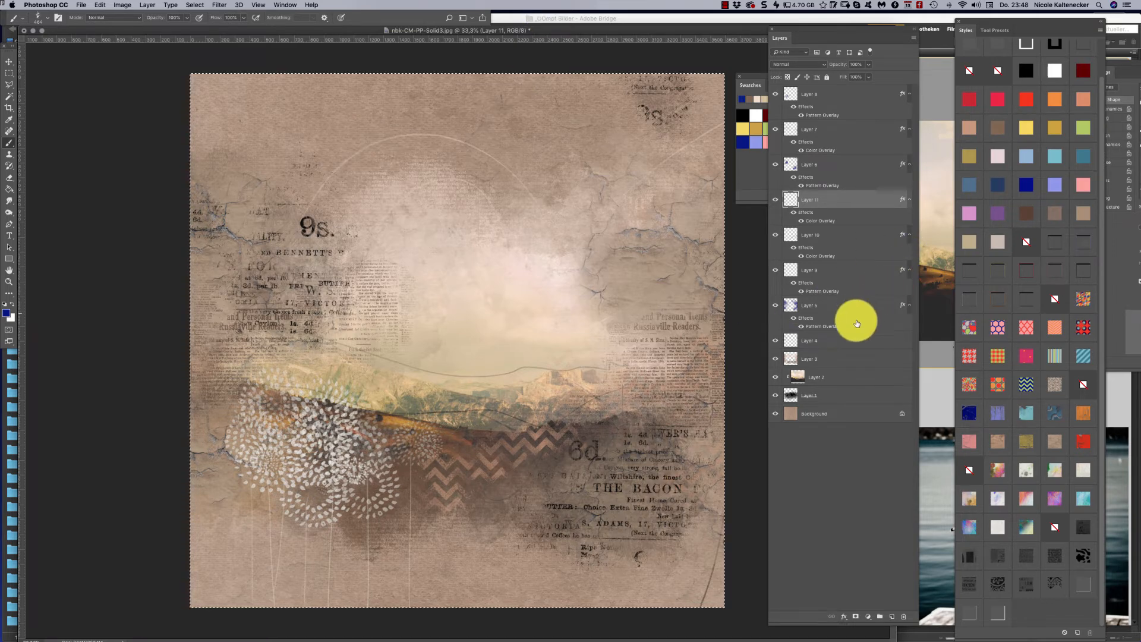
Step: Paint diagonal stripes on a new layer just above the Background, across the upper sky, the lower-left edge and the upper-right corner
click(841, 414)
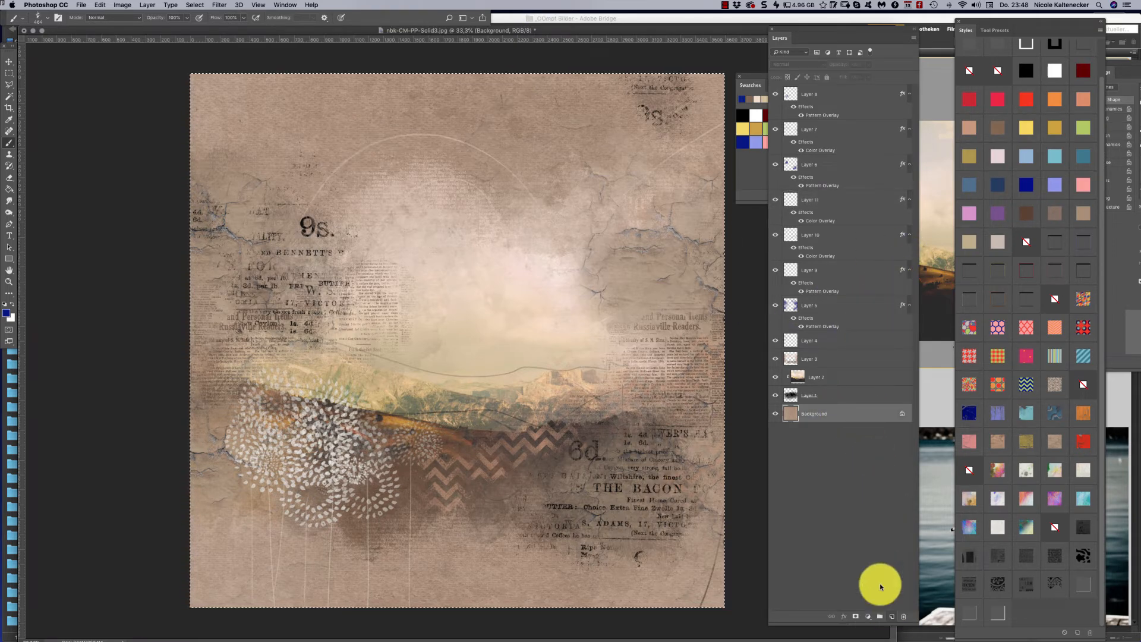
key(shift+super+alt+n)
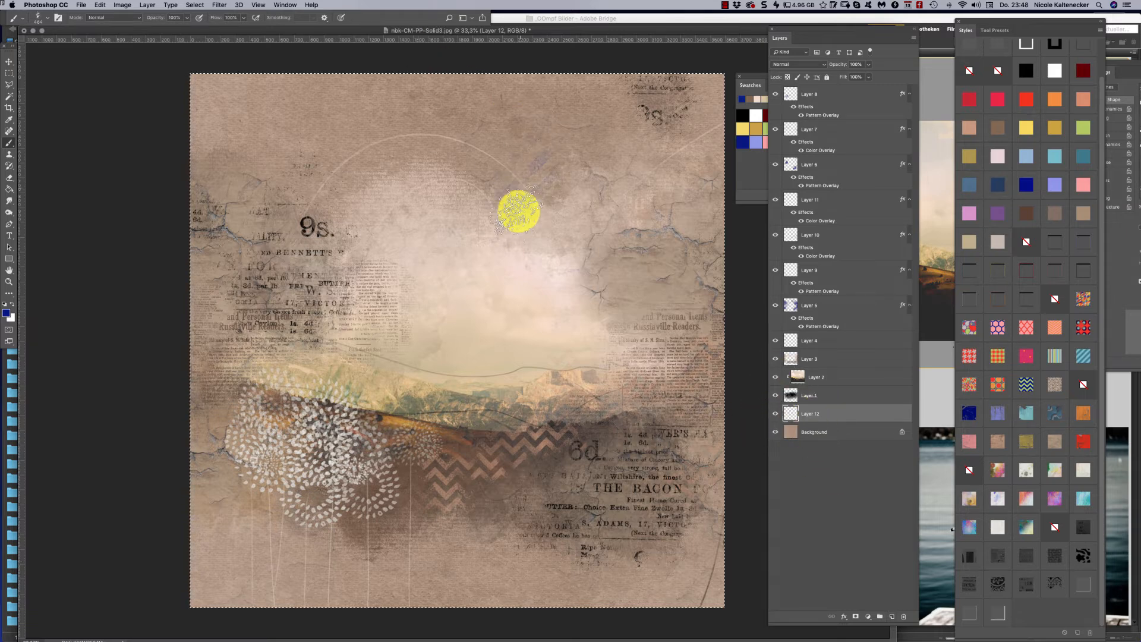
mouse_move(527, 197)
mouse_down()
mouse_move(504, 183)
mouse_move(437, 211)
mouse_move(408, 249)
mouse_move(327, 252)
mouse_move(344, 223)
mouse_move(325, 267)
mouse_up()
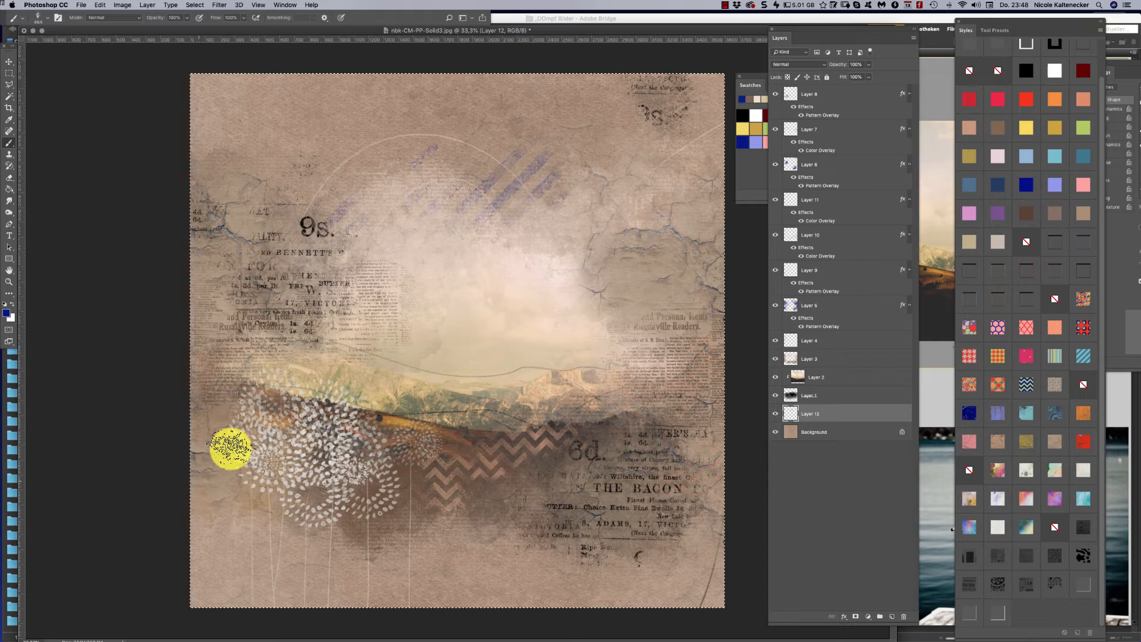
drag(213, 542, 225, 489)
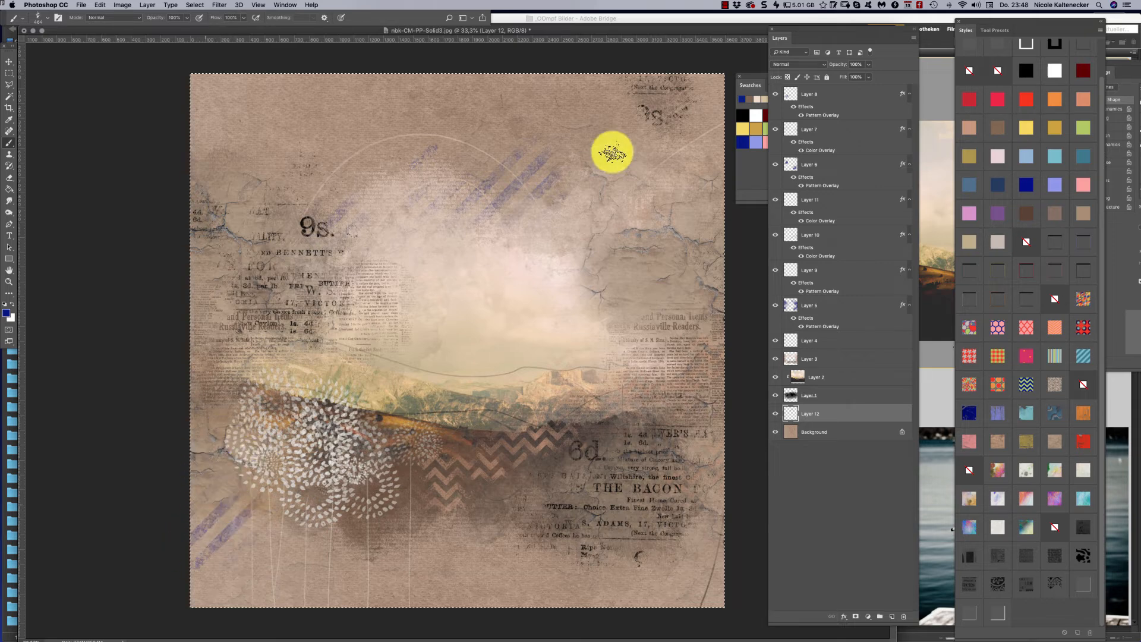
mouse_move(611, 153)
mouse_down()
mouse_move(665, 92)
mouse_move(618, 116)
mouse_move(613, 135)
mouse_move(671, 105)
mouse_up()
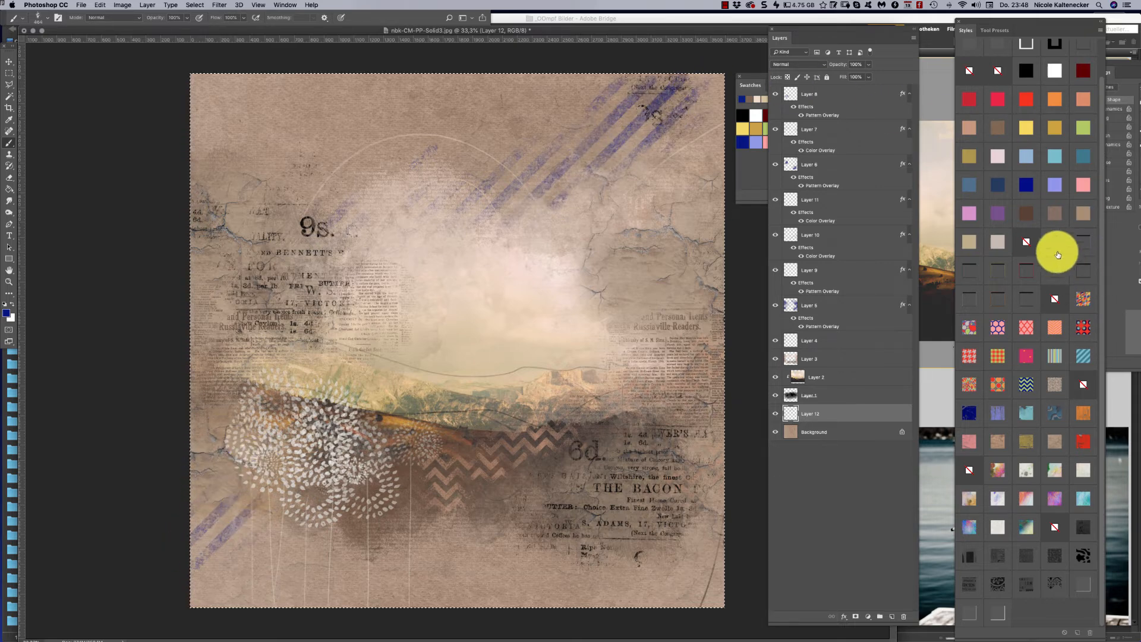
Step: Compare pattern styles on the stripes layer, keep the pale multicoloured watercolour one, and paint more diagonal stripes across the upper sky
click(1026, 555)
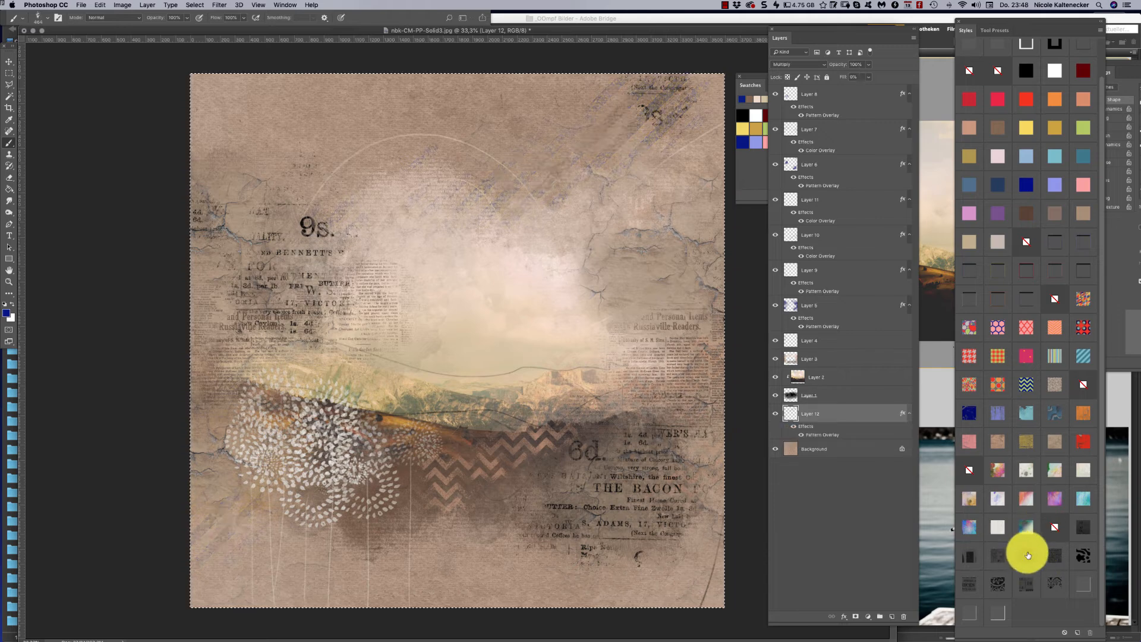
click(973, 497)
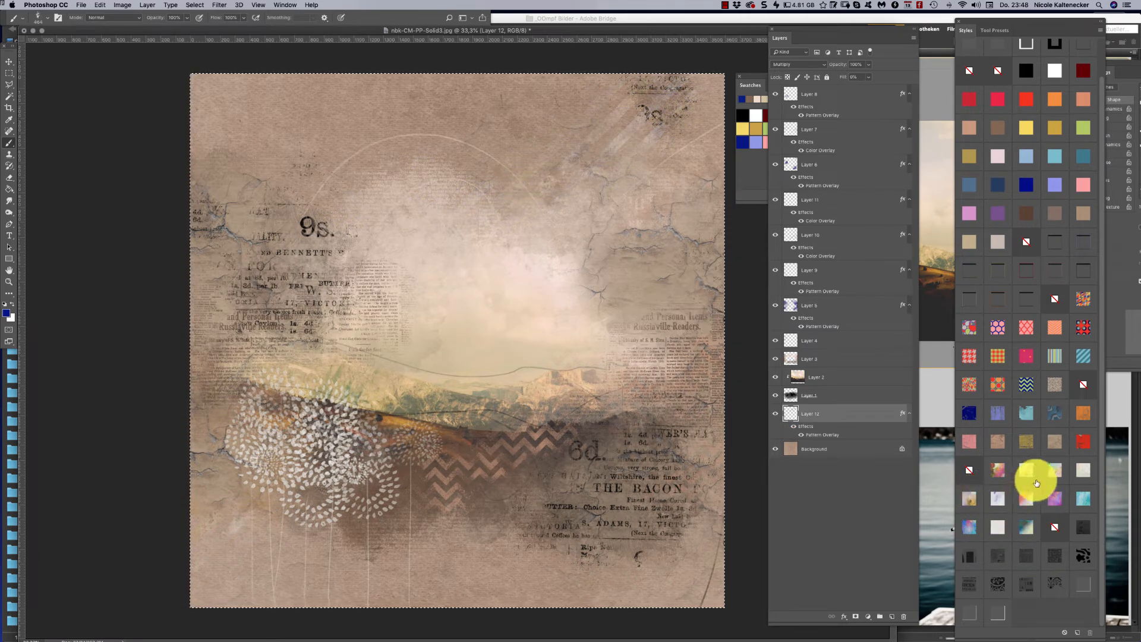
click(1055, 498)
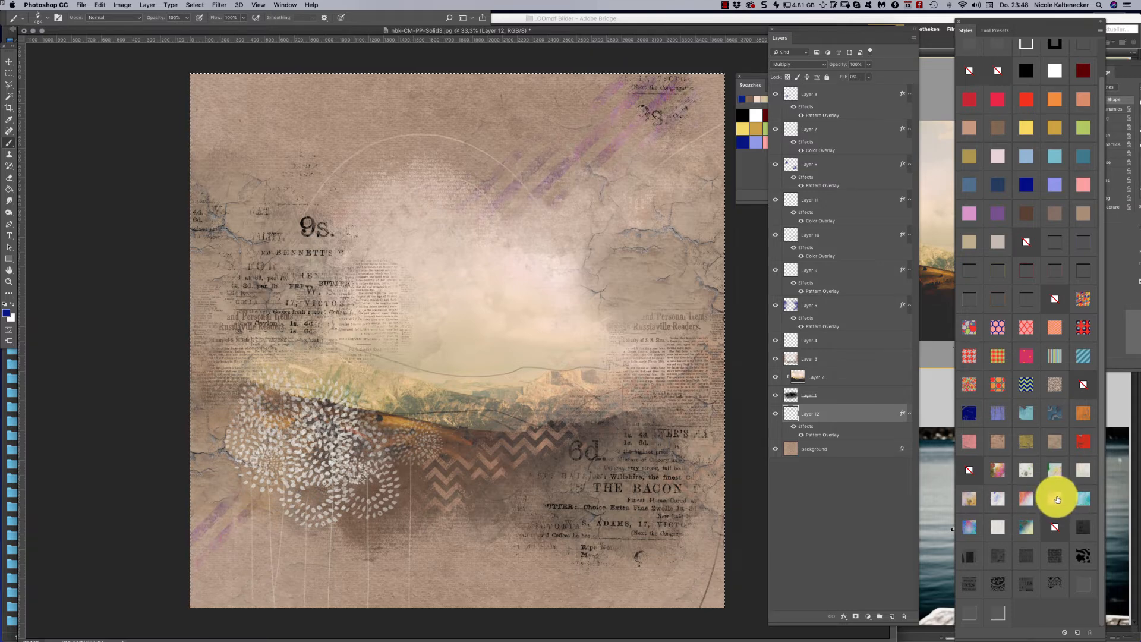
click(969, 492)
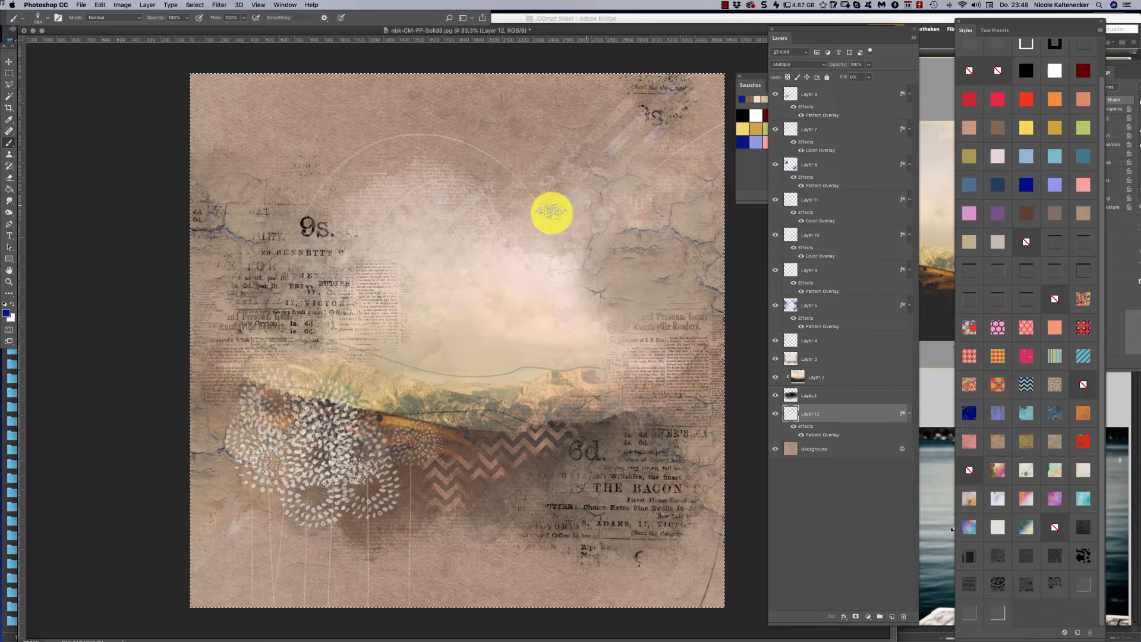
mouse_move(537, 179)
mouse_down()
mouse_move(532, 147)
mouse_move(501, 185)
mouse_up()
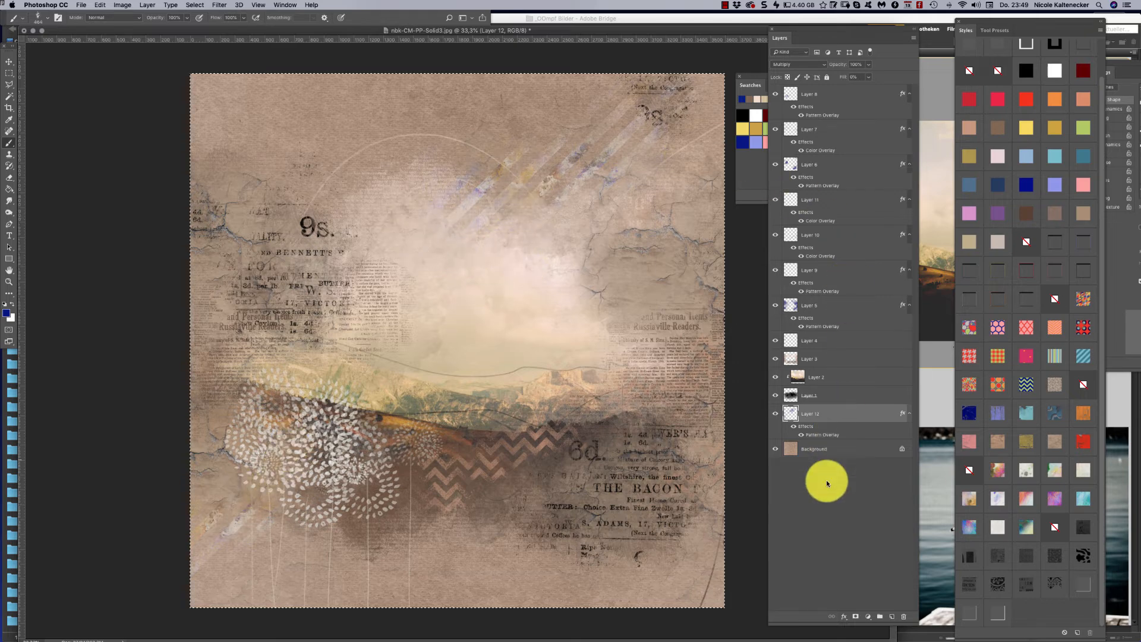
Step: Add a new layer above the diagonal stripes and choose the "I got different moods" word-art brush from the nbk-CM-WA-Brushes set
click(891, 615)
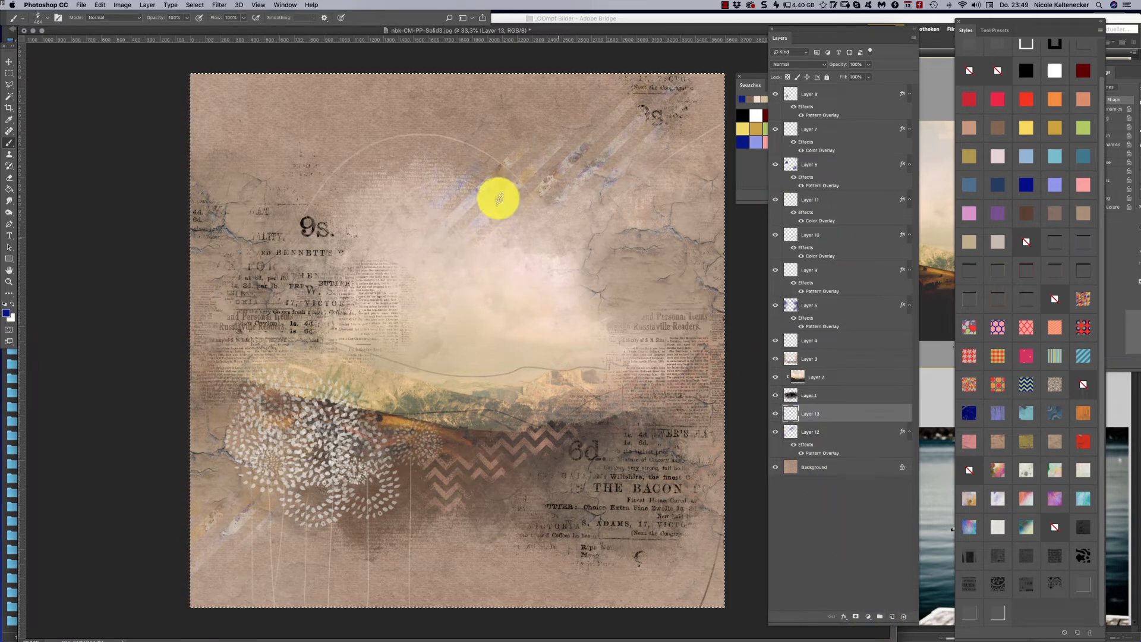
right_click(655, 194)
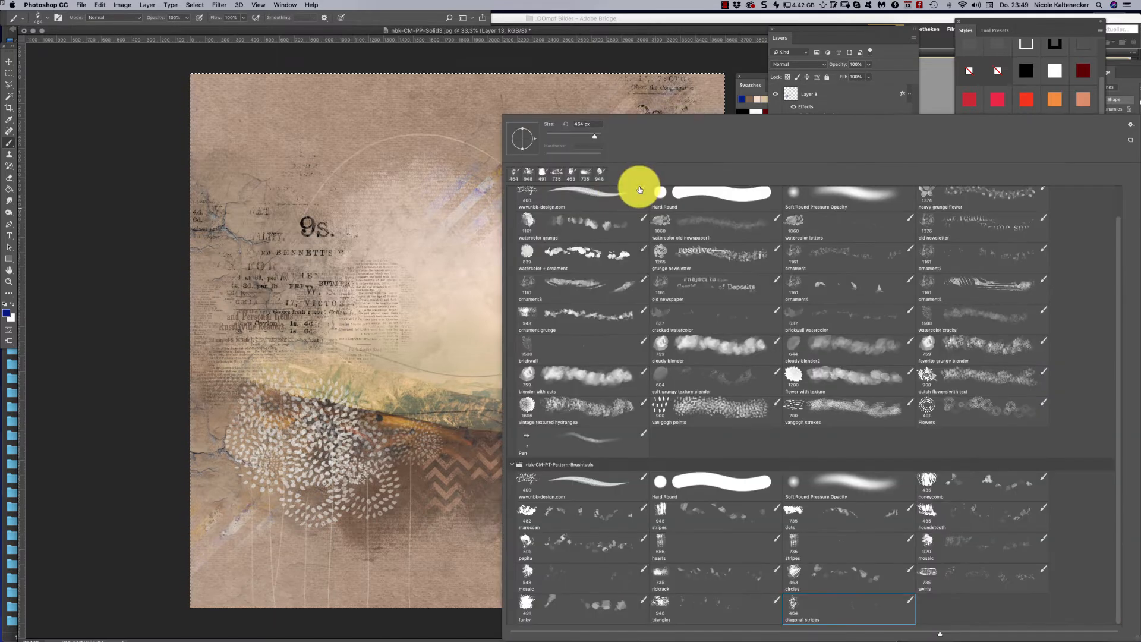
drag(1115, 313, 1128, 160)
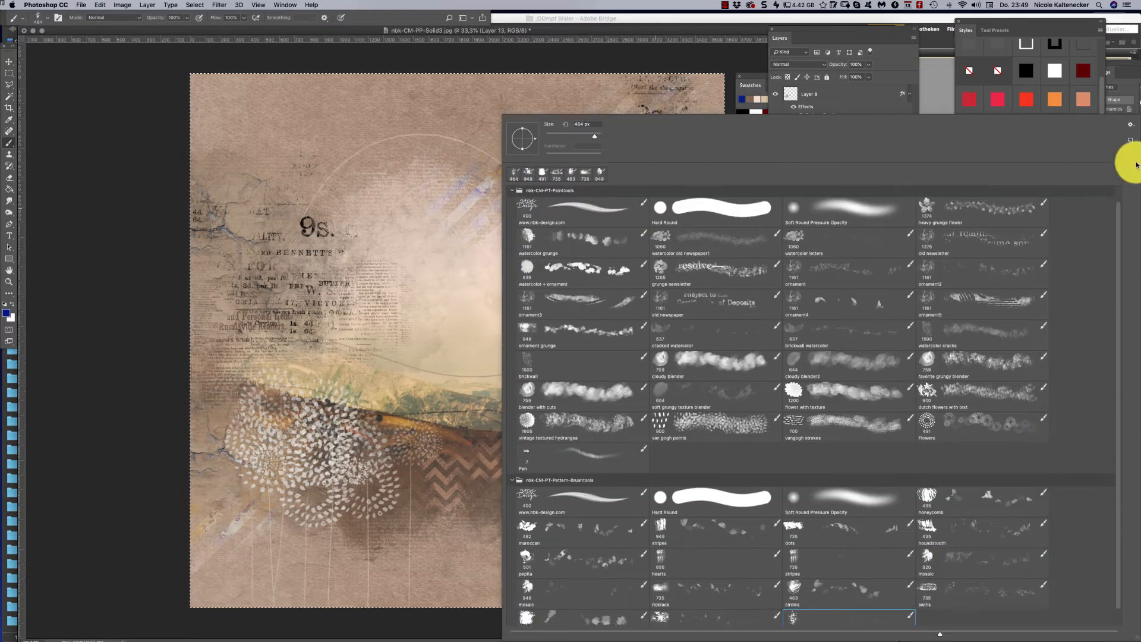
click(512, 193)
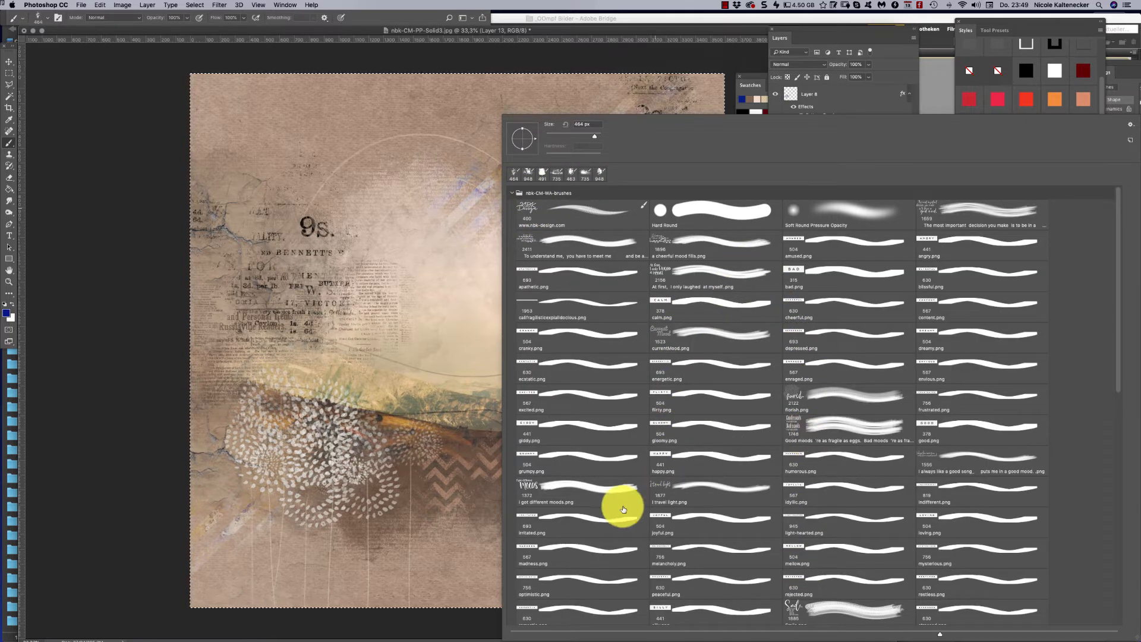
double_click(599, 484)
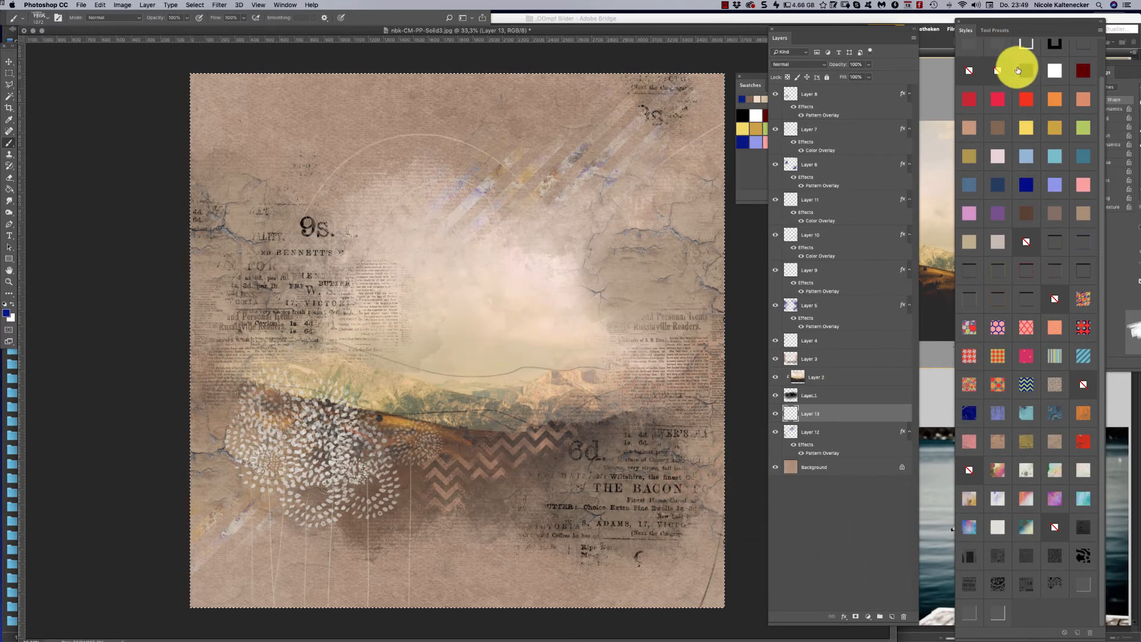
Step: Stamp "I got different moods" in black near the canvas centre and bring its layer to the top of the stack
click(743, 114)
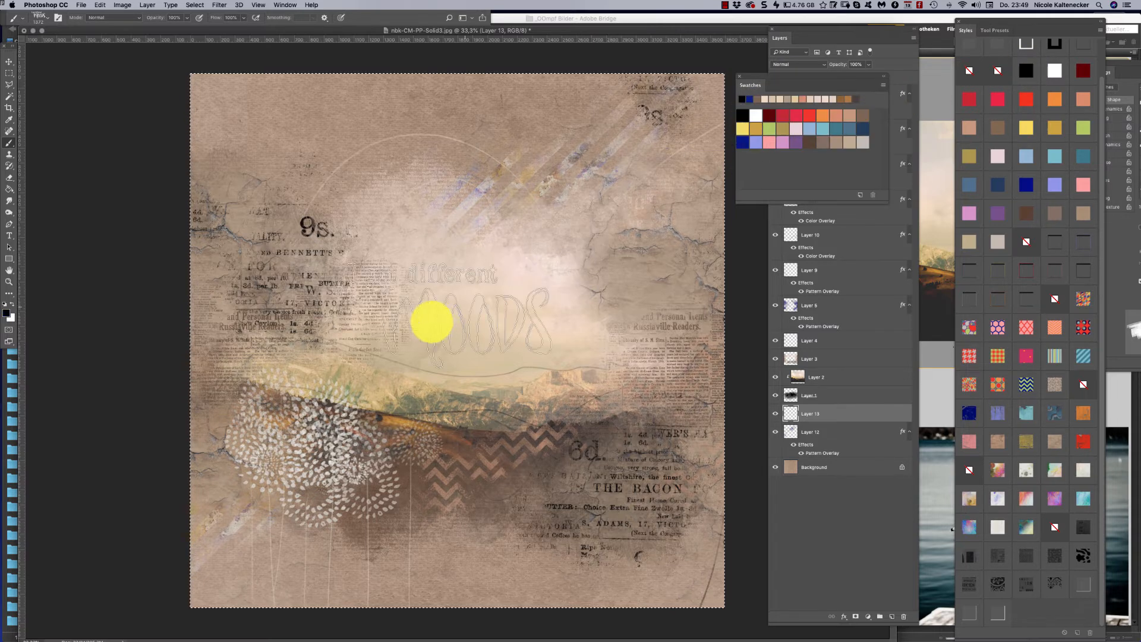
click(499, 331)
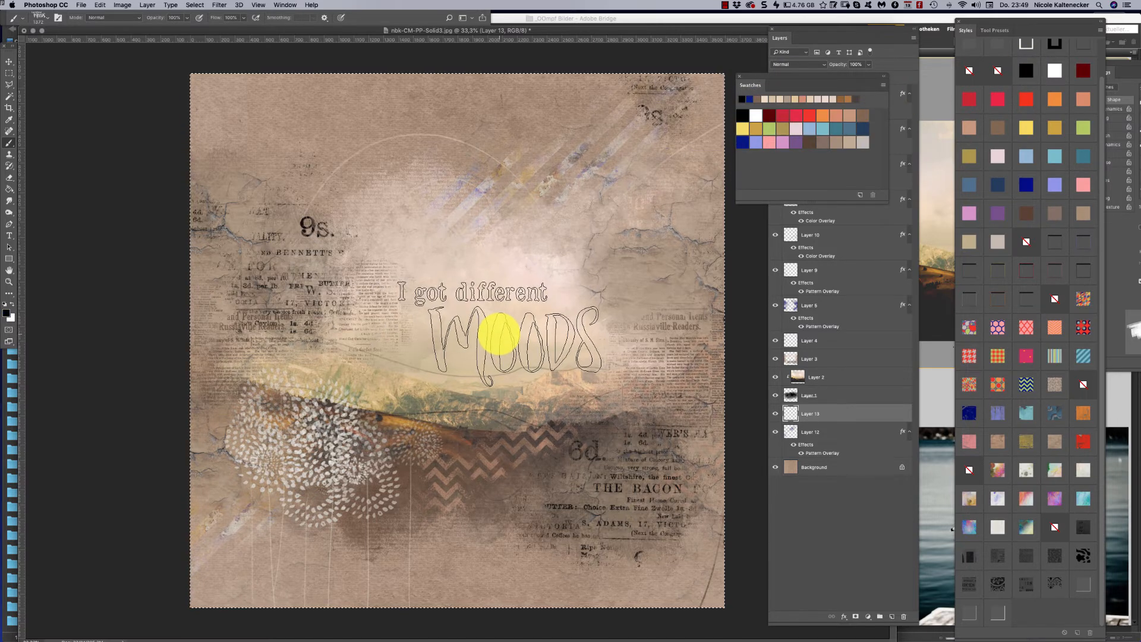
key(super+z)
key(super+z)
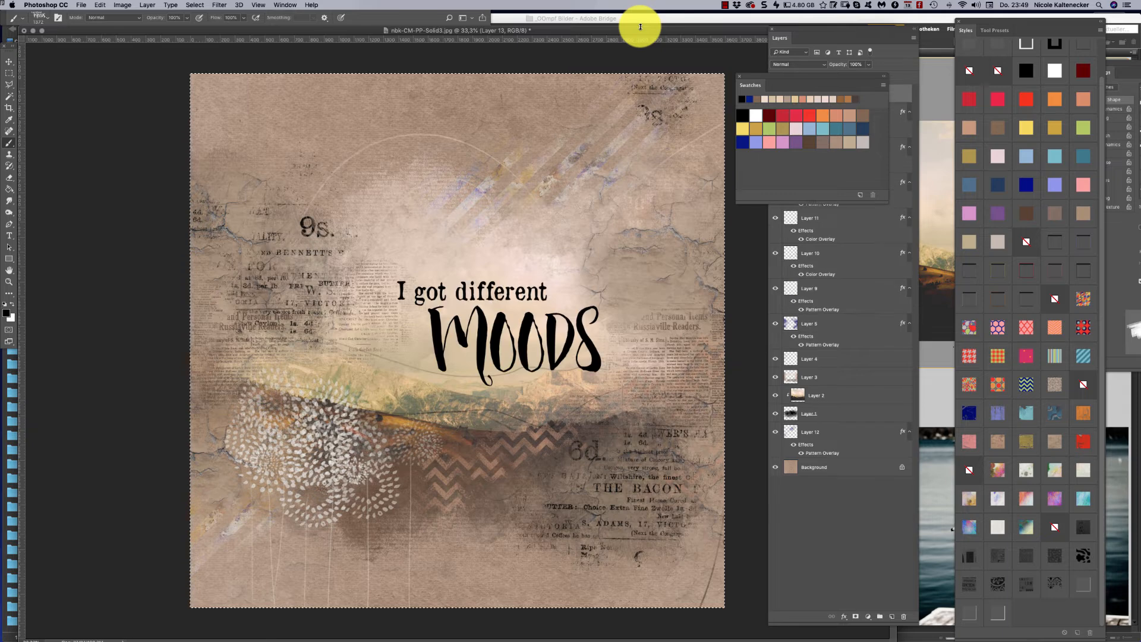
Step: Try the brown textured and blue-green watercolour pattern styles on the "I got different moods" lettering
click(9, 61)
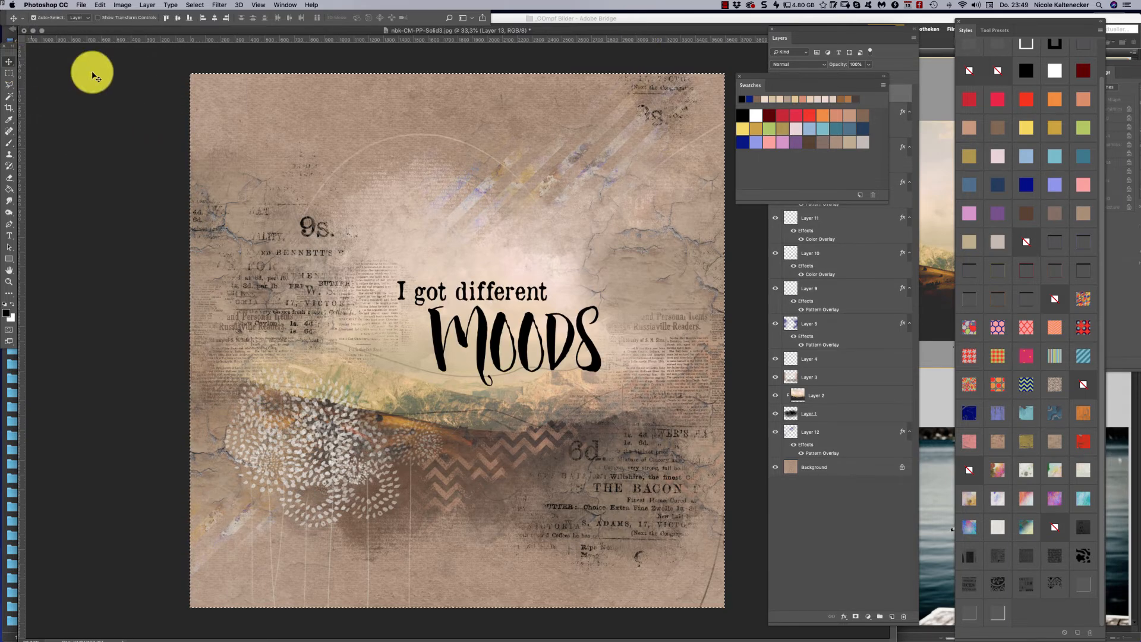
click(906, 89)
click(840, 95)
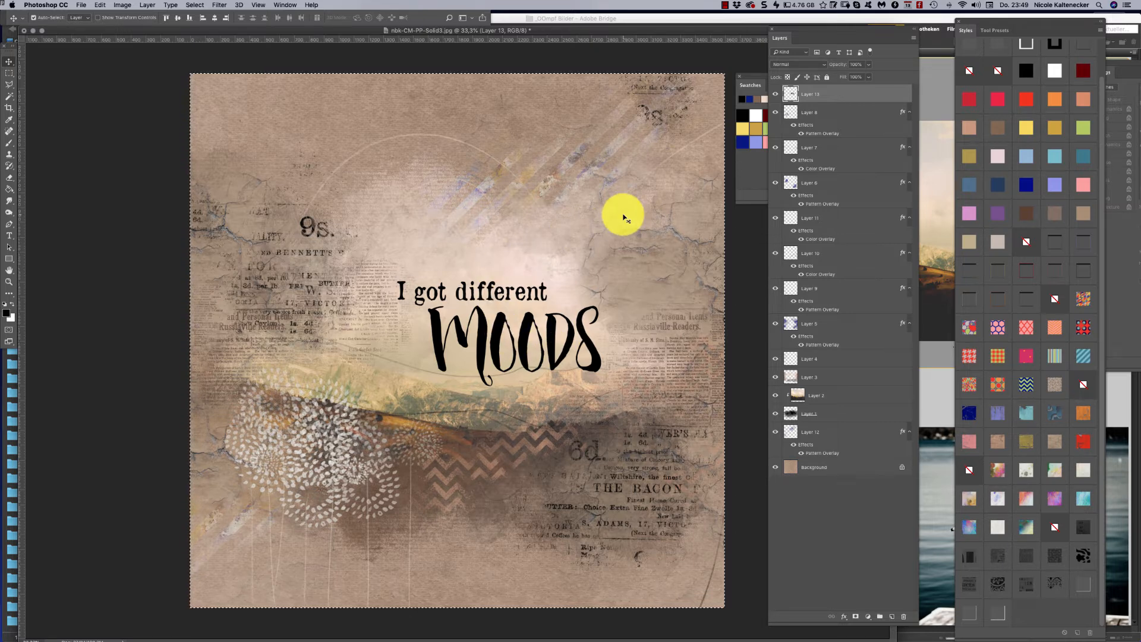
click(972, 414)
click(988, 419)
click(997, 446)
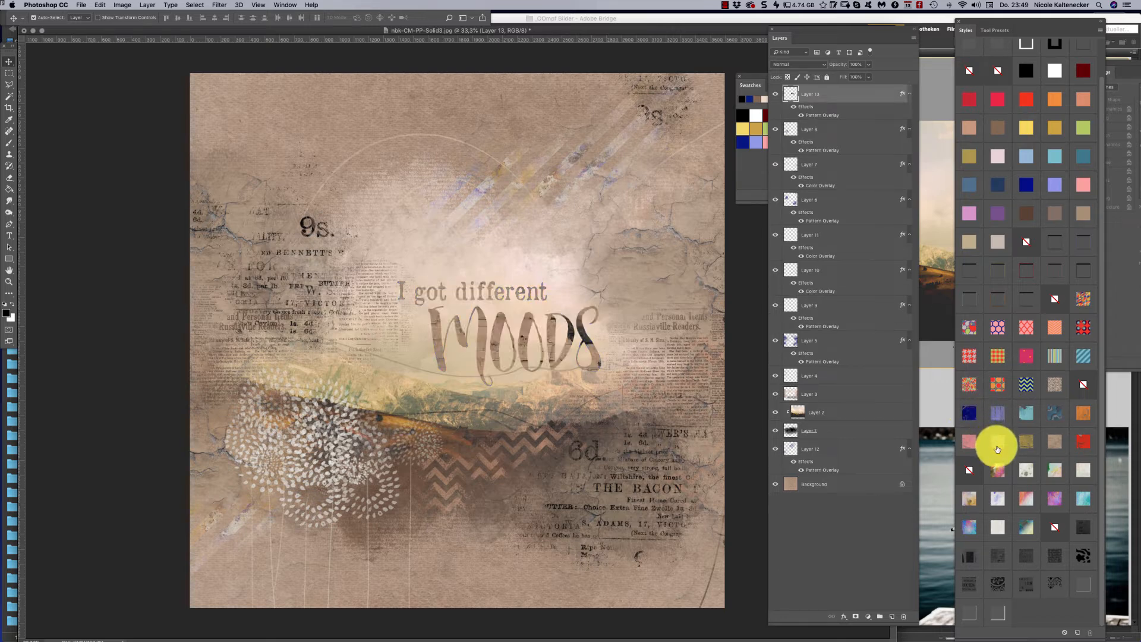
click(1009, 496)
click(1027, 525)
click(1083, 498)
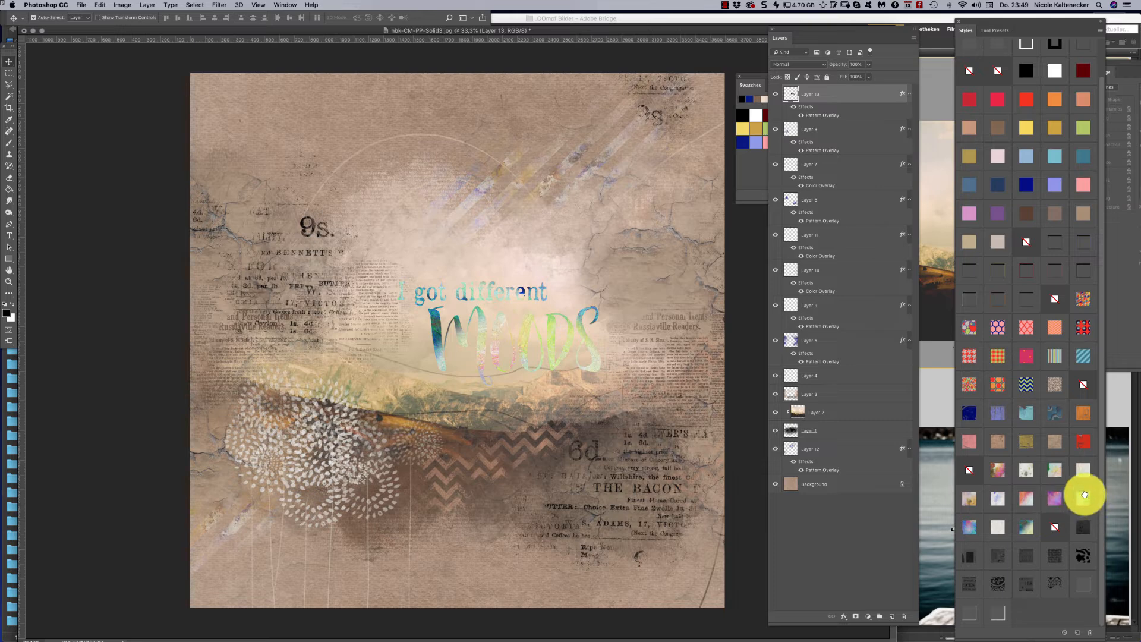
Step: Try the multicoloured vertical stripe and coral patterned styles on the "I got different moods" lettering
click(1083, 414)
click(1060, 384)
click(1053, 361)
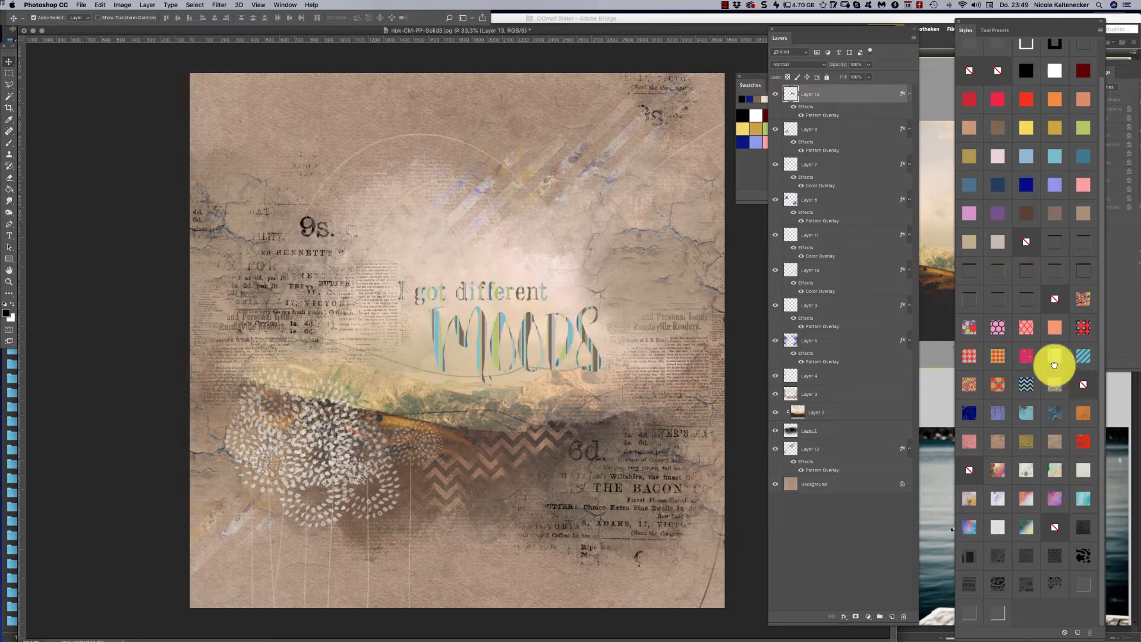
click(1057, 326)
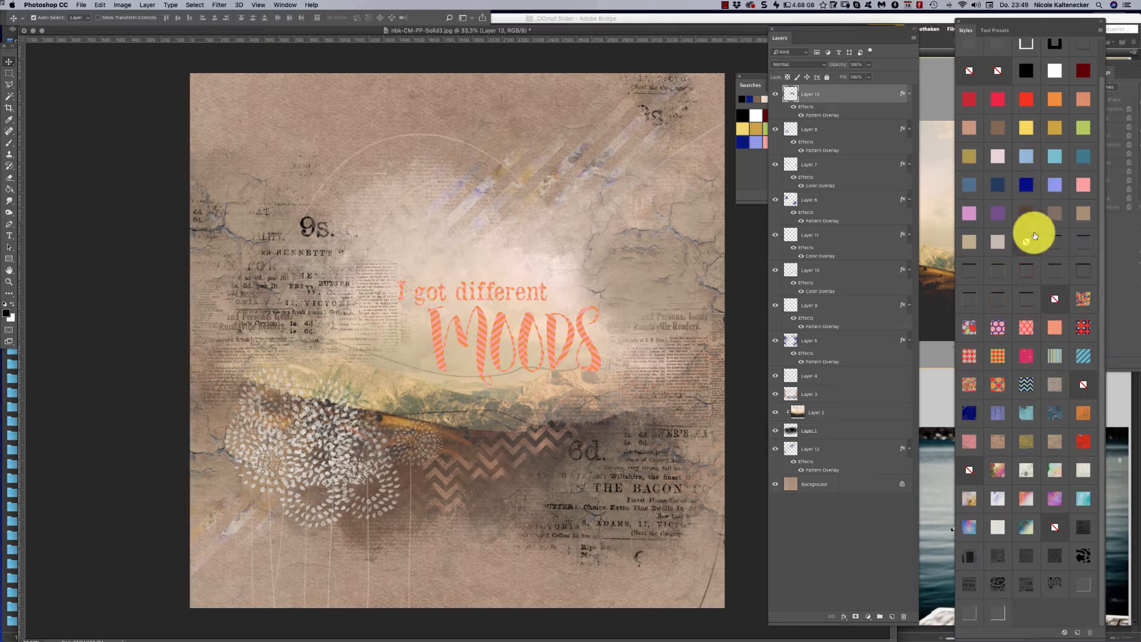
Step: Compare brown colour overlays and a purple outline on the lettering, and give it the dark-brown embossed outline style
click(1001, 131)
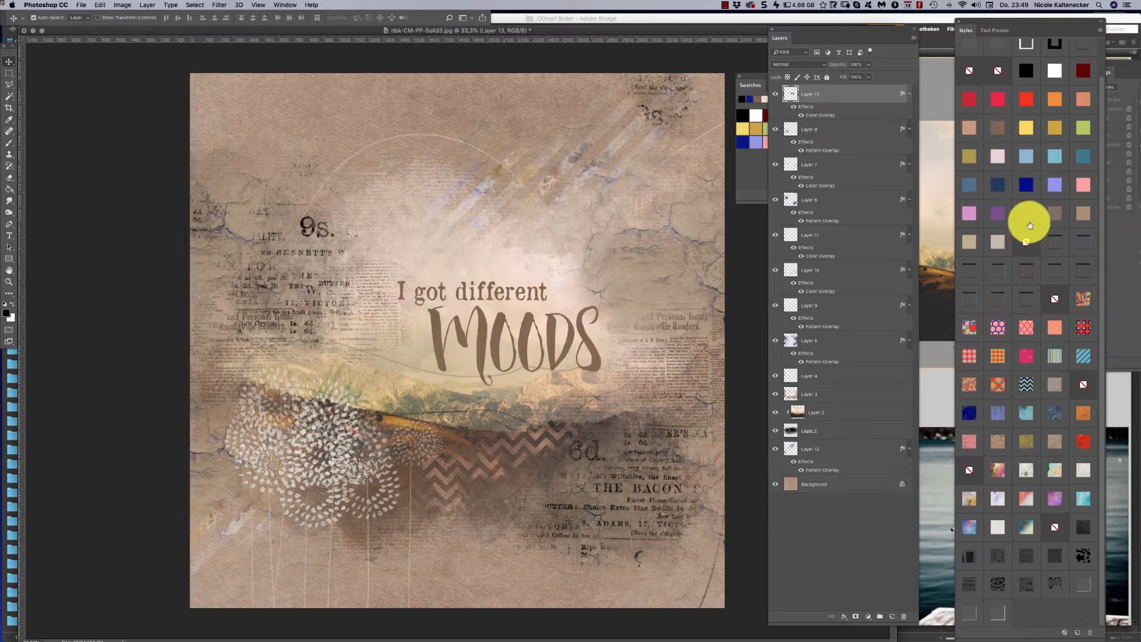
click(1026, 217)
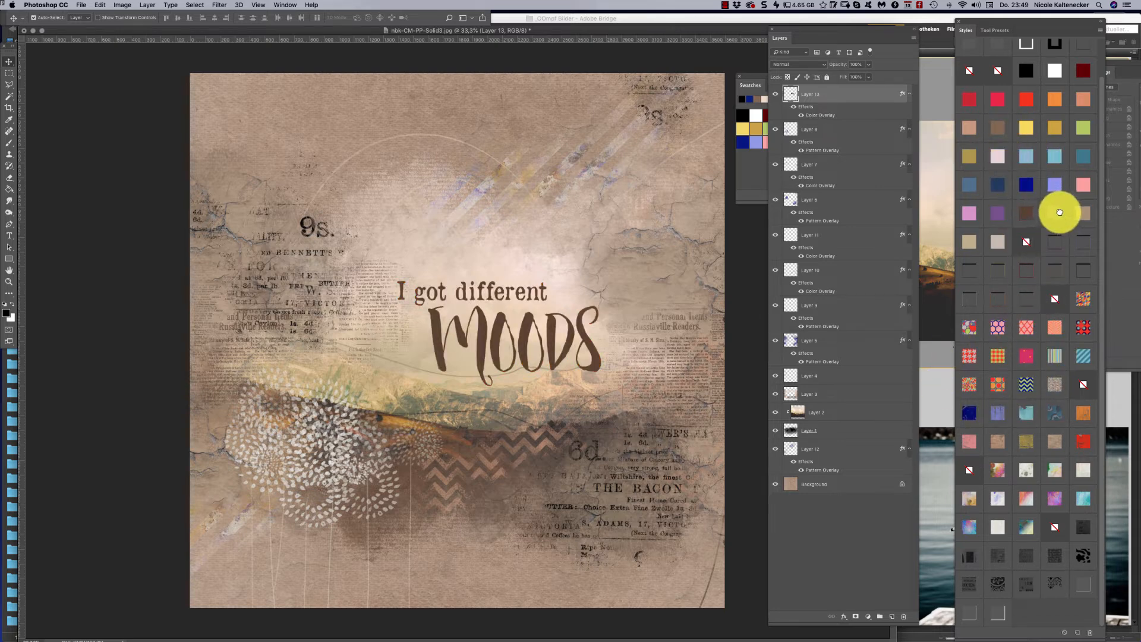
click(1056, 241)
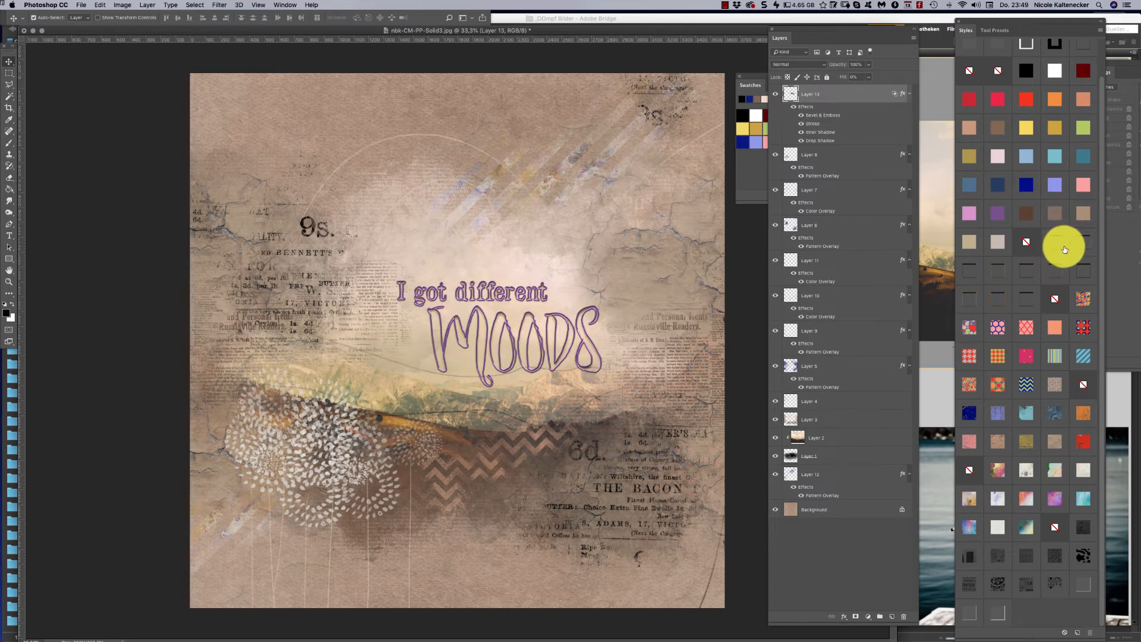
click(1083, 272)
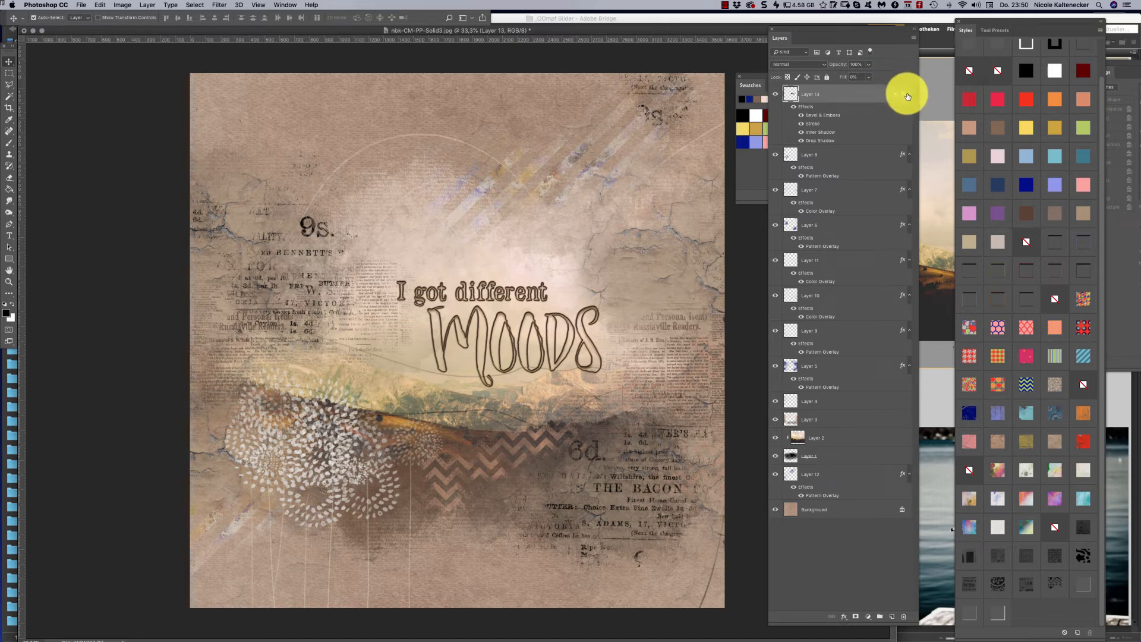
Step: Scale the lettering's layer effects to 80% and select Layer 8 directly beneath it
right_click(911, 93)
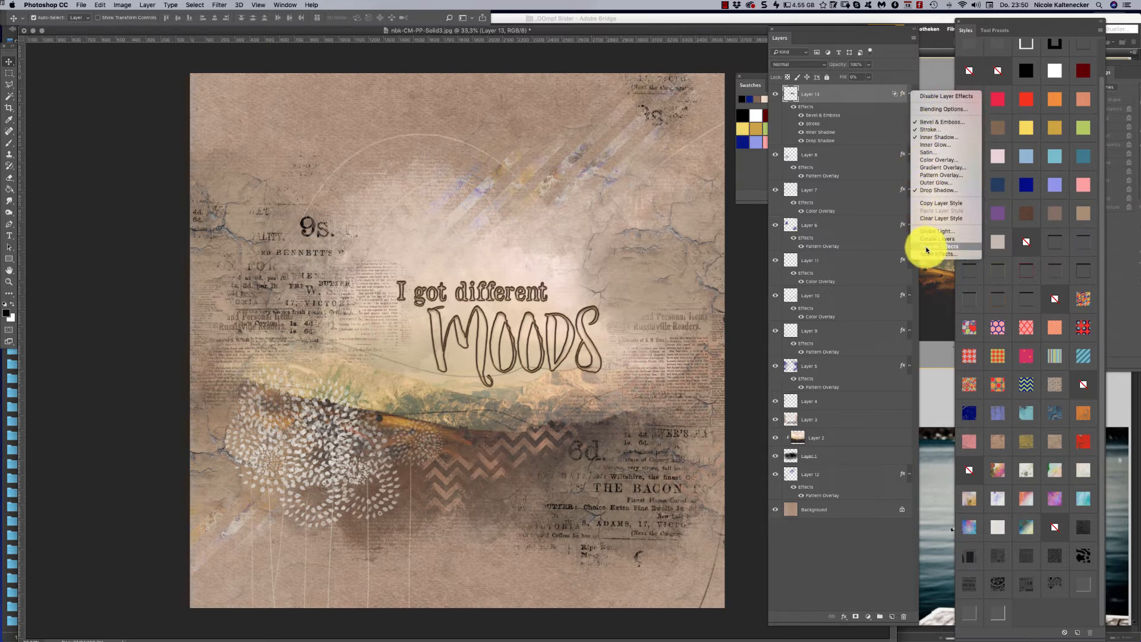
click(958, 255)
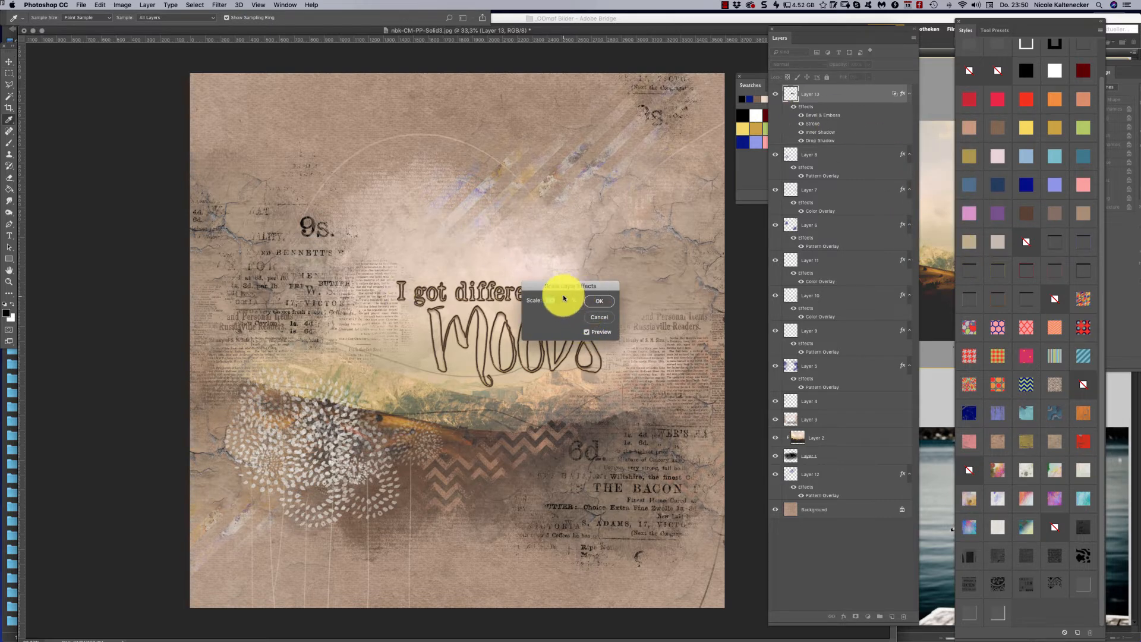
click(555, 301)
drag(563, 314, 562, 314)
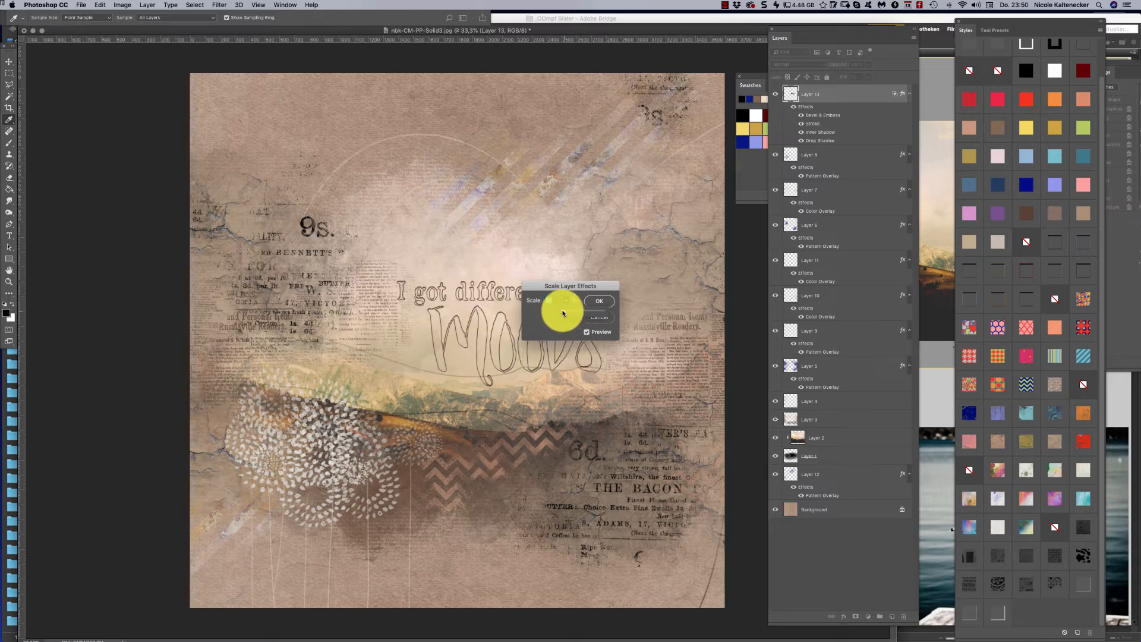
drag(562, 313, 565, 313)
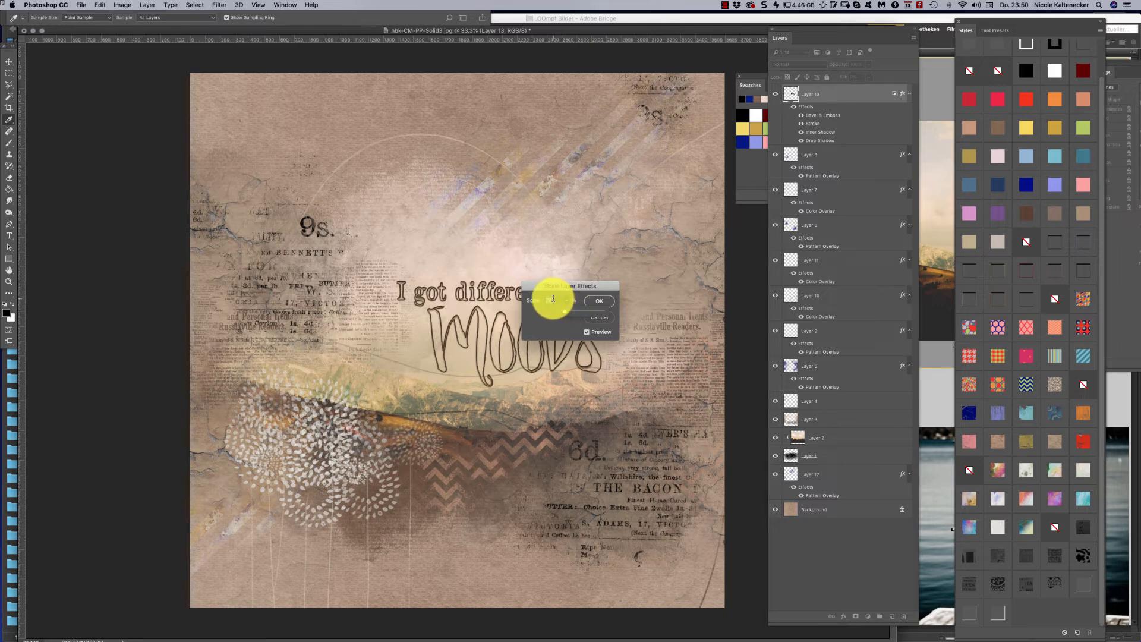
click(554, 299)
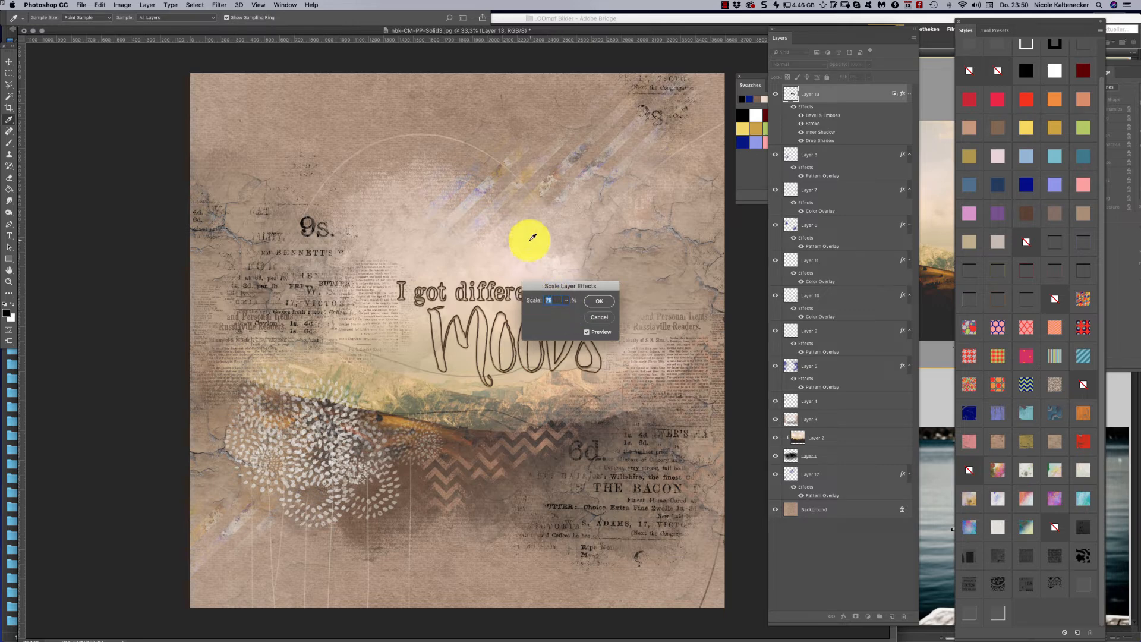
text(80)
key(Return)
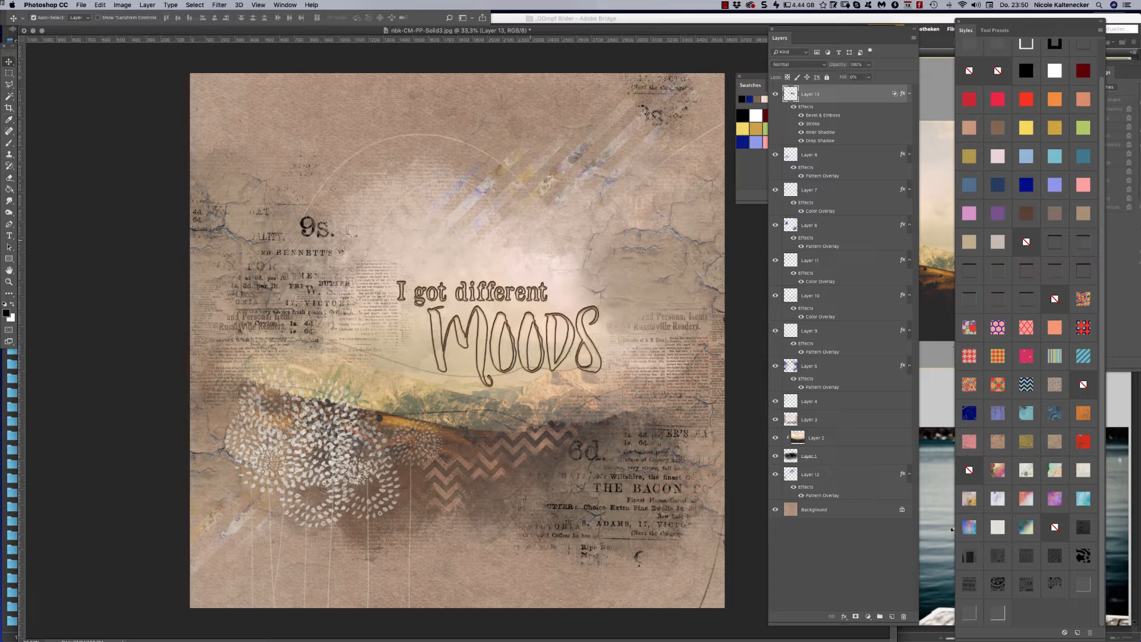
click(829, 166)
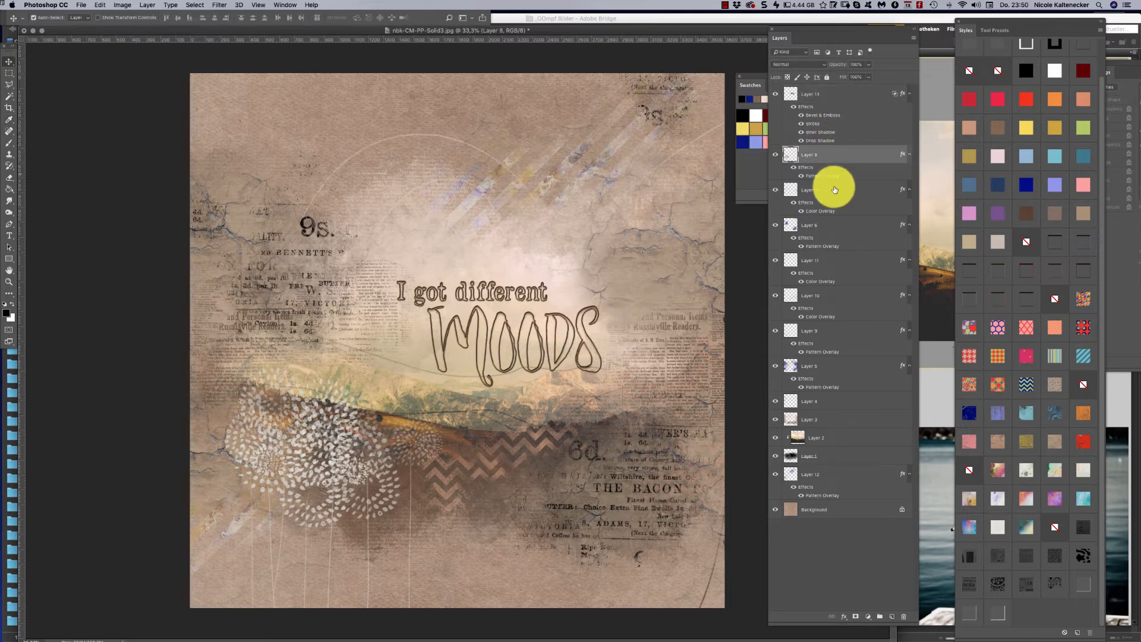
Step: Add a new layer beneath the lettering and paint the M's first stem in black with the cloudy blender brush at 45 px
click(890, 617)
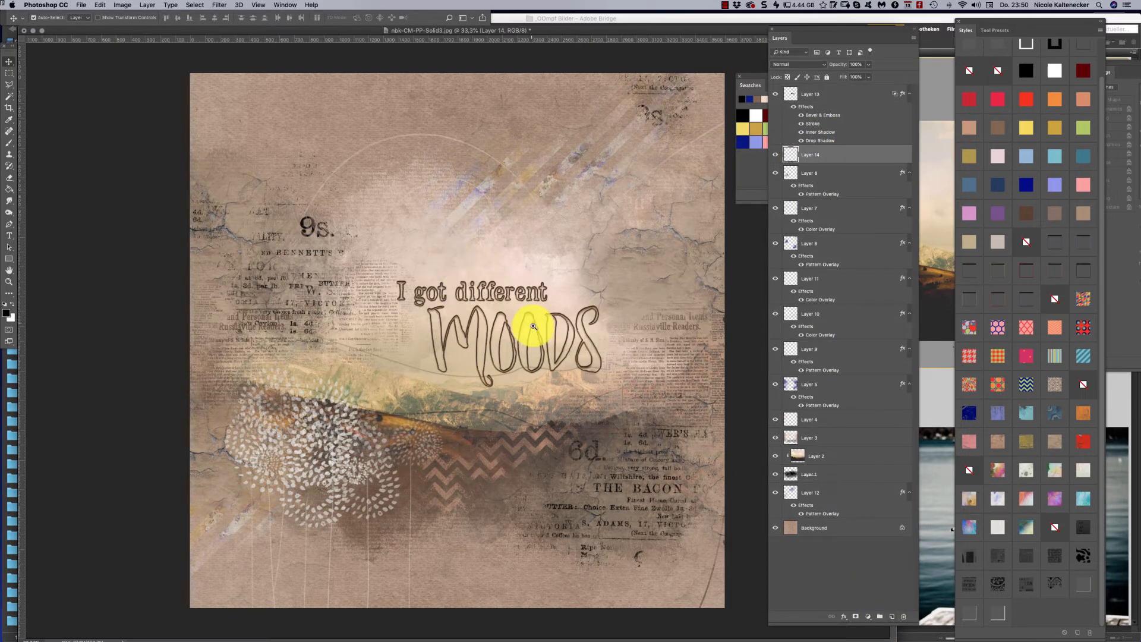
drag(529, 326, 588, 270)
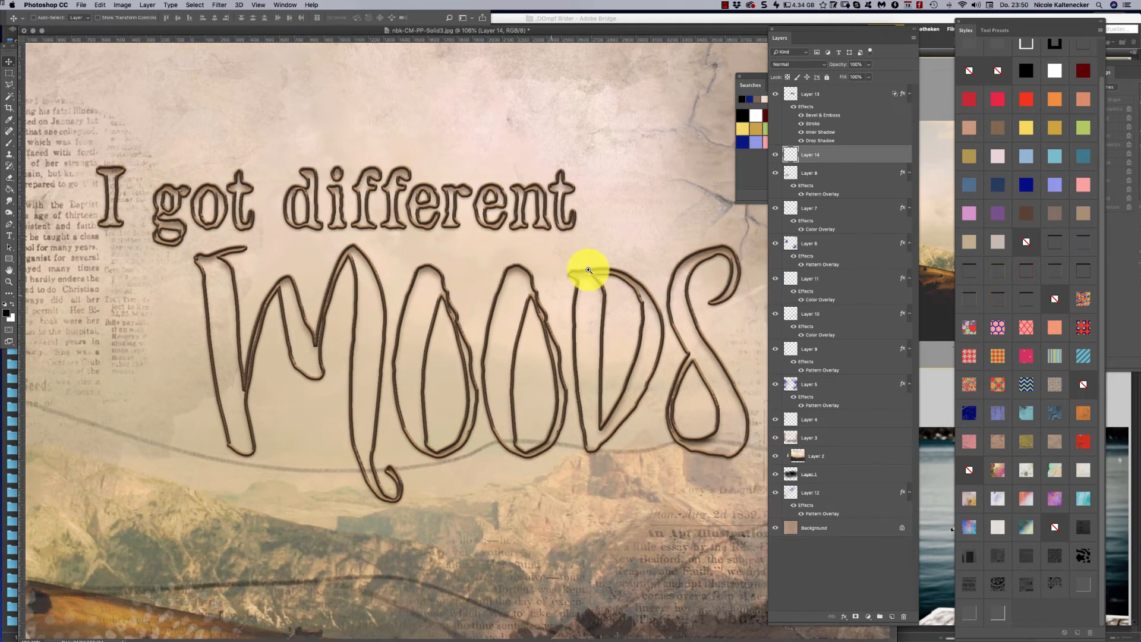
click(9, 144)
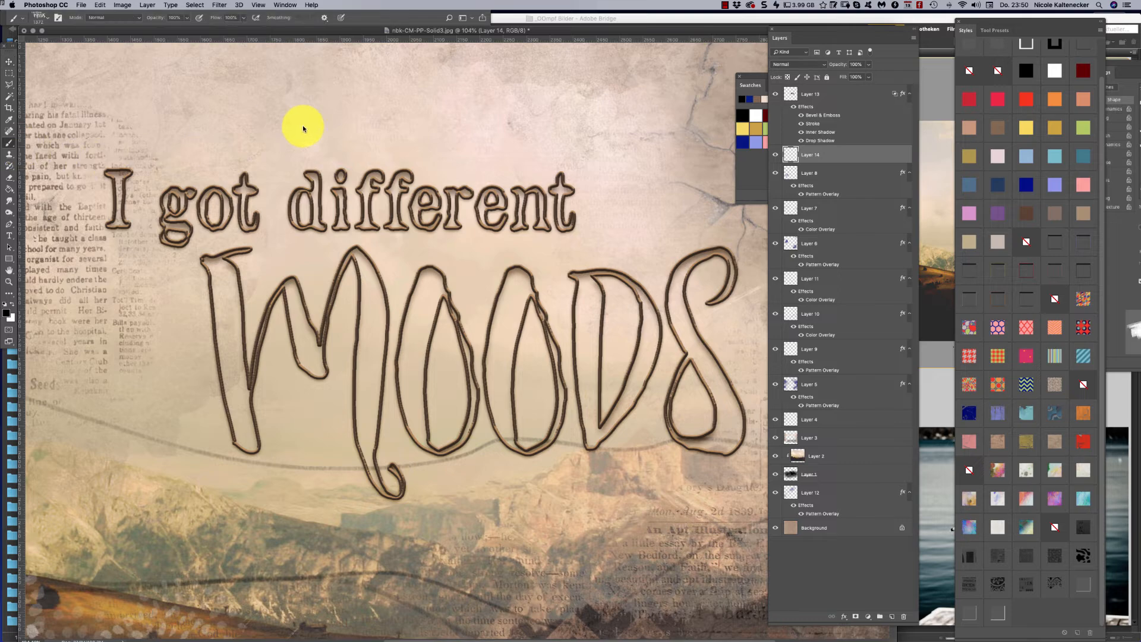
right_click(660, 328)
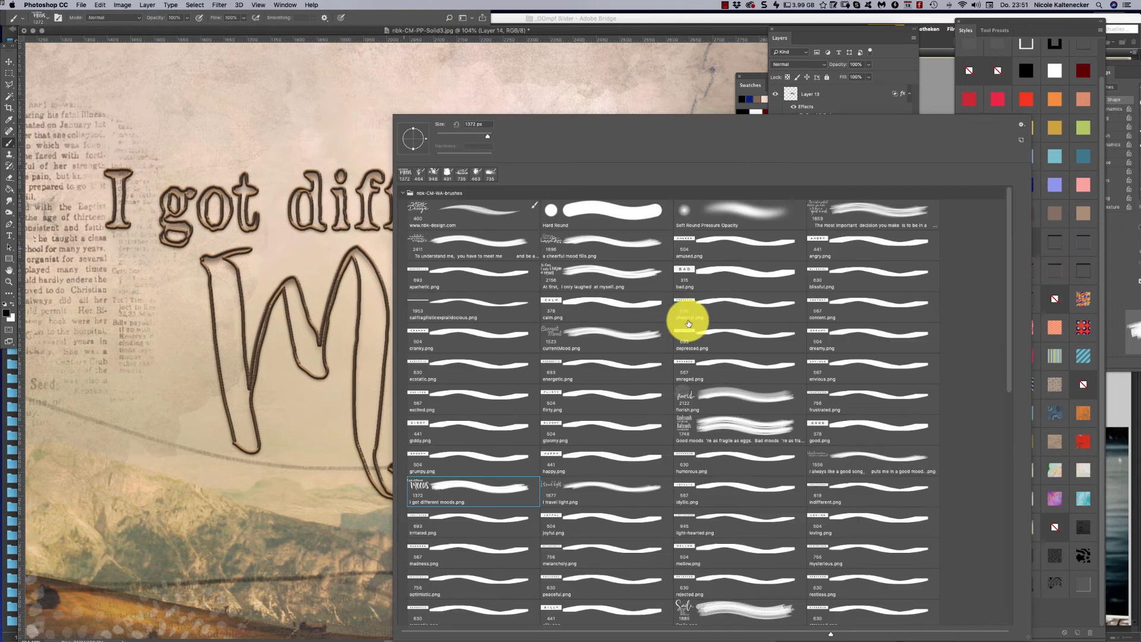
click(402, 193)
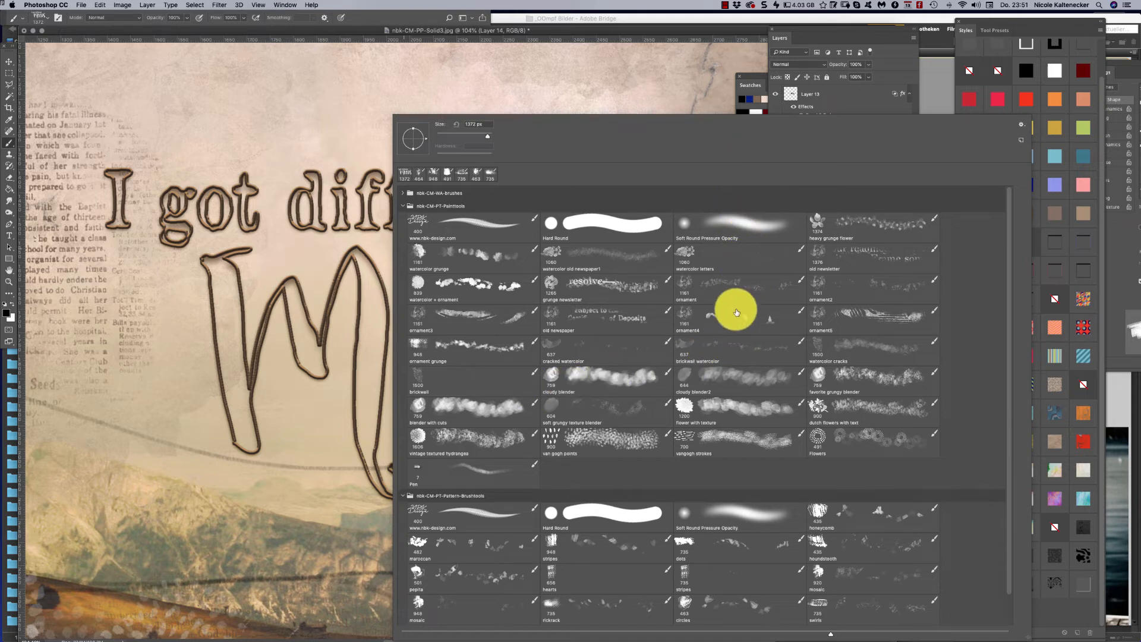
double_click(594, 374)
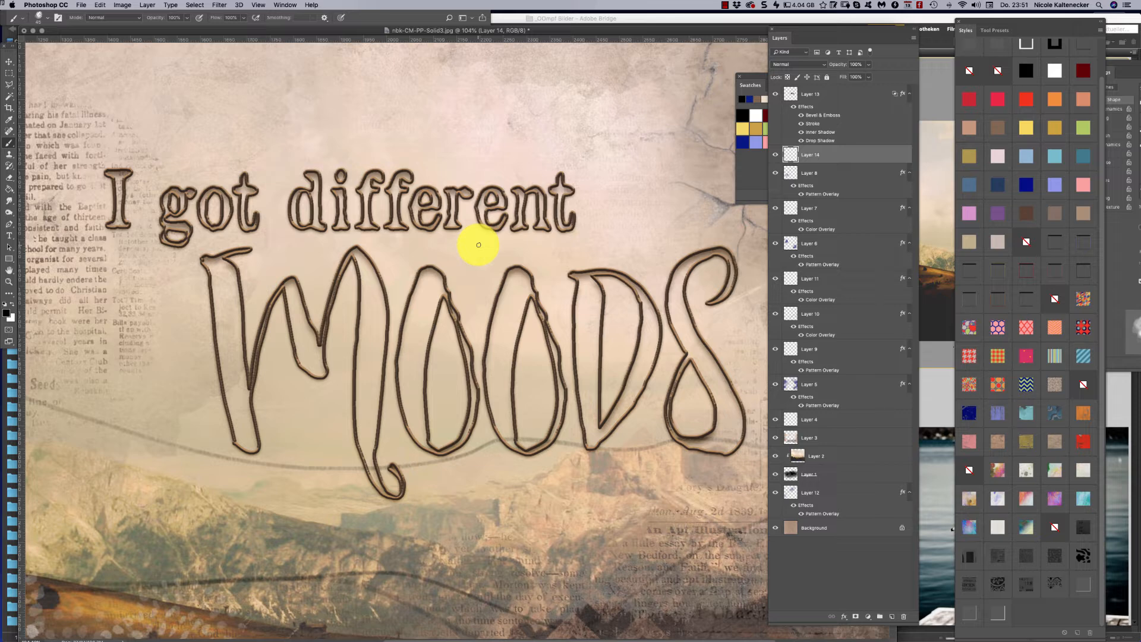
mouse_move(227, 296)
mouse_down()
mouse_move(221, 265)
mouse_move(253, 450)
mouse_up()
Step: Fill the M's middle and last strokes using a reduced watercolor cracks brush
right_click(487, 284)
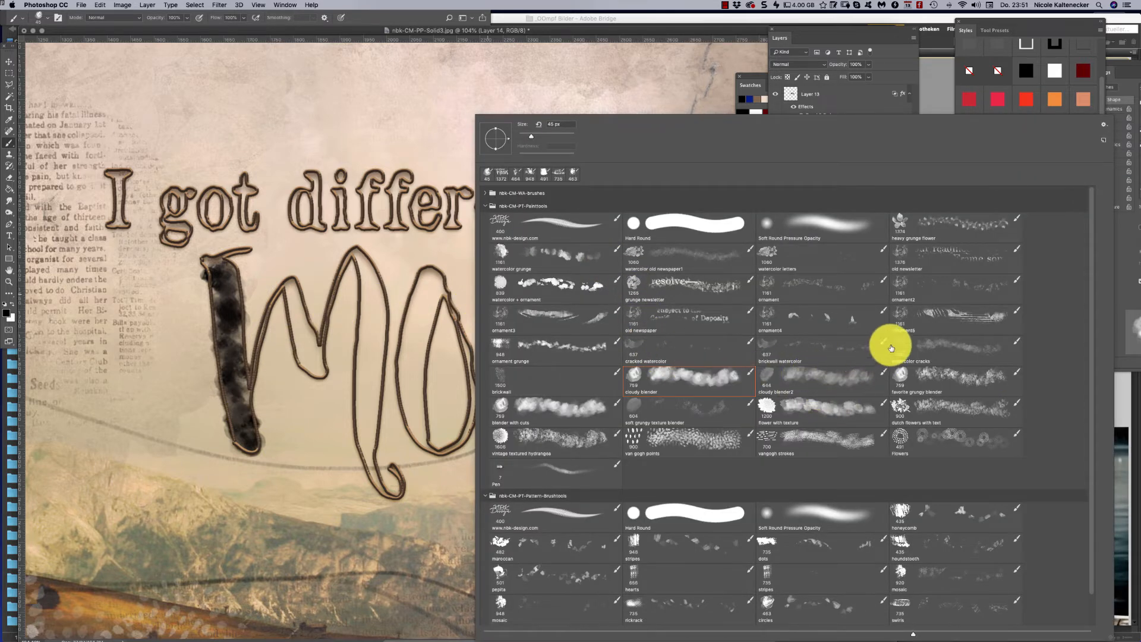
double_click(923, 341)
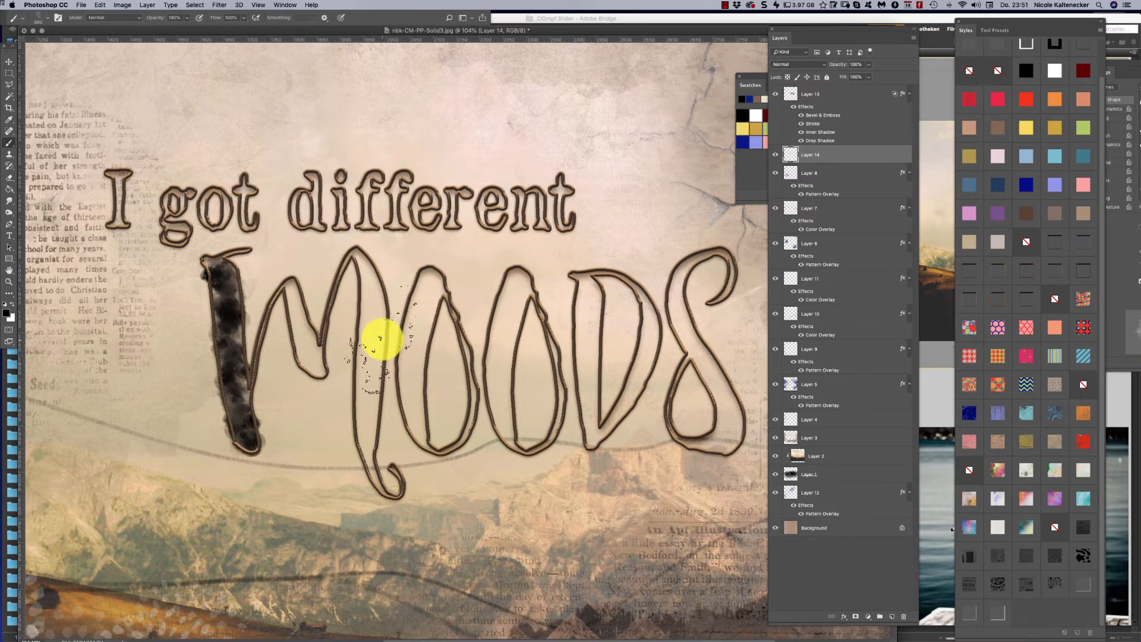
right_click(393, 333)
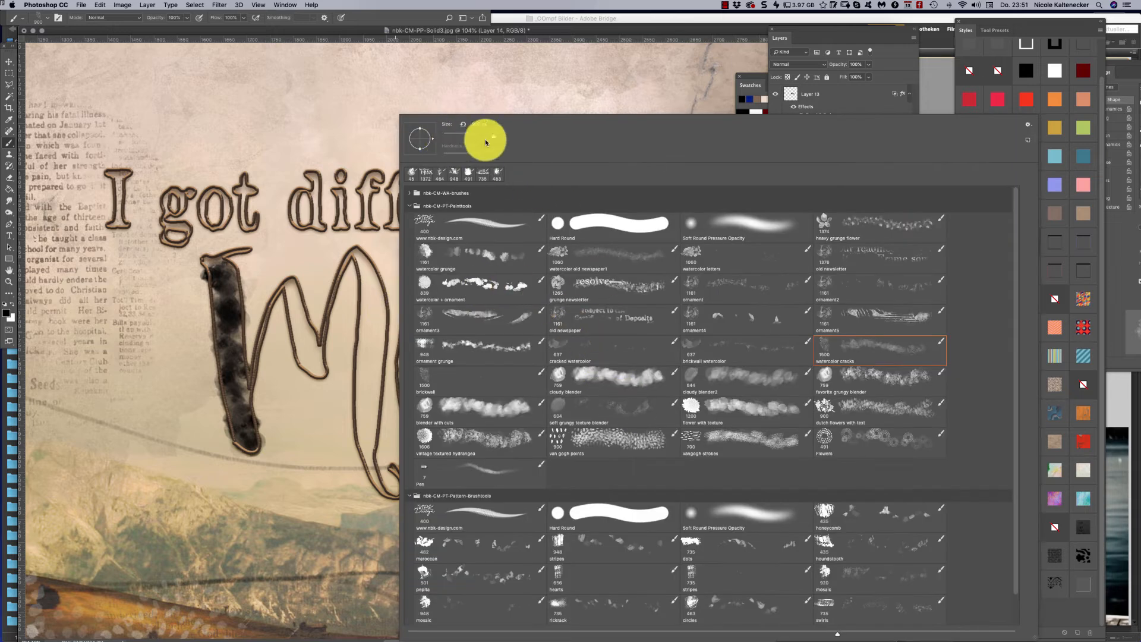
click(368, 327)
mouse_move(369, 326)
mouse_down()
mouse_move(353, 259)
mouse_move(377, 331)
mouse_move(360, 435)
mouse_move(374, 468)
mouse_move(369, 287)
mouse_up()
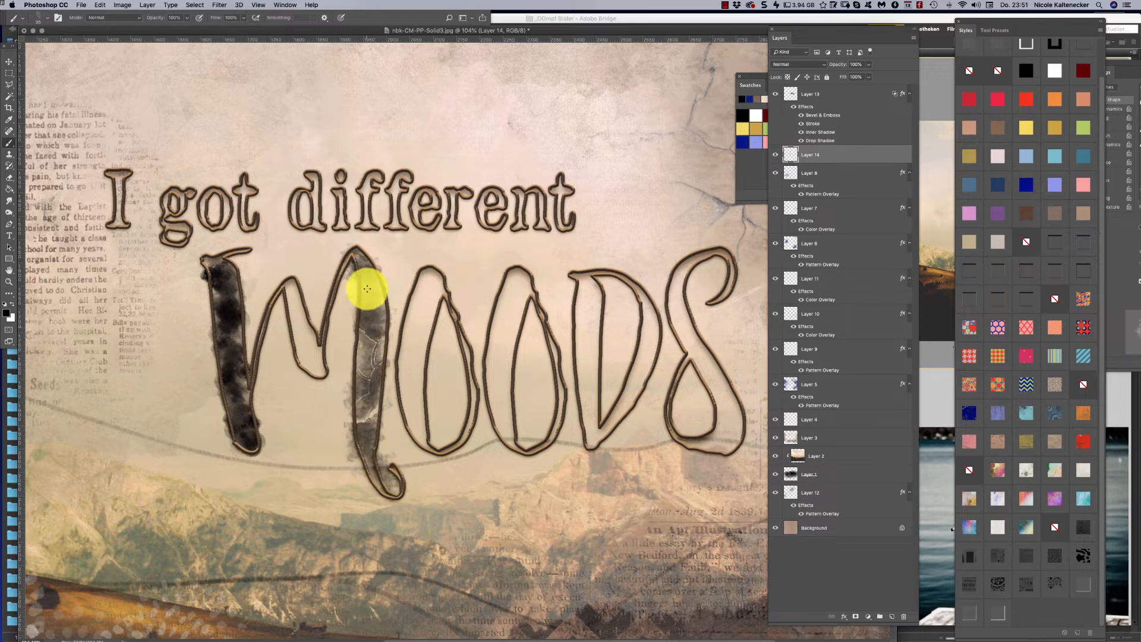
mouse_move(302, 328)
mouse_down()
mouse_move(290, 303)
mouse_move(310, 364)
mouse_up()
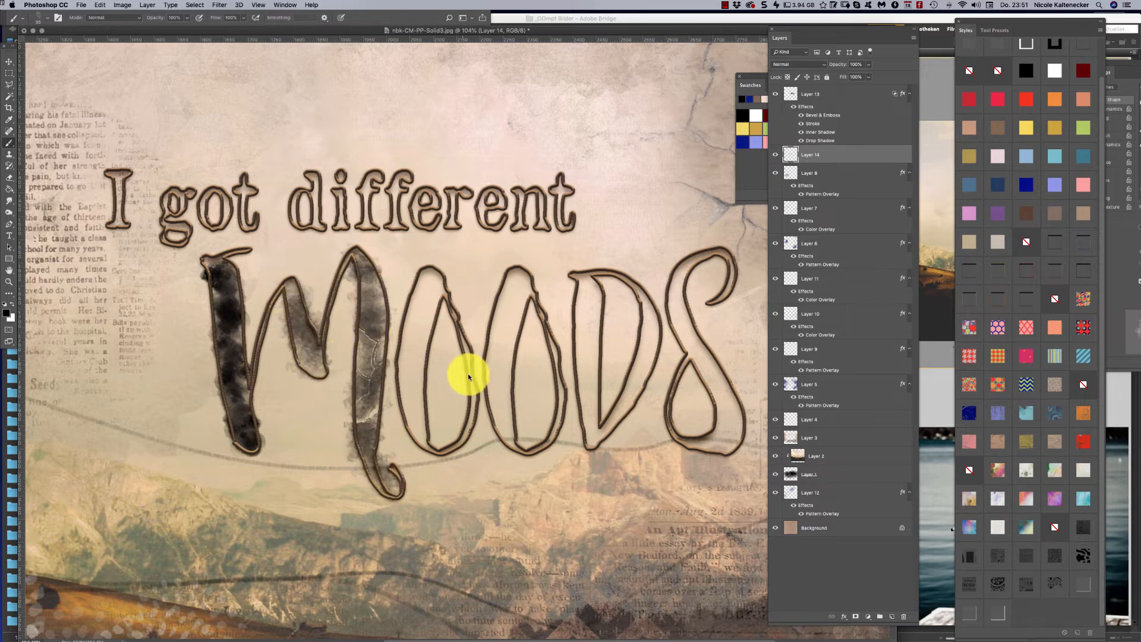
Step: Paint the thick curved strokes of both O's with the watercolor grunge brush, first reducing its size to 30 px
right_click(653, 373)
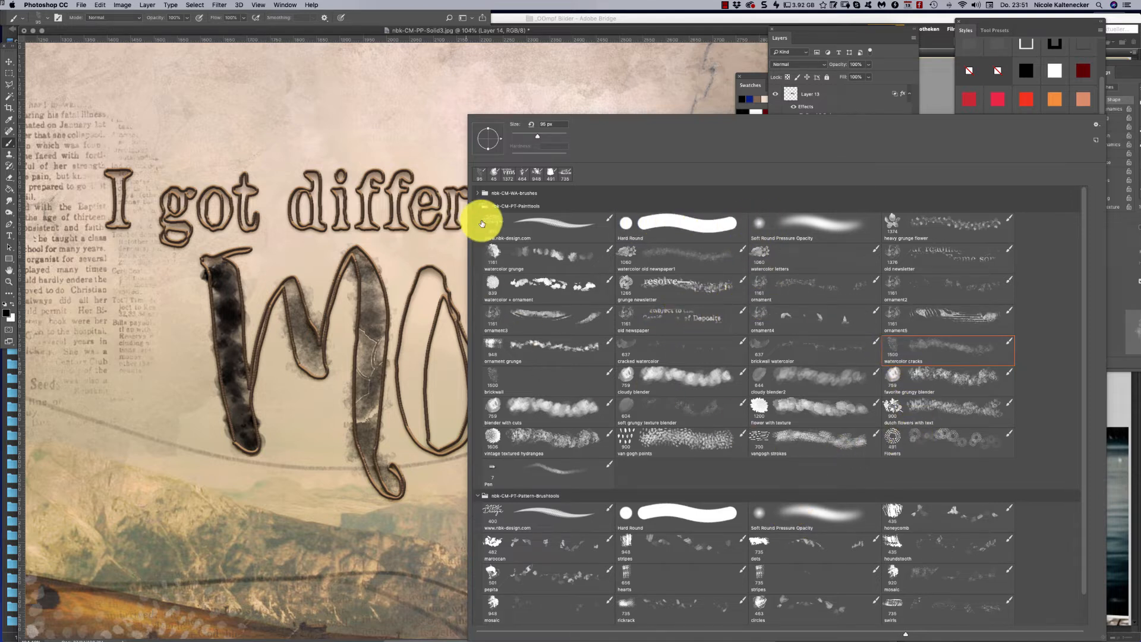
click(532, 281)
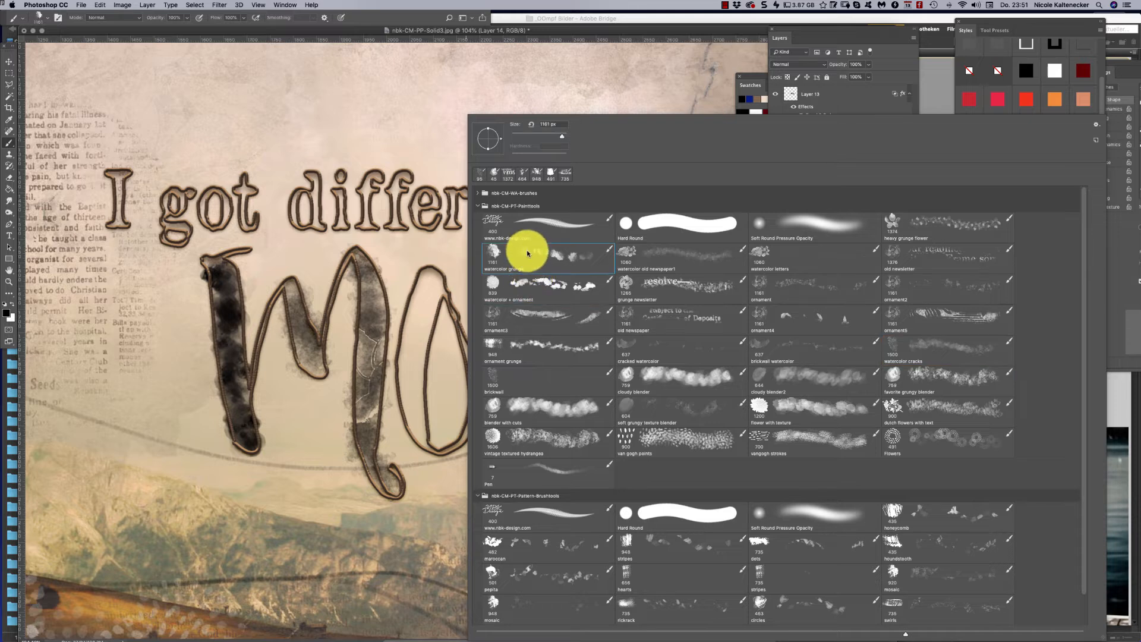
double_click(526, 253)
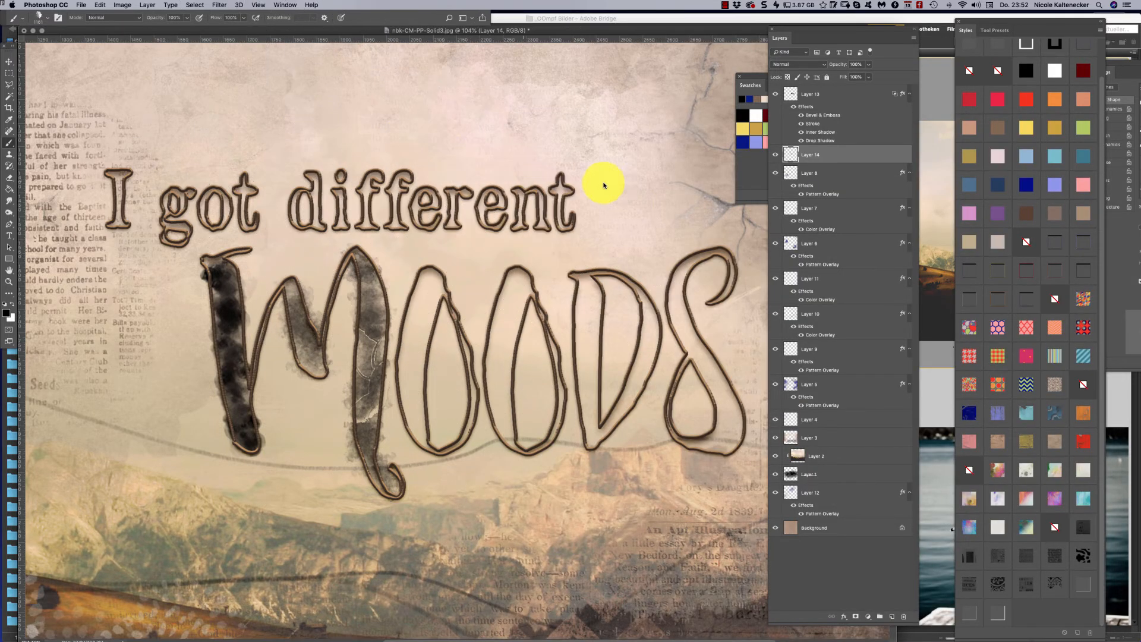
right_click(599, 86)
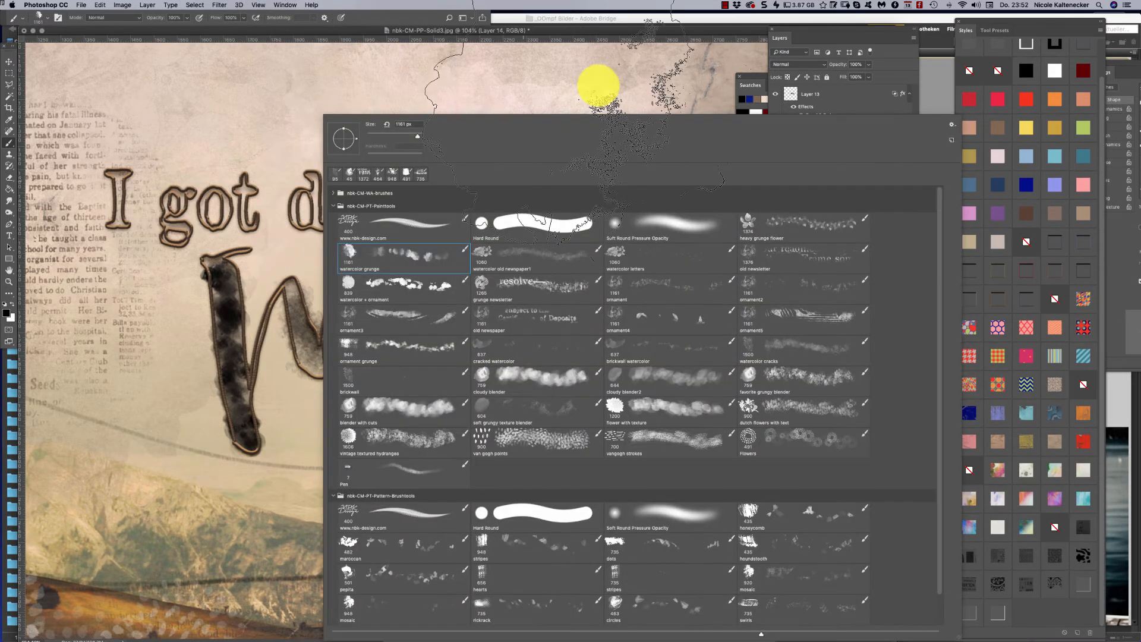
double_click(400, 124)
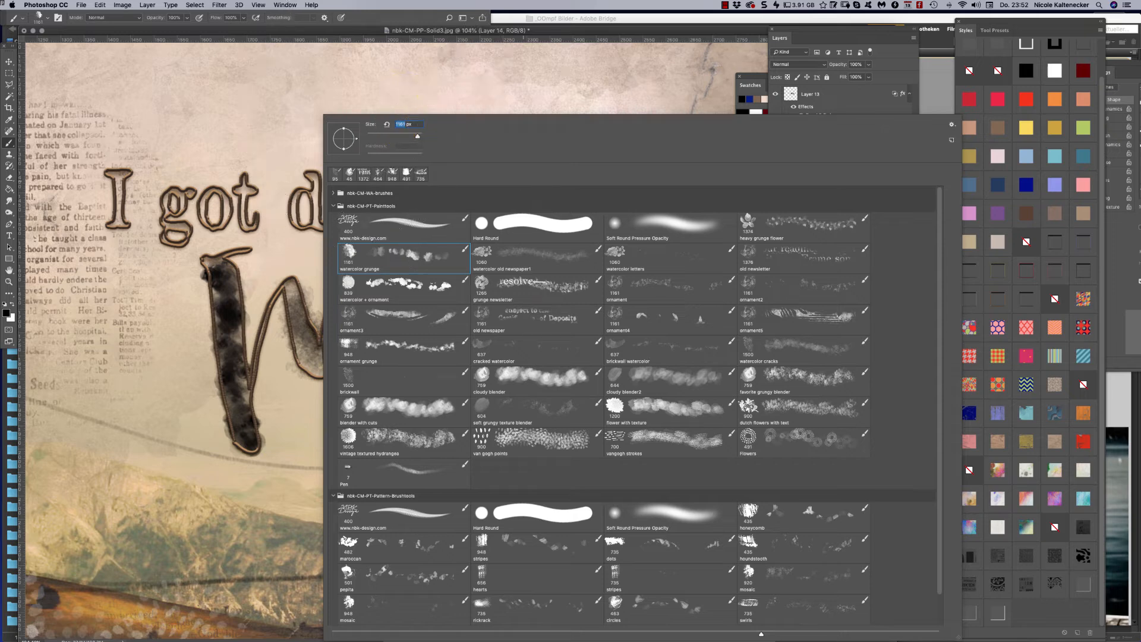
text(30)
key(Return)
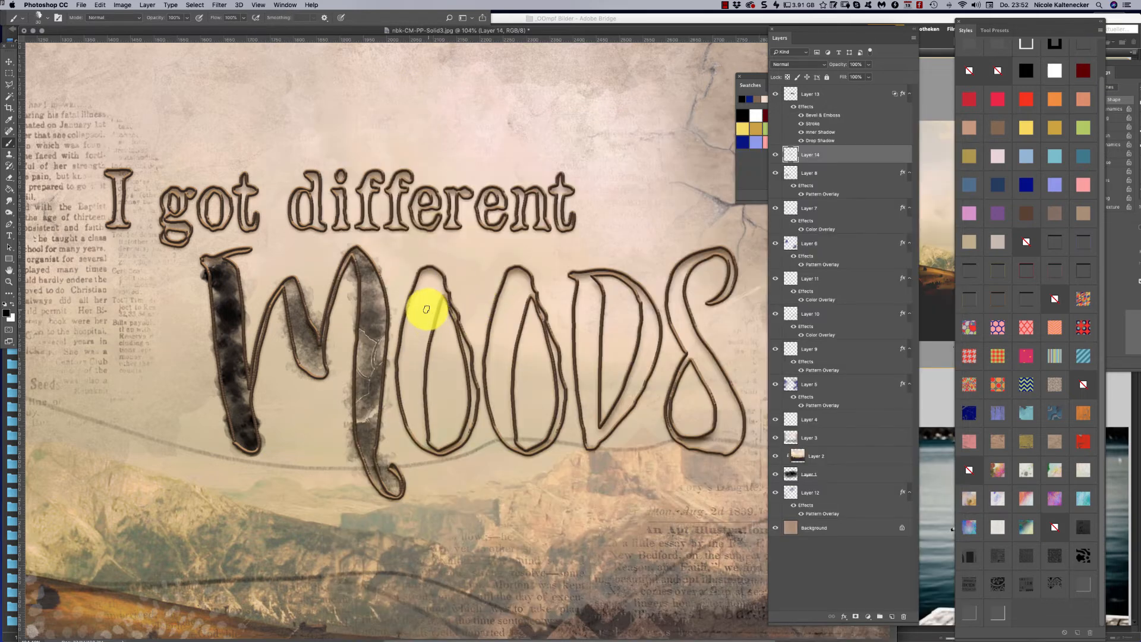
mouse_move(428, 305)
mouse_down()
mouse_move(422, 348)
mouse_move(427, 294)
mouse_move(416, 320)
mouse_move(416, 284)
mouse_move(403, 357)
mouse_move(409, 323)
mouse_move(414, 341)
mouse_move(432, 321)
mouse_move(412, 300)
mouse_move(418, 349)
mouse_up()
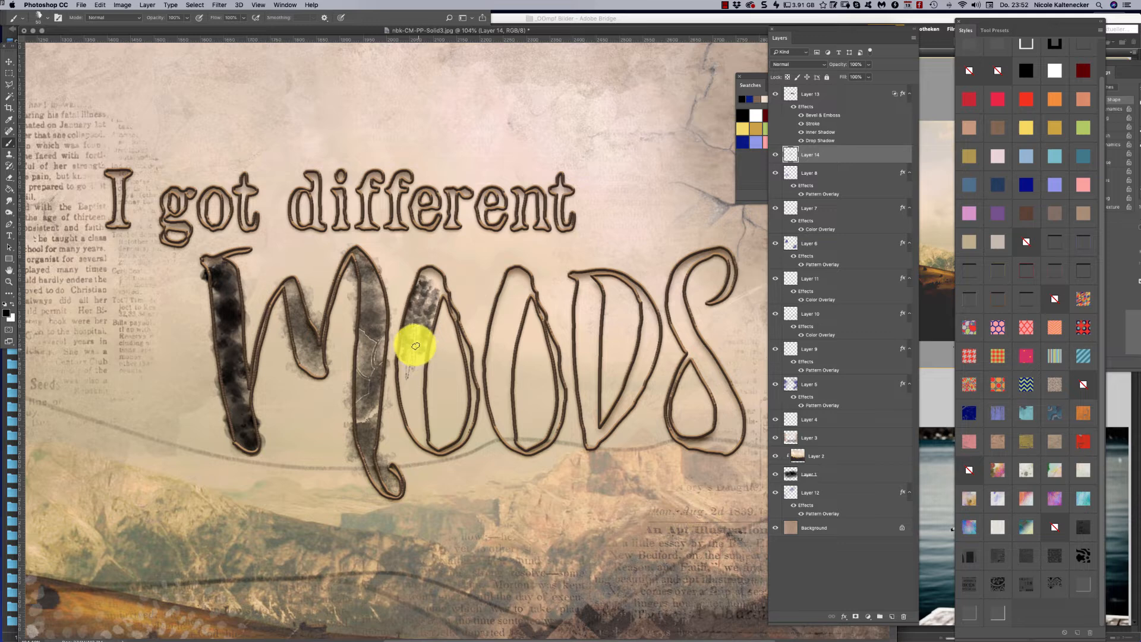
mouse_move(414, 382)
mouse_down()
mouse_move(408, 362)
mouse_move(426, 287)
mouse_move(410, 398)
mouse_move(417, 431)
mouse_move(410, 357)
mouse_up()
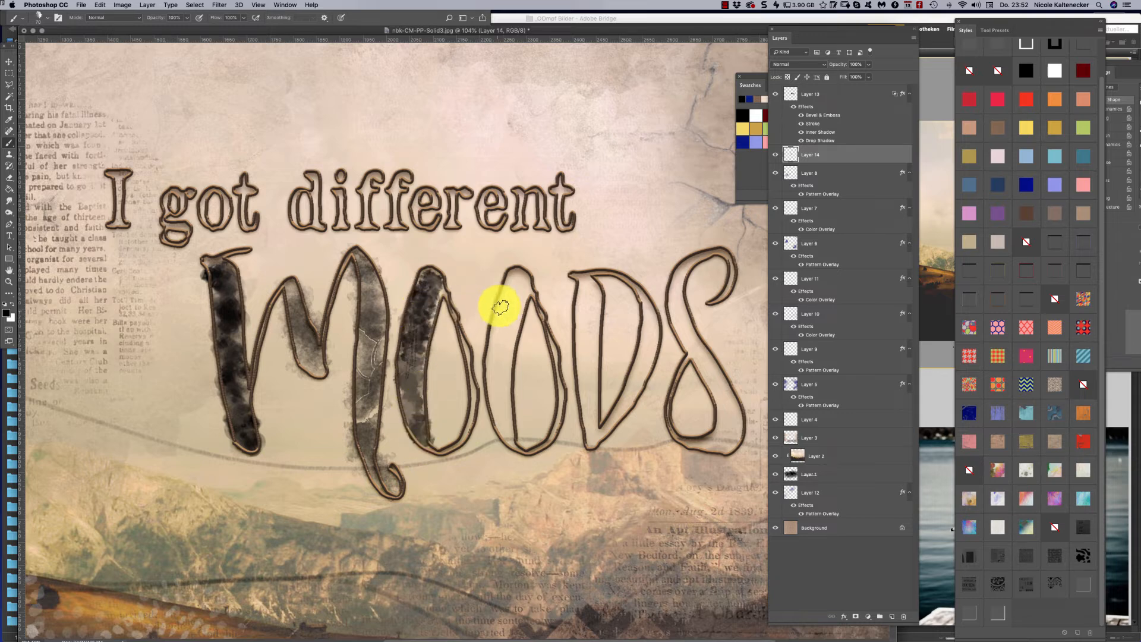
mouse_move(499, 303)
mouse_down()
mouse_move(526, 276)
mouse_move(499, 402)
mouse_move(491, 350)
mouse_move(494, 389)
mouse_move(514, 337)
mouse_move(501, 404)
mouse_move(517, 453)
mouse_up()
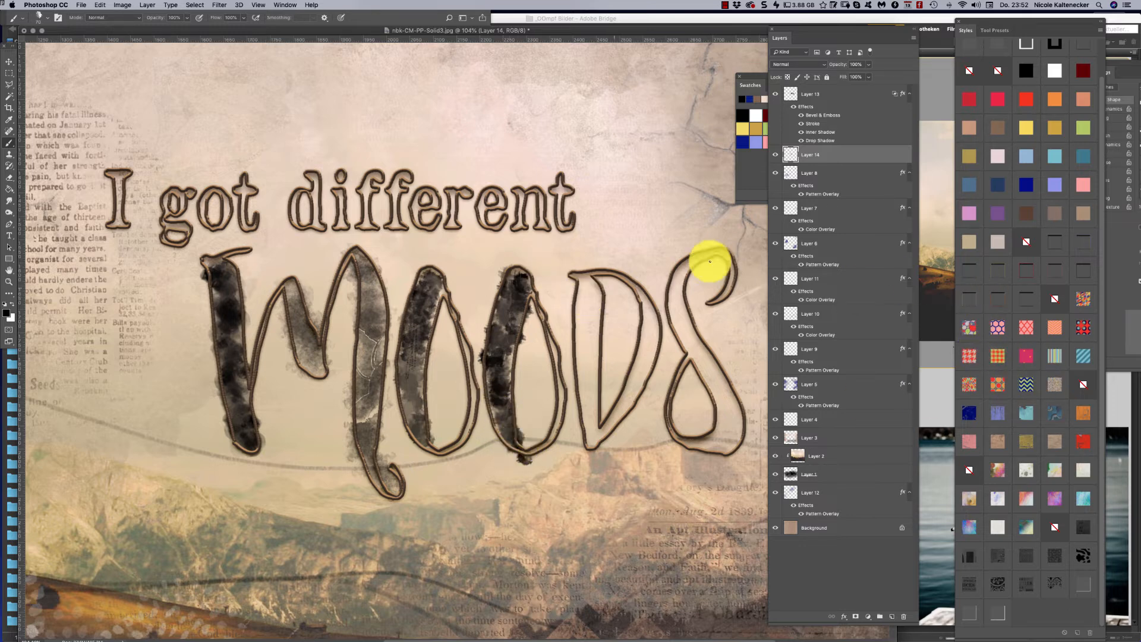
Step: Try beige and brown colour overlays, then pink, coral lattice, blue-green chevron and blue textured pattern styles on the letter fills
click(973, 243)
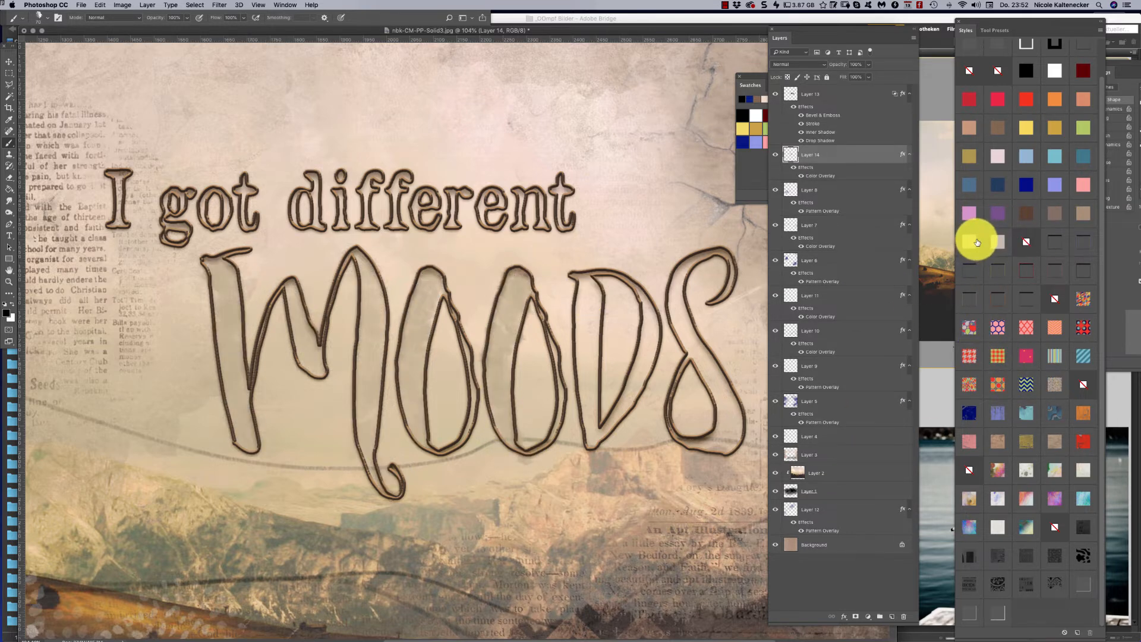
click(1027, 213)
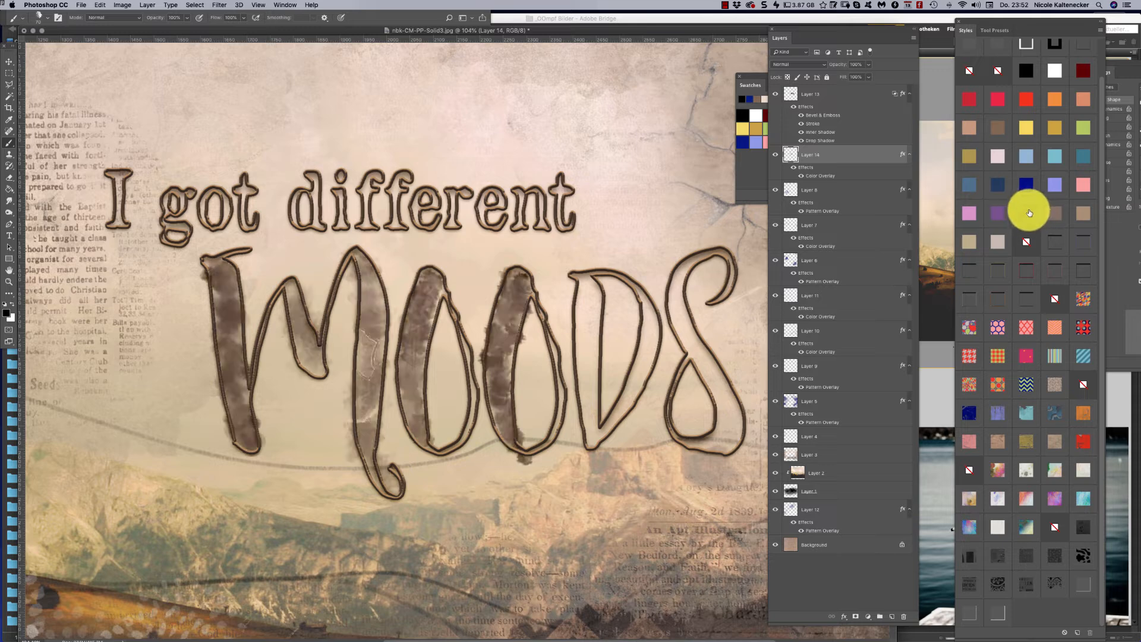
click(1027, 326)
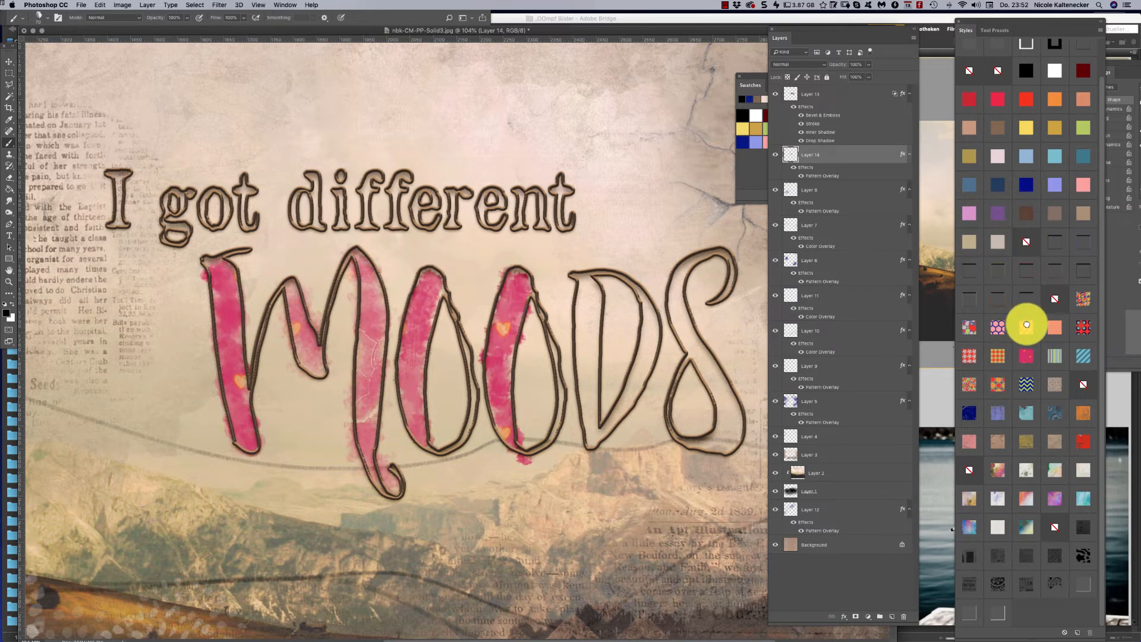
click(1027, 326)
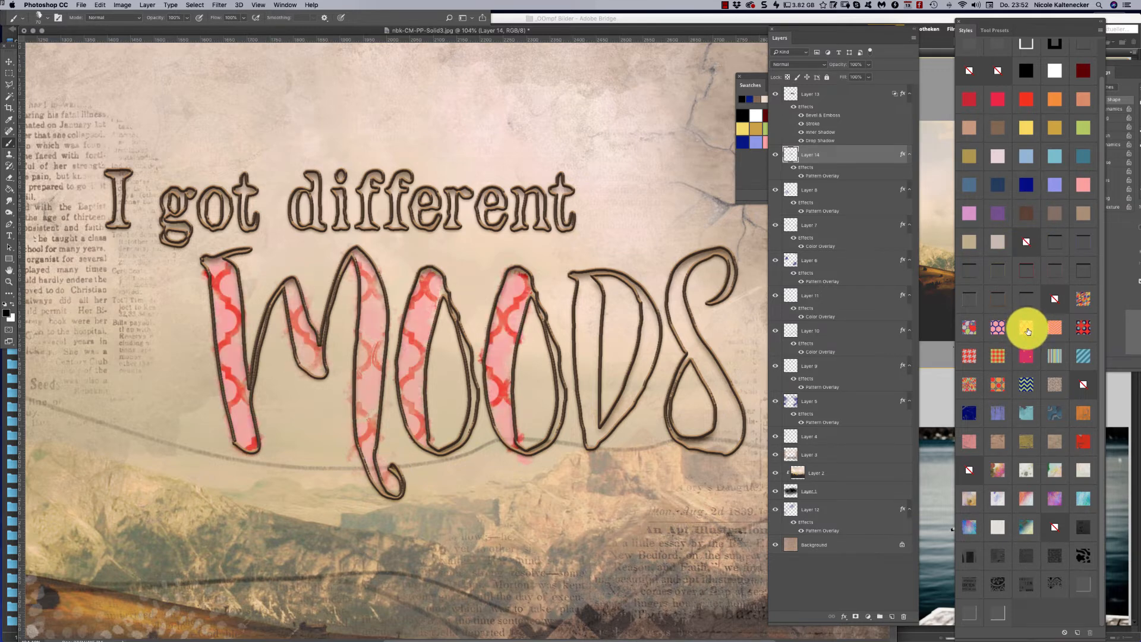
click(1028, 383)
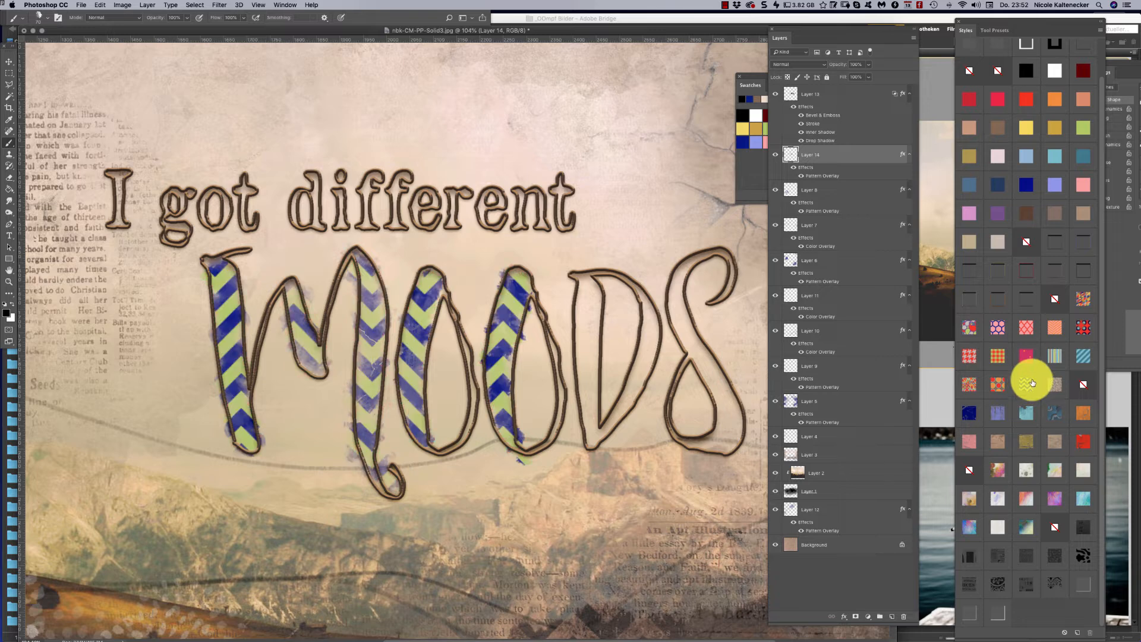
click(1000, 413)
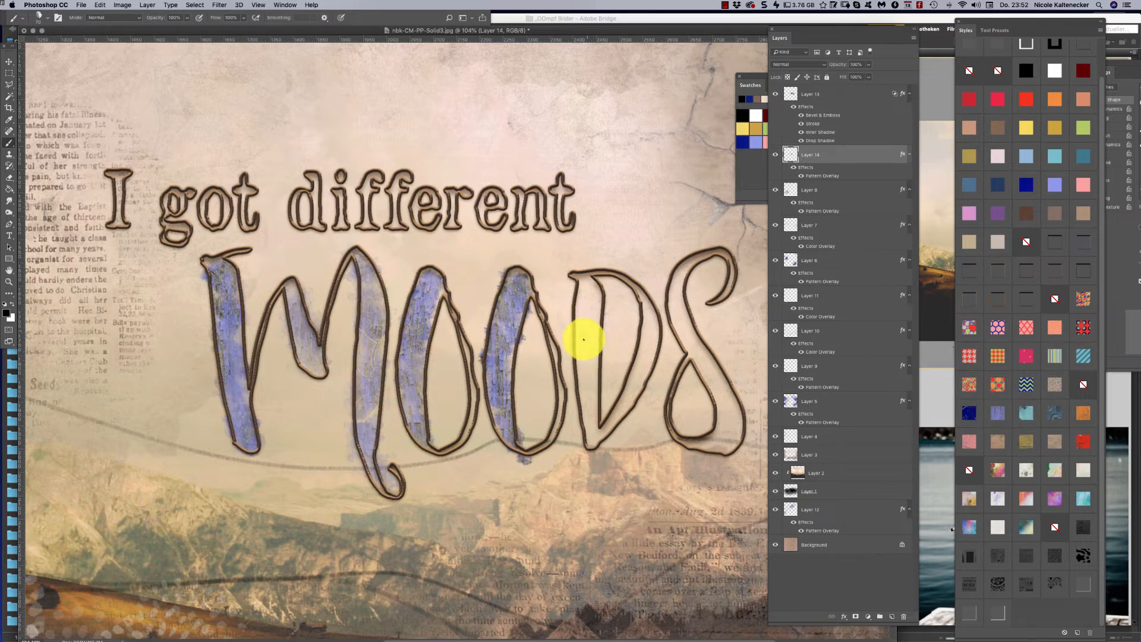
Step: Paint fills into the D and the upper S, and apply the multicoloured watercolour pattern style to the fill layer
mouse_move(584, 339)
mouse_down()
mouse_move(582, 278)
mouse_move(590, 442)
mouse_move(624, 405)
mouse_move(613, 421)
mouse_move(647, 332)
mouse_move(634, 384)
mouse_move(651, 306)
mouse_up()
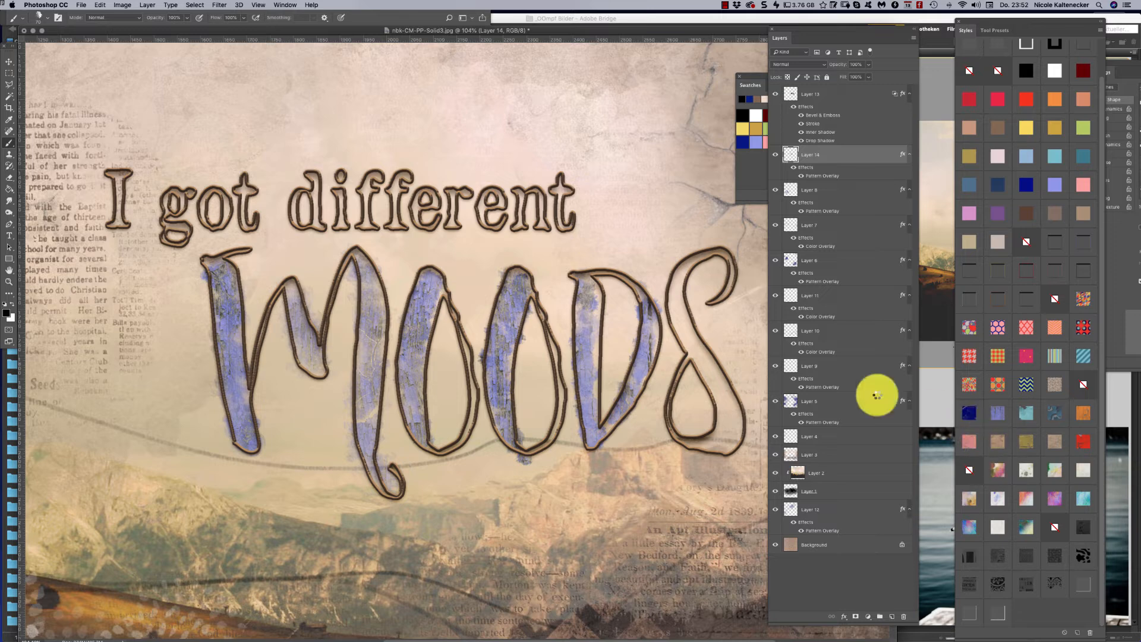
mouse_move(700, 352)
mouse_down()
mouse_move(675, 316)
mouse_move(681, 269)
mouse_move(678, 336)
mouse_move(707, 376)
mouse_up()
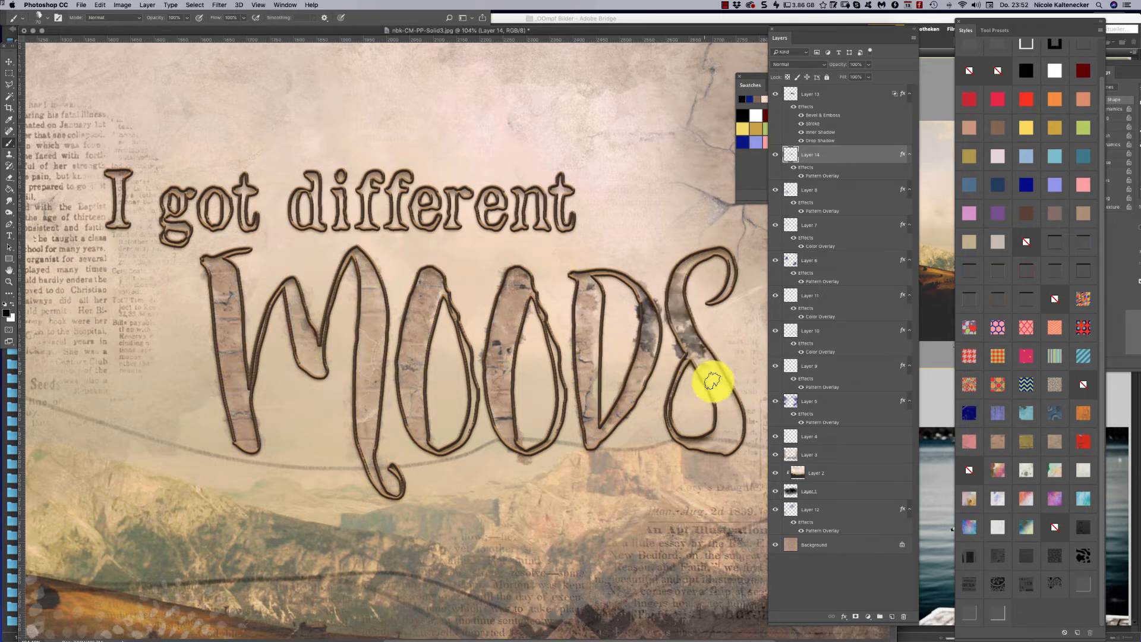
click(999, 470)
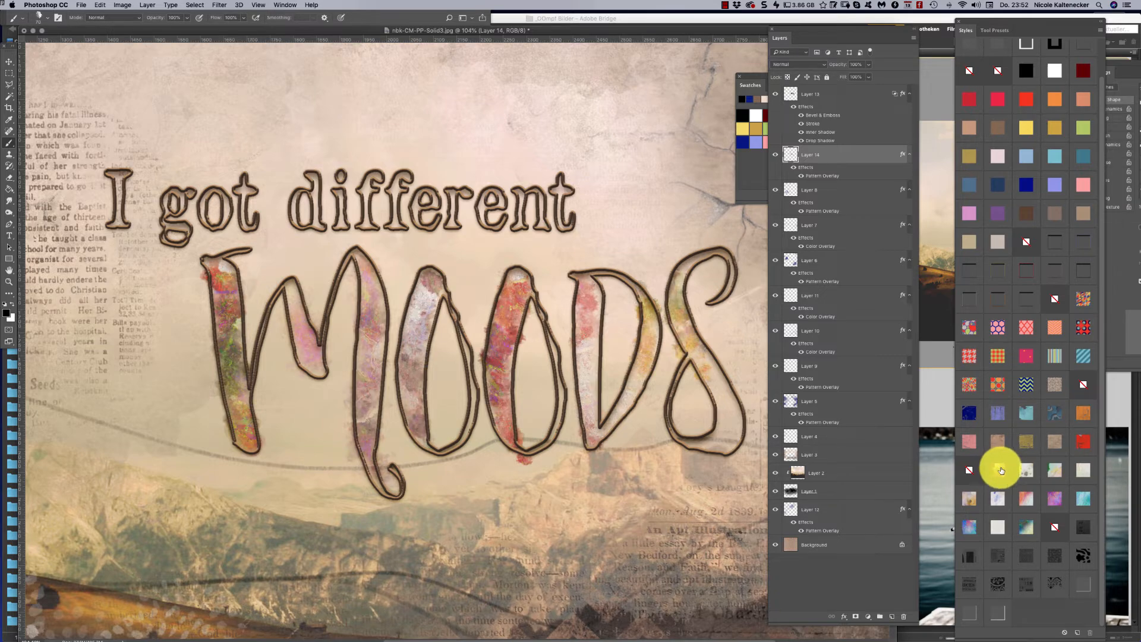
Step: Paint the remaining lower part of the S and undo the last brush stroke
key(super+minus)
key(super+minus)
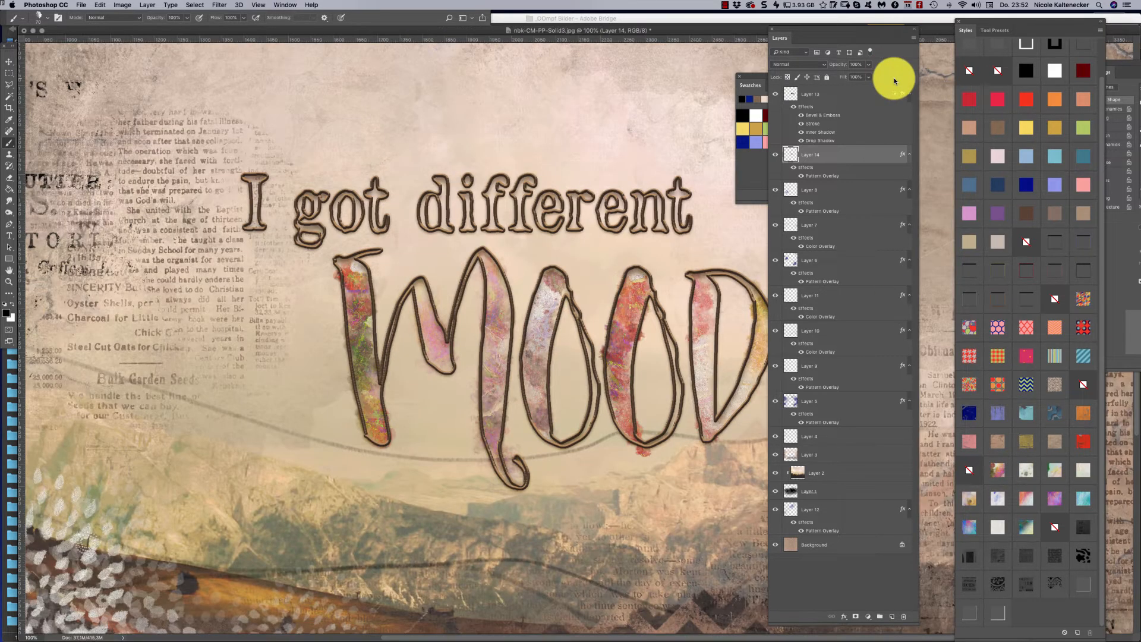
key(super+minus)
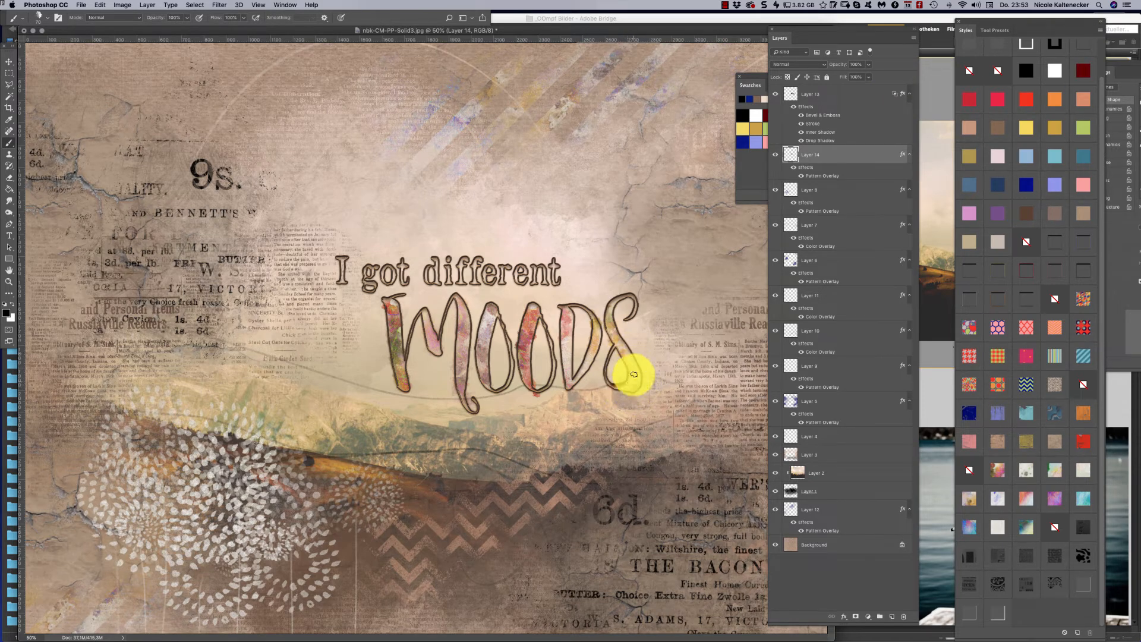
drag(634, 374, 612, 320)
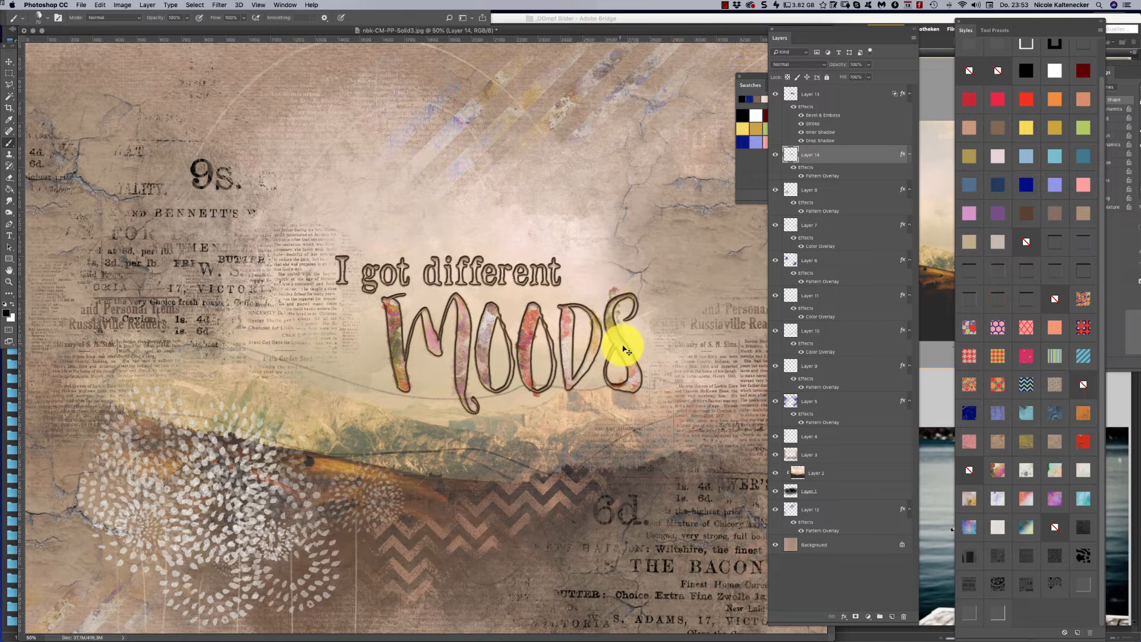
key(super+z)
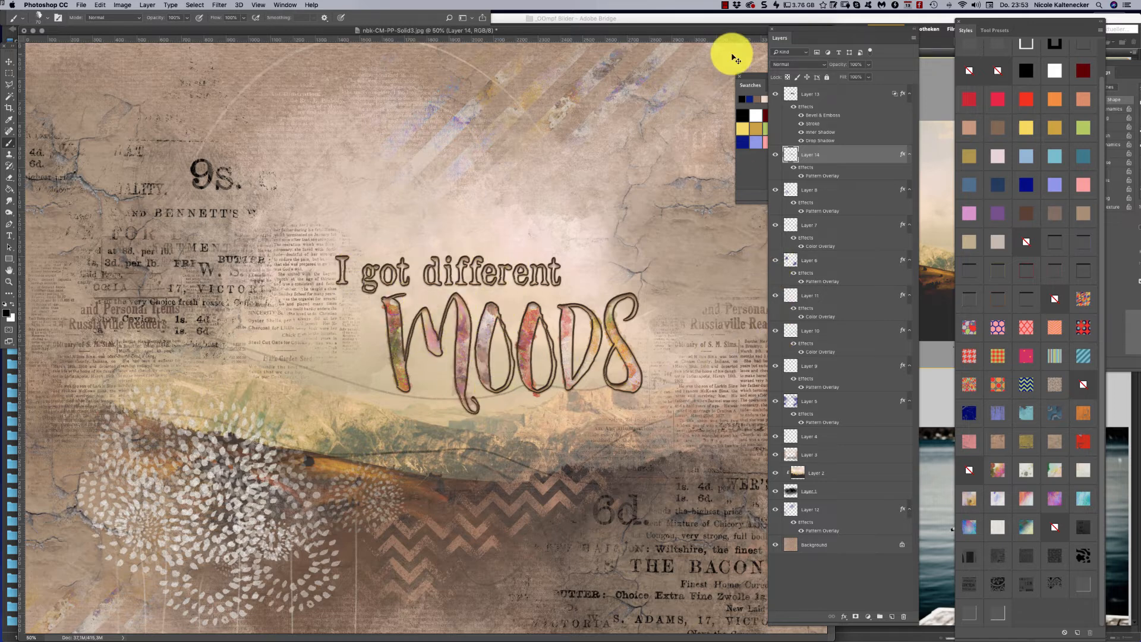
Step: Dab multicoloured centres into the white dotted flowers on the letter-fill layer
key(super+minus)
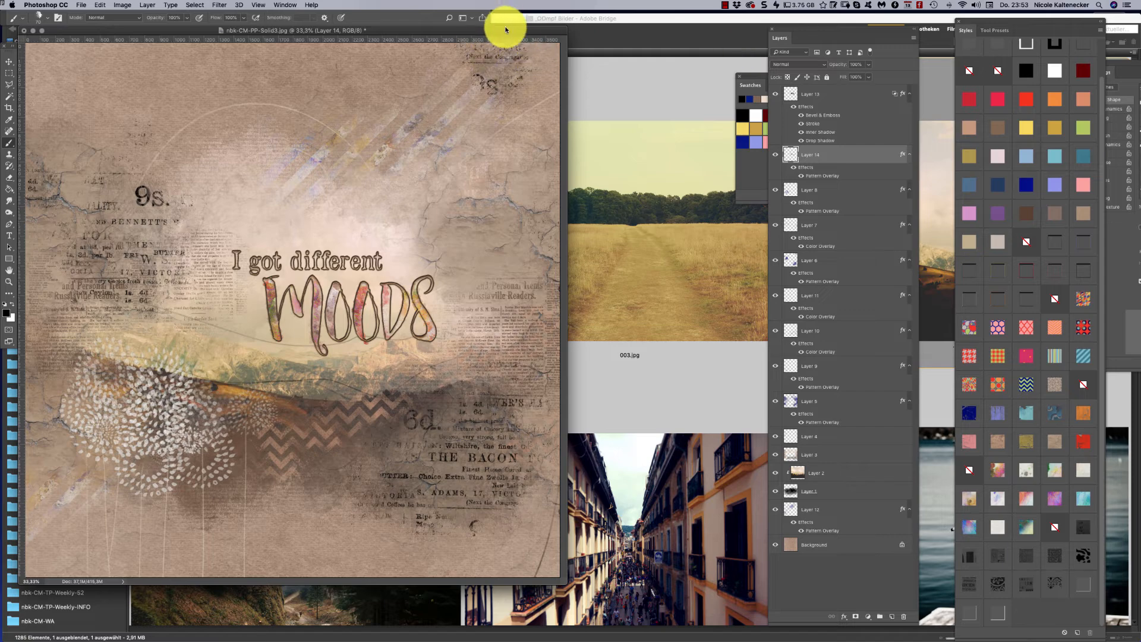
drag(509, 34, 636, 37)
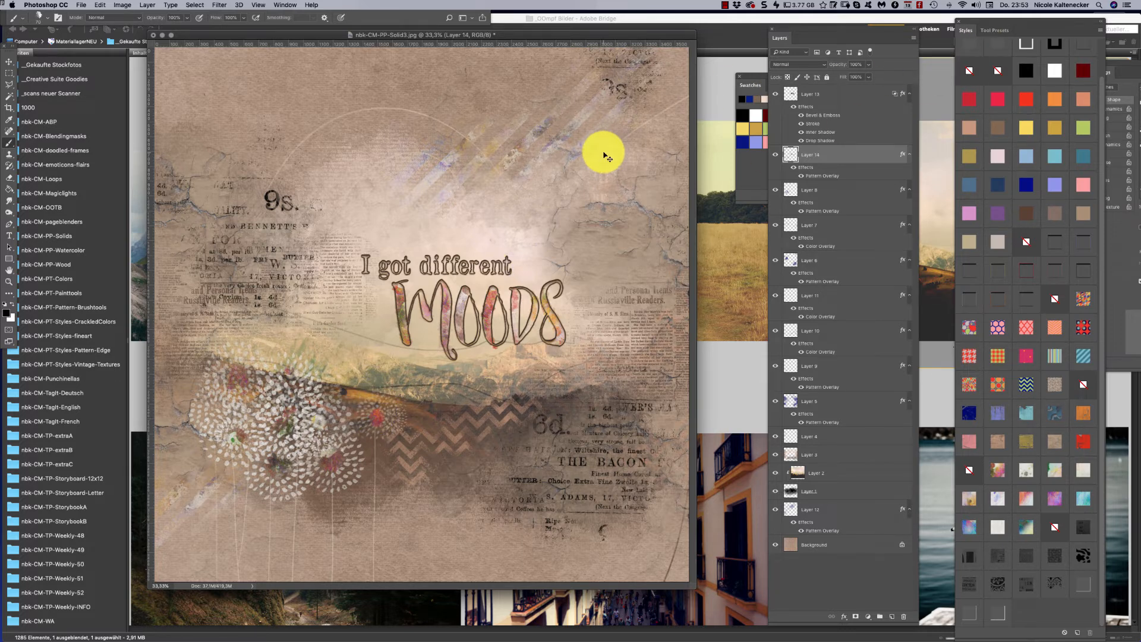
Step: Add a new layer above Layer 14 and draw thin, sweeping looped lines across the upper page with the 7 px Pen brush
key(super+shift+n)
key(Return)
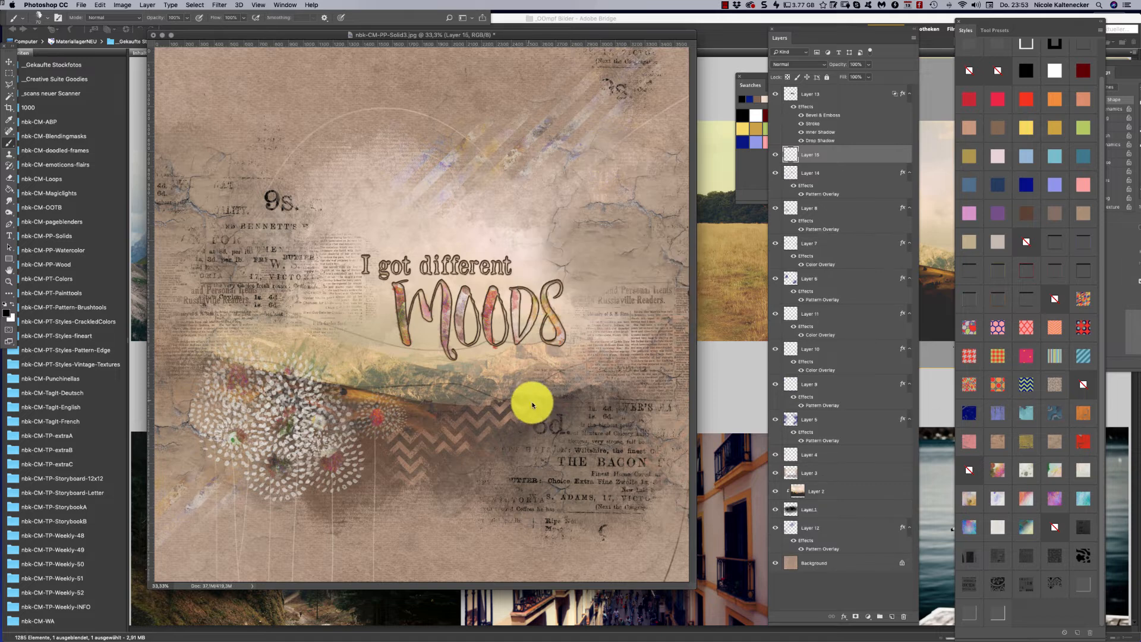
right_click(537, 335)
click(539, 471)
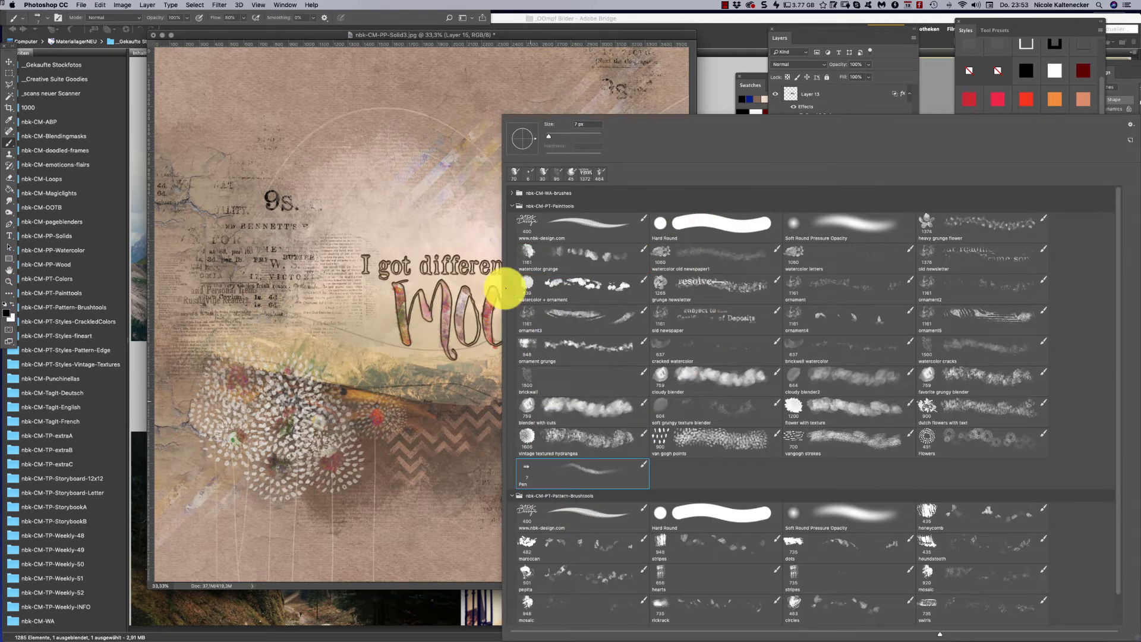
click(399, 178)
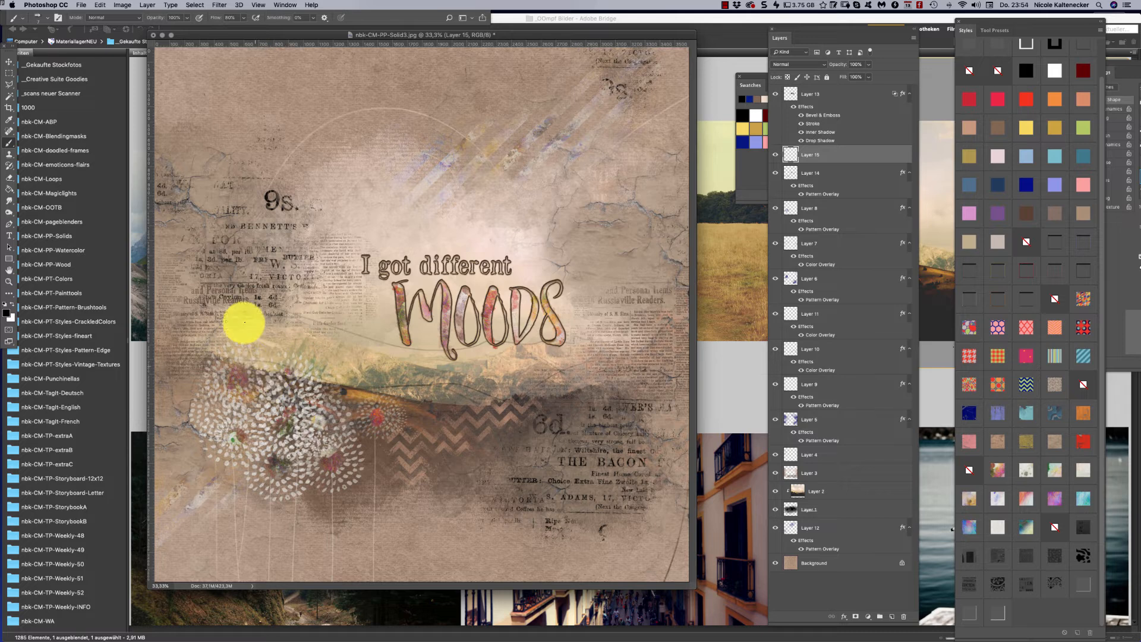
mouse_move(285, 320)
mouse_down()
mouse_move(400, 105)
mouse_move(682, 180)
mouse_up()
drag(604, 211, 178, 179)
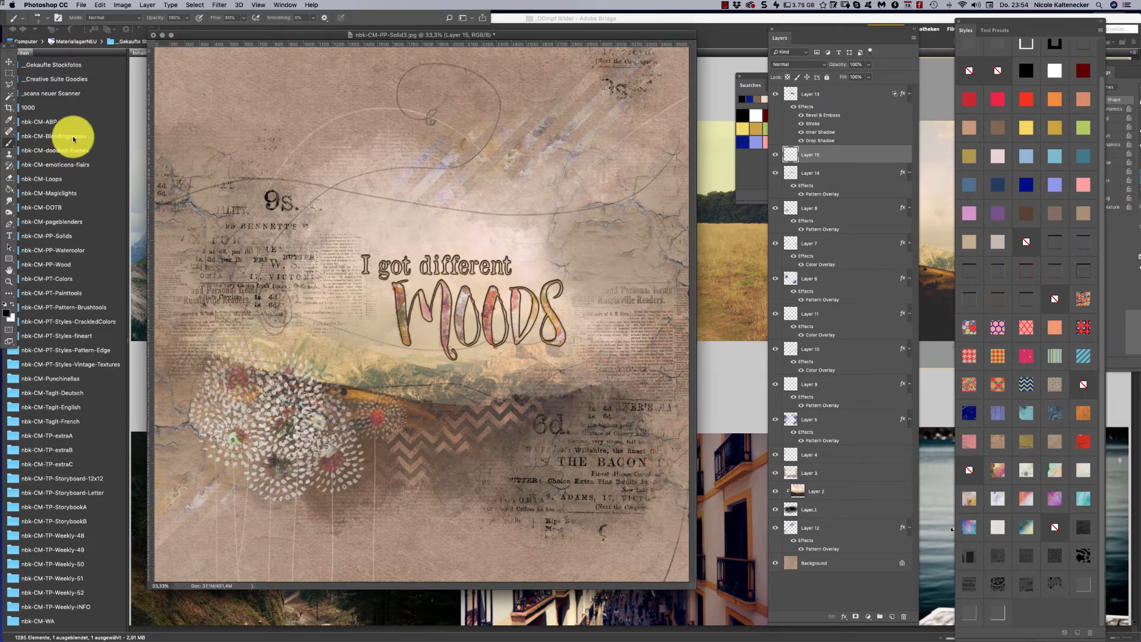
Step: Switch to Adobe Bridge, browse the nbk-CM-doodled-frames folder and open nbk-CM-doodled-frame22.png in Photoshop
click(68, 156)
click(73, 153)
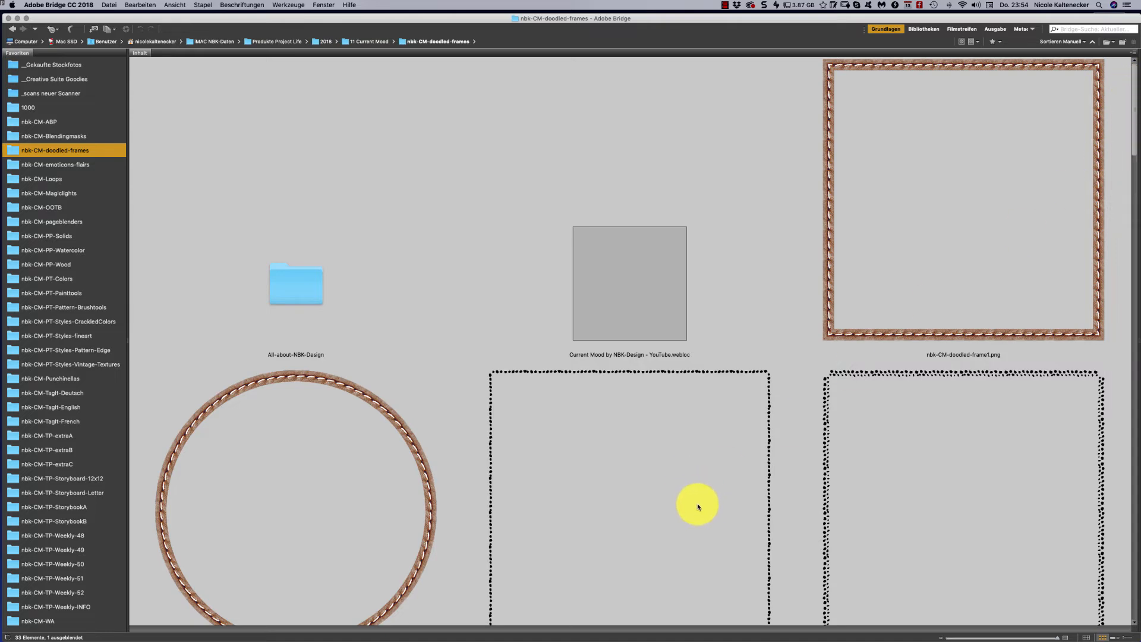
scroll(698, 506, down, 5)
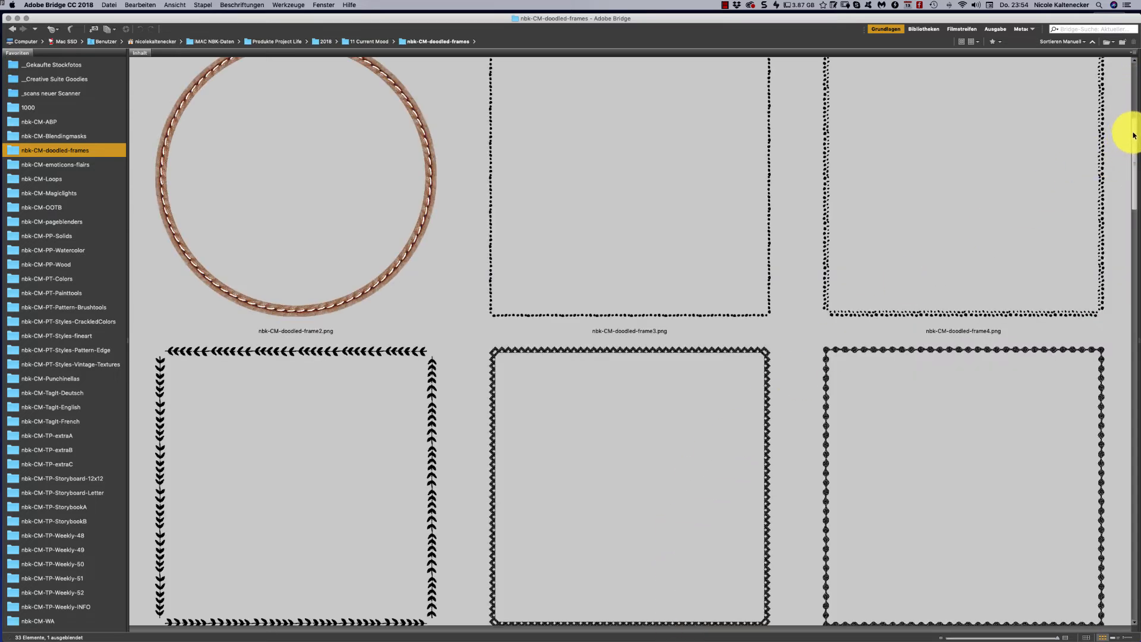
drag(1132, 136, 1070, 233)
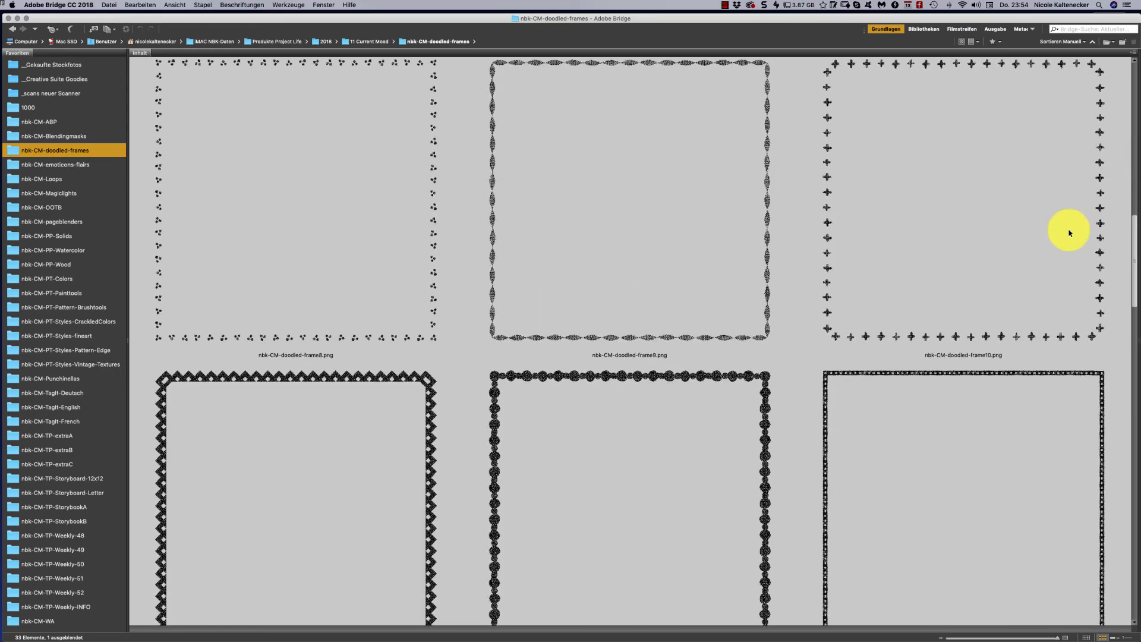
scroll(1070, 233, down, 10)
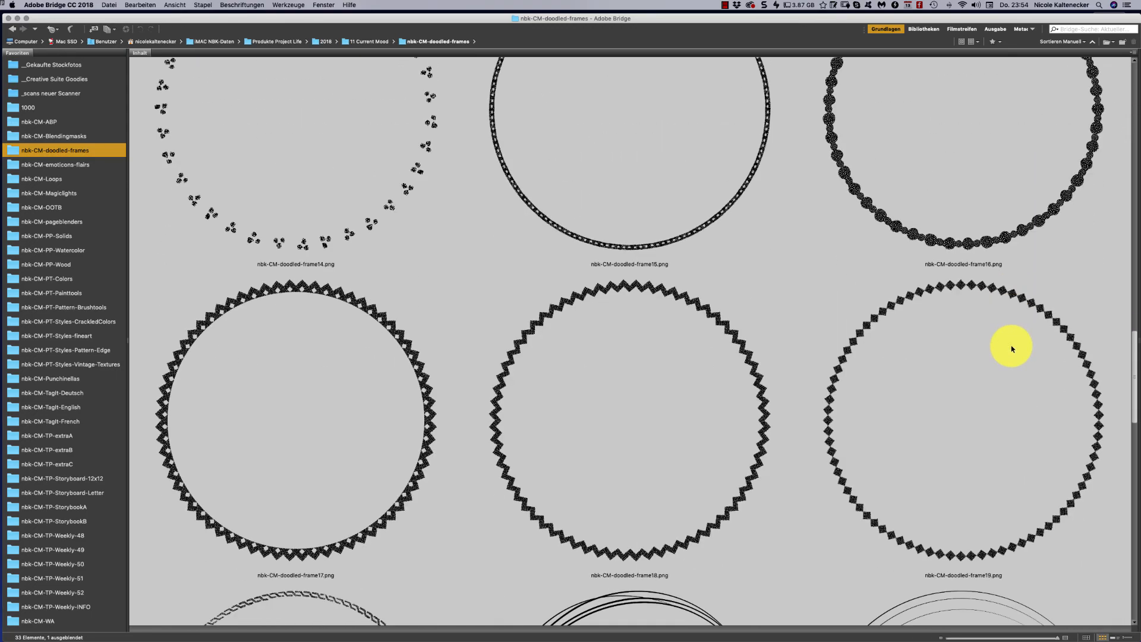
scroll(1011, 348, down, 7)
click(942, 363)
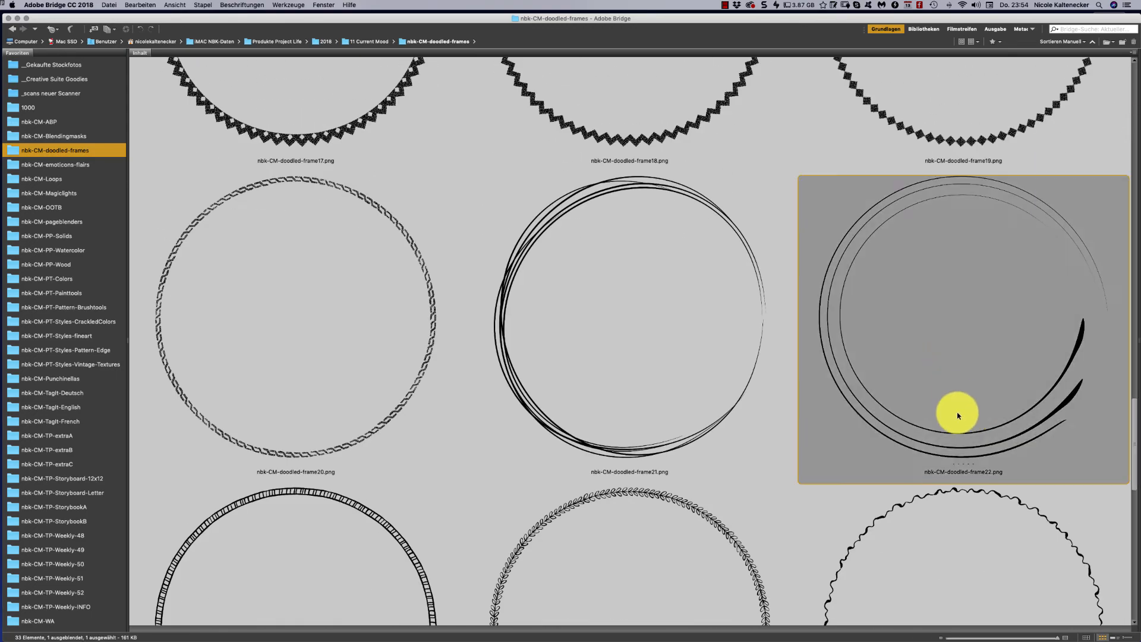
double_click(958, 416)
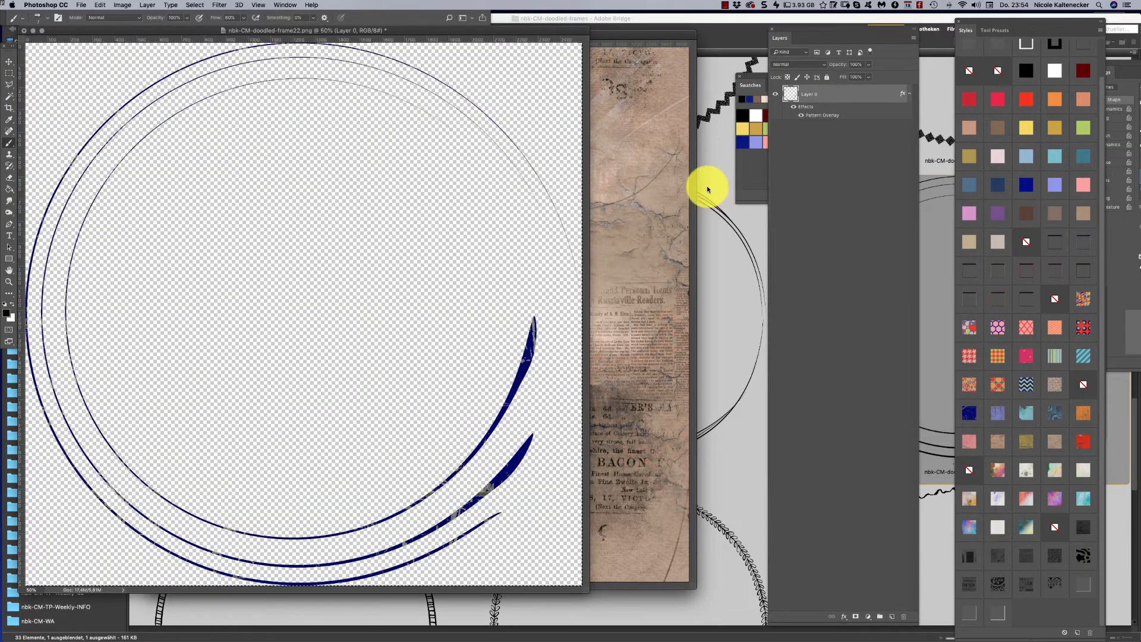
Step: Close the frame file without saving and paste the copied circle frame into the landscape page
key(super+w)
click(606, 209)
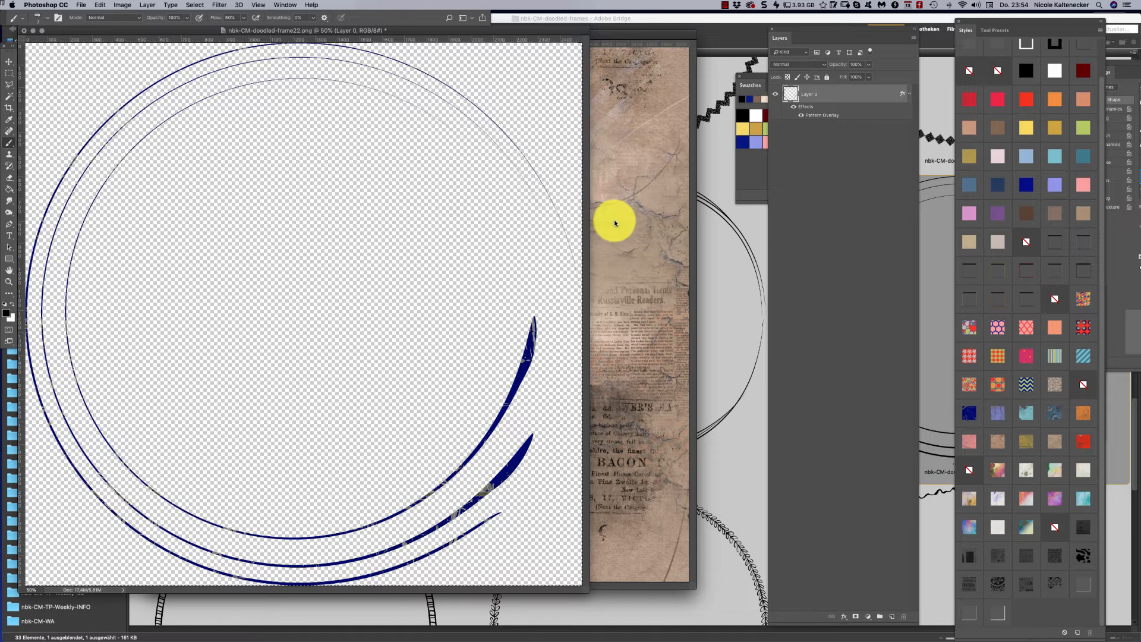
key(super+w)
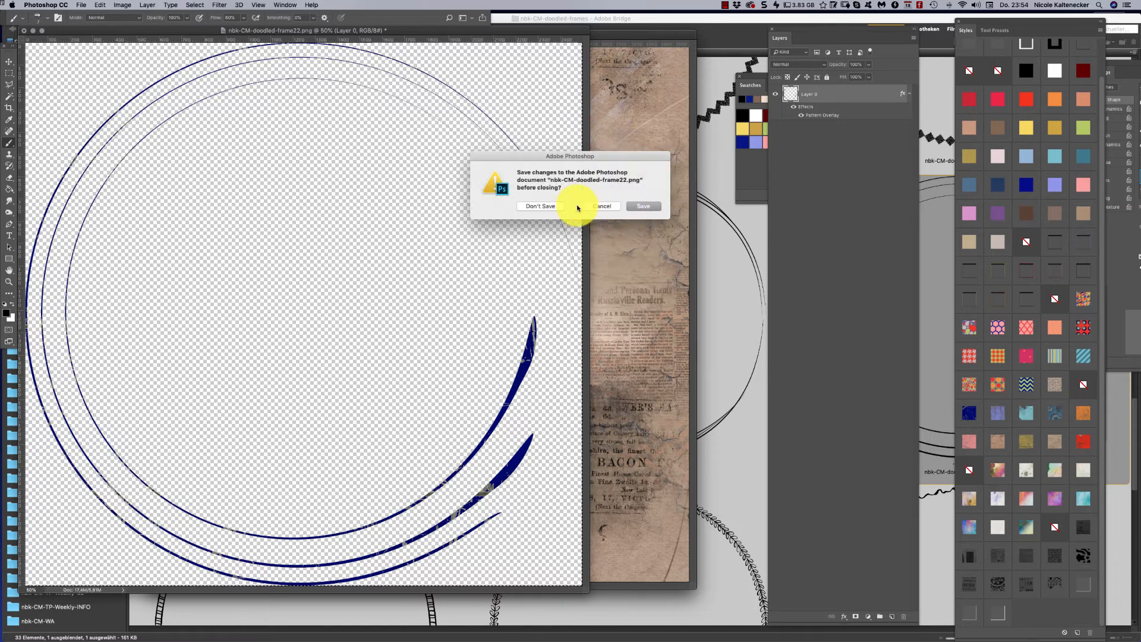
click(562, 206)
key(super+v)
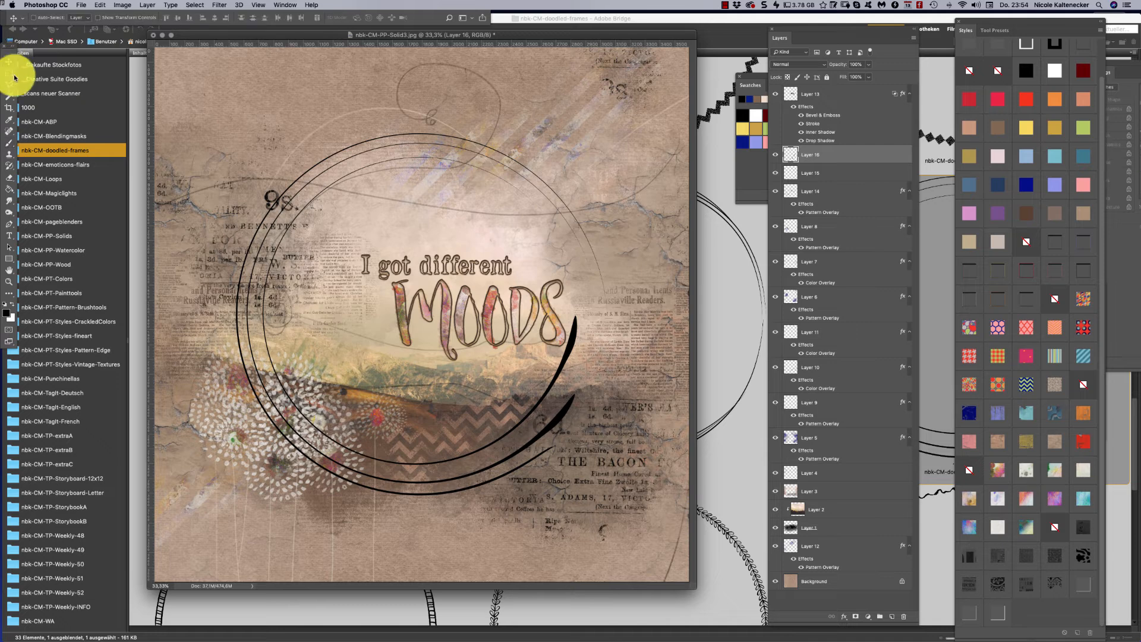
Step: Scale the circle frame to about 1660 px wide, position it around the lettering and move its layer directly below Layer 10
key(super+t)
drag(234, 134, 357, 252)
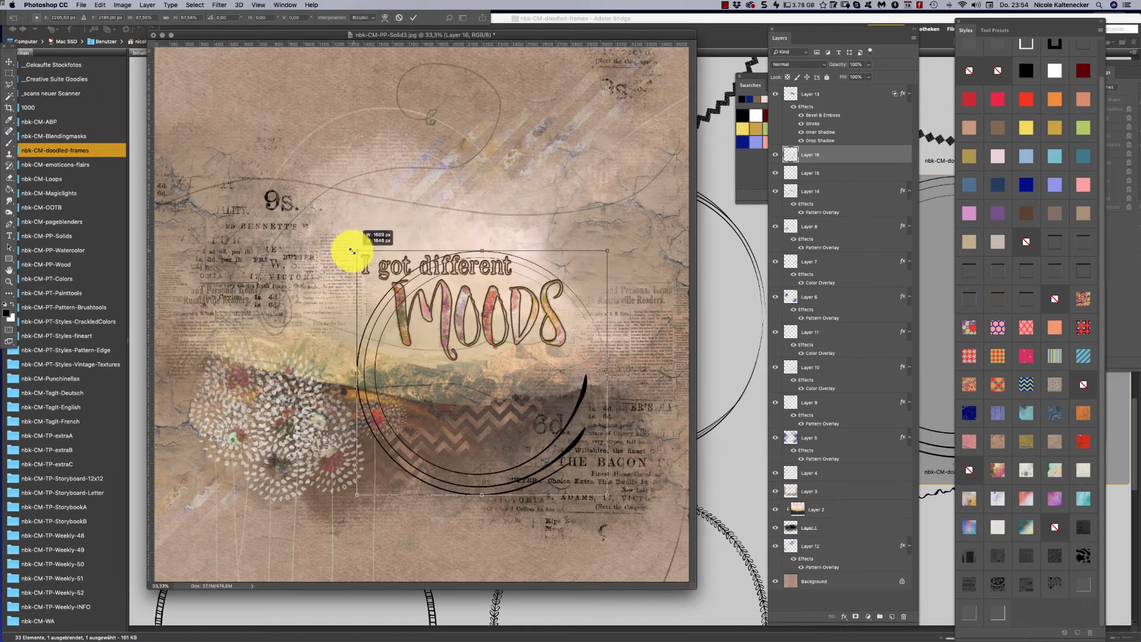
mouse_move(543, 299)
mouse_down()
mouse_move(541, 261)
mouse_move(540, 294)
mouse_up()
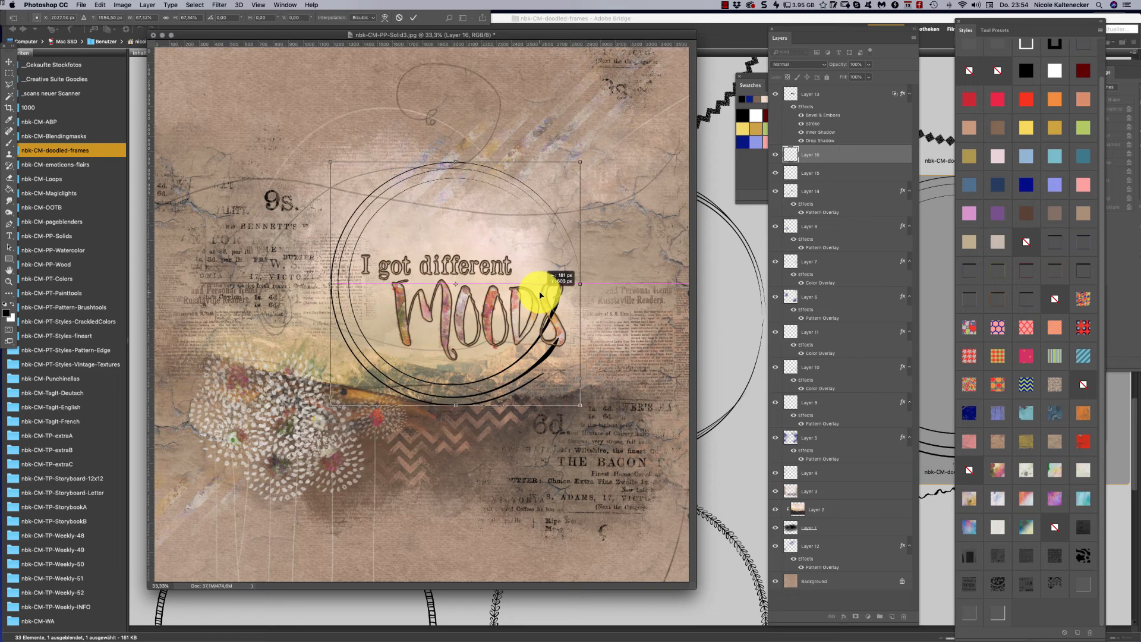
key(Return)
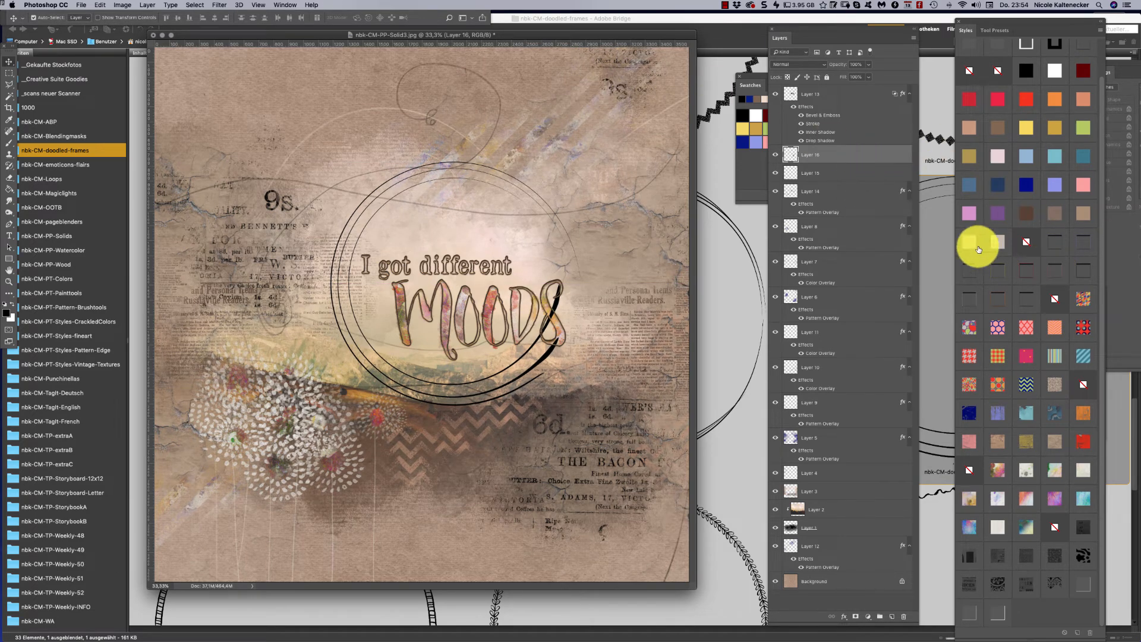
drag(853, 157, 841, 387)
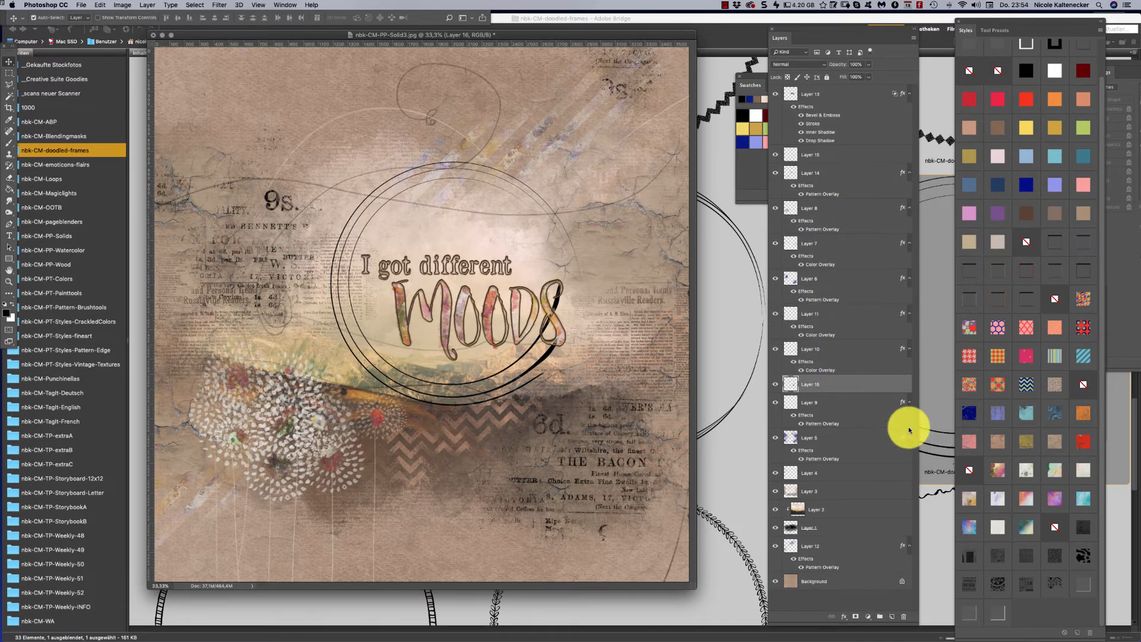
Step: Try beige, watercolour and dark pattern styles, then red, blue and gold outline styles on the circle frame
click(1052, 437)
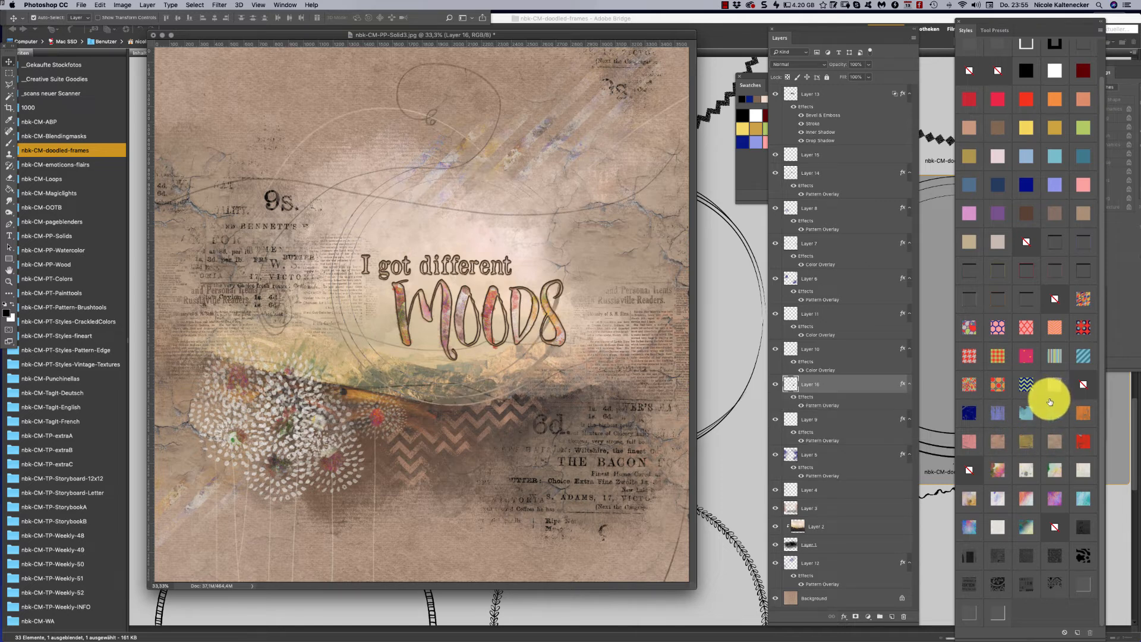
click(1030, 500)
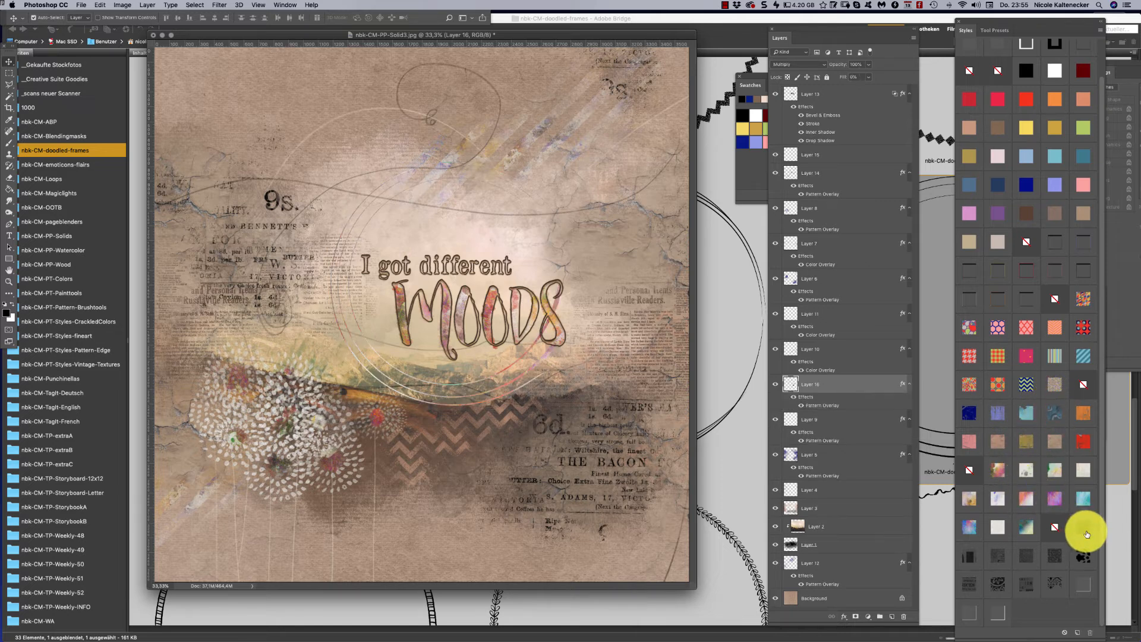
click(1082, 529)
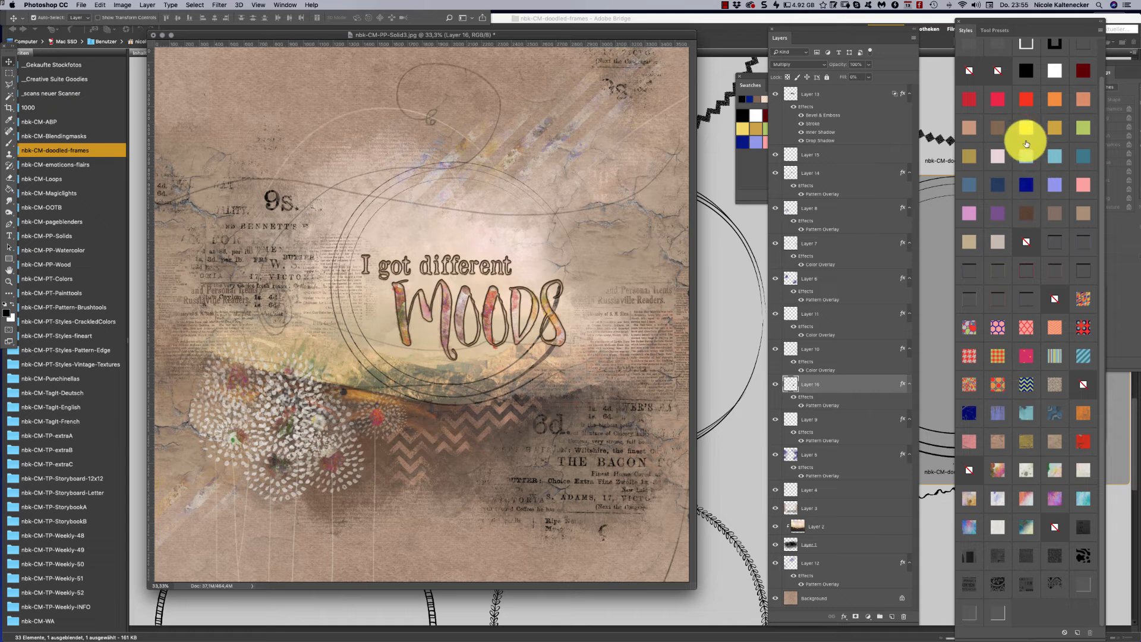
click(1027, 298)
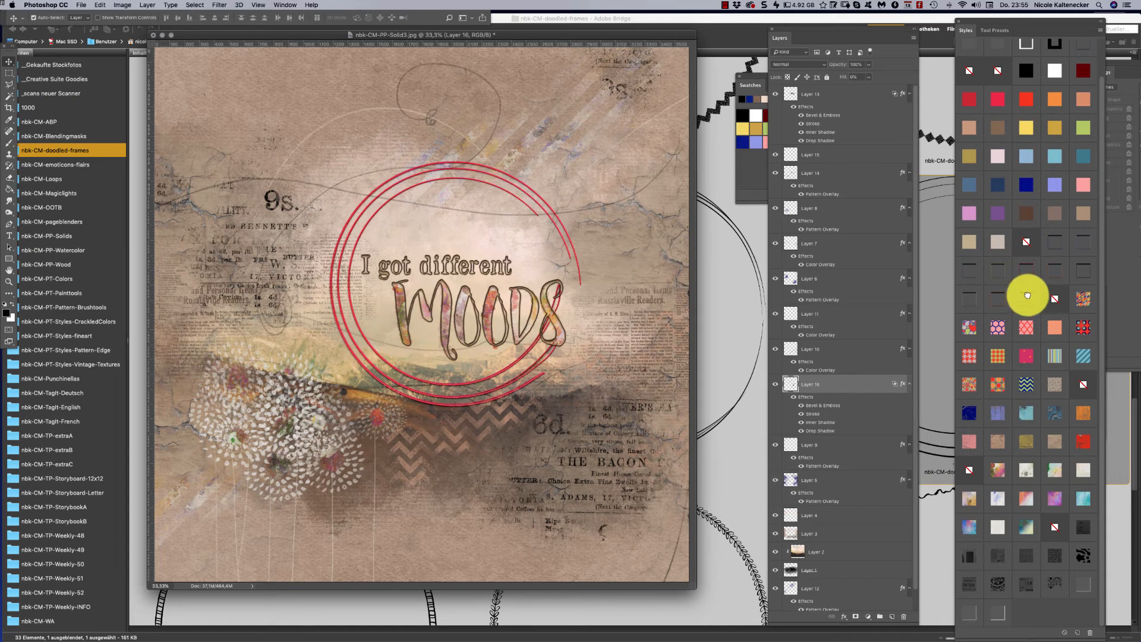
click(1028, 297)
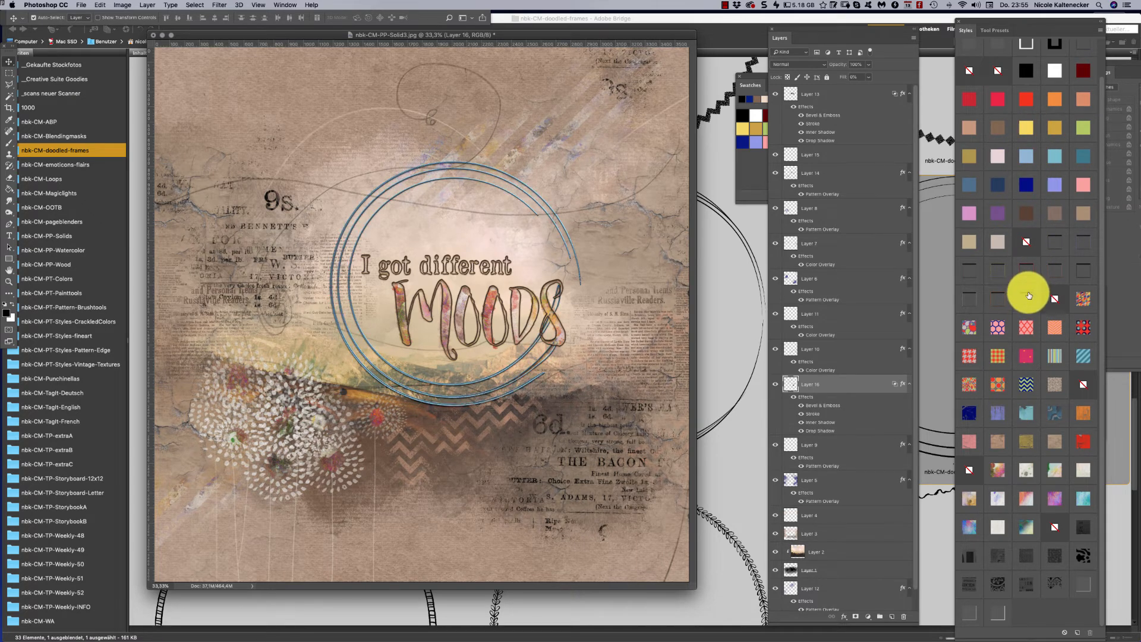
click(999, 296)
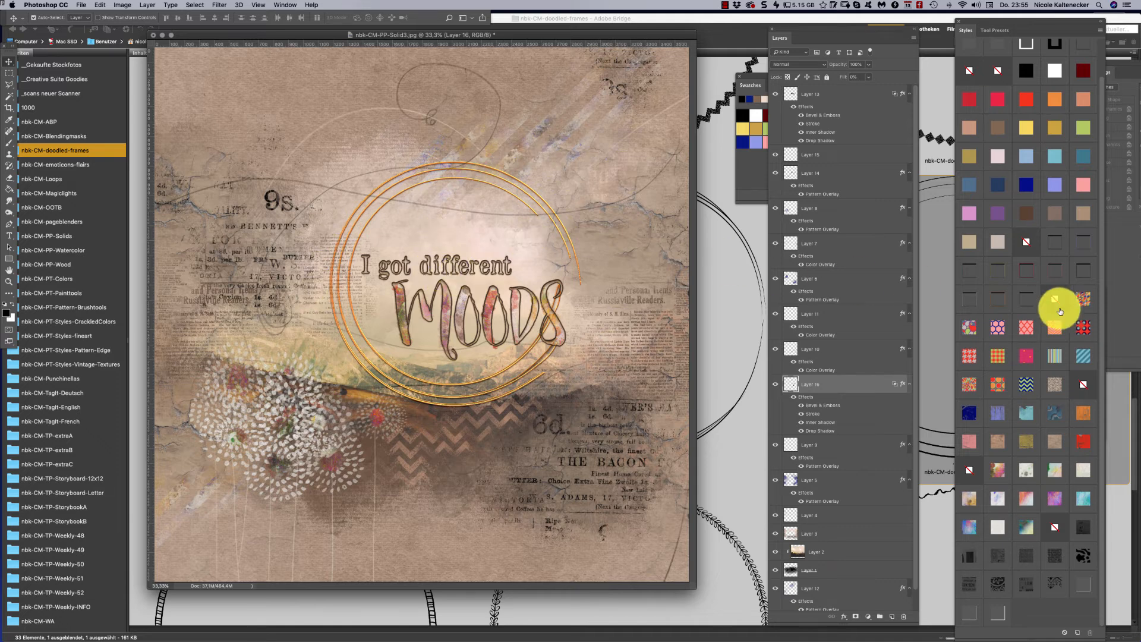
Step: Apply the dark brown bevelled outline style to the circle frame and rotate it about 31.5 degrees clockwise
click(1083, 271)
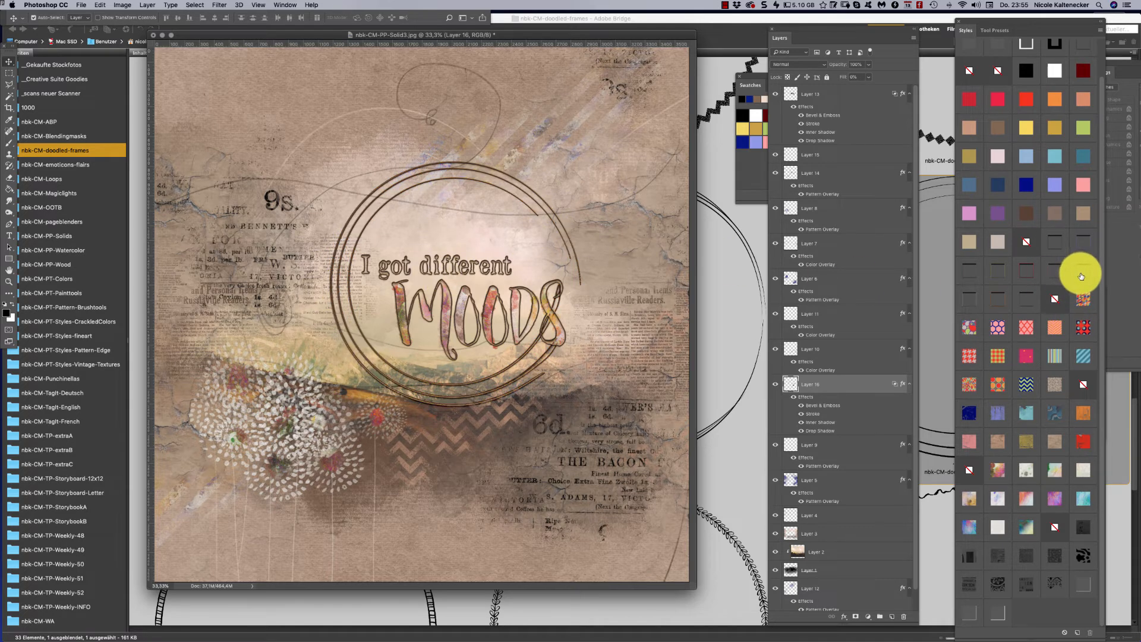
key(super+t)
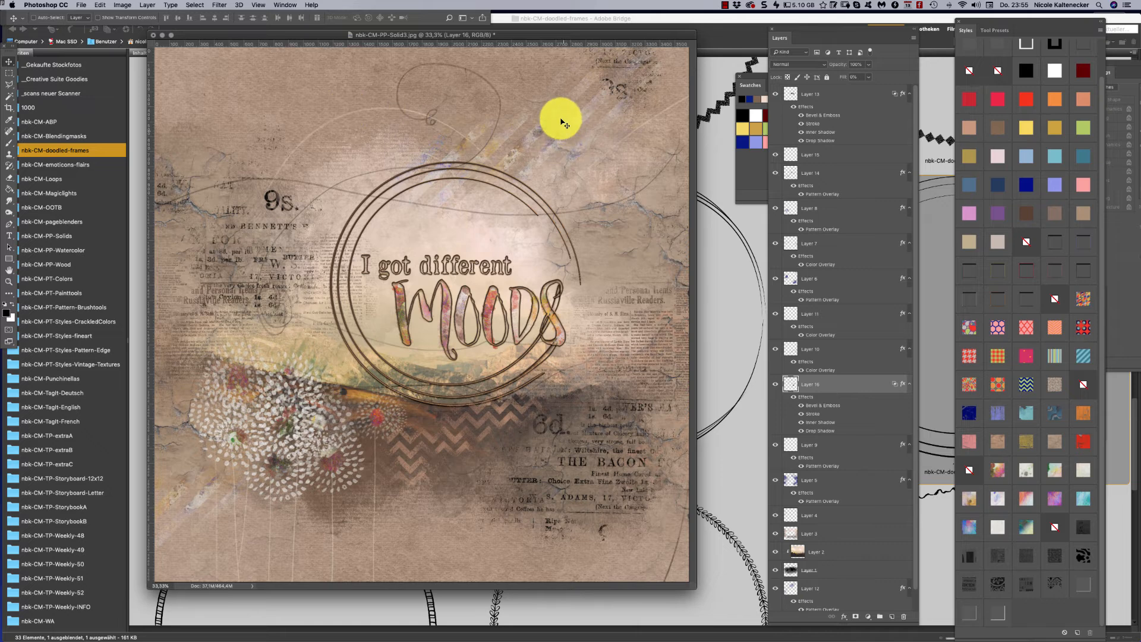
drag(597, 147, 609, 214)
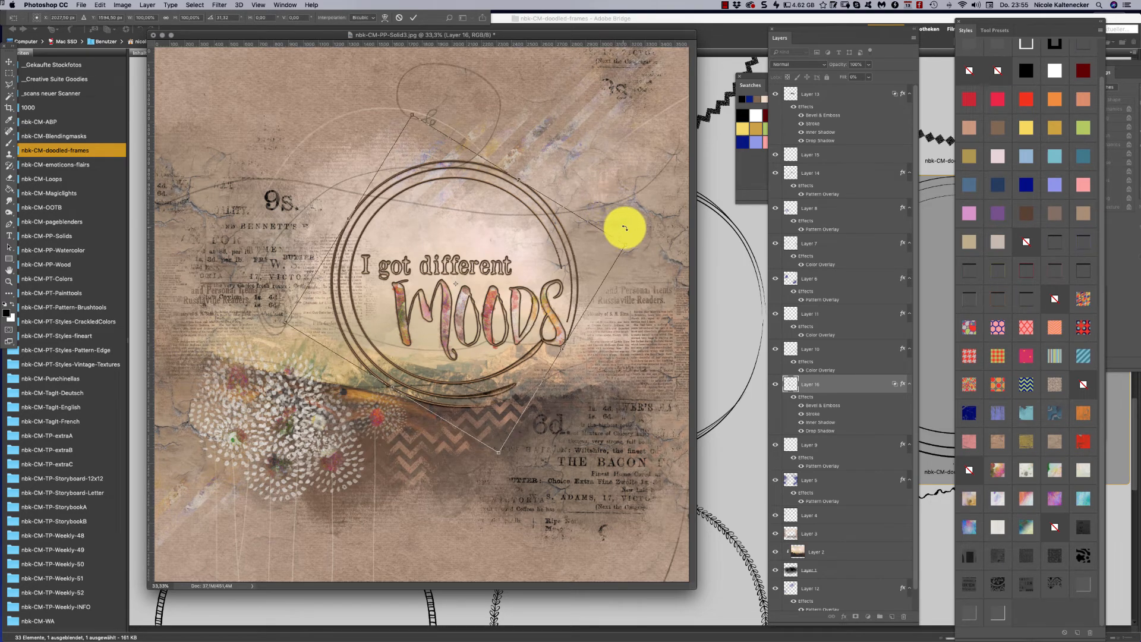
key(Return)
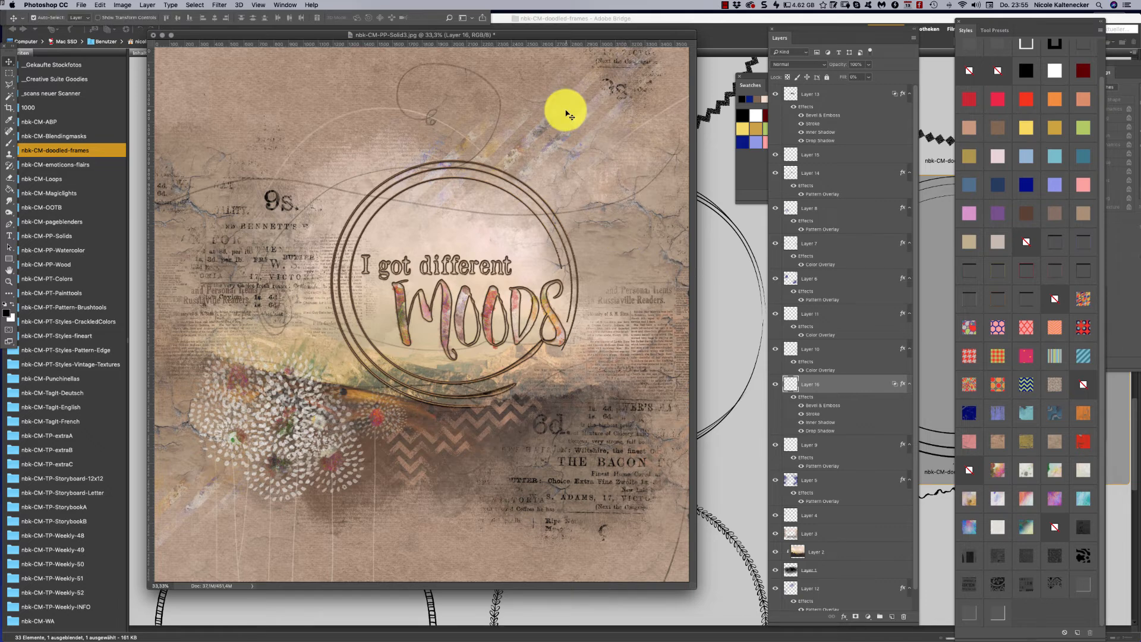
Step: Nudge the circle frame slightly downward around the lettering and check its placement on the whole page
key(shift+Down)
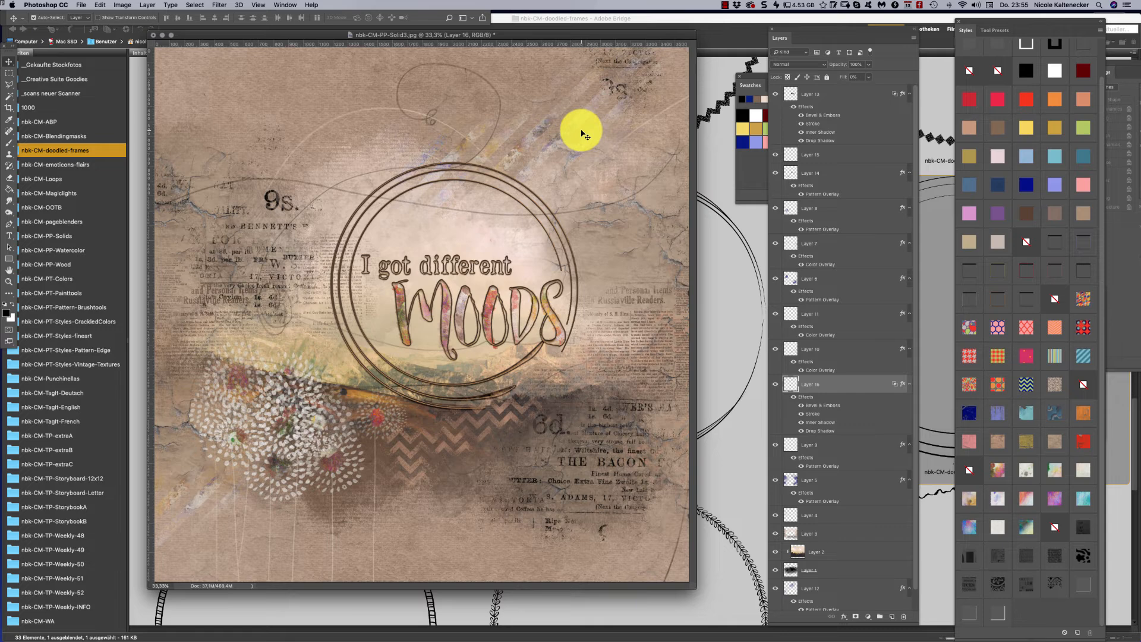
key(shift+Down)
key(shift+Down)
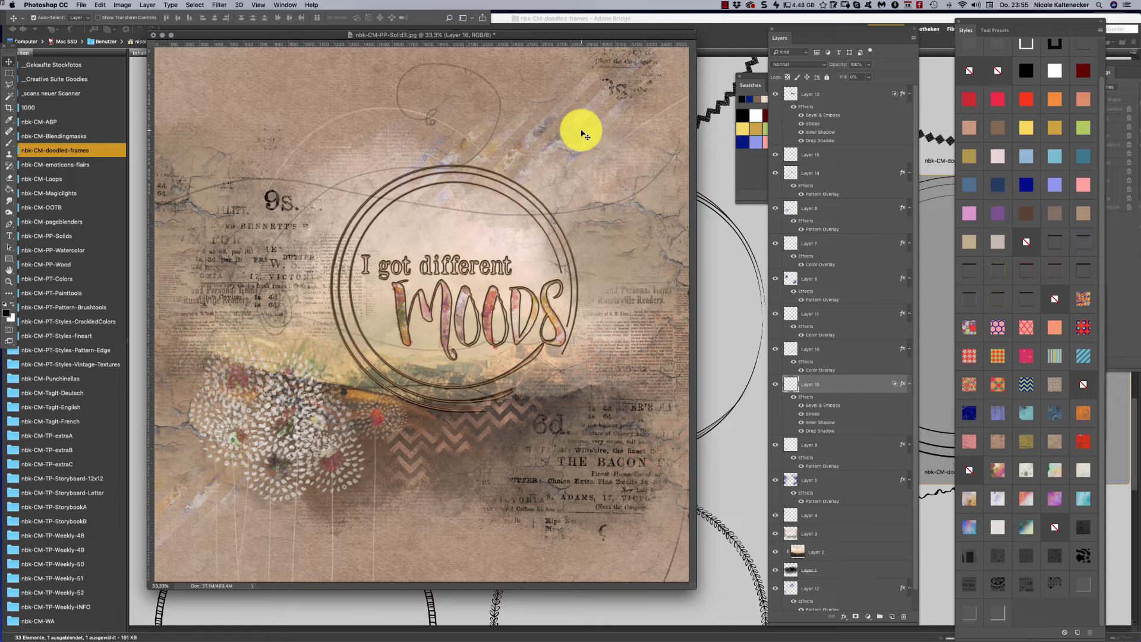
key(shift+Down)
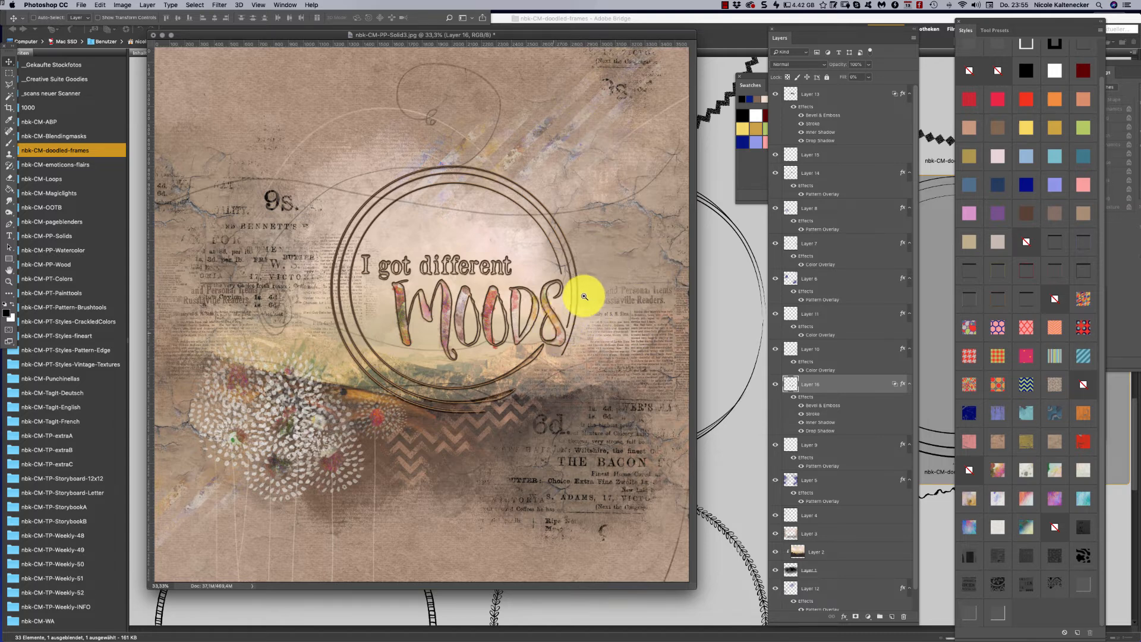
scroll(555, 321, up, 1)
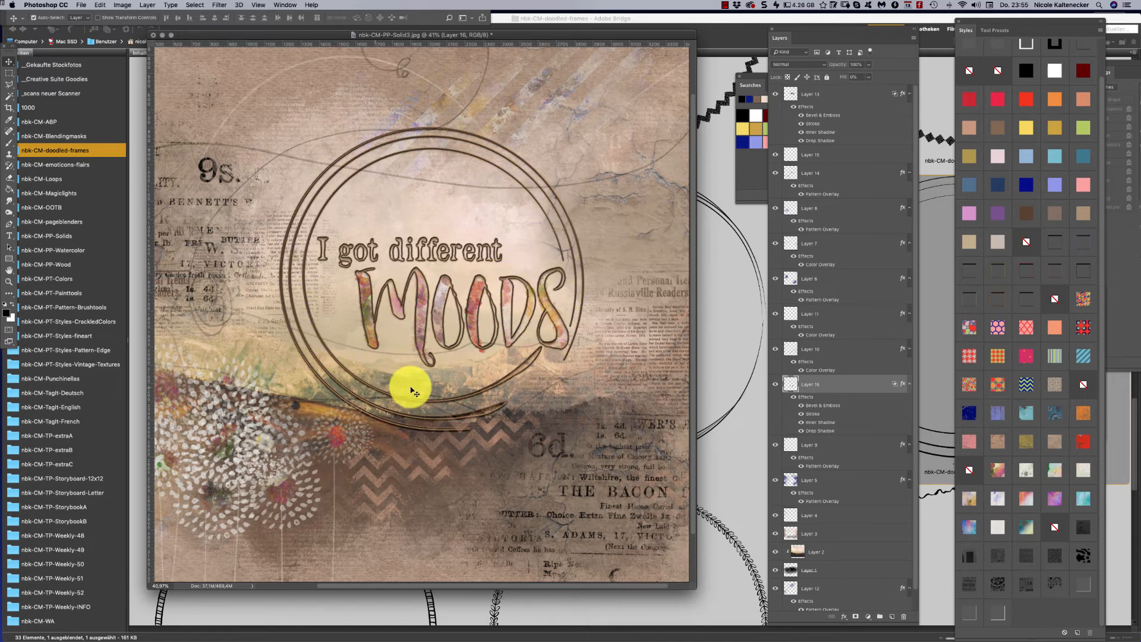
key(super+0)
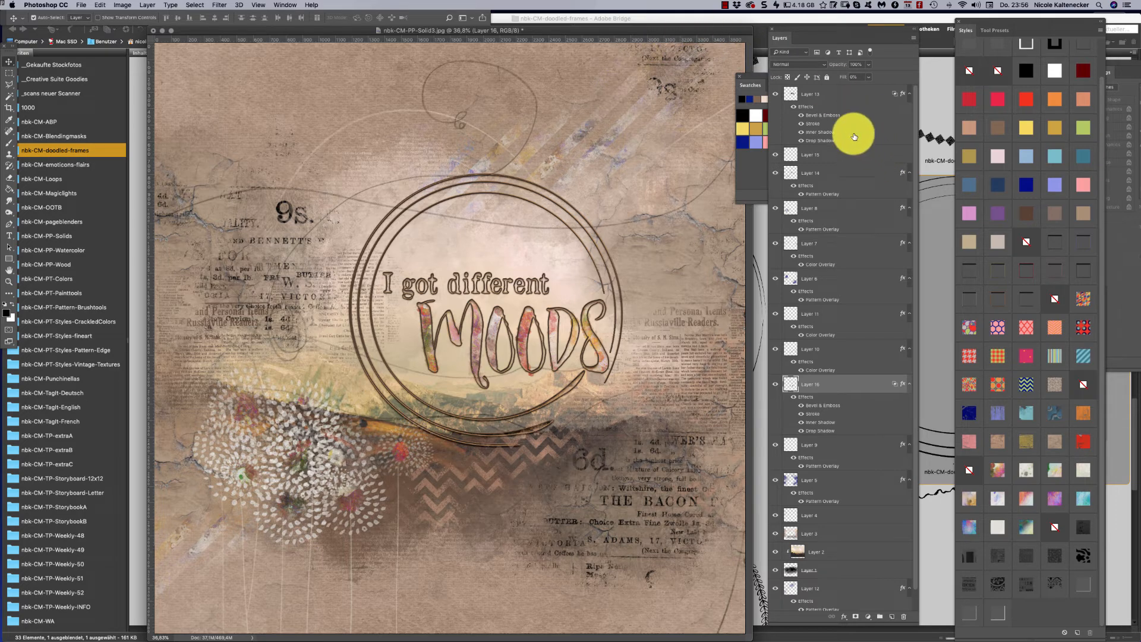
Step: Switch to Adobe Bridge and open nbk-CM-Loop-2 Shadow.png from the nbk-CM-Loops folder in Photoshop
click(943, 149)
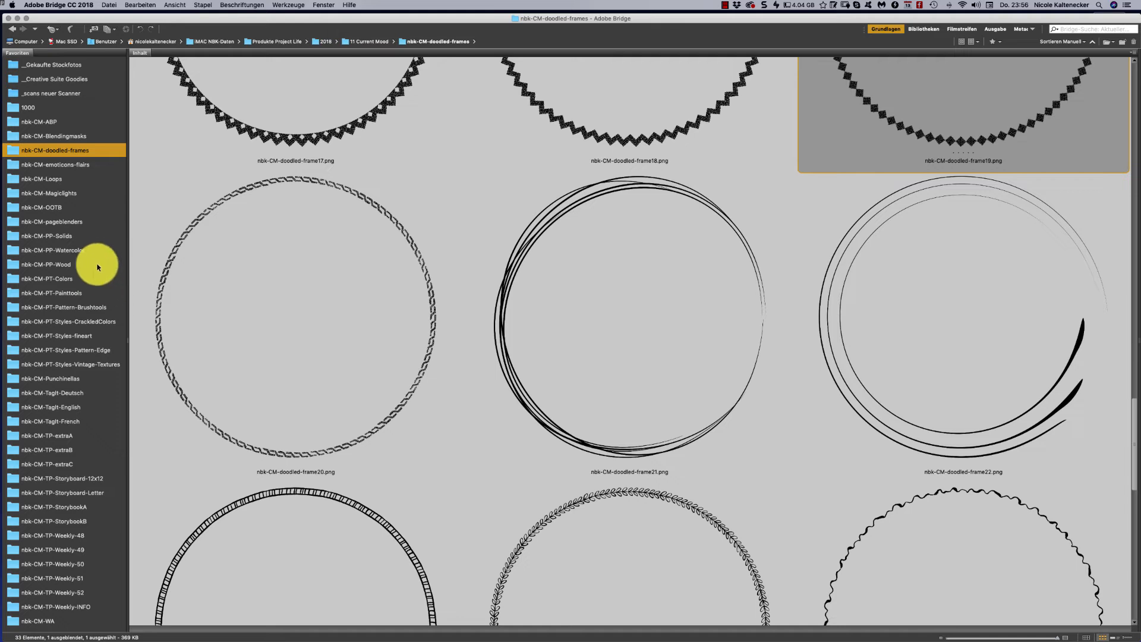
click(74, 179)
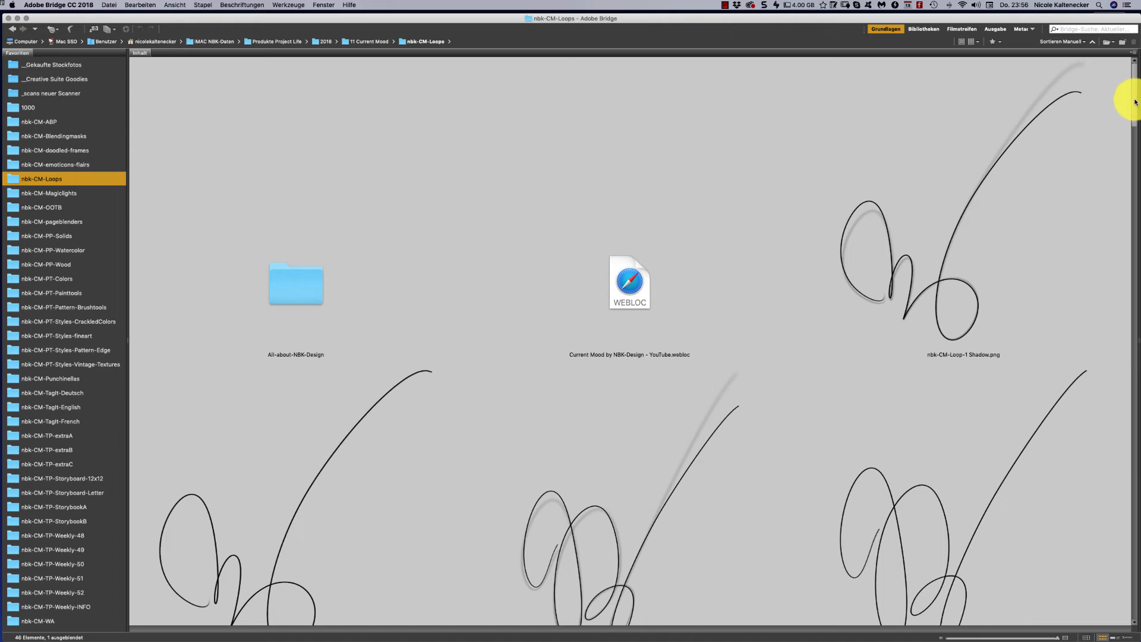
scroll(946, 287, down, 5)
click(945, 288)
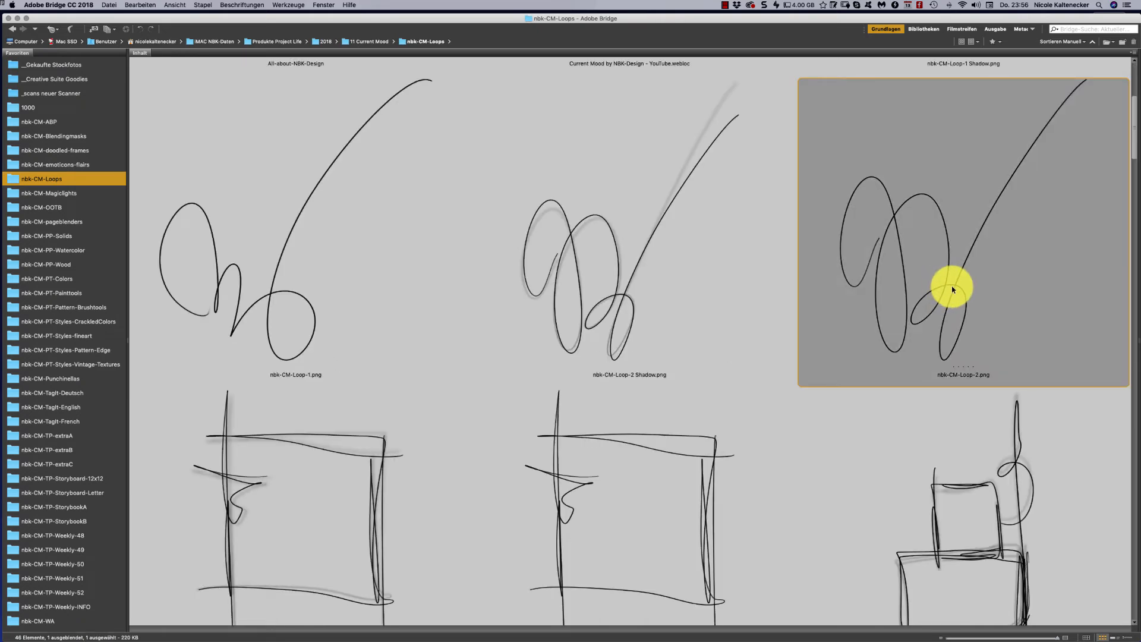
click(599, 291)
key(super+Tab)
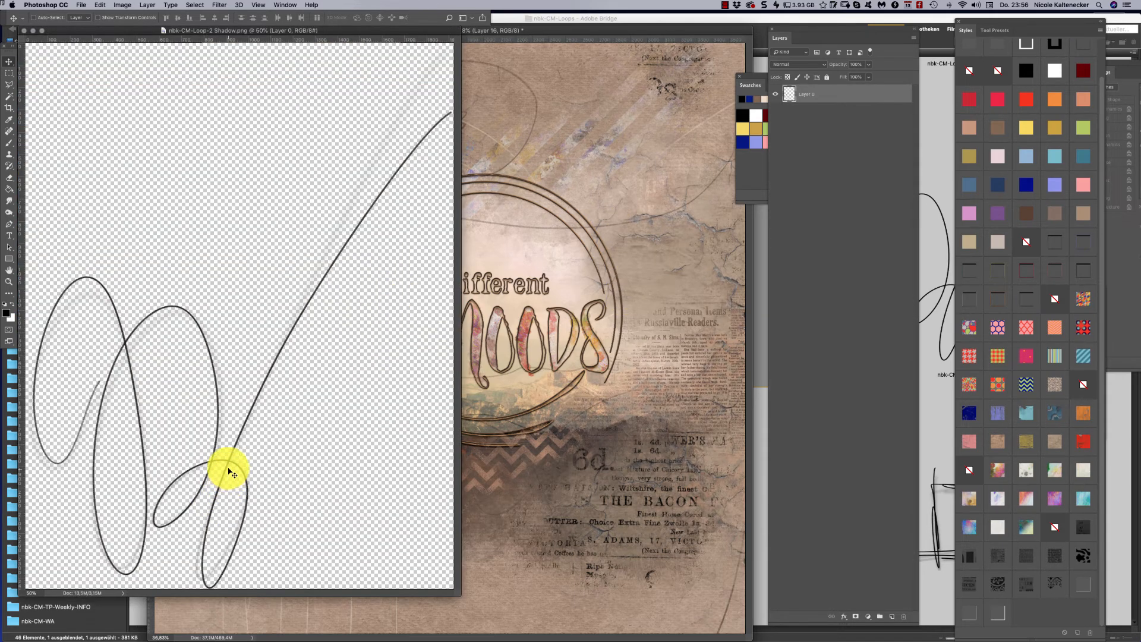
Step: Add the loop to the page as the topmost layer, shrink it over the circle frame's lower right edge, and close its source file
drag(230, 469, 526, 102)
key(super+shift+bracketright)
key(super+t)
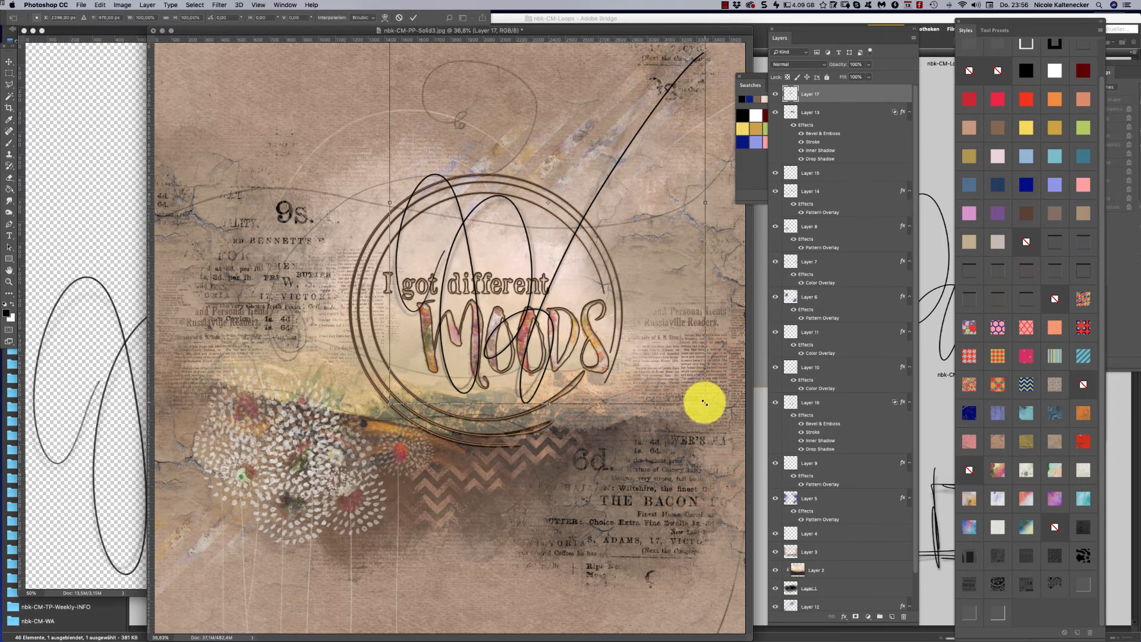
drag(704, 402, 594, 446)
key(Return)
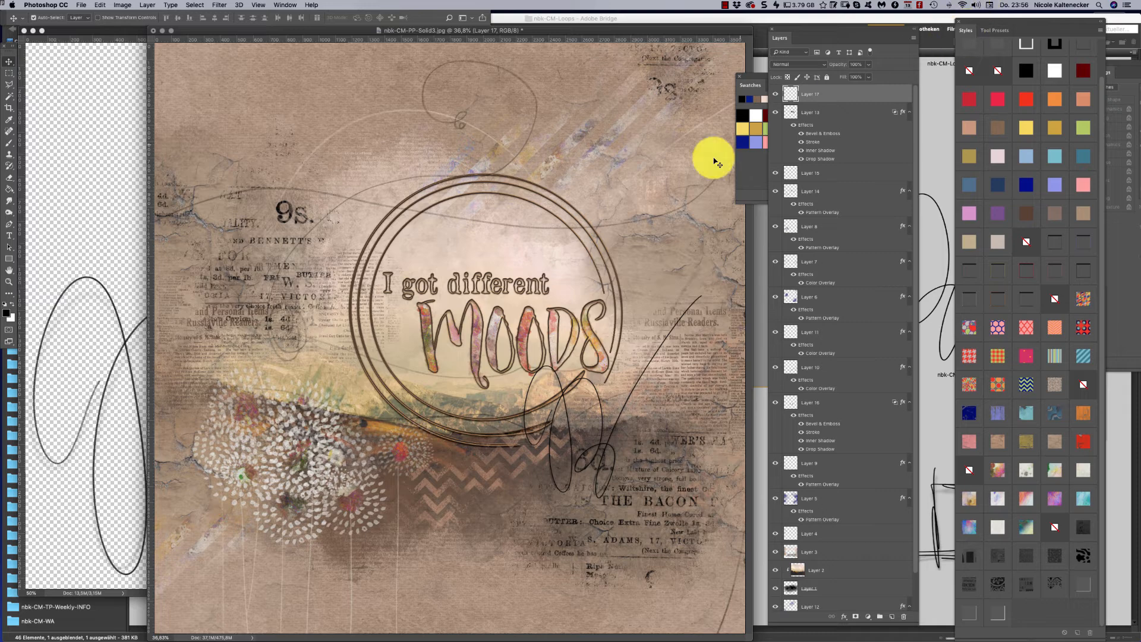
click(95, 337)
key(super+w)
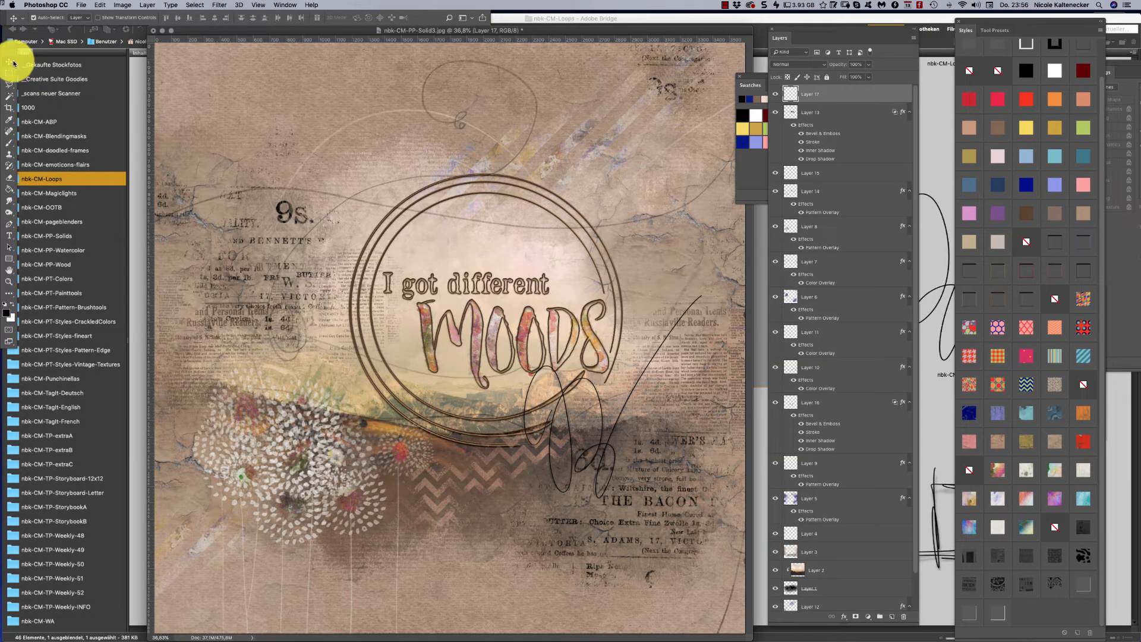
Step: Open nbk-CM-ABP-arrow.png from Bridge's nbk-CM-ABP folder, add the arrow to the page and scale it down
click(91, 126)
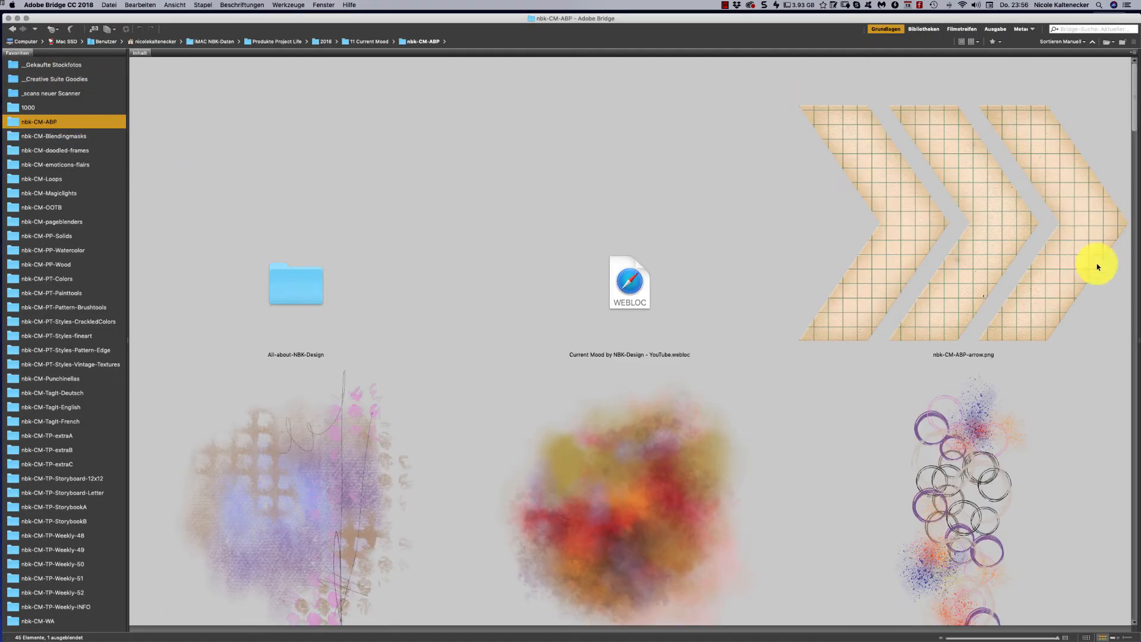
double_click(1084, 173)
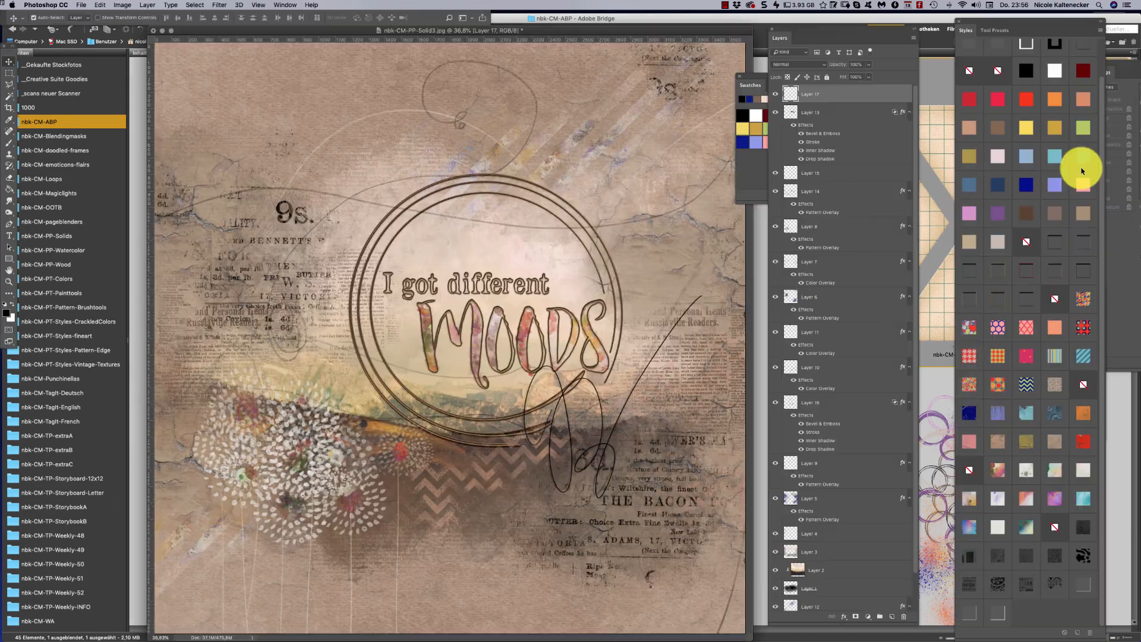
drag(425, 355, 463, 453)
key(super+t)
drag(507, 417, 405, 486)
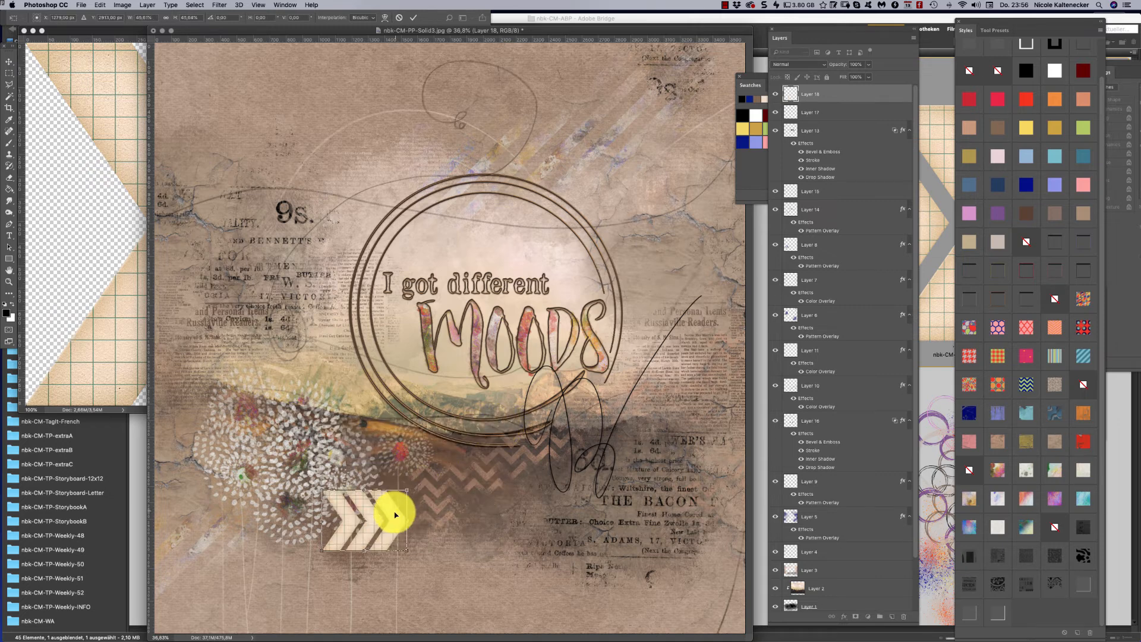
key(Return)
Step: Place the arrow under the circle frame's lower edge with its layer directly below Layer 5, and close the arrow source file
drag(395, 527, 522, 462)
drag(858, 97, 833, 509)
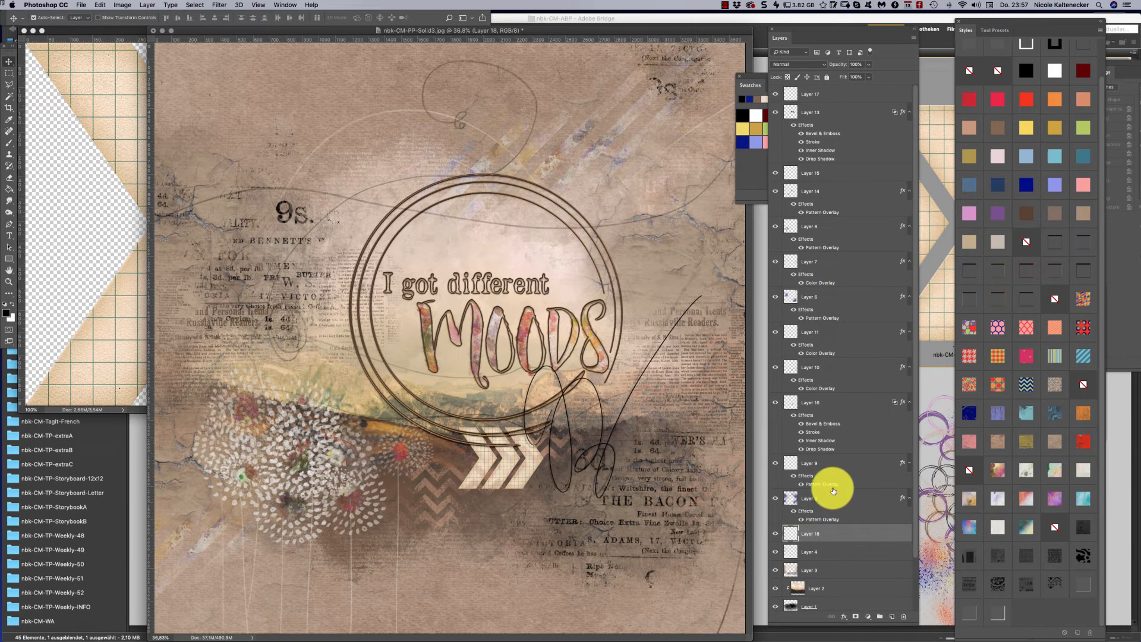
drag(512, 466, 538, 466)
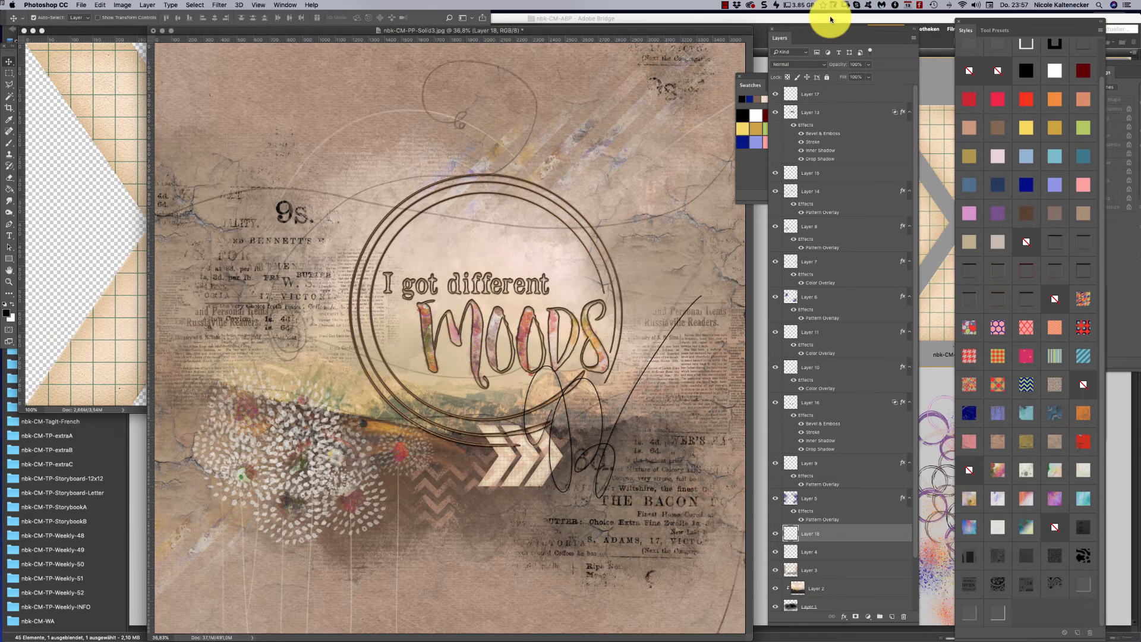
click(140, 178)
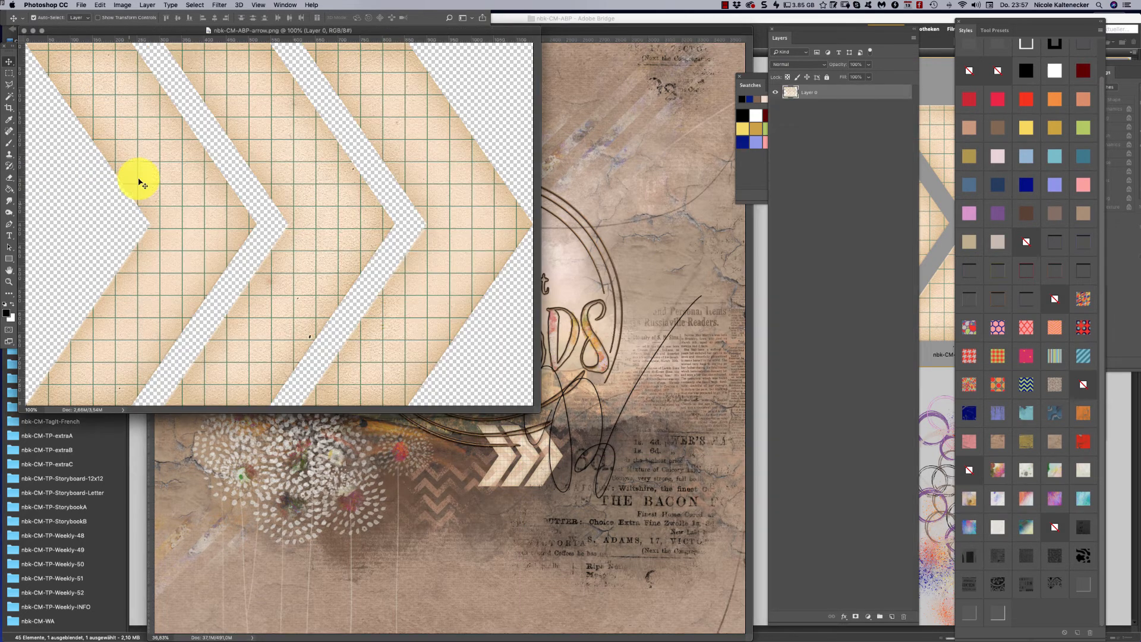
click(234, 132)
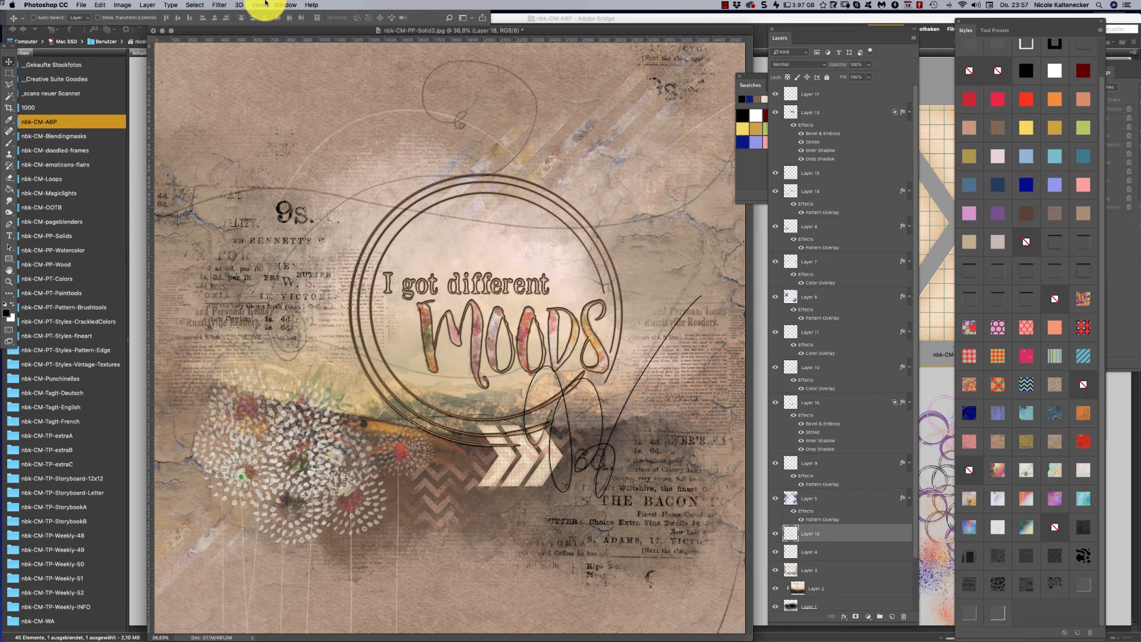
Step: Open nbk-CM-ABP-ArtsyBit-7.png from Bridge's nbk-CM-ABP folder, paste it into the page above the arrow layer and close its file
click(138, 275)
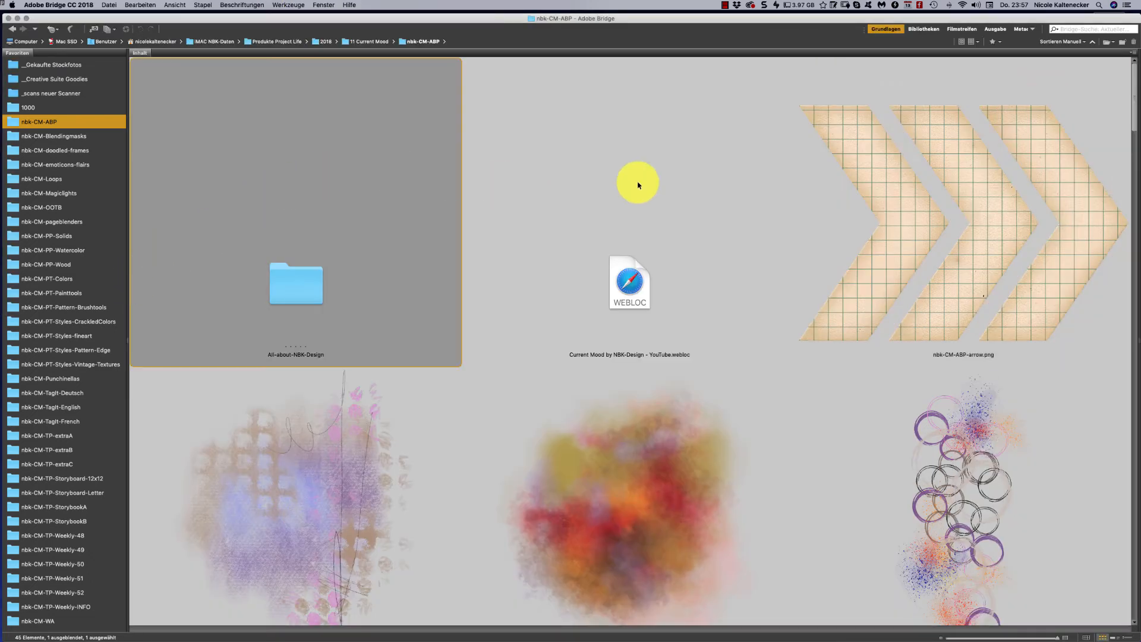
drag(1136, 104, 1121, 199)
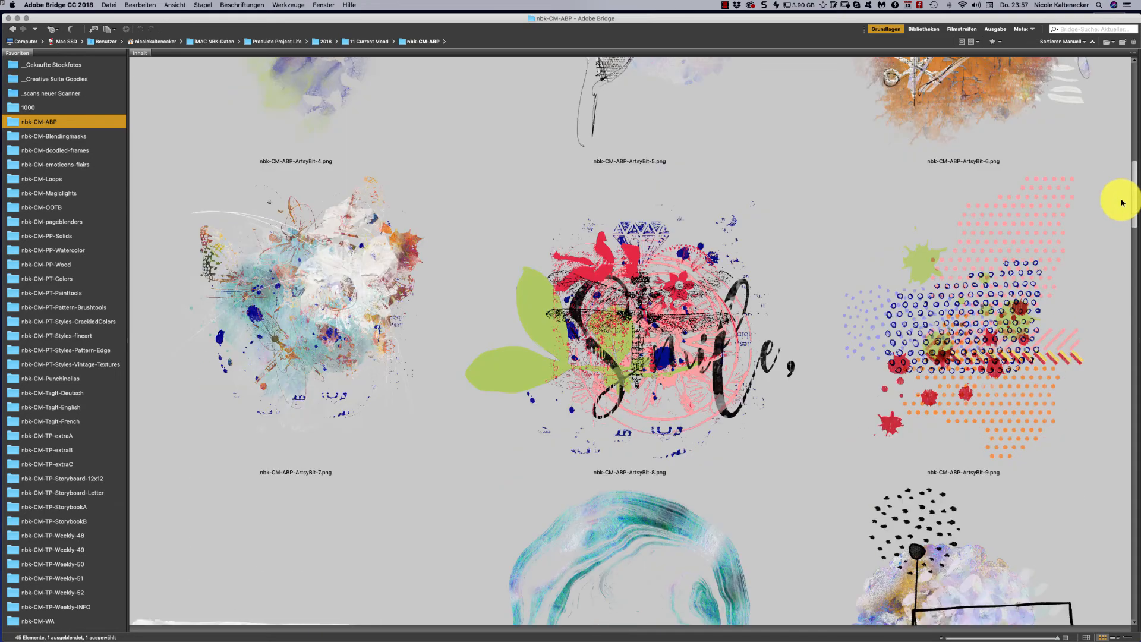
double_click(340, 294)
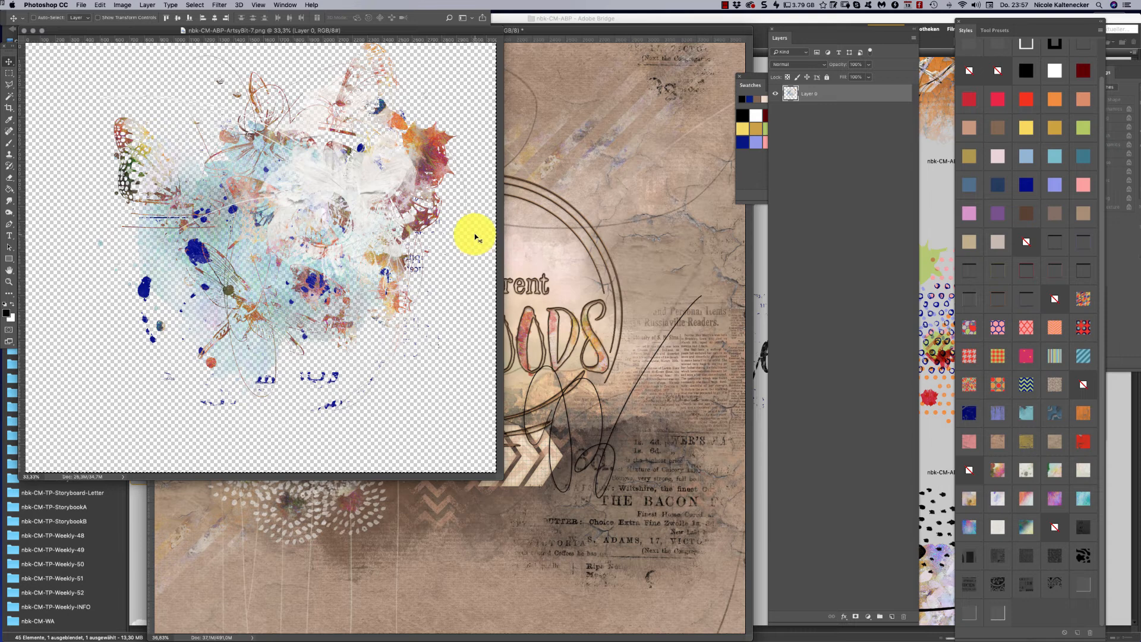
key(super+w)
key(super+v)
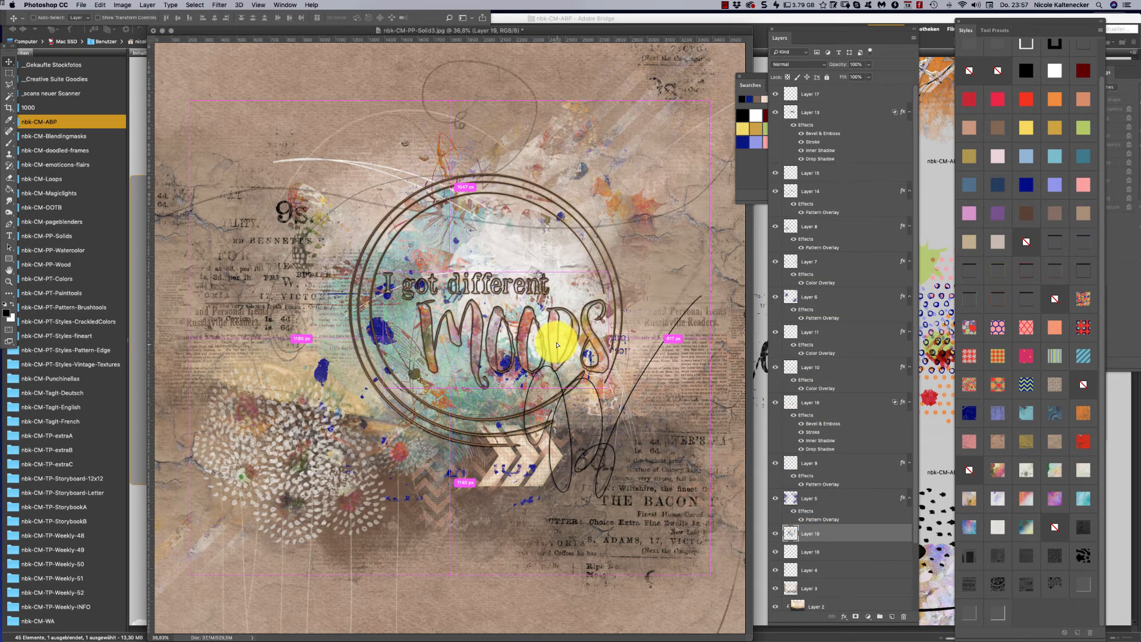
Step: Move the ArtsyBit artwork to the page's upper left area and apply the off-white pattern style after trying the colourful watercolour one
drag(469, 295, 316, 301)
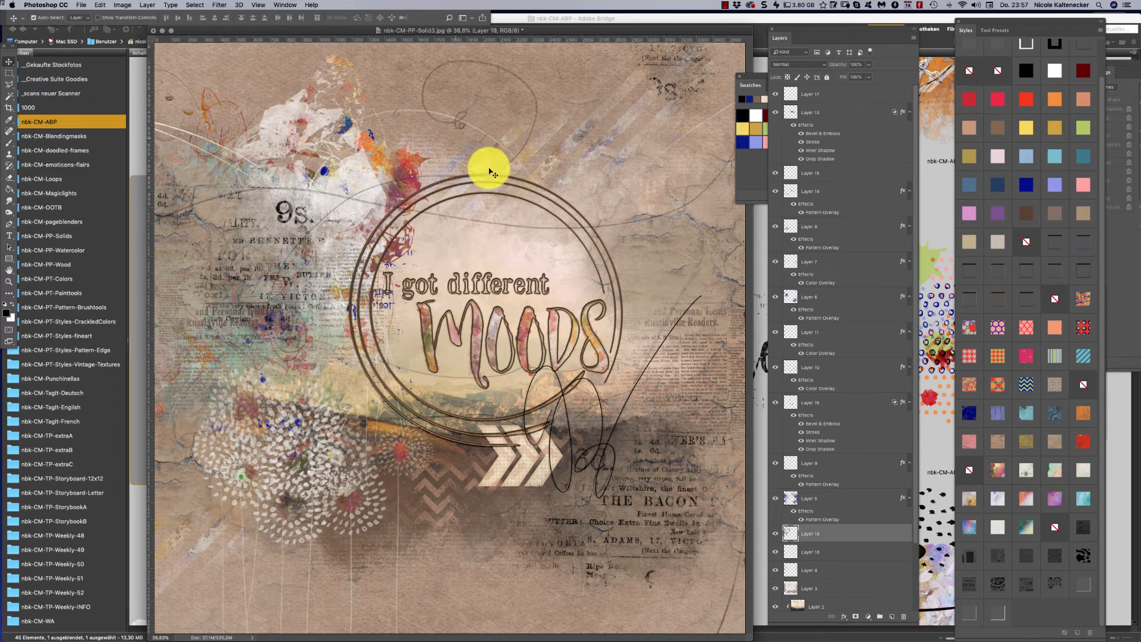
click(1003, 466)
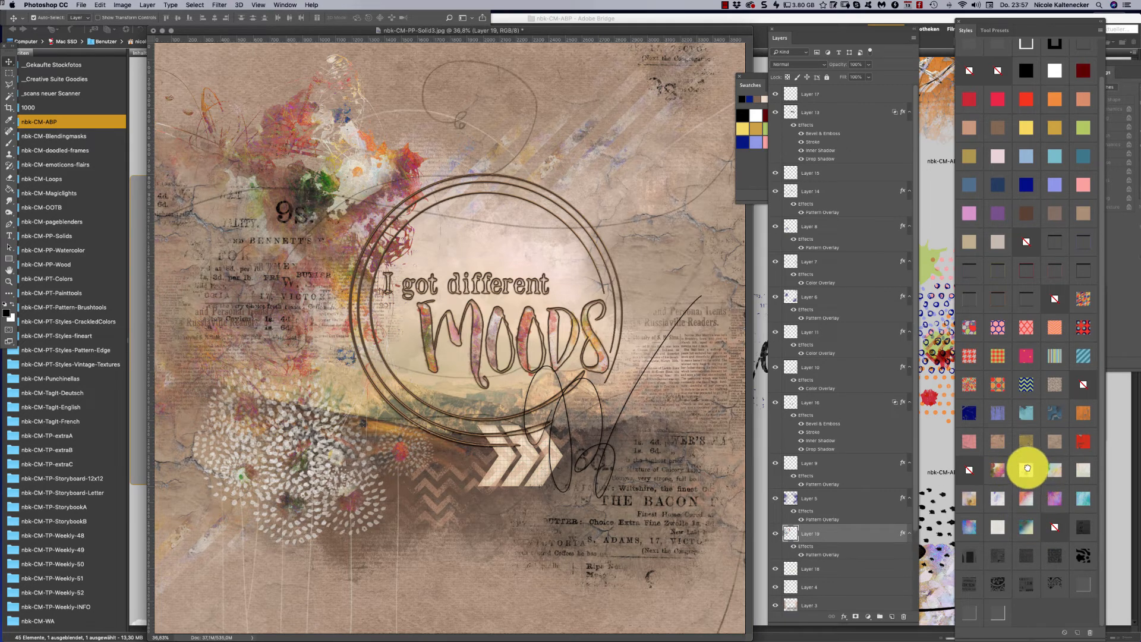
click(1030, 468)
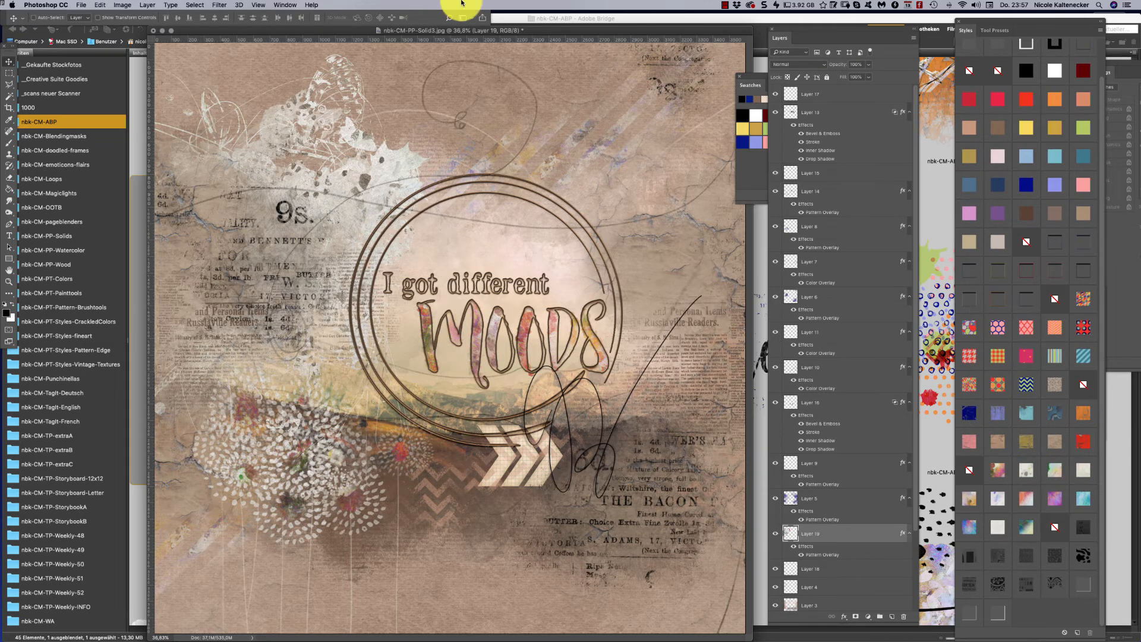
Step: Duplicate the off-white splatter layer and transform the copy into the page's lower right corner beside the arrow
key(ctrl+j)
key(ctrl+t)
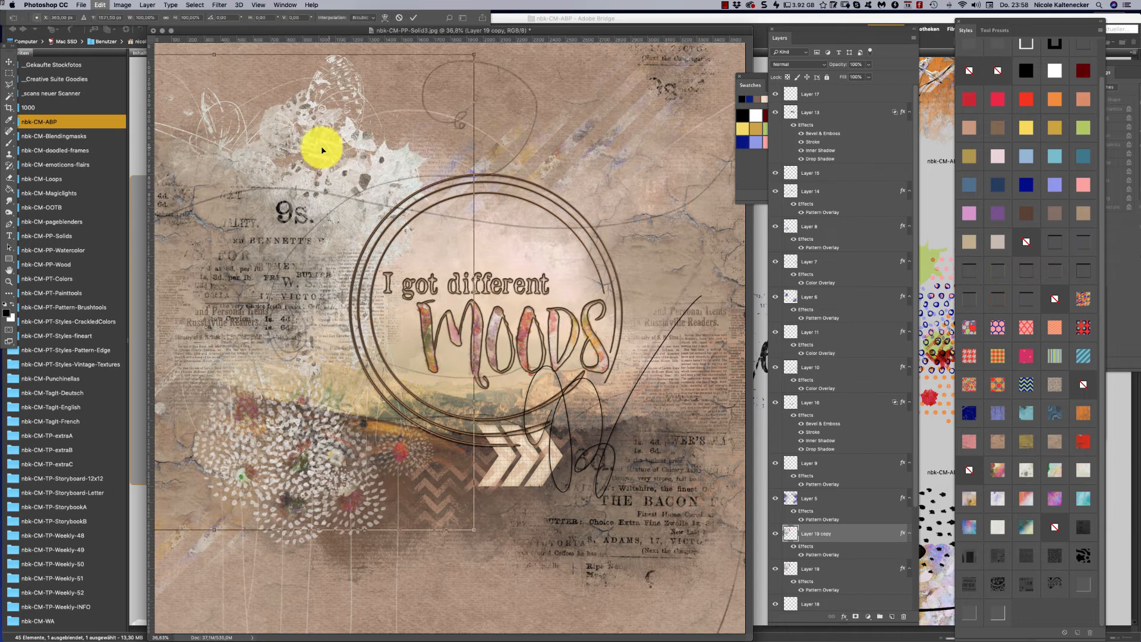
drag(691, 443, 739, 460)
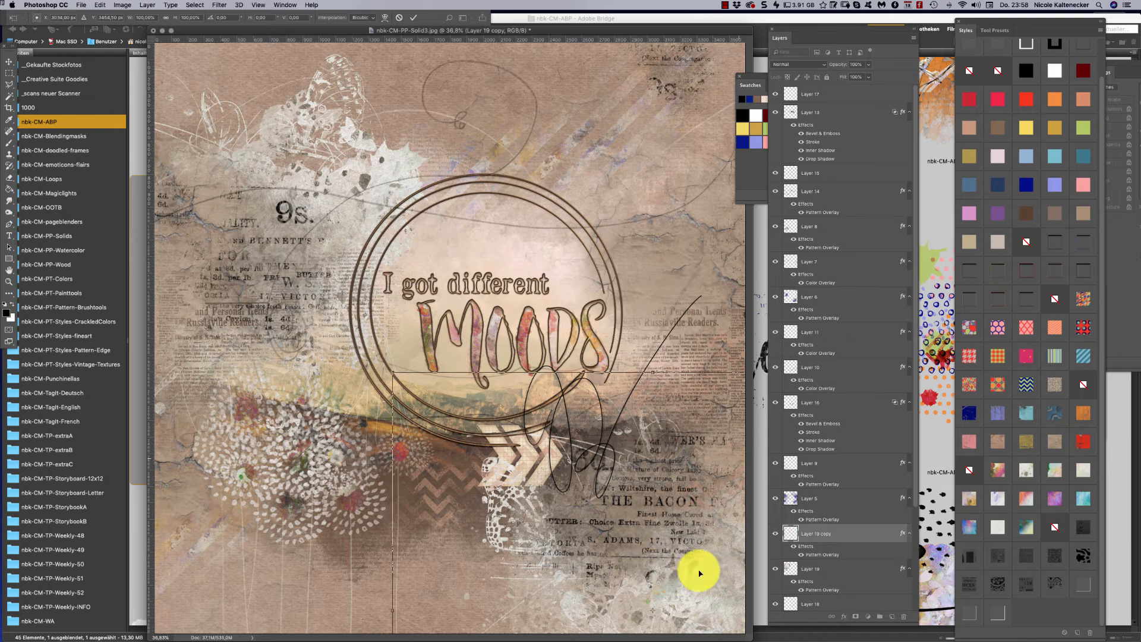
drag(725, 547, 708, 585)
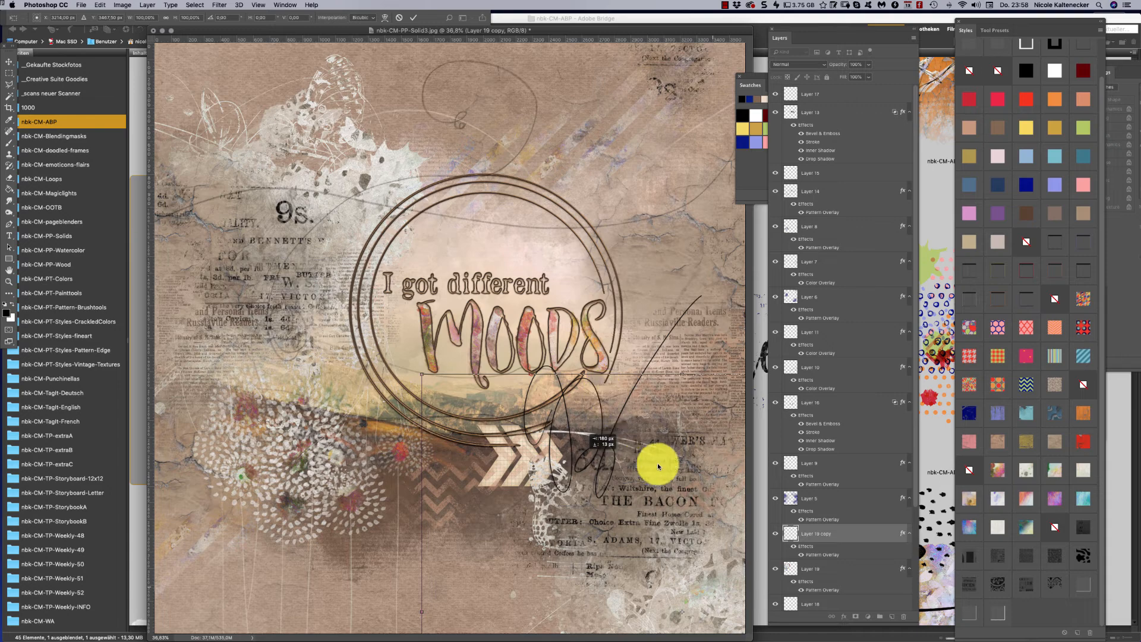
drag(658, 466, 659, 468)
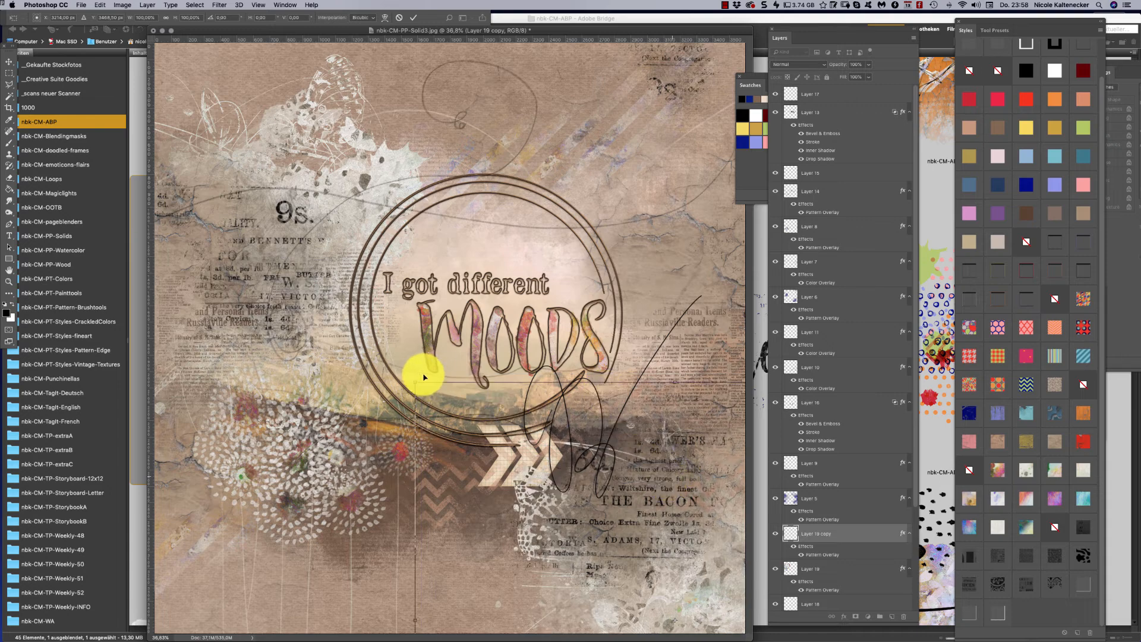
drag(416, 385, 411, 383)
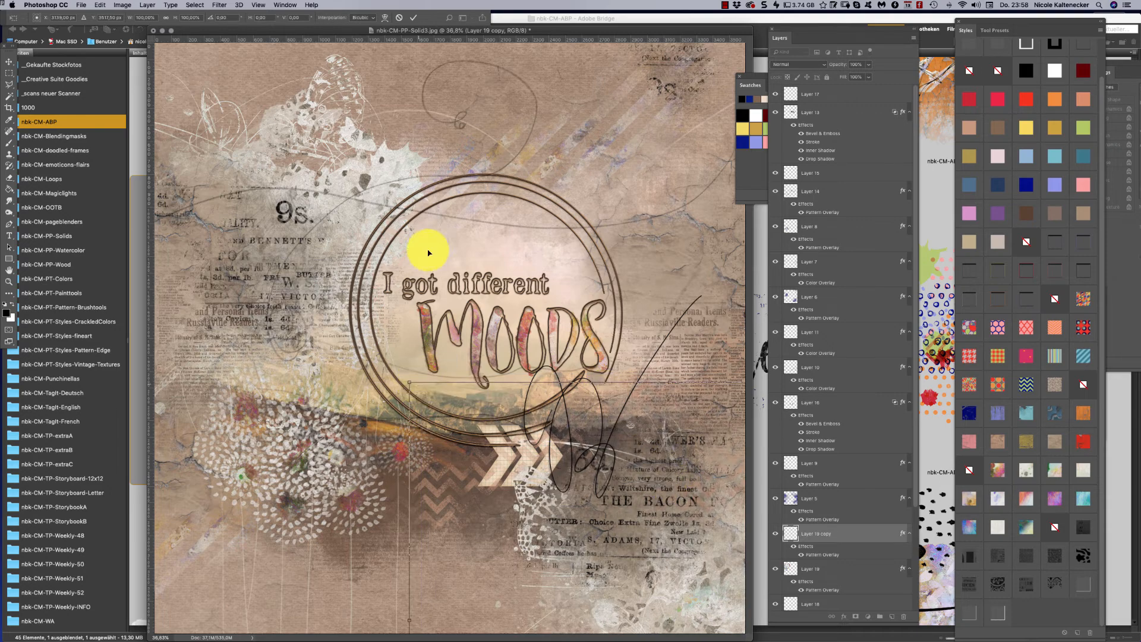
key(Return)
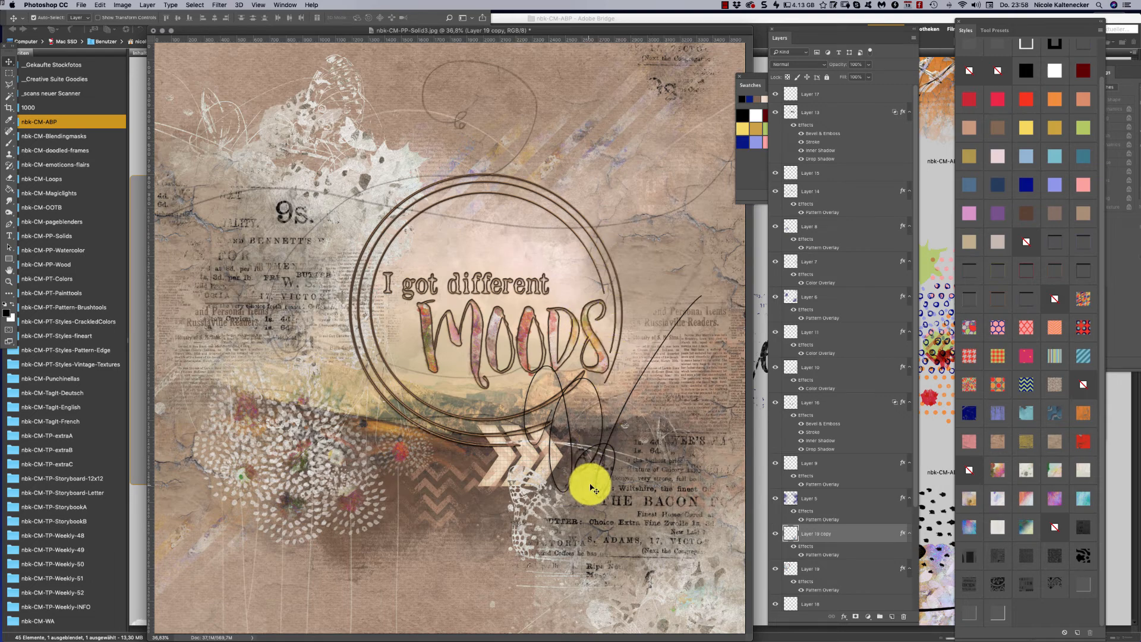
Step: Nudge the black loop on Layer 17 slightly downward over the circle frame's lower right edge
click(603, 449)
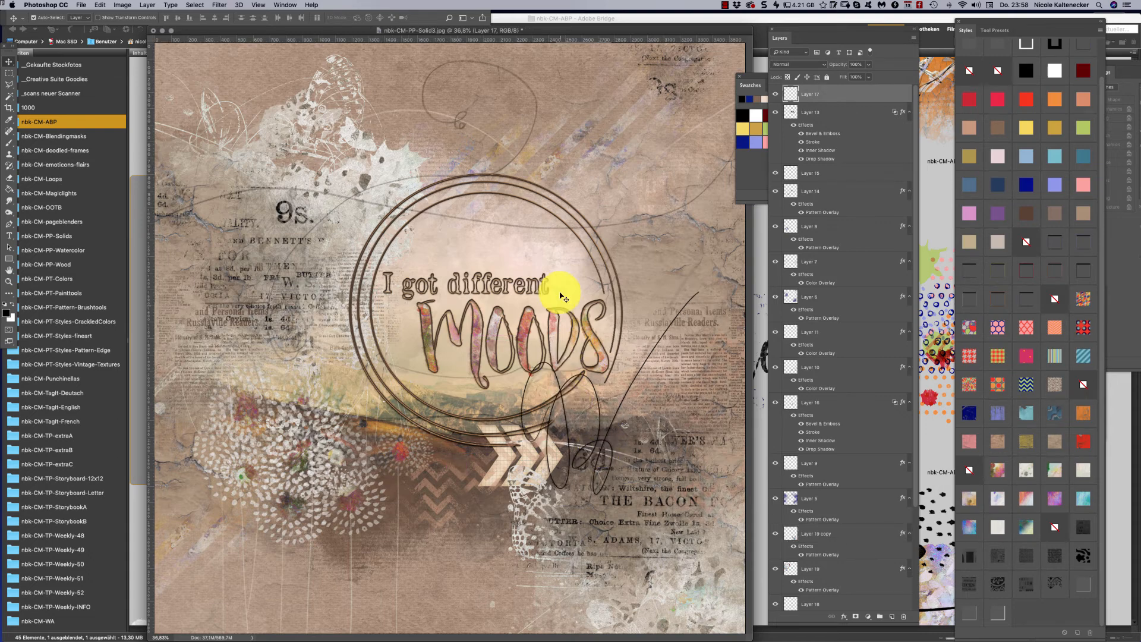
drag(599, 450, 598, 458)
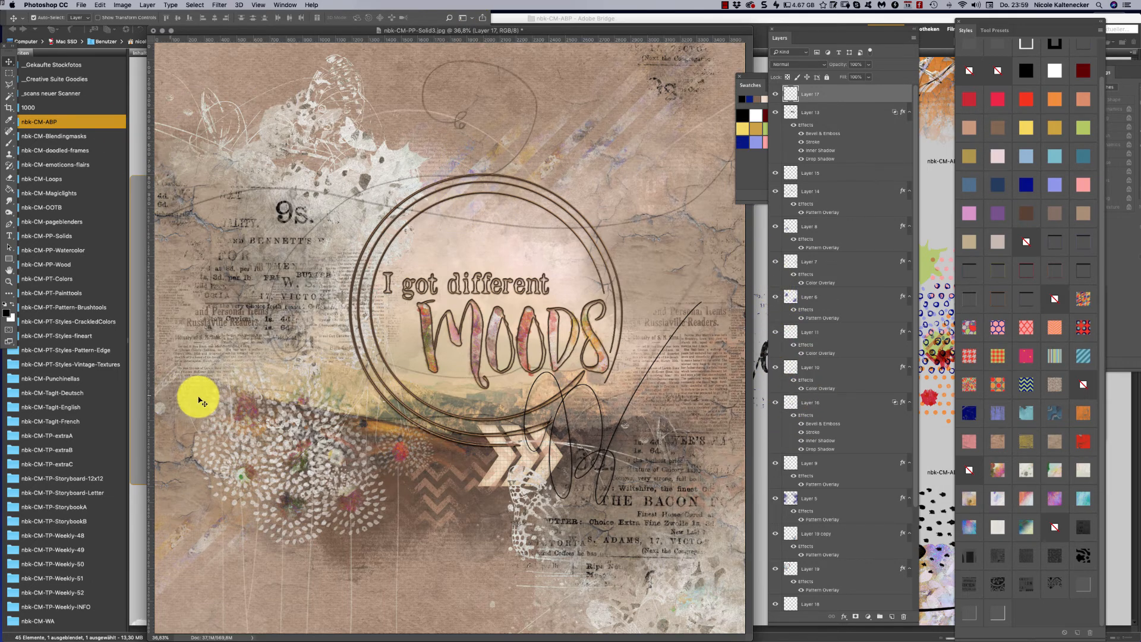
Step: Try to move the two dotted flower layers together slightly upward on the page, and undo the move
click(337, 465)
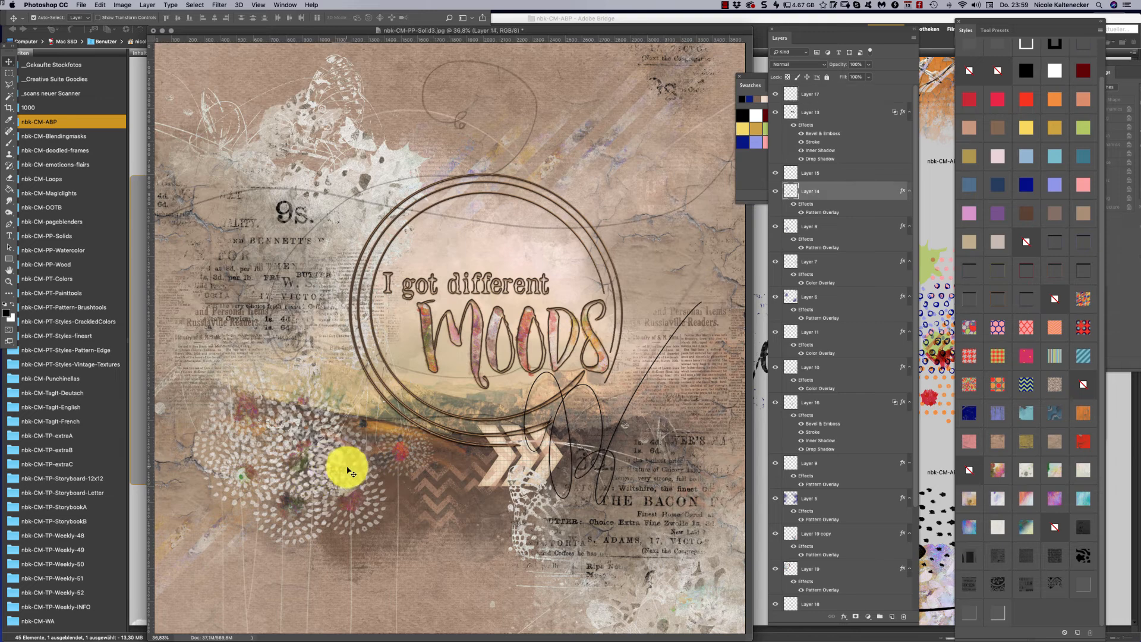
shift+click(302, 497)
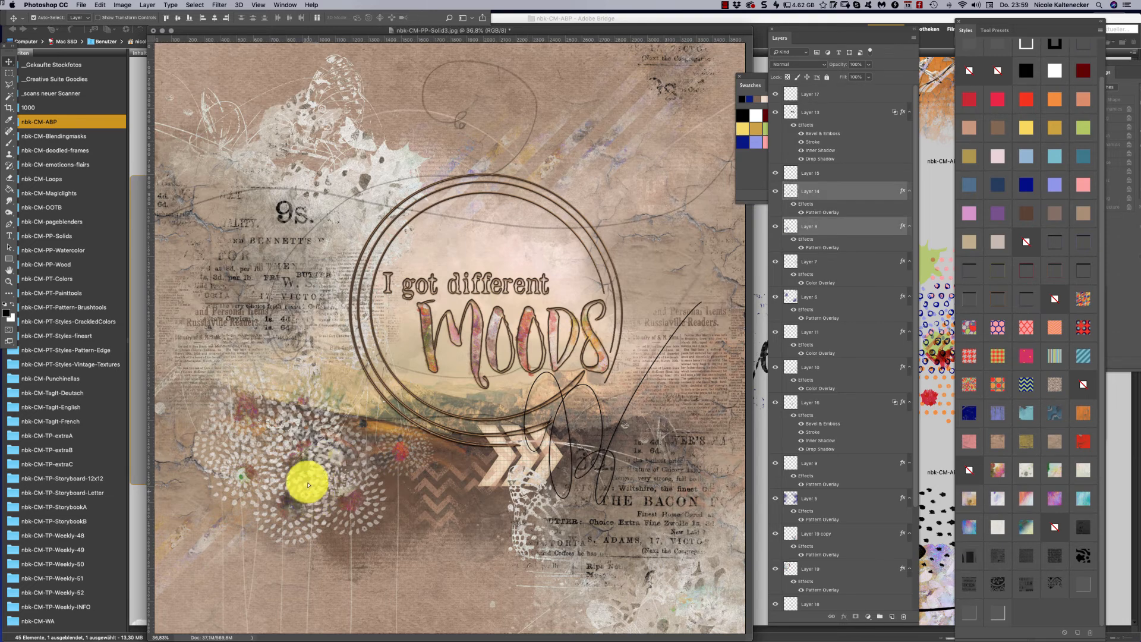
drag(304, 459, 300, 450)
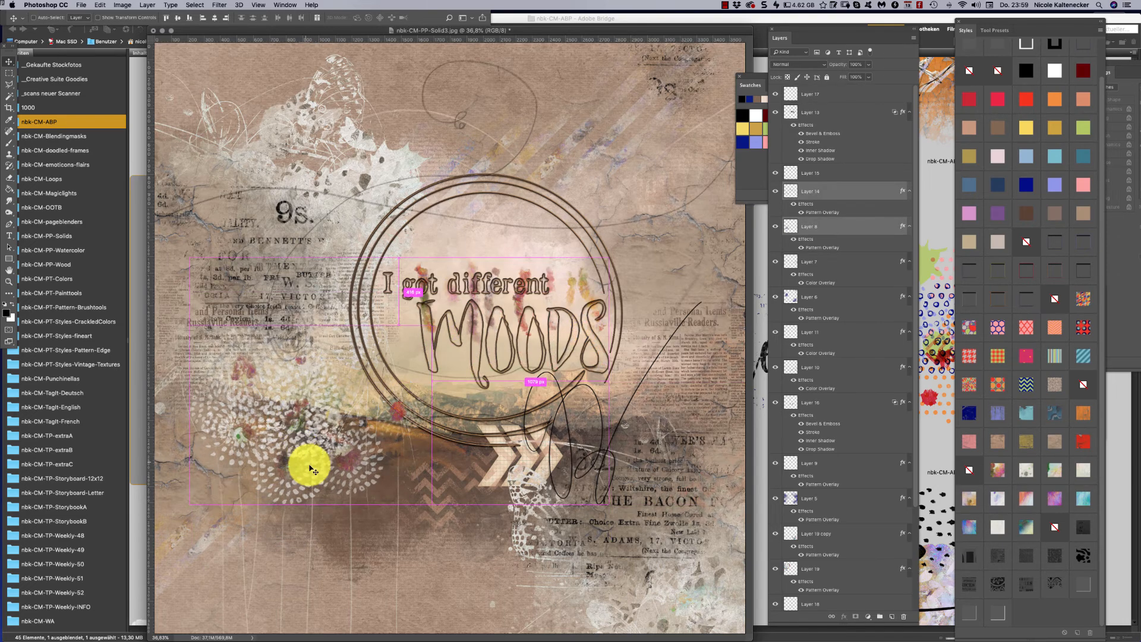
key(super+z)
click(445, 553)
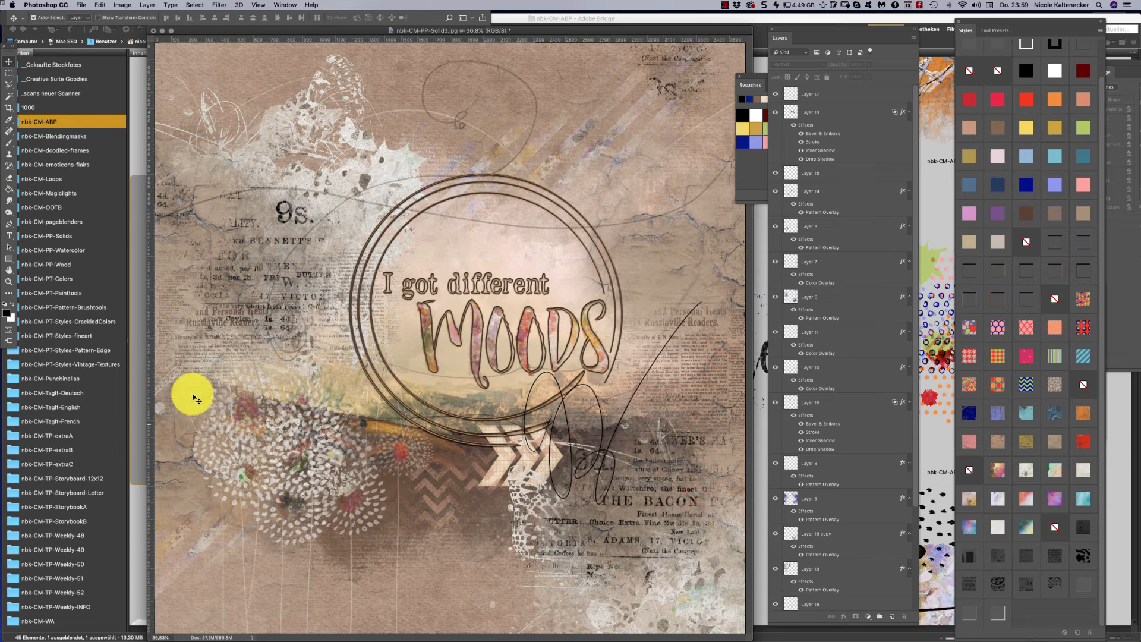
click(331, 482)
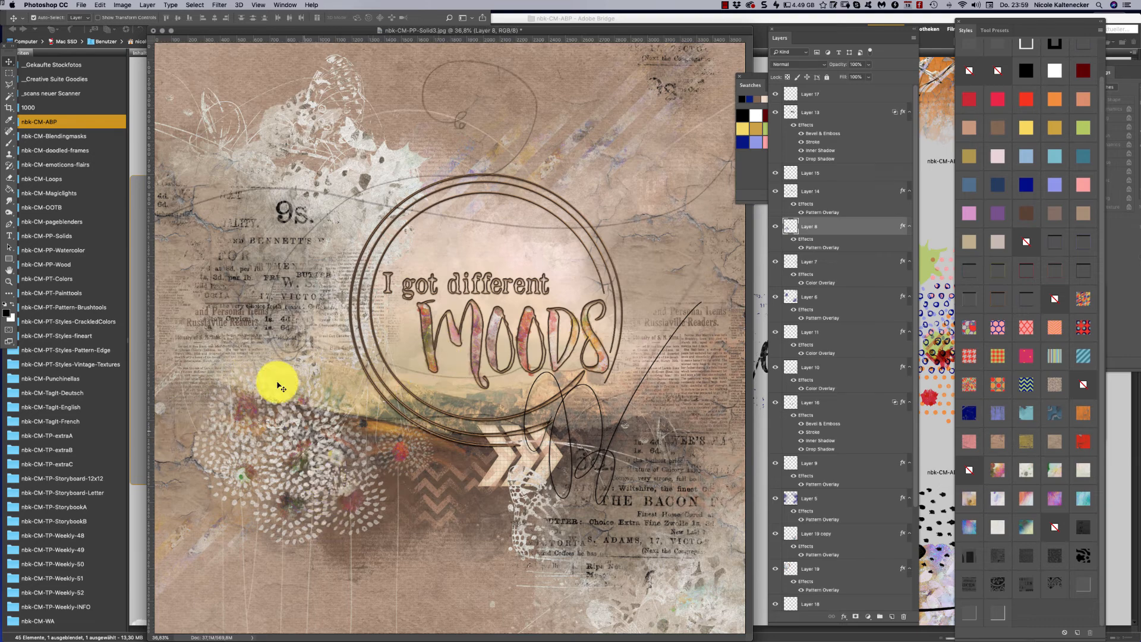
click(9, 85)
click(44, 84)
mouse_move(242, 331)
mouse_down()
mouse_move(160, 517)
mouse_move(236, 632)
mouse_move(509, 620)
mouse_move(417, 306)
mouse_move(247, 265)
mouse_up()
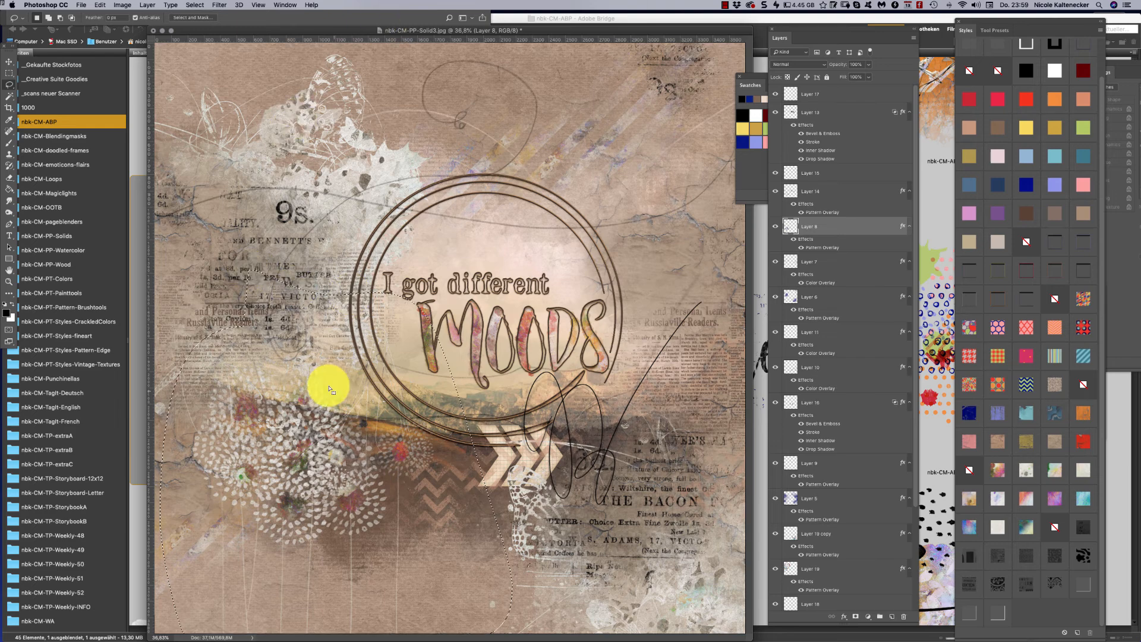
key(super+d)
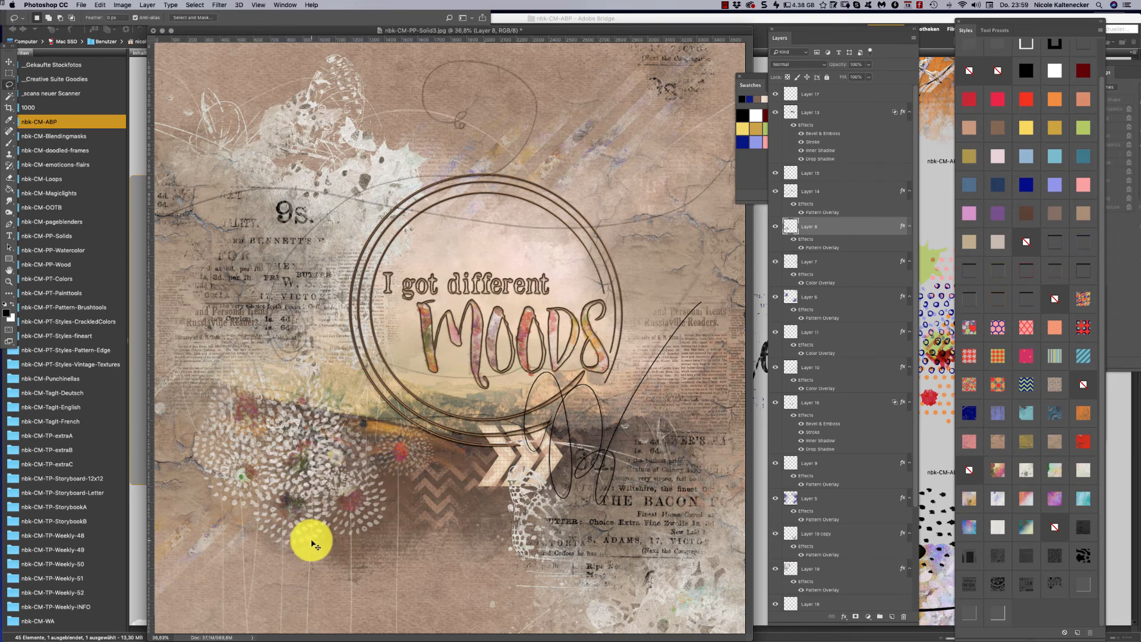
Step: Hide the large white dotted flower layer and the smaller dotted flower on Layer 9
click(776, 226)
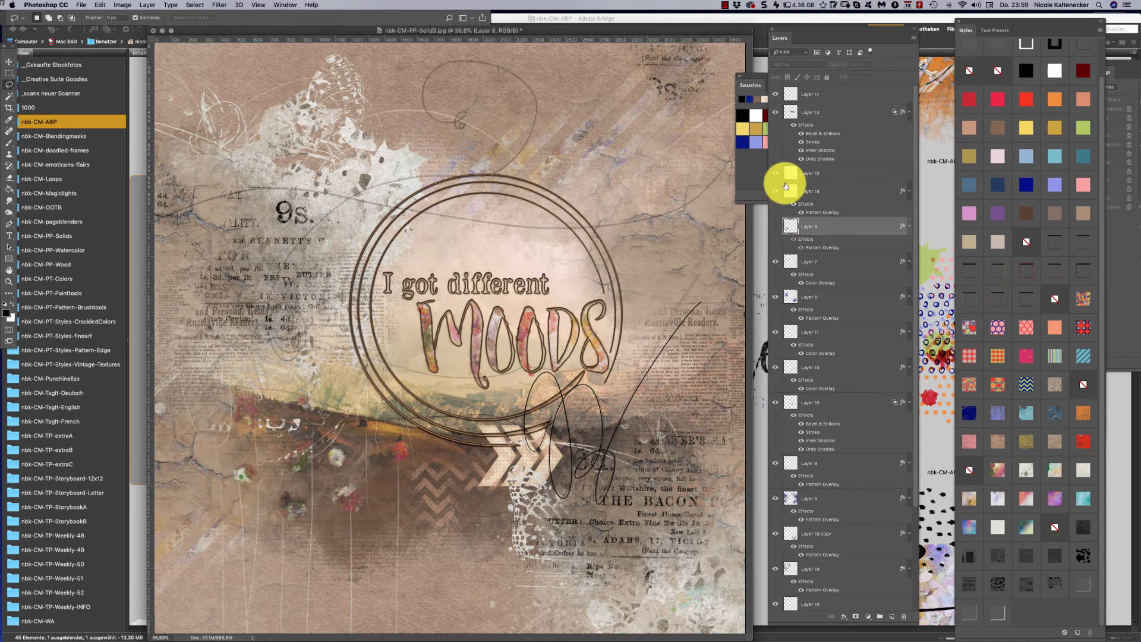
click(776, 228)
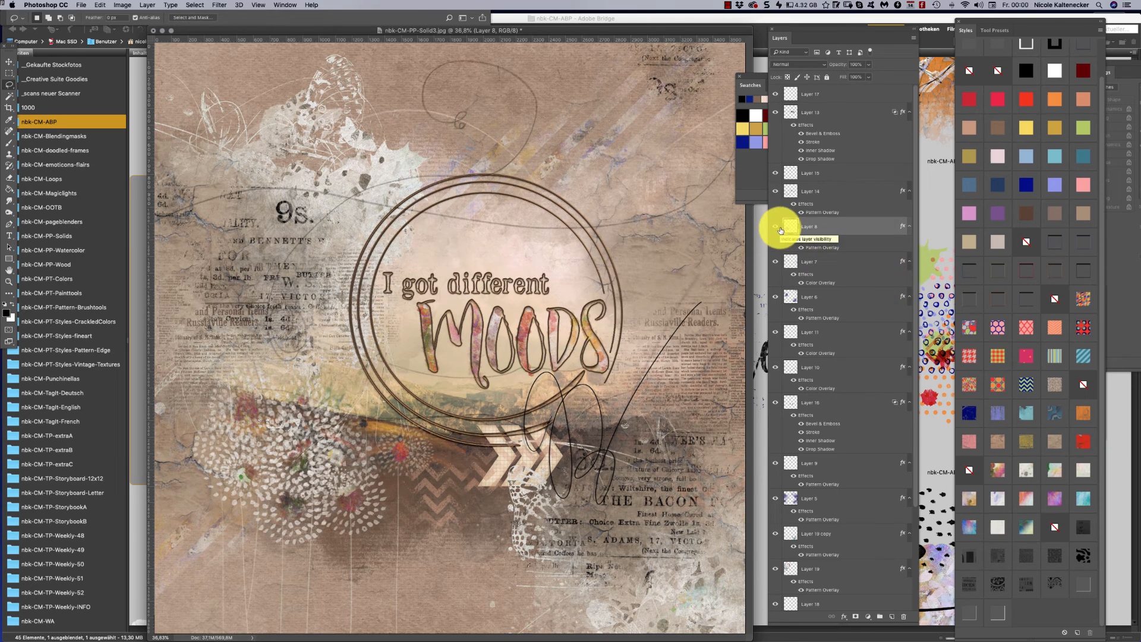
click(779, 229)
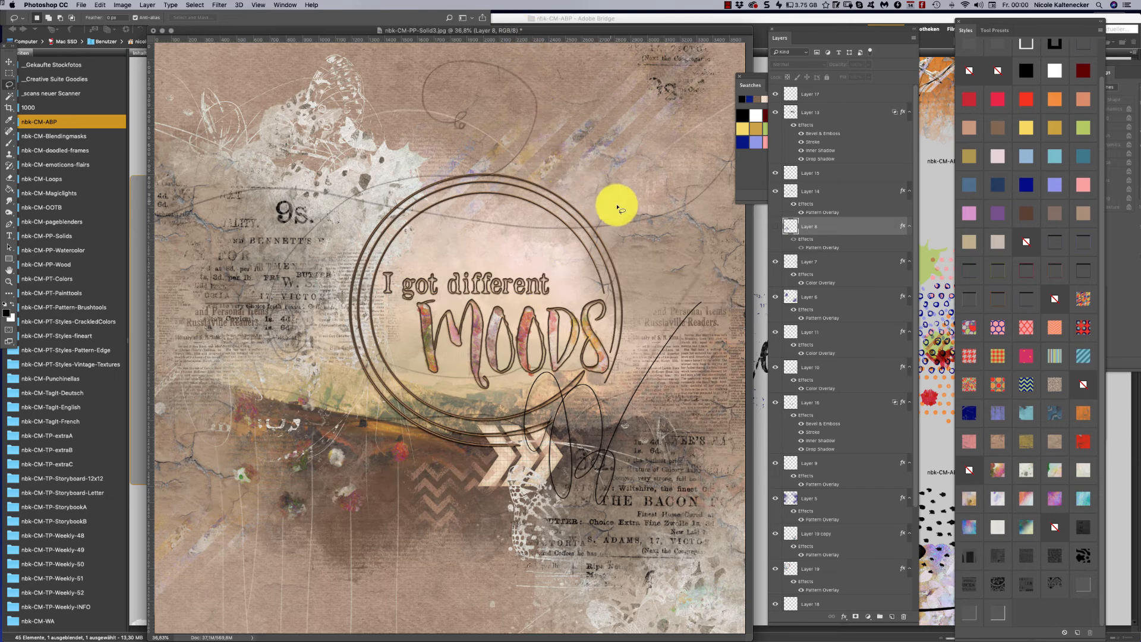
click(11, 64)
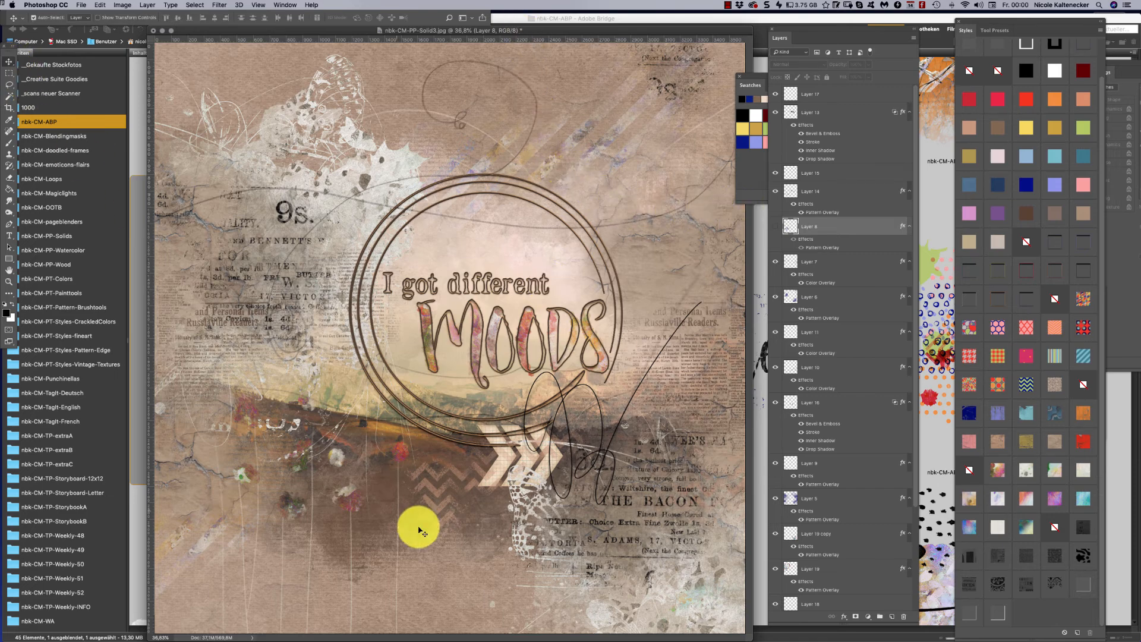
click(401, 521)
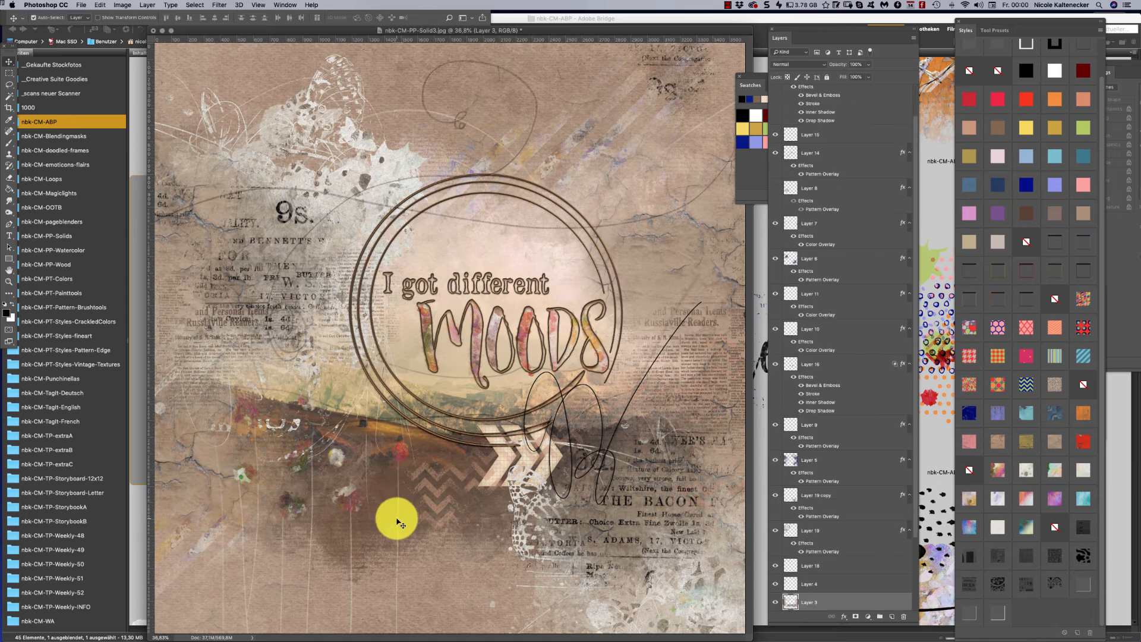
click(395, 520)
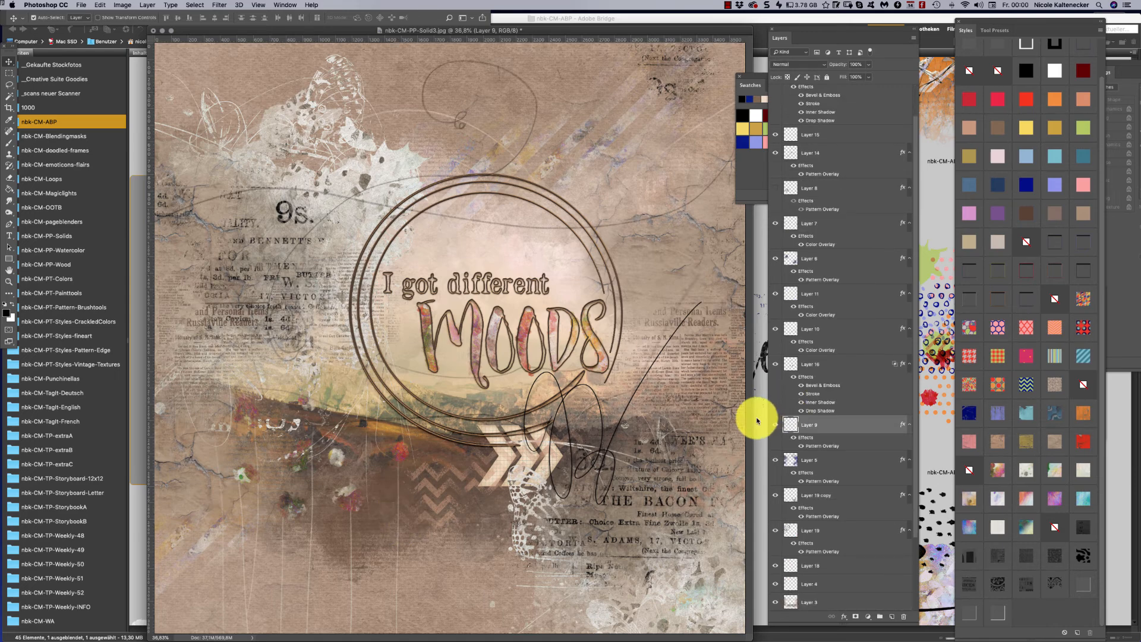
click(775, 423)
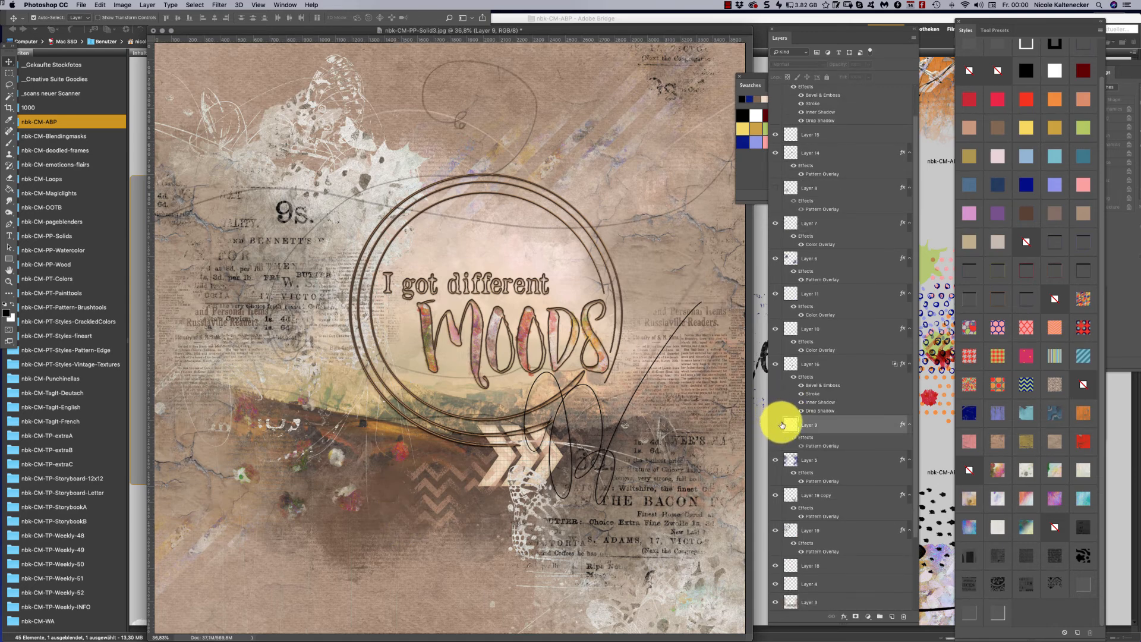
Step: On Layer 14, lasso and delete the coloured flower centres below the circle frame, keeping the colour fill of the MOODS lettering
click(400, 454)
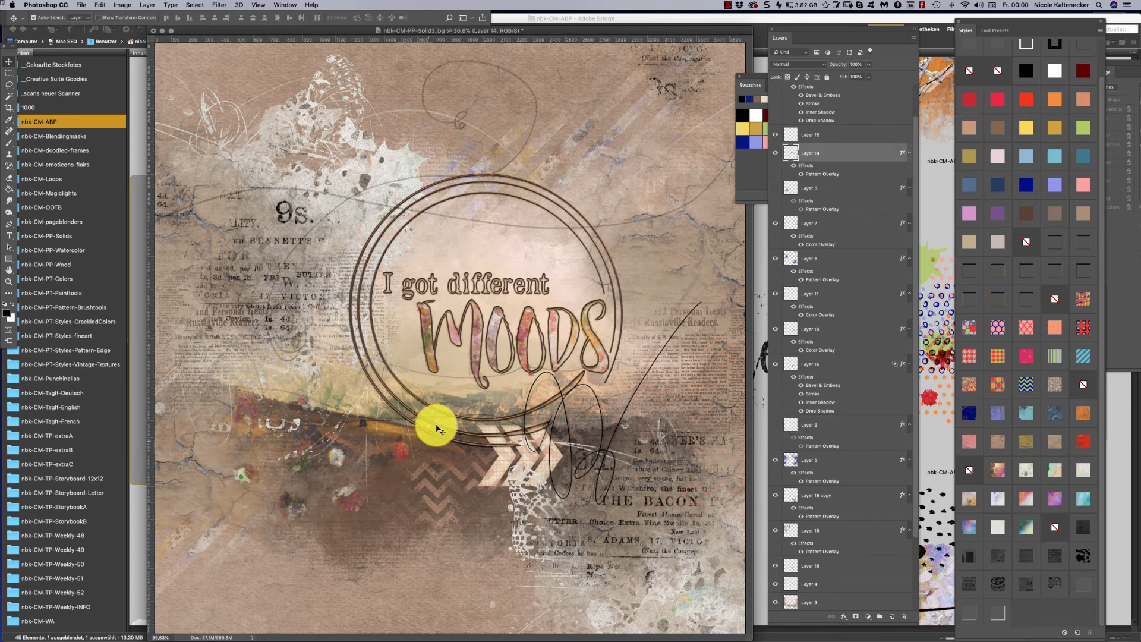
click(774, 156)
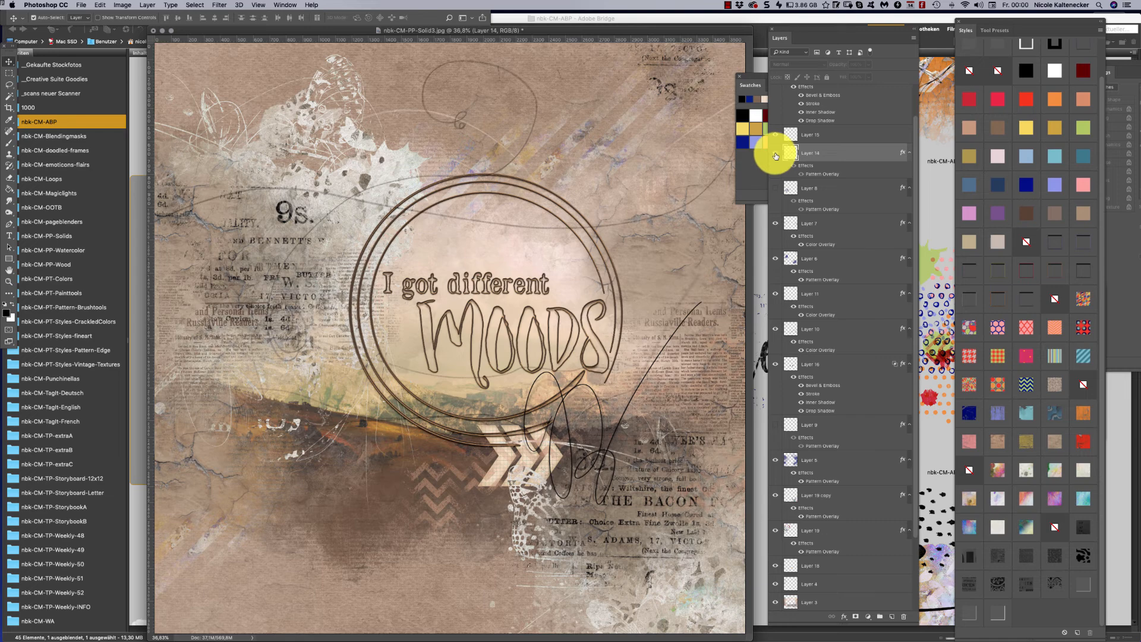
click(774, 153)
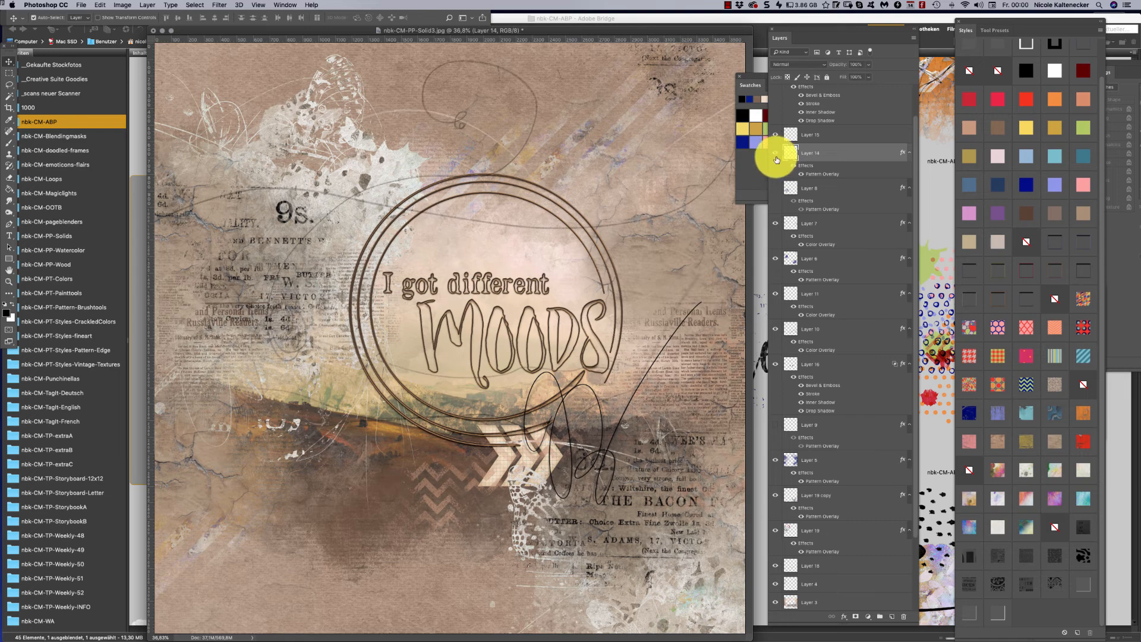
click(8, 85)
mouse_move(196, 334)
mouse_down()
mouse_move(303, 304)
mouse_move(439, 439)
mouse_move(441, 521)
mouse_move(264, 592)
mouse_move(160, 475)
mouse_move(174, 179)
mouse_move(372, 184)
mouse_move(439, 173)
mouse_up()
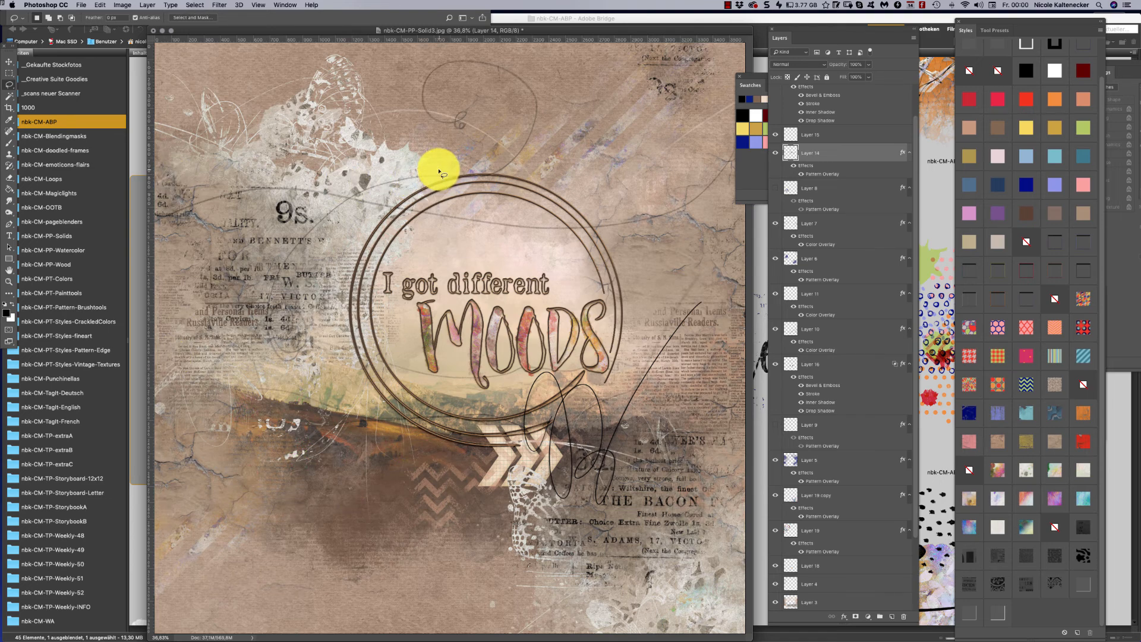
click(9, 61)
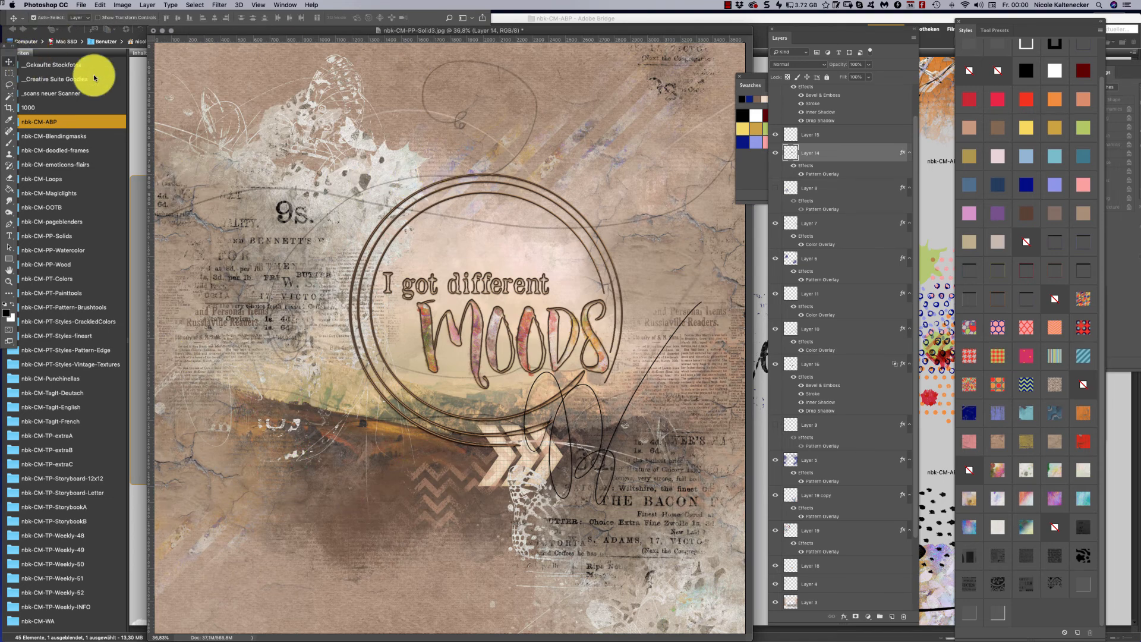
drag(651, 97, 678, 108)
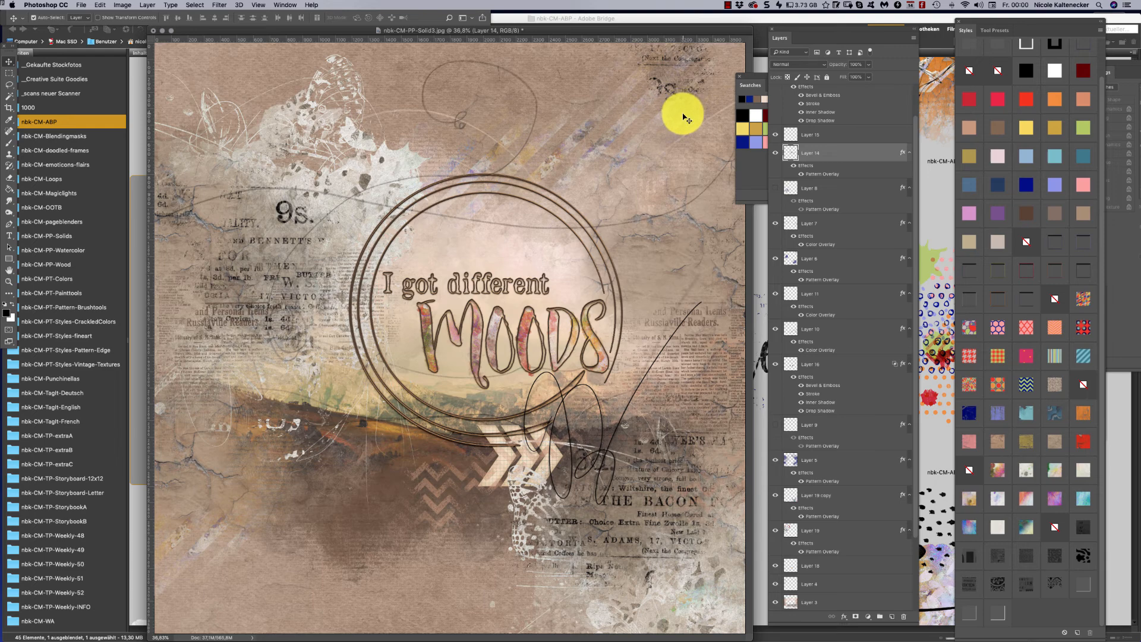
mouse_move(683, 116)
mouse_down()
mouse_move(692, 191)
mouse_move(698, 110)
mouse_up()
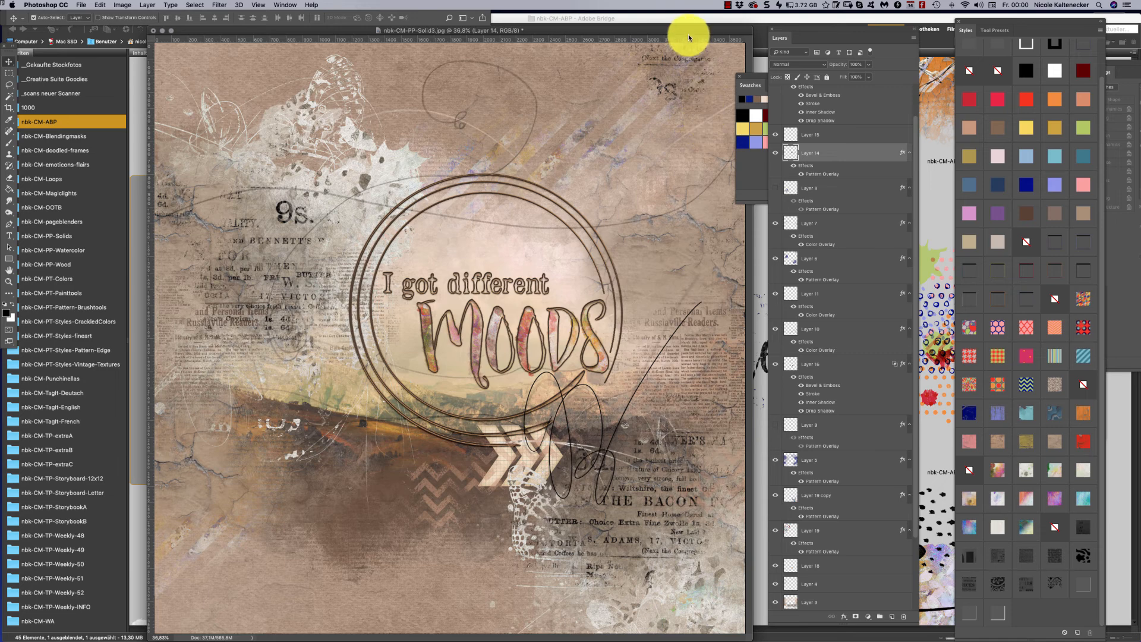
drag(687, 33, 678, 27)
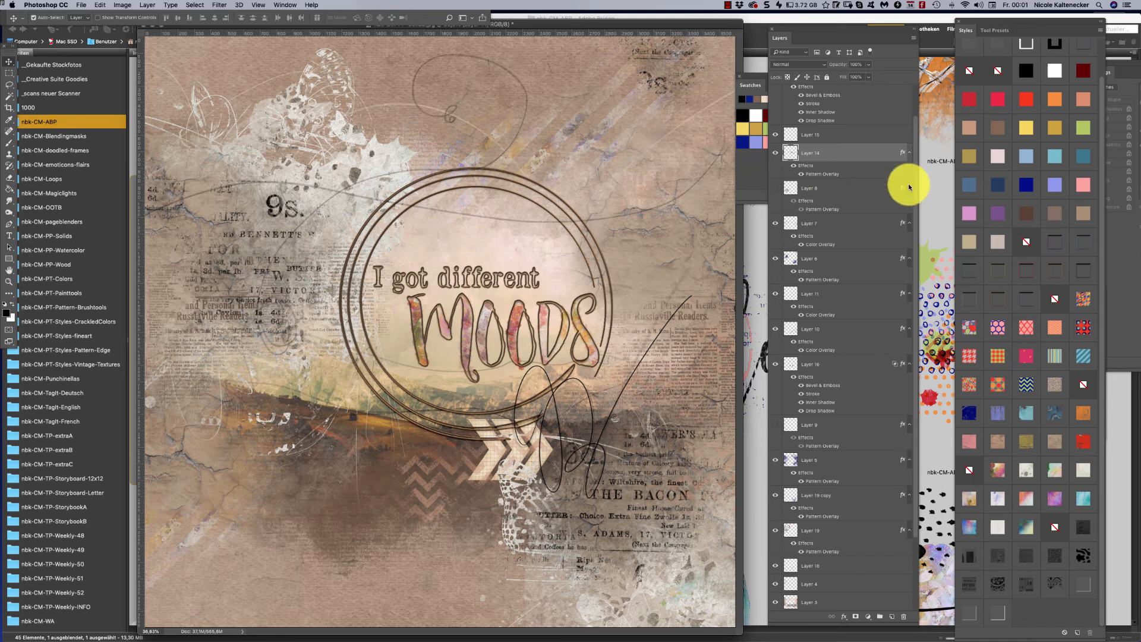
Step: Switch to Adobe Bridge and look through the nbk-CM-ABP folder's artsy bits, flowers, frames and word art
click(934, 178)
scroll(1123, 190, down, 10)
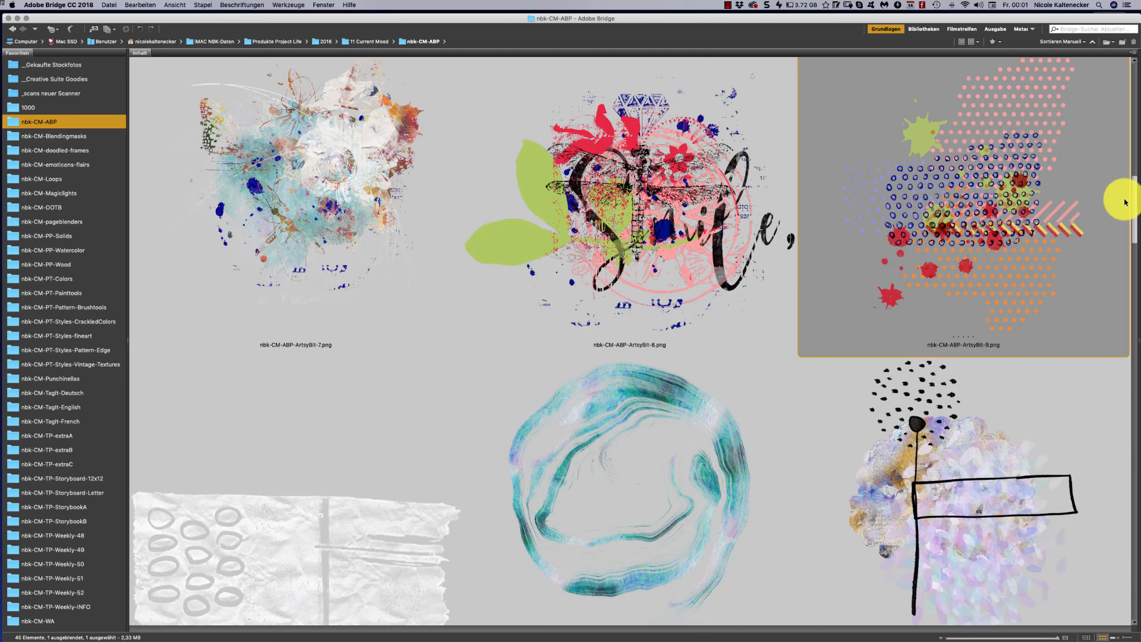
scroll(1089, 272, down, 6)
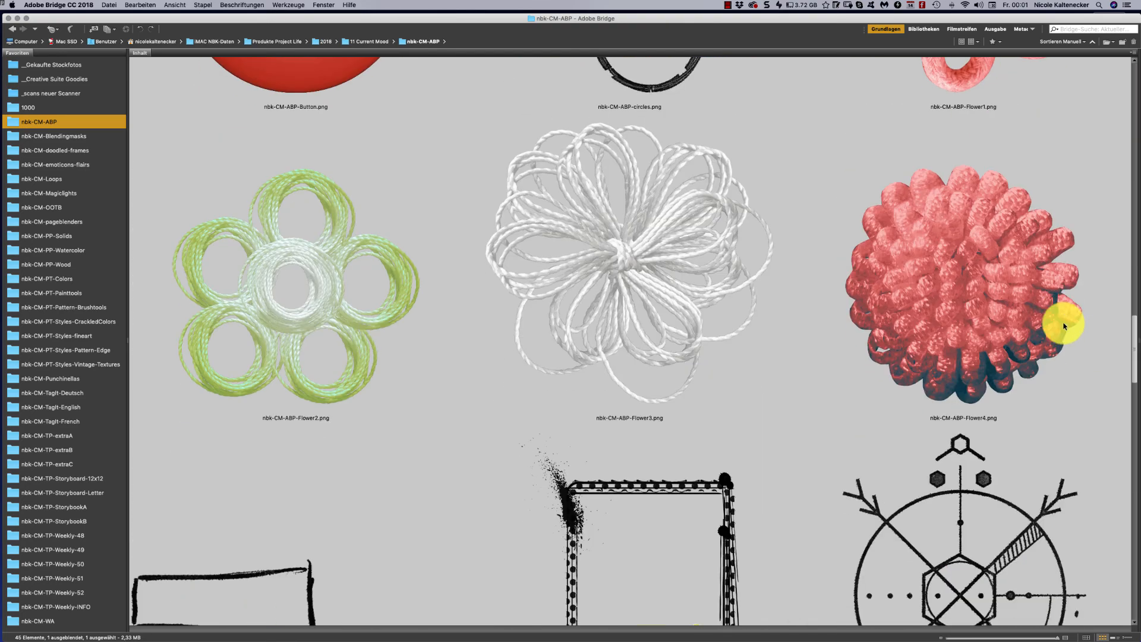
scroll(1036, 387, down, 7)
scroll(1030, 420, down, 10)
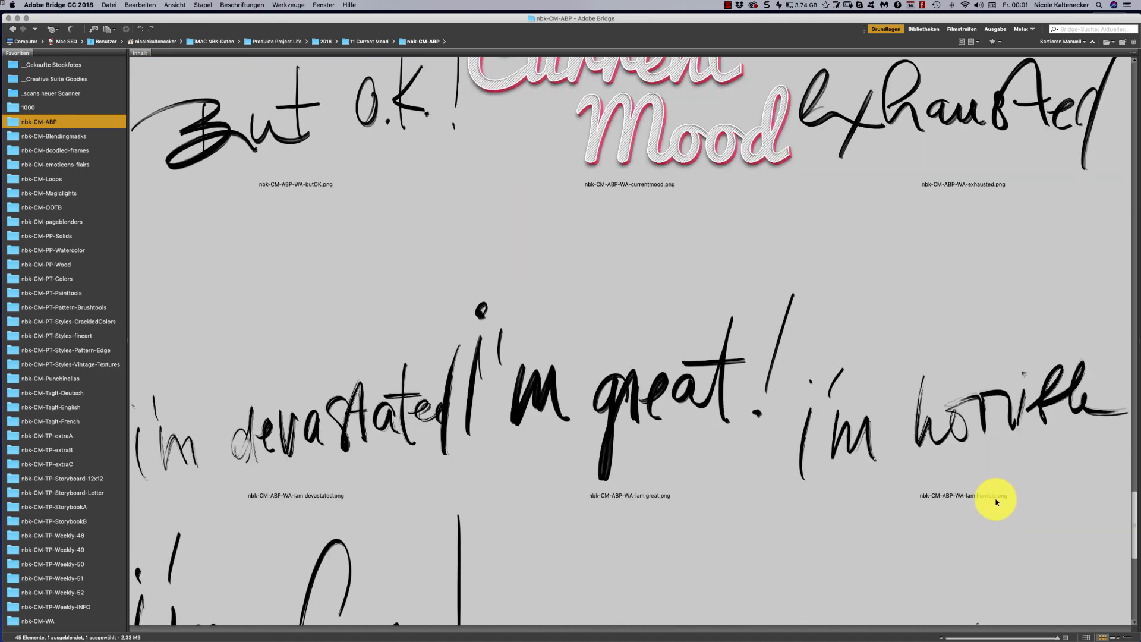
scroll(996, 503, down, 6)
scroll(978, 559, up, 20)
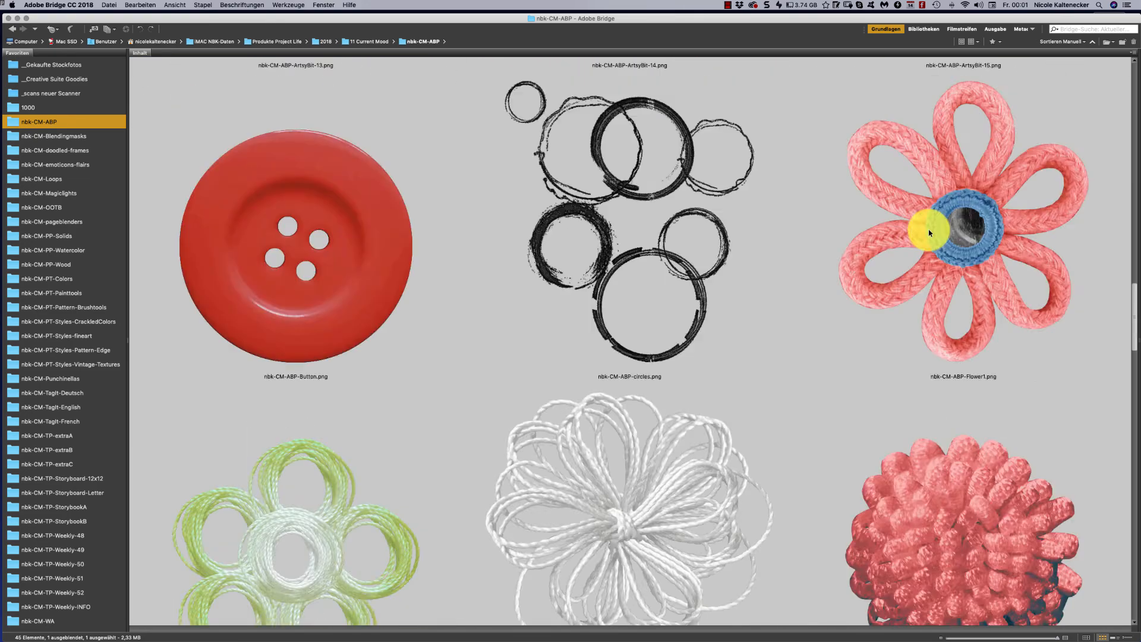
Step: Look through the nbk-CM-Blendingmasks, pageblenders, PT-Pattern-Brushtools and PT-Painttools folders, and return to the page in Photoshop
click(82, 136)
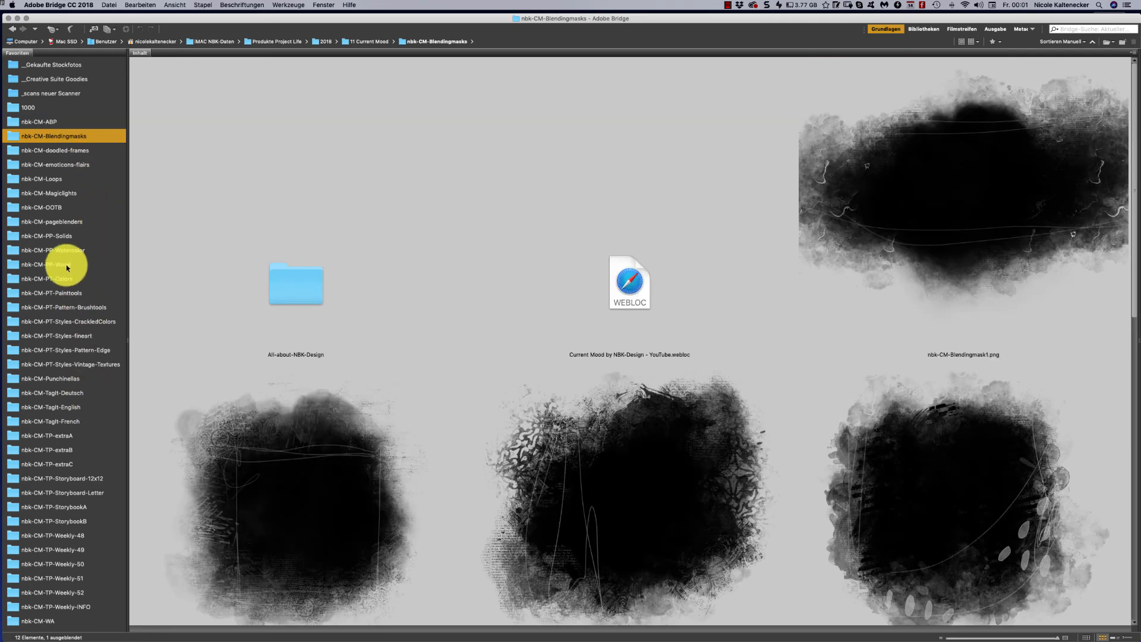
click(82, 223)
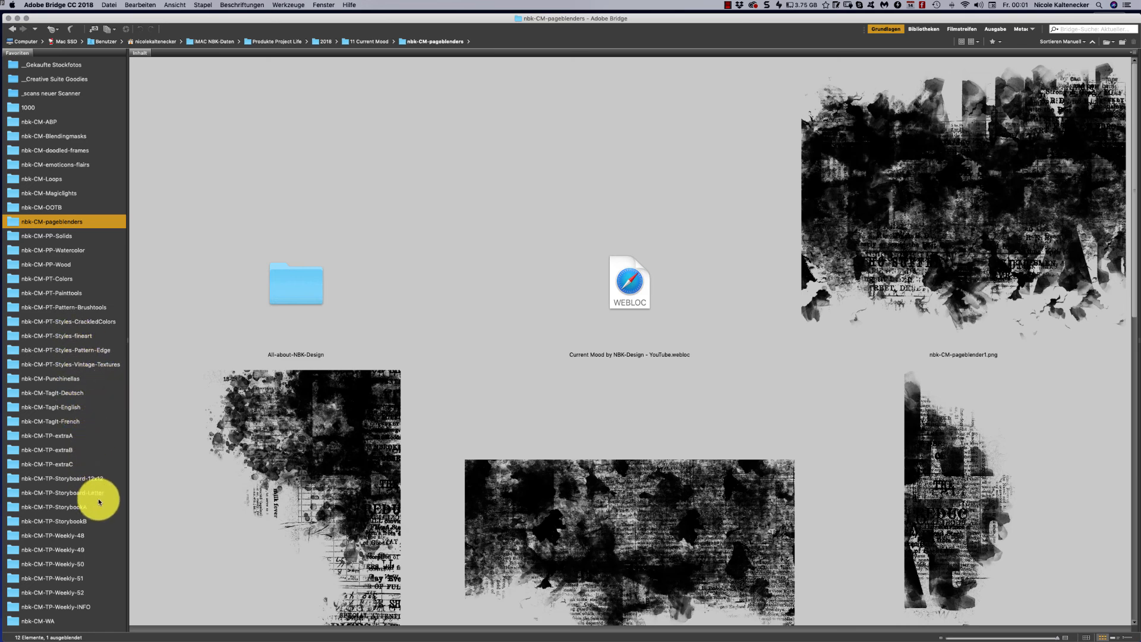
click(78, 307)
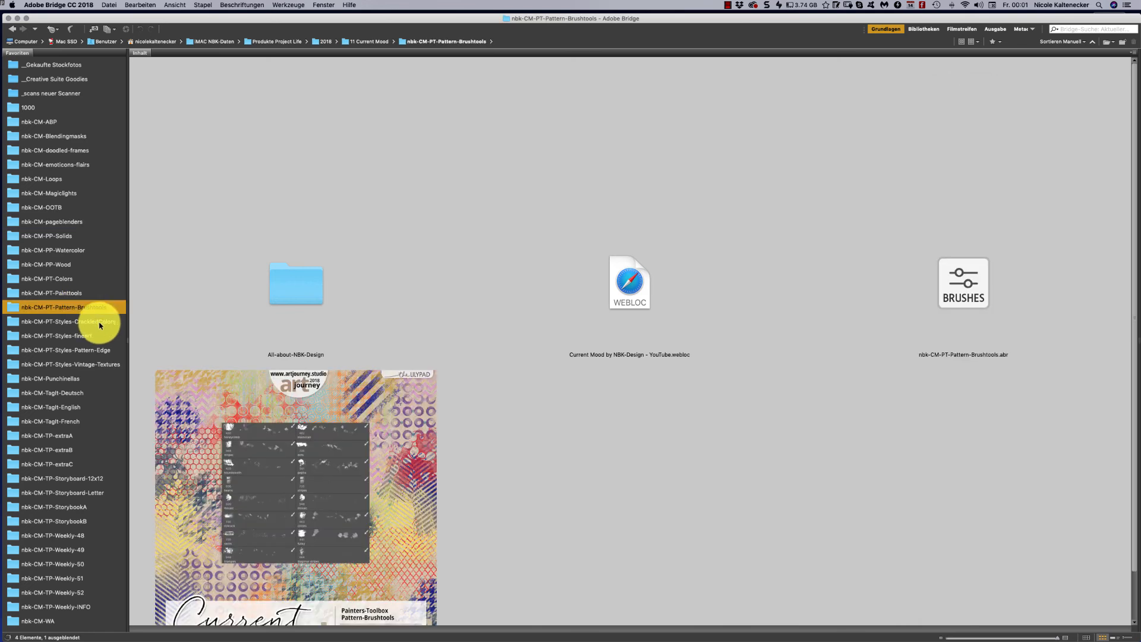
click(88, 296)
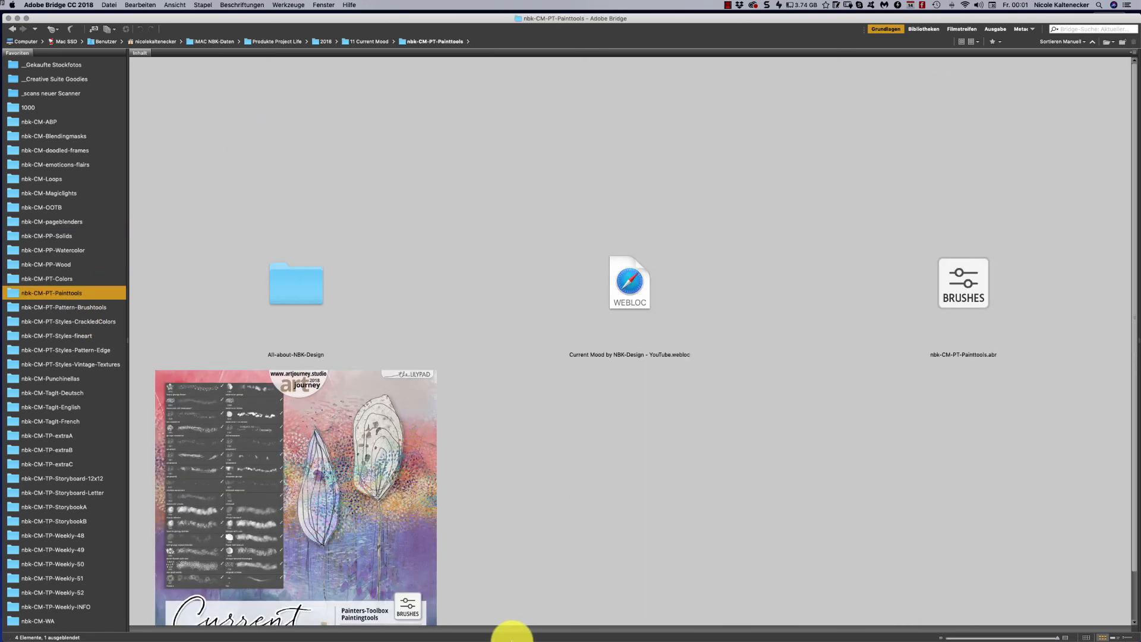
mouse_move(524, 631)
click(443, 633)
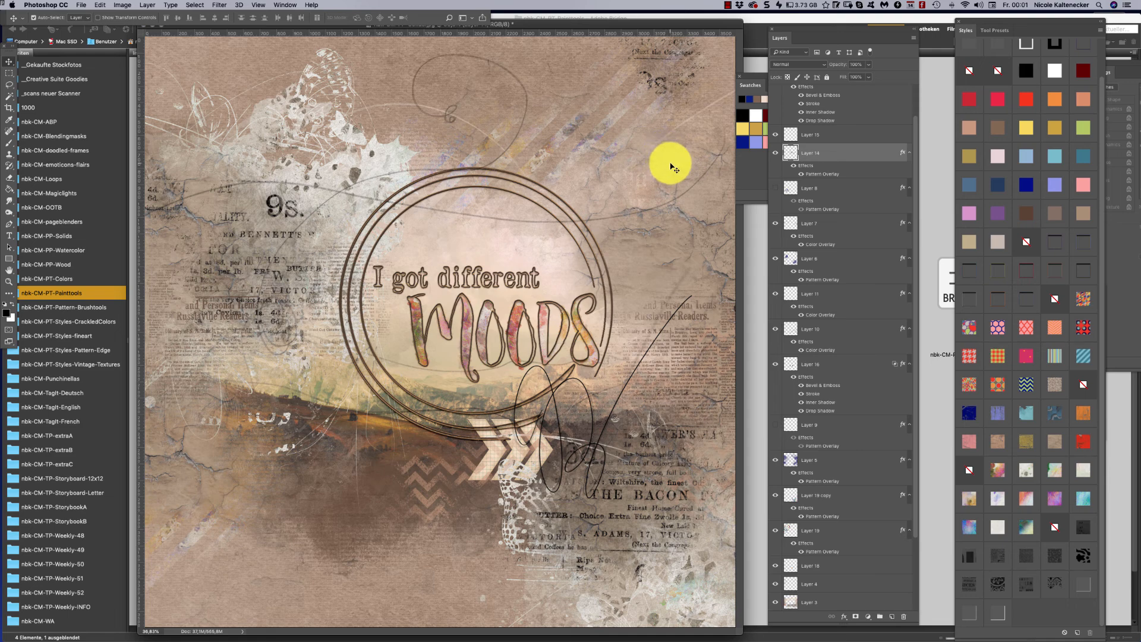
drag(654, 23, 652, 28)
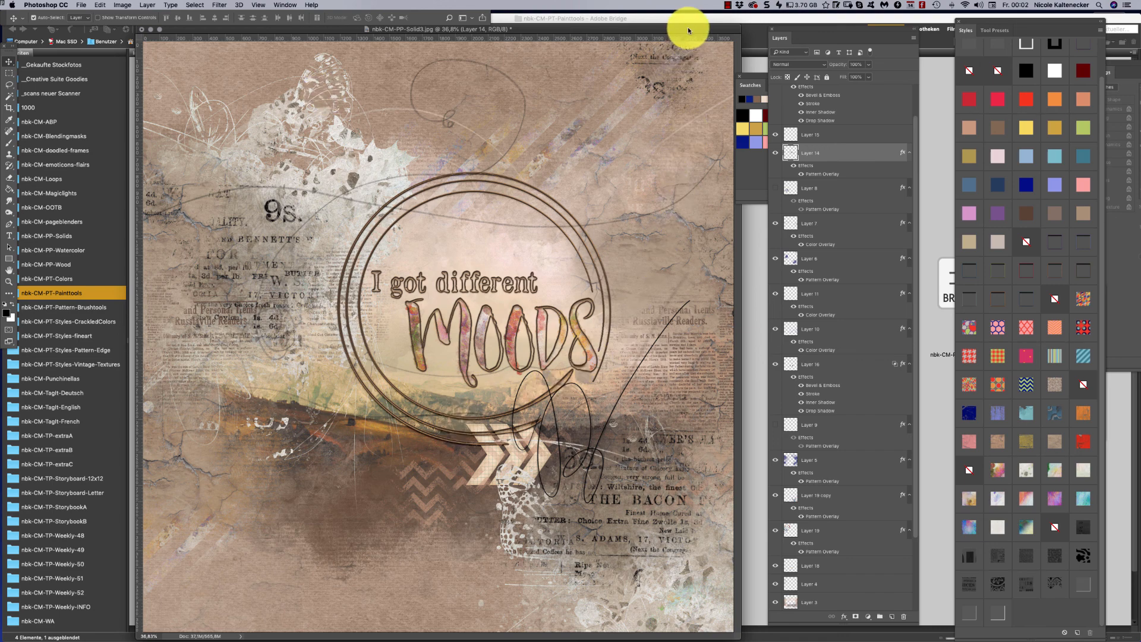
drag(687, 26, 683, 23)
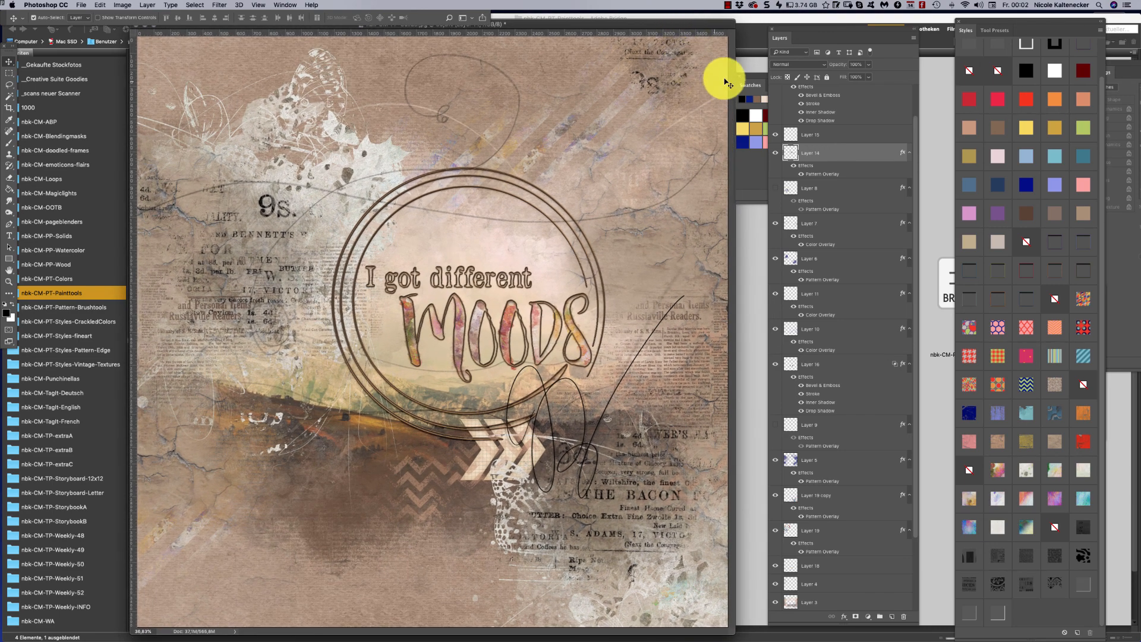